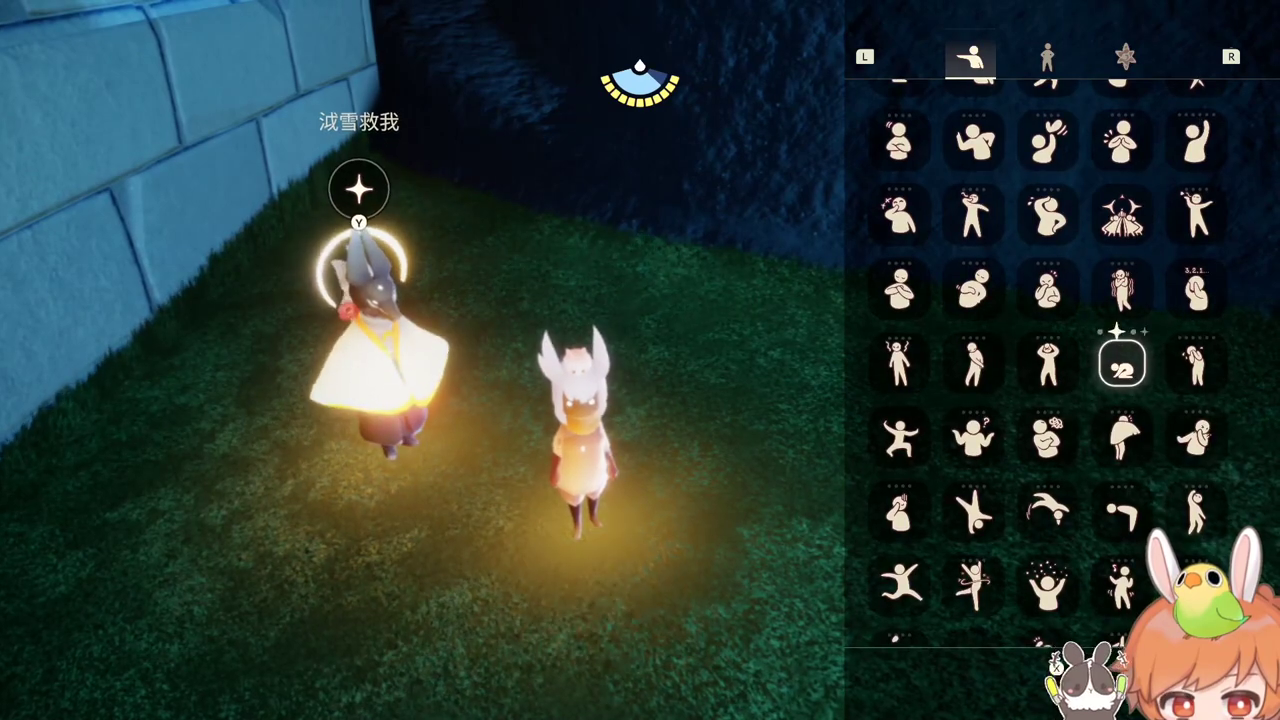
key(Return)
key(w)
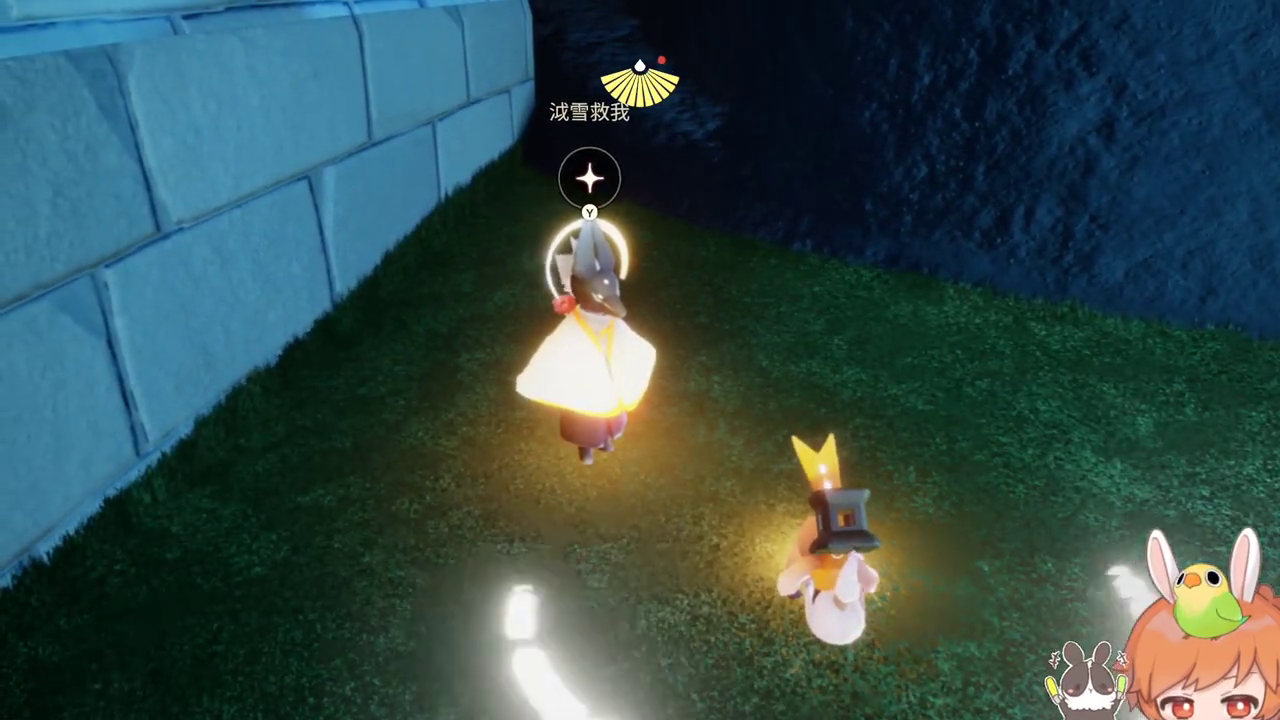
key(s)
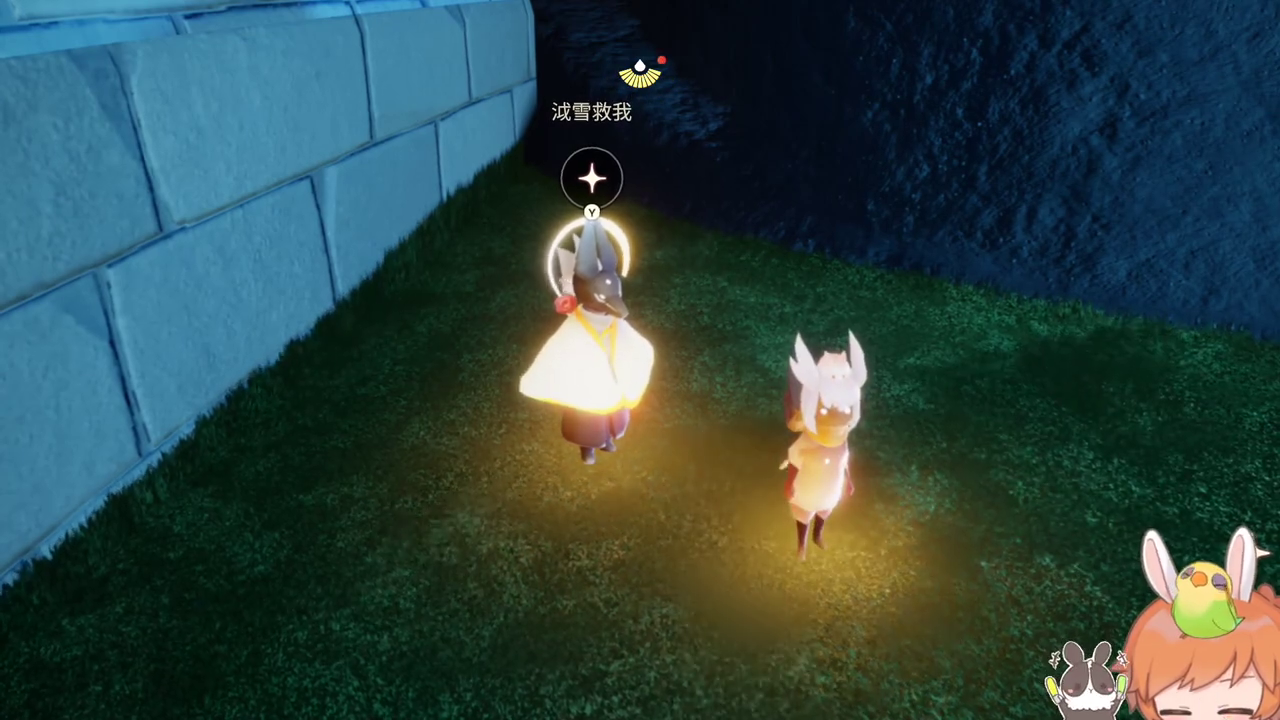
key(s)
key(w)
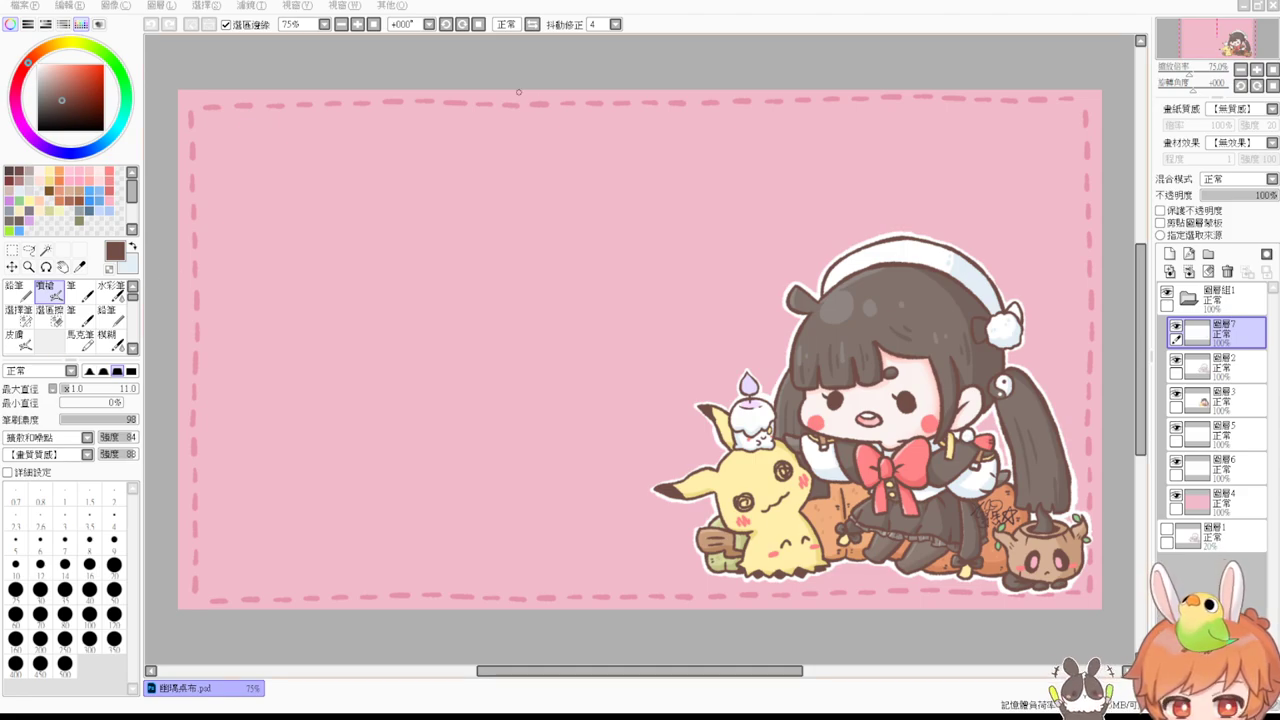
Close the pink character illustration and open the 游戏角色绘画挑战 challenge template image.
click(1273, 6)
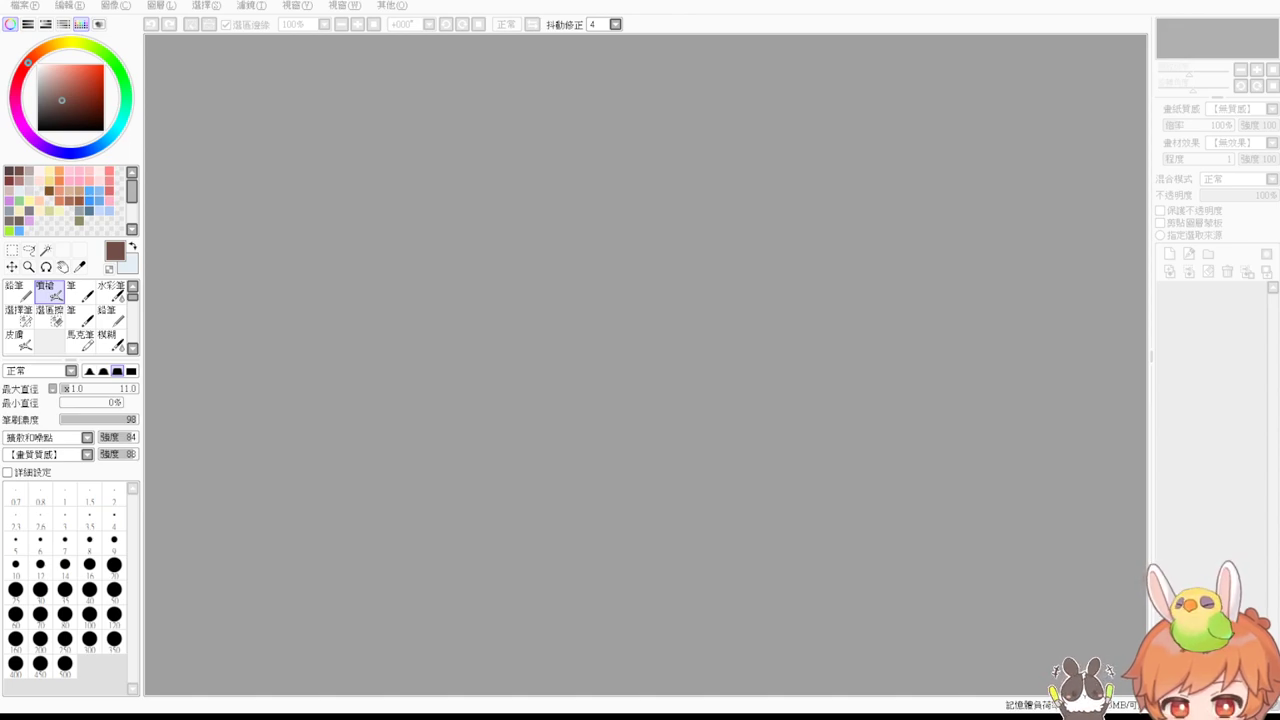
click(25, 7)
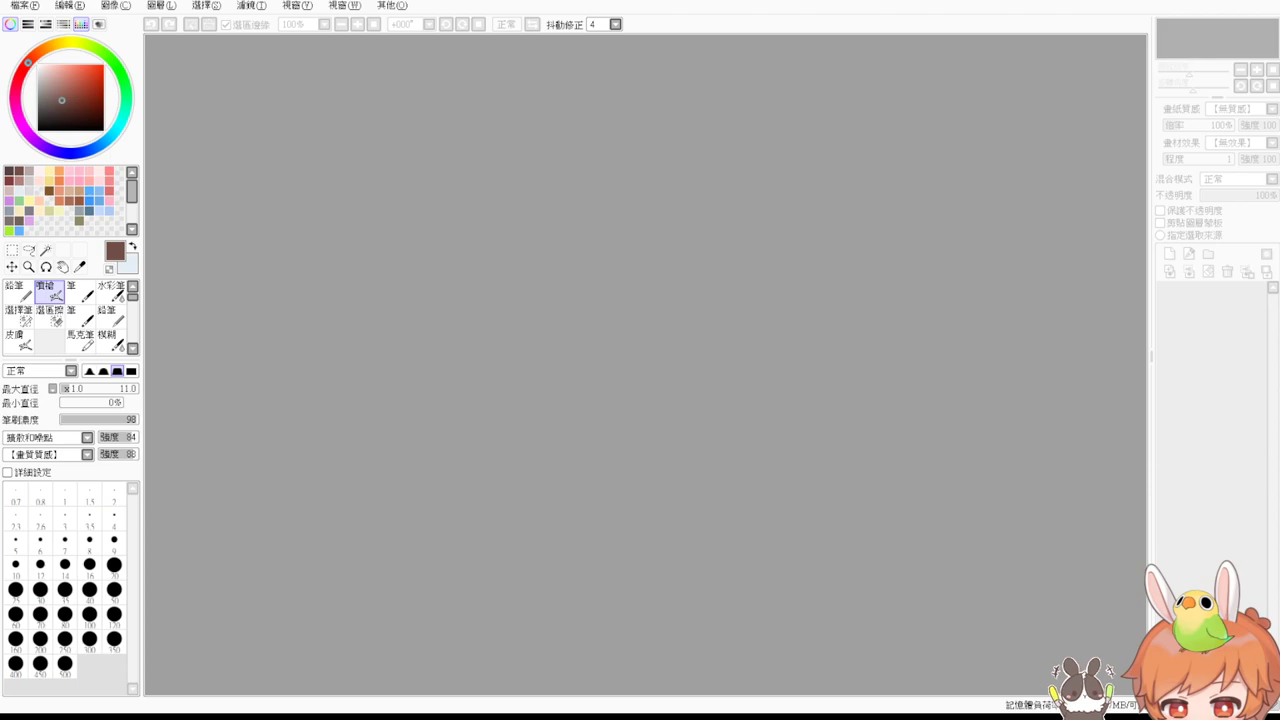
click(28, 6)
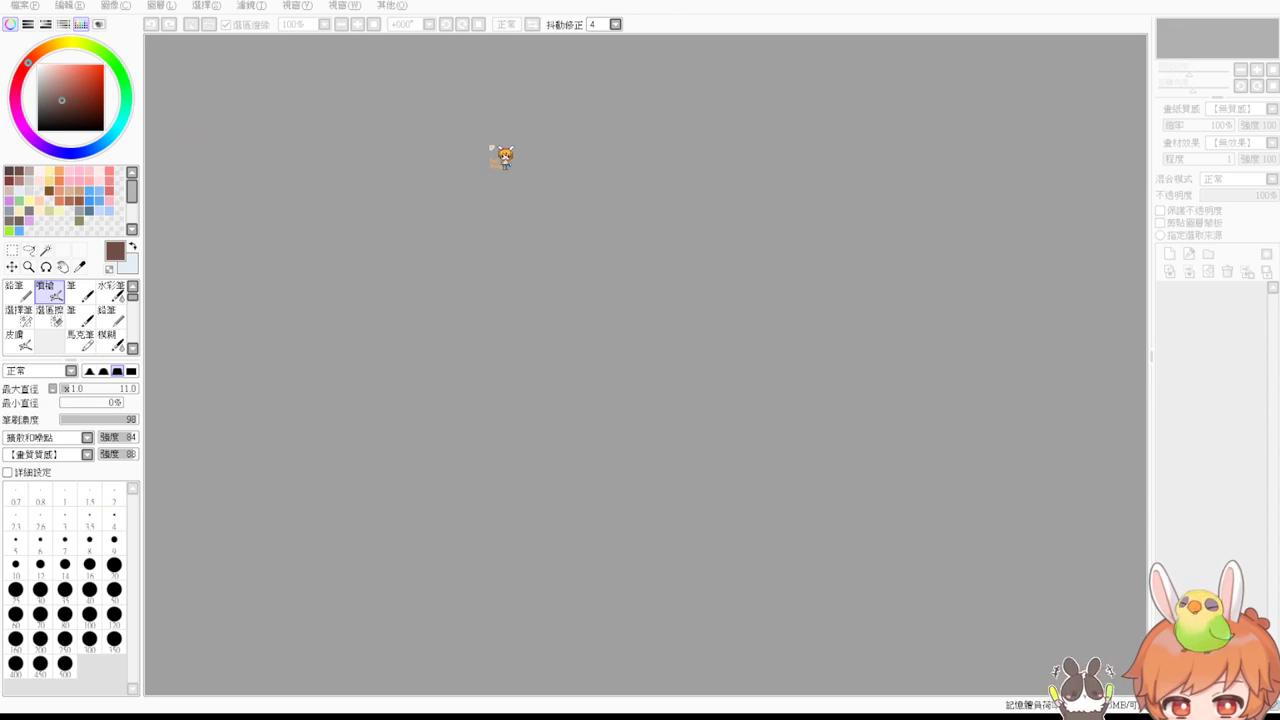
double_click(582, 346)
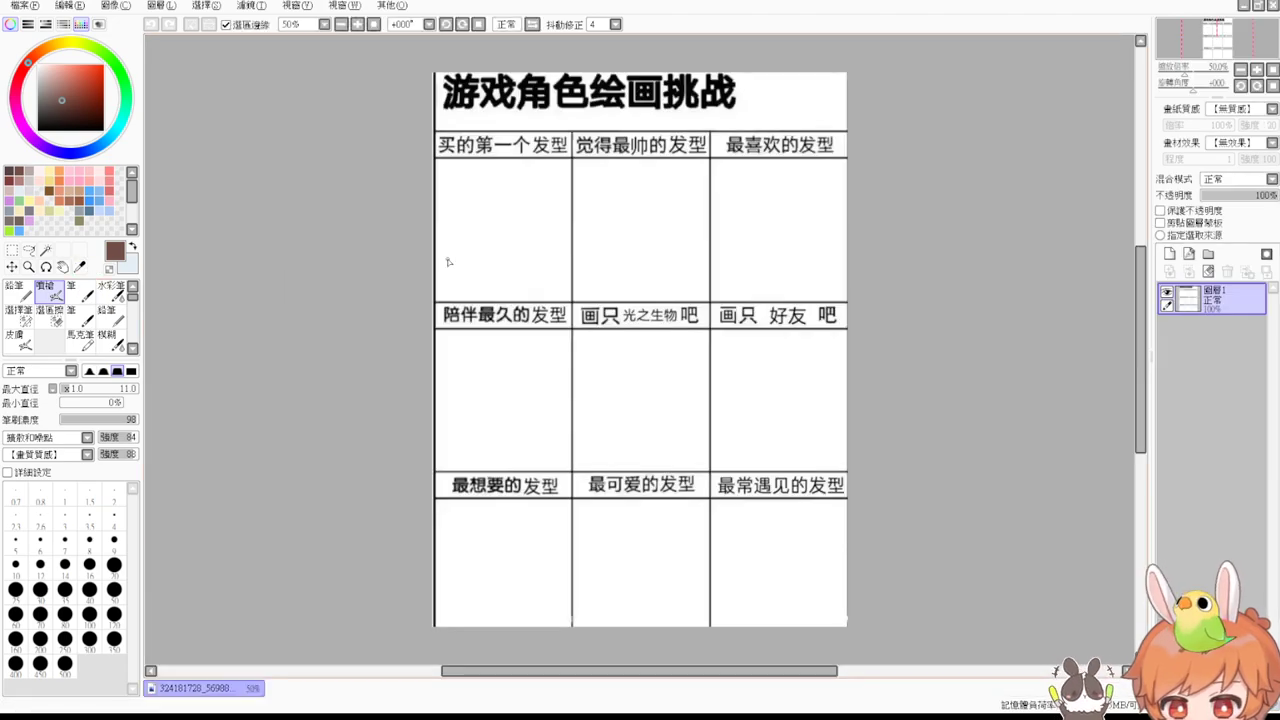
Add a new layer above the challenge template and set the brush size to 13.
click(1169, 255)
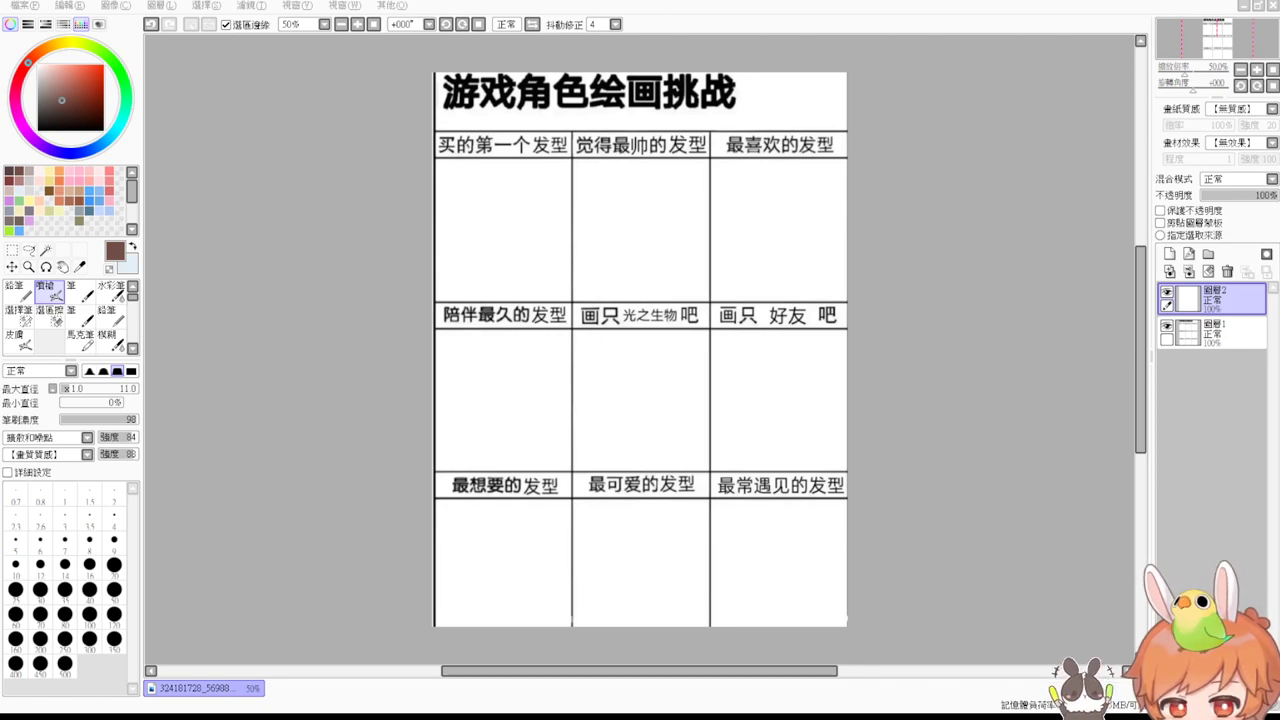
ctrl+click(342, 328)
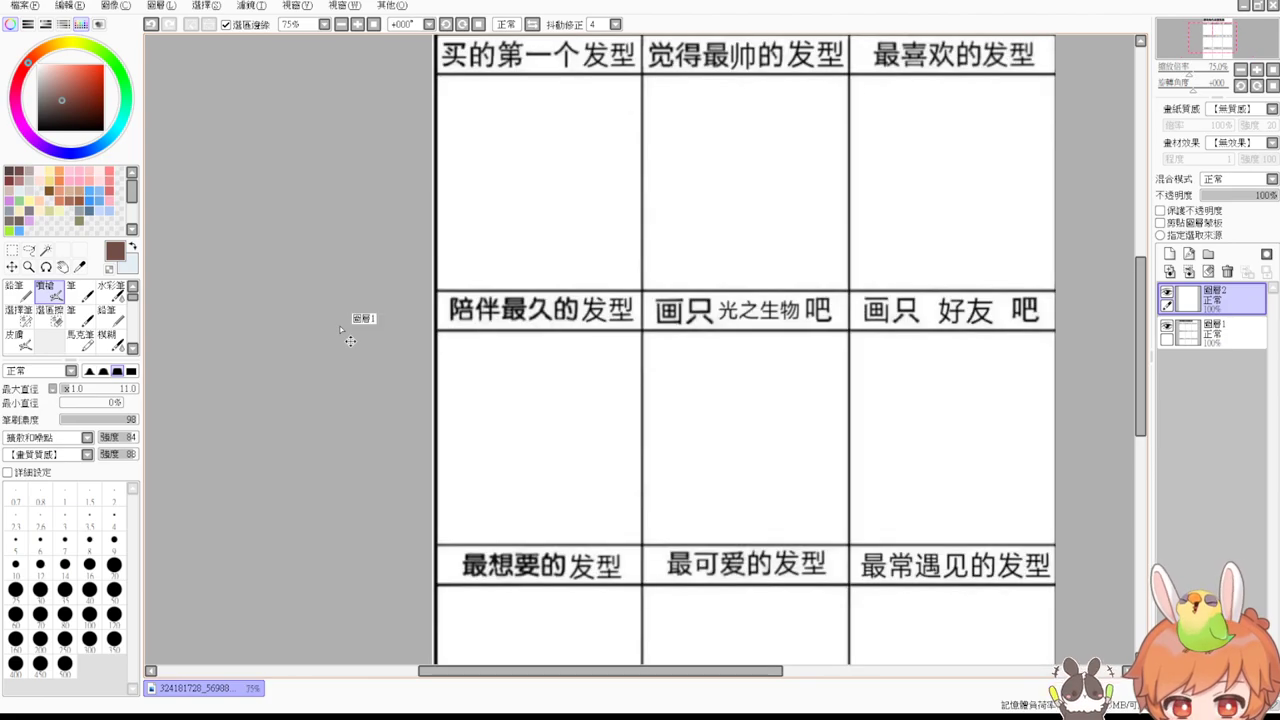
drag(763, 264, 757, 380)
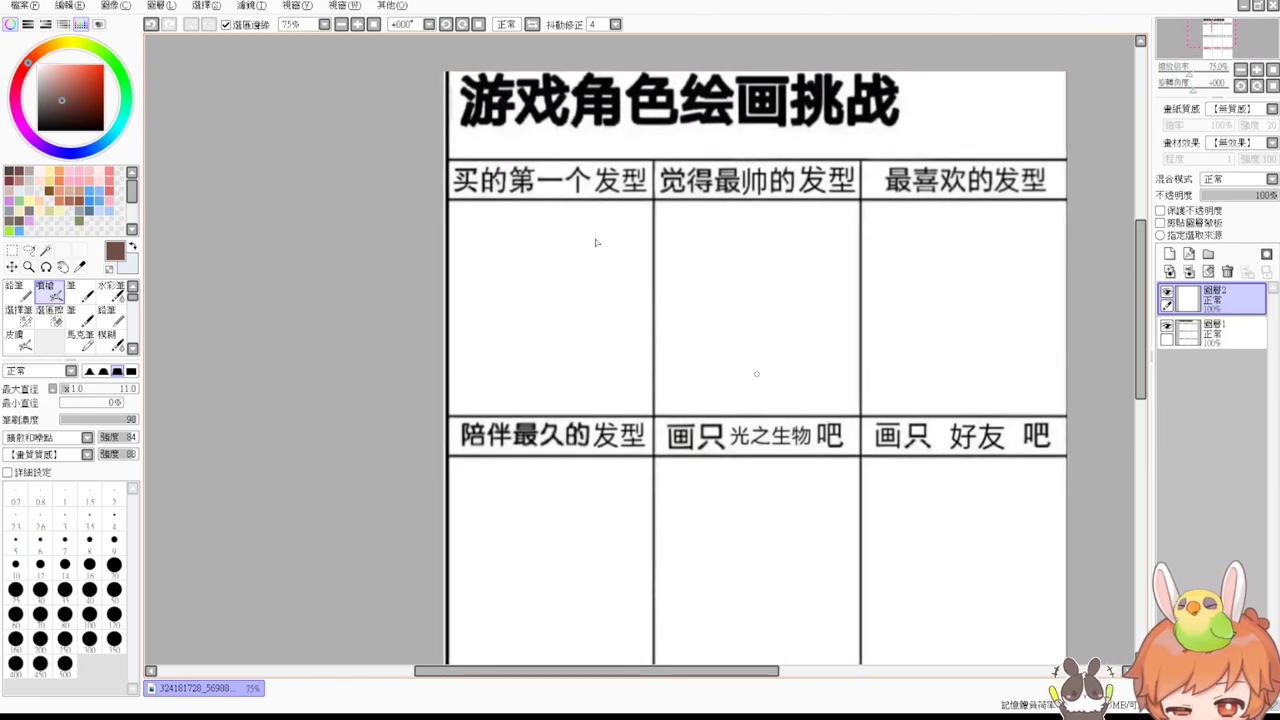
key(bracketright)
key(bracketright)
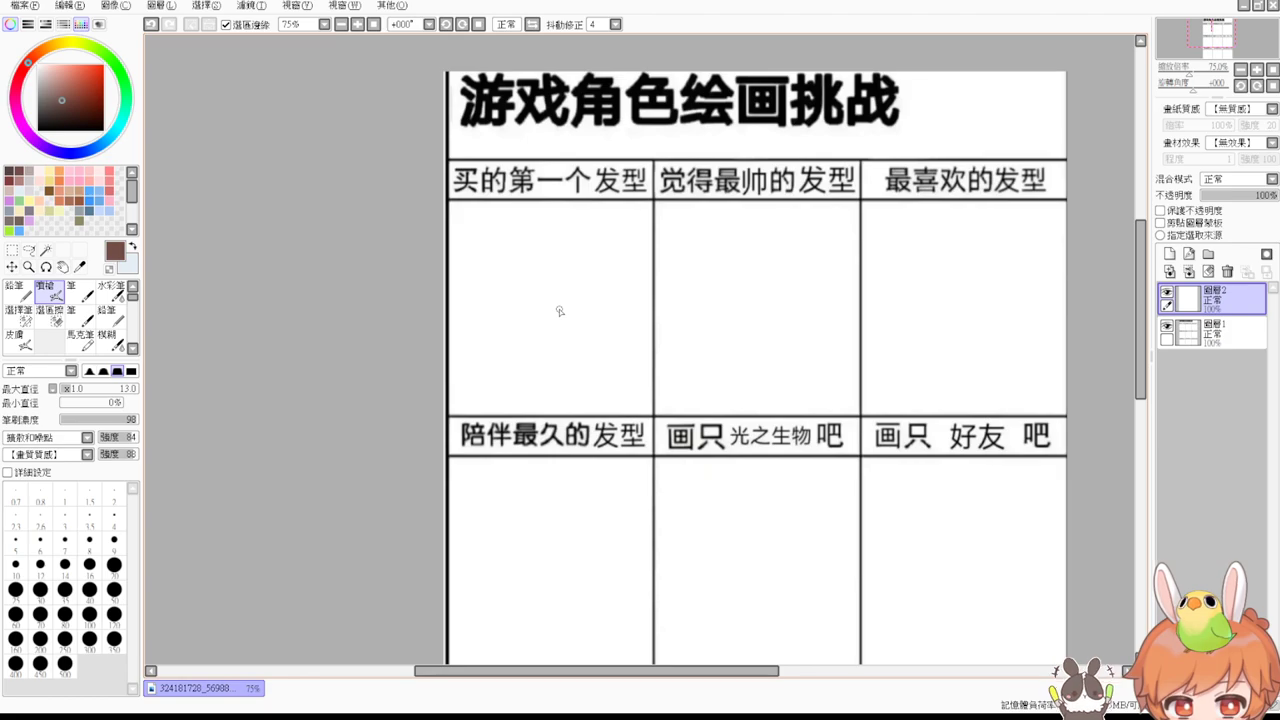
On template layer 圖層1, sketch the brown left cheek and chin curve of a face in the 买的第一个发型 cell.
click(1217, 327)
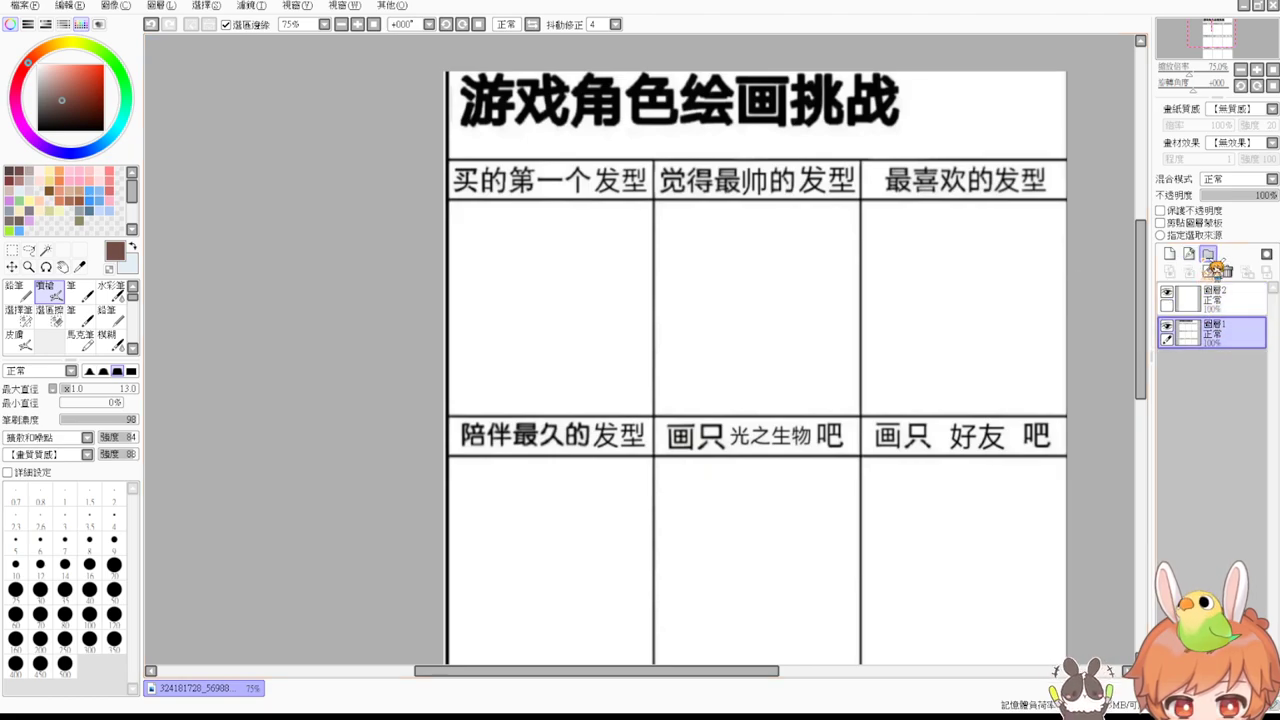
drag(511, 266, 517, 333)
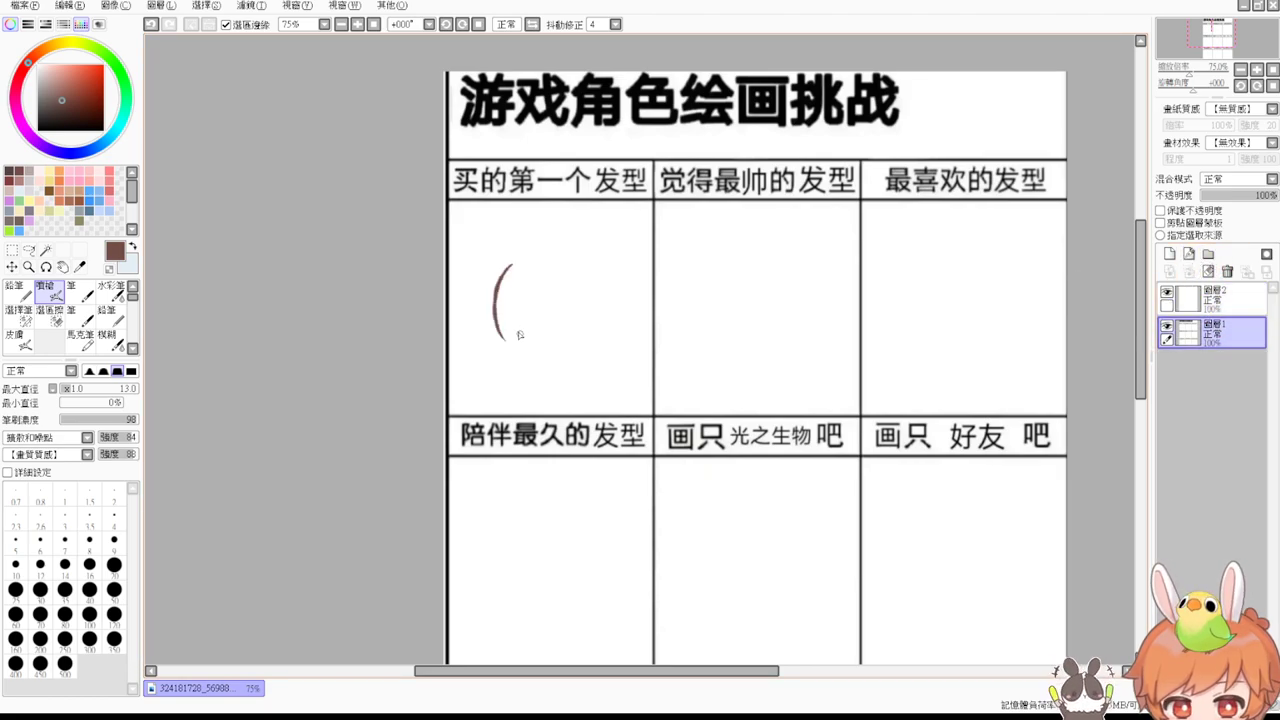
key(ctrl+z)
scroll(514, 330, up, 1)
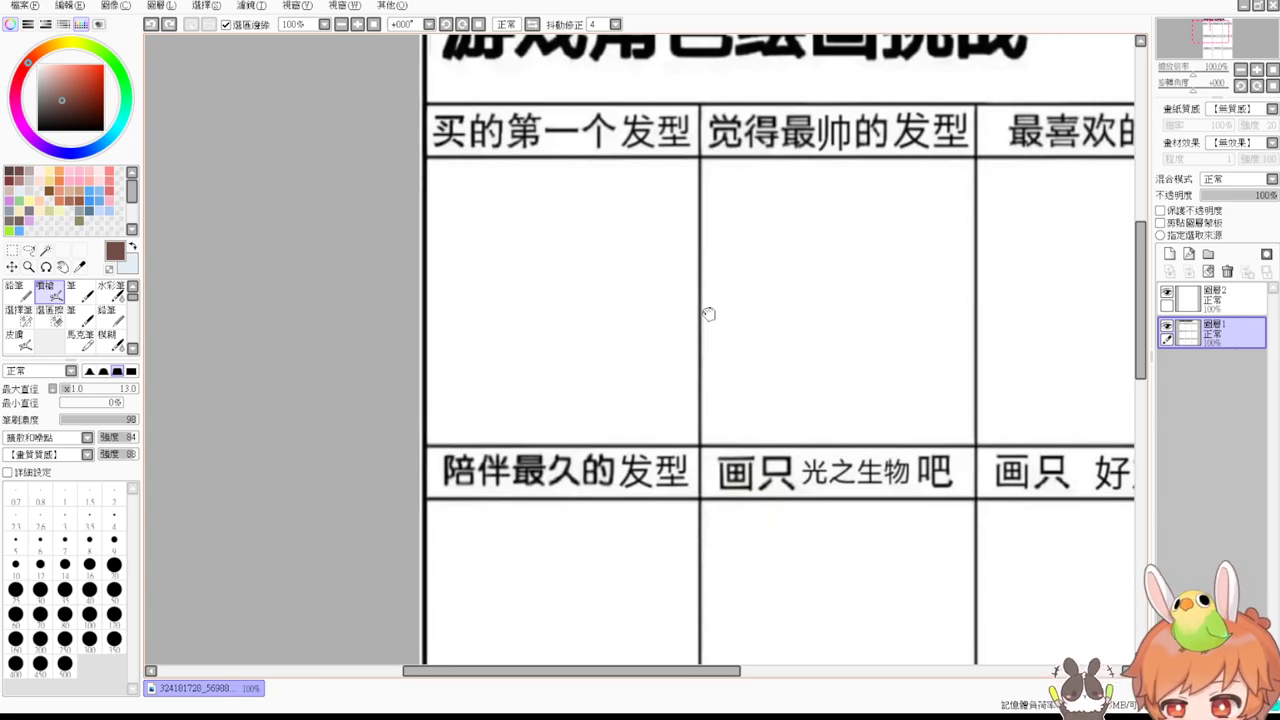
drag(709, 314, 687, 346)
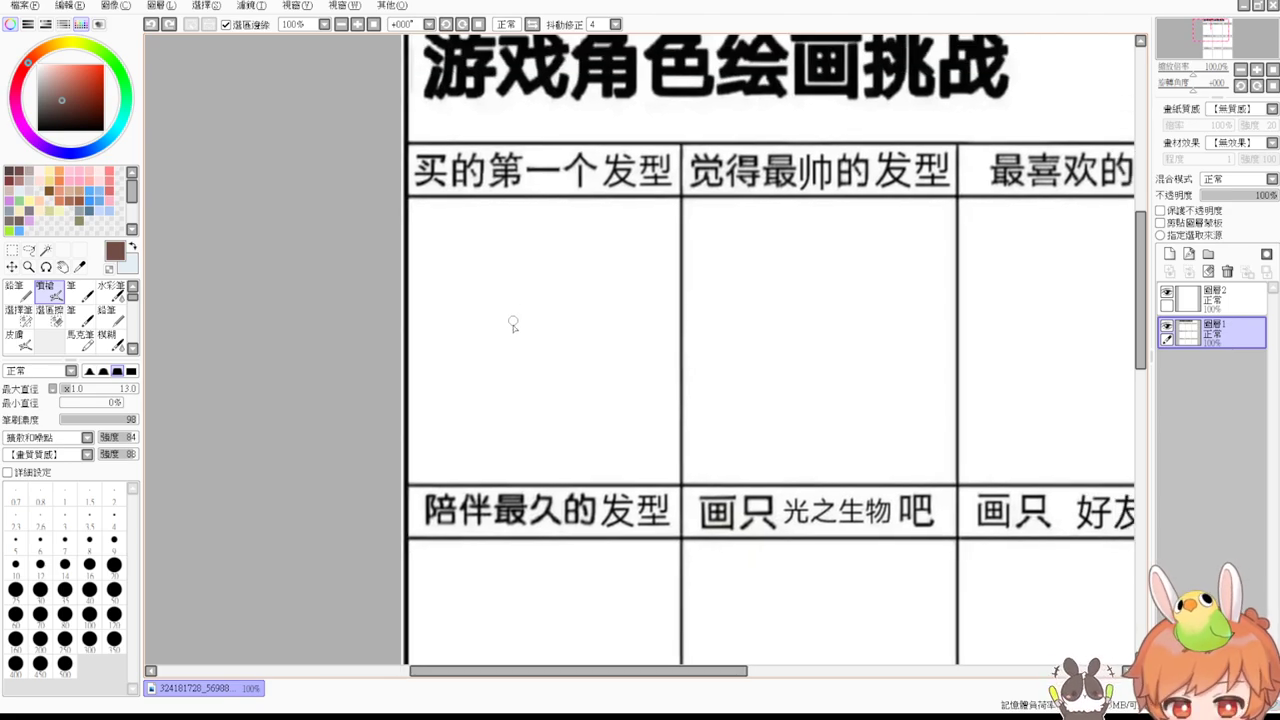
key(ctrl+z)
mouse_move(475, 300)
mouse_down()
mouse_move(488, 381)
mouse_move(471, 356)
mouse_move(553, 401)
mouse_move(489, 389)
mouse_move(547, 401)
mouse_move(602, 378)
mouse_up()
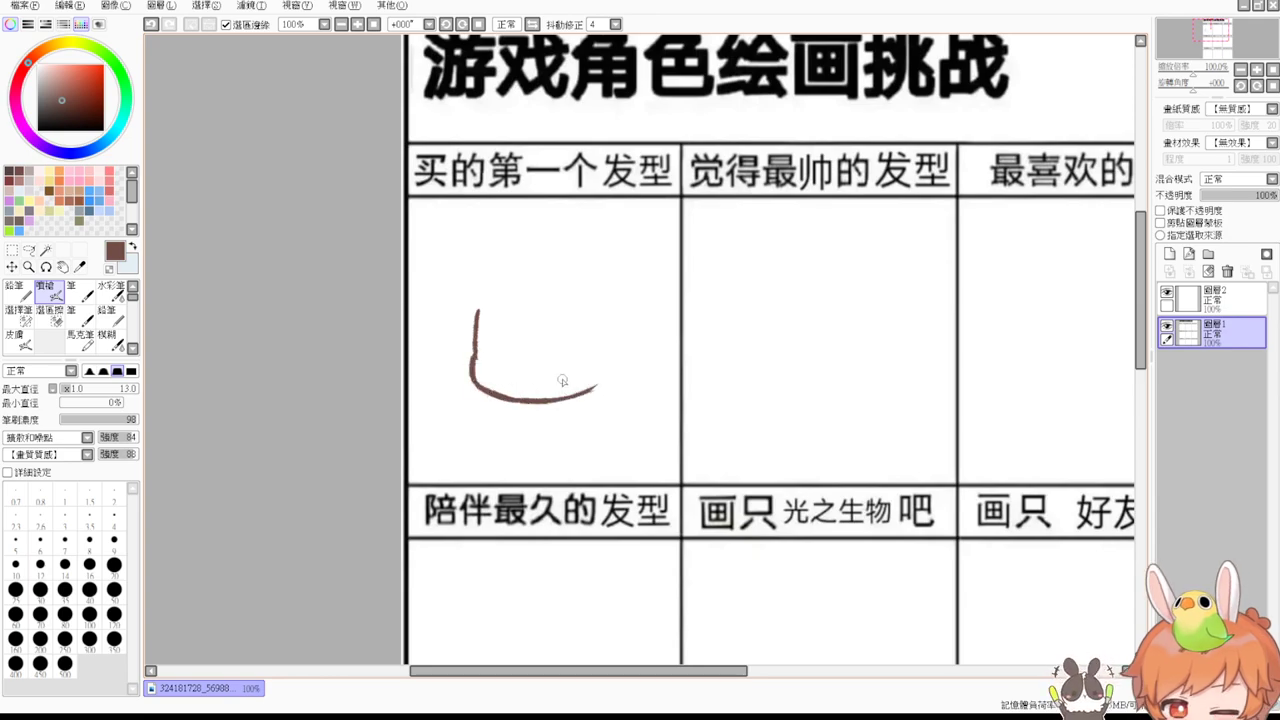
Draw the front bangs above the chin curve, with two curved sides and a jagged lower edge.
mouse_move(492, 294)
mouse_down()
mouse_move(487, 331)
mouse_move(527, 338)
mouse_up()
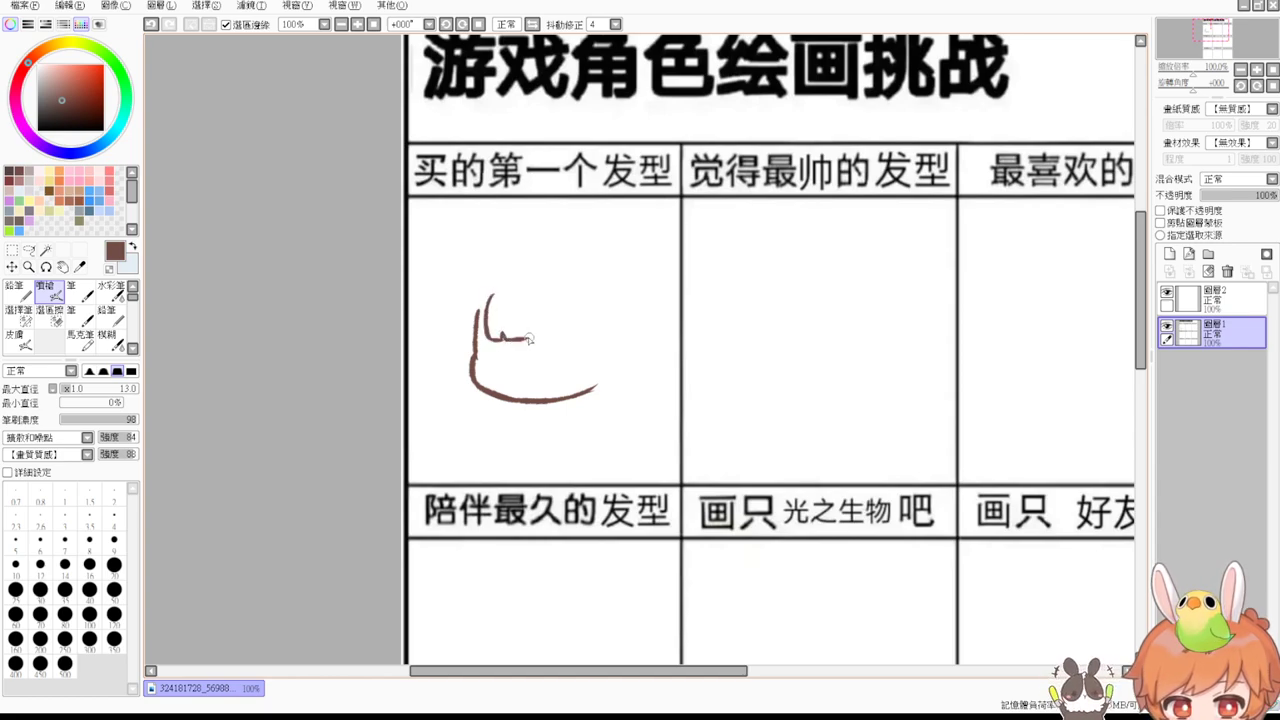
mouse_move(558, 288)
mouse_down()
mouse_move(567, 320)
mouse_move(552, 344)
mouse_up()
key(ctrl+z)
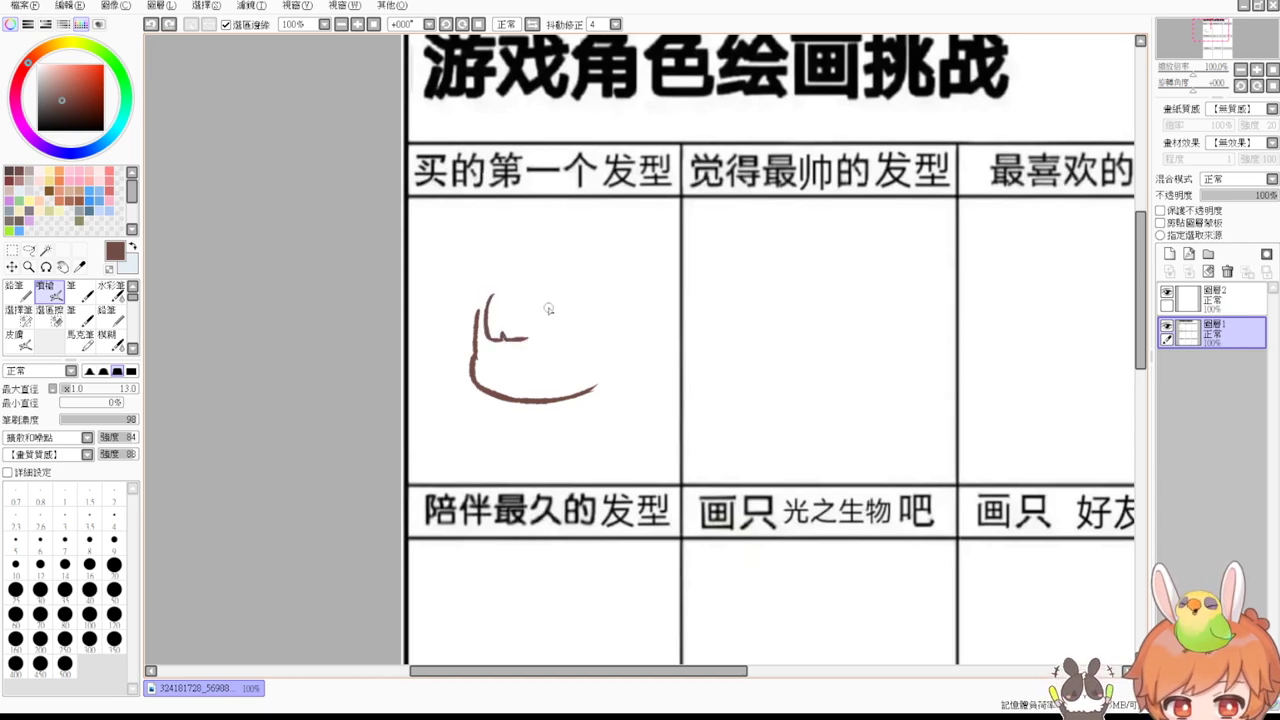
mouse_move(547, 297)
mouse_down()
mouse_move(555, 340)
mouse_move(537, 341)
mouse_move(556, 340)
mouse_move(477, 351)
mouse_up()
key(ctrl+z)
key(ctrl+z)
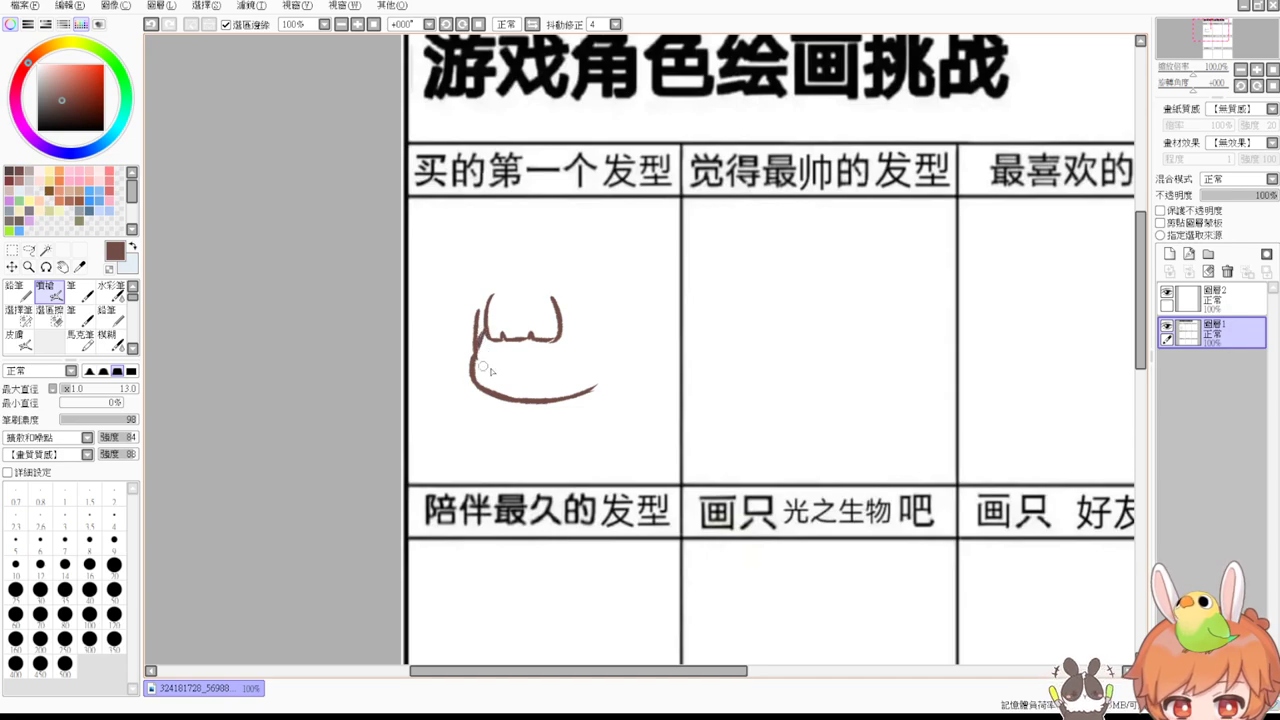
Draw short, pointed side locks of hair on both sides of the bangs.
drag(562, 322, 586, 347)
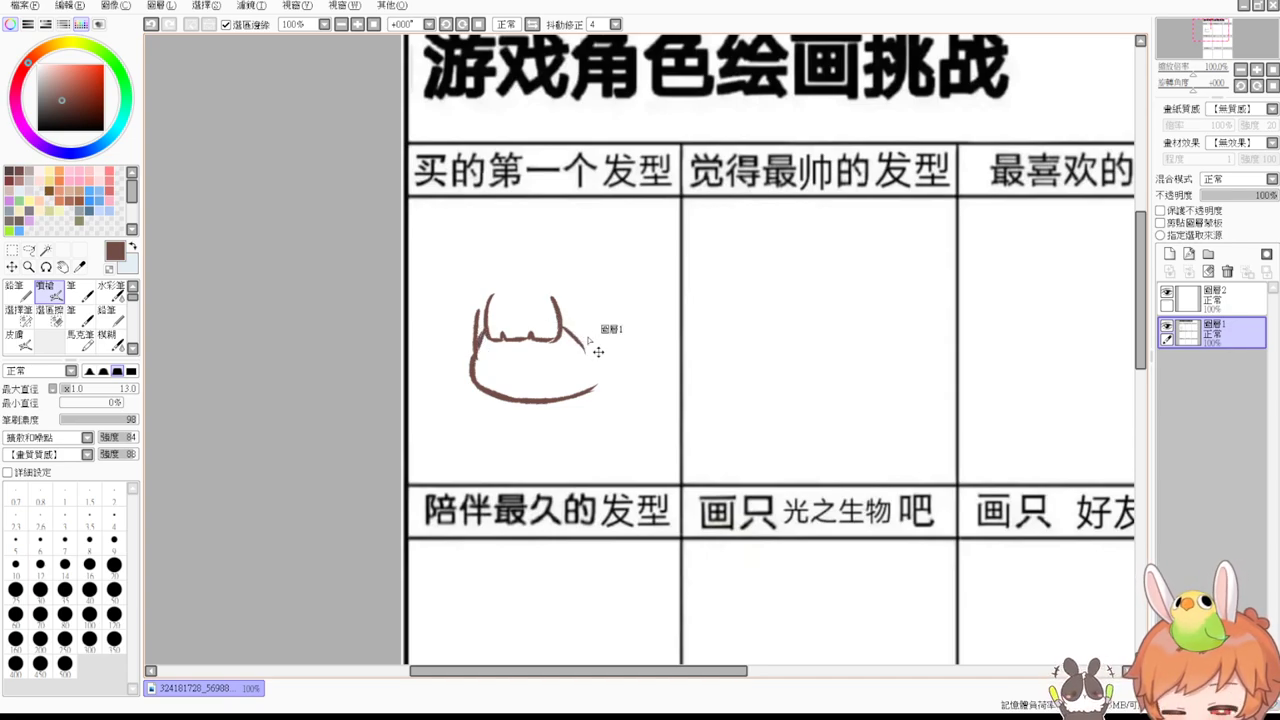
key(ctrl+z)
mouse_move(562, 334)
mouse_down()
mouse_move(589, 296)
mouse_move(608, 328)
mouse_move(585, 346)
mouse_up()
mouse_move(471, 293)
mouse_down()
mouse_move(458, 335)
mouse_move(482, 350)
mouse_move(484, 321)
mouse_move(474, 368)
mouse_up()
key(e)
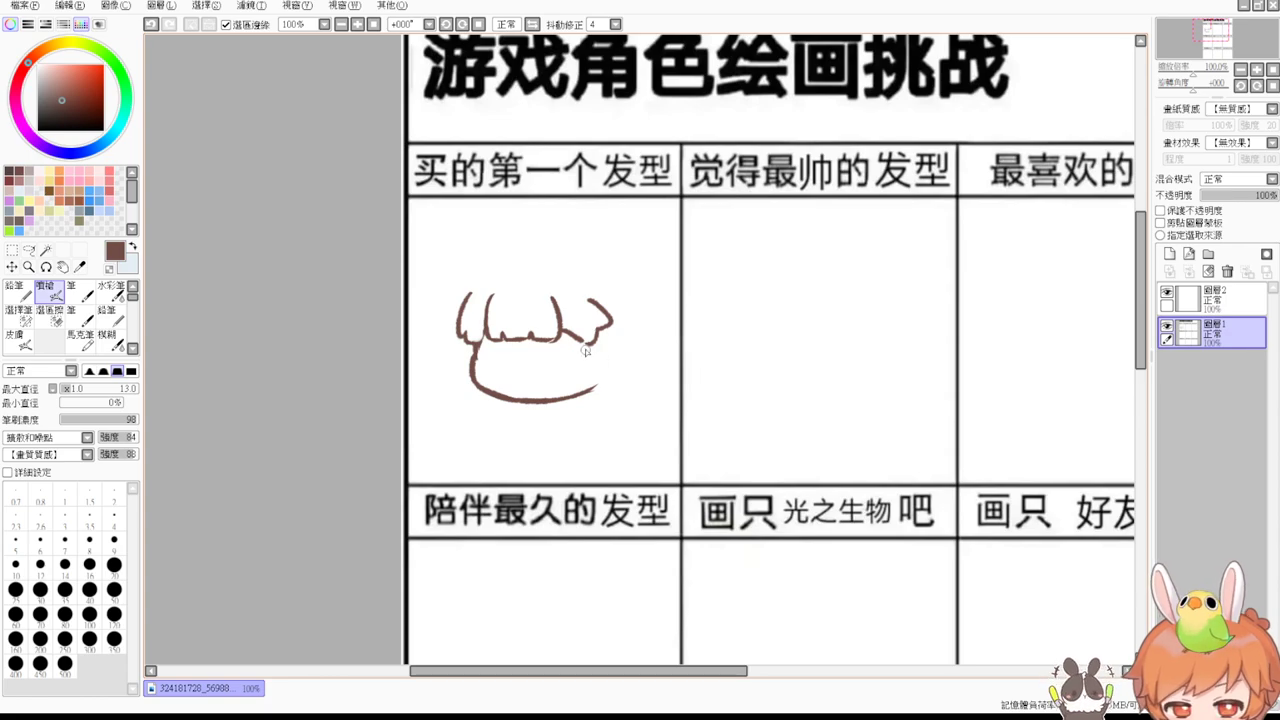
Close the face outline with a vertical cheek line from the right side lock down to the chin.
drag(586, 350, 590, 393)
key(ctrl+z)
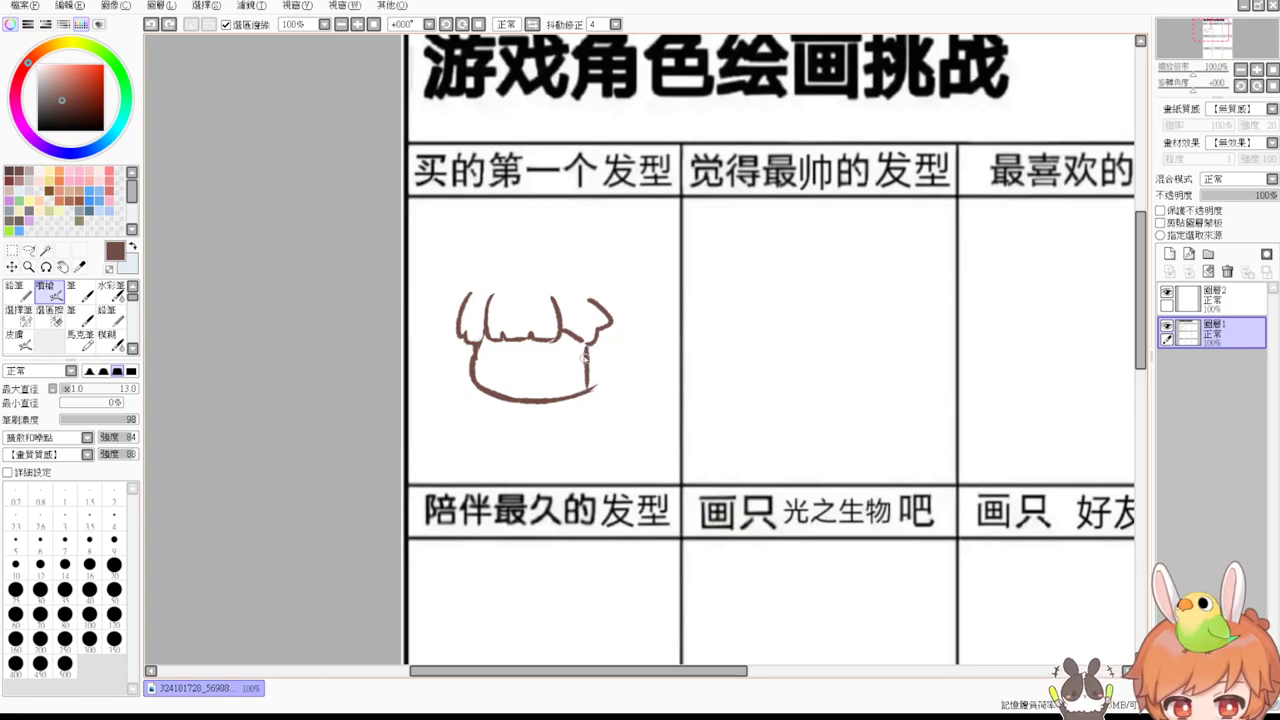
drag(585, 345, 588, 395)
key(ctrl+z)
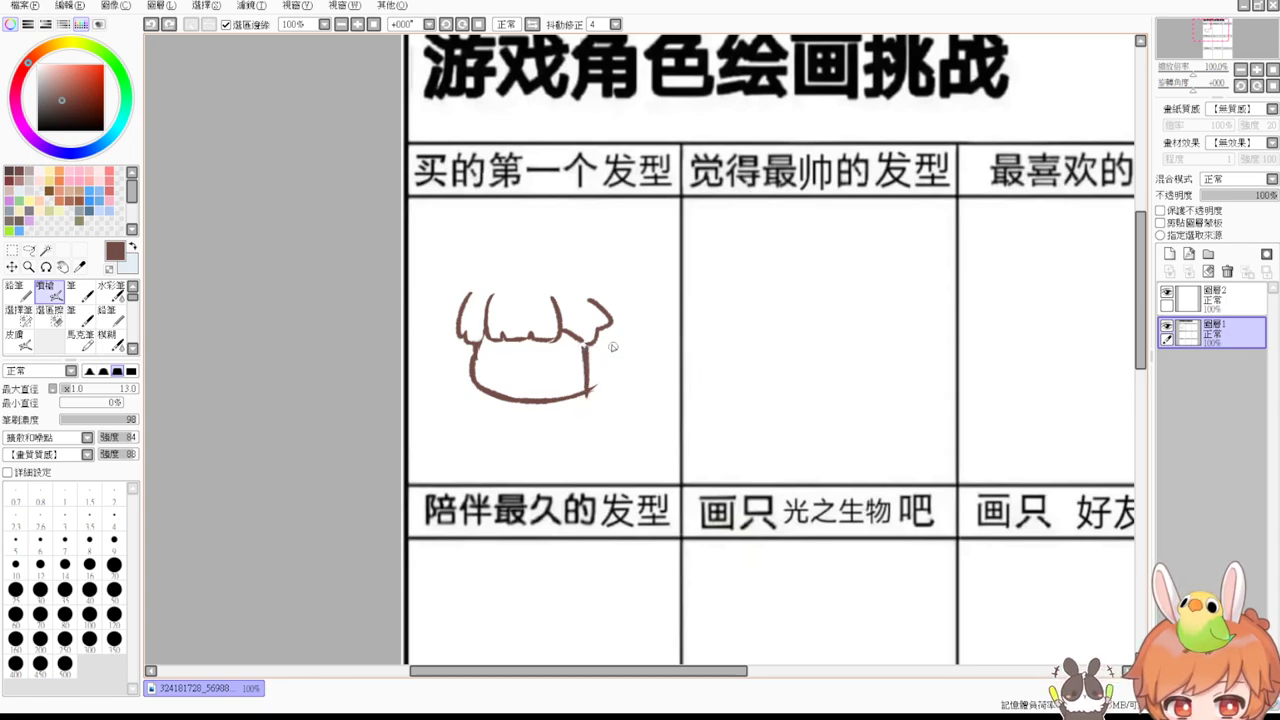
Draw pointed hair strands hanging down beside the face on both sides.
mouse_move(613, 347)
mouse_down()
mouse_move(618, 370)
mouse_move(597, 400)
mouse_up()
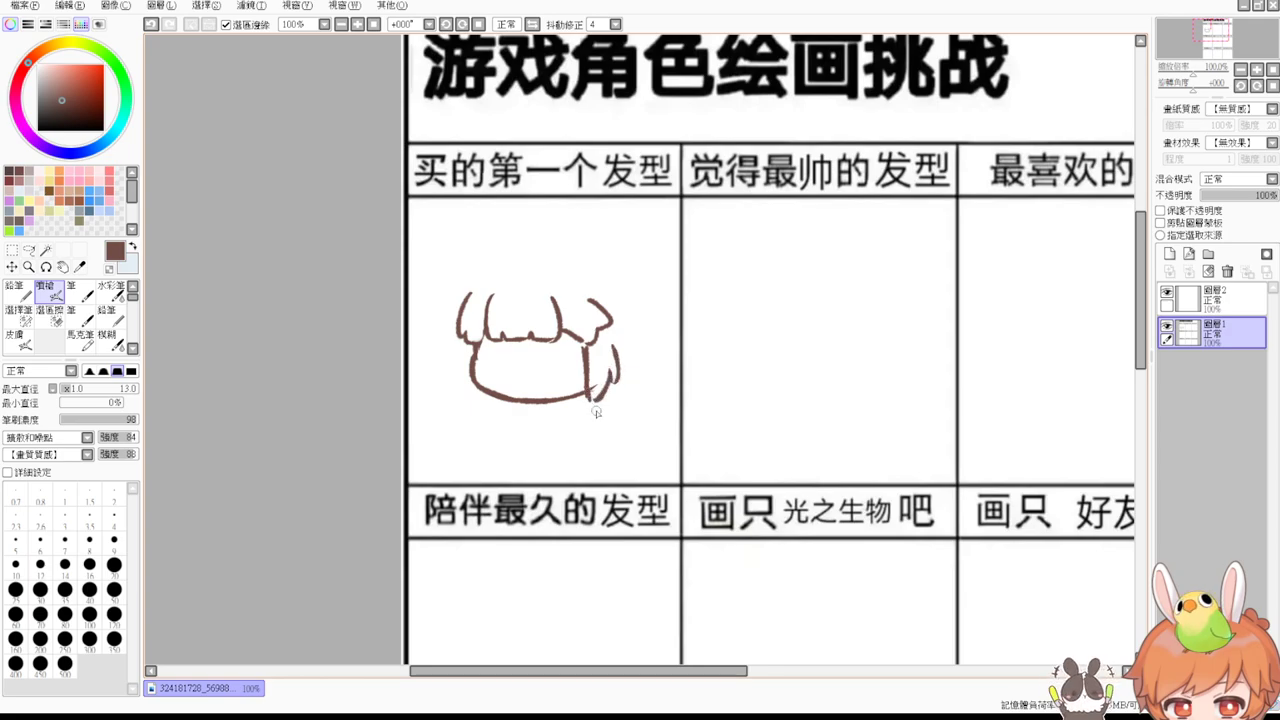
drag(462, 337, 470, 409)
key(ctrl+z)
key(ctrl+z)
mouse_move(466, 338)
mouse_down()
mouse_move(472, 398)
mouse_move(493, 403)
mouse_up()
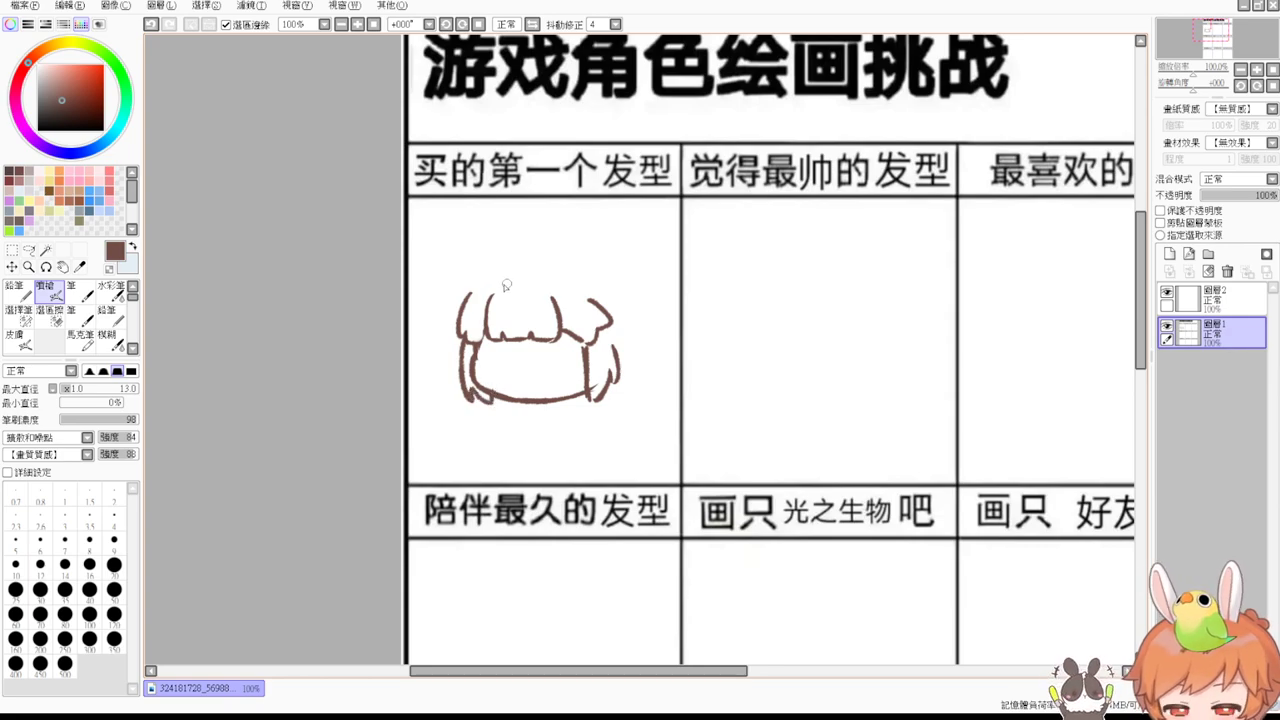
Draw the arc over the bangs and the outer hair contour around the top and right of the head.
drag(502, 277, 548, 288)
key(ctrl+z)
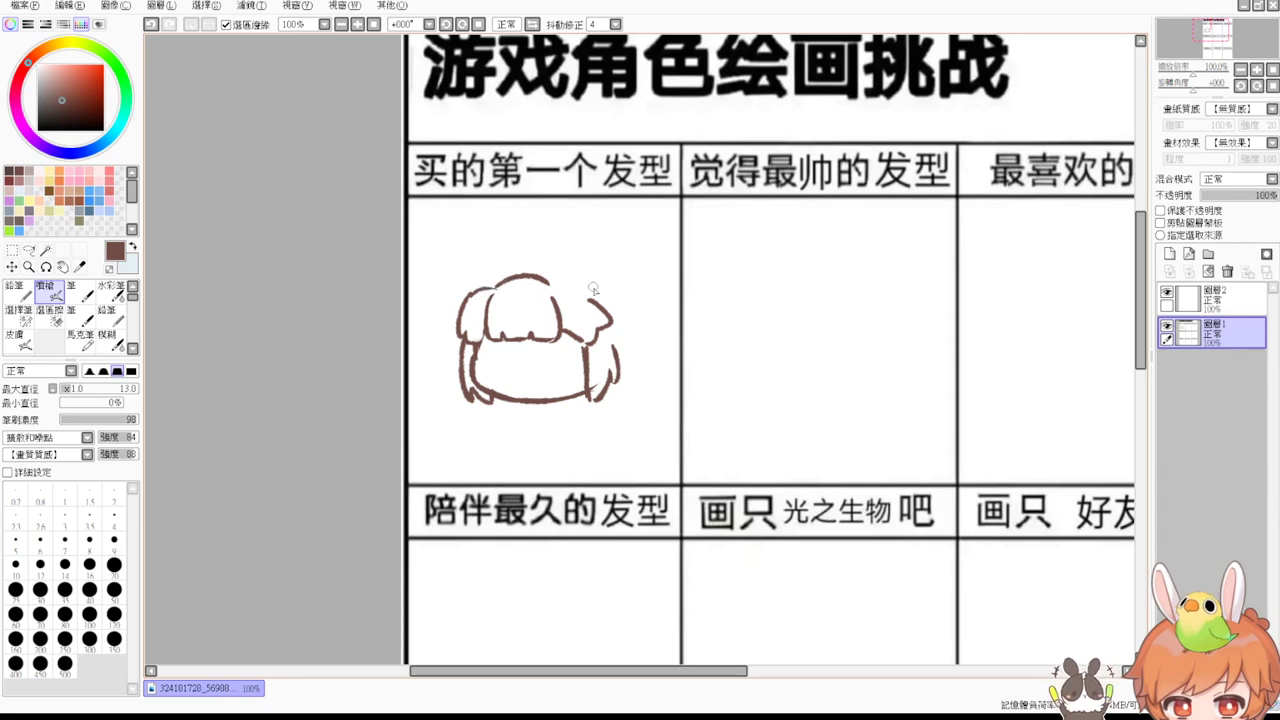
mouse_move(476, 292)
mouse_down()
mouse_move(538, 250)
mouse_move(584, 258)
mouse_move(586, 273)
mouse_move(631, 296)
mouse_move(614, 281)
mouse_move(641, 353)
mouse_up()
key(ctrl+z)
key(ctrl+z)
mouse_move(605, 280)
mouse_down()
mouse_move(630, 318)
mouse_move(627, 362)
mouse_up()
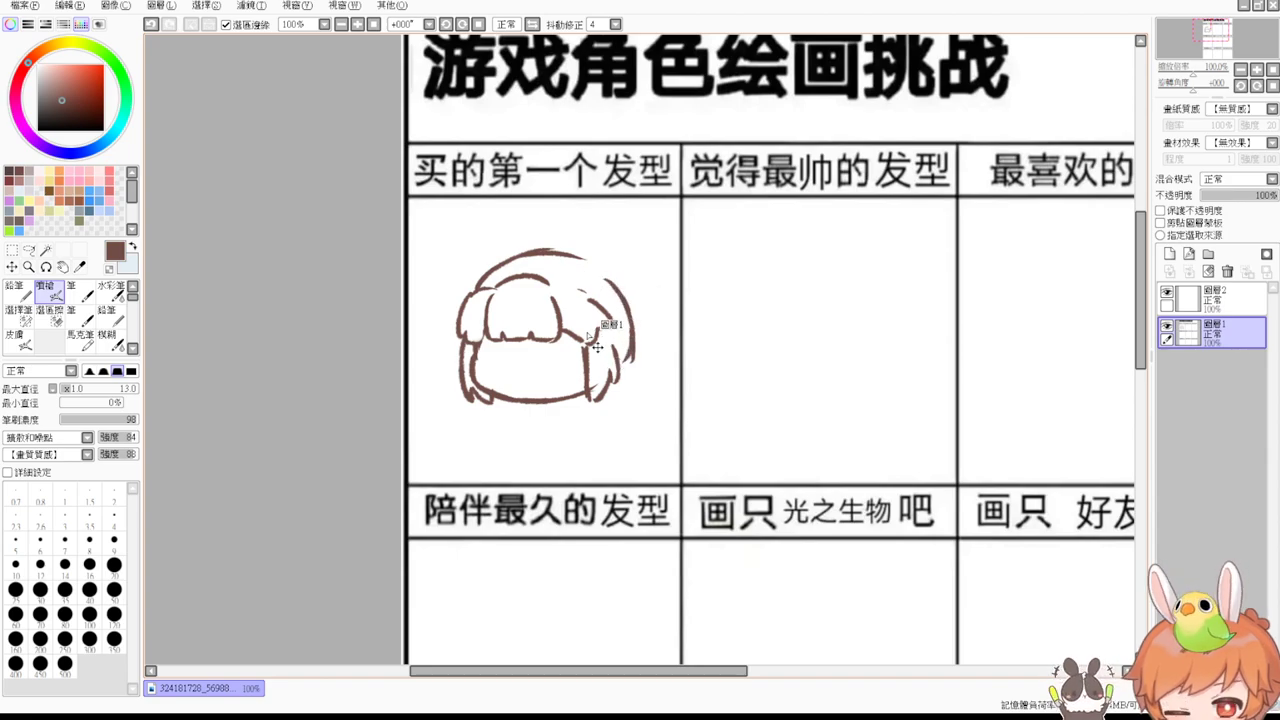
Cut the head sketch out of template layer 圖層1 and paste it as a separate layer above 圖層2.
drag(559, 333, 554, 344)
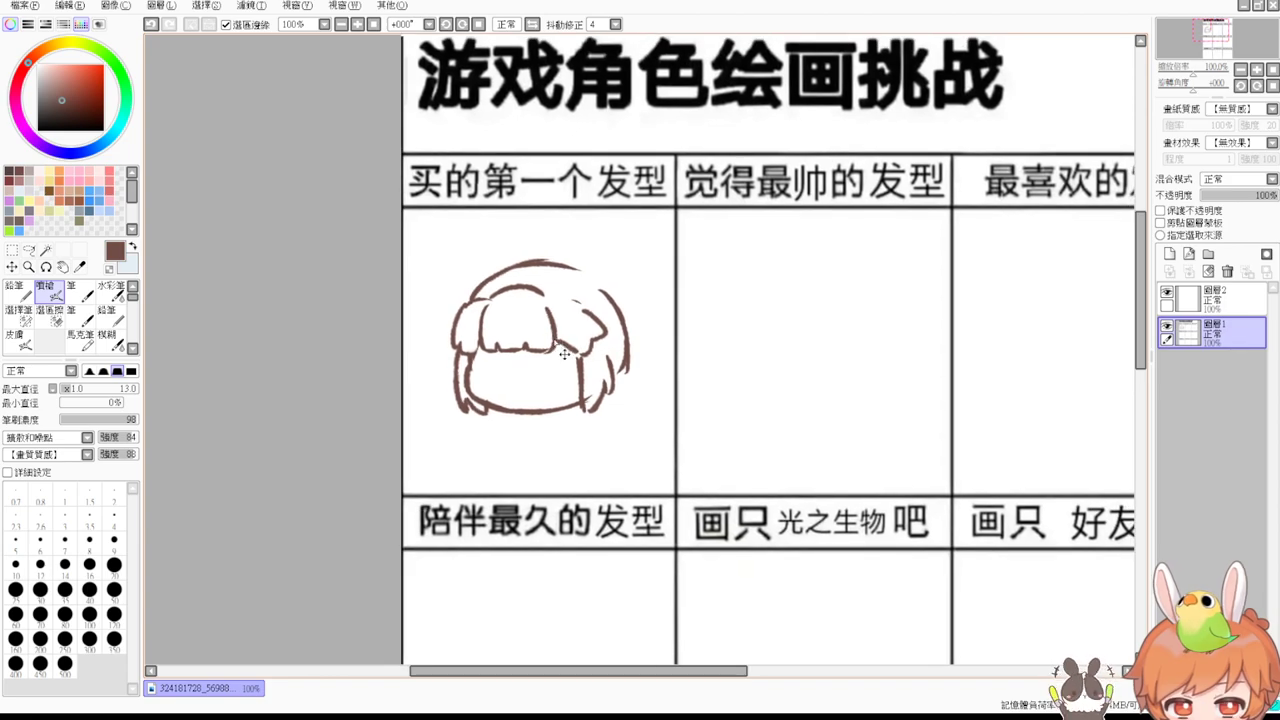
click(11, 249)
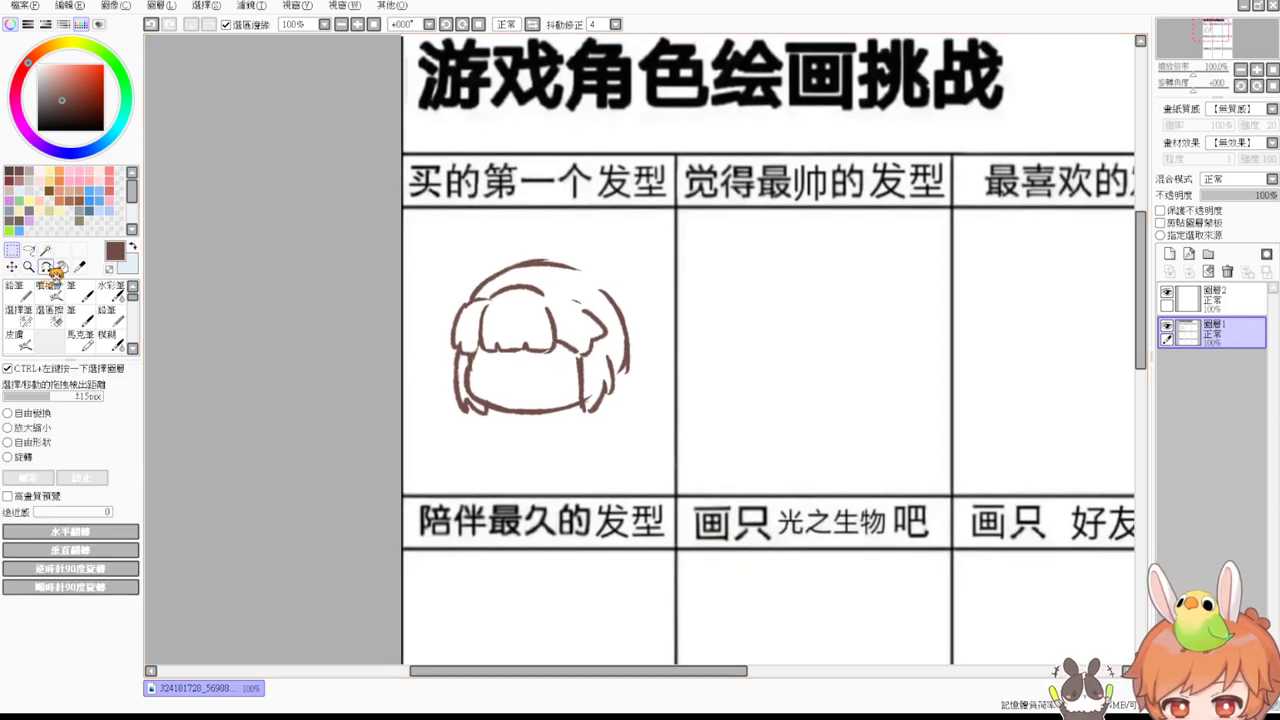
drag(446, 245, 634, 434)
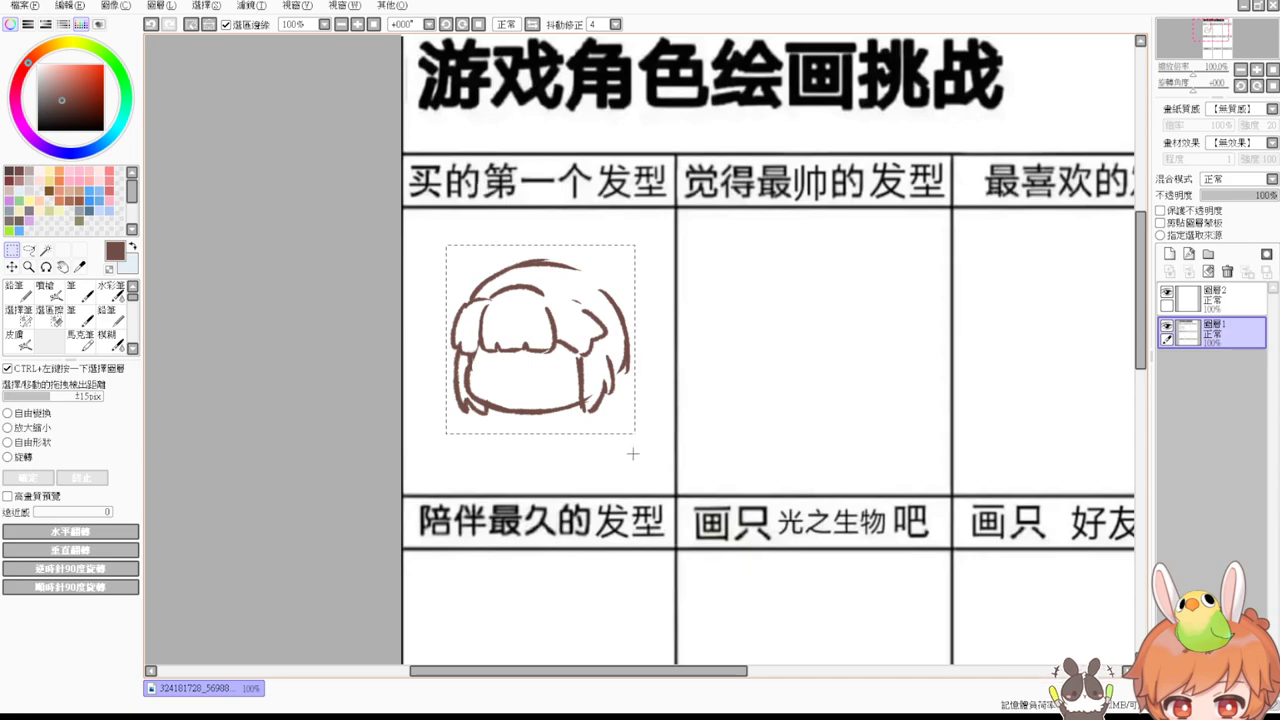
key(ctrl+x)
click(1242, 303)
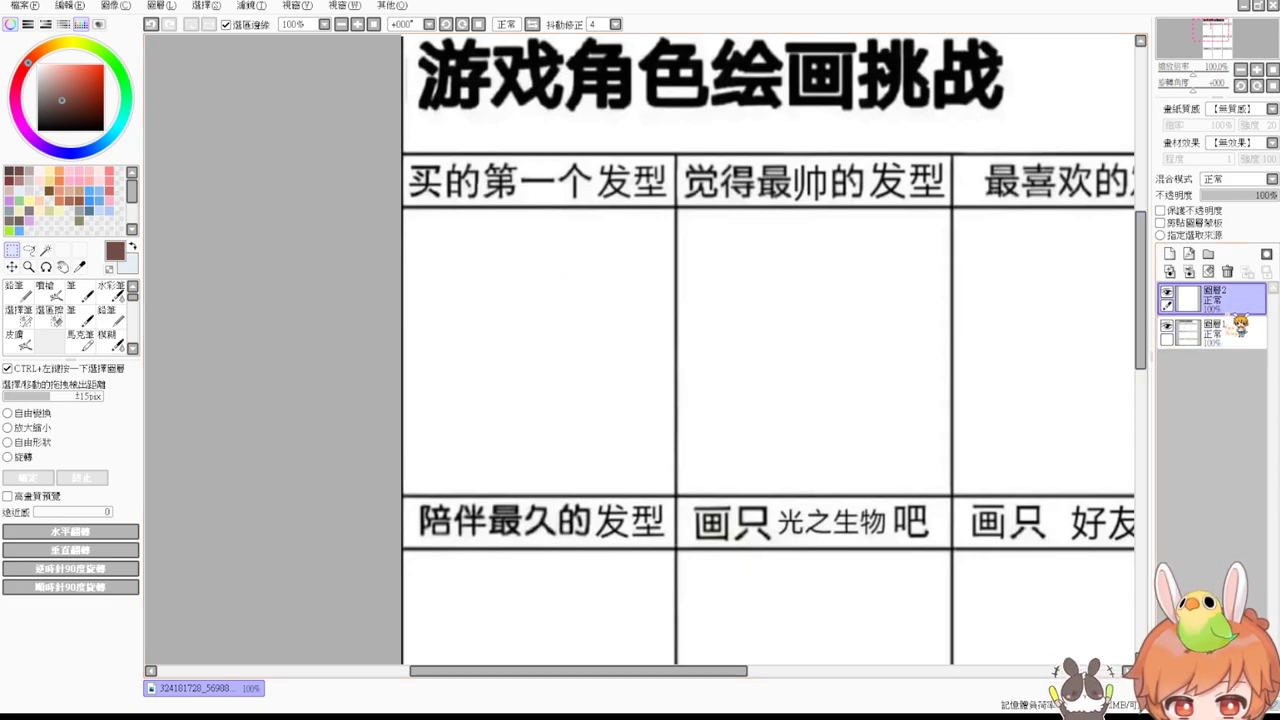
key(ctrl+v)
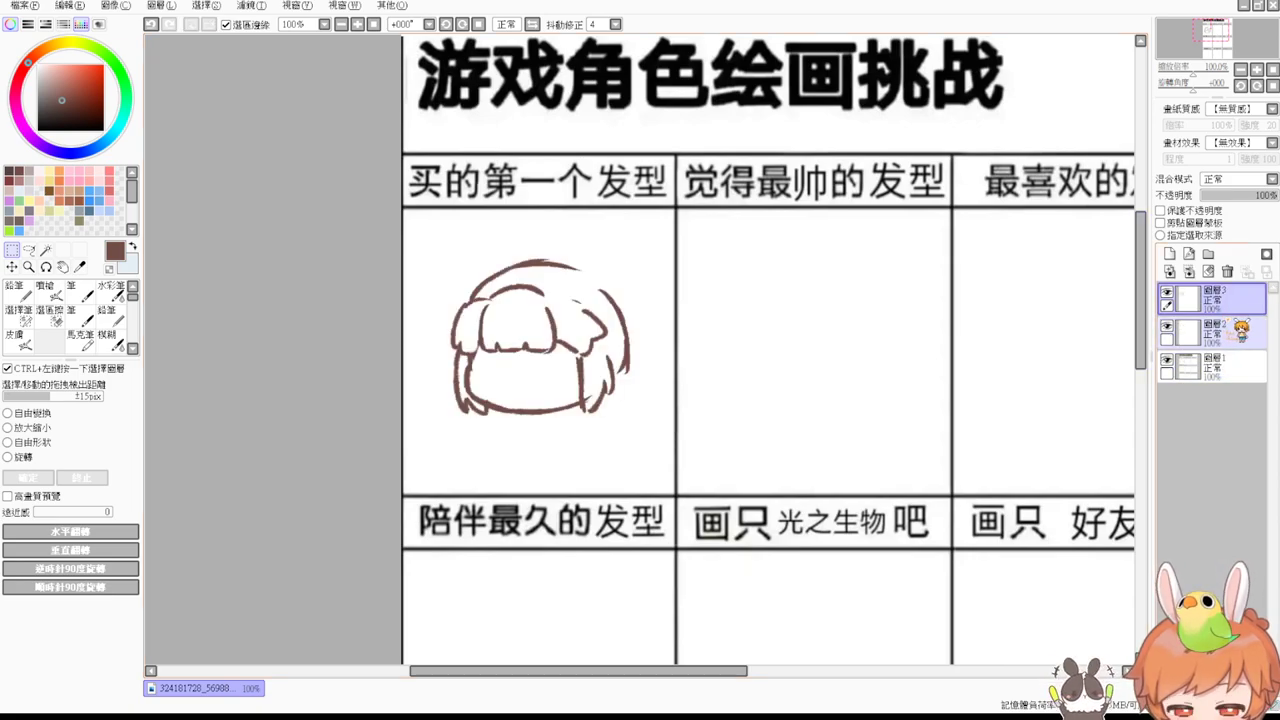
Merge 圖層2 down into template layer 圖層1 and make 圖層3 active for drawing with the 噴槍 brush.
click(1238, 334)
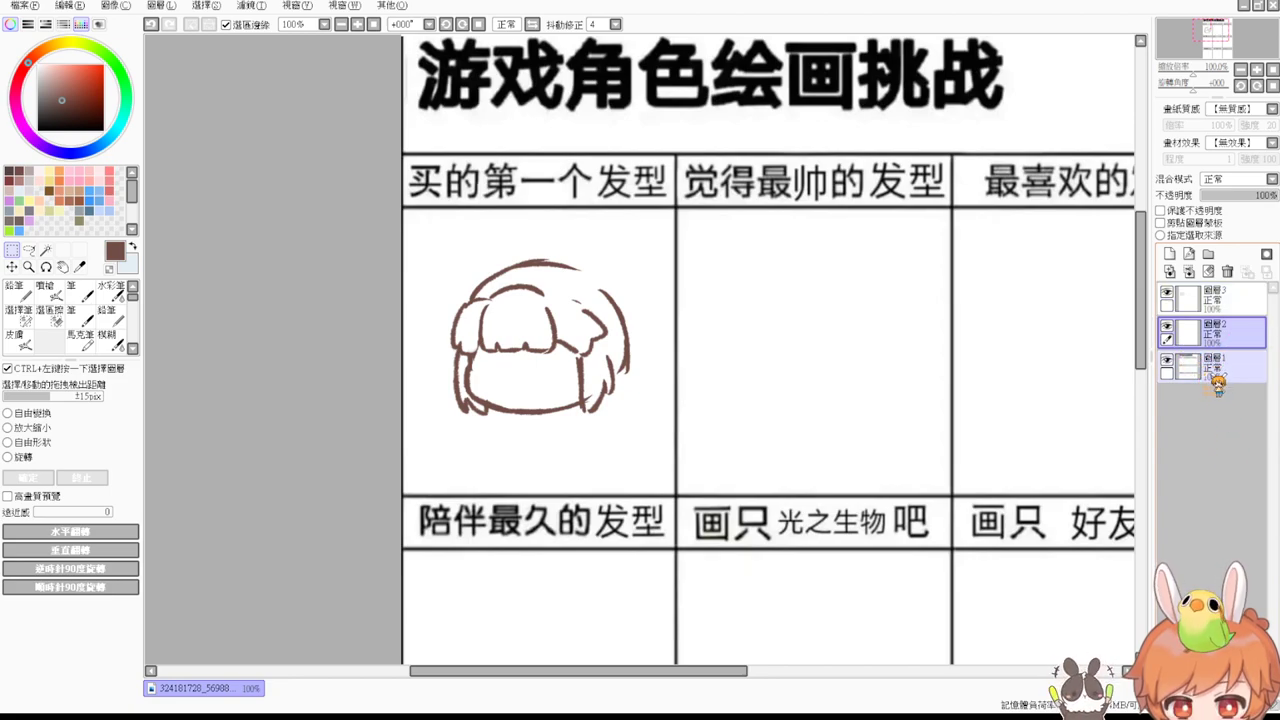
key(ctrl+plus)
drag(850, 385, 908, 393)
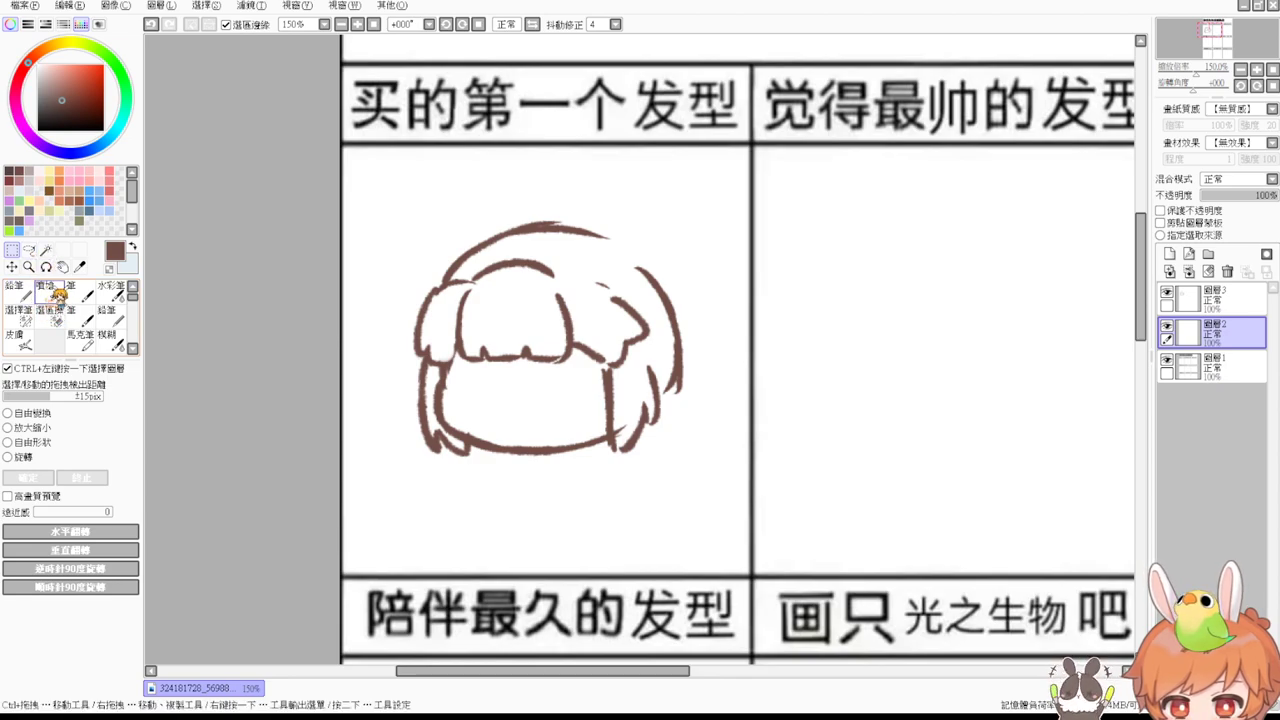
click(55, 292)
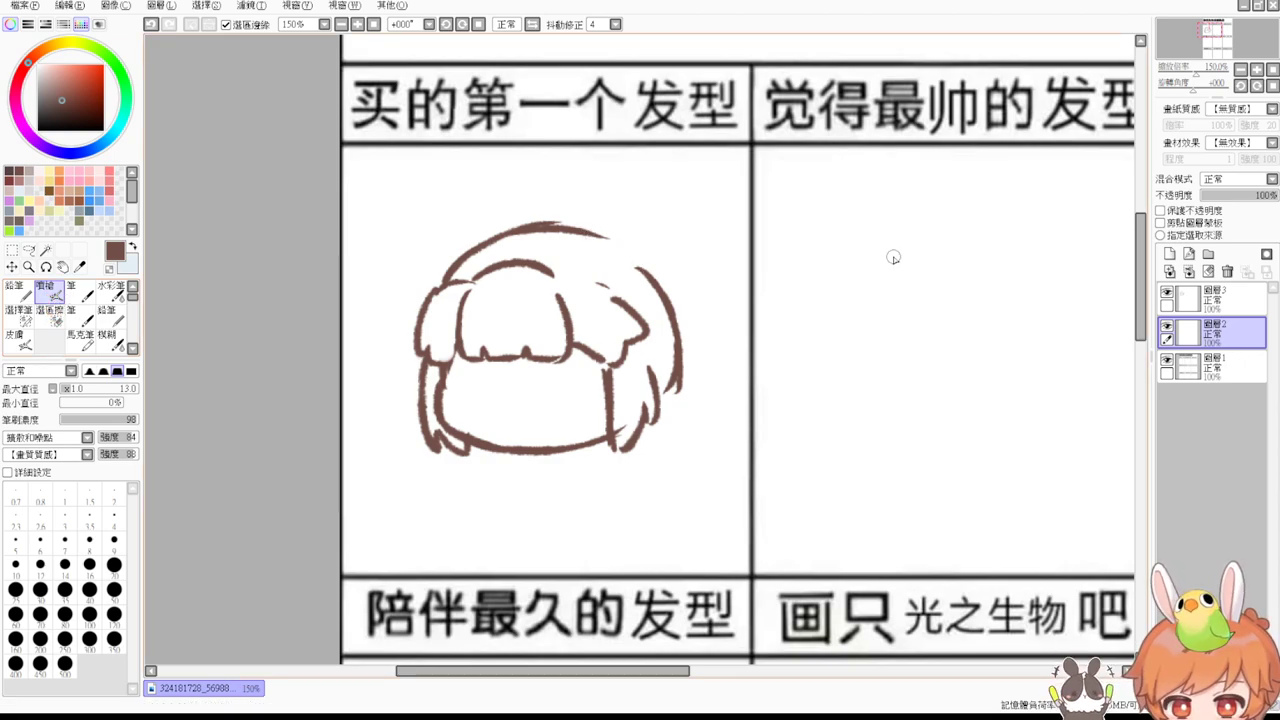
click(1168, 325)
click(1212, 297)
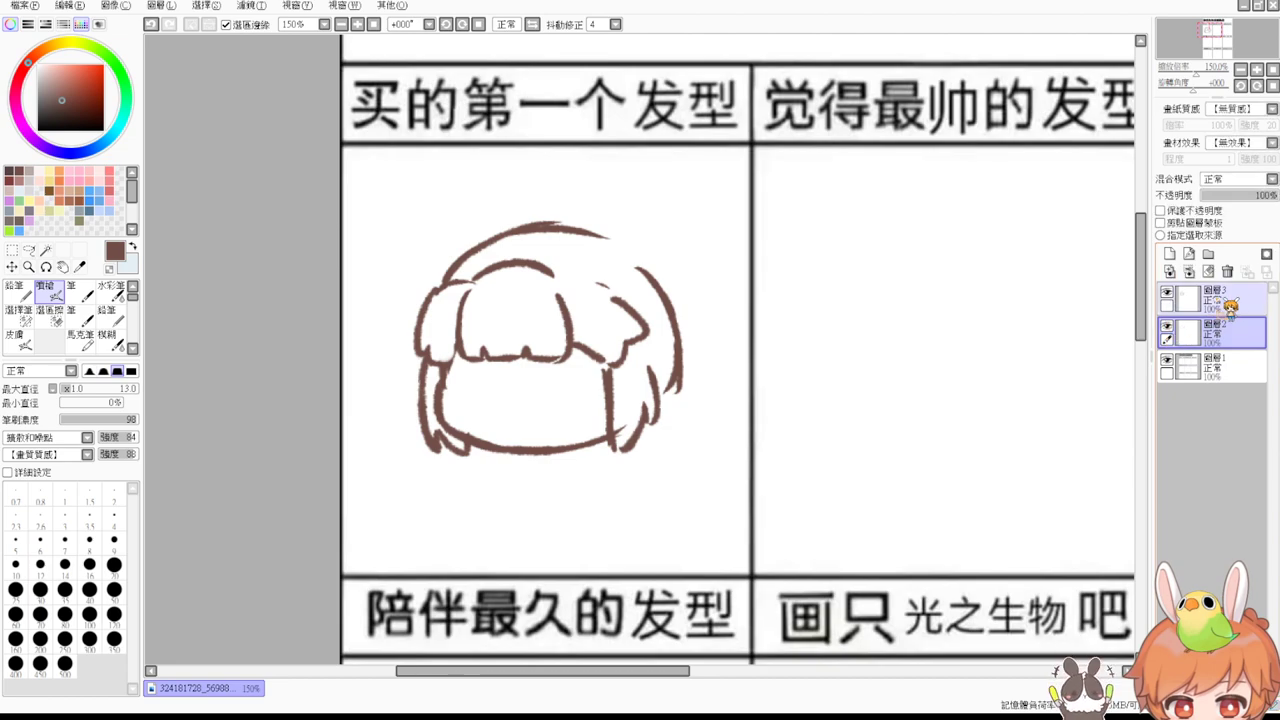
drag(575, 228, 650, 278)
key(ctrl+z)
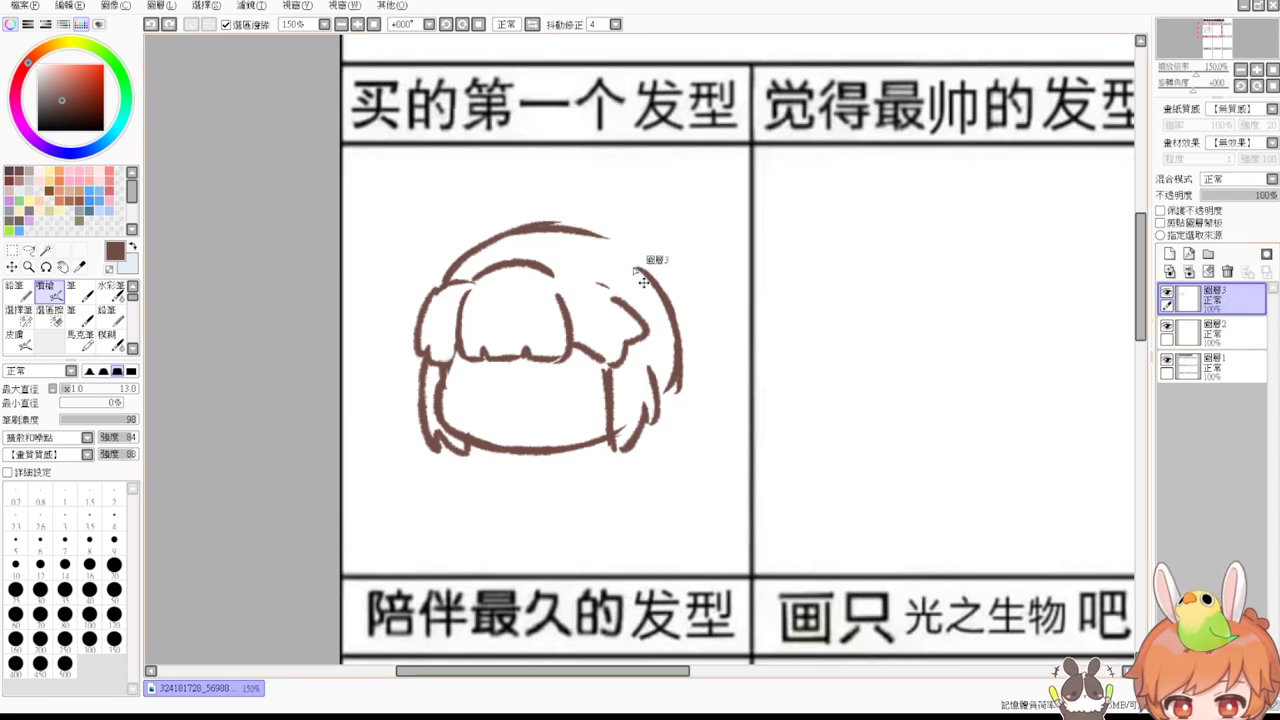
click(1213, 328)
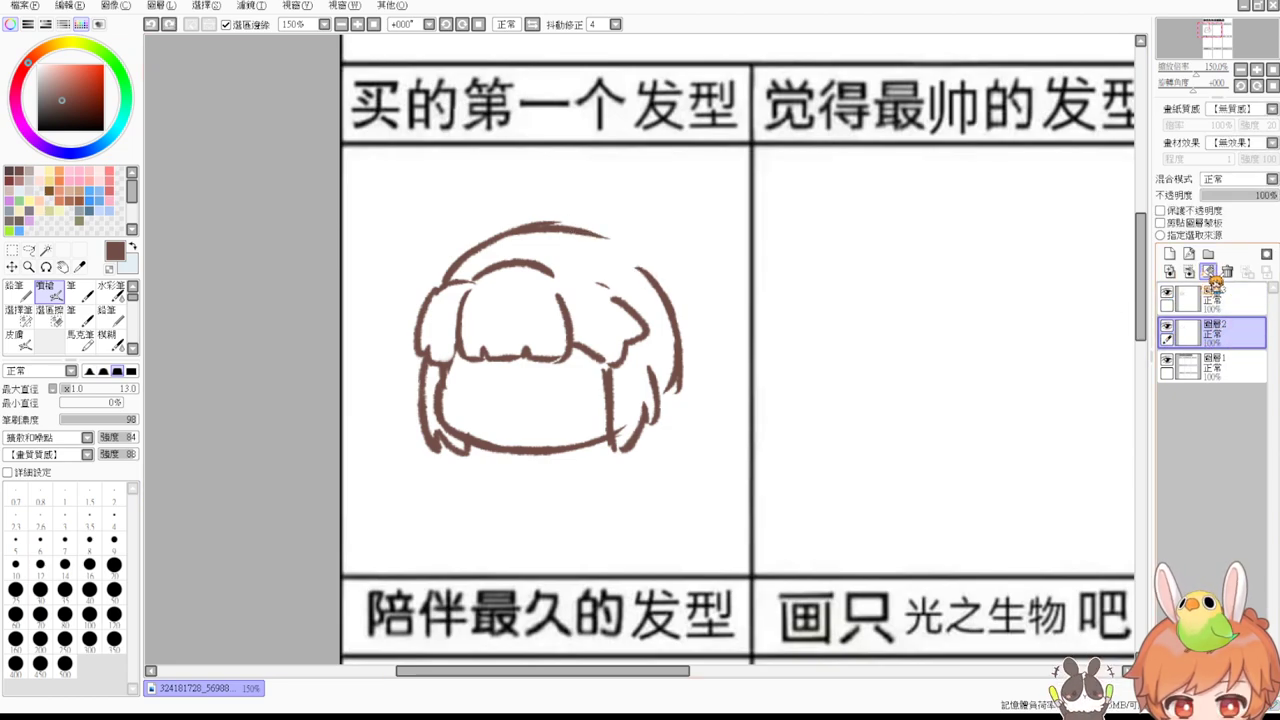
click(1190, 272)
click(1224, 300)
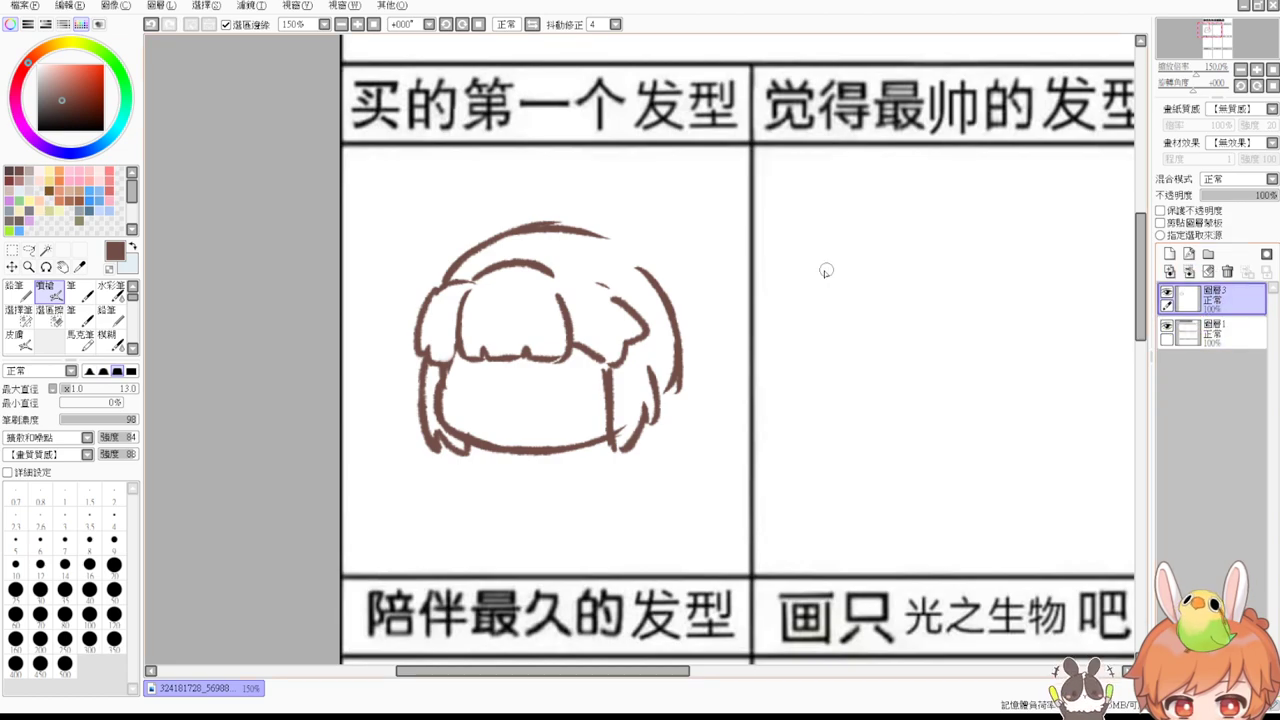
Close the gap in the upper-right hair contour and draw a jagged-tipped pigtail on each side of the head.
mouse_move(582, 234)
mouse_down()
mouse_move(654, 278)
mouse_move(660, 302)
mouse_up()
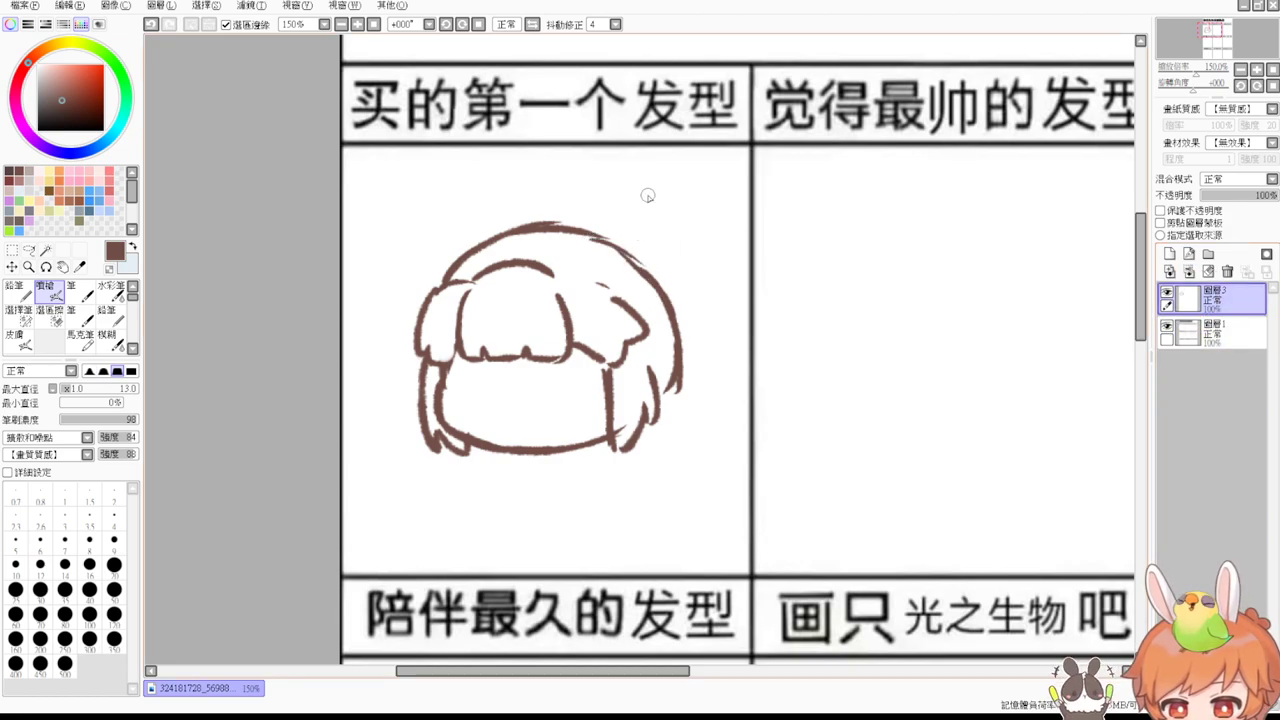
mouse_move(620, 246)
mouse_down()
mouse_move(665, 198)
mouse_move(710, 188)
mouse_up()
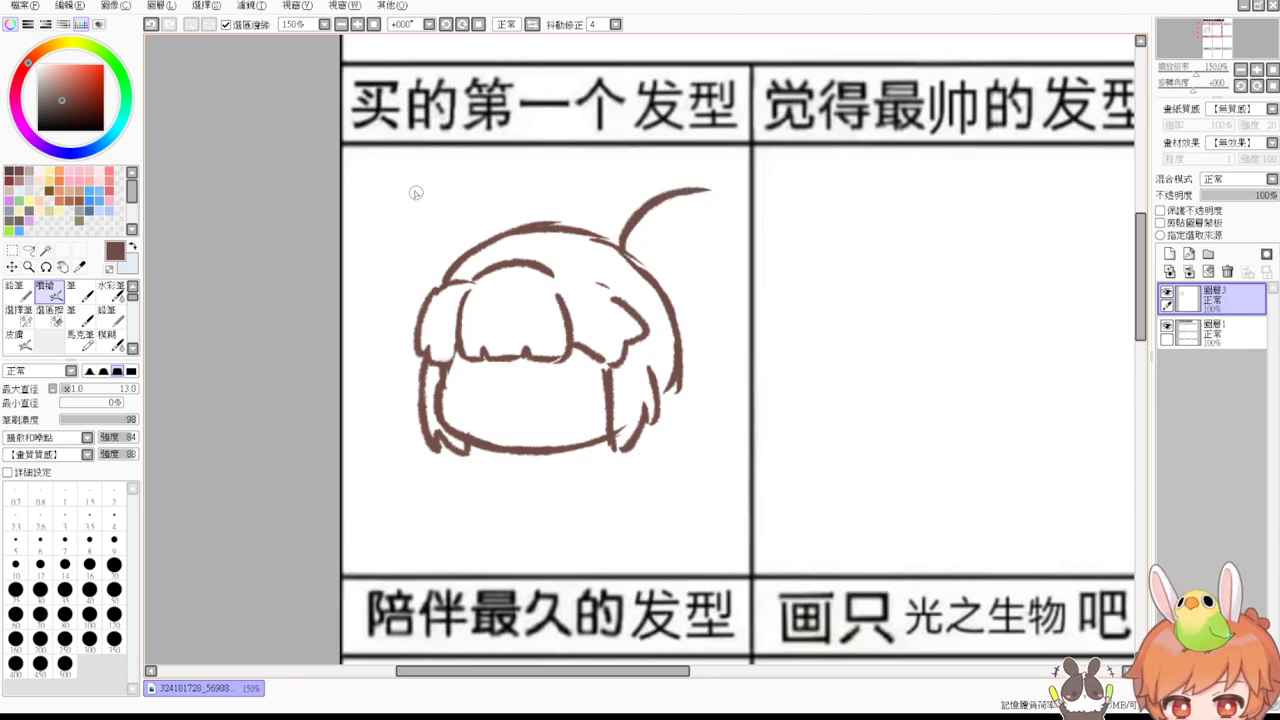
drag(389, 184, 432, 294)
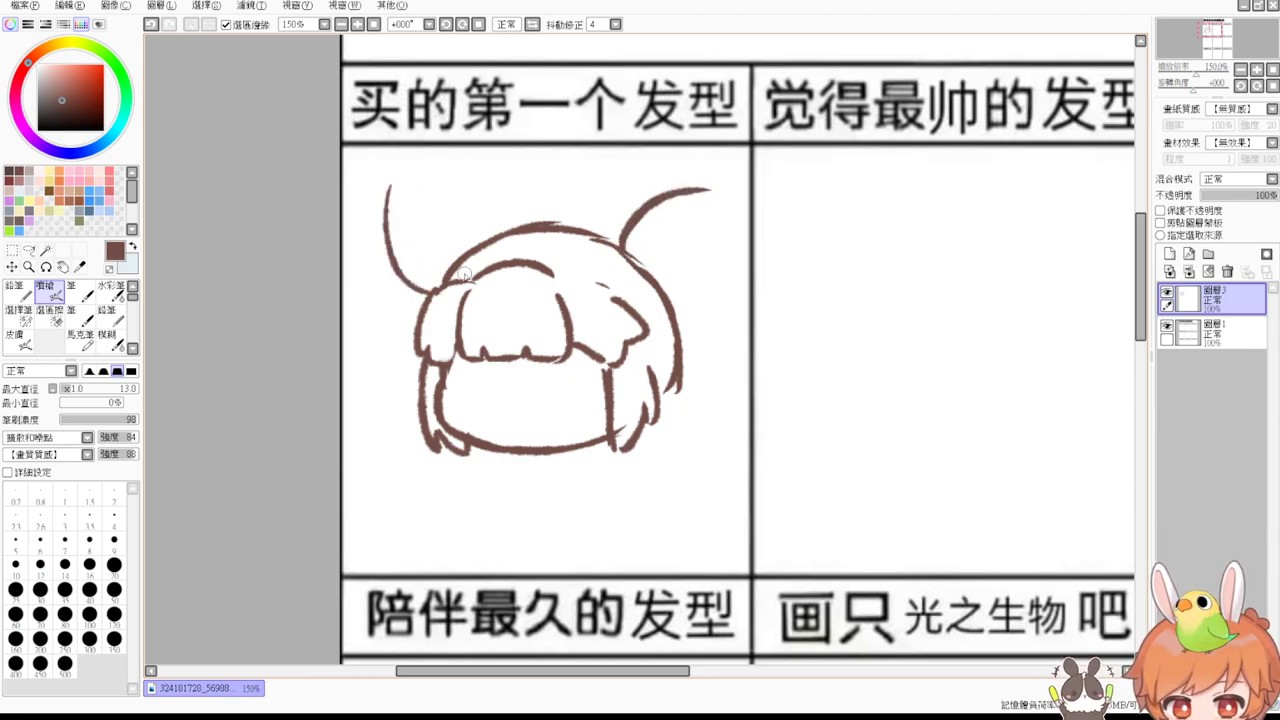
mouse_move(407, 177)
mouse_down()
mouse_move(471, 188)
mouse_move(506, 218)
mouse_up()
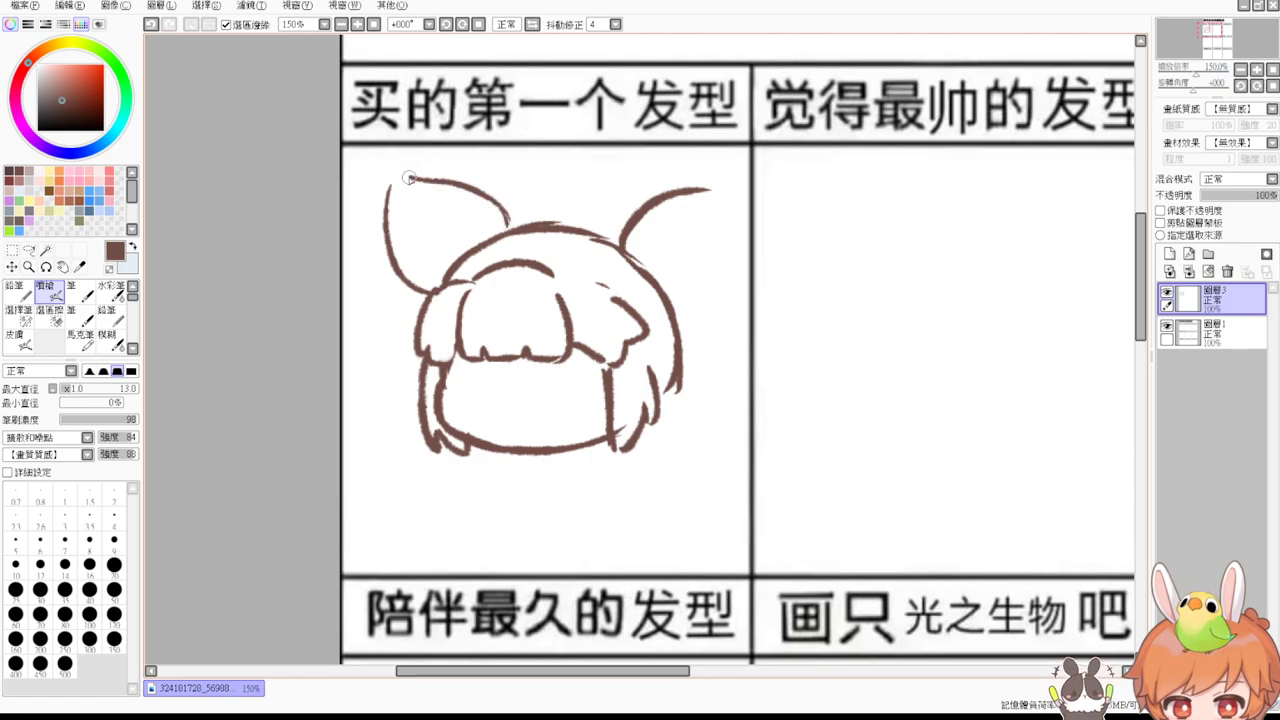
drag(406, 178, 404, 222)
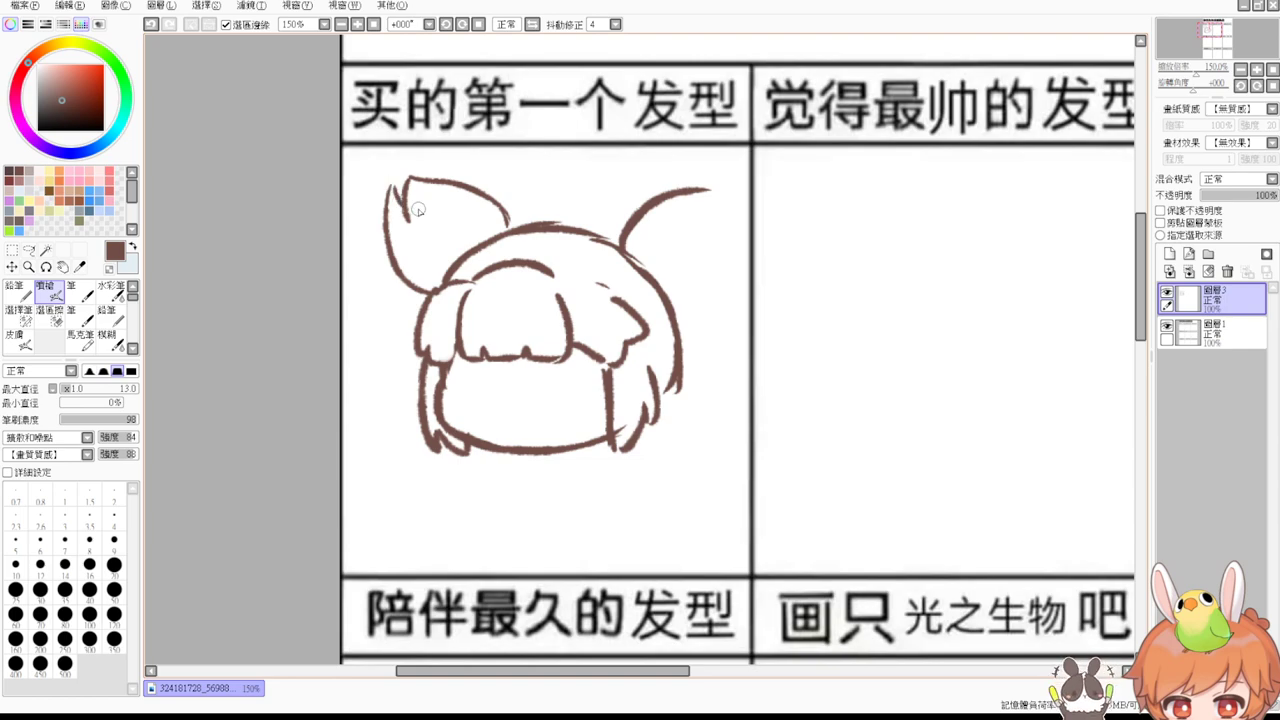
mouse_move(684, 191)
mouse_down()
mouse_move(733, 176)
mouse_move(748, 204)
mouse_up()
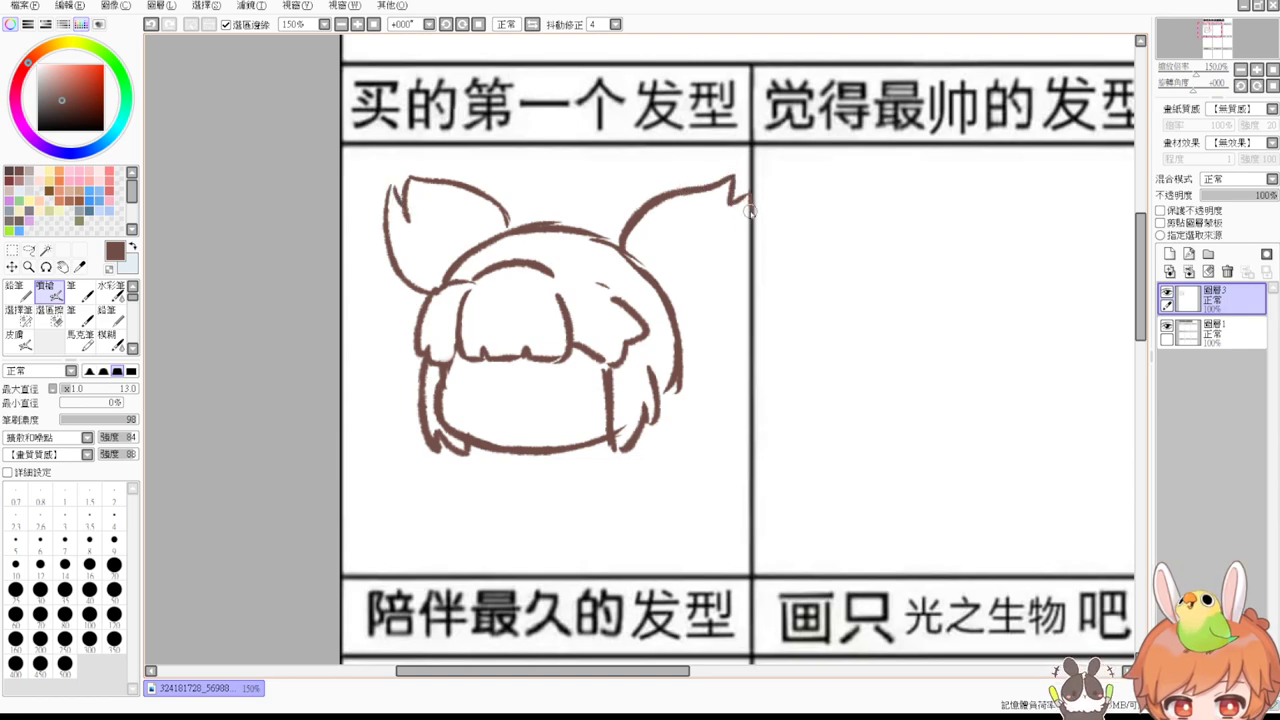
mouse_move(750, 258)
mouse_down()
mouse_move(724, 311)
mouse_move(680, 318)
mouse_up()
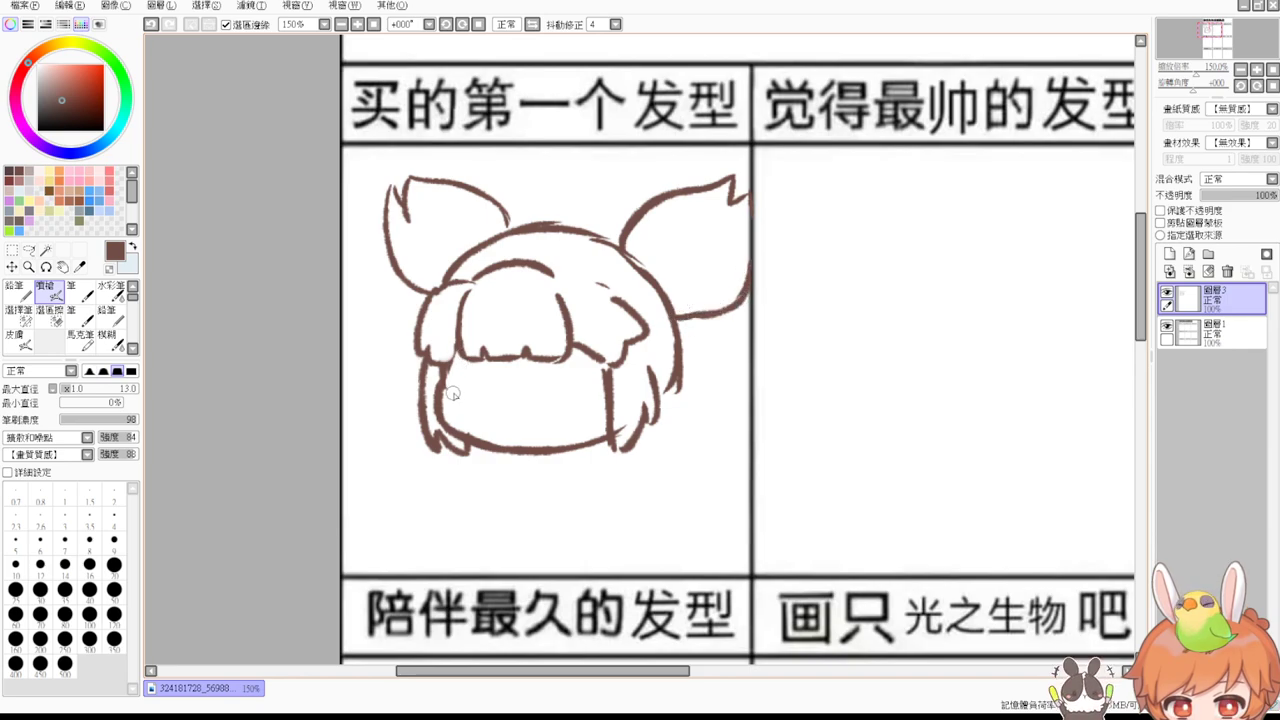
Draw two filled dot eyes and a small open smiling mouth below the bangs.
mouse_move(453, 384)
mouse_down()
mouse_move(556, 395)
mouse_move(525, 391)
mouse_move(523, 413)
mouse_move(528, 395)
mouse_move(494, 401)
mouse_move(530, 394)
mouse_up()
key(ctrl+z)
key(ctrl+z)
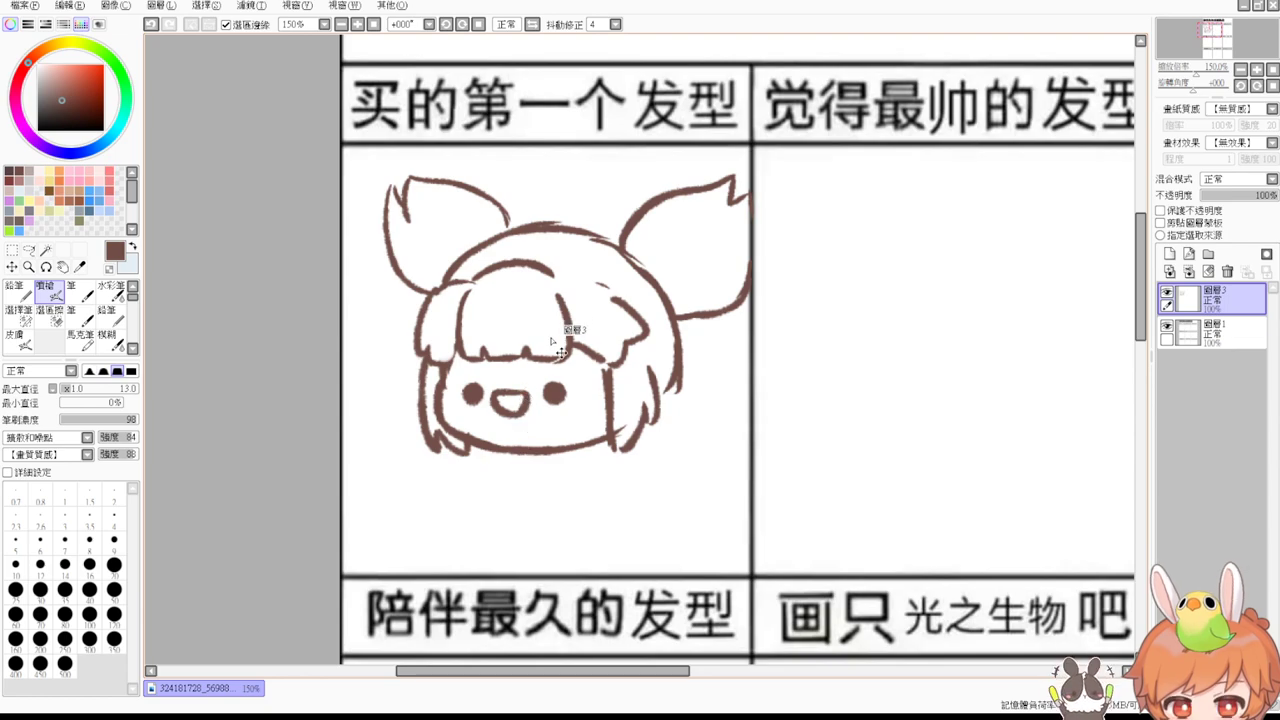
Shift the whole head sketch slightly down and left in its cell, and complete the right pigtail's outer edge.
mouse_move(562, 350)
mouse_down()
mouse_move(550, 420)
mouse_move(562, 374)
mouse_up()
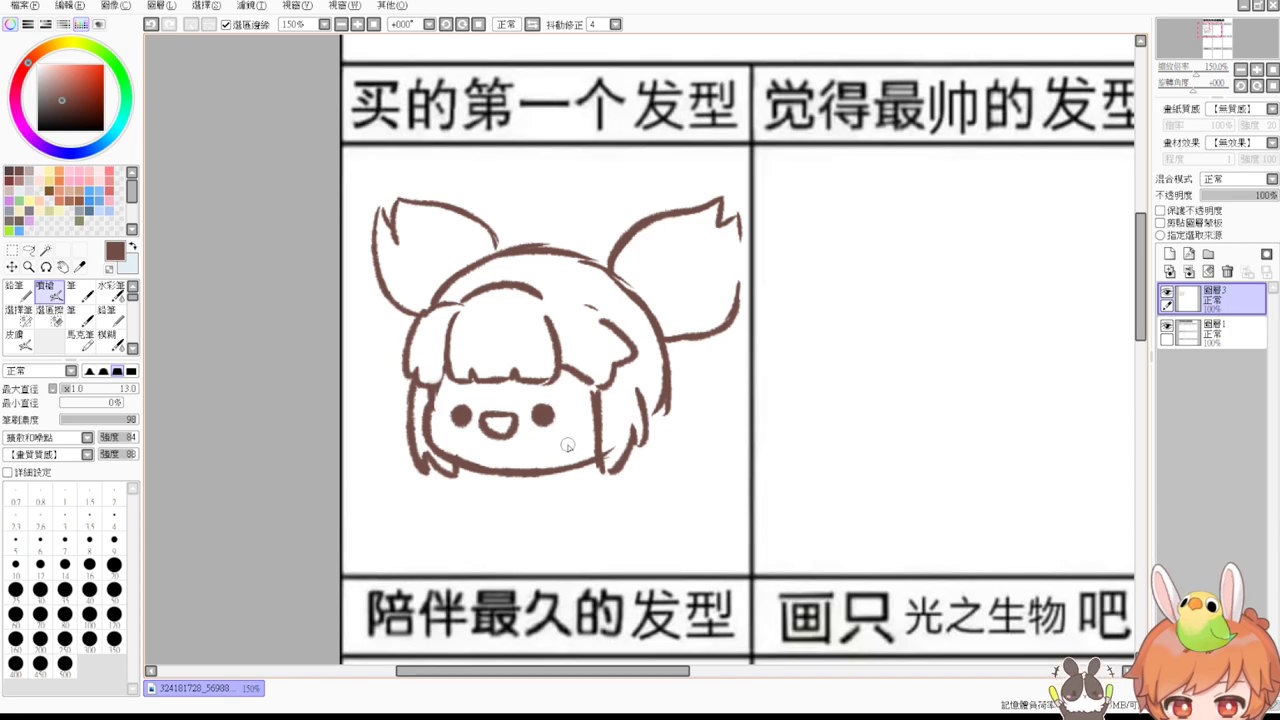
mouse_move(736, 230)
mouse_down()
mouse_move(743, 274)
mouse_move(720, 326)
mouse_up()
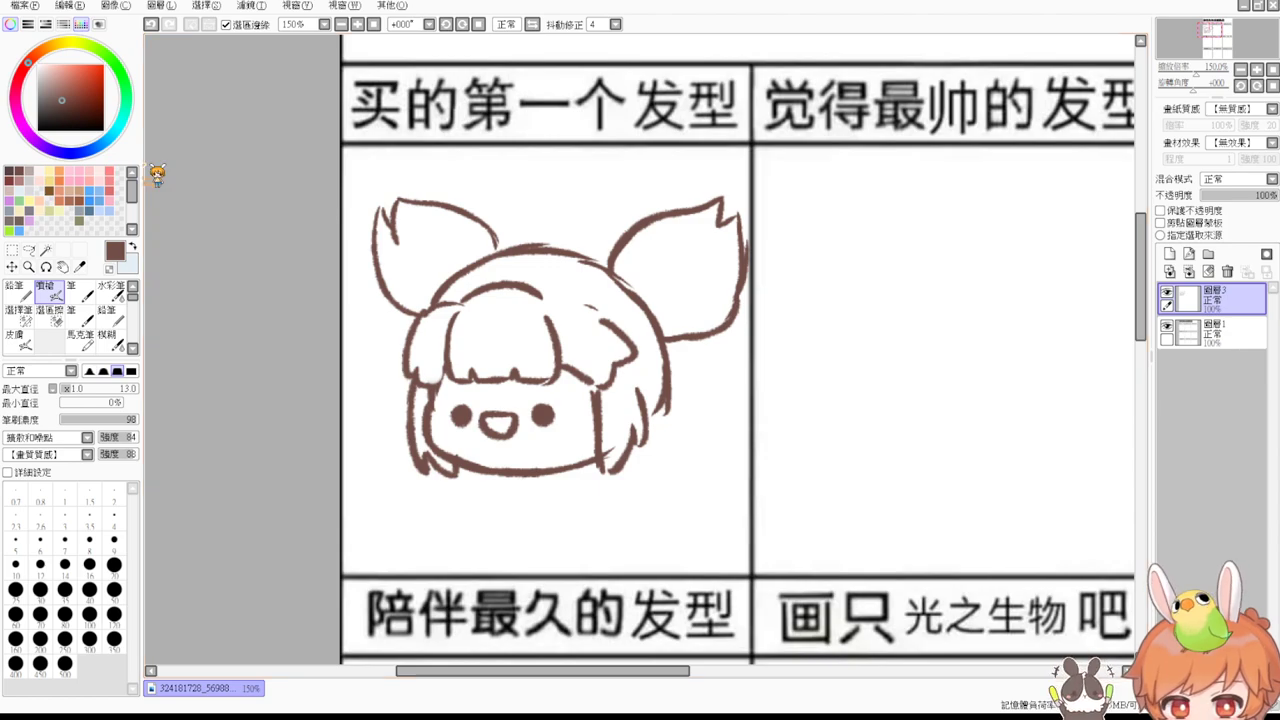
Add a new layer between 圖層3 and 圖層1, and try filling it with pink around the head before undoing the fill.
click(117, 171)
click(1170, 254)
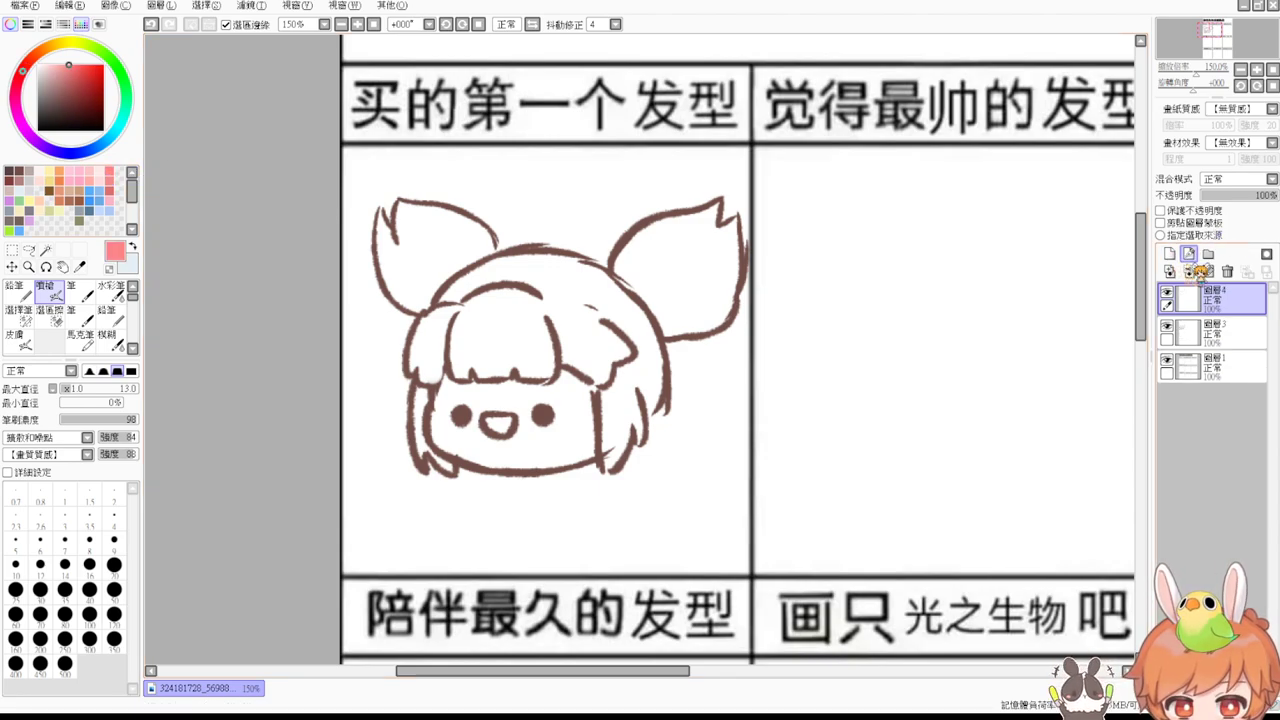
drag(1238, 303, 1243, 340)
ctrl+click(1250, 364)
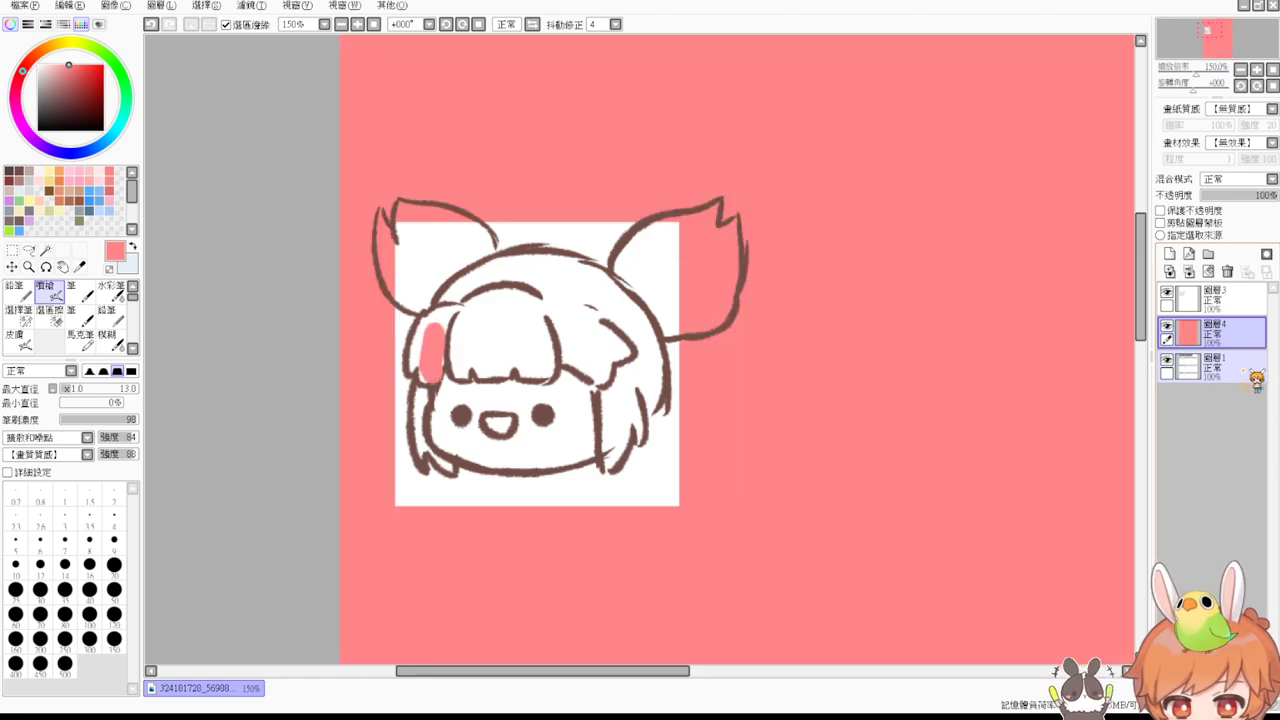
key(ctrl+z)
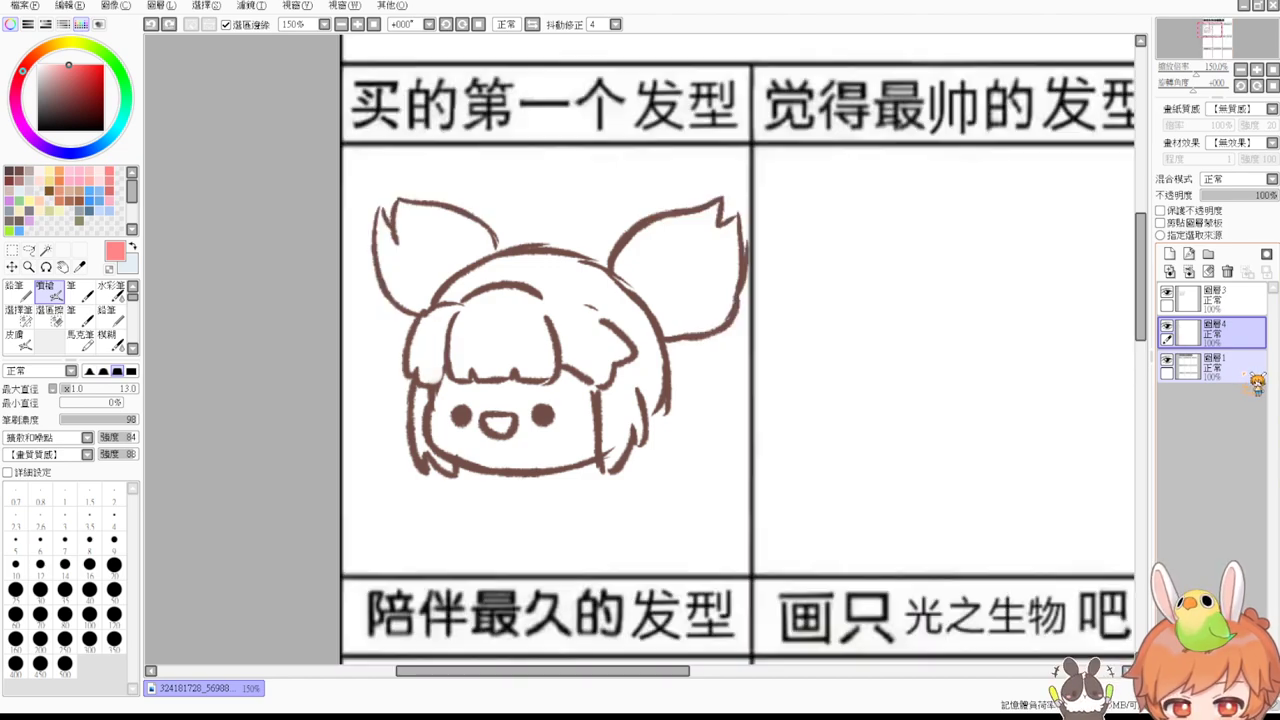
Draw the neckline and both sloping shoulder lines below the chin in brown on 圖層3.
click(1240, 332)
click(1224, 304)
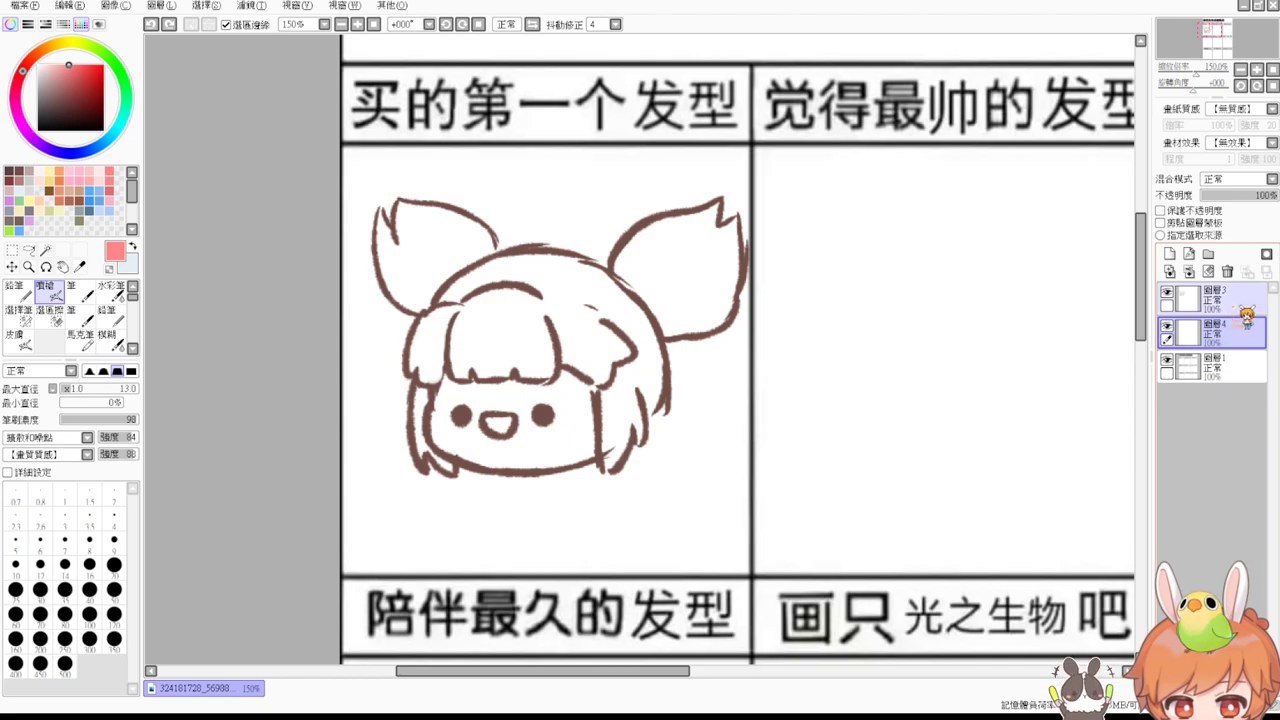
click(20, 170)
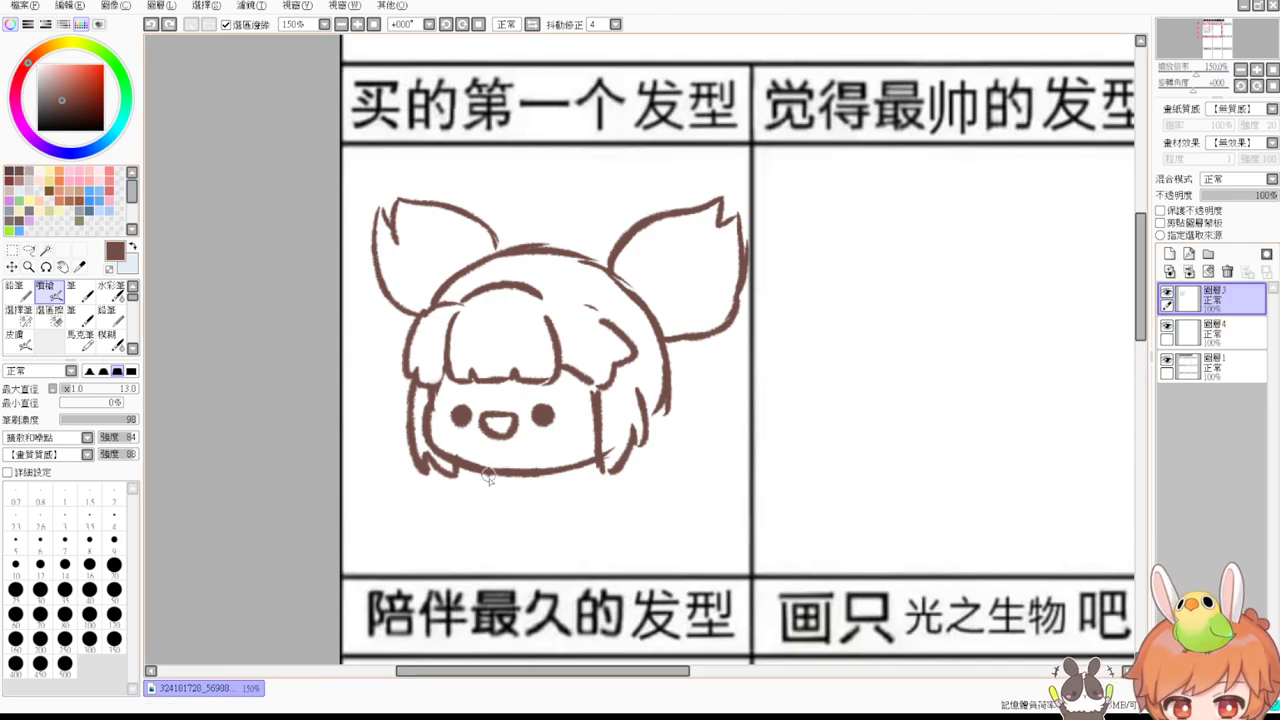
mouse_move(489, 478)
mouse_down()
mouse_move(513, 502)
mouse_move(502, 499)
mouse_move(524, 497)
mouse_move(512, 504)
mouse_move(575, 466)
mouse_move(446, 563)
mouse_up()
key(ctrl+z)
drag(572, 468, 640, 565)
key(ctrl+z)
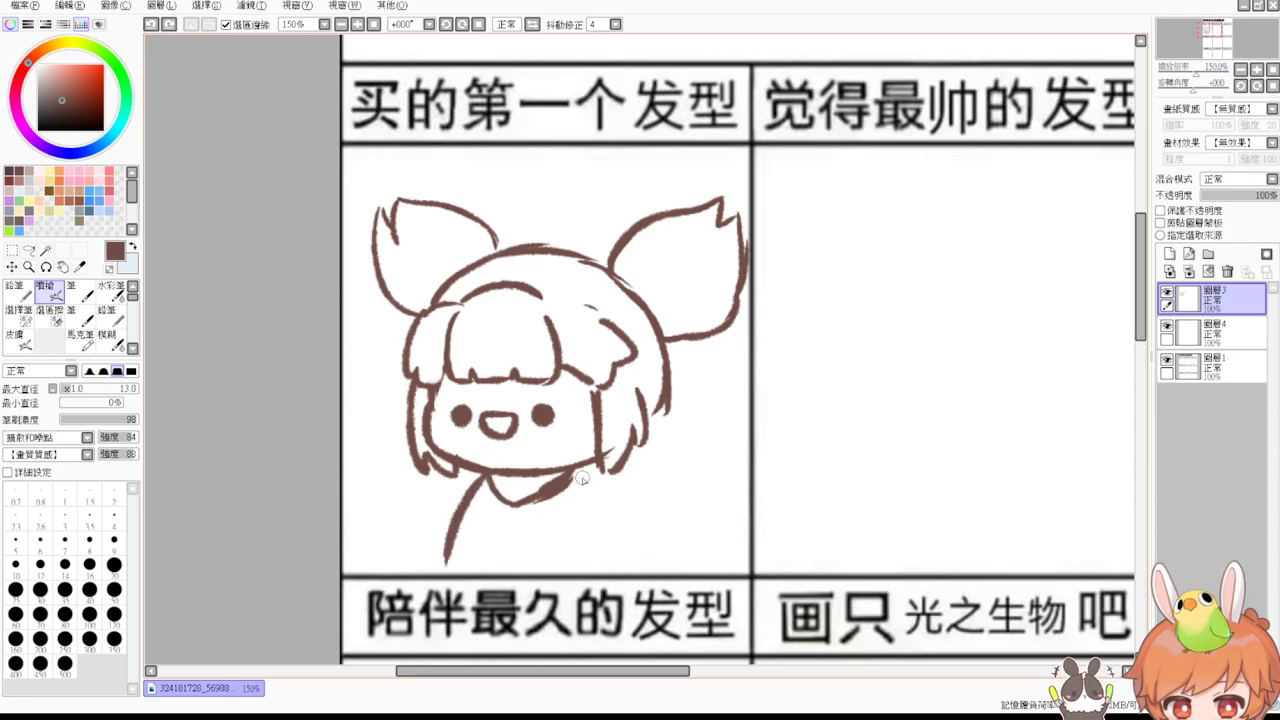
drag(575, 468, 640, 570)
key(ctrl+z)
drag(575, 468, 640, 572)
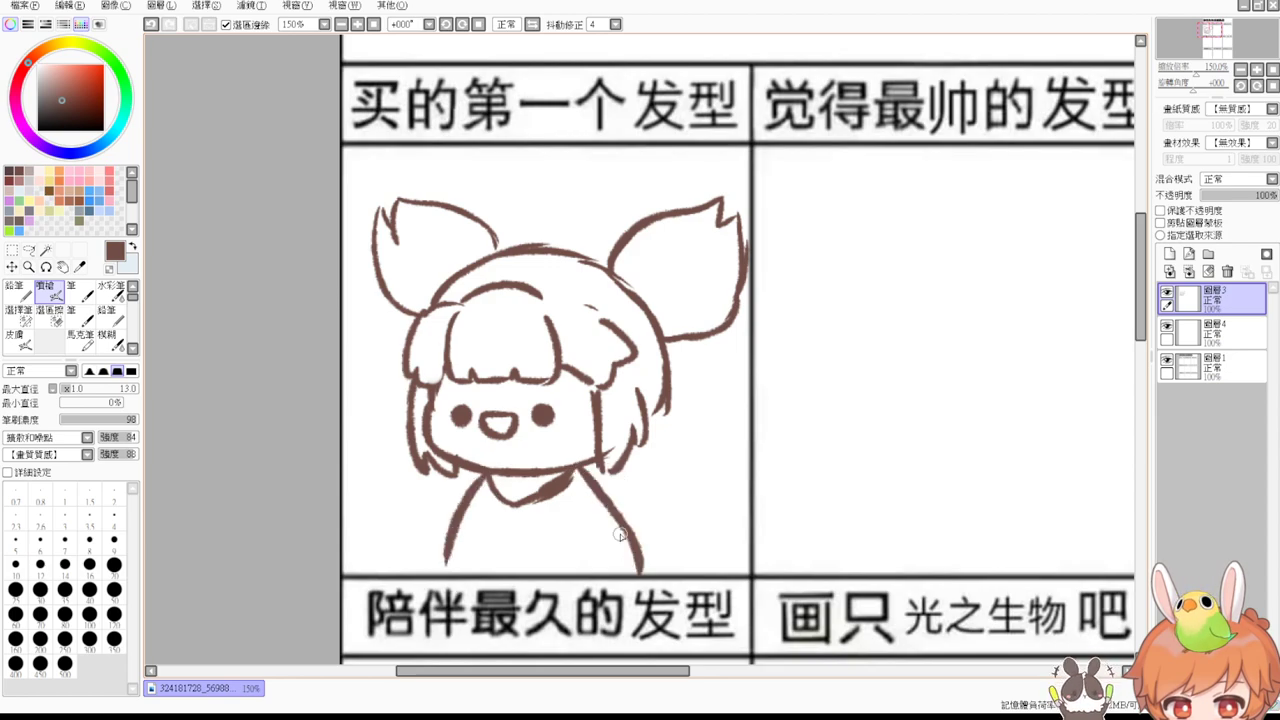
key(ctrl+z)
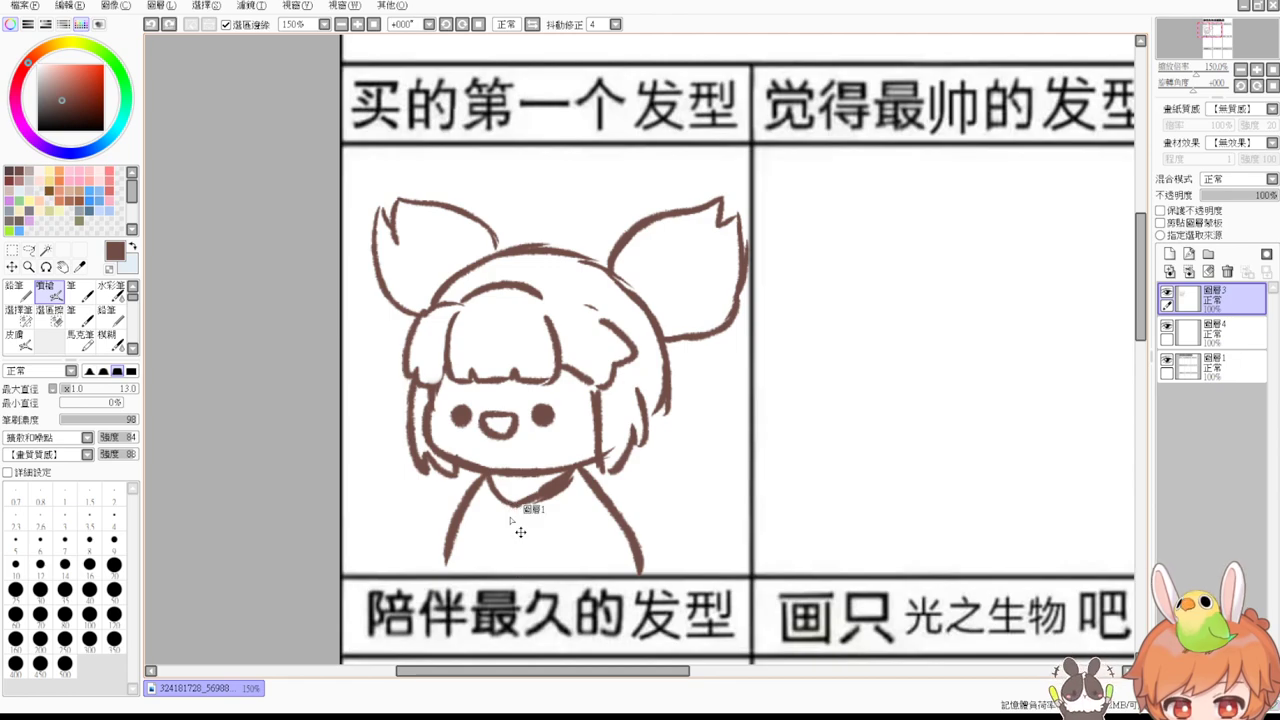
mouse_move(514, 504)
mouse_down()
mouse_move(503, 567)
mouse_move(540, 572)
mouse_up()
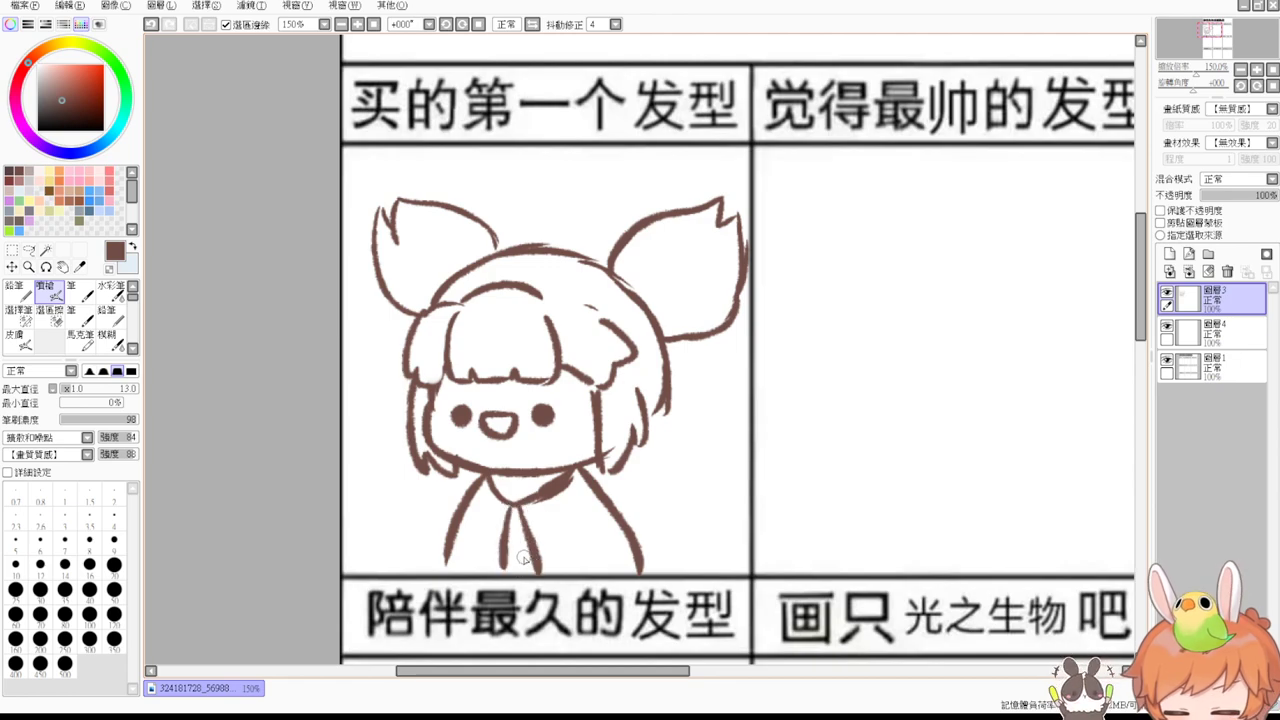
key(ctrl+z)
key(ctrl+z)
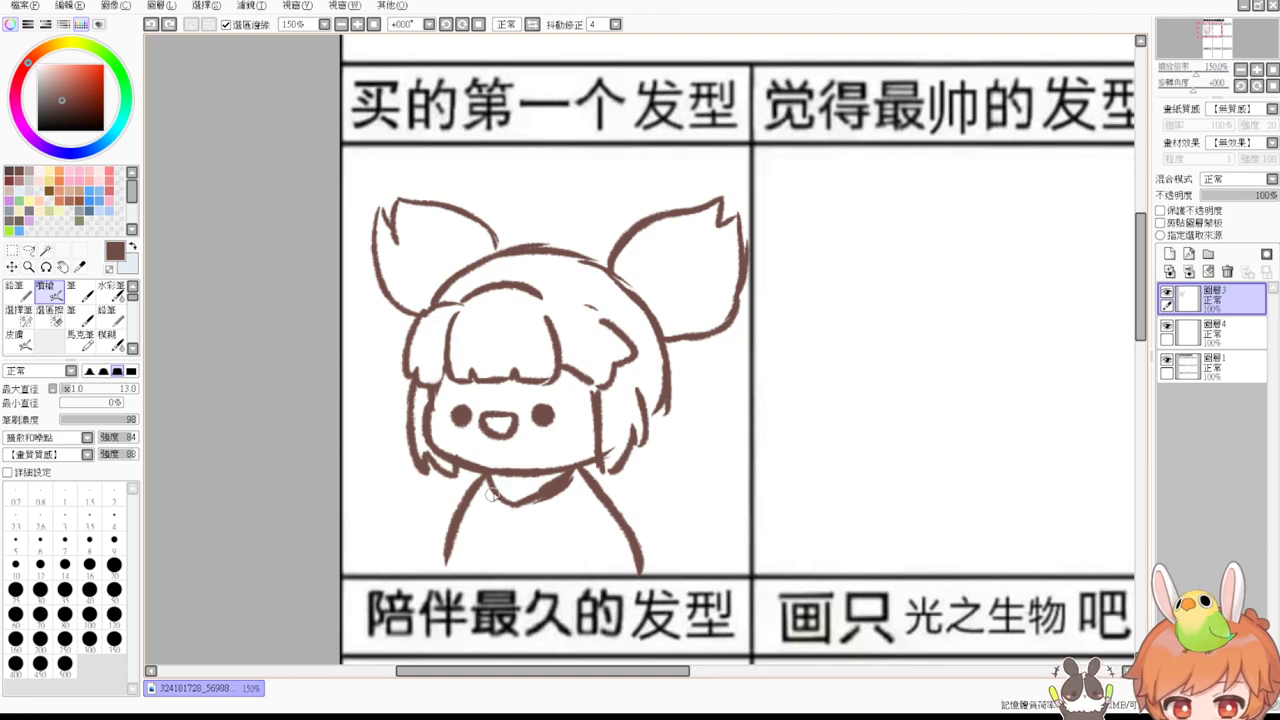
Draw two vertical lines down the torso from the neckline and add short blush marks on both cheeks.
drag(492, 484, 494, 566)
drag(548, 490, 552, 570)
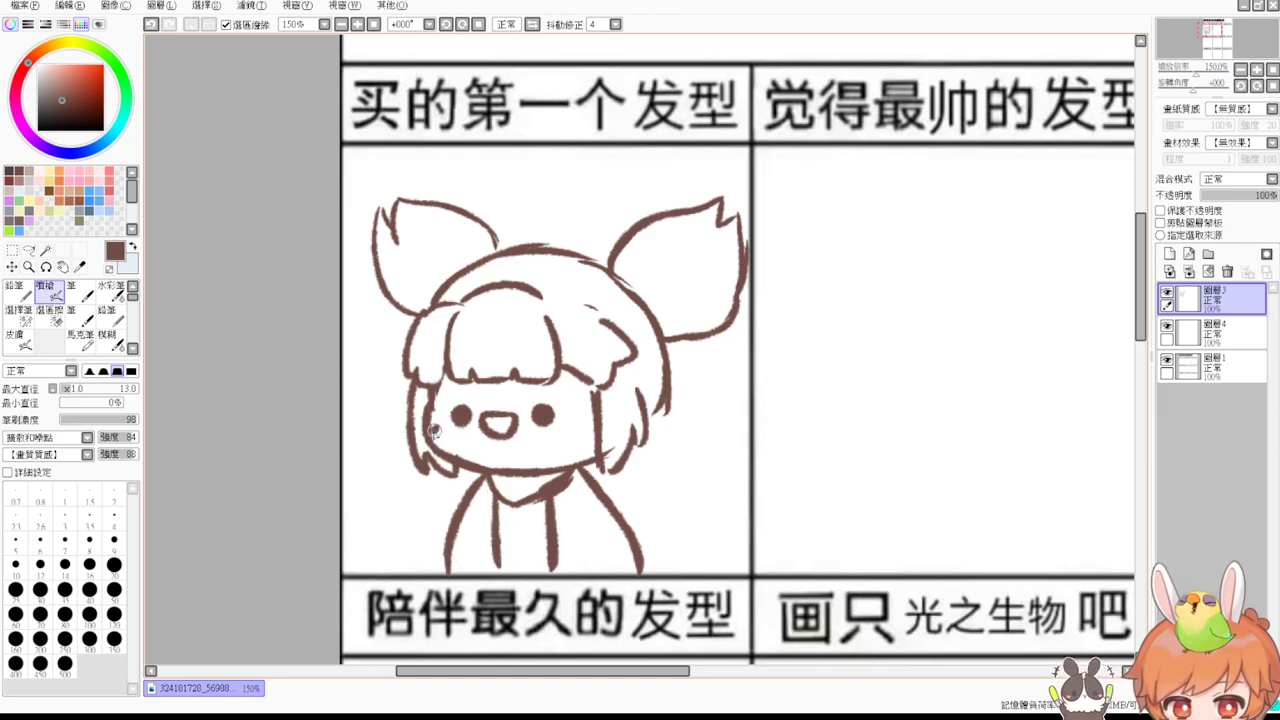
drag(432, 424, 440, 434)
drag(566, 426, 576, 438)
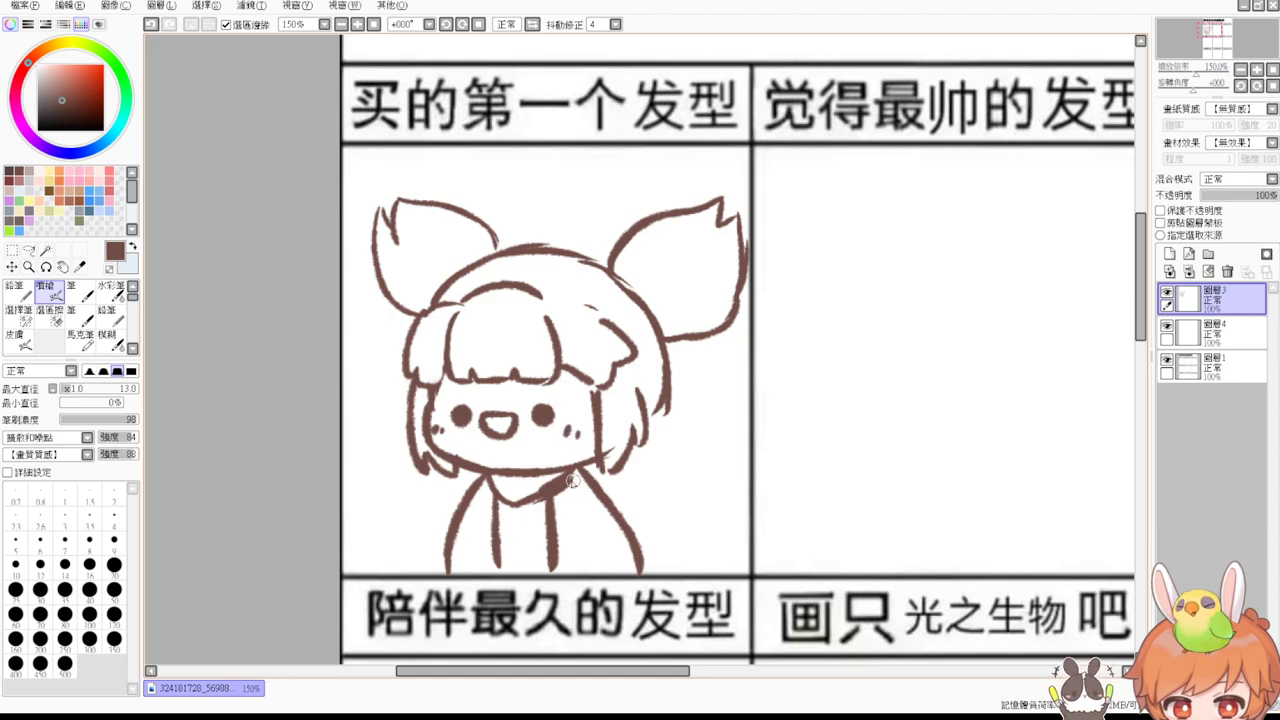
Add short hair detail strokes on the bangs, both side locks and the base of each pigtail.
drag(491, 327, 493, 342)
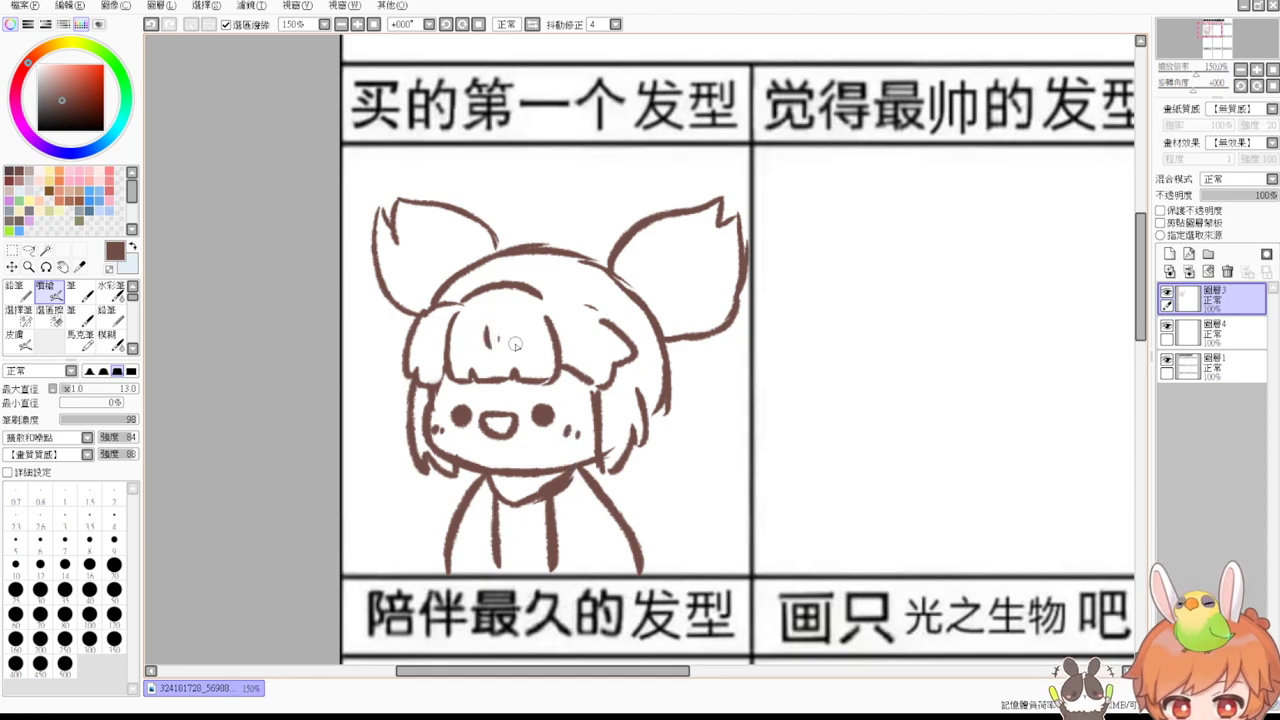
drag(586, 324, 584, 350)
drag(642, 290, 656, 306)
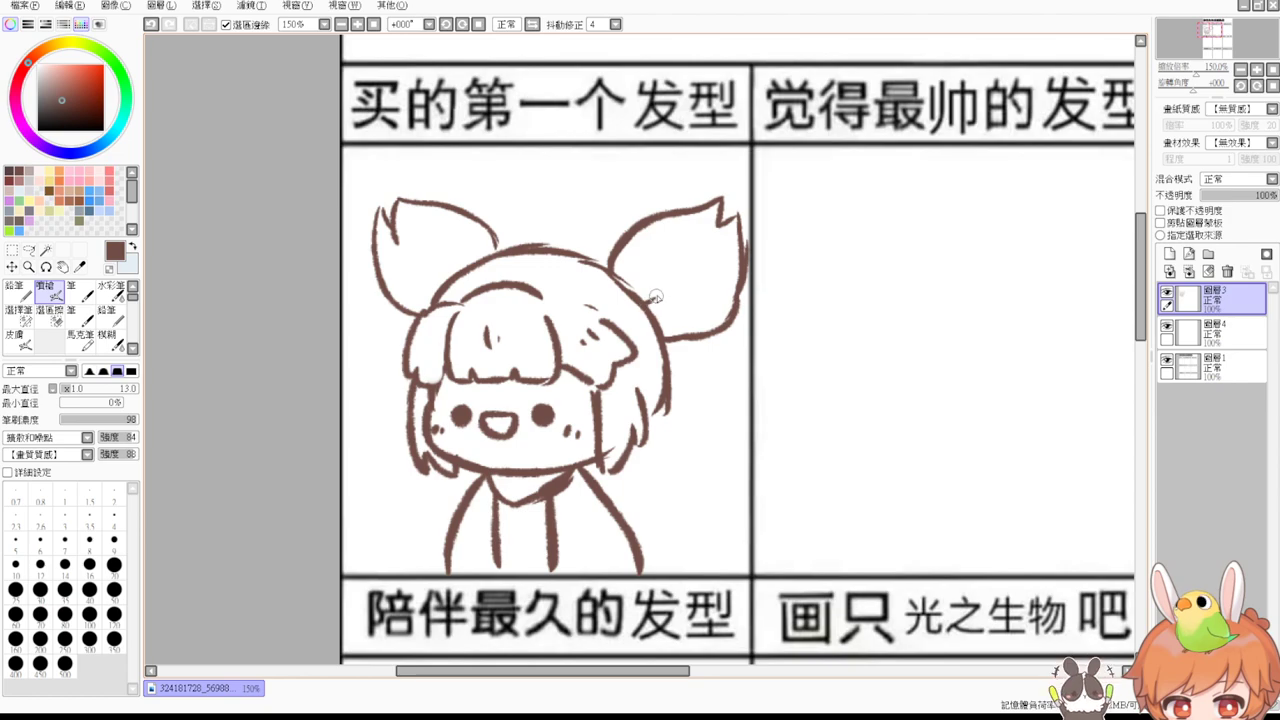
drag(448, 273, 450, 285)
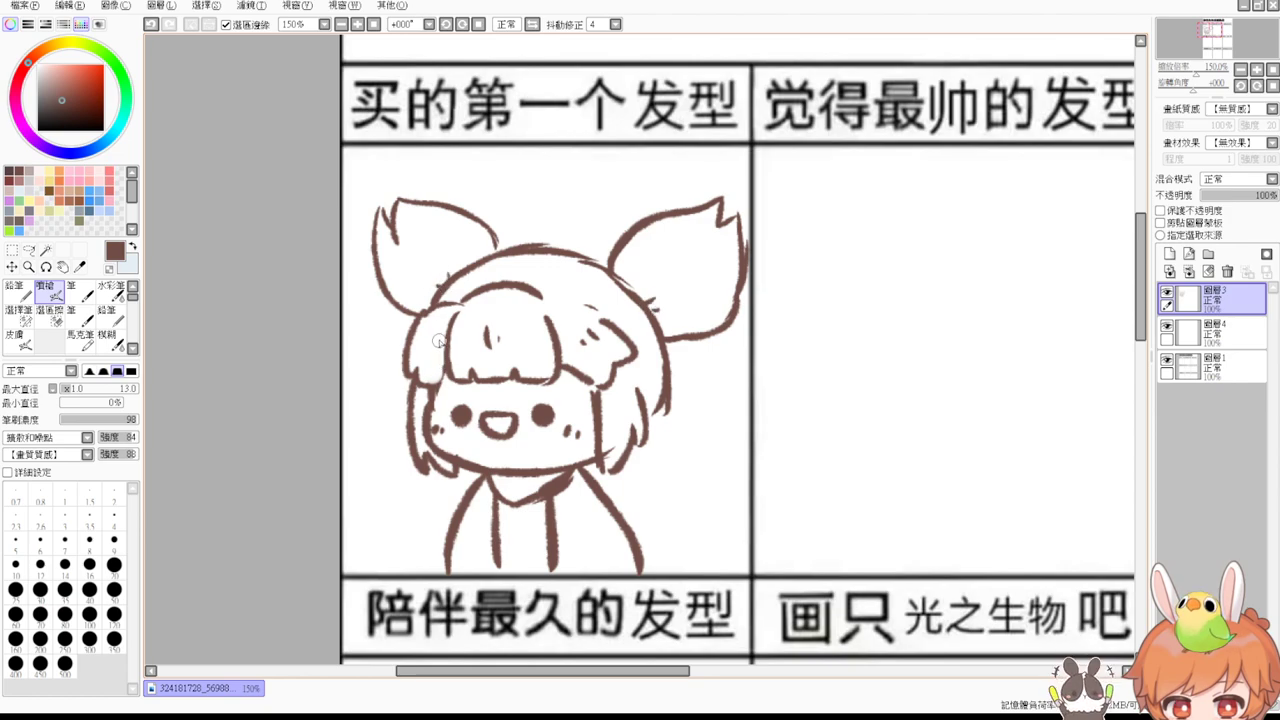
drag(436, 337, 432, 351)
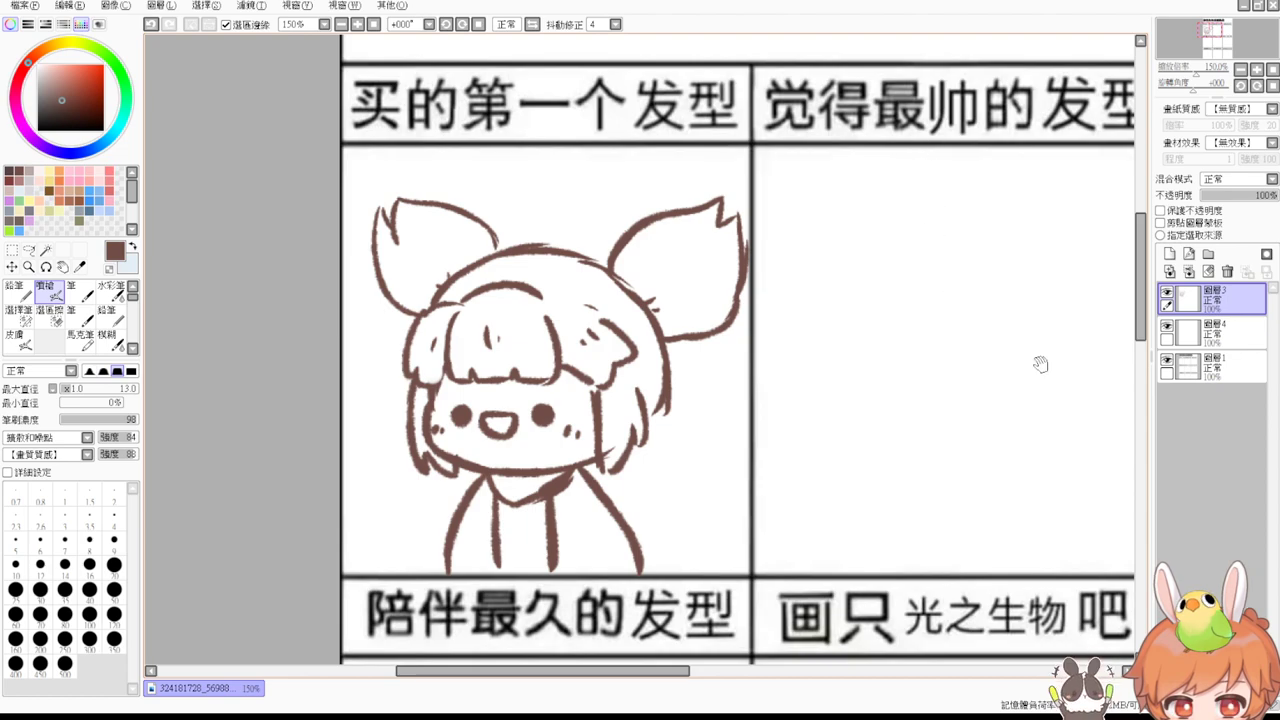
Extend the left shoulder line outward to the bottom edge of the 买的第一个发型 cell.
drag(657, 670, 717, 670)
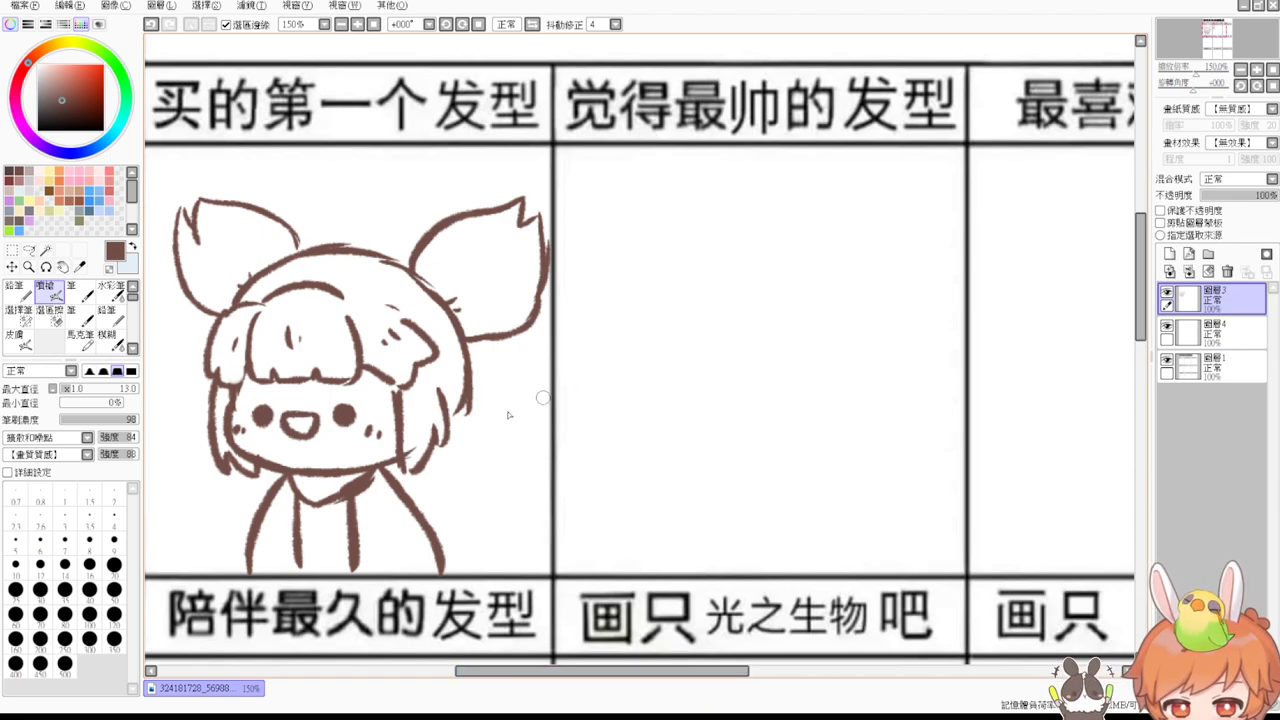
mouse_move(246, 566)
mouse_down()
mouse_move(244, 550)
mouse_move(246, 571)
mouse_up()
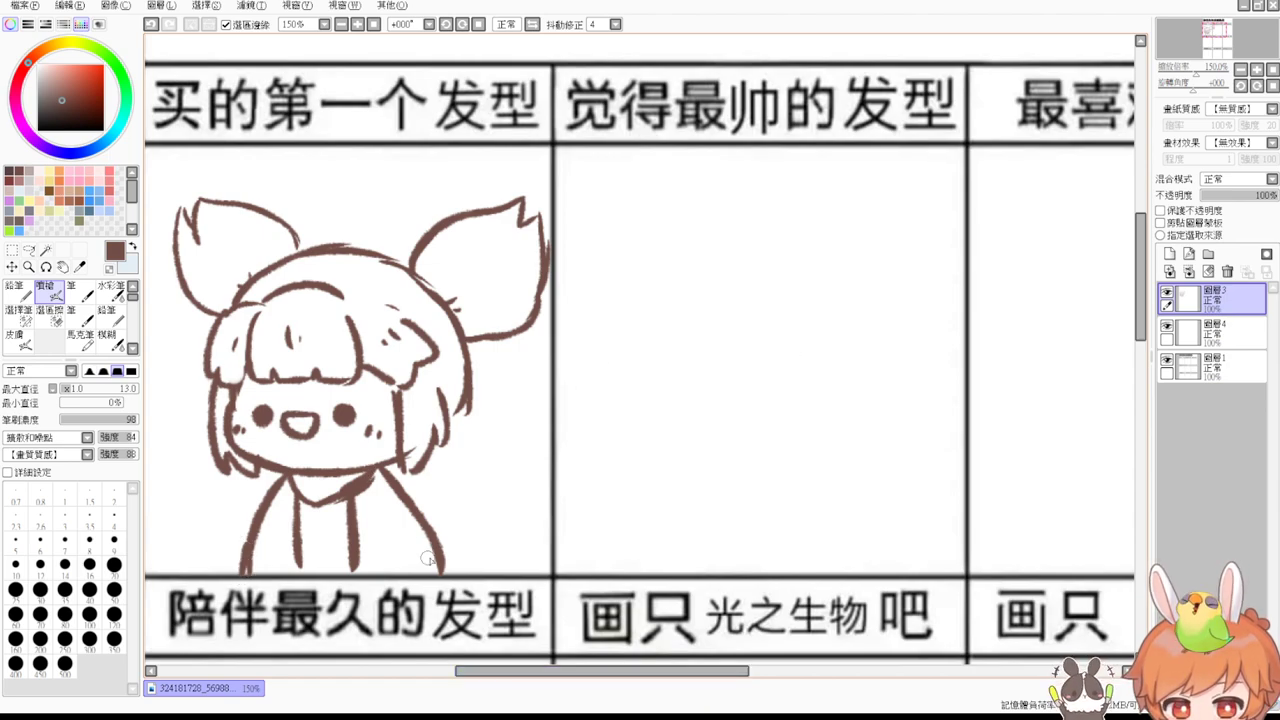
Extend the right shoulder line to the first cell's bottom edge and draw a rounded jaw line in the 觉得最帅的发型 cell.
drag(428, 559, 449, 574)
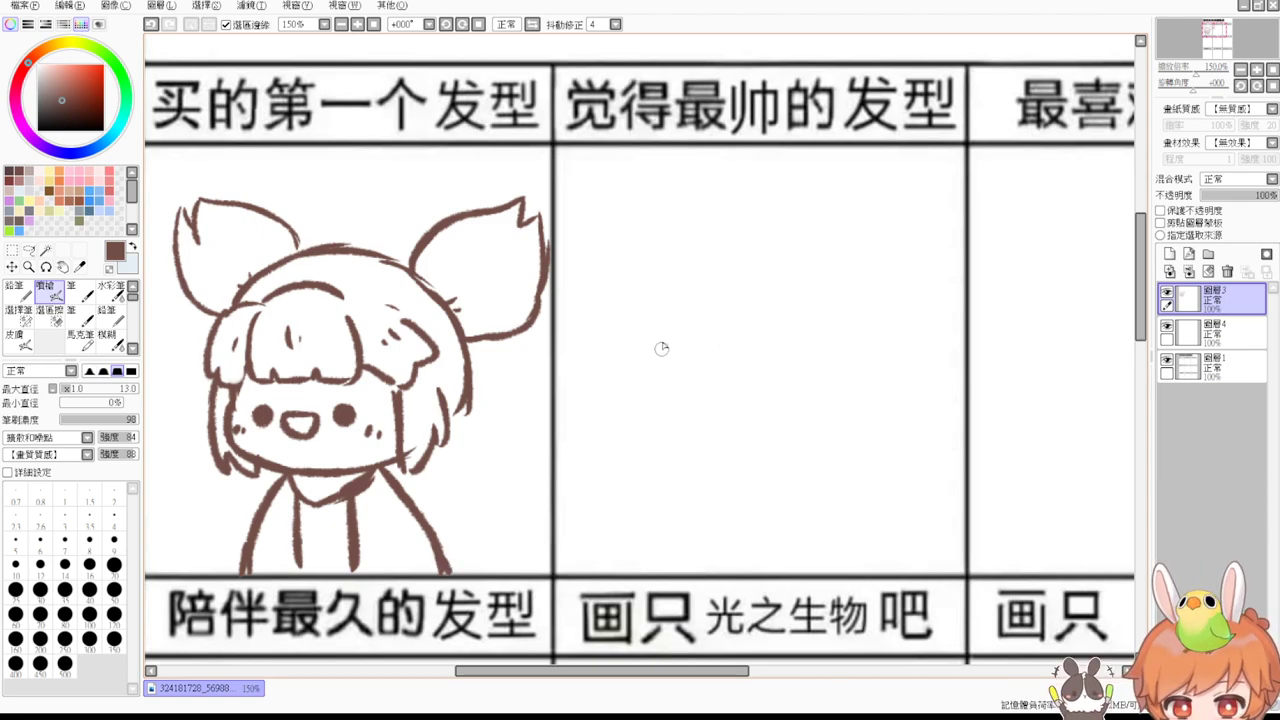
mouse_move(662, 330)
mouse_down()
mouse_move(678, 428)
mouse_move(753, 454)
mouse_up()
key(ctrl+z)
key(ctrl+z)
key(ctrl+z)
drag(665, 418, 751, 451)
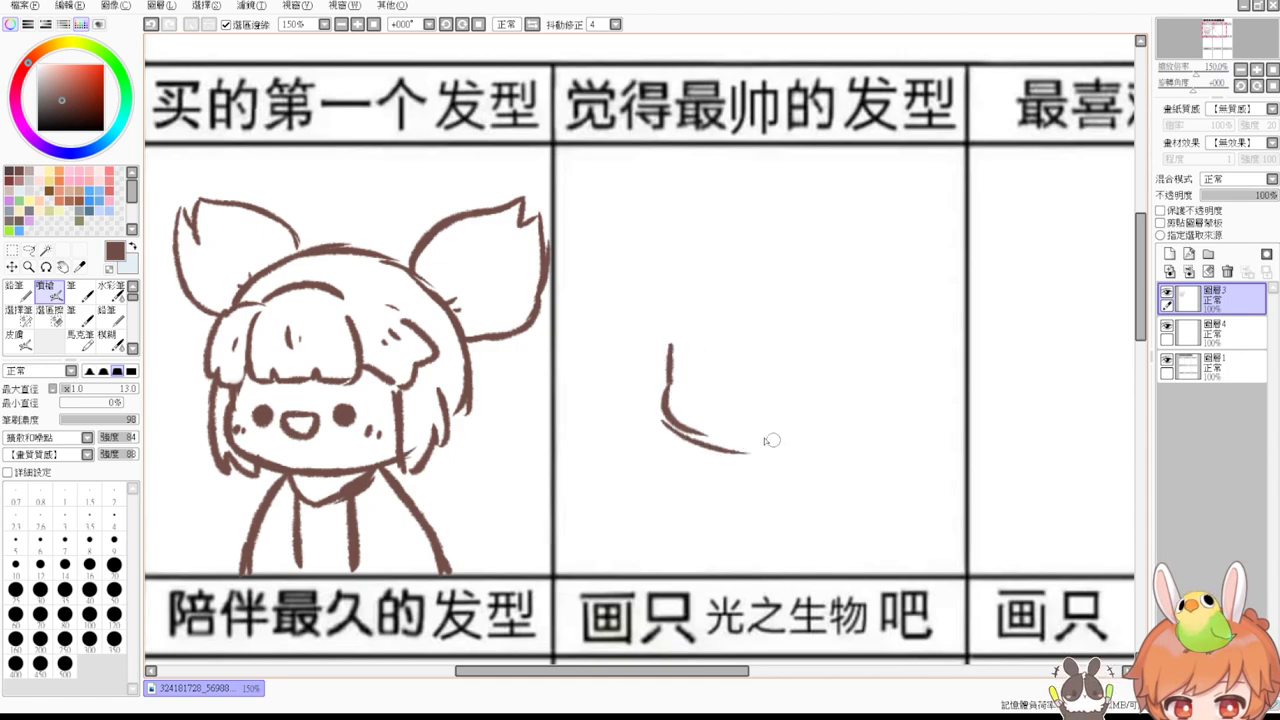
key(ctrl+z)
mouse_move(680, 430)
mouse_down()
mouse_move(786, 450)
mouse_move(871, 403)
mouse_move(832, 435)
mouse_up()
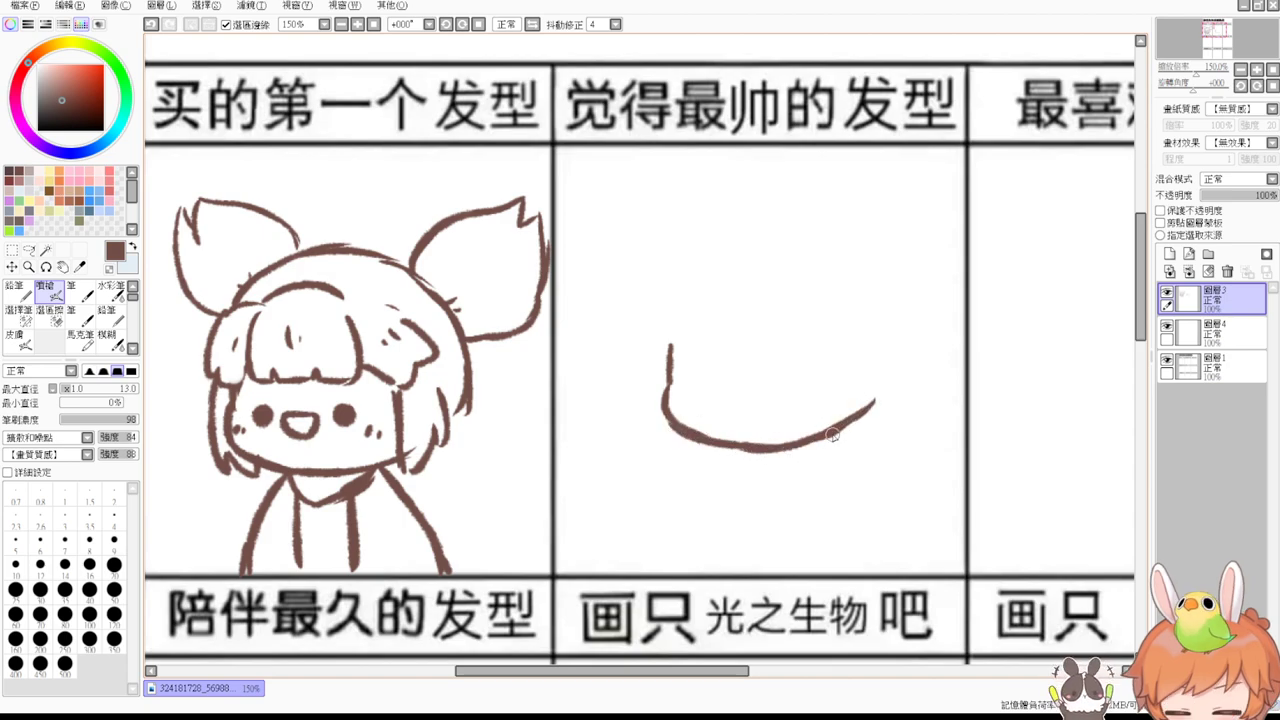
Draw a jagged fringe with a parting strand on the right above the jaw line, and thicken the jaw's lower curve.
mouse_move(667, 367)
mouse_down()
mouse_move(661, 380)
mouse_move(710, 366)
mouse_up()
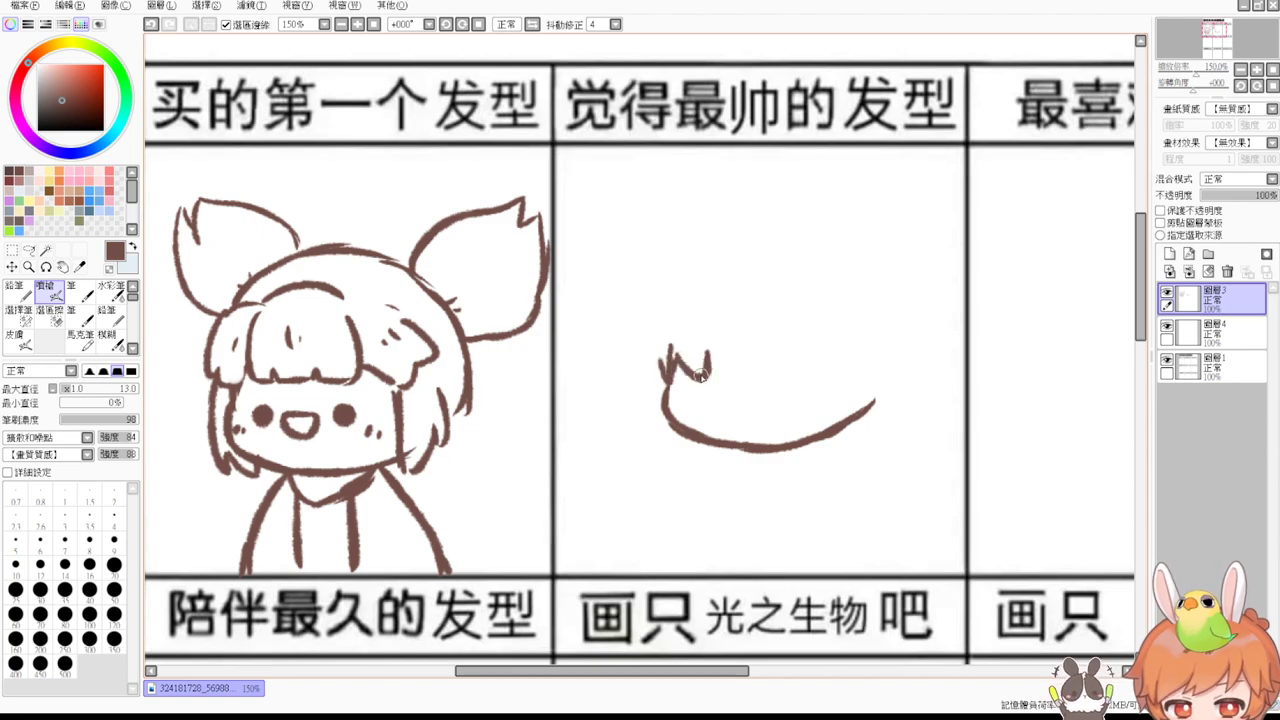
drag(762, 455, 849, 407)
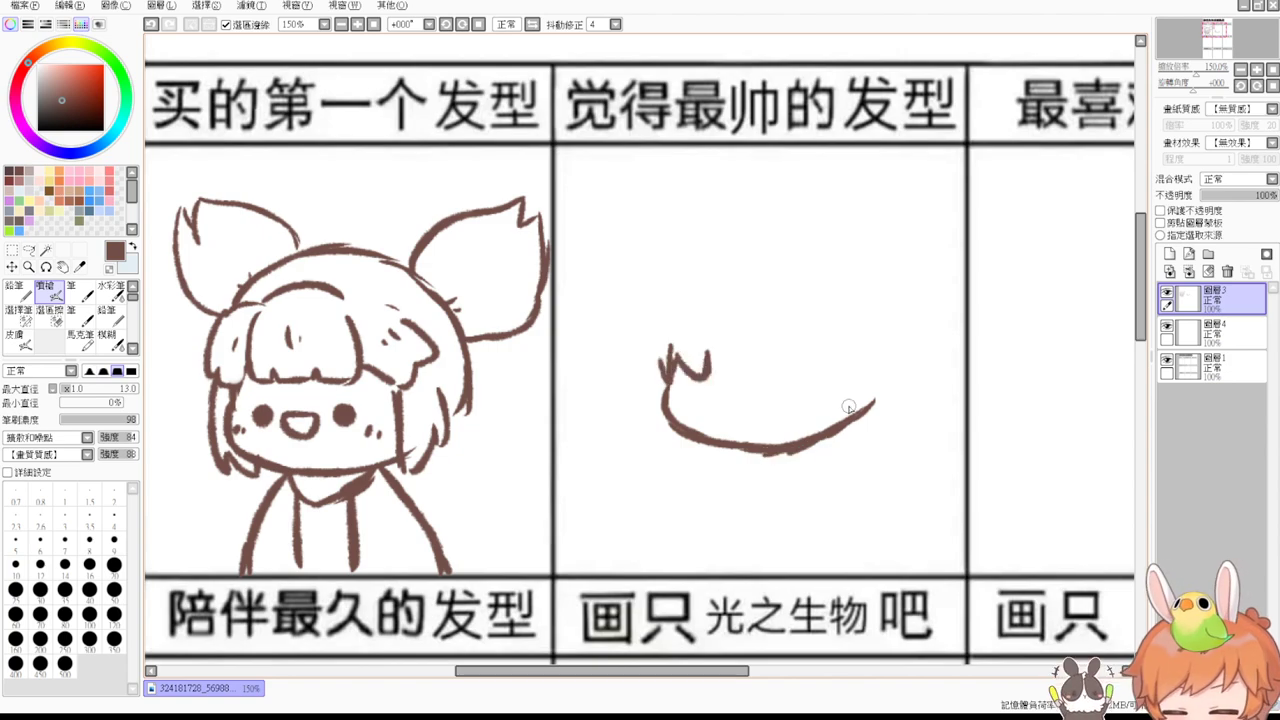
drag(771, 311, 788, 352)
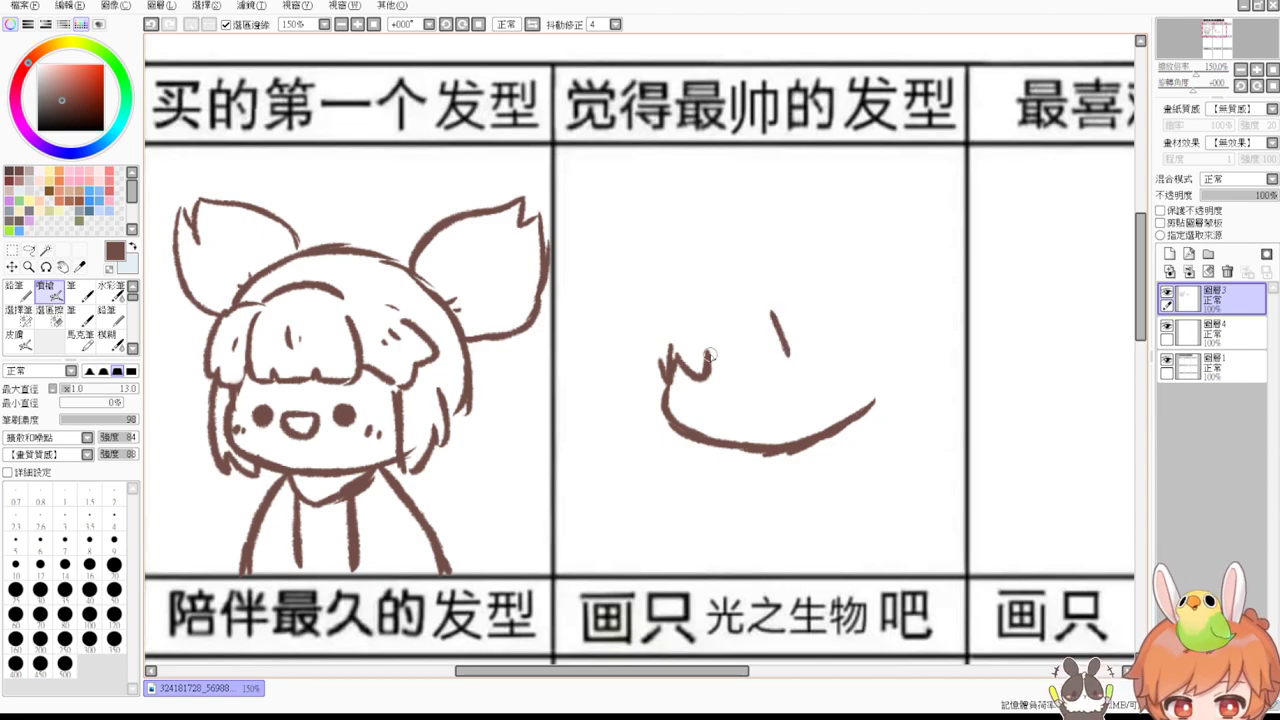
mouse_move(705, 356)
mouse_down()
mouse_move(735, 369)
mouse_move(744, 354)
mouse_move(793, 361)
mouse_move(784, 342)
mouse_move(793, 354)
mouse_move(796, 343)
mouse_move(818, 411)
mouse_up()
key(ctrl+z)
drag(778, 324, 834, 350)
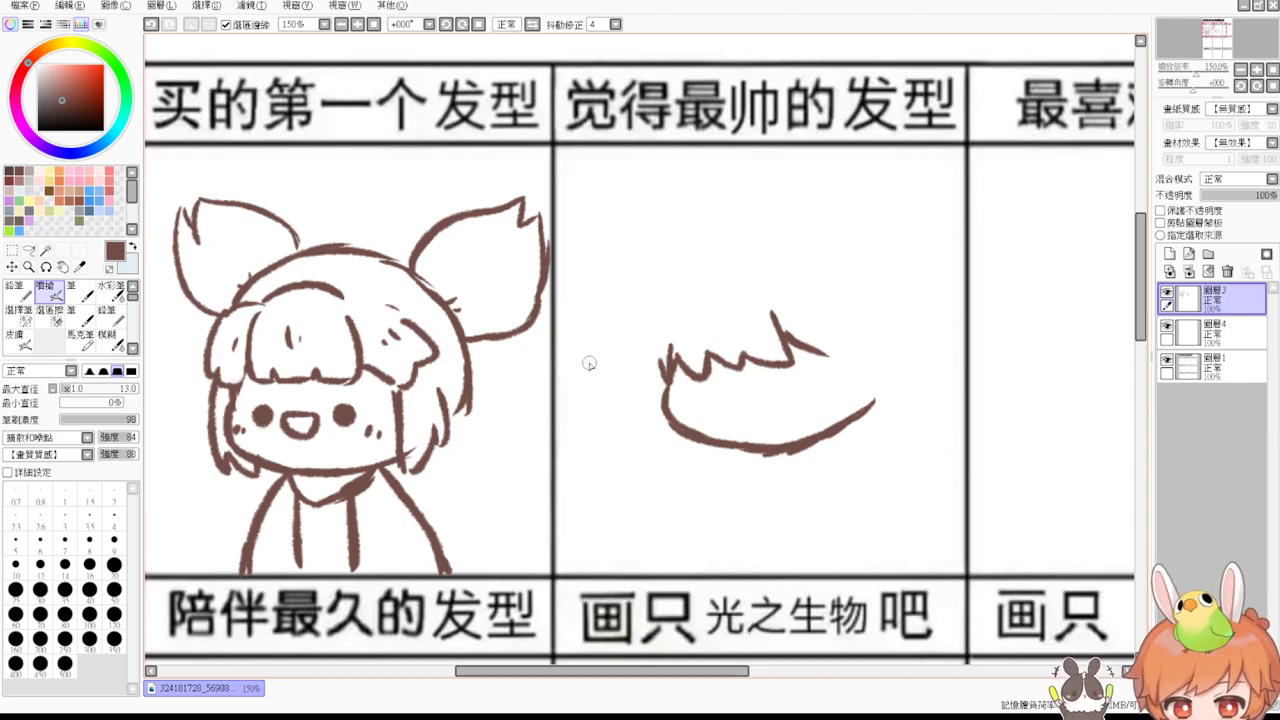
Draw a long curved hat-brim line just above the fringe, rising from lower left to upper right.
drag(589, 364, 732, 290)
key(ctrl+z)
drag(600, 363, 918, 286)
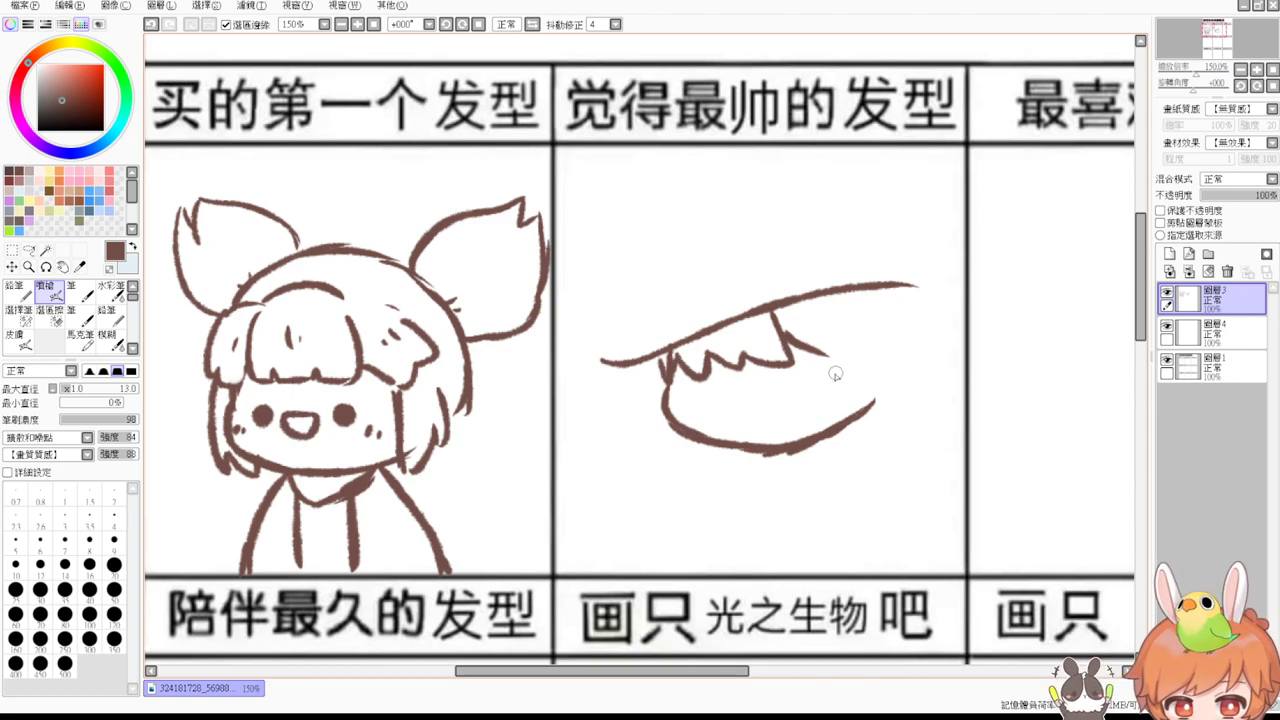
Draw a jagged side lock on the right of the face, hanging from the brim down to the jaw.
mouse_move(822, 368)
mouse_down()
mouse_move(849, 387)
mouse_move(857, 427)
mouse_up()
key(ctrl+z)
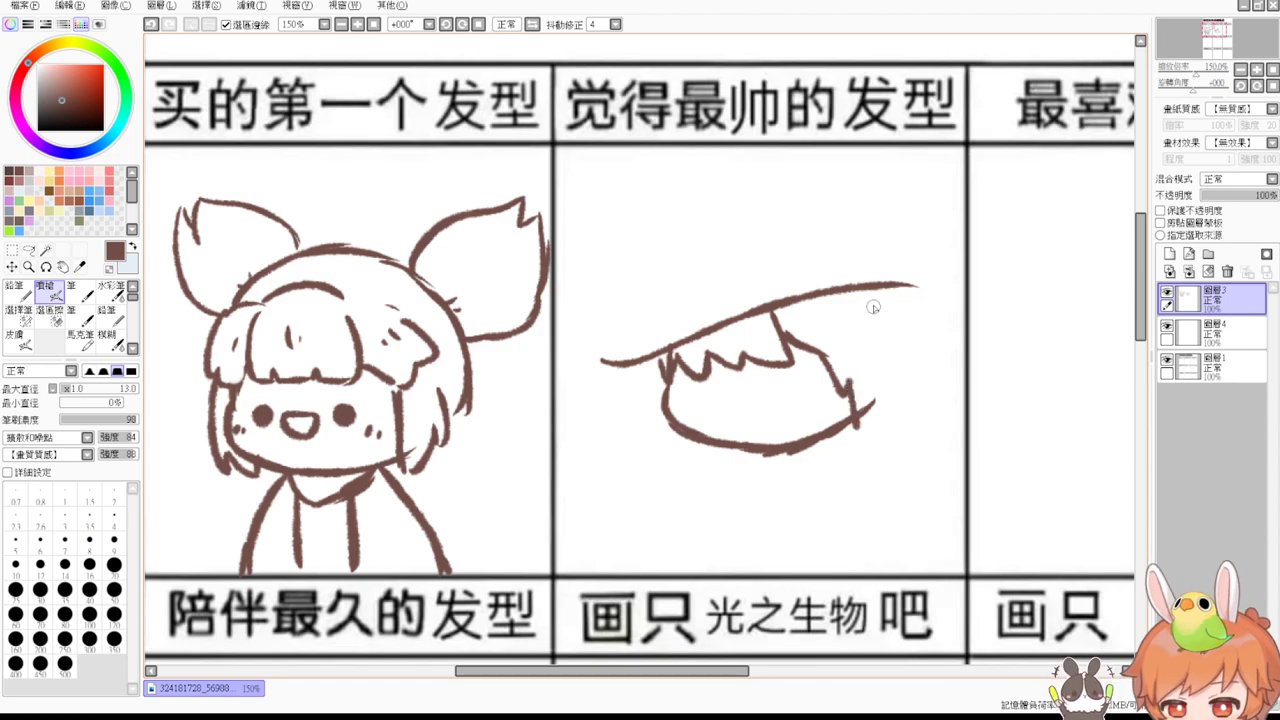
mouse_move(865, 295)
mouse_down()
mouse_move(889, 317)
mouse_move(877, 327)
mouse_move(892, 387)
mouse_up()
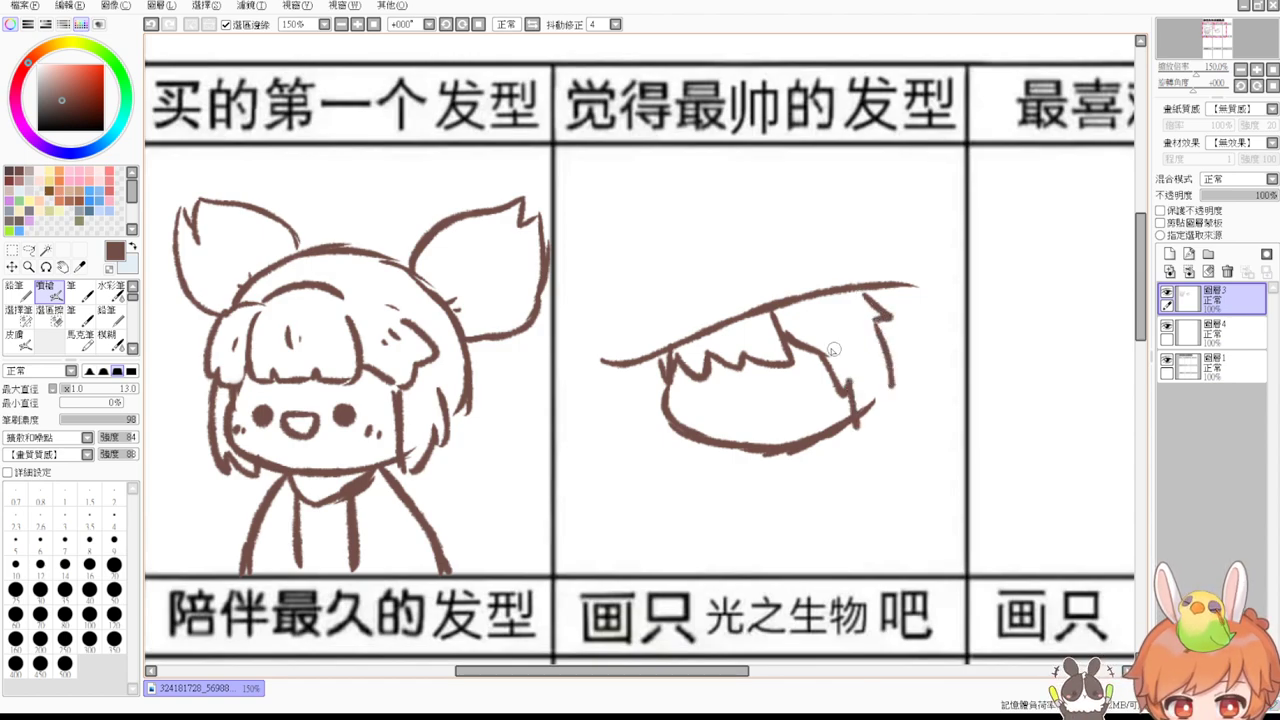
mouse_move(819, 350)
mouse_down()
mouse_move(836, 343)
mouse_move(886, 380)
mouse_move(873, 405)
mouse_up()
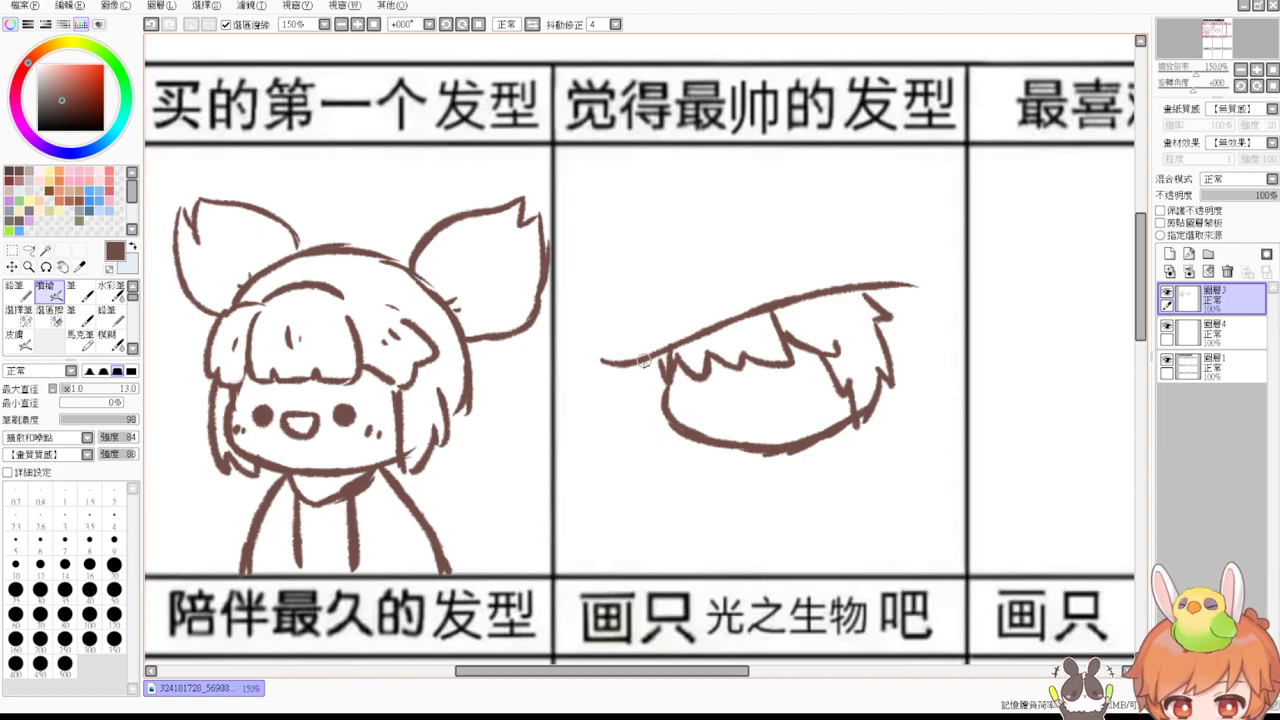
Draw the pointed side lock on the left of the face and reshape the jaw line to start inside it.
mouse_move(645, 362)
mouse_down()
mouse_move(650, 395)
mouse_move(681, 430)
mouse_move(677, 401)
mouse_move(678, 424)
mouse_move(705, 442)
mouse_move(738, 447)
mouse_move(746, 434)
mouse_up()
key(e)
key(b)
key(e)
key(b)
mouse_move(678, 408)
mouse_down()
mouse_move(711, 448)
mouse_move(684, 413)
mouse_move(772, 454)
mouse_up()
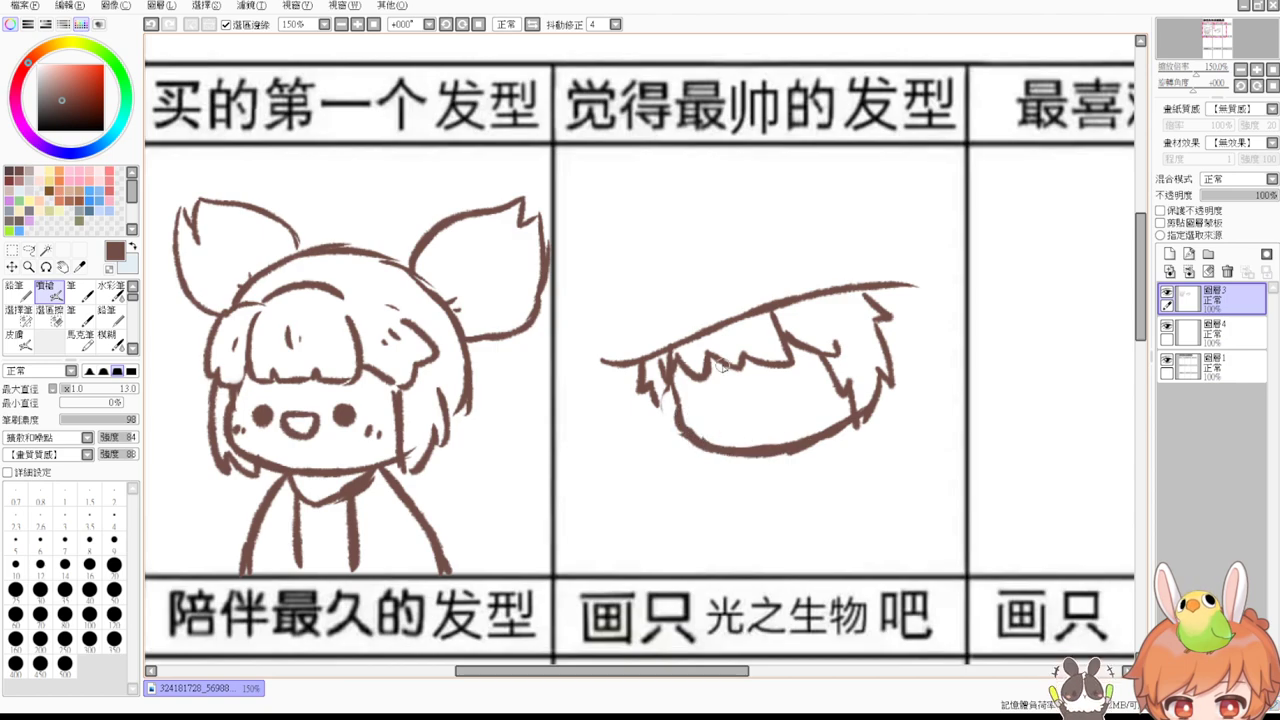
drag(655, 399, 675, 428)
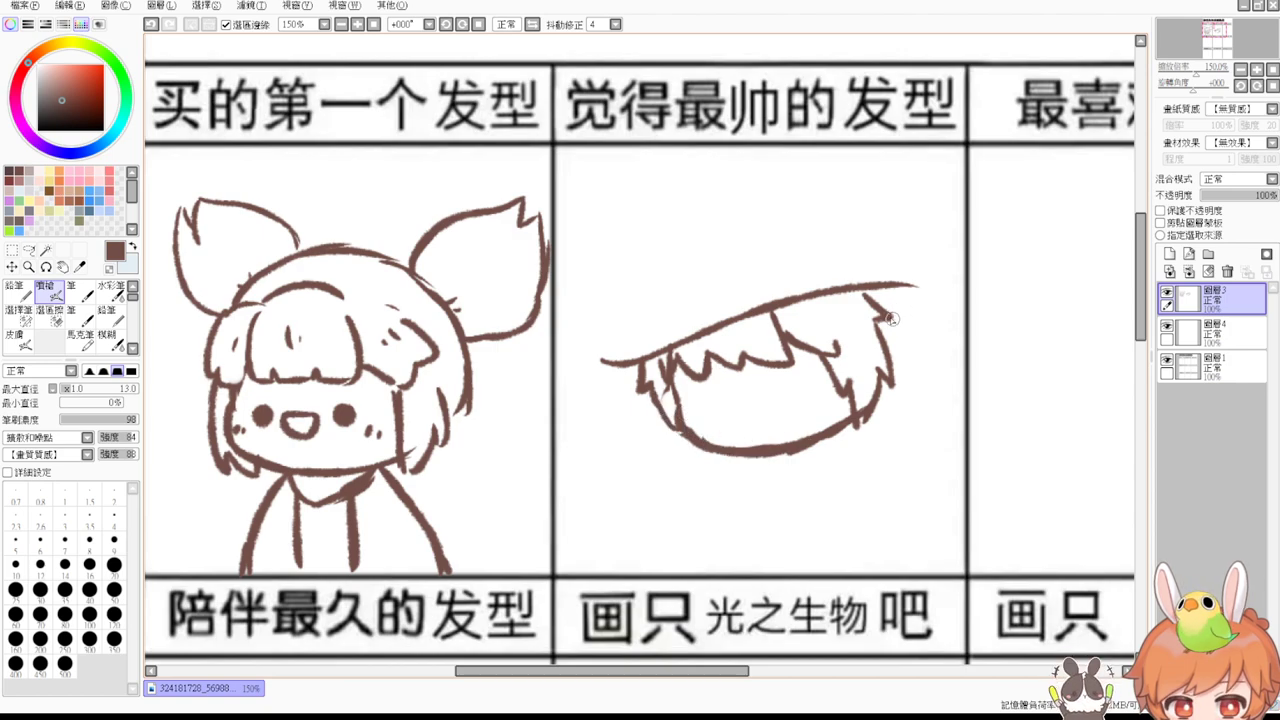
Erase the side lock on the right of the face and redraw its jagged inner and outer edges slightly narrower.
key(e)
mouse_move(892, 318)
mouse_down()
mouse_move(862, 308)
mouse_move(886, 341)
mouse_move(848, 339)
mouse_move(841, 381)
mouse_move(868, 404)
mouse_up()
key(v)
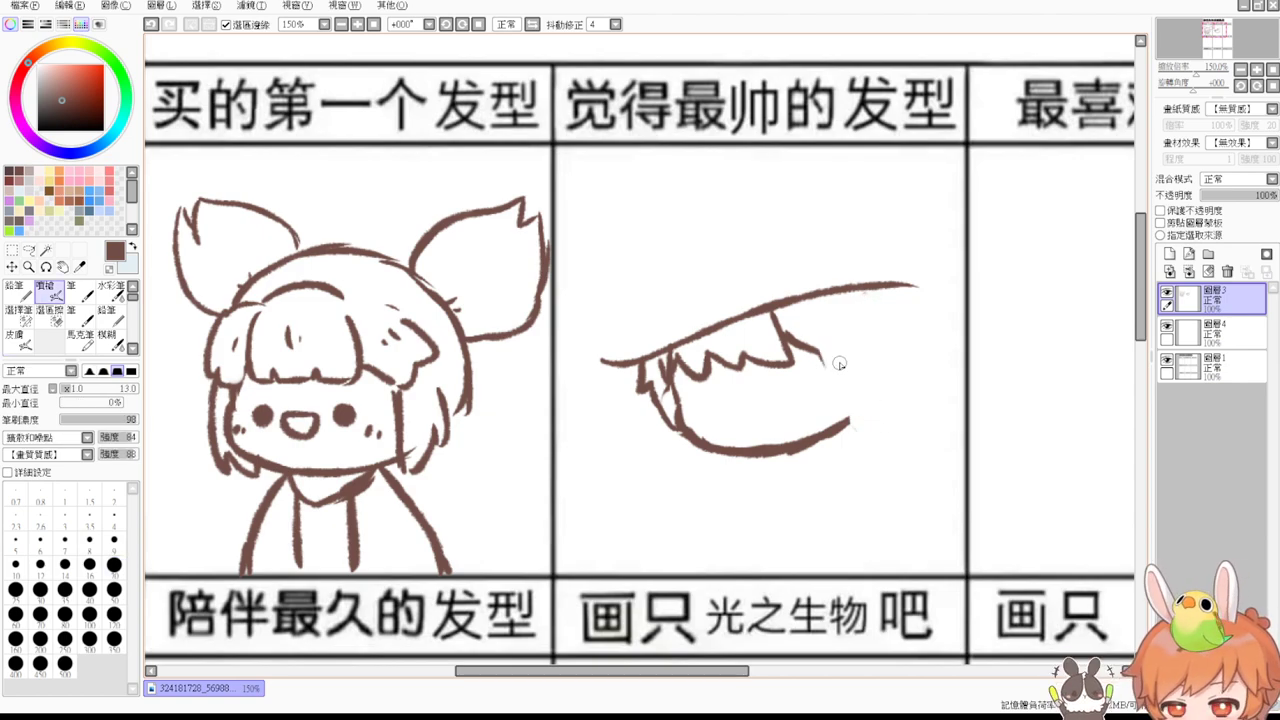
mouse_move(816, 352)
mouse_down()
mouse_move(830, 385)
mouse_move(836, 376)
mouse_move(851, 405)
mouse_up()
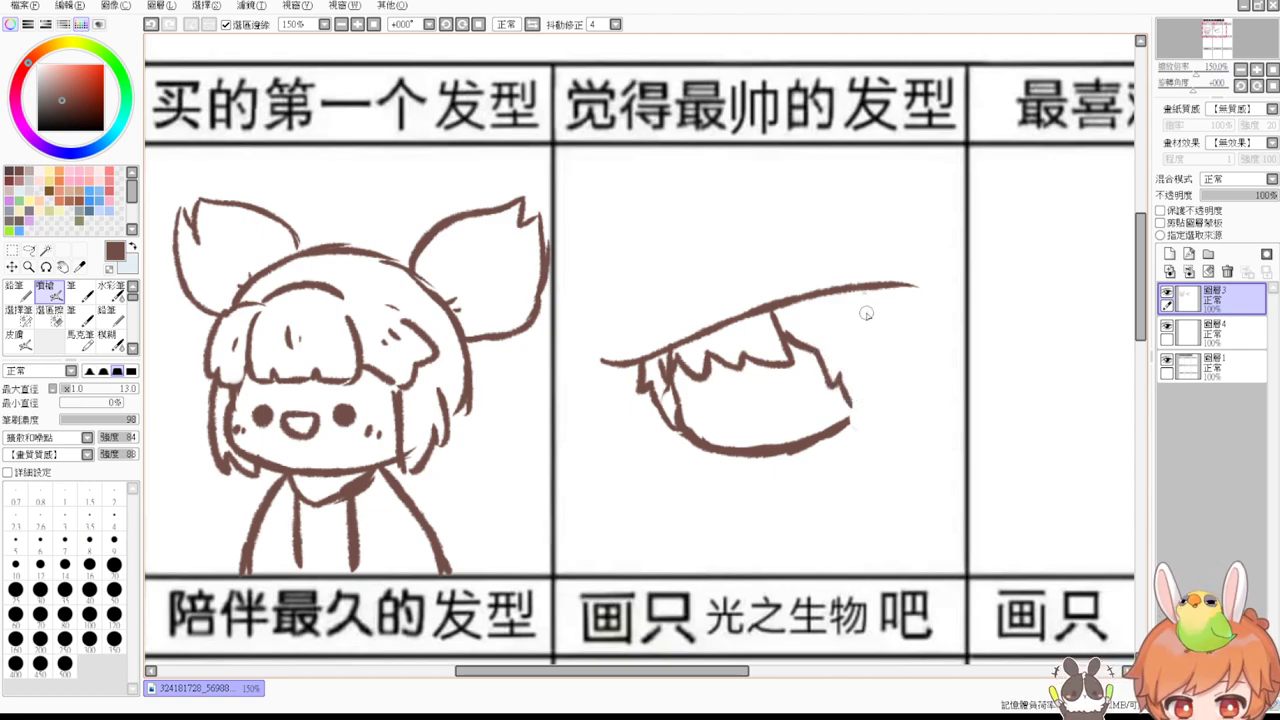
mouse_move(860, 294)
mouse_down()
mouse_move(885, 323)
mouse_move(865, 329)
mouse_move(881, 385)
mouse_move(866, 383)
mouse_move(843, 414)
mouse_up()
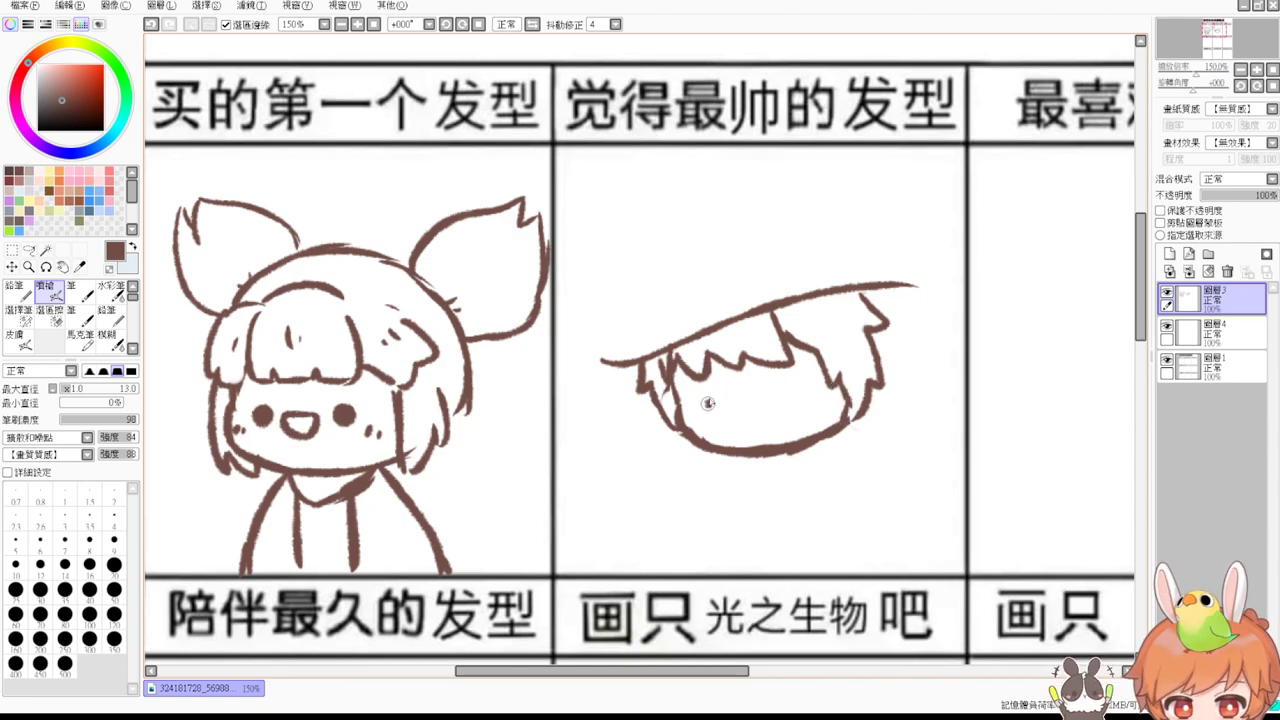
Undo the latest face strokes and clear the jaw line between the two side locks.
mouse_move(708, 403)
mouse_down()
mouse_move(690, 429)
mouse_move(782, 448)
mouse_move(765, 451)
mouse_move(783, 462)
mouse_move(829, 408)
mouse_move(840, 429)
mouse_move(845, 386)
mouse_move(854, 418)
mouse_up()
key(ctrl+z)
key(ctrl+z)
key(ctrl+z)
key(e)
key(b)
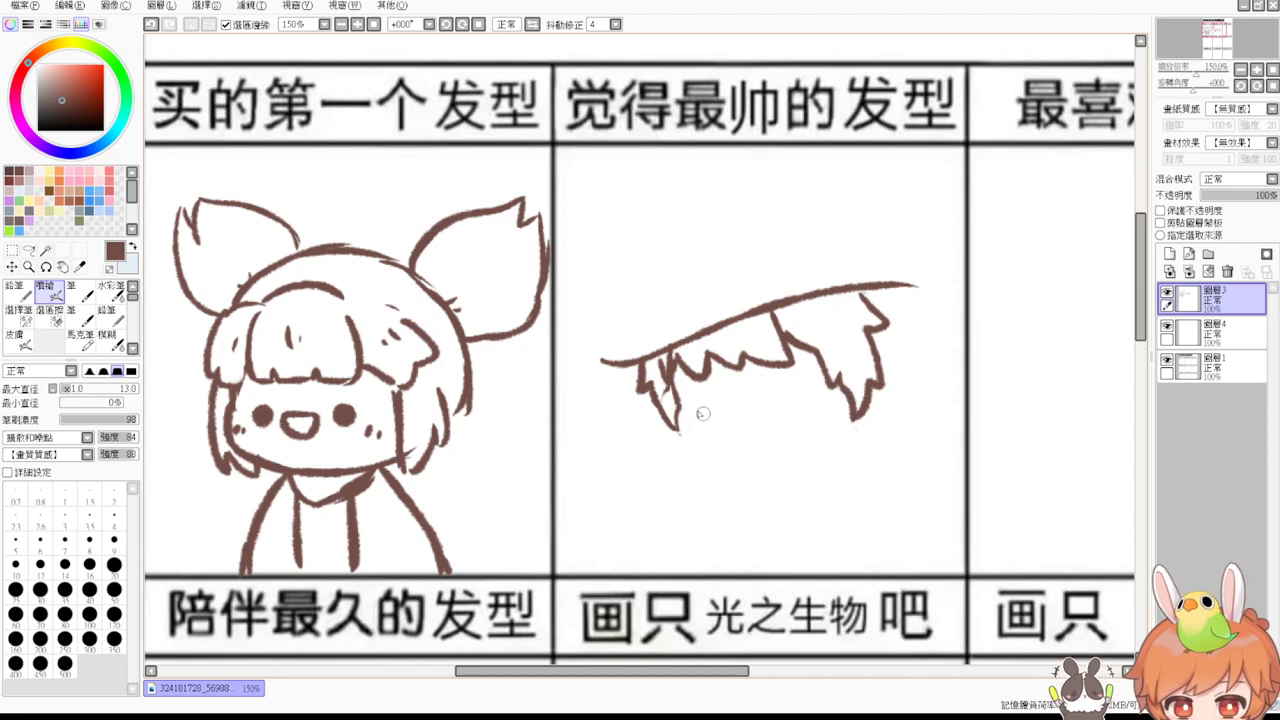
Redraw the jaw as one smooth, shallow curve joining the tips of the two side locks, retrying unsatisfactory strokes.
mouse_move(668, 378)
mouse_down()
mouse_move(682, 428)
mouse_move(732, 450)
mouse_move(700, 453)
mouse_move(757, 456)
mouse_up()
key(ctrl+z)
key(ctrl+z)
key(ctrl+z)
key(ctrl+z)
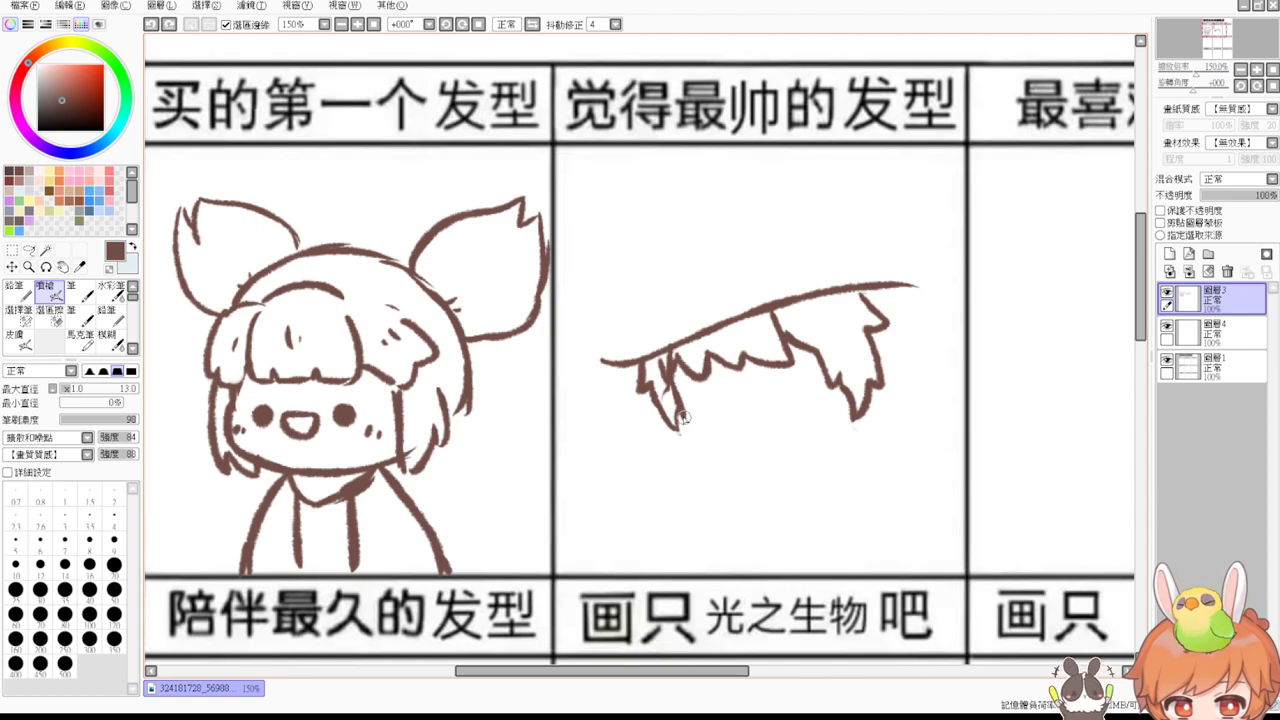
mouse_move(681, 408)
mouse_down()
mouse_move(698, 444)
mouse_move(738, 449)
mouse_up()
key(ctrl+z)
key(ctrl+z)
mouse_move(685, 416)
mouse_down()
mouse_move(750, 452)
mouse_move(781, 450)
mouse_up()
key(ctrl+z)
key(ctrl+z)
mouse_move(684, 417)
mouse_down()
mouse_move(771, 432)
mouse_move(802, 433)
mouse_up()
key(ctrl+z)
mouse_move(703, 446)
mouse_down()
mouse_move(806, 438)
mouse_move(852, 405)
mouse_up()
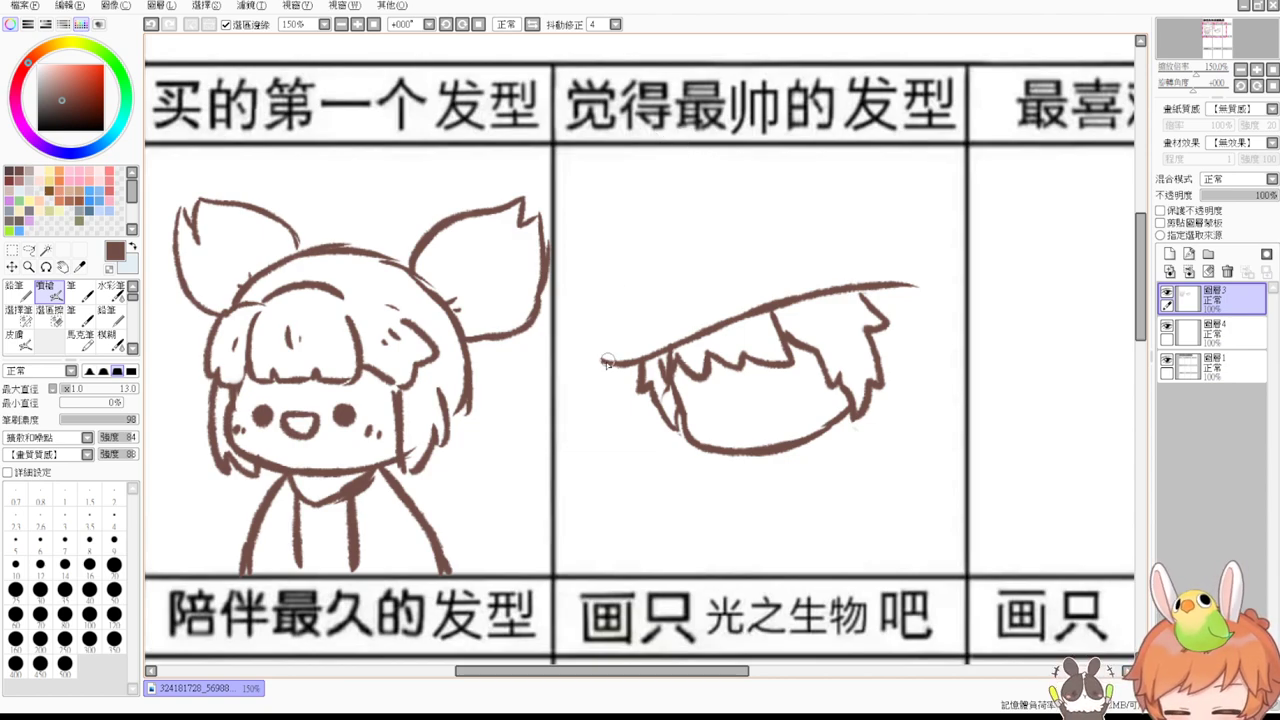
Outline a flat hat above the brim line with a rounded left tip, an arched crown and a drooping right end.
mouse_move(583, 371)
mouse_down()
mouse_move(638, 360)
mouse_move(612, 372)
mouse_move(615, 332)
mouse_move(630, 322)
mouse_up()
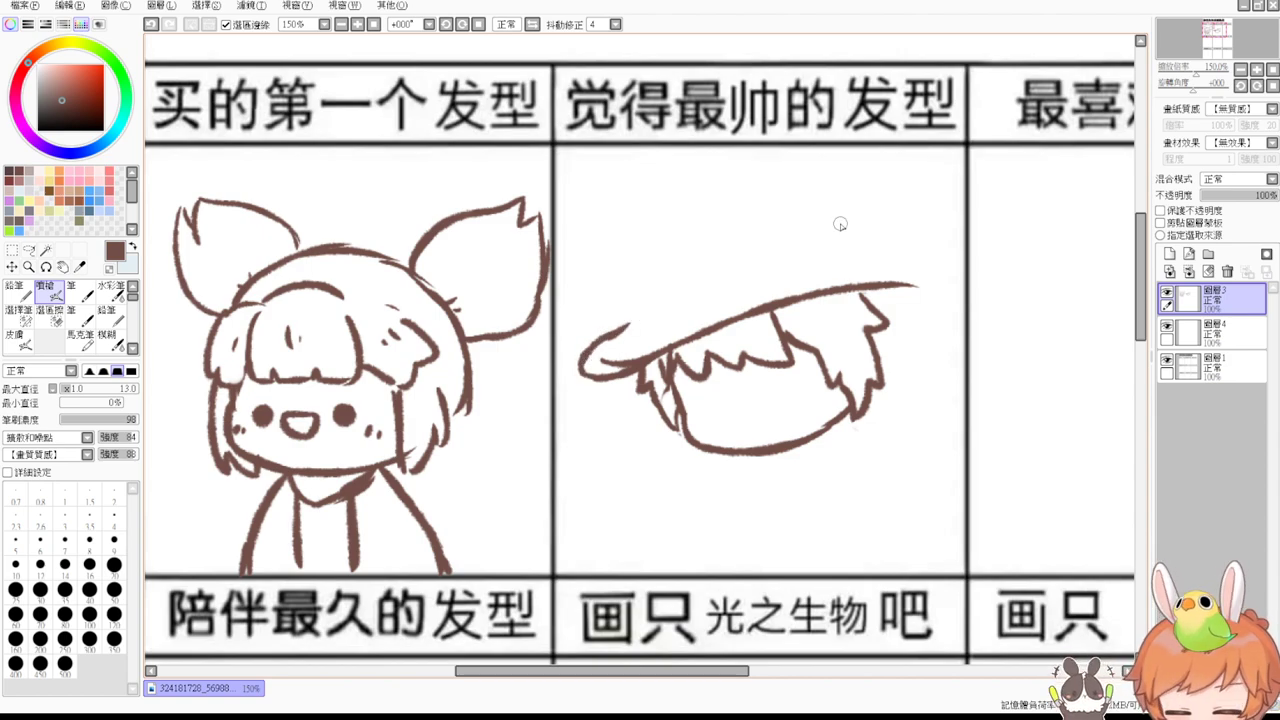
mouse_move(624, 328)
mouse_down()
mouse_move(695, 262)
mouse_move(768, 233)
mouse_up()
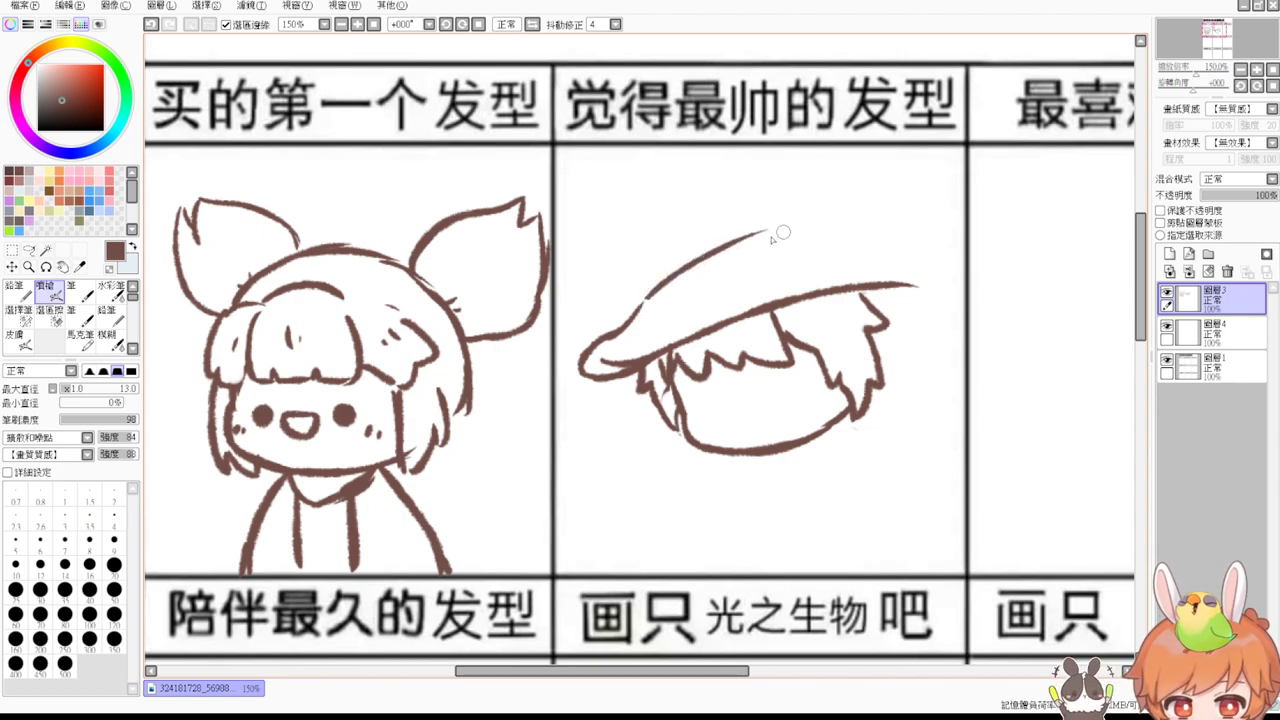
key(ctrl+z)
drag(649, 299, 748, 239)
drag(681, 280, 797, 236)
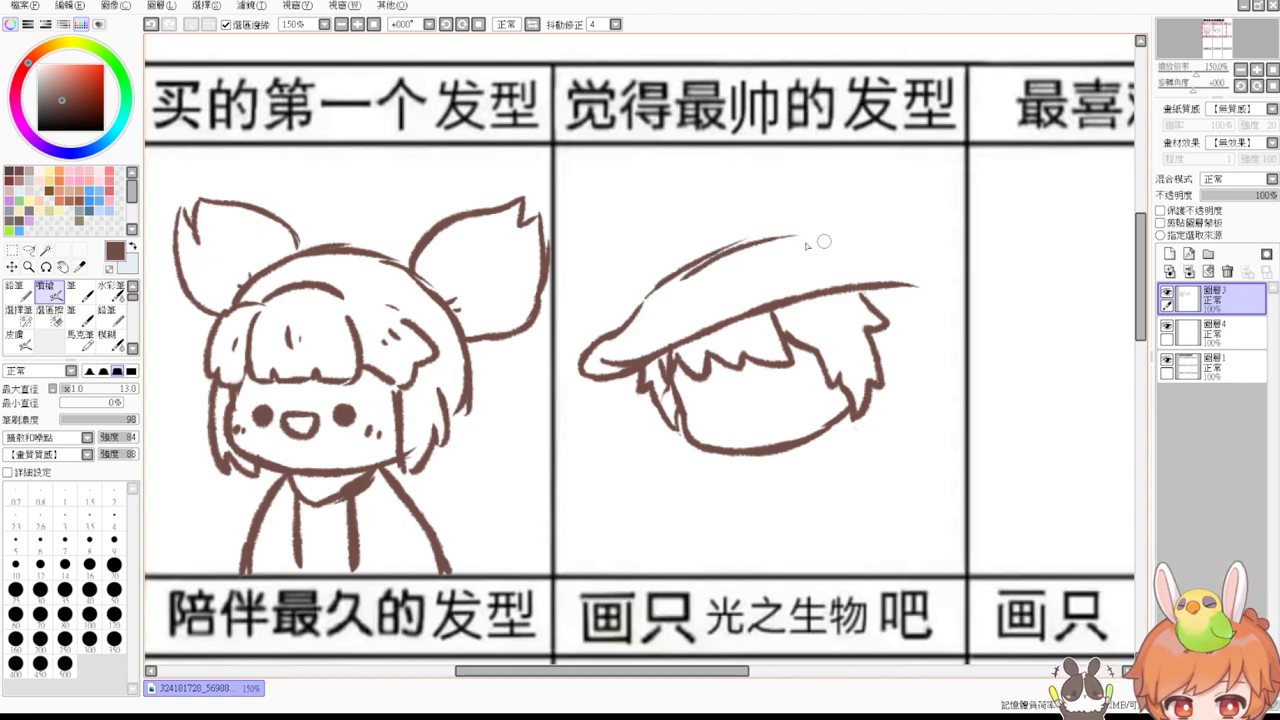
key(ctrl+z)
drag(699, 263, 805, 233)
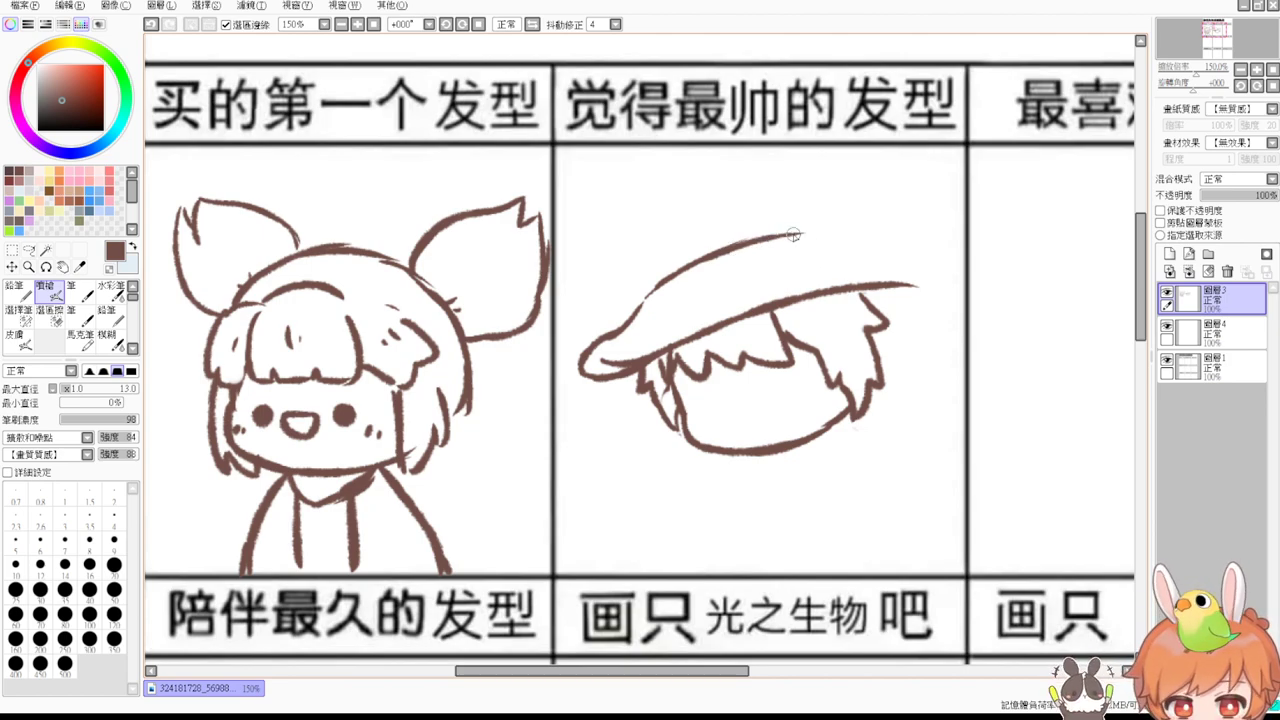
mouse_move(793, 234)
mouse_down()
mouse_move(886, 250)
mouse_move(942, 284)
mouse_up()
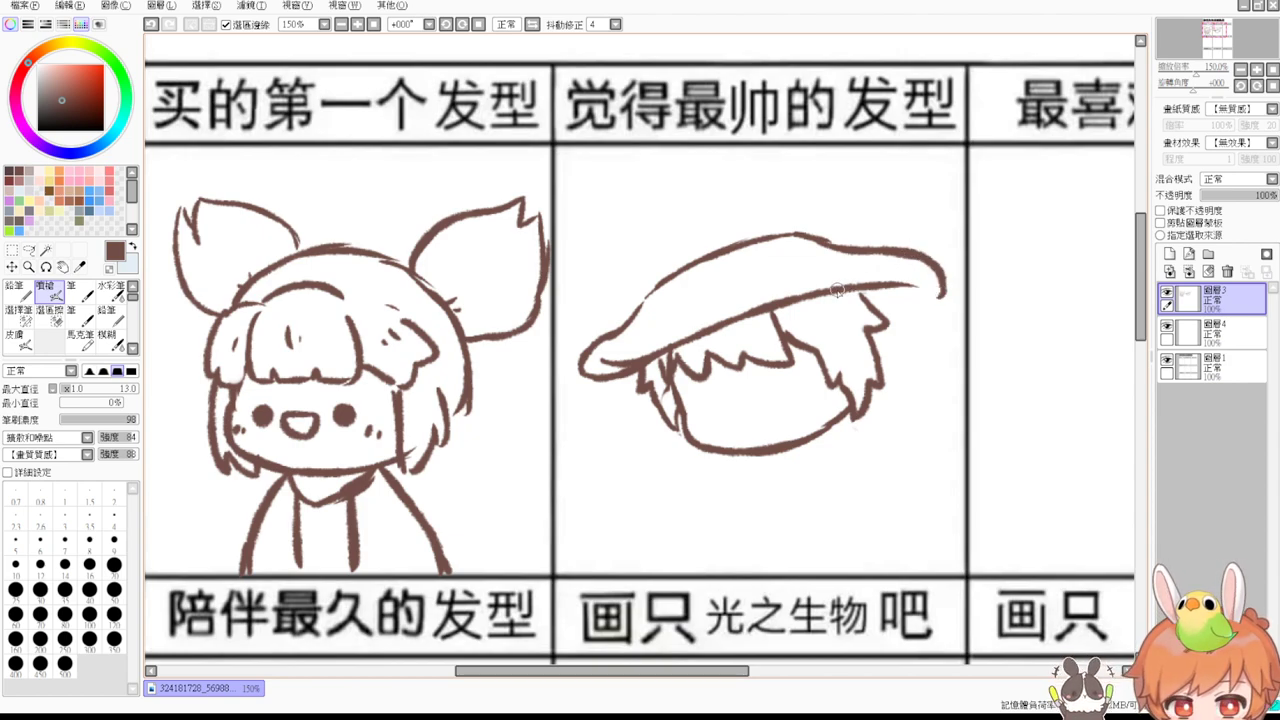
mouse_move(837, 289)
mouse_down()
mouse_move(947, 287)
mouse_move(929, 297)
mouse_move(869, 283)
mouse_move(946, 298)
mouse_up()
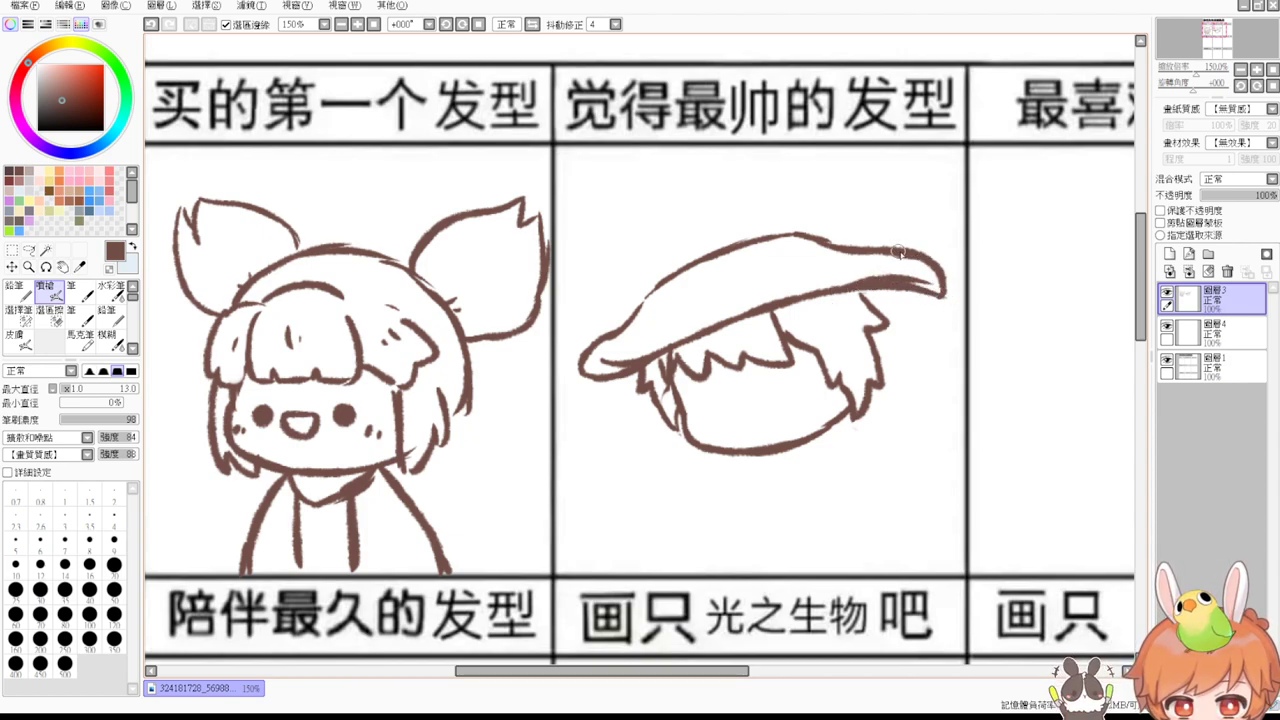
Erase the hat's drooping right end and redraw it as a tapered point near the cell's right border.
key(e)
mouse_move(866, 249)
mouse_down()
mouse_move(937, 271)
mouse_move(901, 264)
mouse_move(930, 274)
mouse_up()
key(b)
drag(846, 253, 906, 275)
key(ctrl+z)
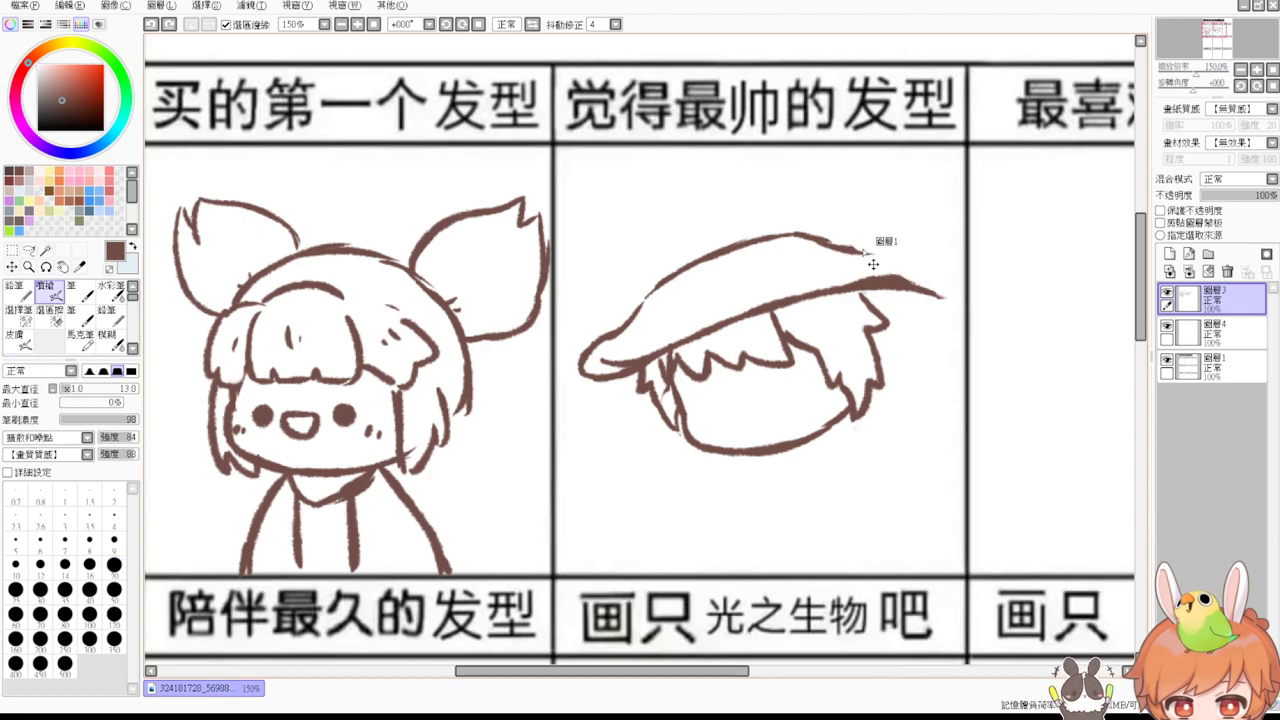
mouse_move(842, 250)
mouse_down()
mouse_move(913, 254)
mouse_move(875, 257)
mouse_move(954, 284)
mouse_up()
key(e)
drag(850, 275, 943, 298)
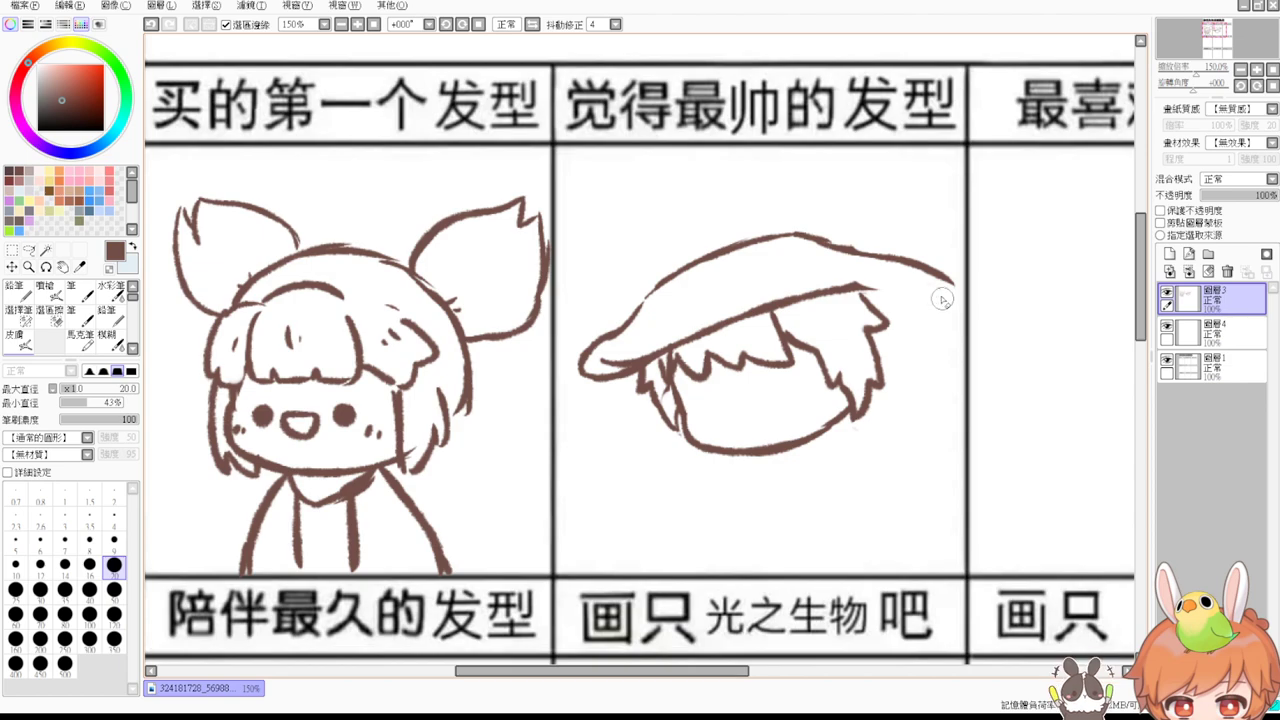
key(b)
mouse_move(820, 297)
mouse_down()
mouse_move(955, 287)
mouse_move(947, 338)
mouse_up()
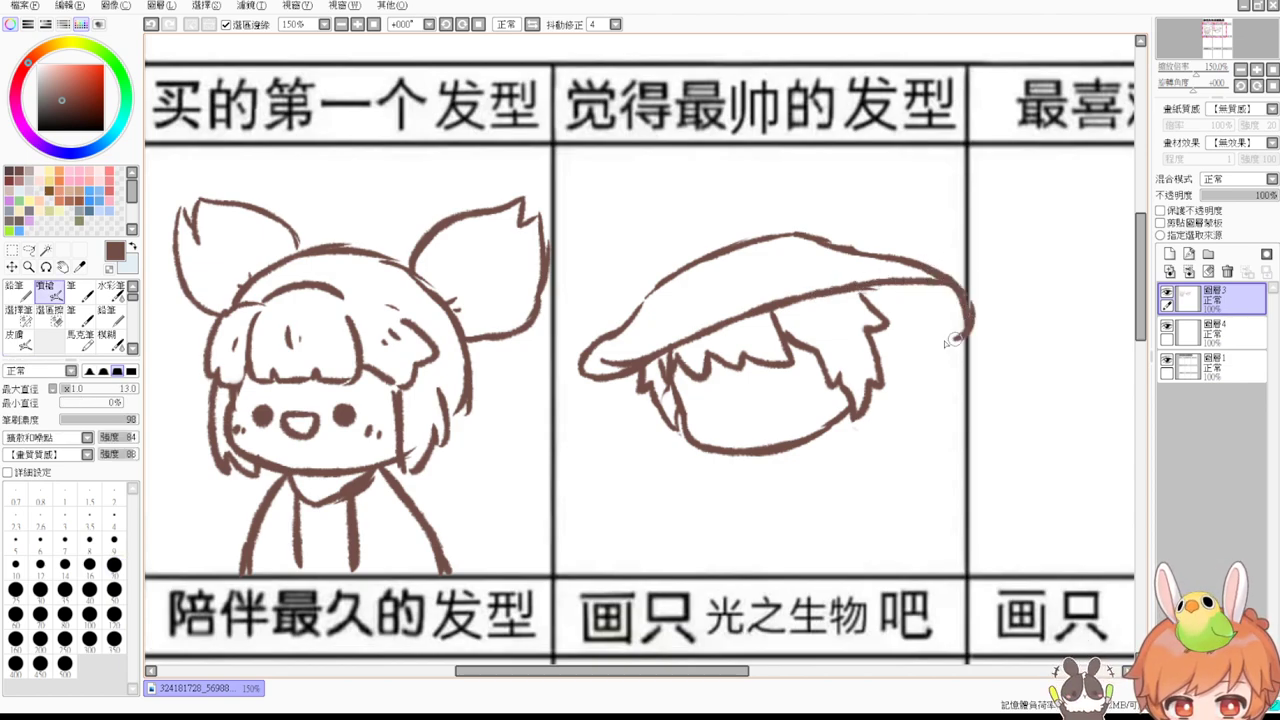
key(ctrl+z)
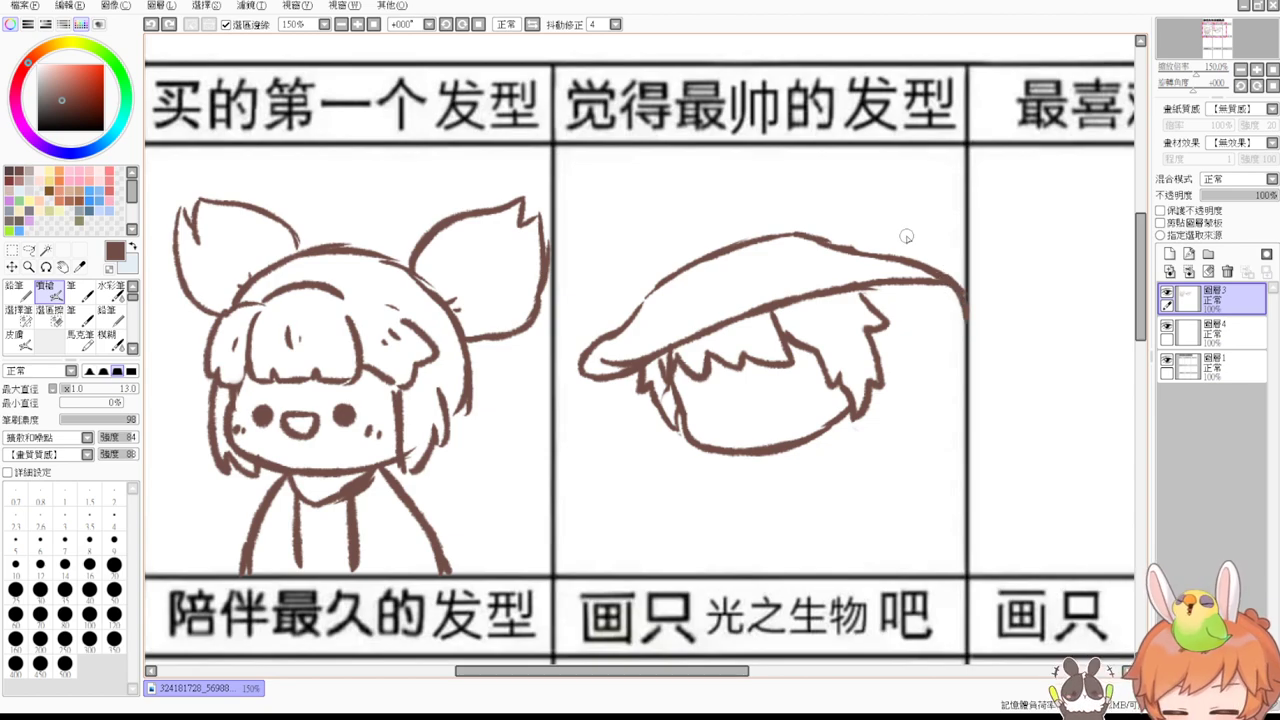
key(ctrl+z)
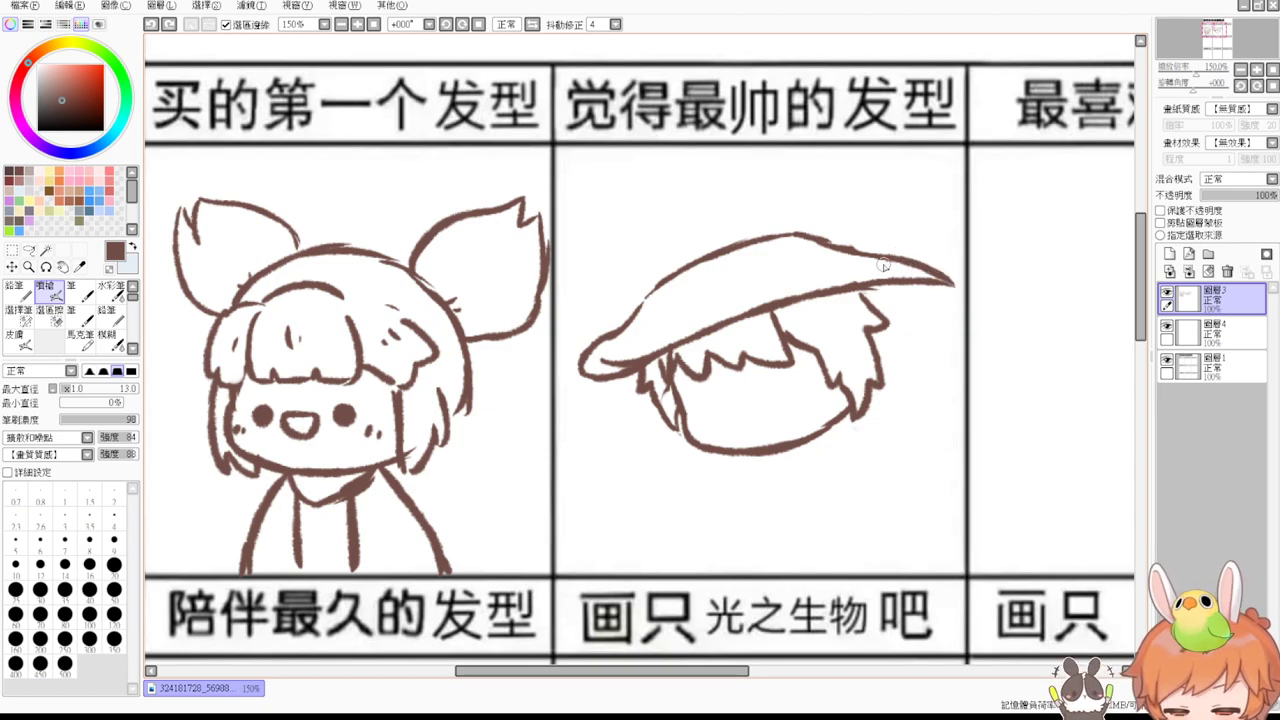
Replace the hat's pointed right end with a broad rounded one curving down behind the side lock, plus an outer contour.
key(e)
mouse_move(950, 284)
mouse_down()
mouse_move(846, 281)
mouse_move(804, 296)
mouse_move(864, 277)
mouse_up()
key(b)
key(ctrl+z)
key(ctrl+z)
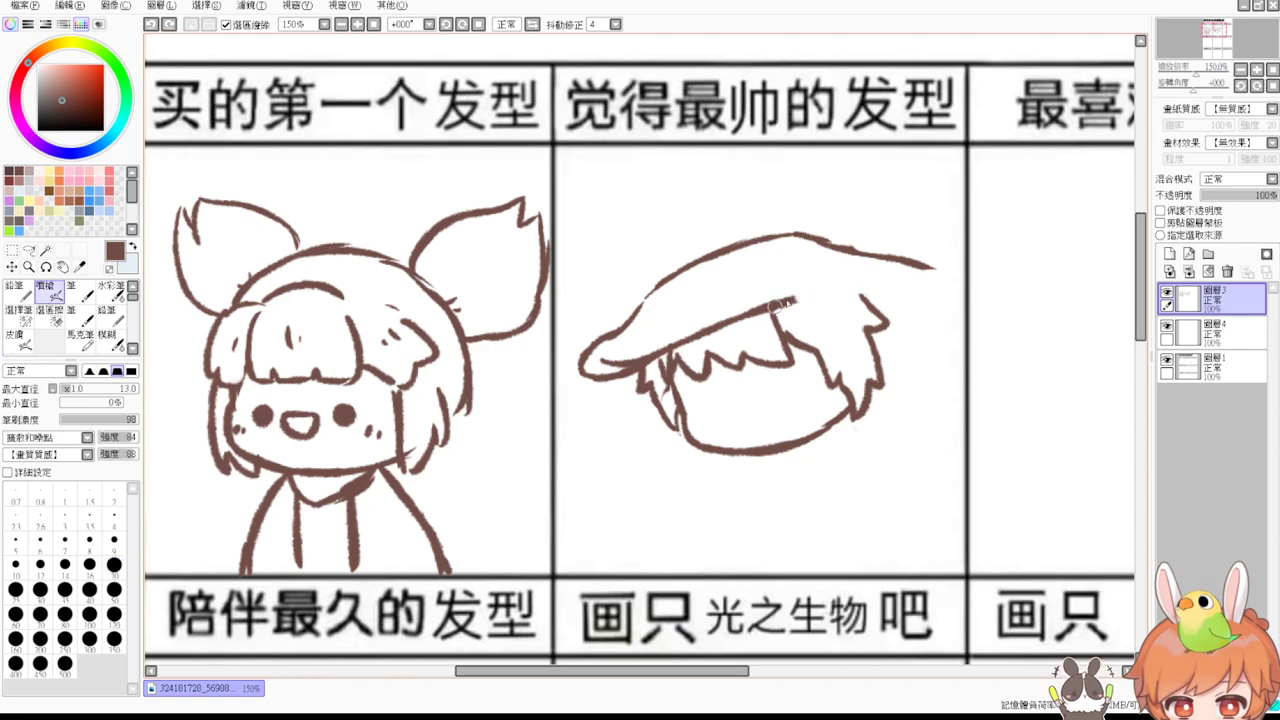
mouse_move(782, 308)
mouse_down()
mouse_move(864, 271)
mouse_move(925, 268)
mouse_up()
mouse_move(848, 279)
mouse_down()
mouse_move(948, 274)
mouse_move(914, 320)
mouse_move(876, 339)
mouse_up()
drag(841, 285, 878, 308)
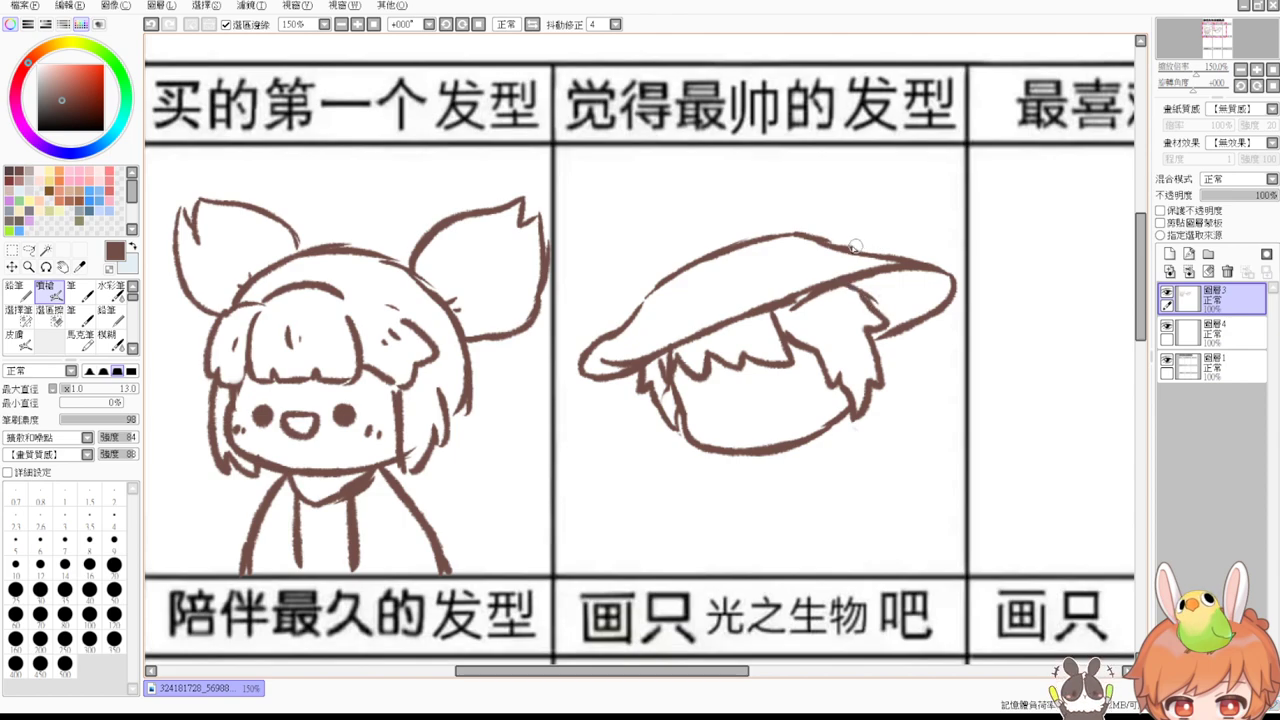
mouse_move(842, 244)
mouse_down()
mouse_move(972, 262)
mouse_move(976, 282)
mouse_move(930, 318)
mouse_move(864, 345)
mouse_up()
Undo the hat outline and the redrawn jaw, back to only the brim line, fringe and side locks.
key(ctrl+z)
key(ctrl+z)
key(ctrl+z)
key(ctrl+z)
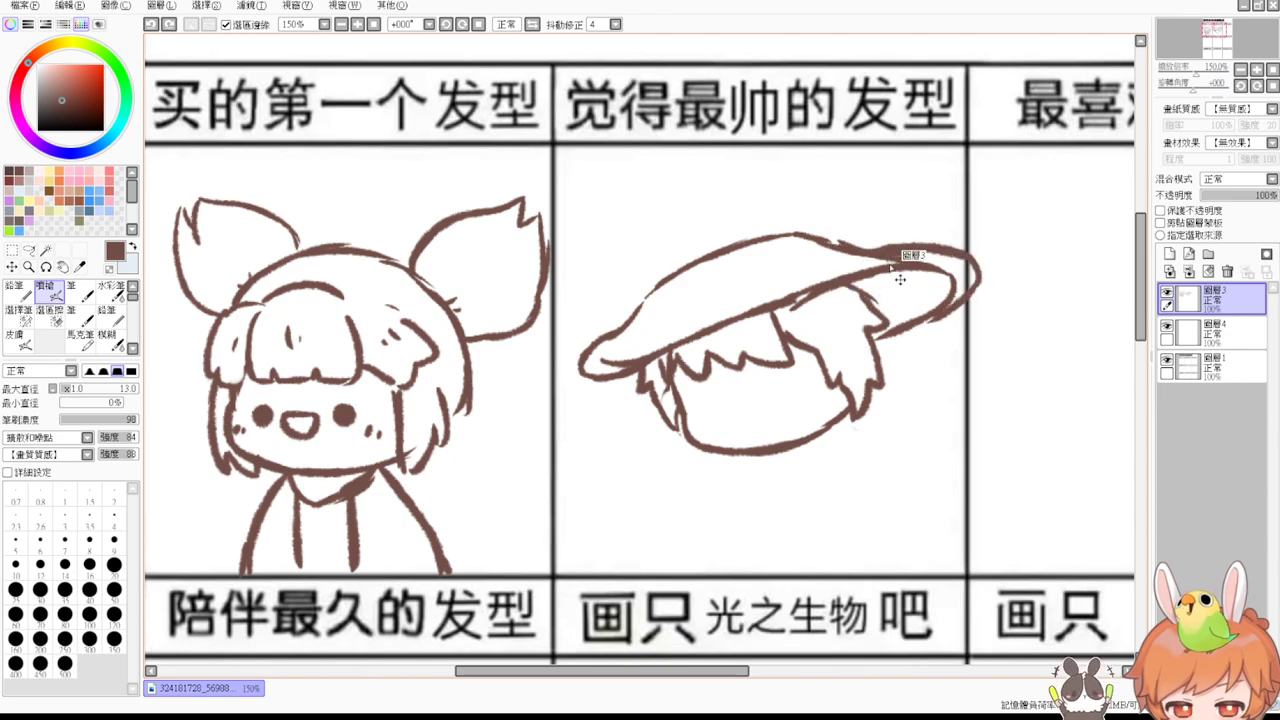
key(ctrl+z)
key(ctrl+z)
key(ctrl+z)
key(ctrl+z)
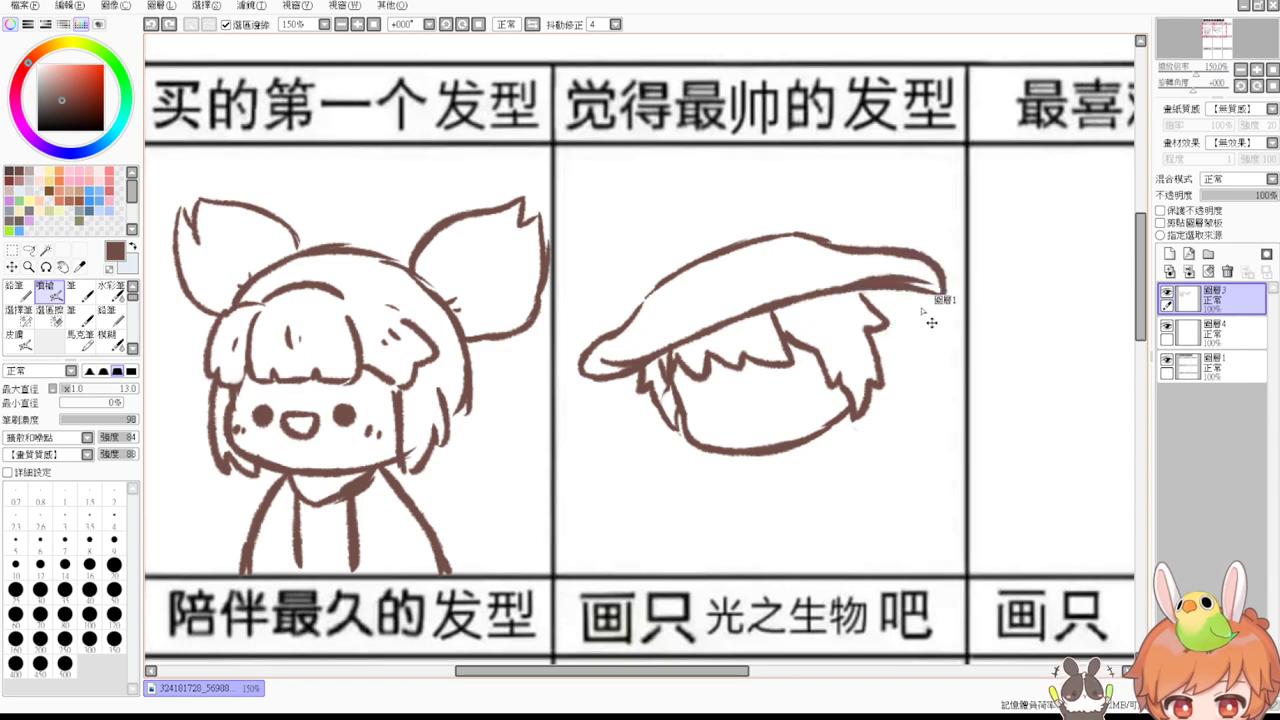
key(ctrl+z)
key(ctrl+z)
key(ctrl+z)
key(ctrl+z)
key(ctrl+z)
key(ctrl+z)
key(ctrl+z)
key(ctrl+z)
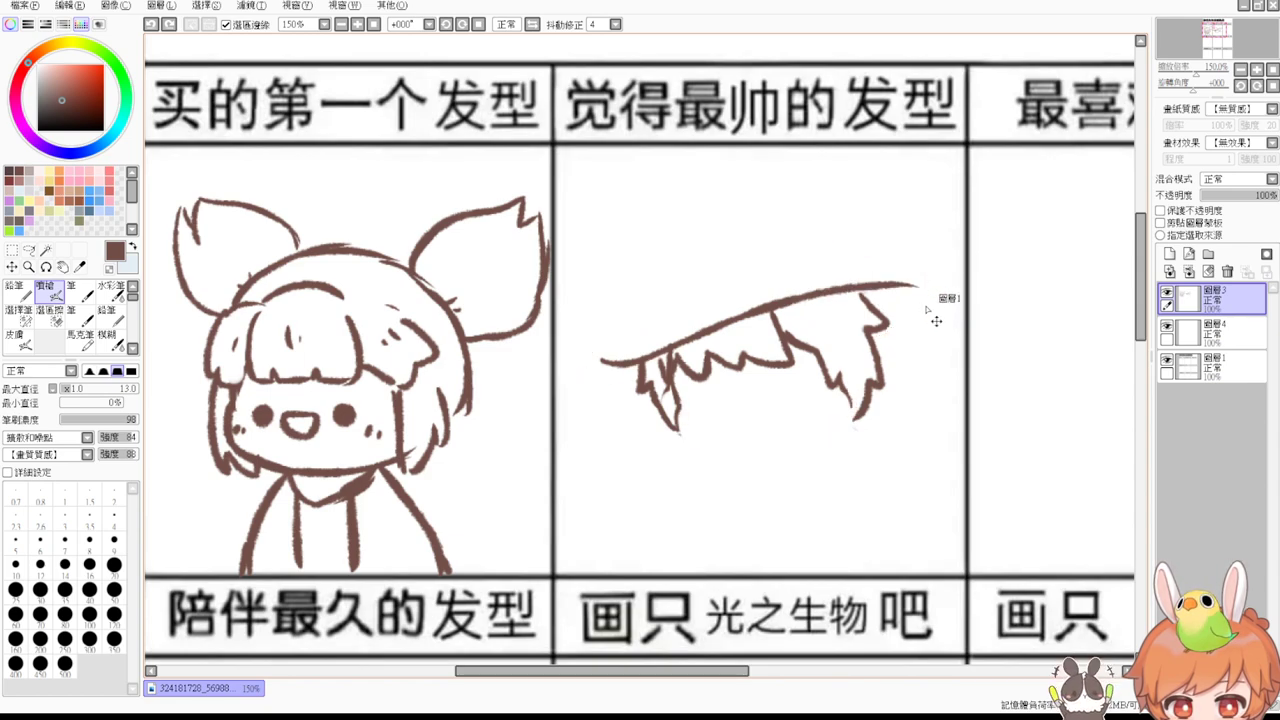
Undo the brim line, fringe and side locks, back to only the curved jaw line.
key(ctrl+z)
key(ctrl+z)
key(ctrl+z)
key(ctrl+z)
key(ctrl+z)
key(ctrl+z)
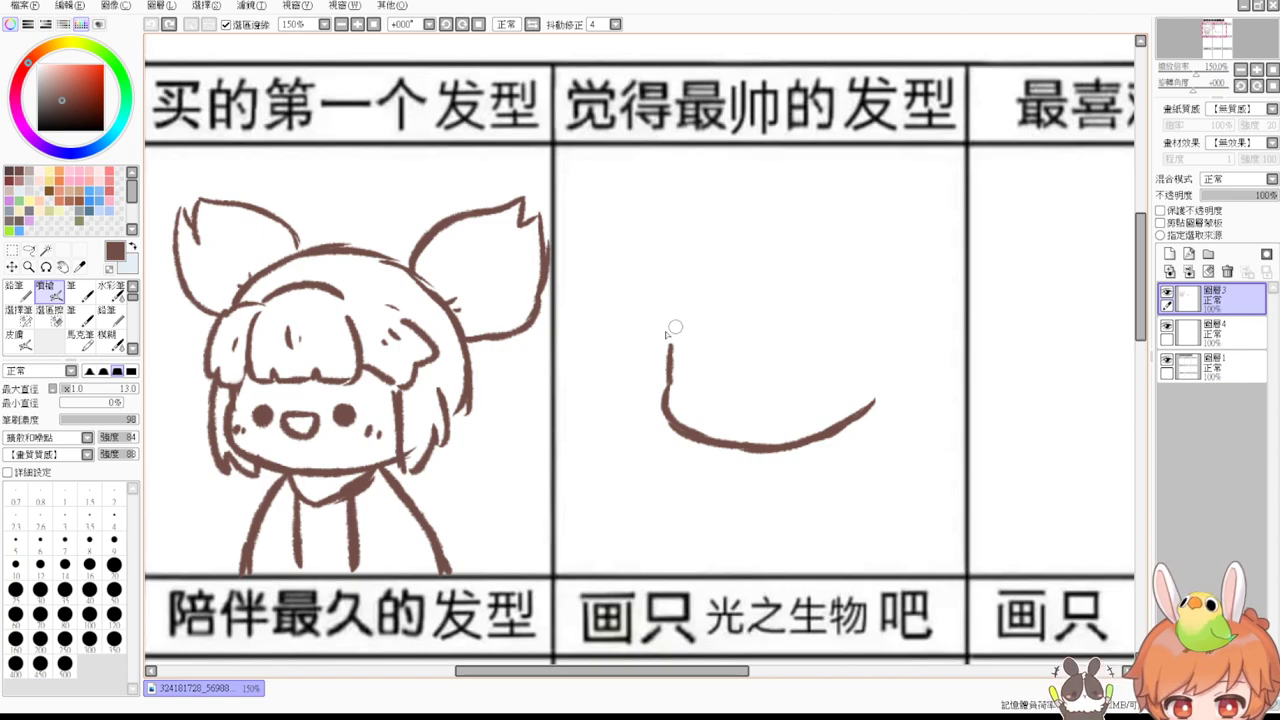
Draw a long, gently arched hat brim line across the cell above the jaw, redoing the steeper attempts.
drag(600, 362, 786, 323)
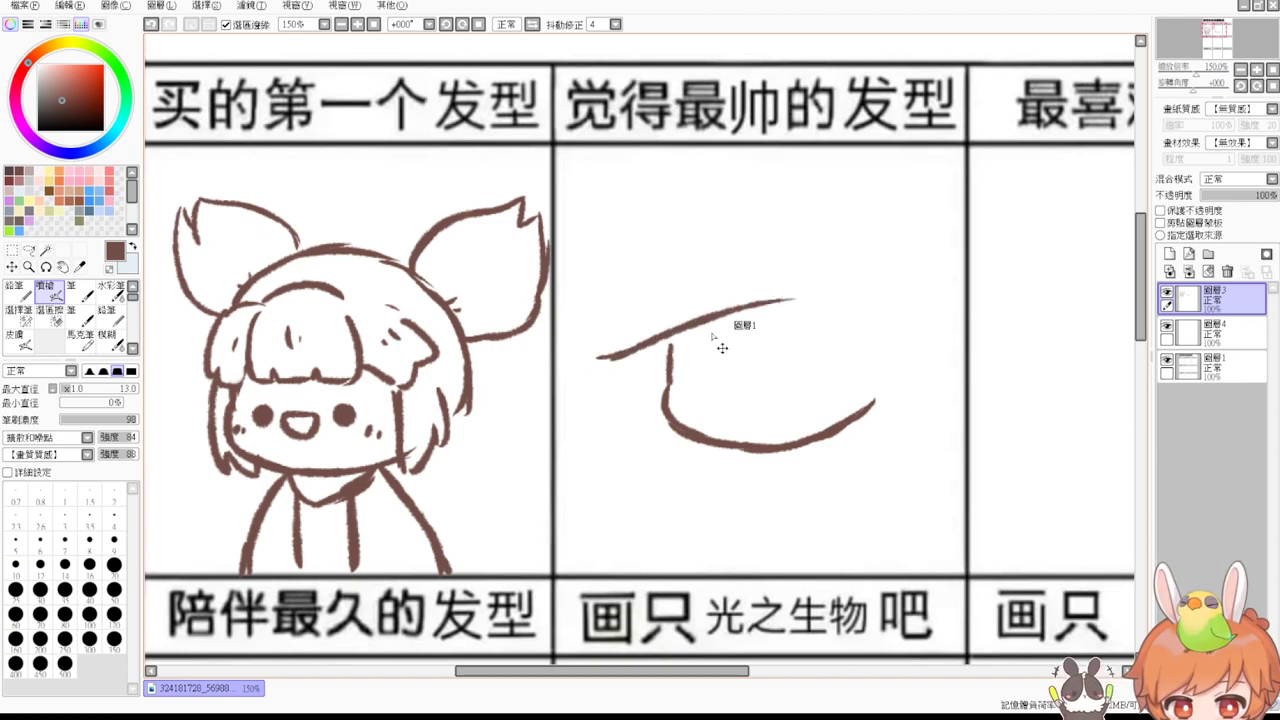
key(ctrl+z)
drag(608, 337, 760, 322)
key(ctrl+z)
drag(610, 340, 873, 317)
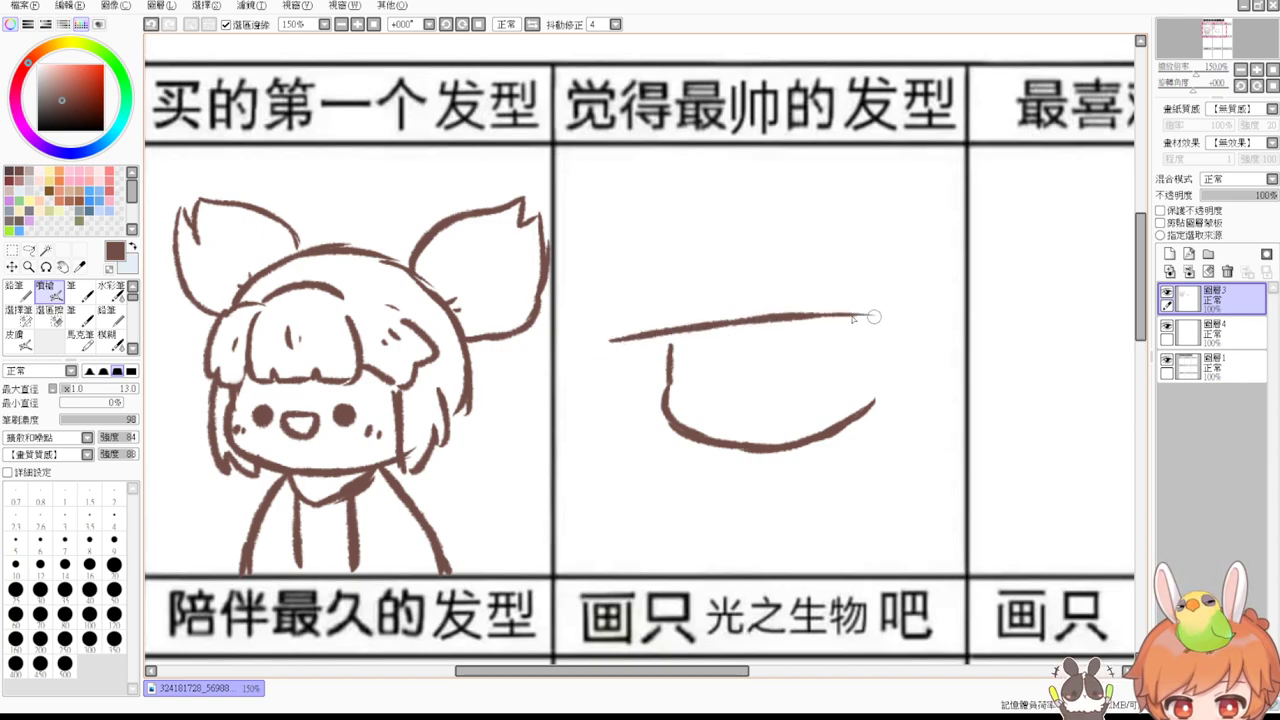
drag(690, 330, 910, 322)
drag(822, 318, 944, 326)
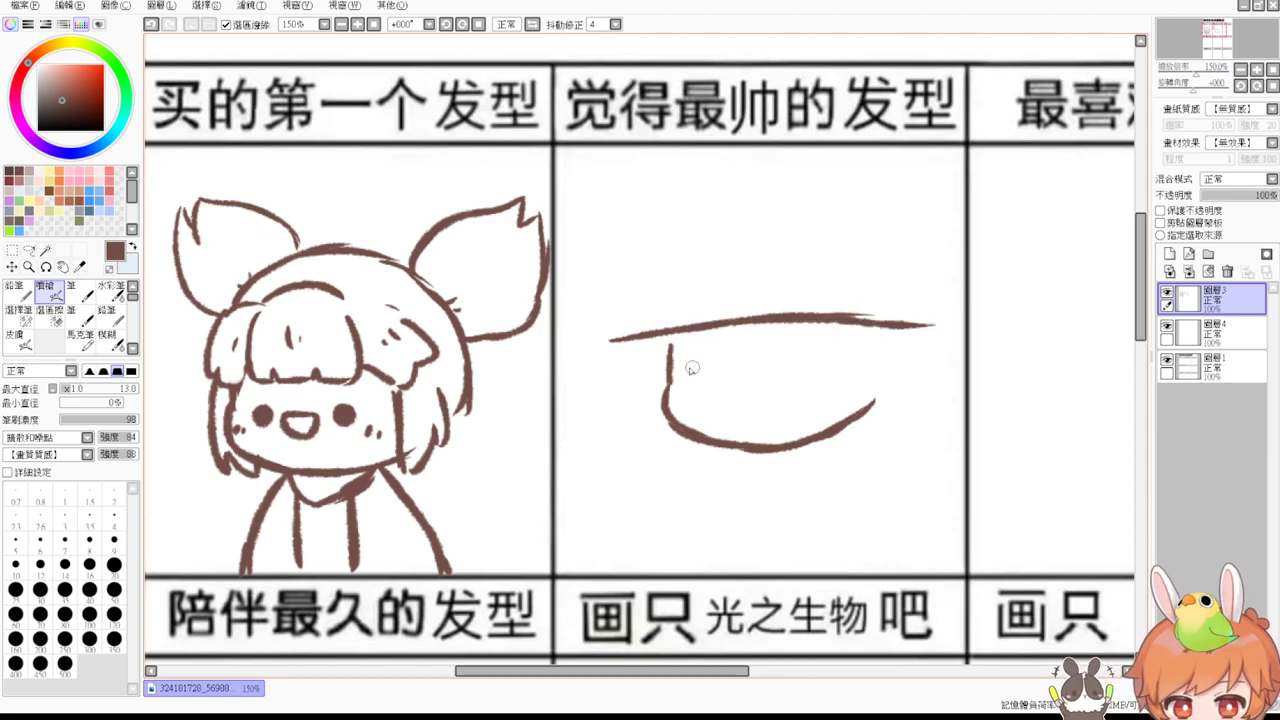
Sketch a zigzag fringe under the brim's left half and a side lock along the left cheek.
mouse_move(659, 364)
mouse_down()
mouse_move(674, 370)
mouse_move(683, 355)
mouse_move(714, 378)
mouse_move(775, 333)
mouse_up()
key(ctrl+z)
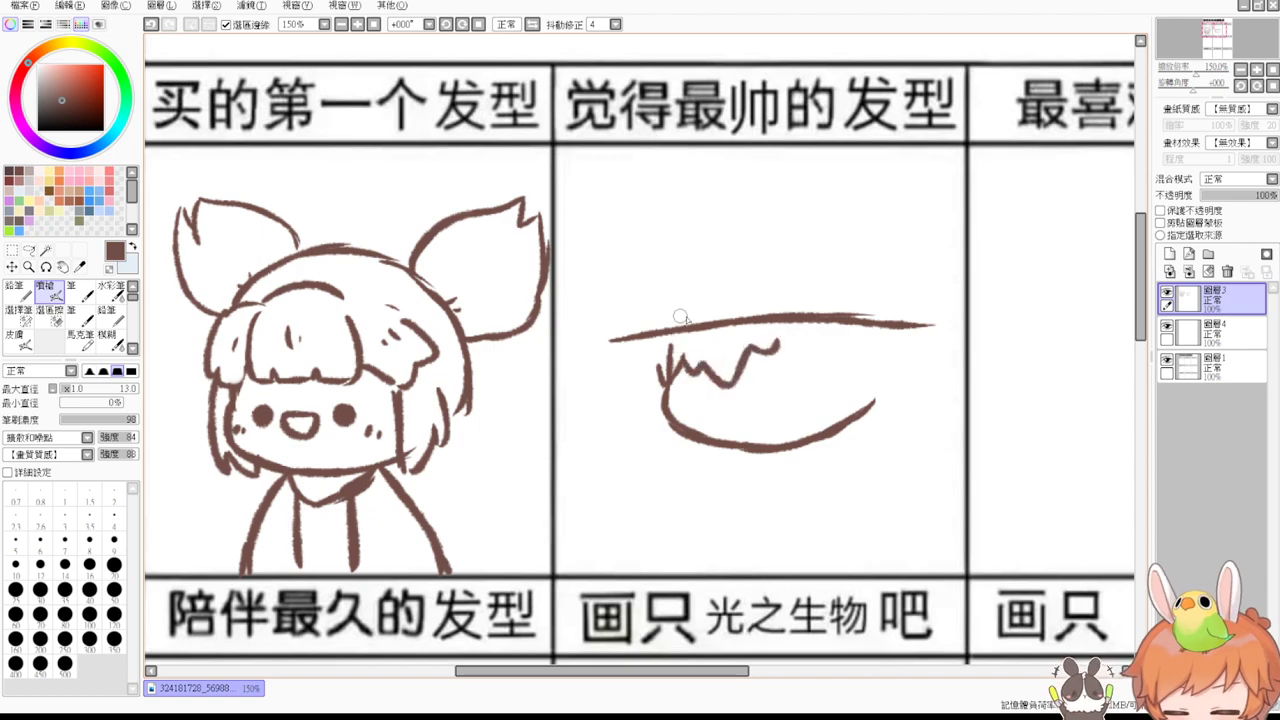
mouse_move(676, 331)
mouse_down()
mouse_move(638, 415)
mouse_move(672, 411)
mouse_up()
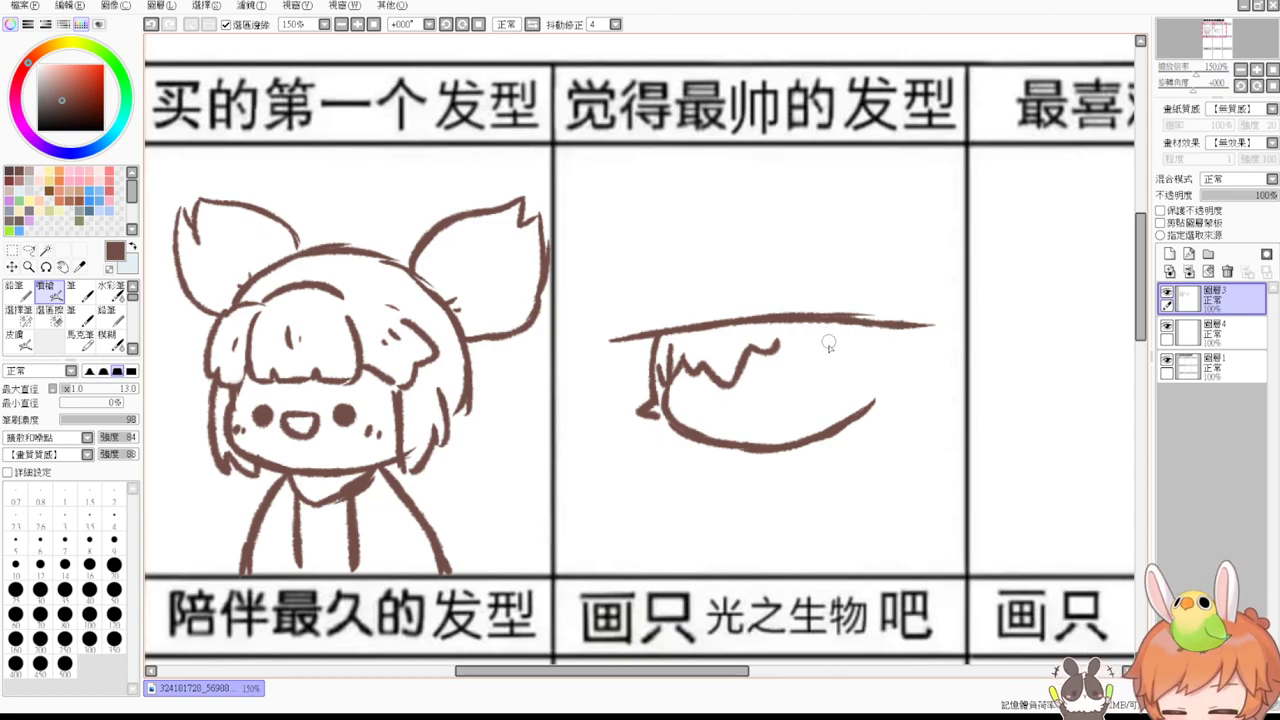
Trim the jaw line's right end and draw the rest of the fringe and the jagged right side locks.
key(e)
mouse_move(874, 391)
mouse_down()
mouse_move(843, 450)
mouse_move(846, 418)
mouse_up()
key(b)
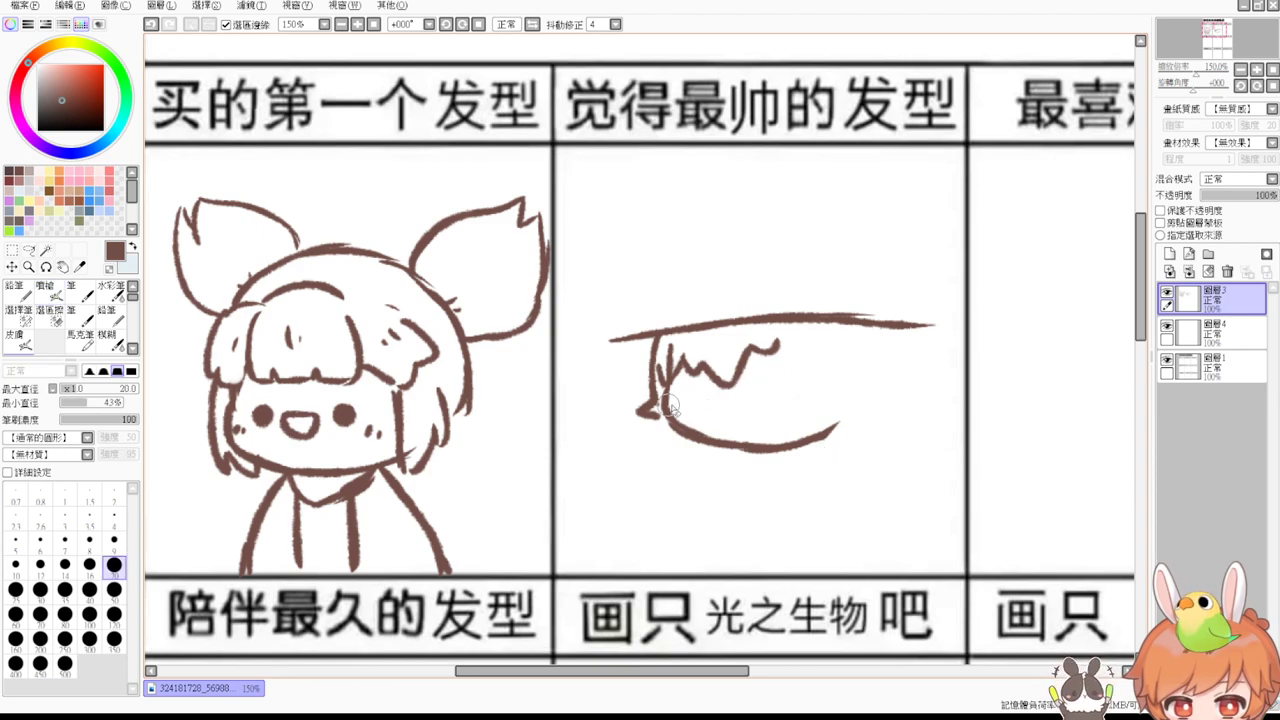
key(v)
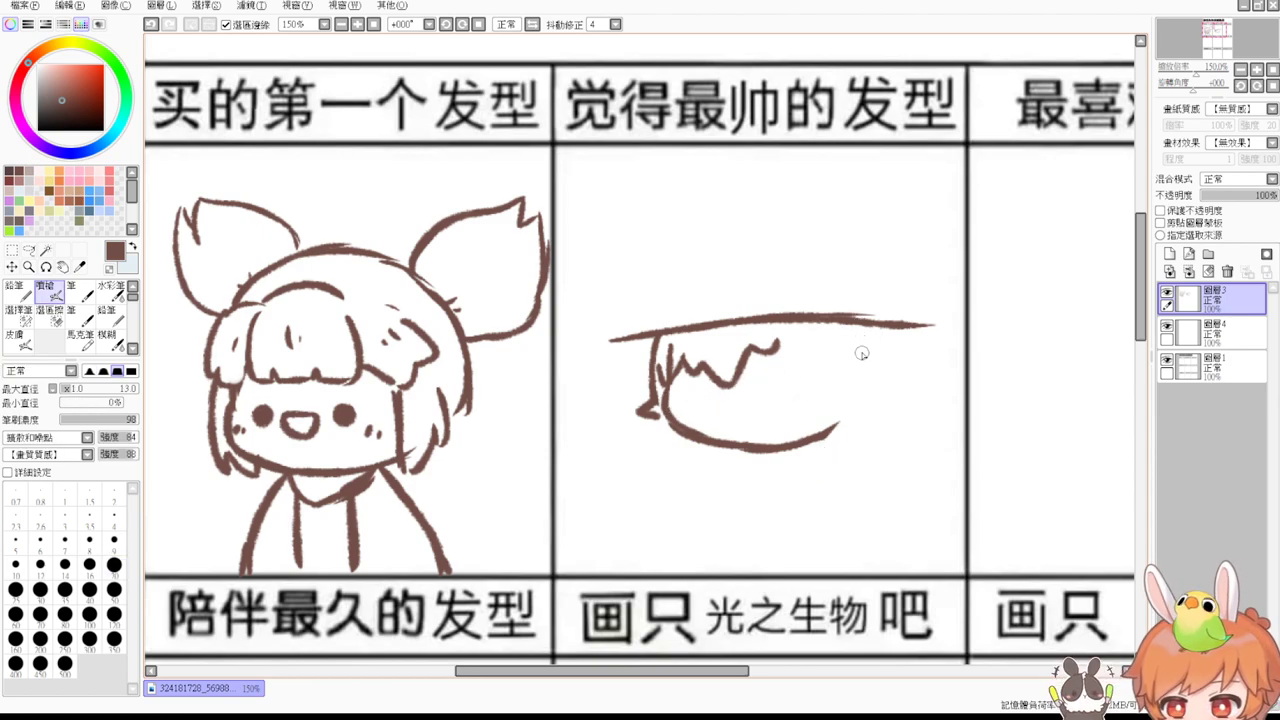
drag(864, 352, 868, 428)
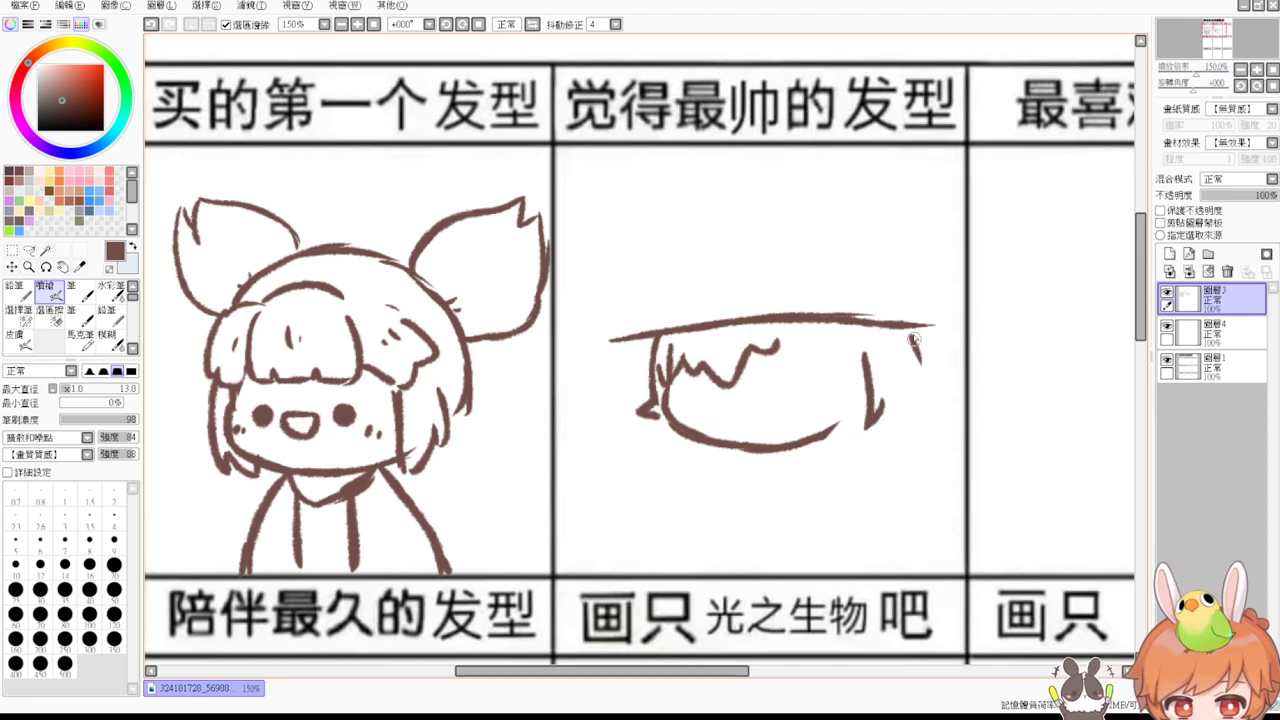
mouse_move(913, 338)
mouse_down()
mouse_move(927, 373)
mouse_move(909, 380)
mouse_move(900, 424)
mouse_up()
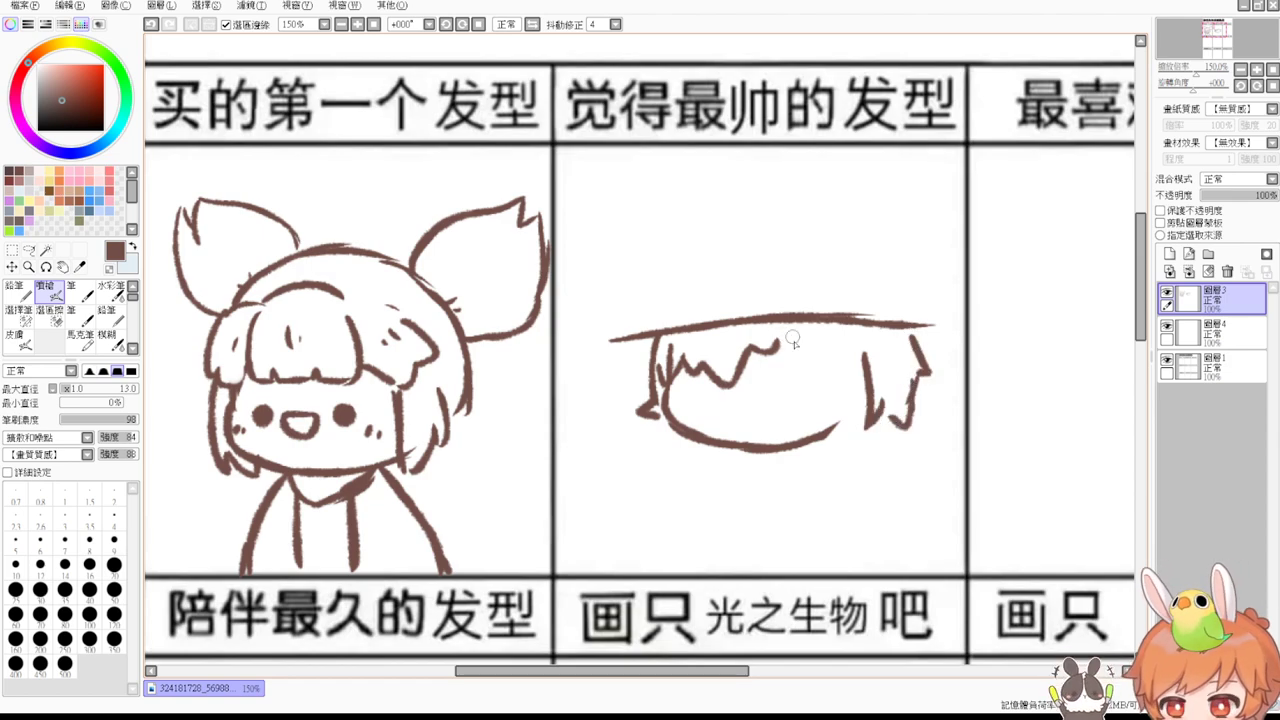
drag(755, 348, 808, 378)
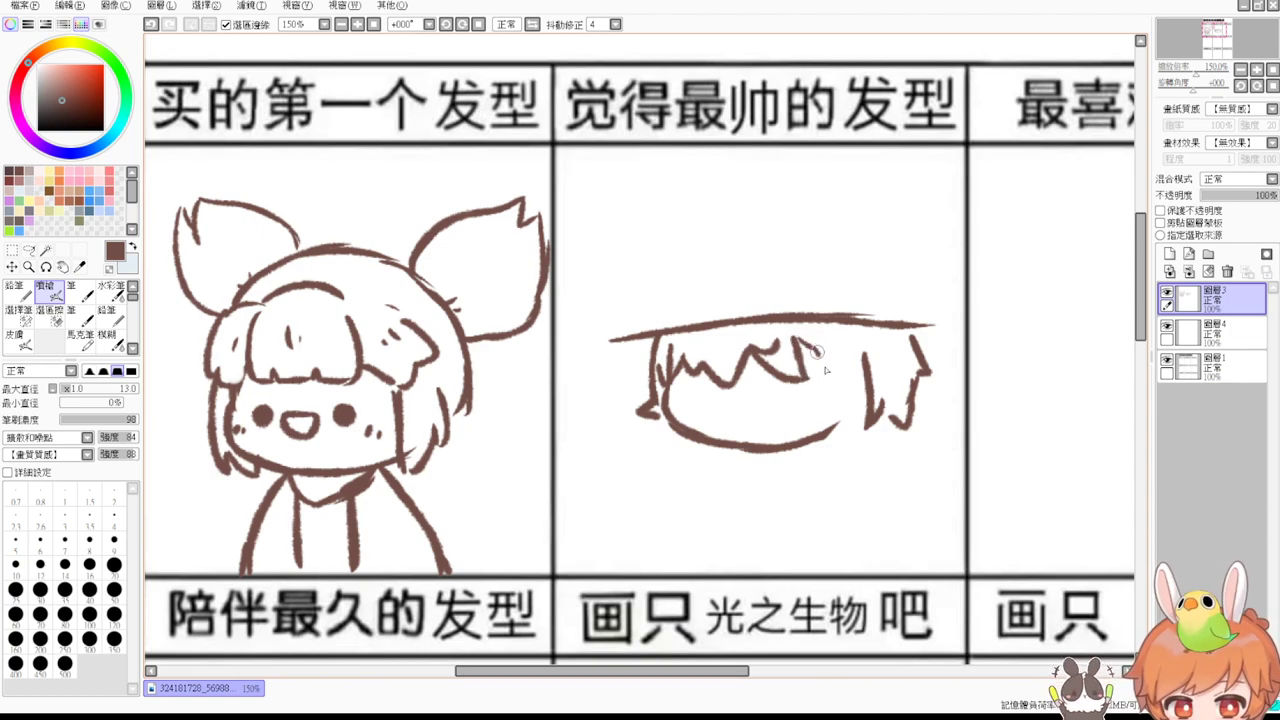
drag(817, 351, 834, 444)
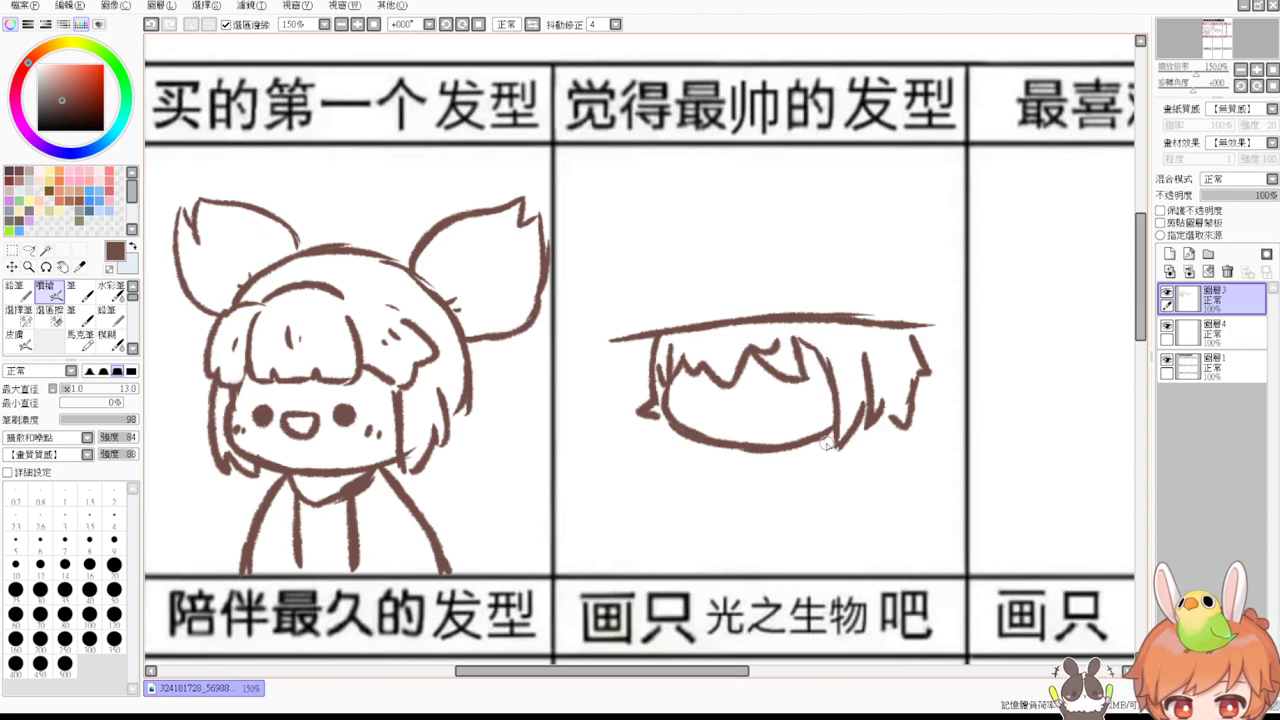
Erase the outer right side locks and redraw the left side lock as a short tuft with a straight edge along the cheek.
key(e)
drag(917, 343, 905, 408)
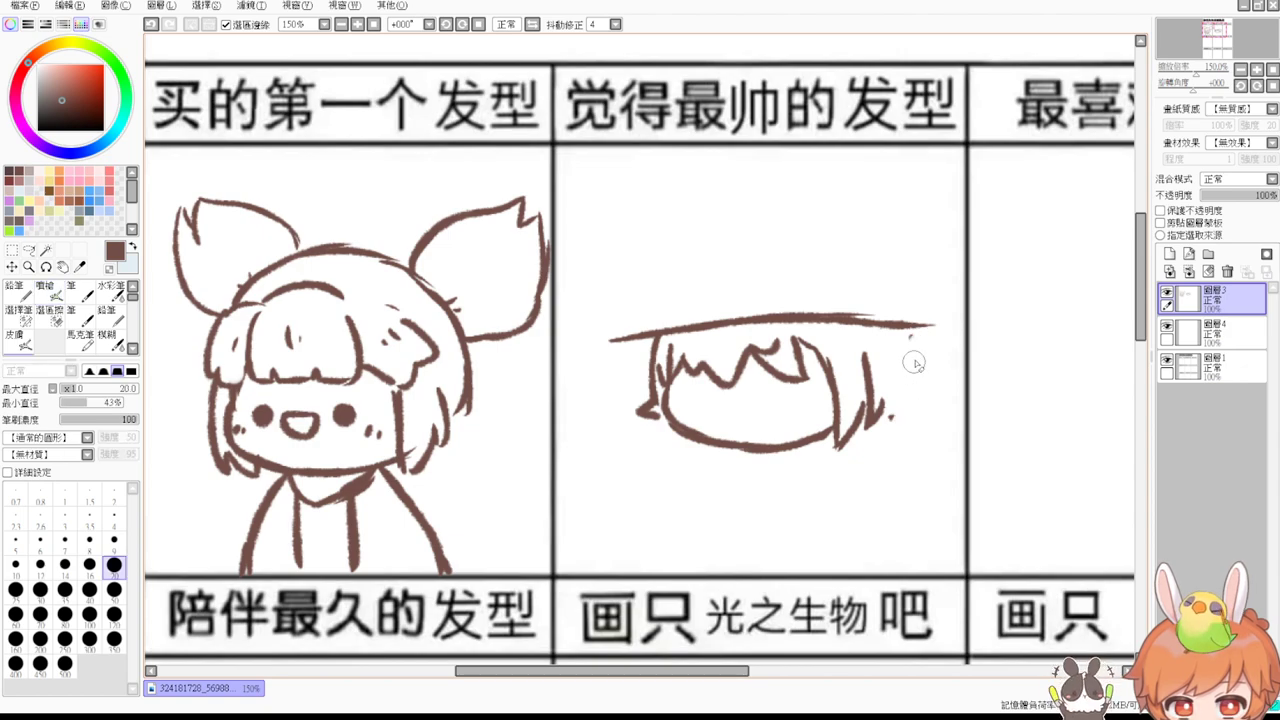
key(v)
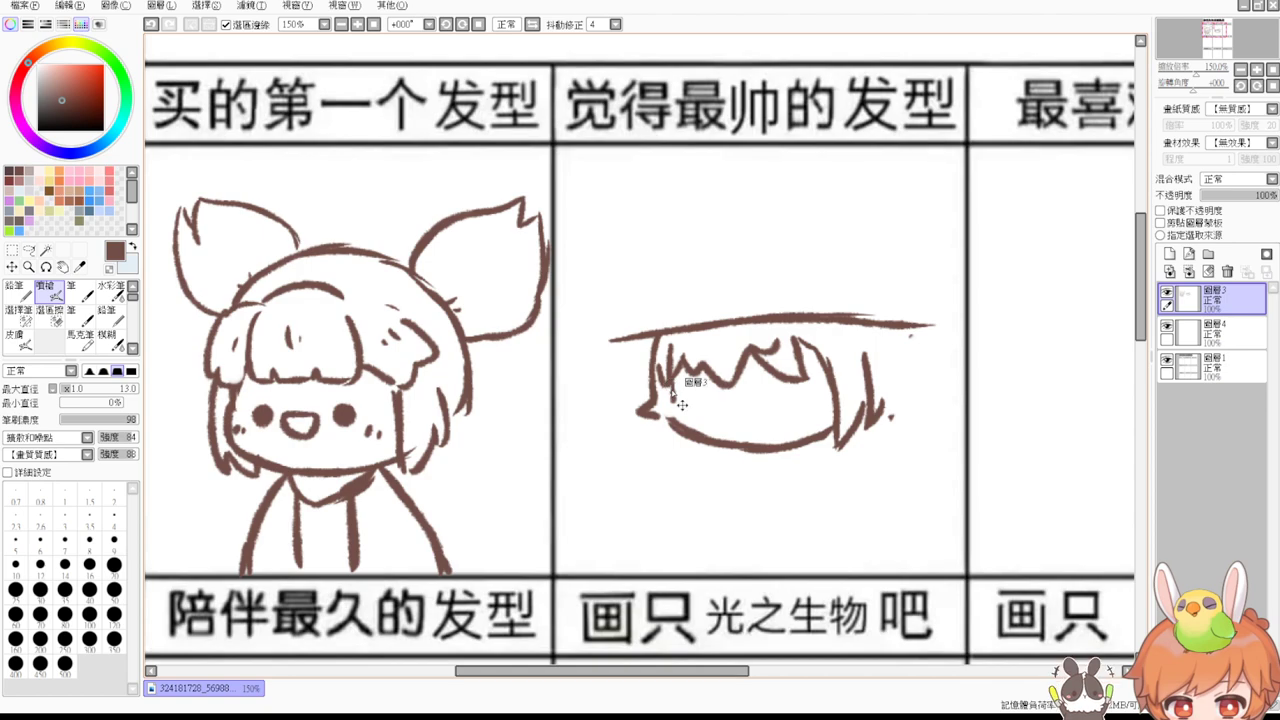
key(ctrl+z)
mouse_move(671, 377)
mouse_down()
mouse_move(699, 437)
mouse_move(736, 437)
mouse_move(659, 403)
mouse_move(647, 422)
mouse_move(655, 371)
mouse_up()
key(e)
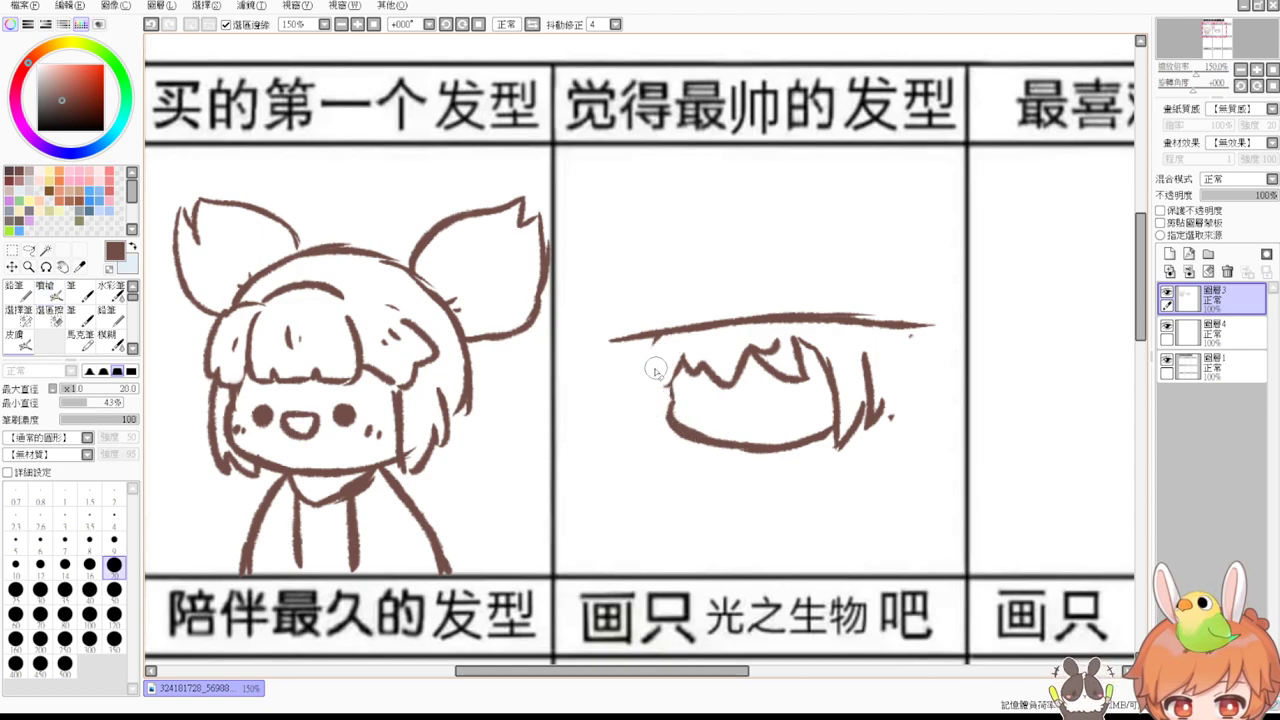
key(v)
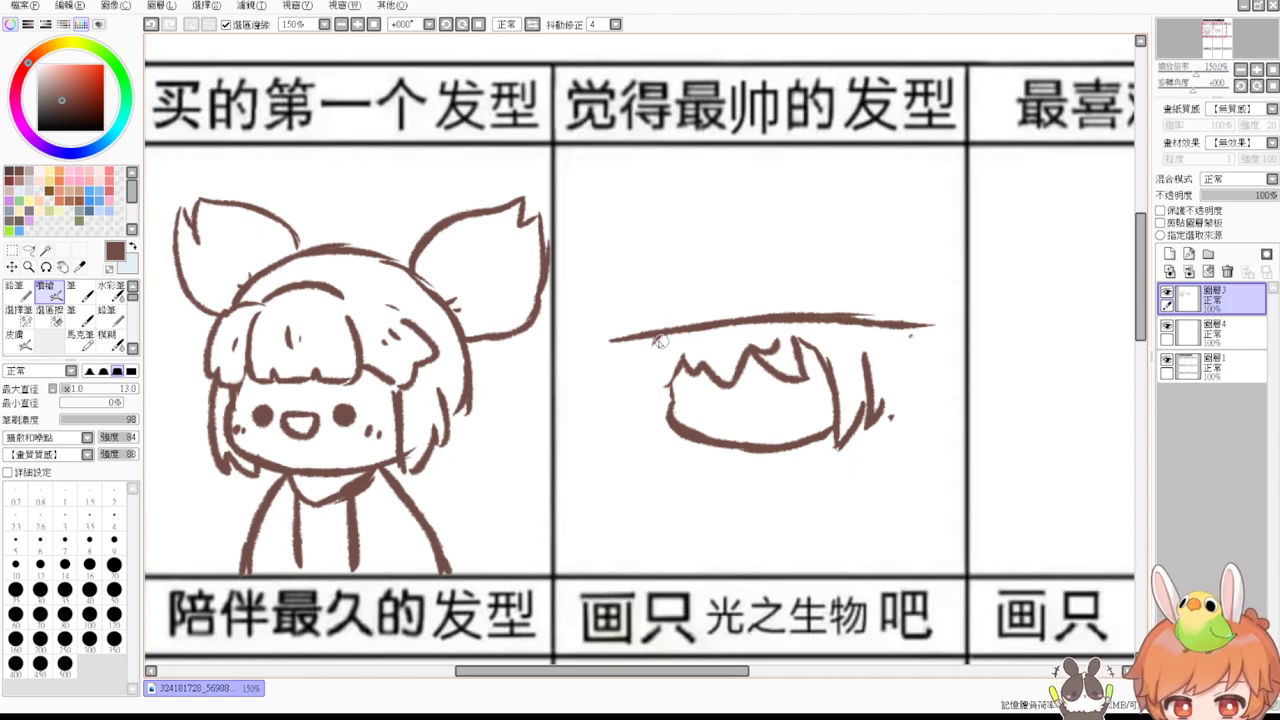
drag(656, 385, 655, 422)
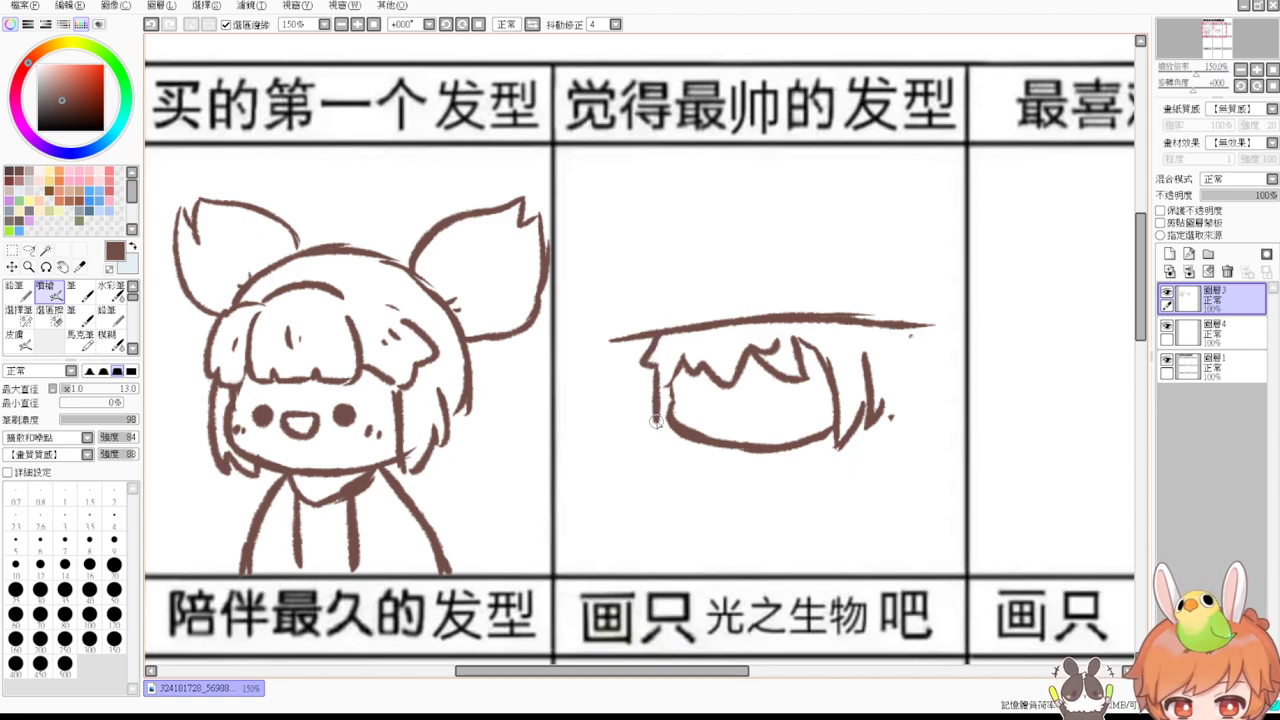
key(e)
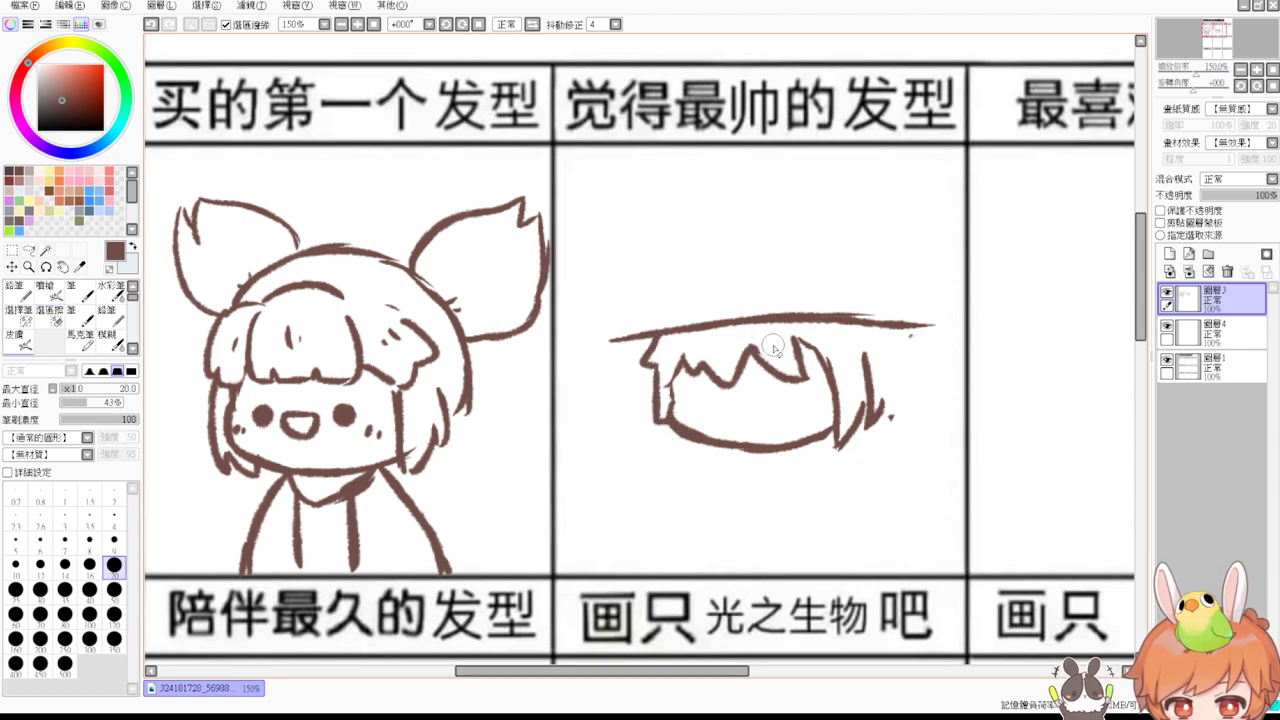
mouse_move(869, 352)
mouse_down()
mouse_move(869, 410)
mouse_move(888, 382)
mouse_up()
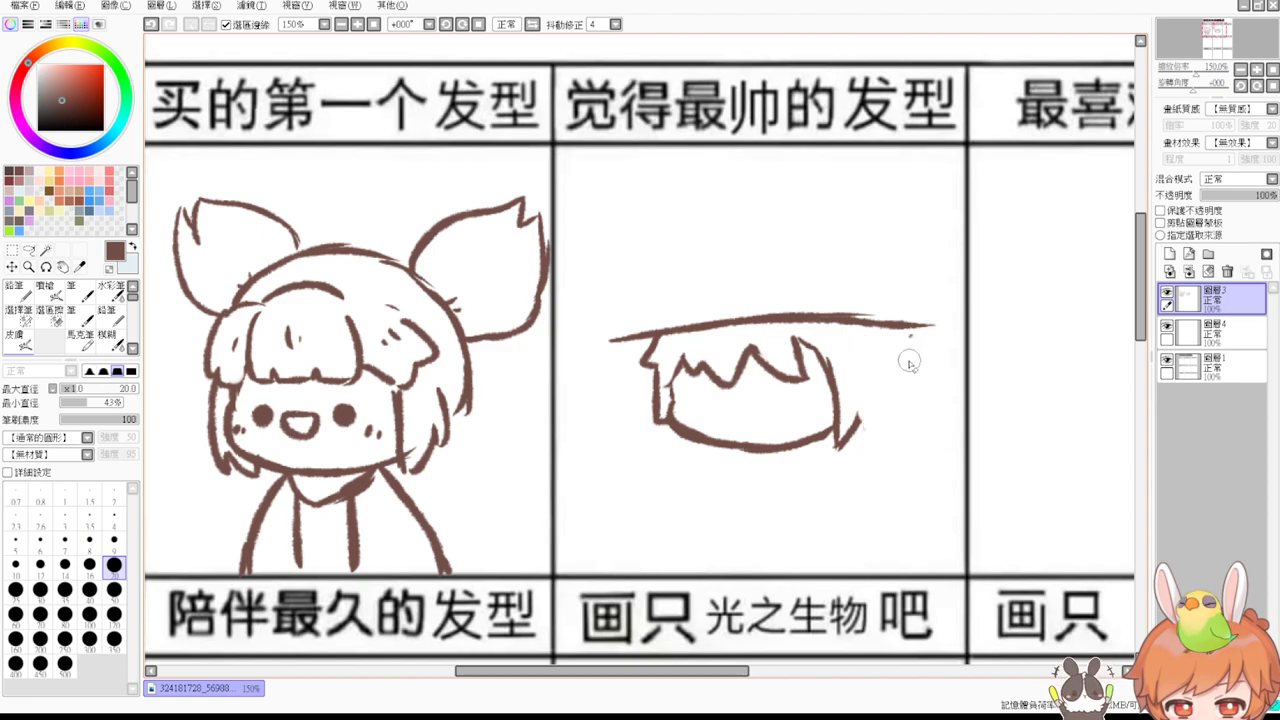
key(v)
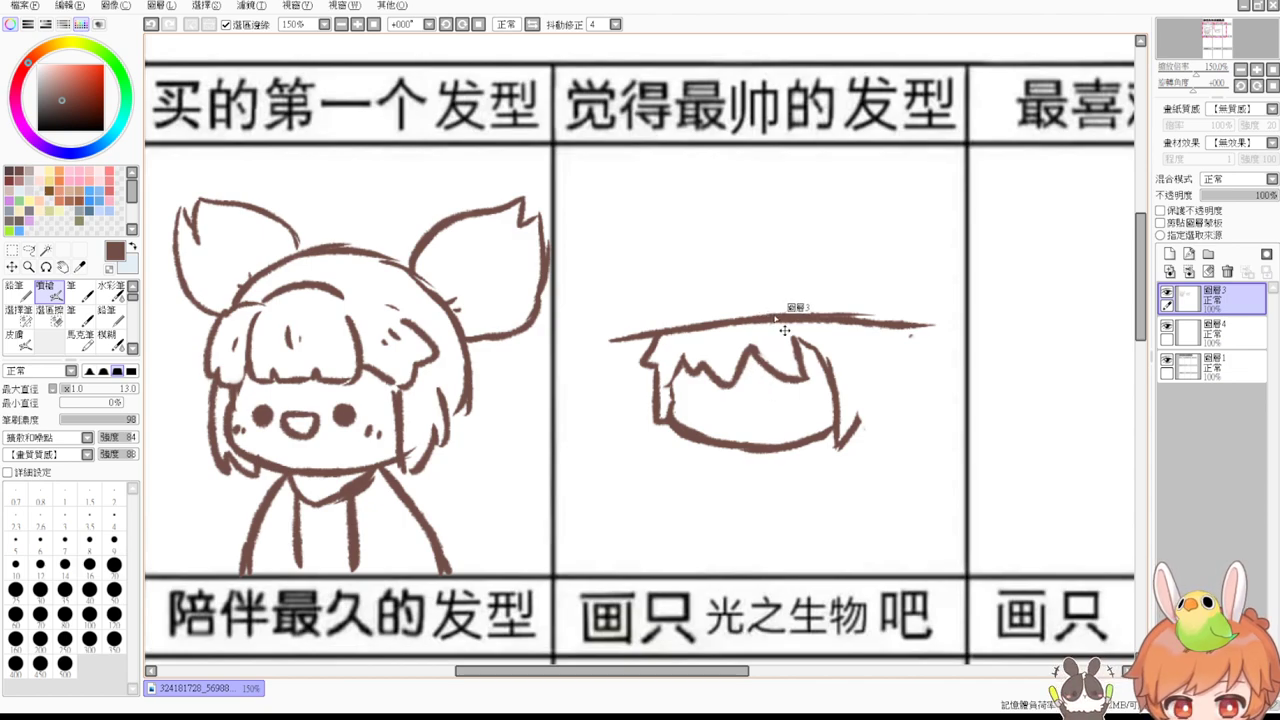
Clear the unfinished hat-and-fringe sketch from the 觉得最帅的发型 cell using a rectangular selection, with the canvas unrotated.
mouse_move(775, 318)
mouse_down()
mouse_move(761, 324)
mouse_move(773, 310)
mouse_move(780, 327)
mouse_up()
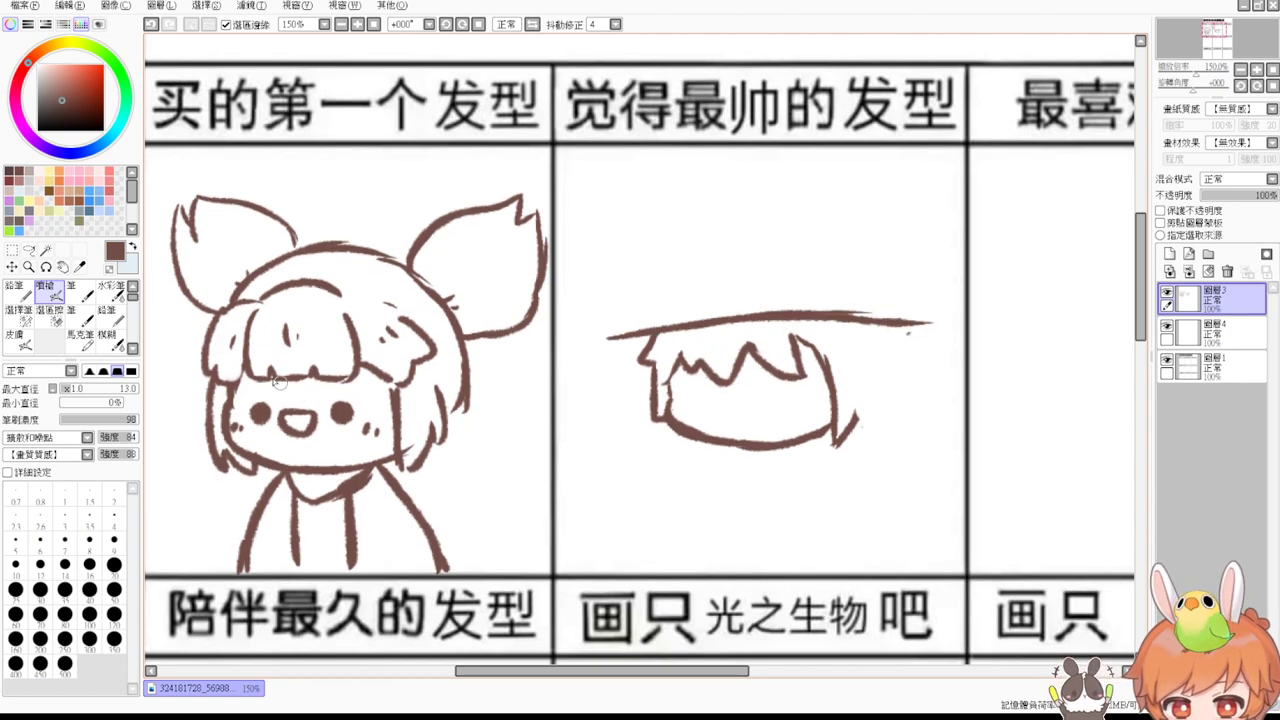
click(12, 250)
drag(581, 237, 937, 482)
key(Delete)
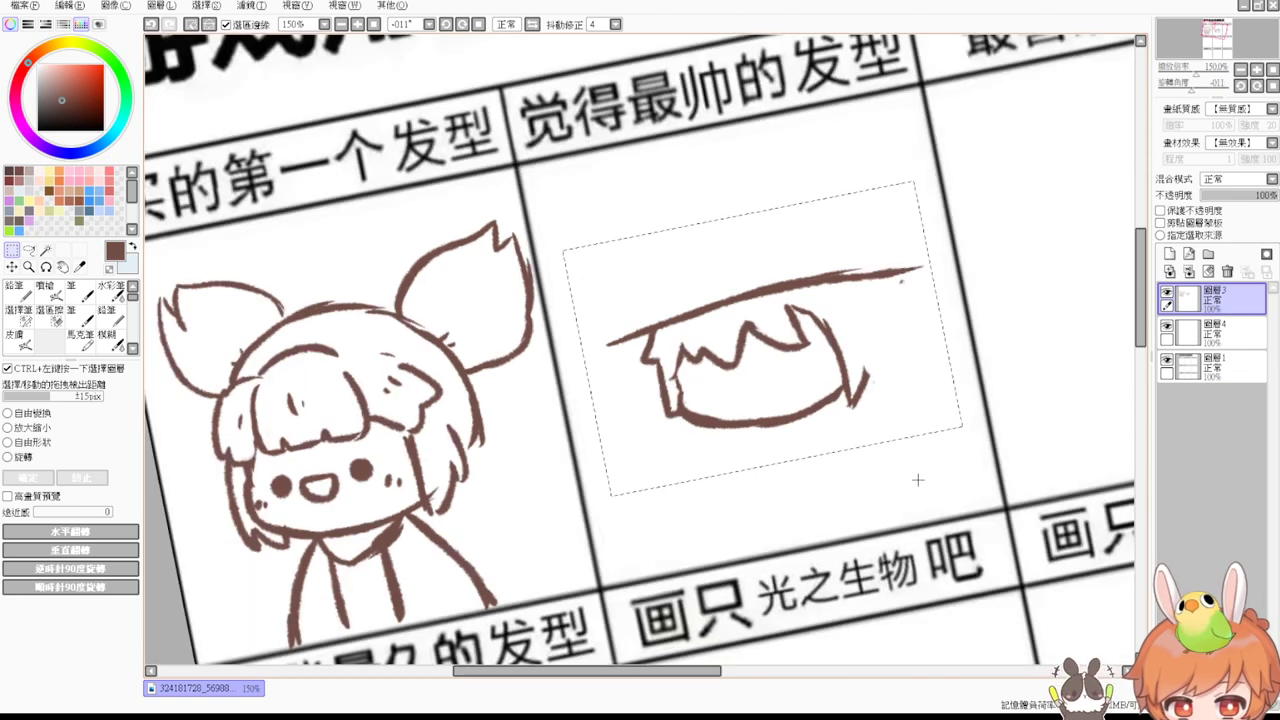
key(ctrl+d)
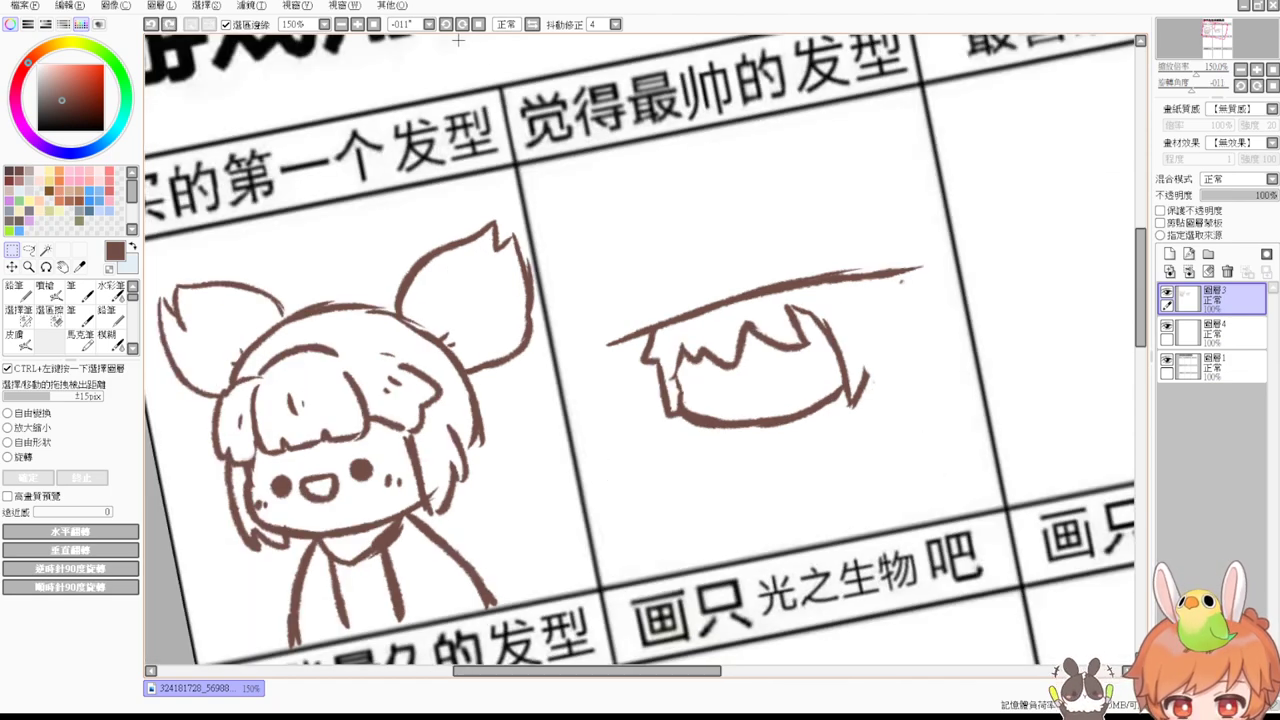
key(Home)
mouse_move(577, 257)
mouse_down()
mouse_move(820, 406)
mouse_move(951, 508)
mouse_up()
key(Delete)
key(ctrl+d)
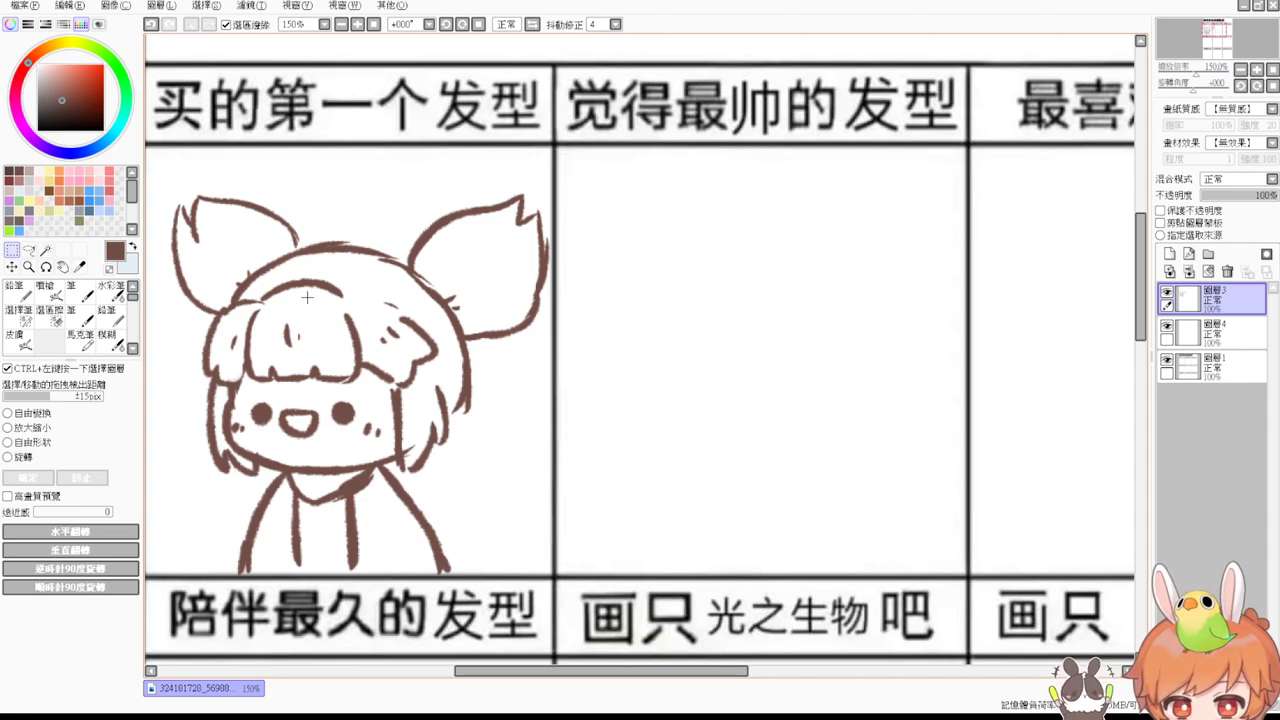
Copy the eared chibi character from the neighbouring cell onto a new layer and move the copy into the 觉得最帅的发型 cell.
mouse_move(166, 162)
mouse_down()
mouse_move(434, 392)
mouse_move(562, 540)
mouse_move(551, 585)
mouse_up()
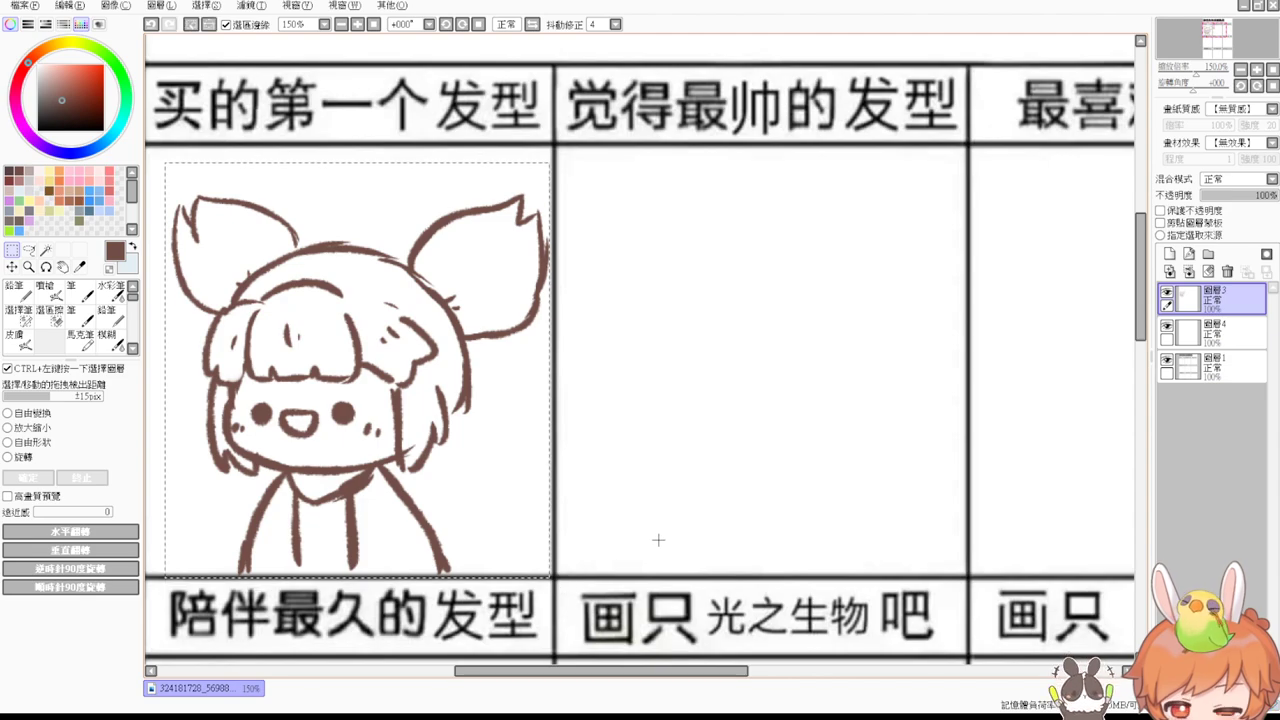
key(ctrl+c)
key(ctrl+v)
key(ctrl+d)
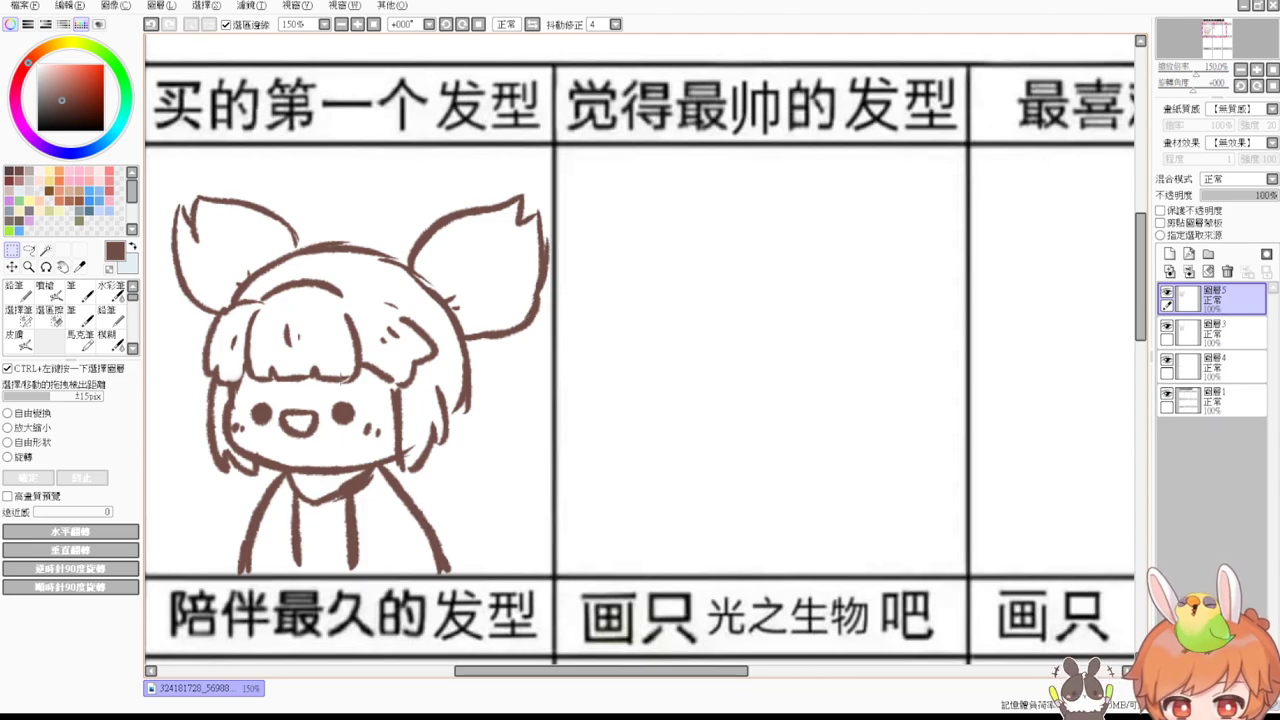
mouse_move(368, 380)
mouse_down()
mouse_move(783, 353)
mouse_move(802, 378)
mouse_move(776, 380)
mouse_up()
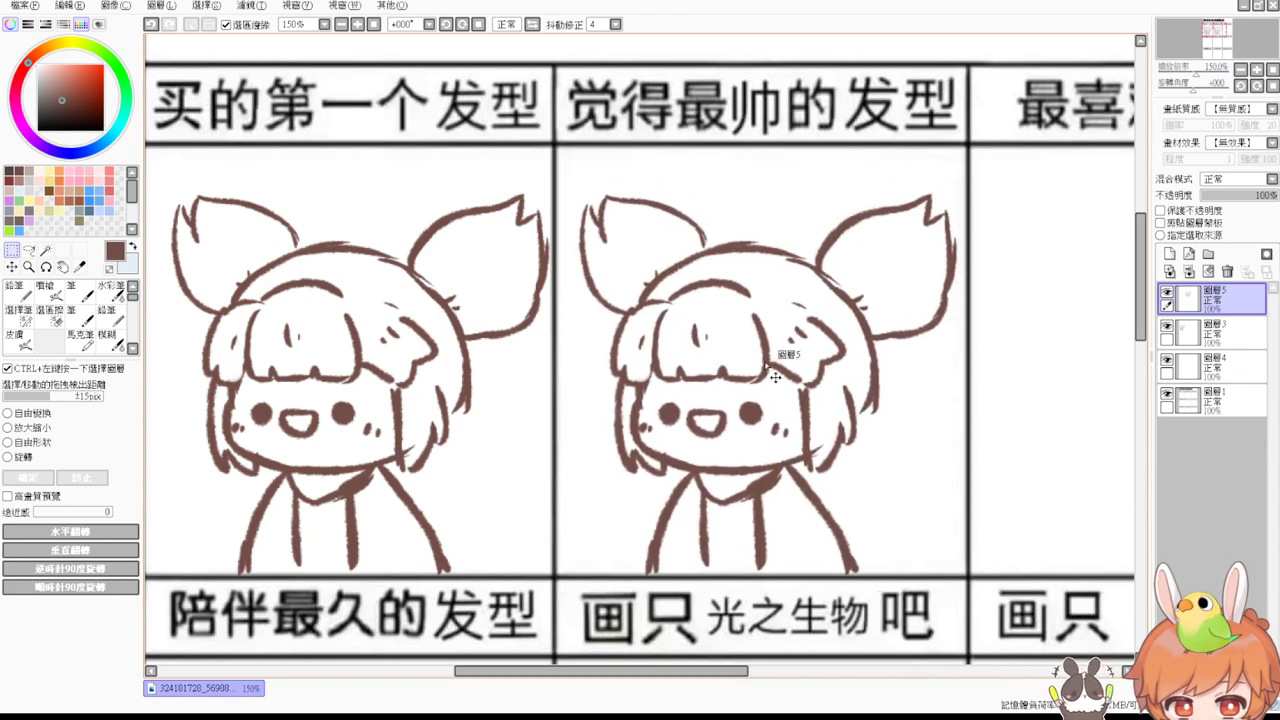
Erase the copied character's ears and the top of the head down to just above the fringe.
key(e)
mouse_move(620, 213)
mouse_down()
mouse_move(630, 182)
mouse_move(659, 180)
mouse_move(703, 225)
mouse_move(600, 265)
mouse_move(595, 251)
mouse_move(636, 290)
mouse_move(684, 256)
mouse_move(790, 232)
mouse_move(769, 284)
mouse_move(803, 277)
mouse_move(865, 237)
mouse_move(904, 184)
mouse_move(904, 270)
mouse_move(930, 264)
mouse_move(939, 227)
mouse_move(945, 270)
mouse_move(924, 330)
mouse_move(860, 290)
mouse_move(839, 311)
mouse_move(859, 329)
mouse_move(812, 291)
mouse_move(704, 284)
mouse_move(690, 298)
mouse_move(749, 306)
mouse_move(632, 320)
mouse_move(853, 315)
mouse_move(653, 320)
mouse_move(732, 322)
mouse_move(680, 335)
mouse_up()
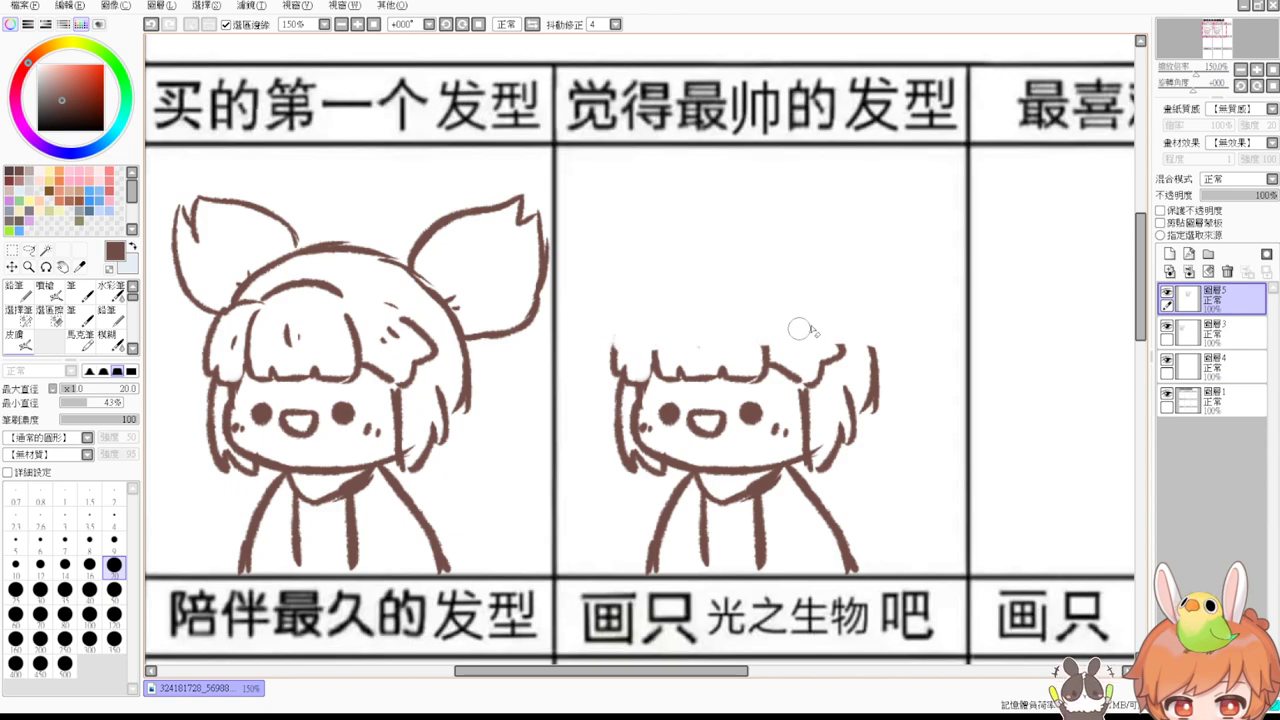
key(m)
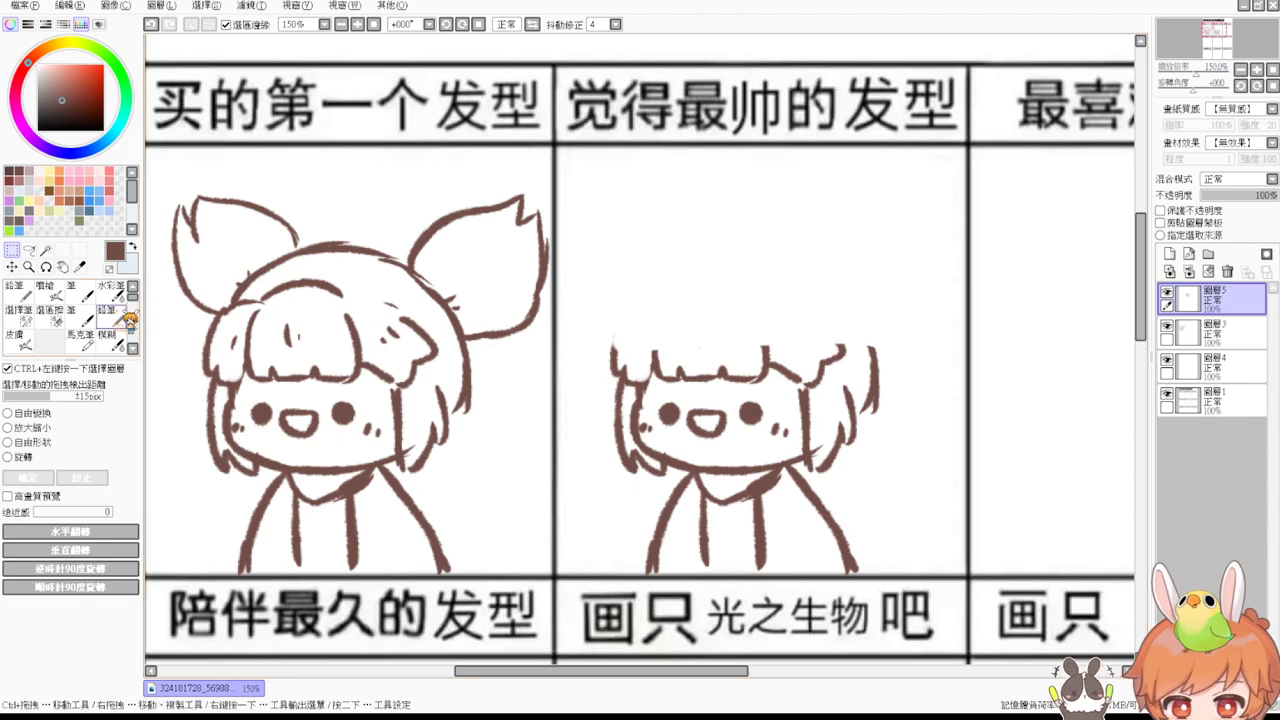
Draw a wide, gently arched hat brim across the copied character's head with the 噴槍 brush, extending past the hair on both sides.
click(56, 294)
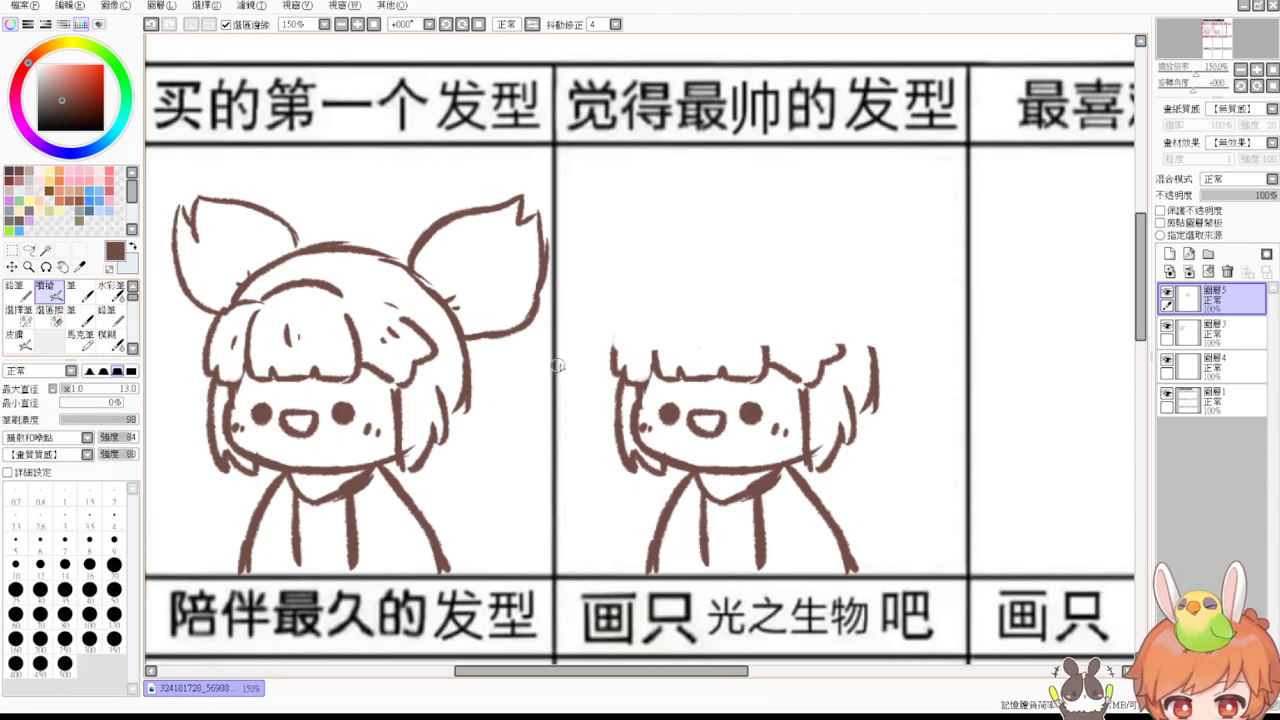
drag(580, 356, 952, 345)
key(ctrl+z)
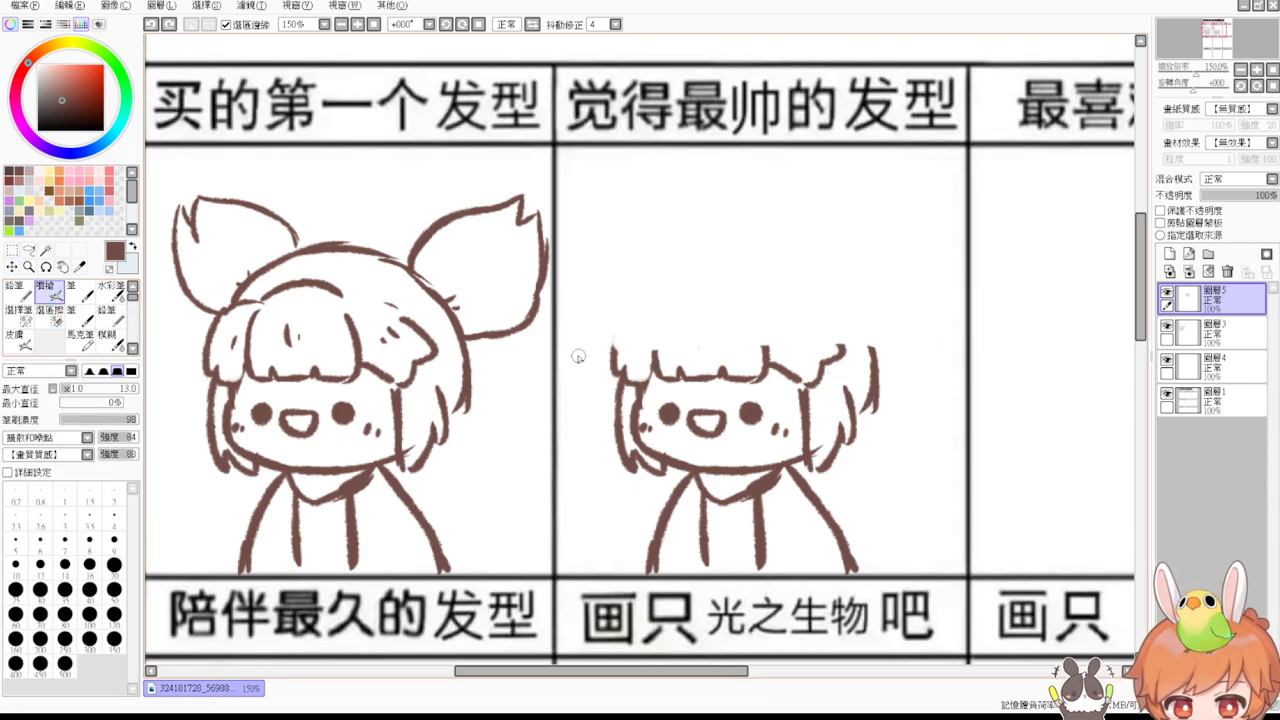
mouse_move(576, 356)
mouse_down()
mouse_move(764, 336)
mouse_move(914, 353)
mouse_up()
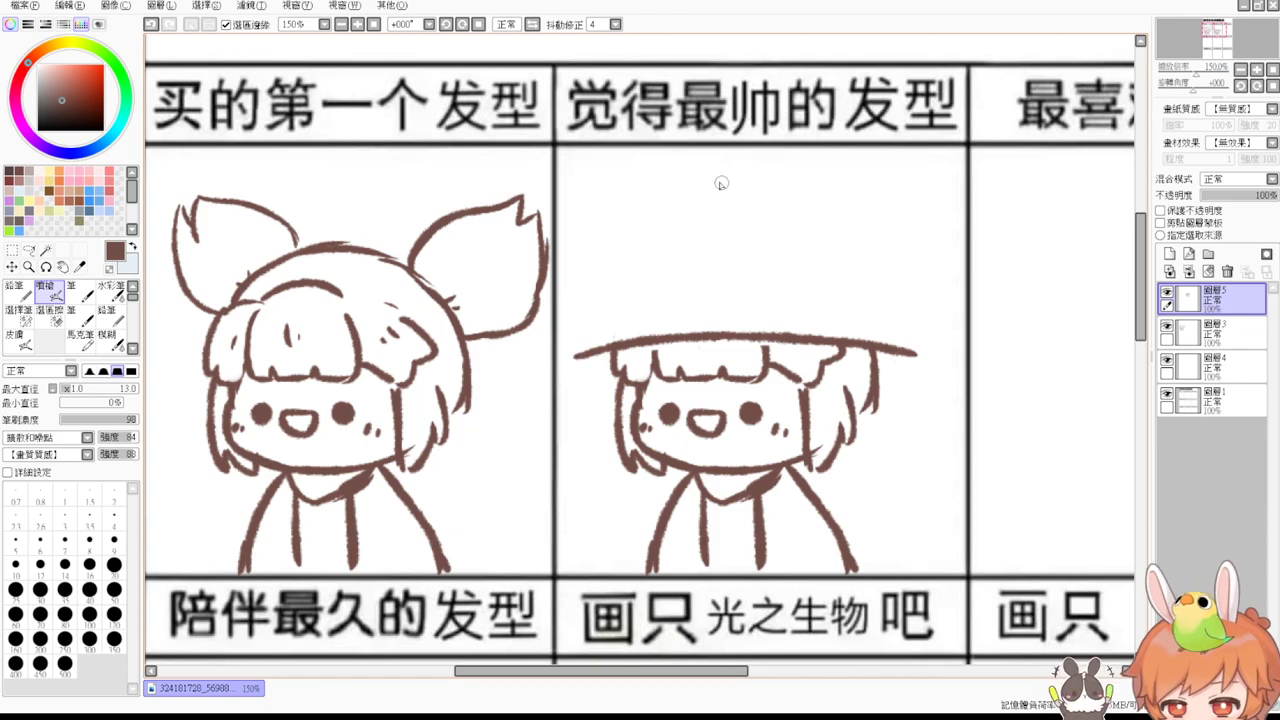
mouse_move(670, 157)
mouse_down()
mouse_move(649, 205)
mouse_move(680, 240)
mouse_up()
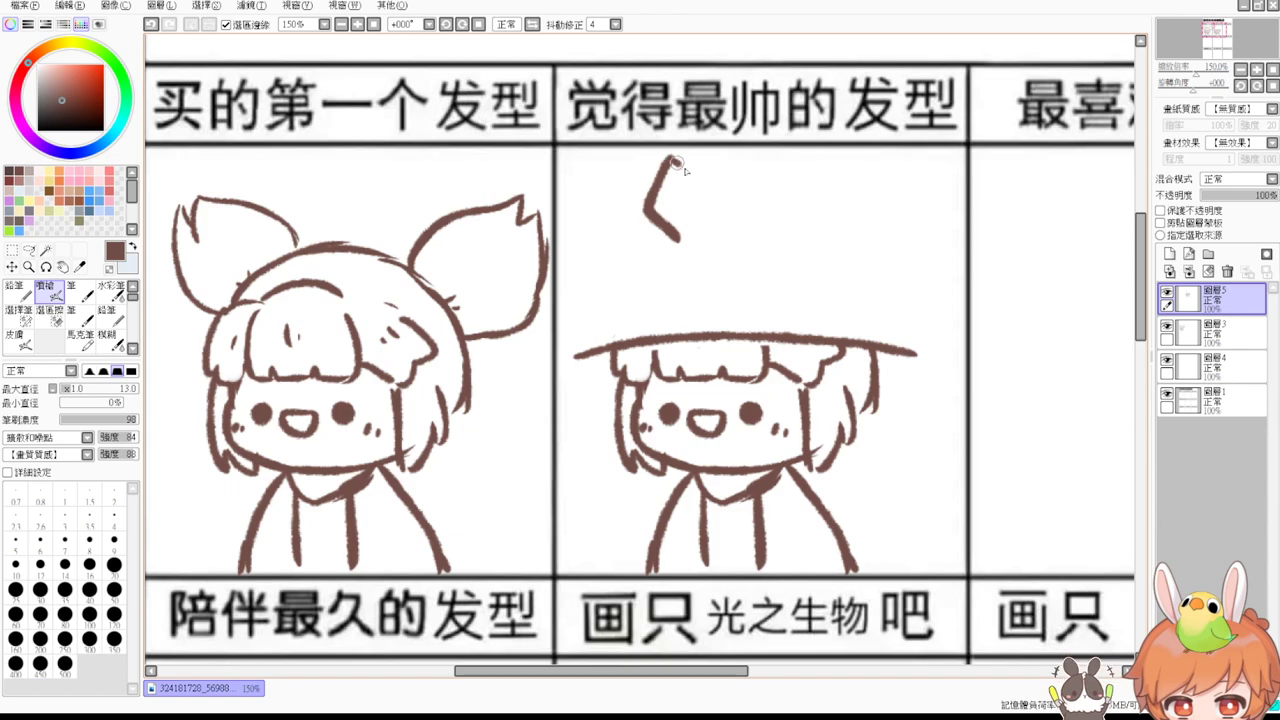
mouse_move(670, 157)
mouse_down()
mouse_move(698, 176)
mouse_move(684, 181)
mouse_move(687, 205)
mouse_move(755, 230)
mouse_up()
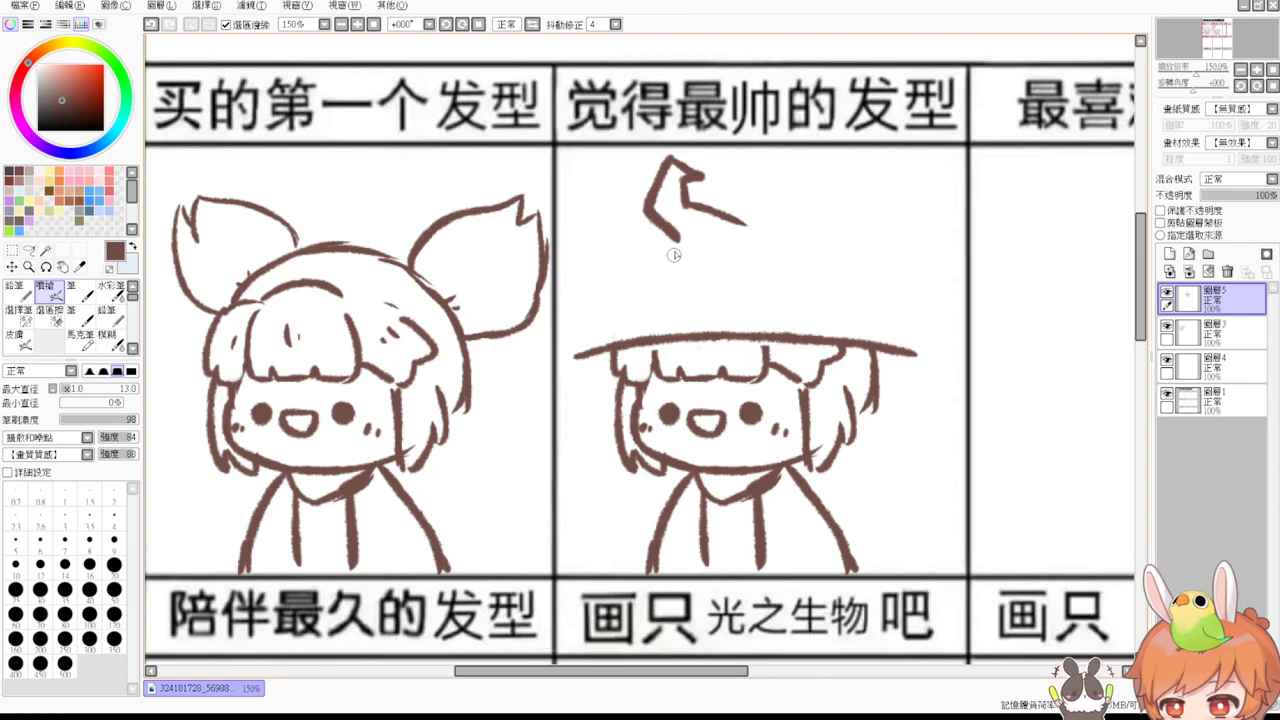
mouse_move(674, 236)
mouse_down()
mouse_move(604, 314)
mouse_move(637, 293)
mouse_move(580, 340)
mouse_up()
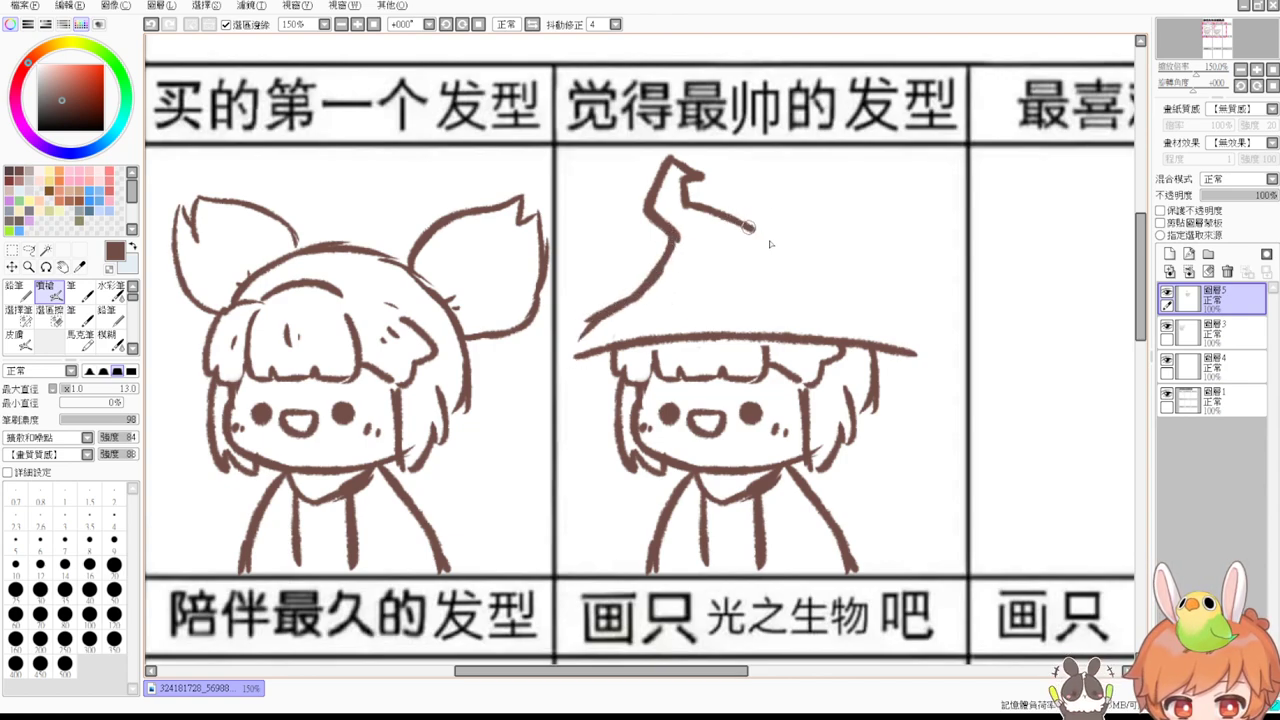
drag(748, 227, 797, 271)
key(ctrl+z)
key(ctrl+z)
key(ctrl+z)
key(ctrl+z)
key(ctrl+z)
key(ctrl+z)
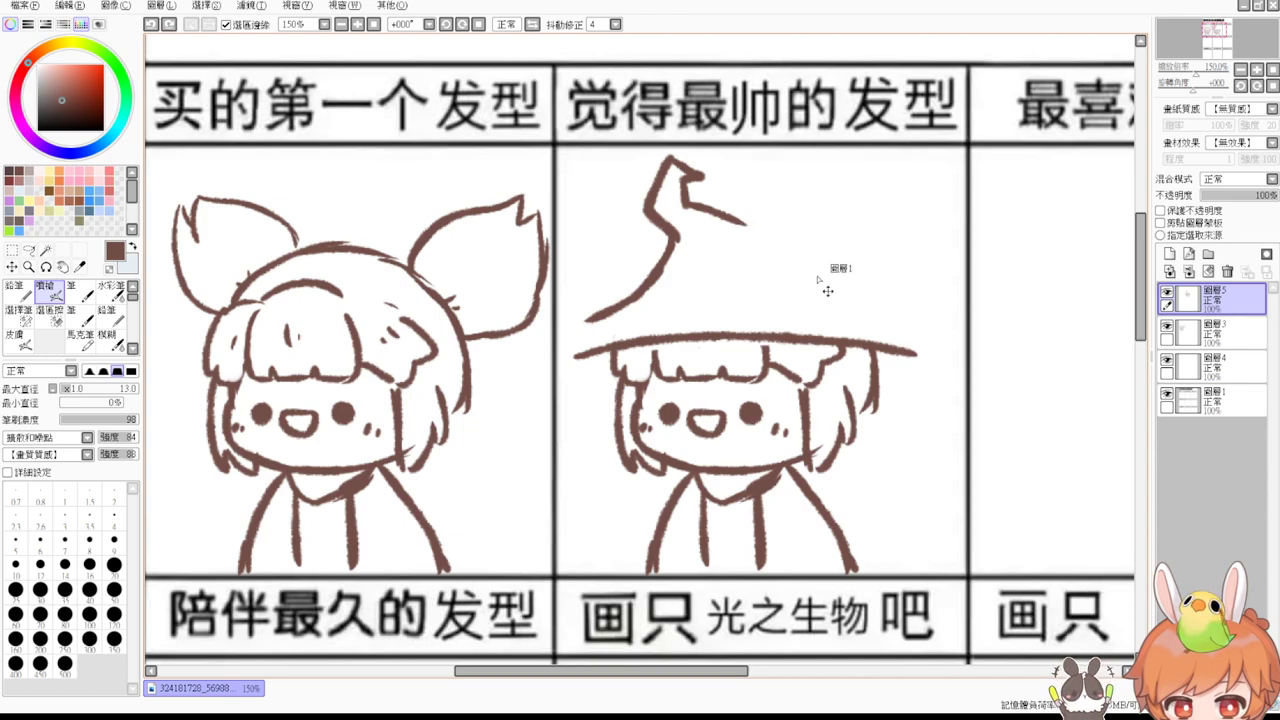
key(ctrl+z)
key(ctrl+z)
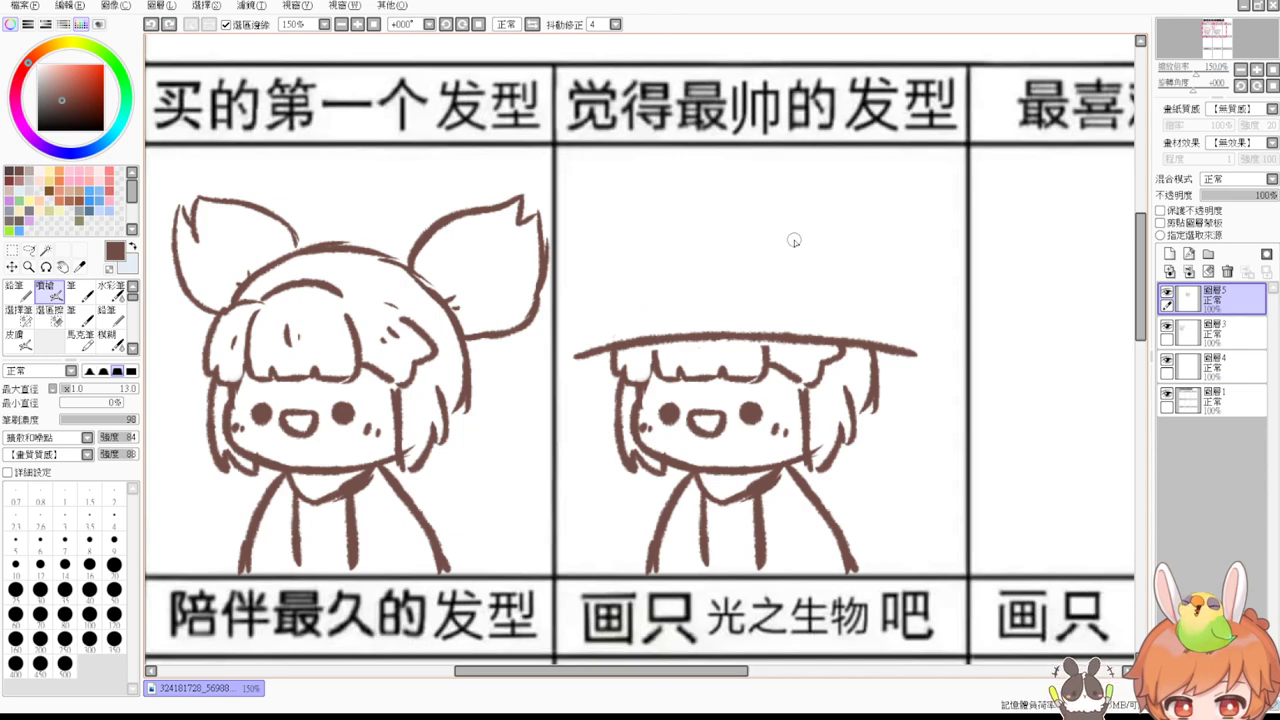
drag(649, 249, 564, 315)
key(ctrl+z)
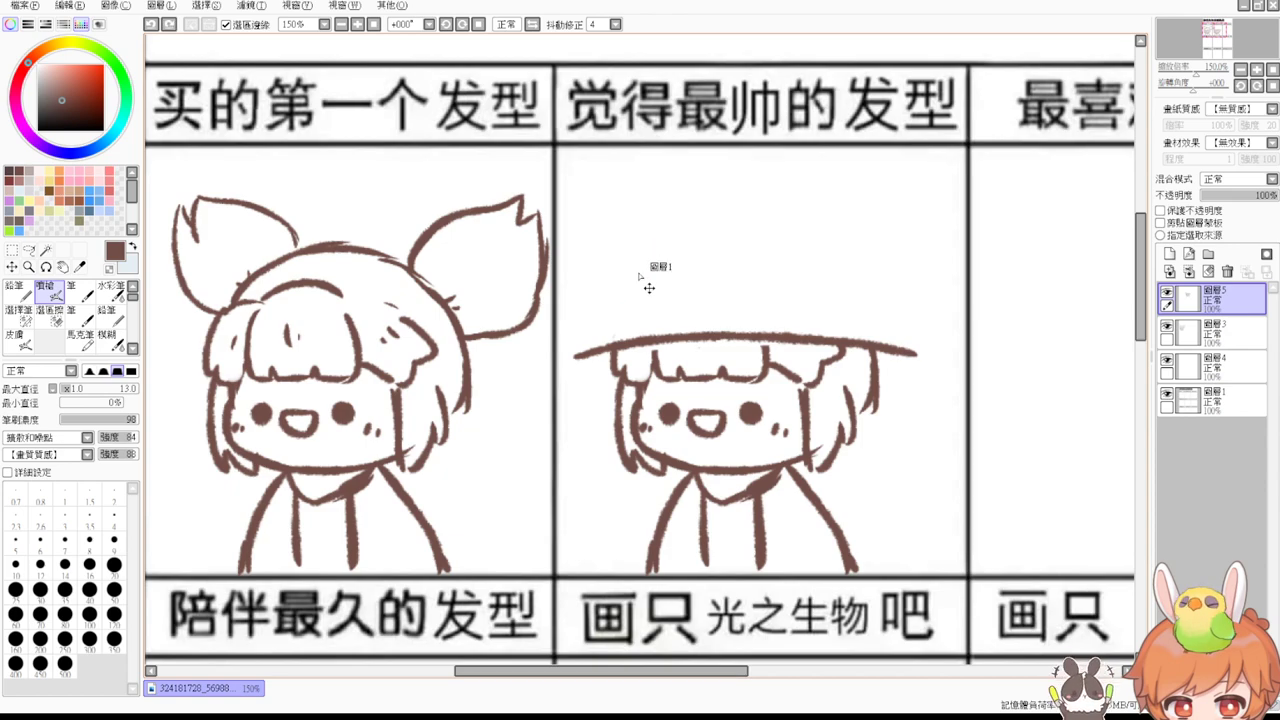
mouse_move(673, 238)
mouse_down()
mouse_move(580, 300)
mouse_move(648, 265)
mouse_move(550, 345)
mouse_up()
key(ctrl+z)
key(ctrl+z)
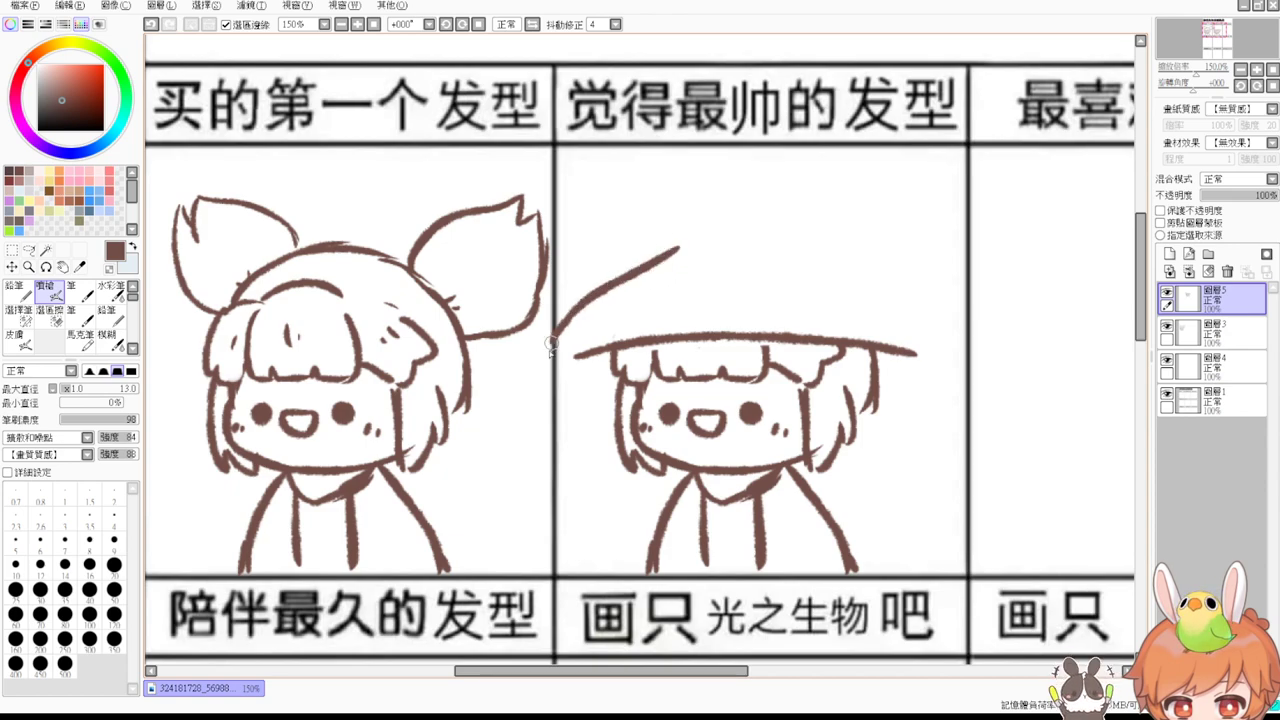
key(ctrl+z)
key(ctrl+z)
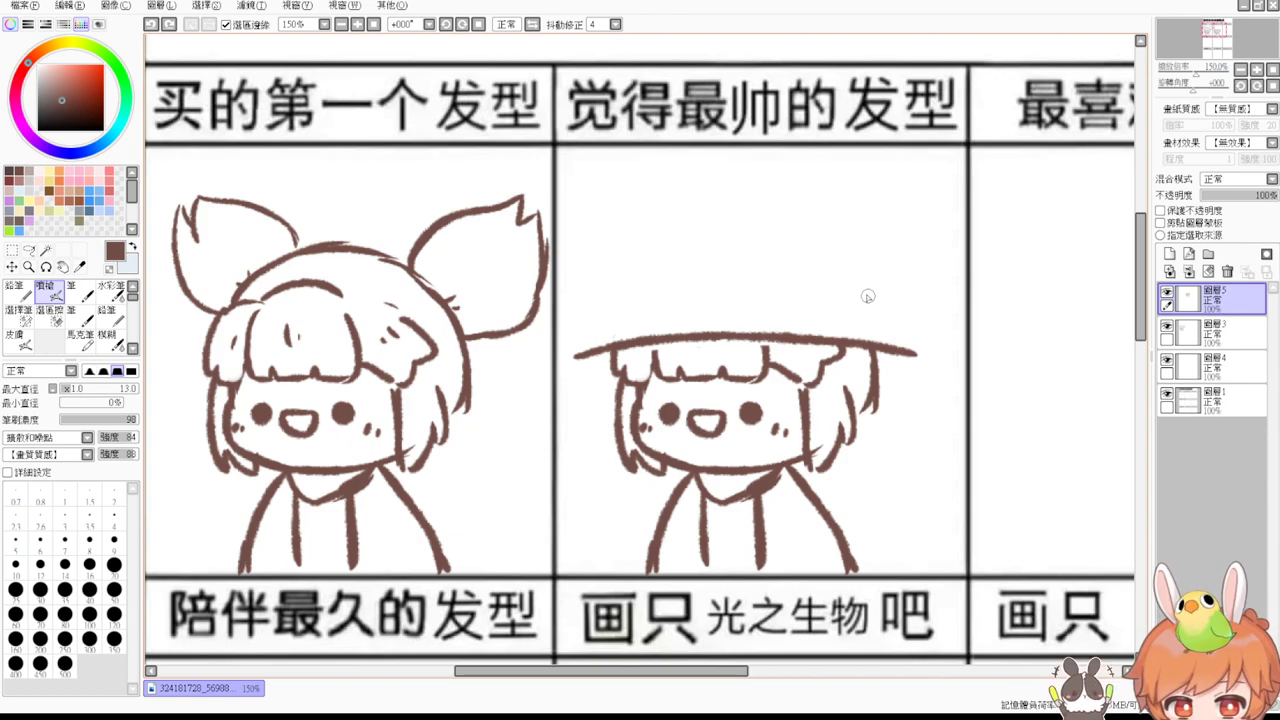
Draw sloping upper edges at both ends of the hat brim, meeting its lower line at the cell's side borders.
drag(866, 293, 934, 314)
key(ctrl+z)
mouse_move(862, 296)
mouse_down()
mouse_move(935, 315)
mouse_move(969, 356)
mouse_up()
drag(632, 285, 558, 360)
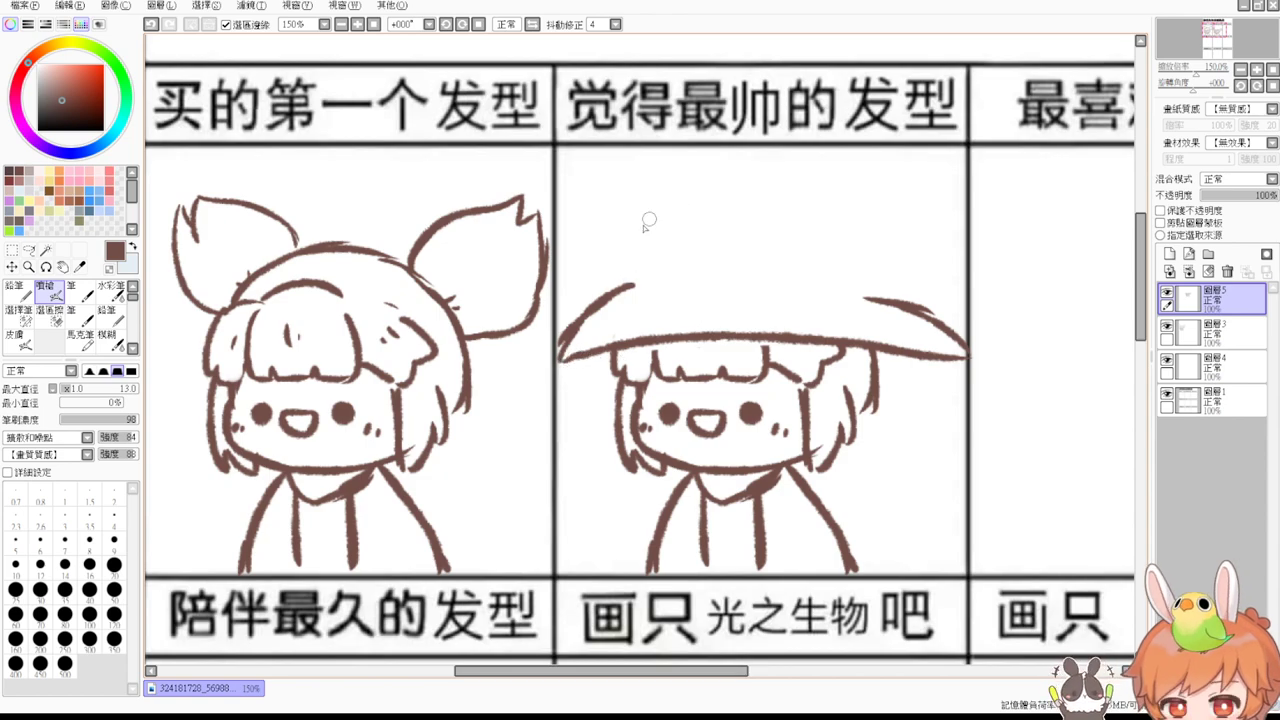
Draw the witch hat's crown rising from the brim, peaking near the cell's upper border and ending in a curled, bent tip.
mouse_move(634, 286)
mouse_down()
mouse_move(659, 216)
mouse_move(725, 176)
mouse_move(712, 187)
mouse_move(783, 156)
mouse_move(838, 190)
mouse_up()
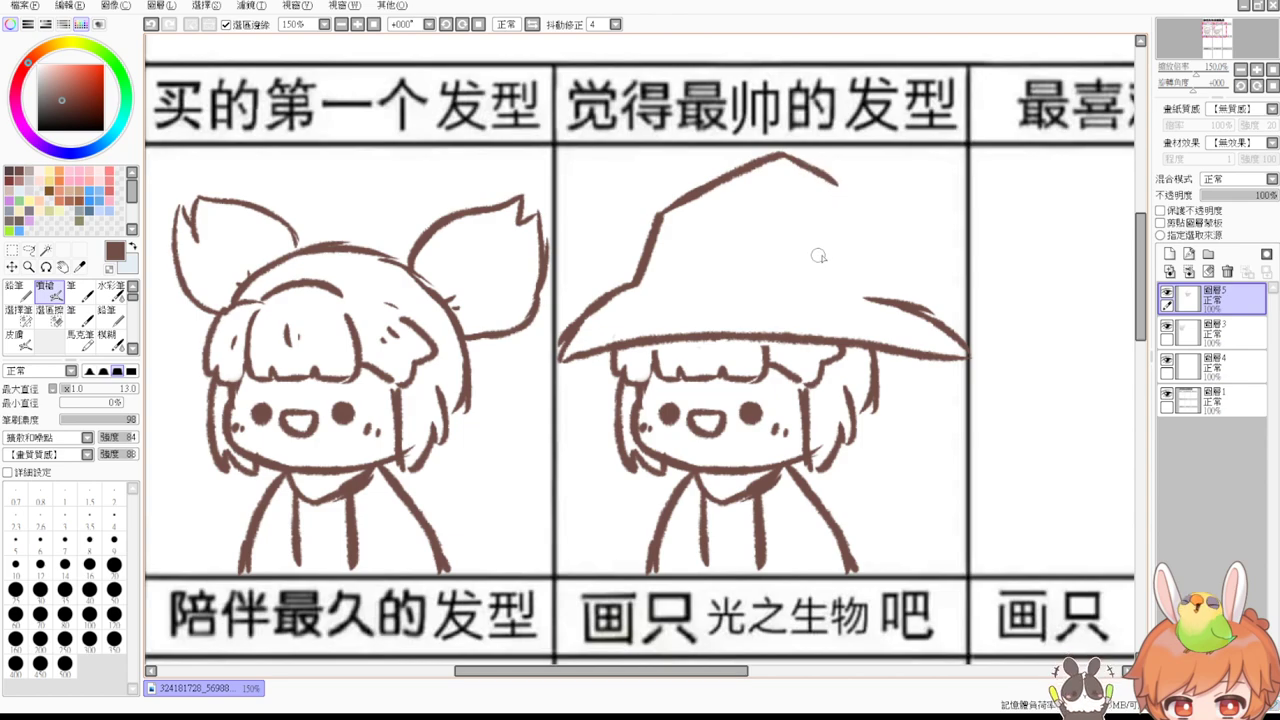
mouse_move(794, 235)
mouse_down()
mouse_move(811, 270)
mouse_move(886, 290)
mouse_up()
drag(806, 268, 941, 320)
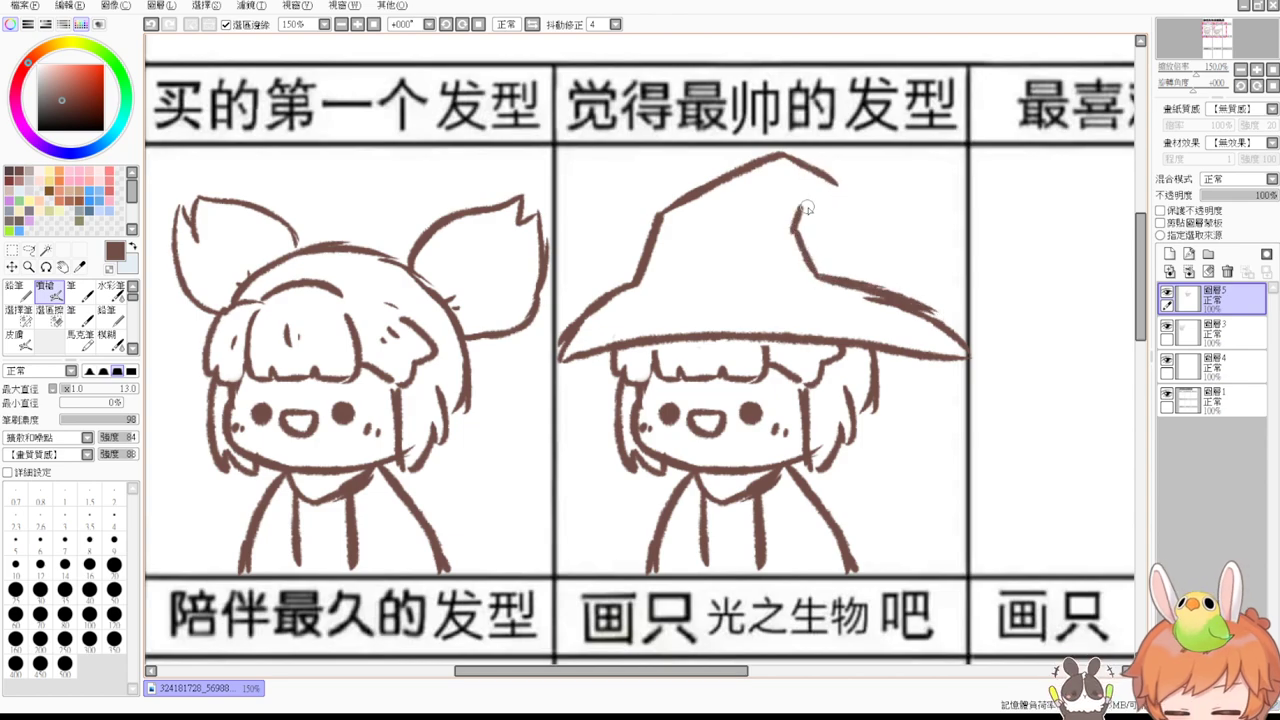
mouse_move(800, 207)
mouse_down()
mouse_move(852, 200)
mouse_move(836, 224)
mouse_up()
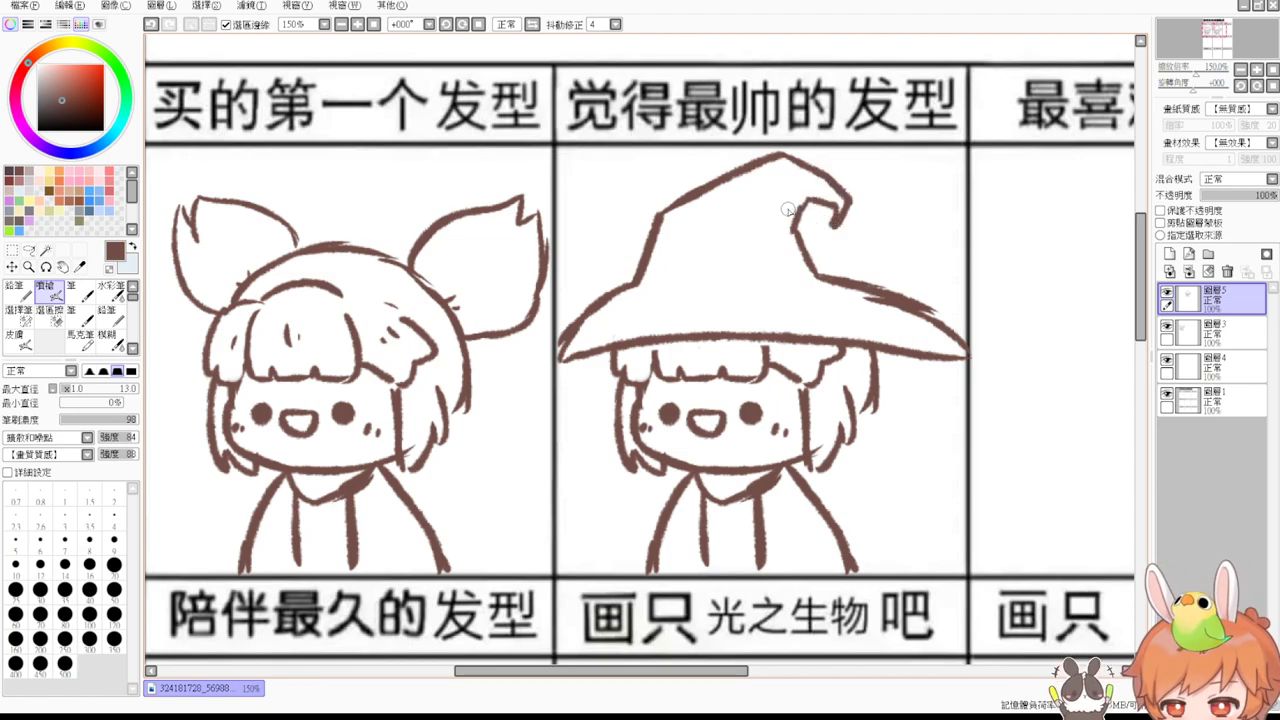
drag(643, 265, 802, 248)
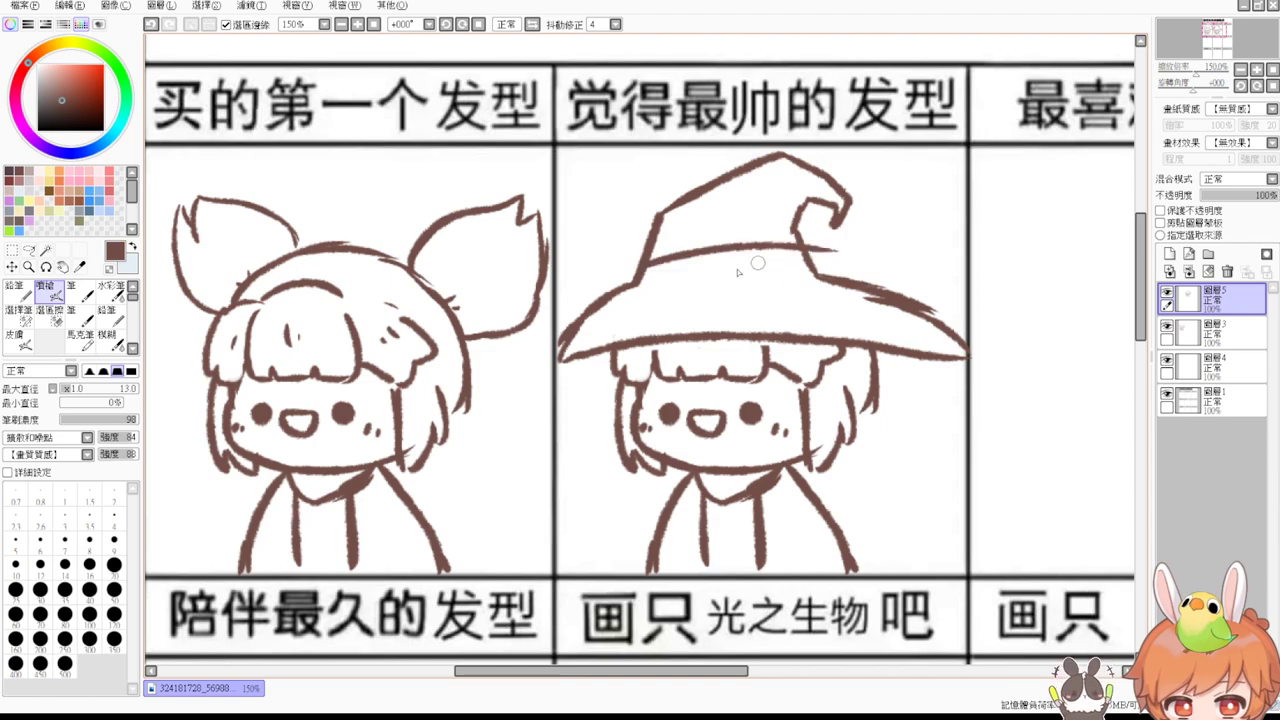
key(ctrl+z)
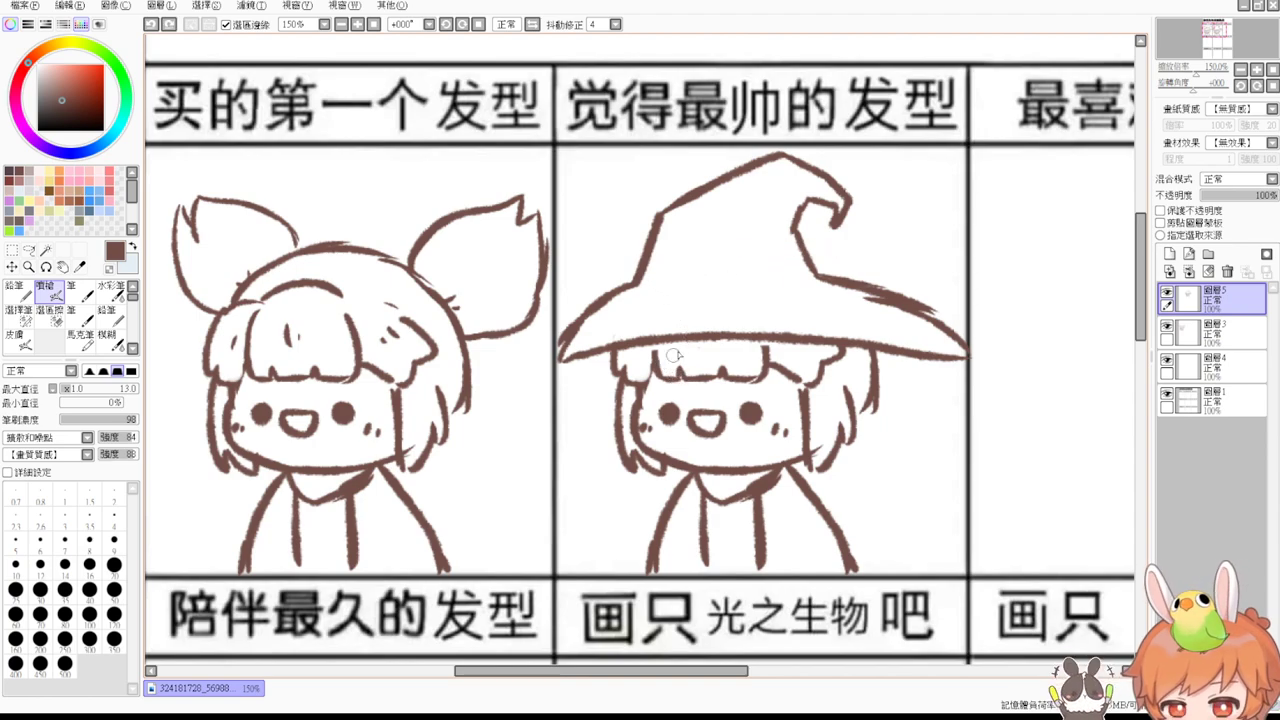
Replace the straight fringe under the hat with a jagged zigzag one and redraw the right side hair as spiky tufts.
key(e)
mouse_move(672, 350)
mouse_down()
mouse_move(643, 379)
mouse_move(677, 368)
mouse_move(716, 385)
mouse_move(760, 353)
mouse_move(765, 363)
mouse_move(741, 373)
mouse_move(842, 359)
mouse_up()
key(b)
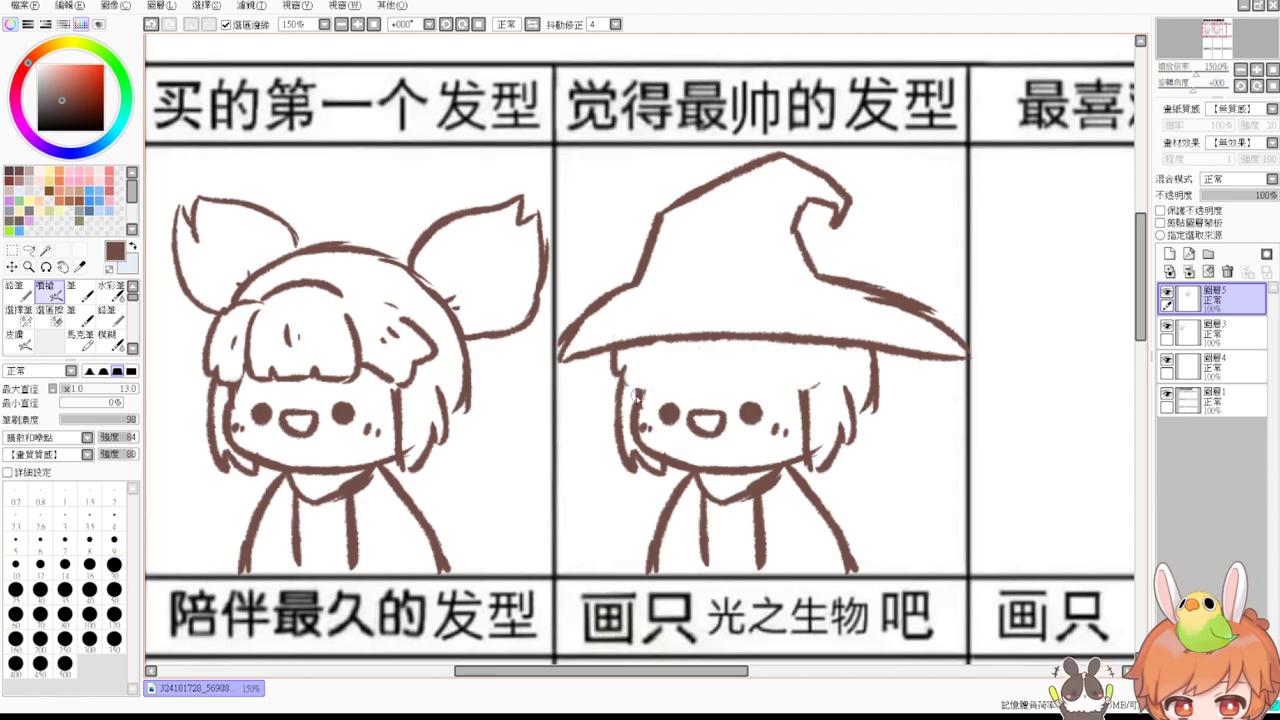
mouse_move(635, 395)
mouse_down()
mouse_move(668, 375)
mouse_move(671, 409)
mouse_move(708, 372)
mouse_move(738, 381)
mouse_move(771, 367)
mouse_move(806, 396)
mouse_up()
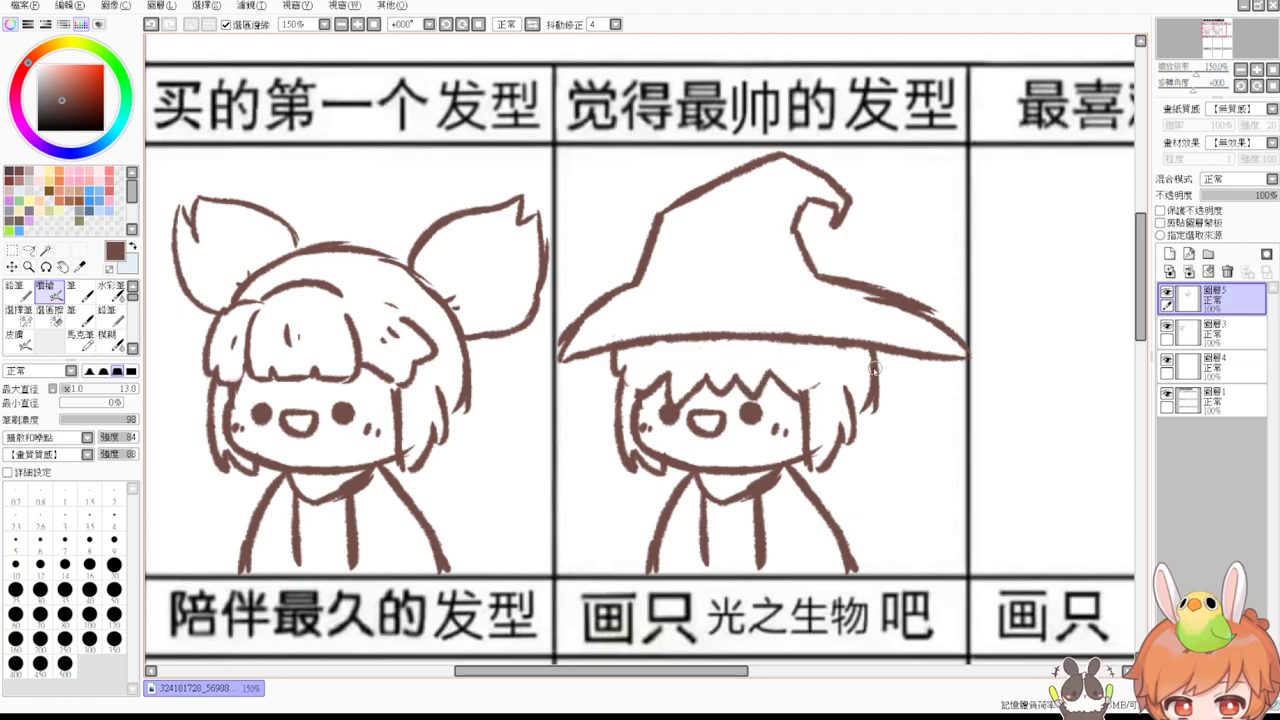
key(e)
mouse_move(876, 362)
mouse_down()
mouse_move(874, 410)
mouse_move(889, 380)
mouse_move(876, 428)
mouse_up()
key(b)
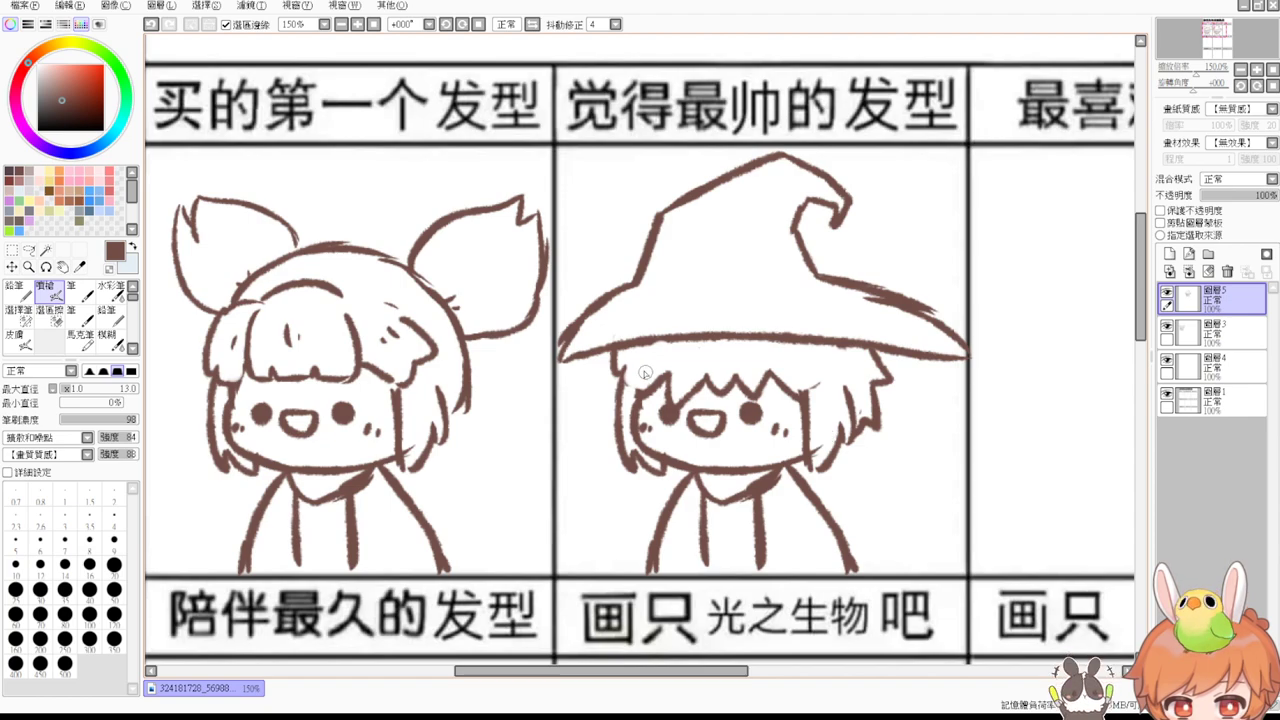
Reshape the brim's left tip and draw underside lines from both brim tips to the hair.
key(e)
mouse_move(617, 298)
mouse_down()
mouse_move(578, 325)
mouse_move(617, 290)
mouse_move(568, 318)
mouse_up()
key(v)
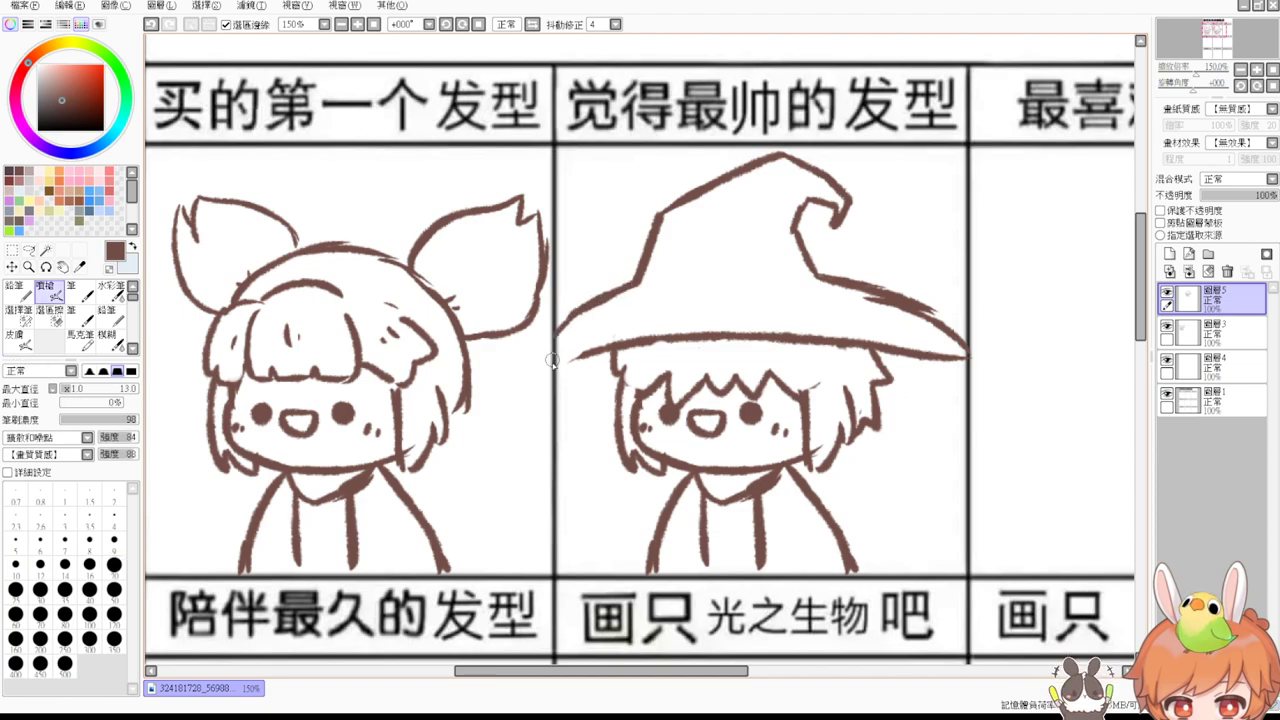
mouse_move(566, 369)
mouse_down()
mouse_move(620, 346)
mouse_move(622, 371)
mouse_up()
key(ctrl+z)
key(ctrl+z)
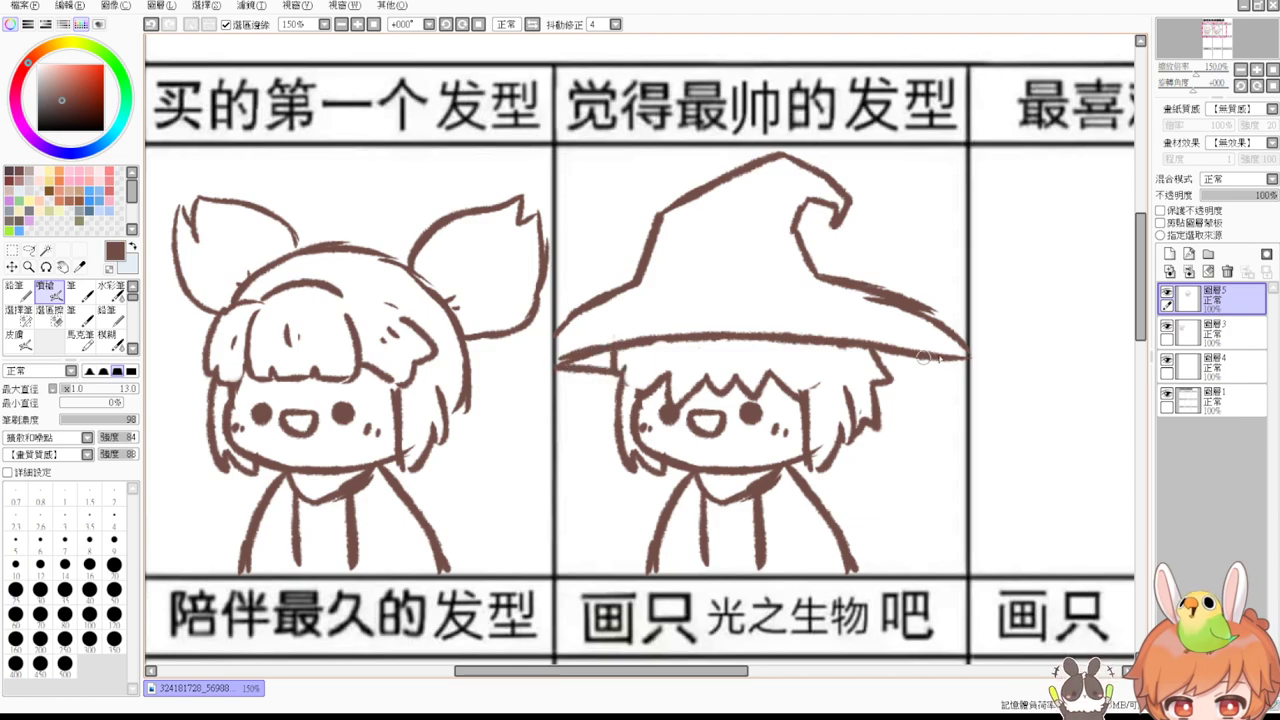
drag(875, 365, 944, 357)
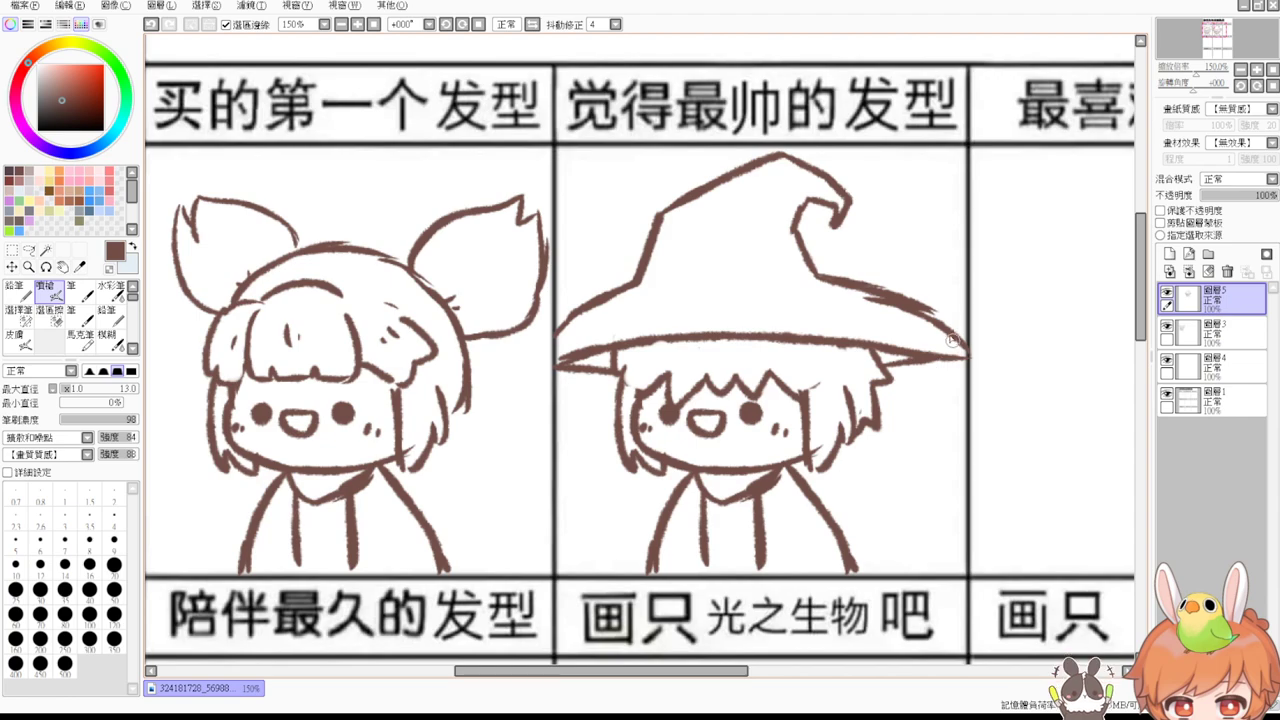
Erase the doubled stroke on the brim's right upper edge and redraw it as one sloping line.
key(e)
drag(862, 299, 943, 312)
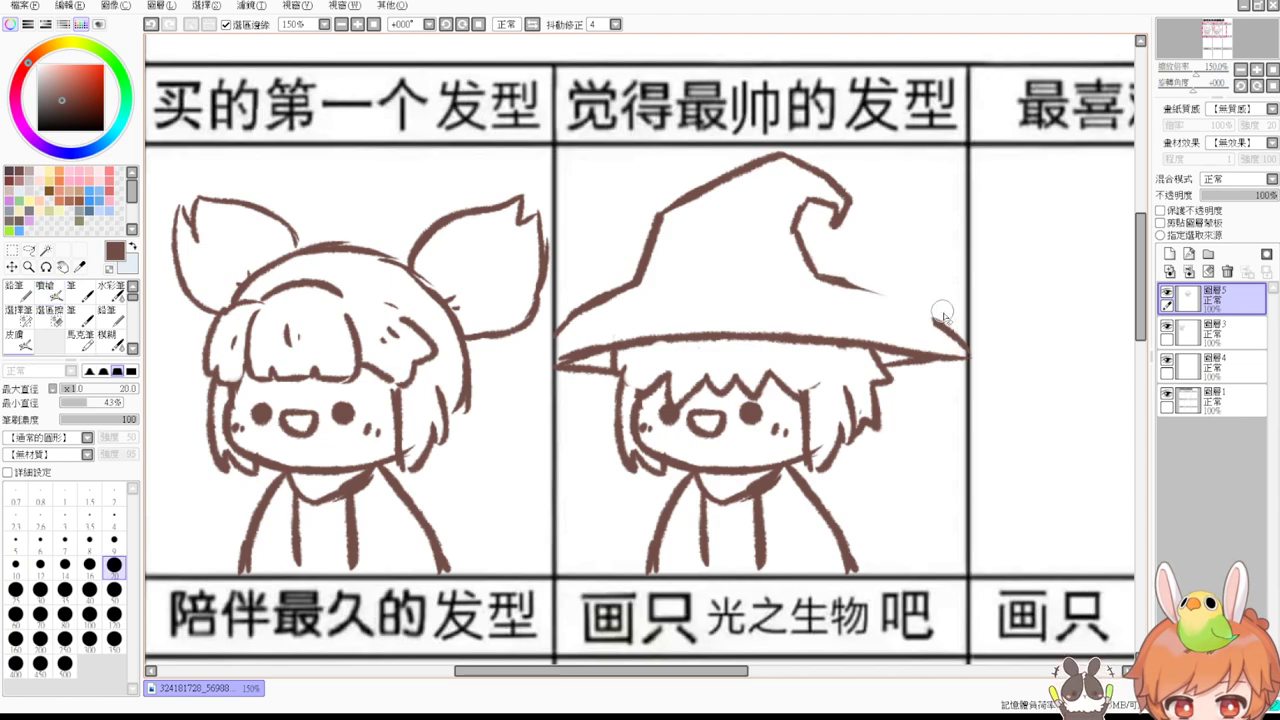
key(b)
drag(826, 279, 955, 329)
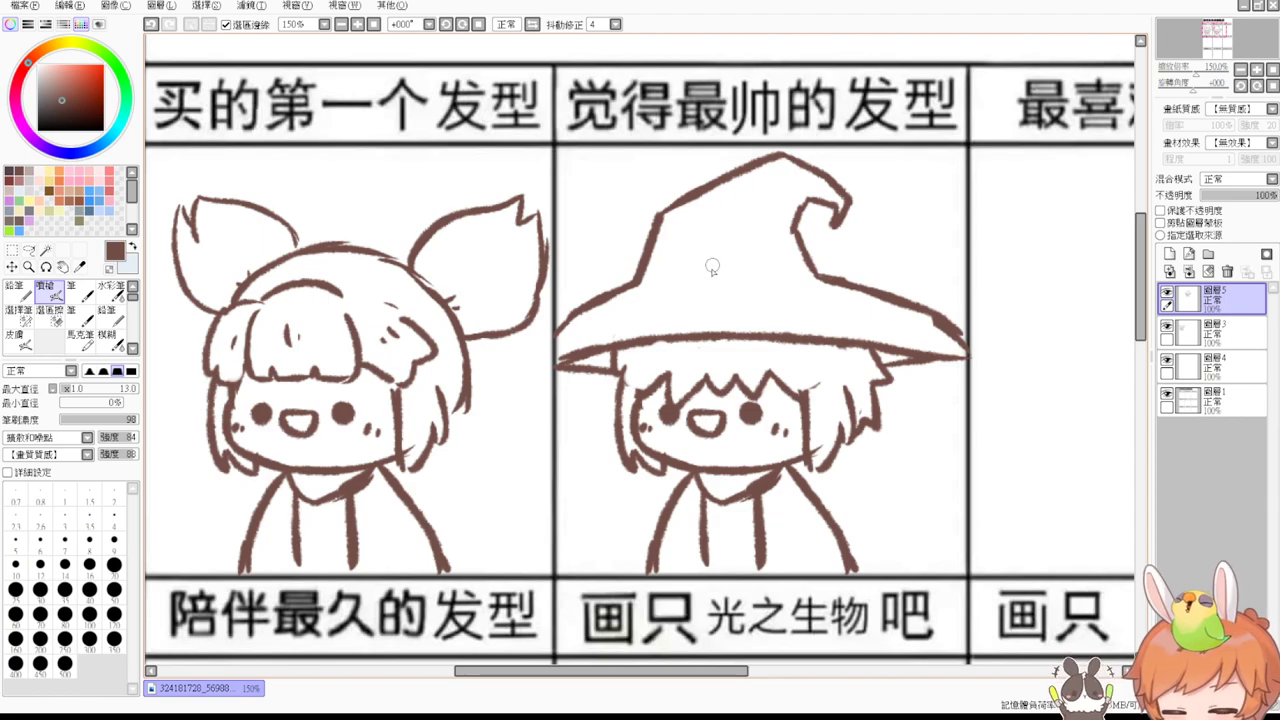
Draw a small cat-head ornament with two dot eyes on the hat's front and a curved hatband on both sides of it.
mouse_move(688, 253)
mouse_down()
mouse_move(680, 284)
mouse_move(698, 292)
mouse_up()
key(ctrl+z)
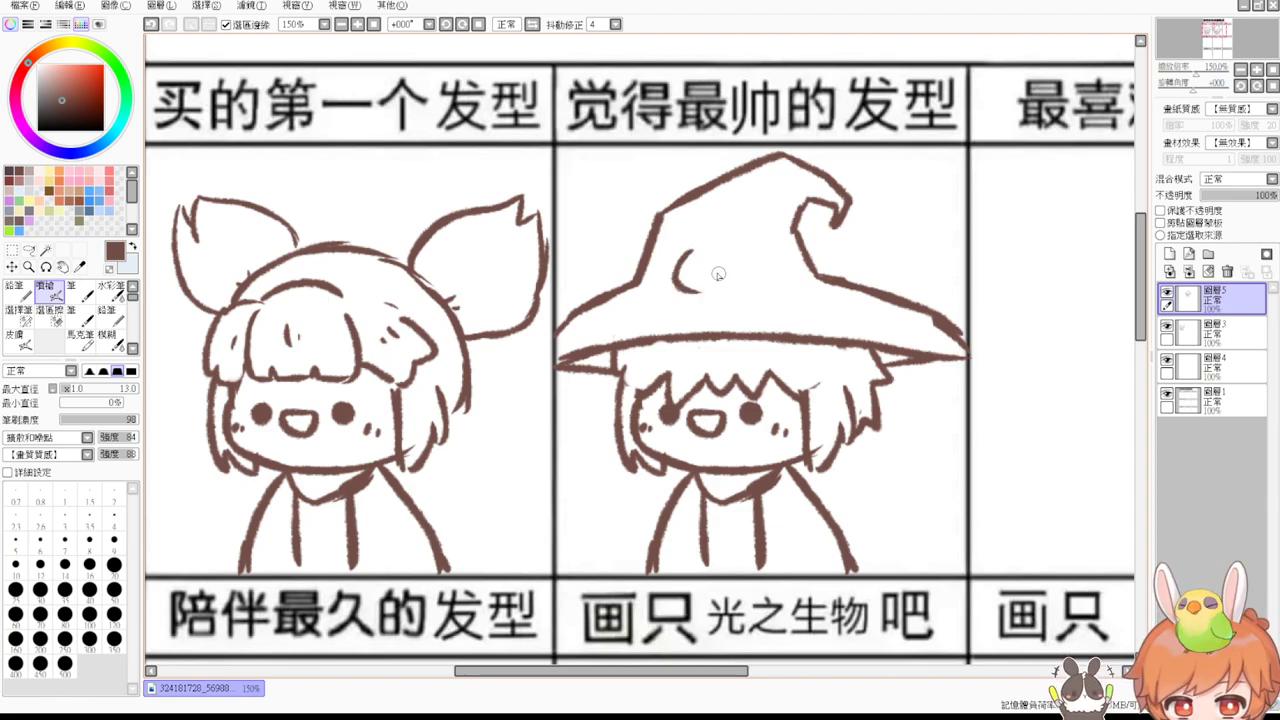
mouse_move(735, 250)
mouse_down()
mouse_move(727, 282)
mouse_move(751, 283)
mouse_move(685, 289)
mouse_move(756, 280)
mouse_up()
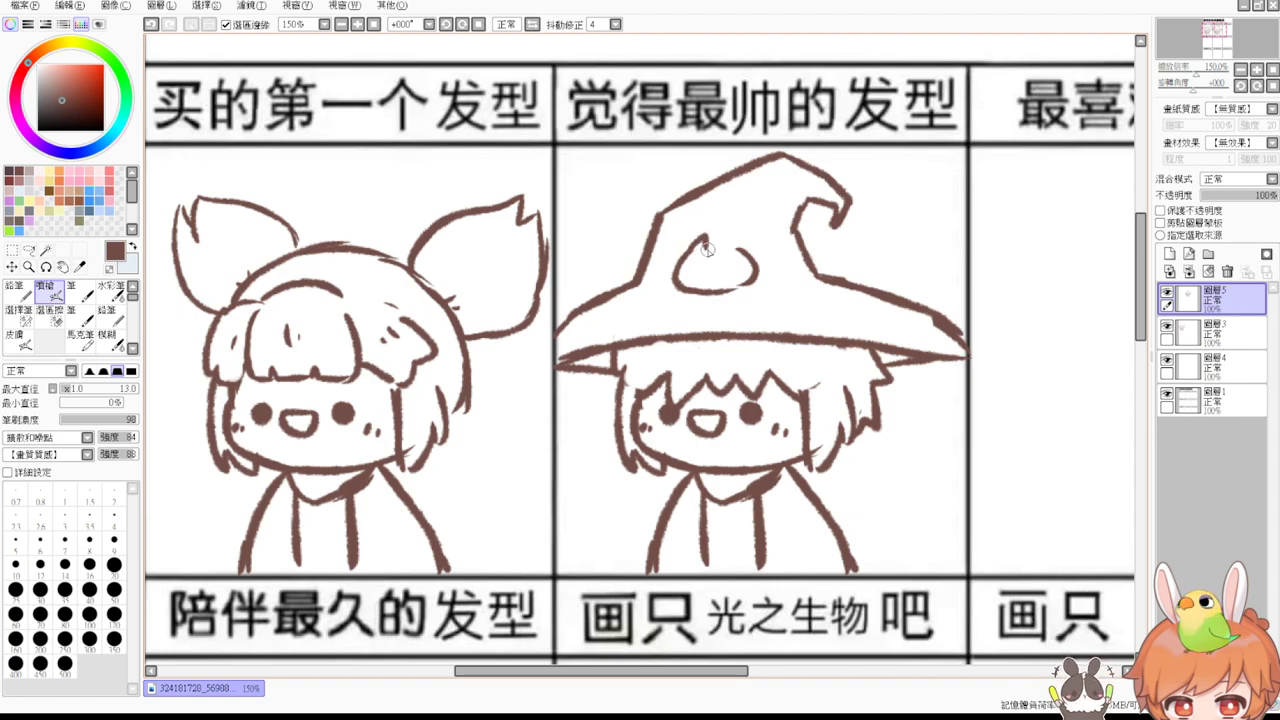
drag(727, 239, 735, 253)
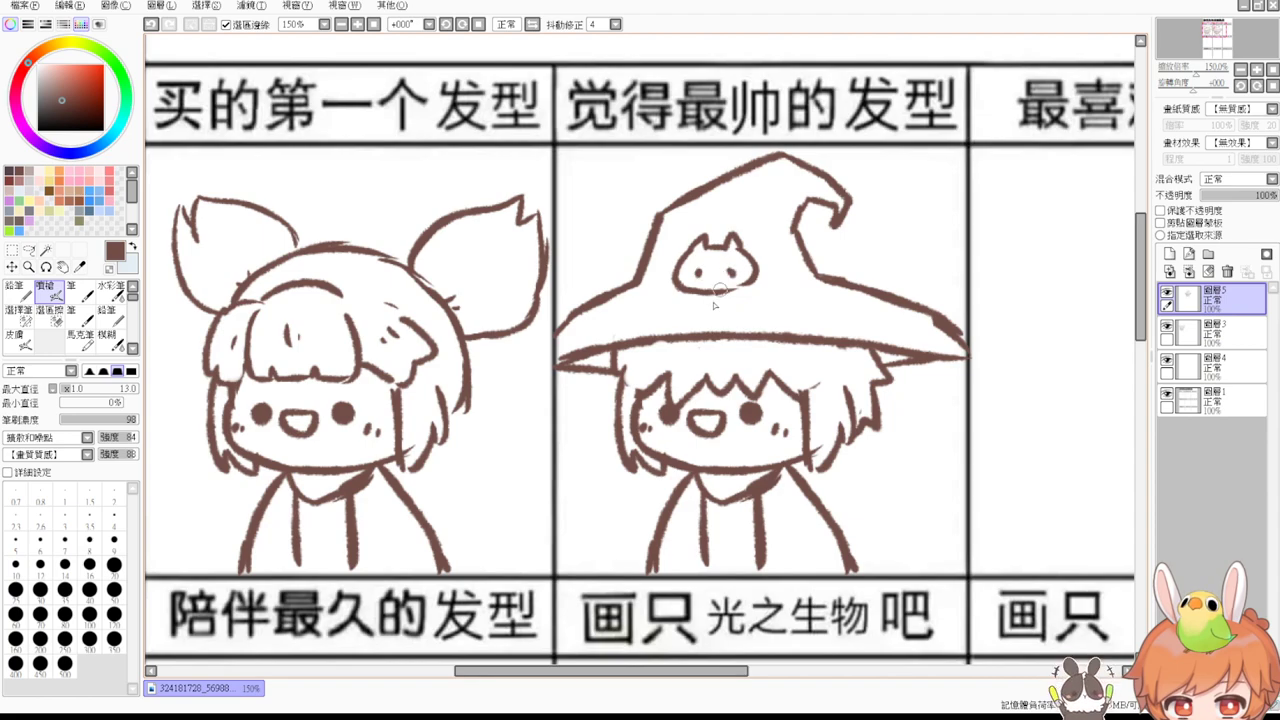
drag(638, 283, 677, 280)
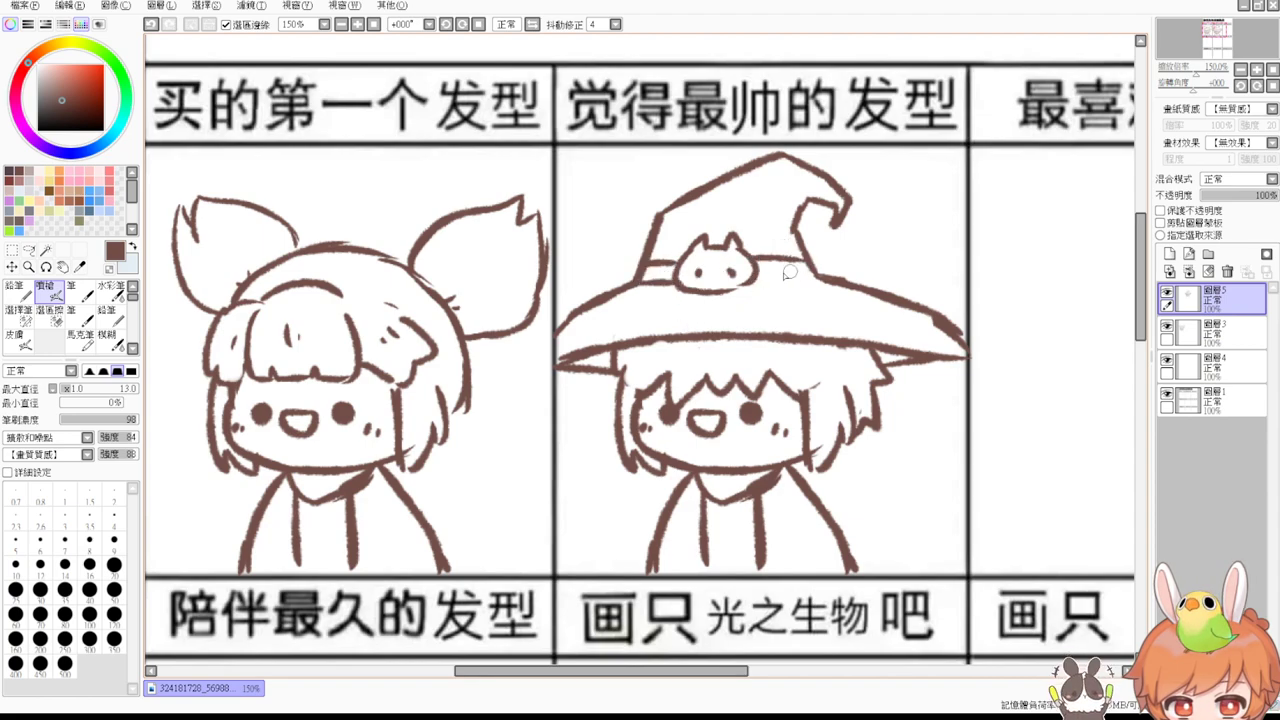
drag(754, 276, 820, 285)
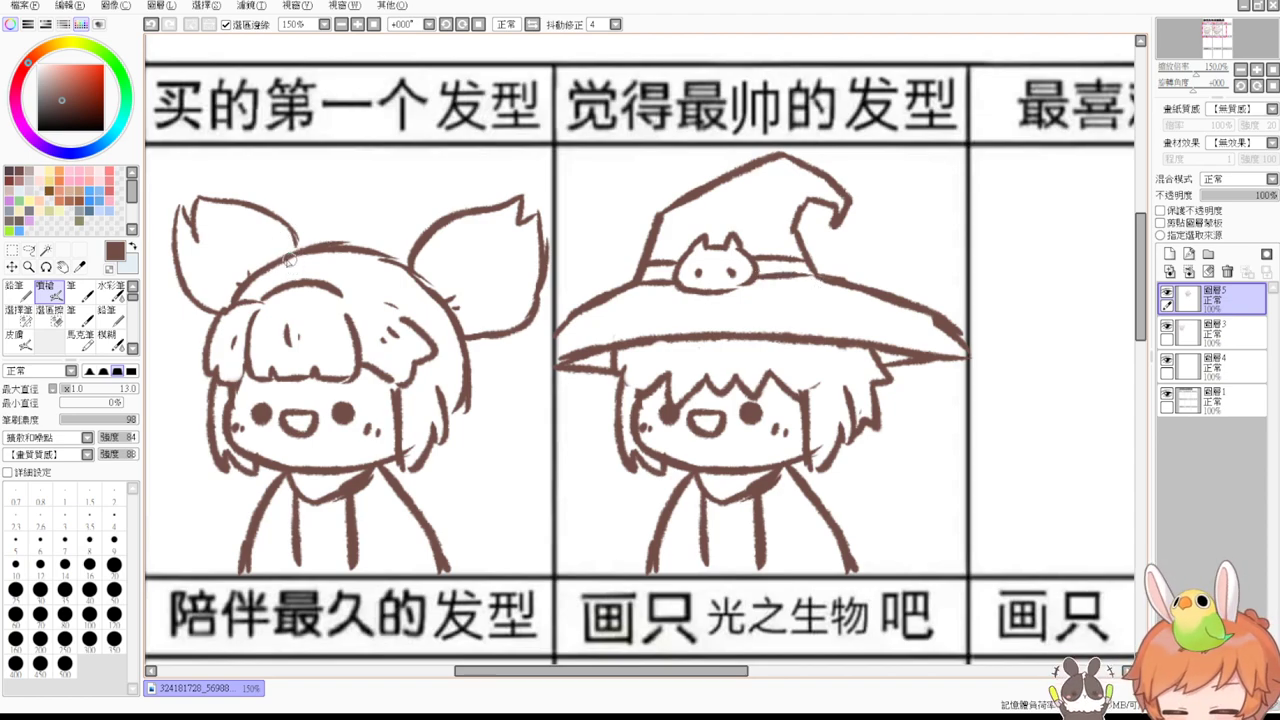
Draw the outline of a matching cat-head ornament with pointed ears on top of the eared character's head in the neighbouring cell.
drag(301, 238, 305, 279)
key(ctrl+z)
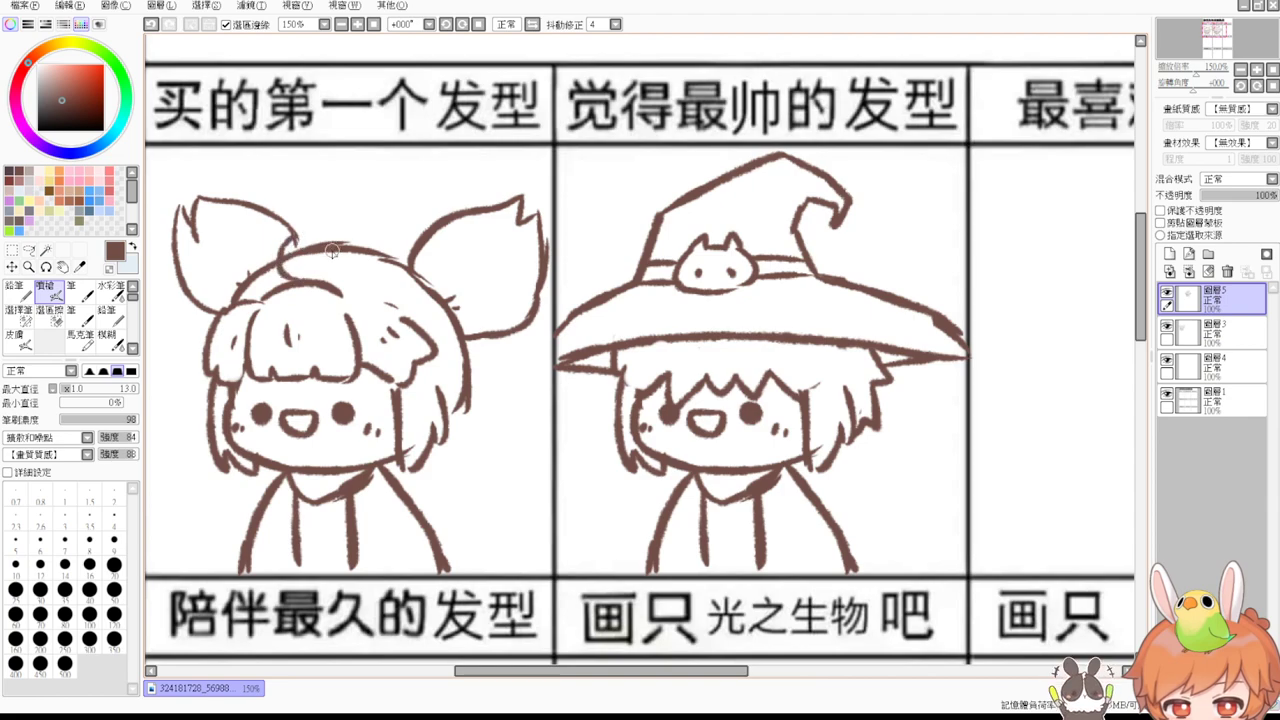
drag(349, 241, 340, 280)
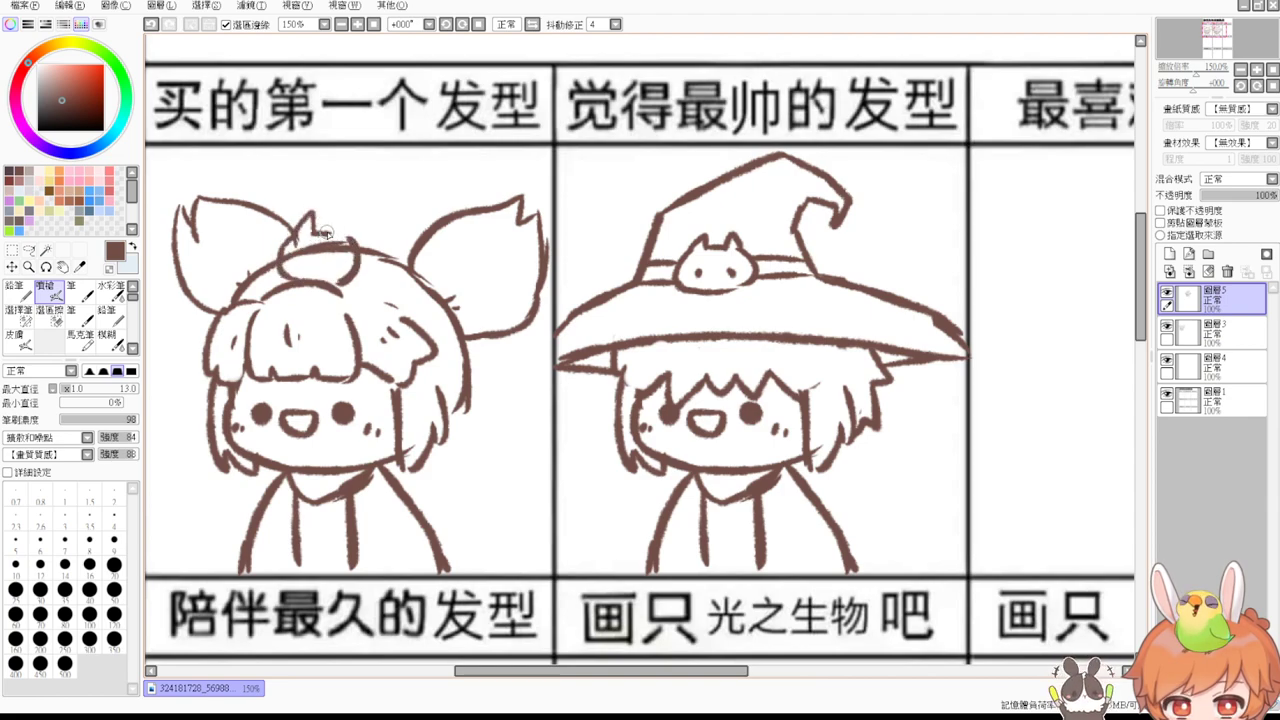
drag(326, 232, 349, 230)
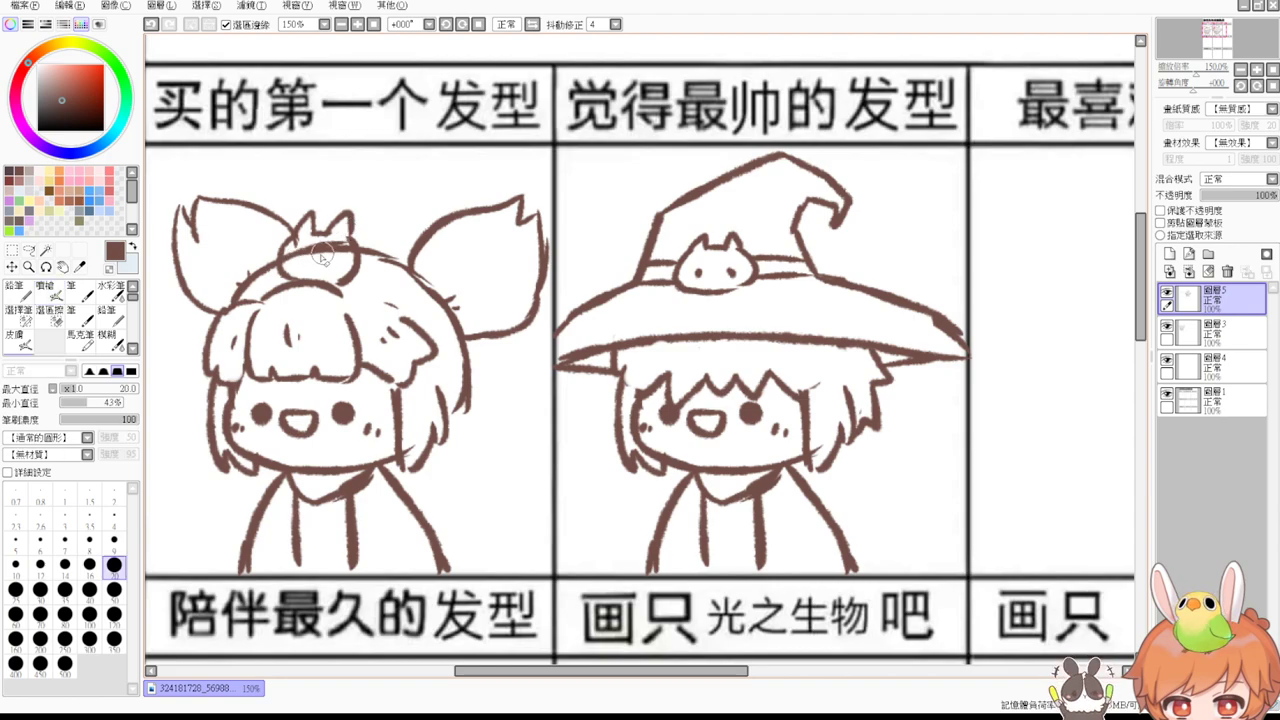
Merge 圖層5 down into 圖層3 and erase the head outline crossing the inside of the eared character's cat ornament.
click(1188, 272)
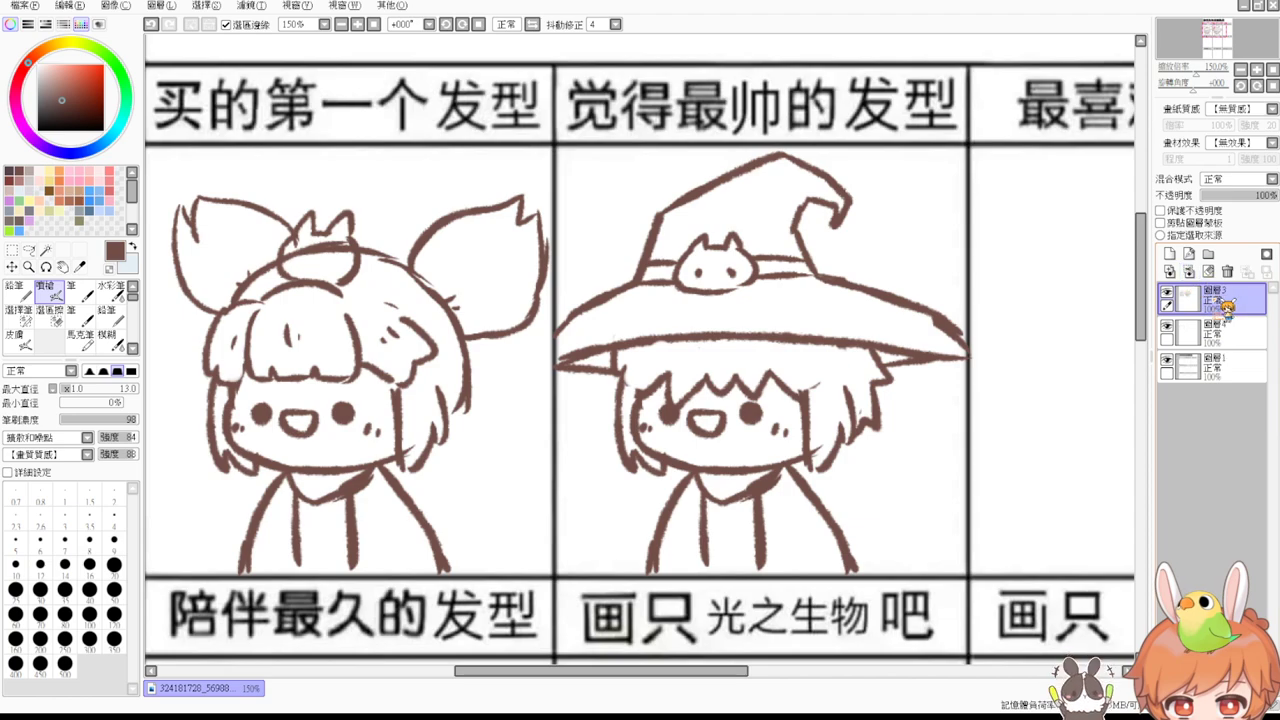
key(e)
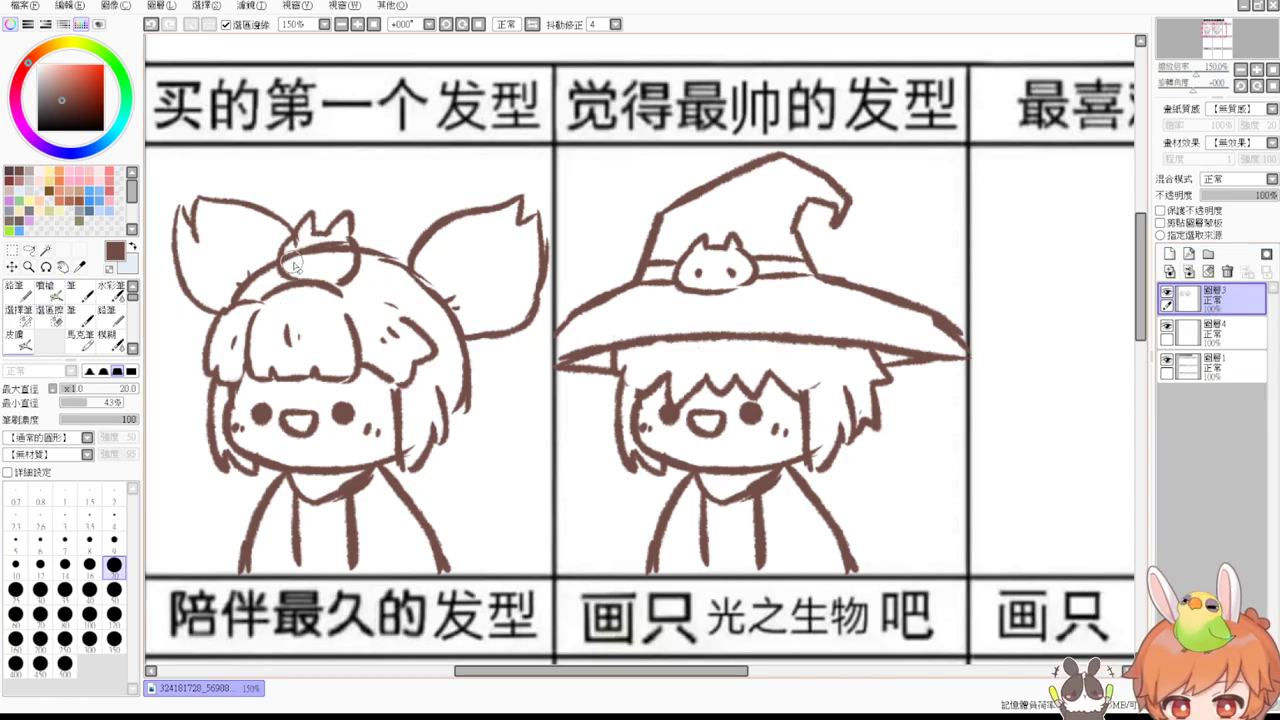
drag(292, 264, 338, 249)
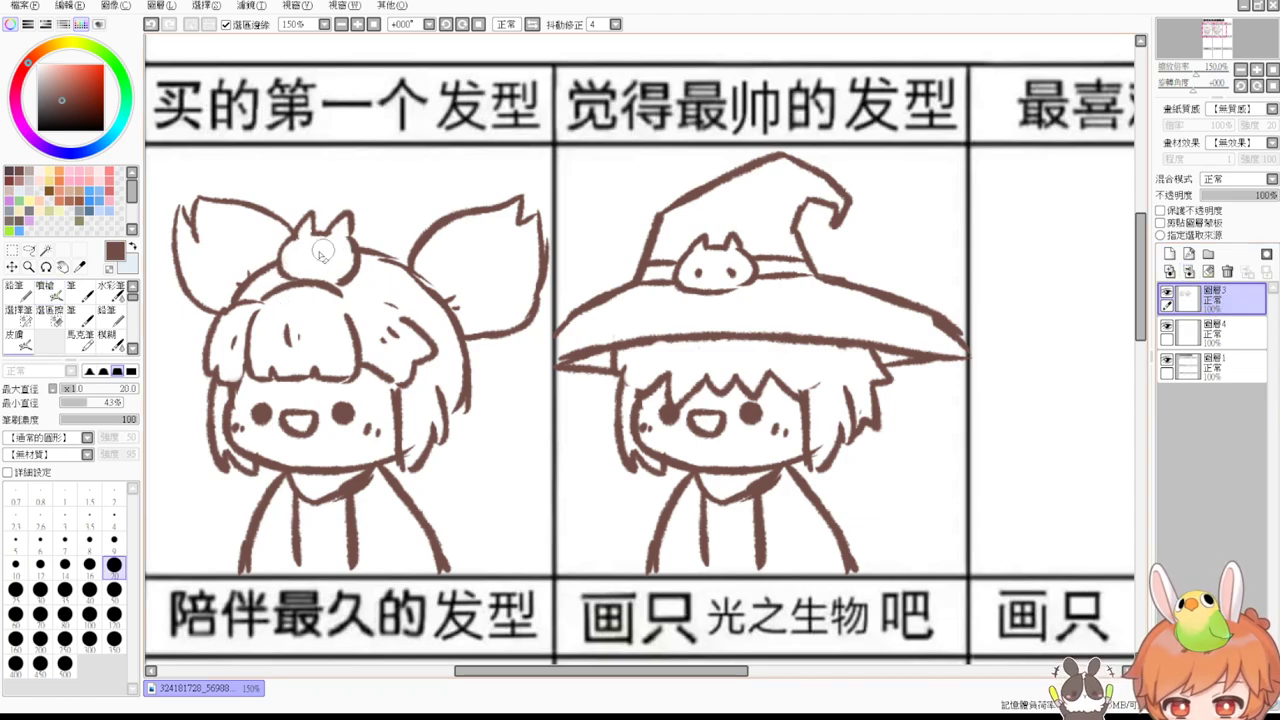
Add two dot eyes to the cat ornament on the eared character's head with the 噴槍 brush.
key(v)
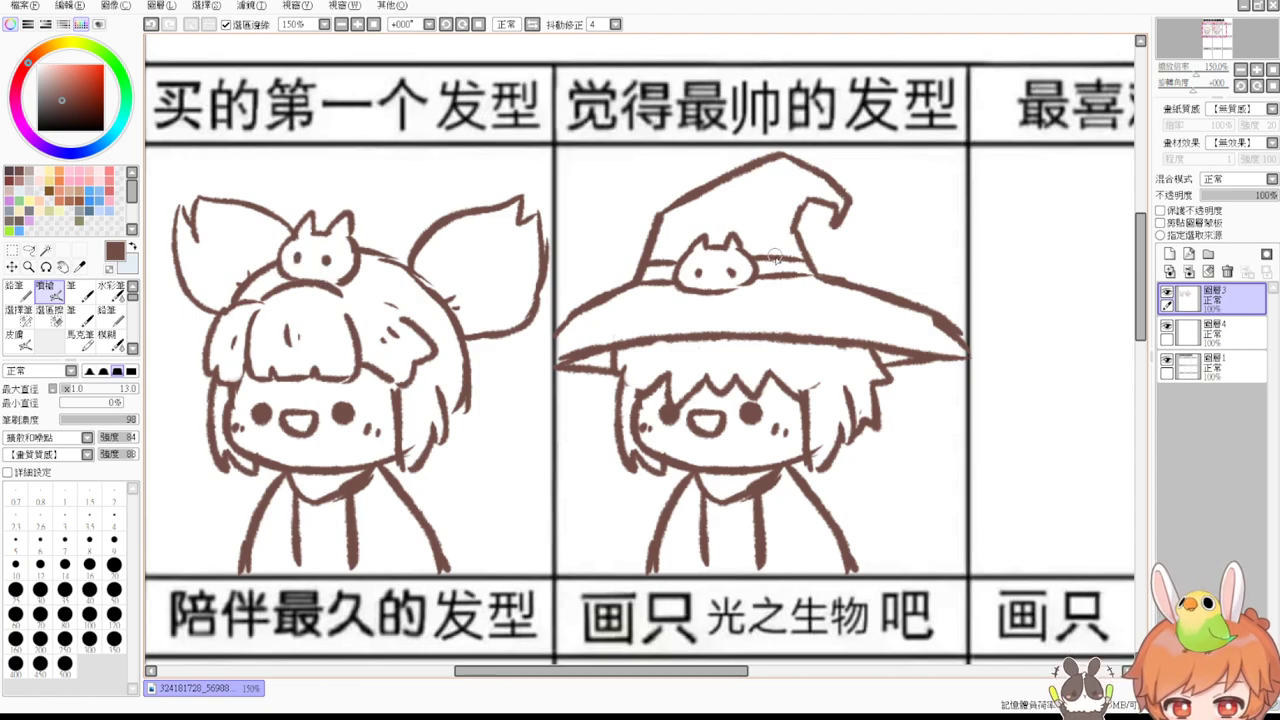
key(e)
key(v)
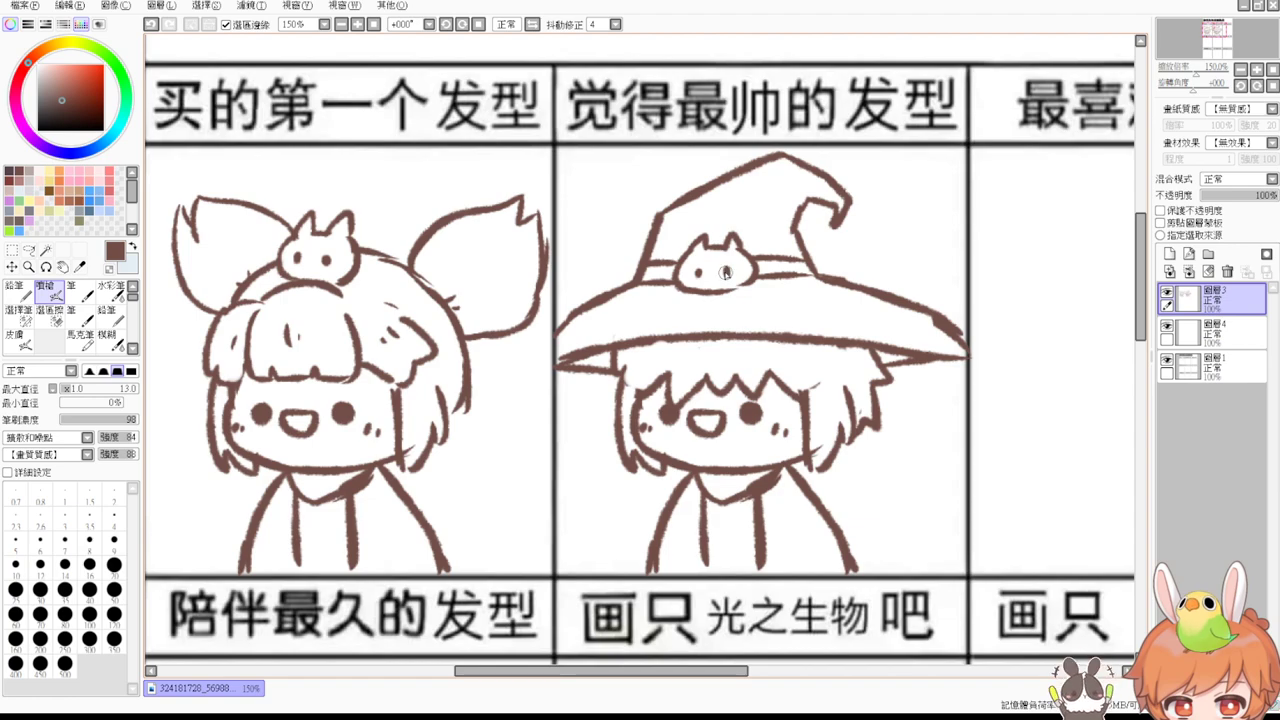
Erase the witch-hat character's round eyes and mouth and draw two short horizontal closed eyes.
drag(1009, 478, 914, 428)
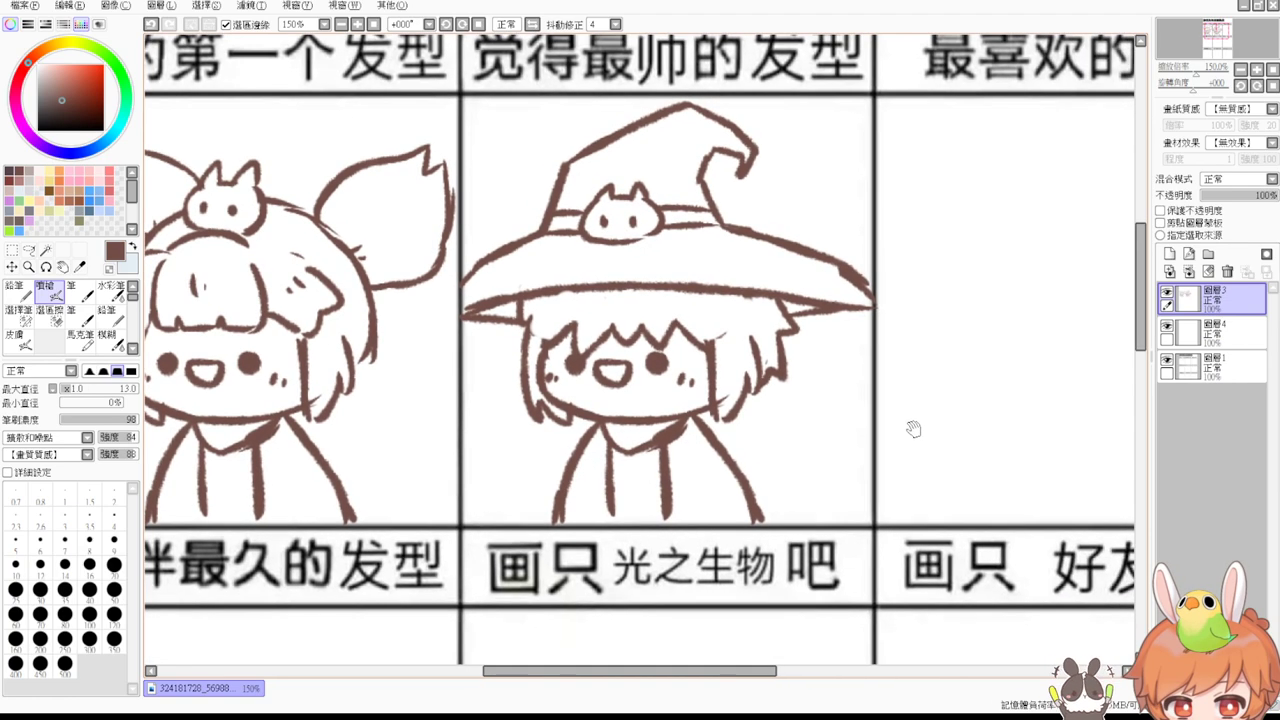
key(e)
mouse_move(600, 374)
mouse_down()
mouse_move(628, 380)
mouse_move(568, 360)
mouse_move(658, 366)
mouse_up()
key(b)
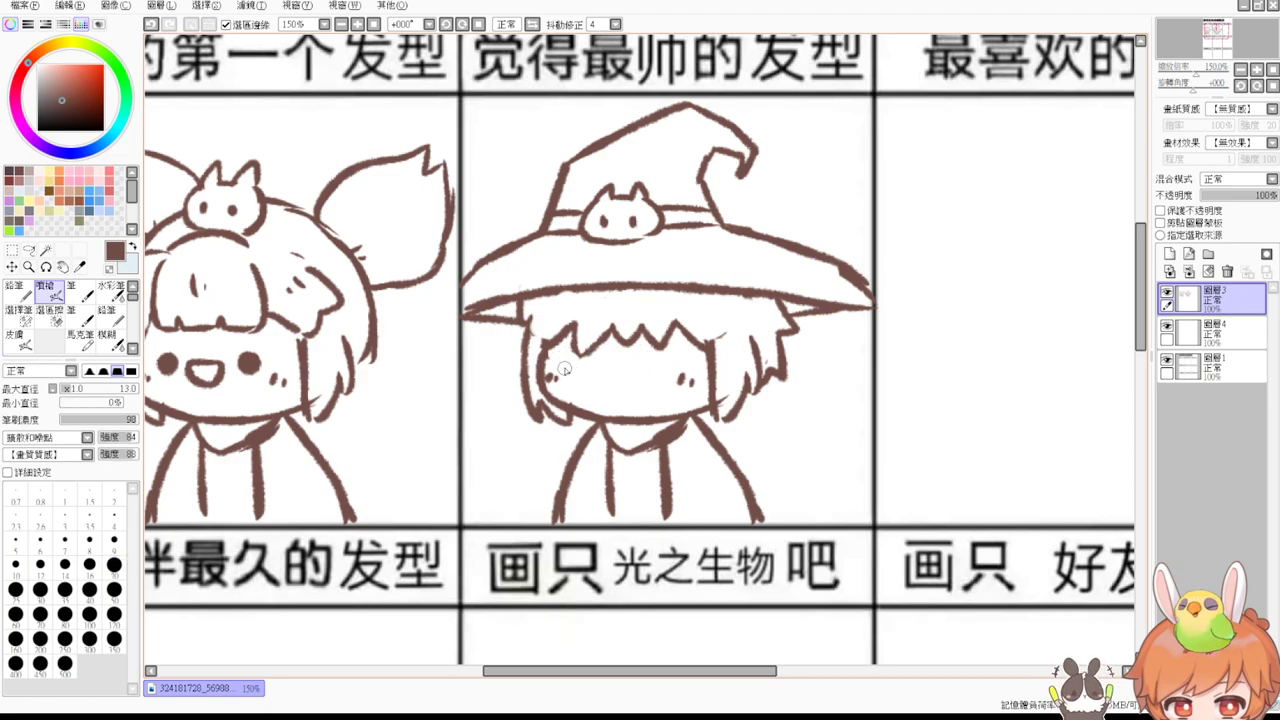
mouse_move(565, 369)
mouse_down()
mouse_move(674, 367)
mouse_move(660, 370)
mouse_up()
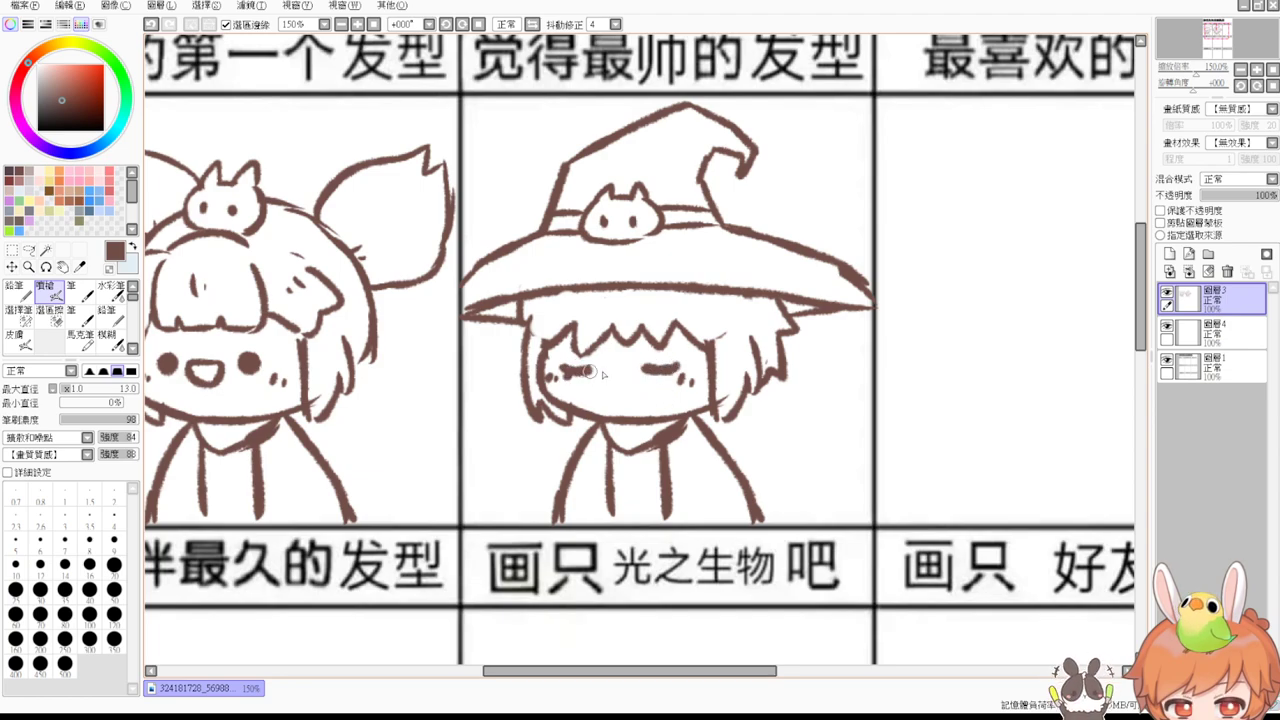
key(ctrl+z)
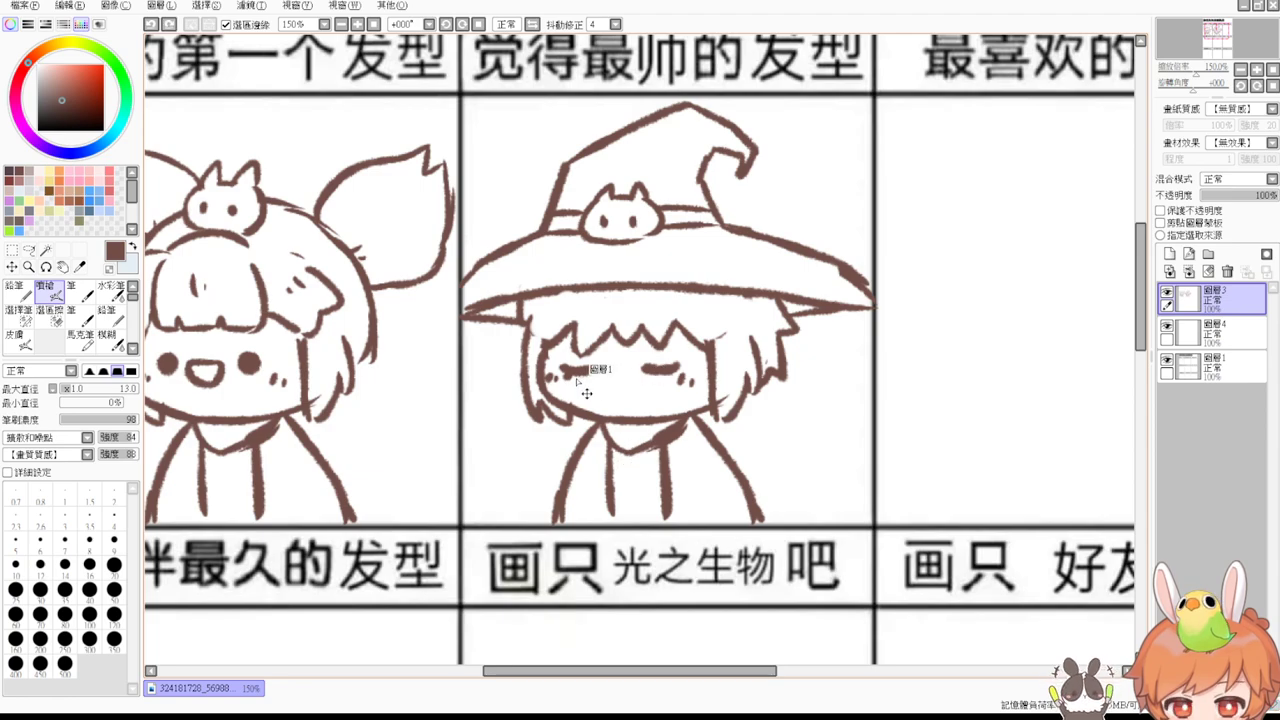
drag(568, 361, 566, 370)
key(ctrl+z)
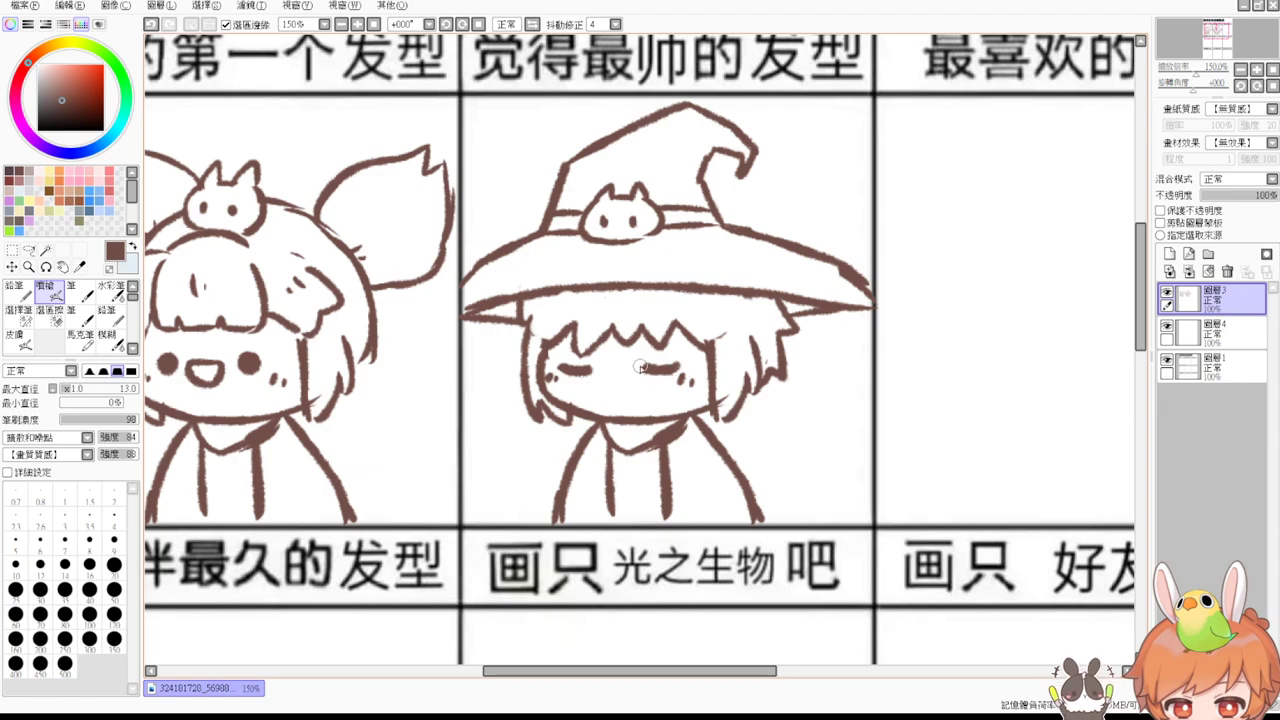
Add a copy of the eared character without the cat ornament on a new layer and place it in the 最喜欢的发型 cell.
drag(756, 397, 650, 410)
drag(707, 403, 637, 411)
drag(750, 385, 700, 401)
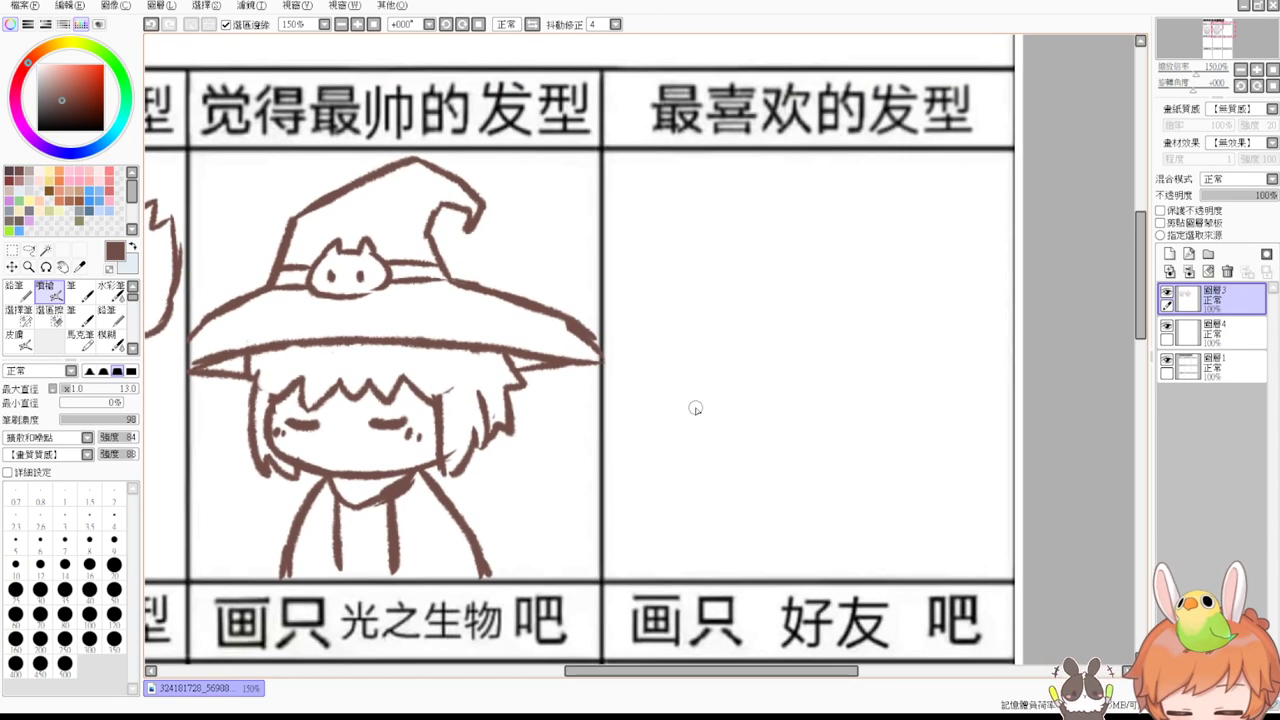
key(ctrl+shift+n)
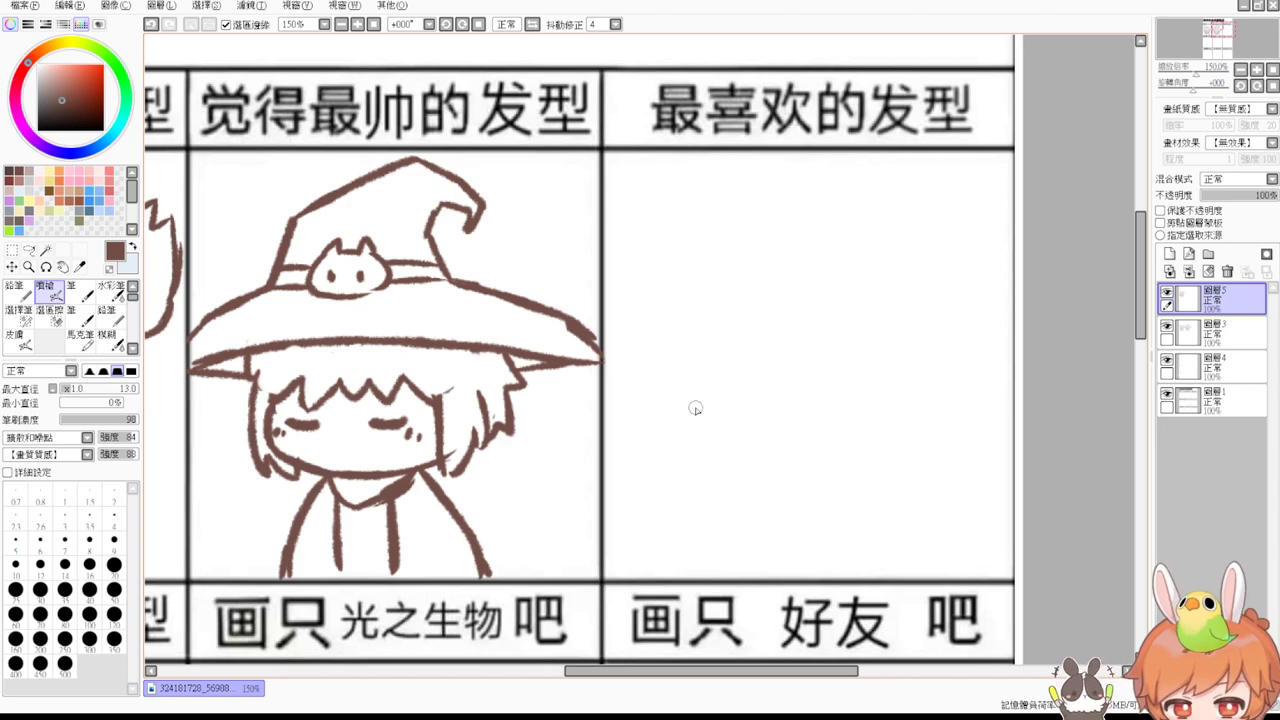
scroll(728, 386, down, 1)
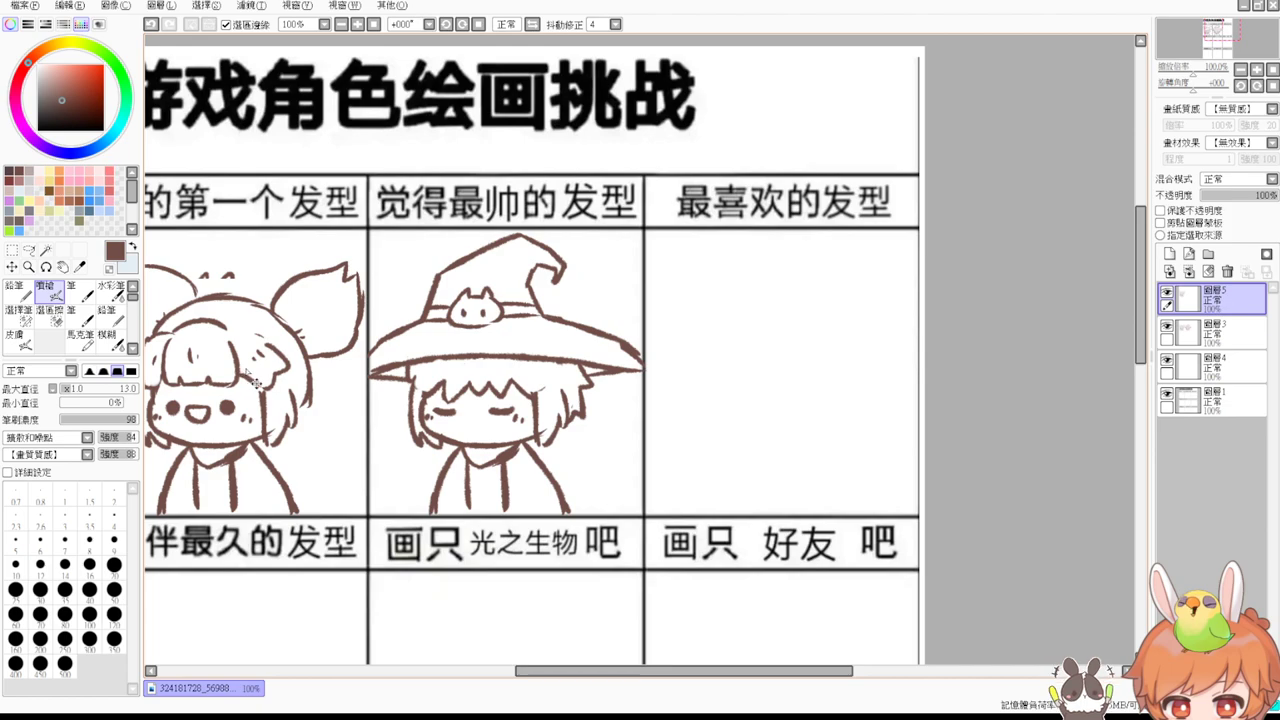
mouse_move(256, 383)
mouse_down()
mouse_move(740, 372)
mouse_move(793, 387)
mouse_up()
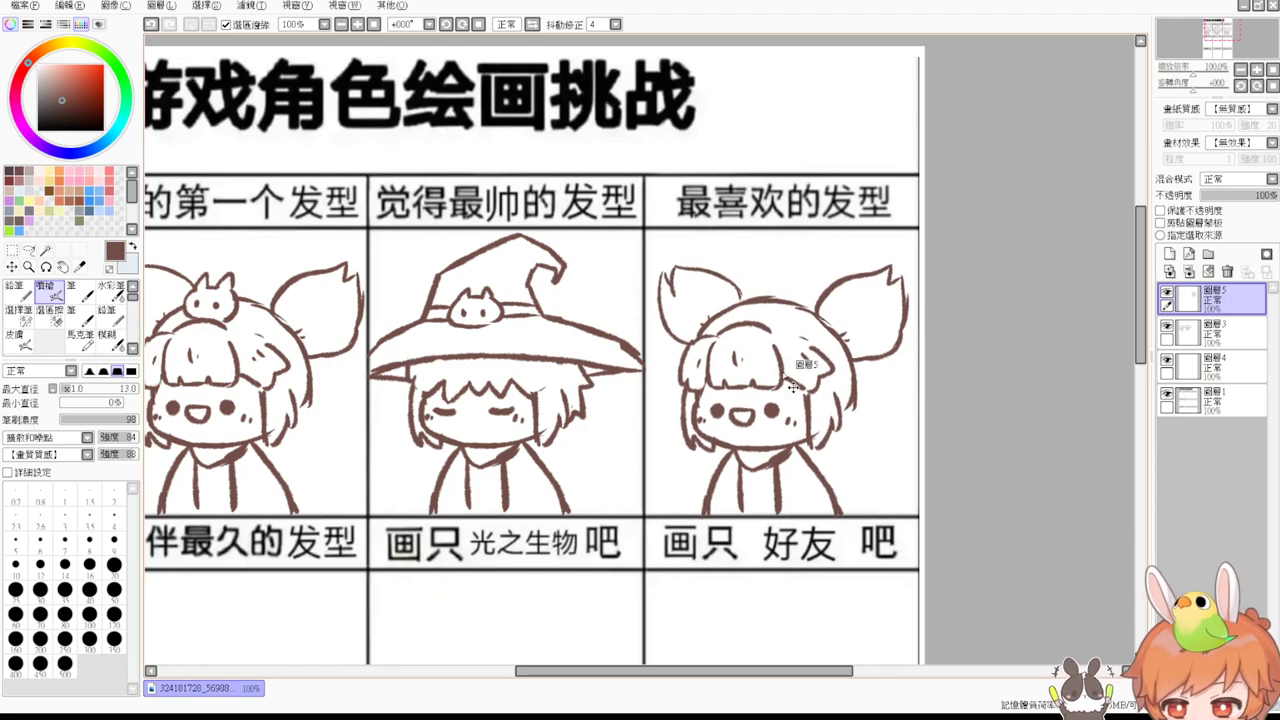
Erase both large furry ears from the copied character and close the gaps in the head outline.
scroll(793, 387, up, 2)
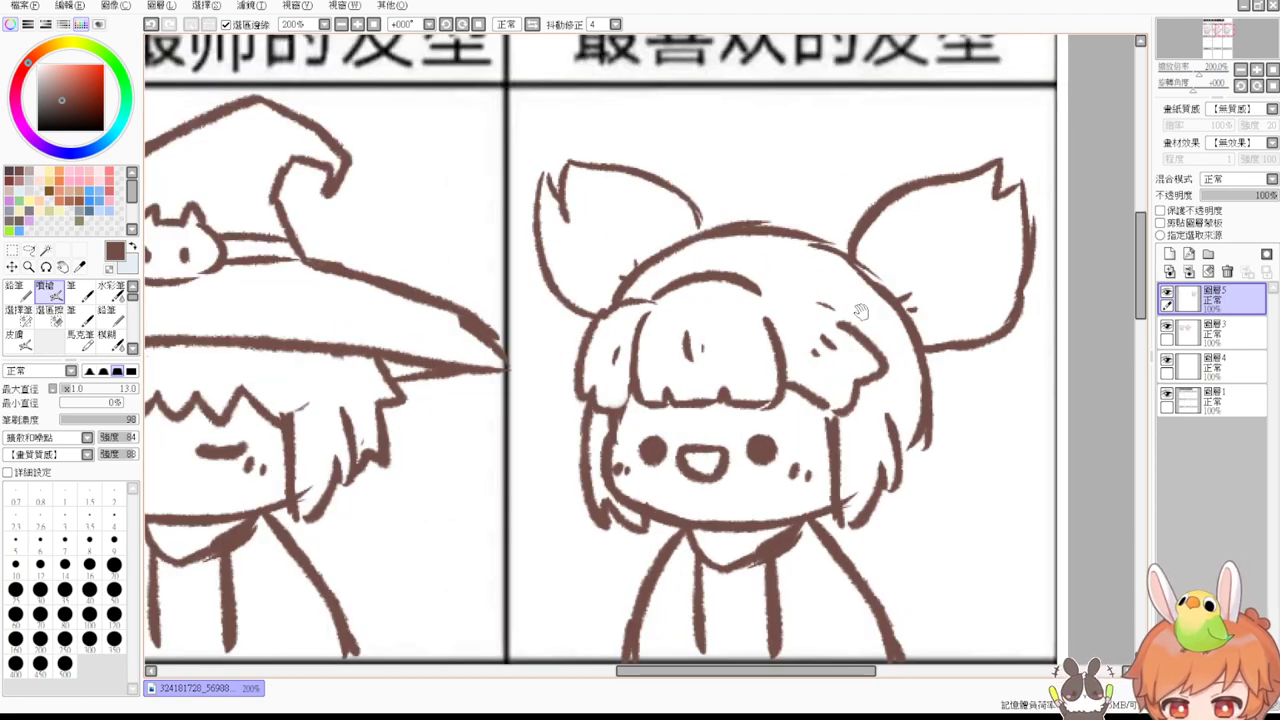
drag(861, 312, 831, 383)
key(e)
mouse_move(525, 265)
mouse_down()
mouse_move(524, 230)
mouse_move(516, 261)
mouse_move(539, 382)
mouse_move(552, 380)
mouse_move(525, 251)
mouse_move(581, 230)
mouse_move(628, 238)
mouse_move(660, 286)
mouse_up()
mouse_move(851, 286)
mouse_down()
mouse_move(821, 304)
mouse_move(877, 266)
mouse_move(994, 255)
mouse_move(974, 391)
mouse_move(931, 363)
mouse_move(916, 432)
mouse_move(878, 354)
mouse_up()
key(b)
drag(895, 431, 905, 305)
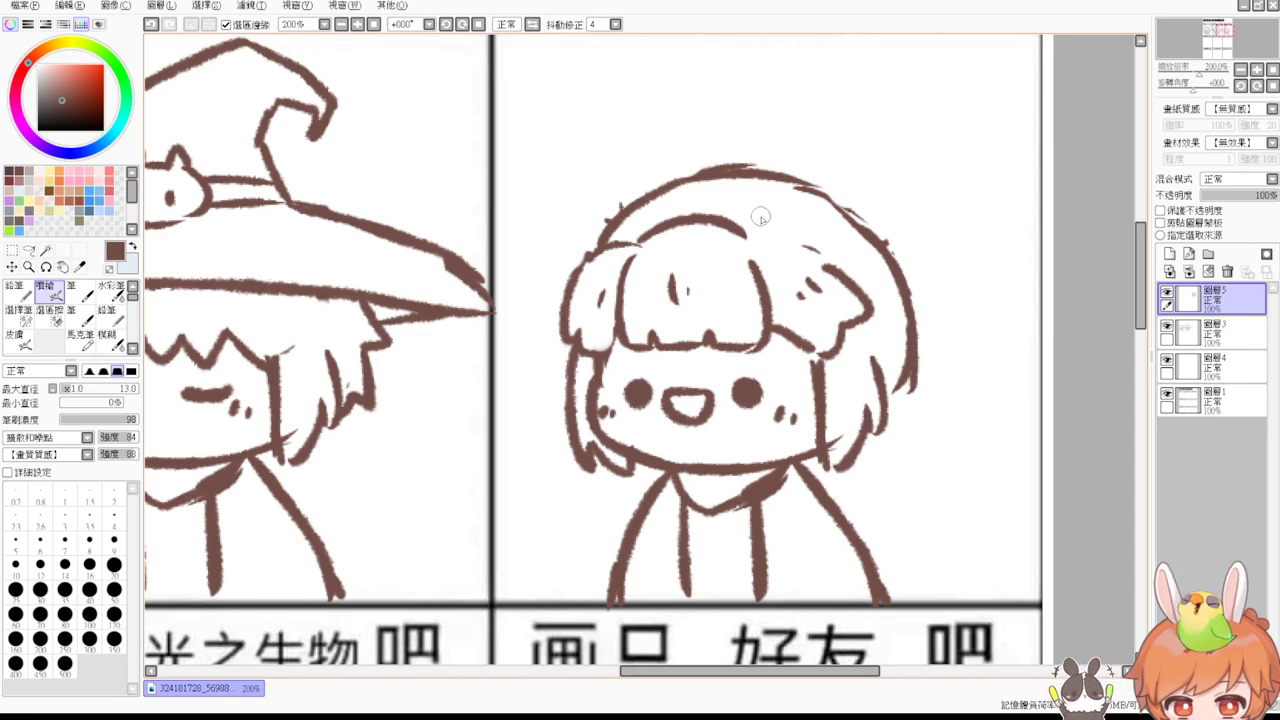
click(364, 24)
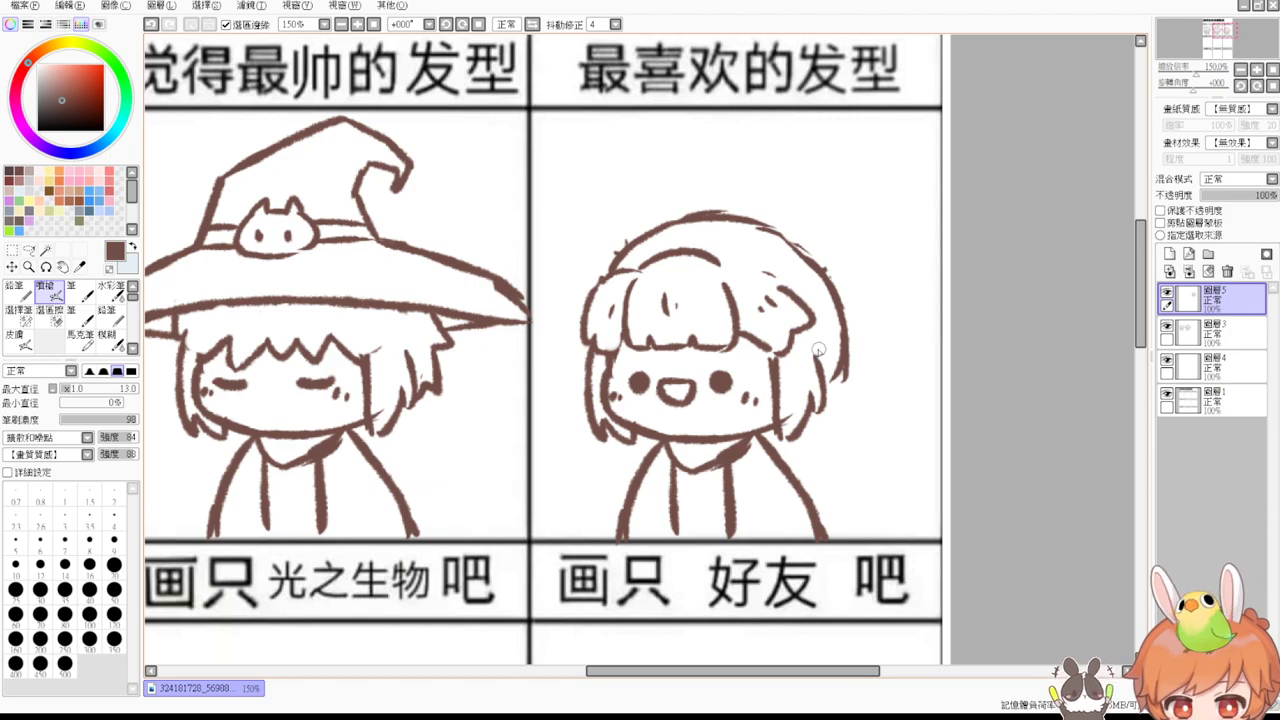
Erase the inner hair lines, the folded side lock and the upper fringe lines from the copied character.
scroll(818, 352, up, 1)
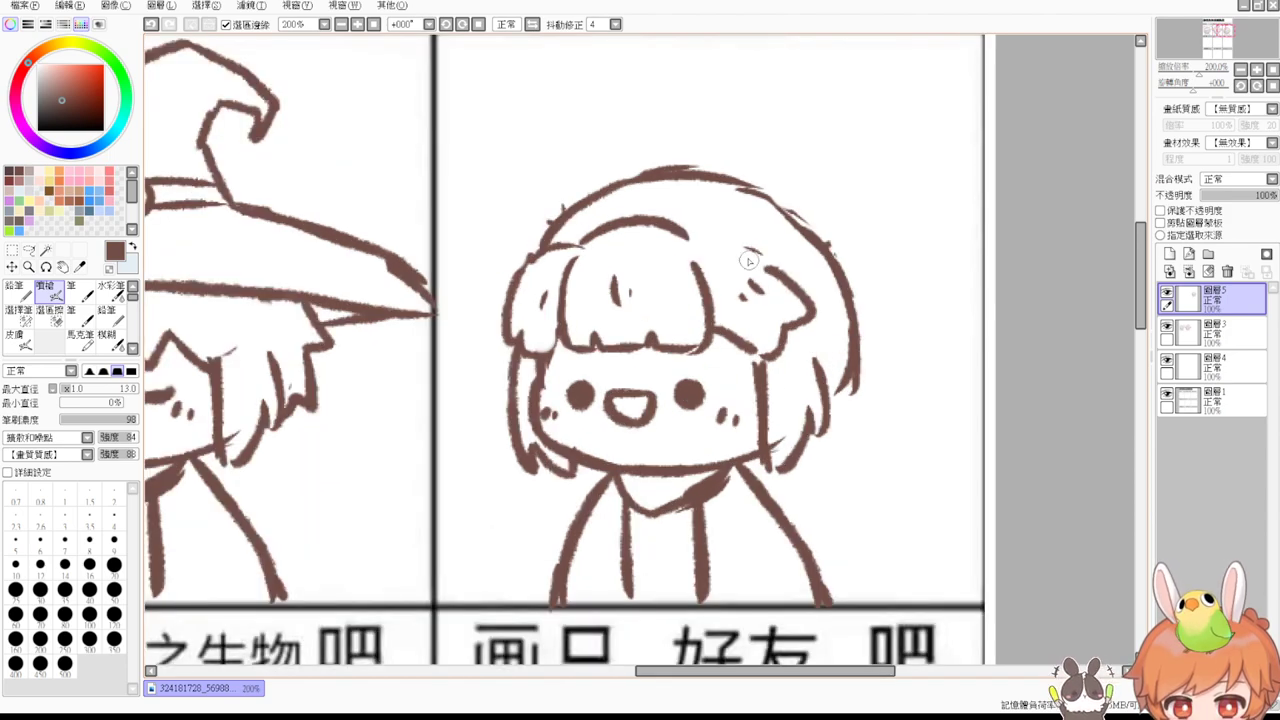
key(e)
mouse_move(609, 251)
mouse_down()
mouse_move(578, 252)
mouse_move(598, 237)
mouse_move(707, 236)
mouse_move(657, 259)
mouse_move(625, 304)
mouse_move(580, 303)
mouse_up()
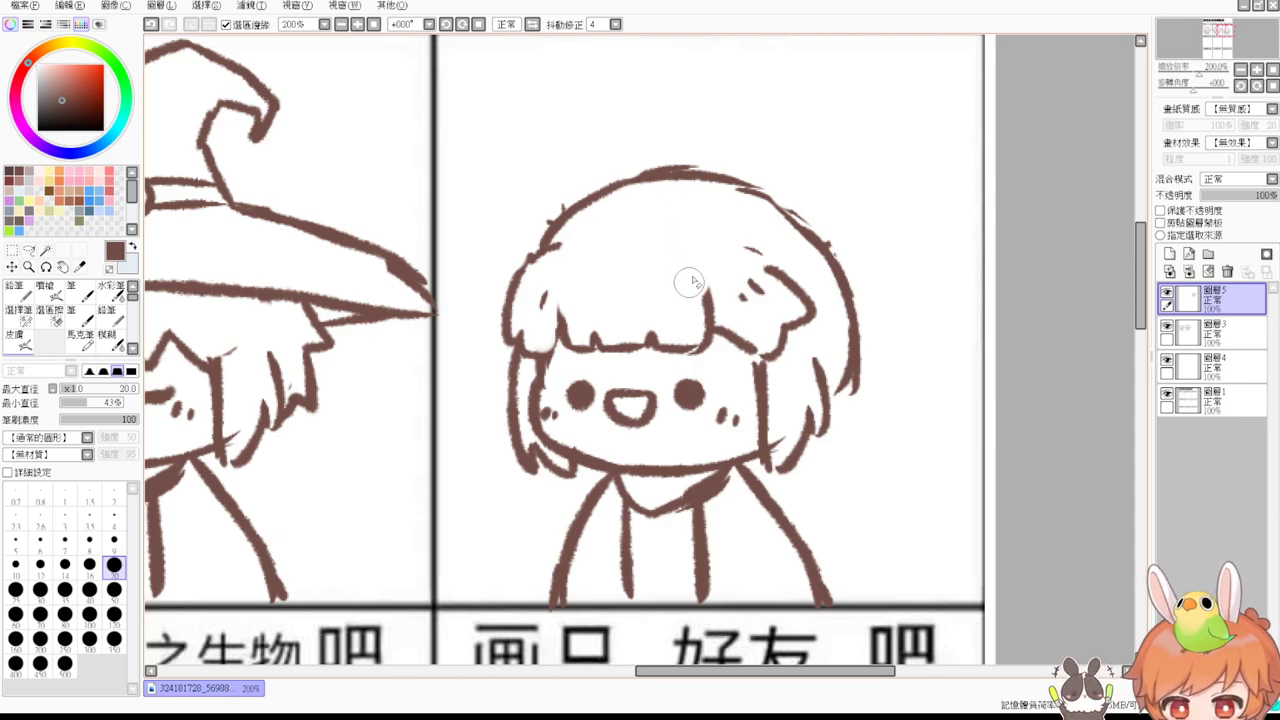
mouse_move(696, 264)
mouse_down()
mouse_move(730, 264)
mouse_move(744, 294)
mouse_move(785, 307)
mouse_move(793, 330)
mouse_move(752, 340)
mouse_up()
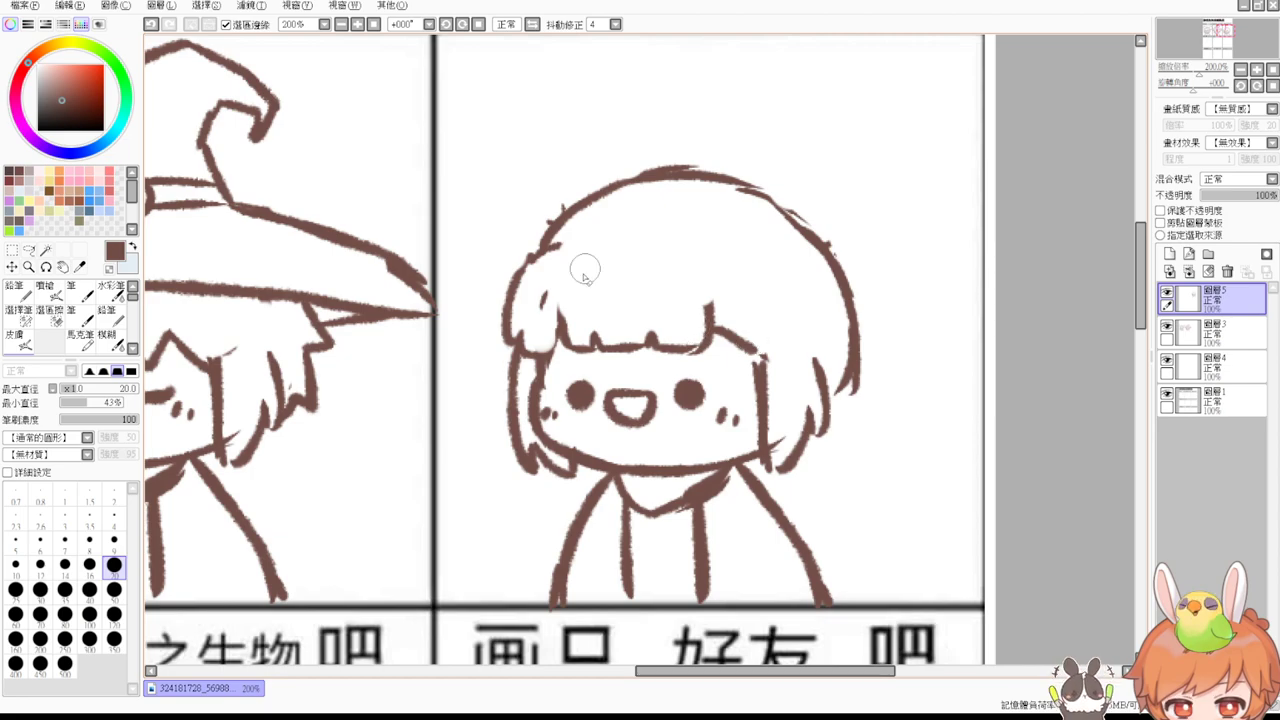
drag(554, 288, 540, 306)
drag(564, 256, 550, 284)
key(b)
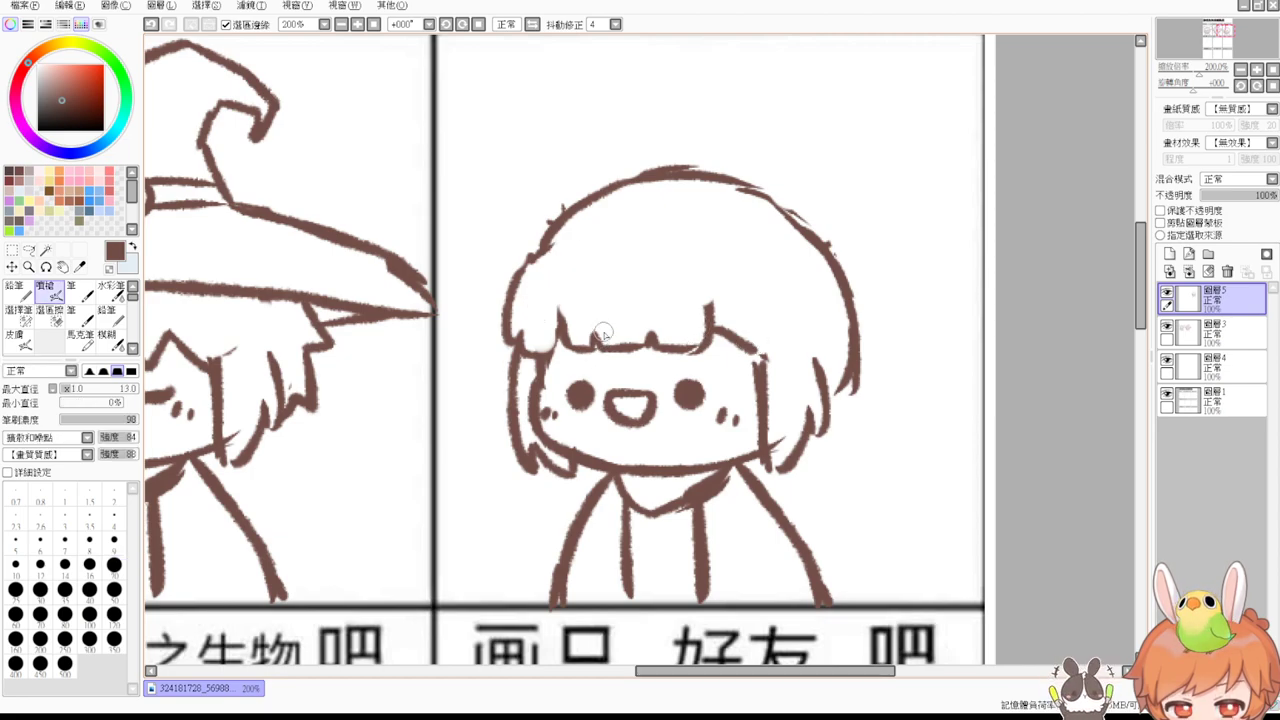
Redraw the fringe's lower edge as a downward curve with small notches above the copied character's eyes.
key(e)
mouse_move(603, 332)
mouse_down()
mouse_move(657, 337)
mouse_move(573, 345)
mouse_move(636, 366)
mouse_move(735, 322)
mouse_up()
key(b)
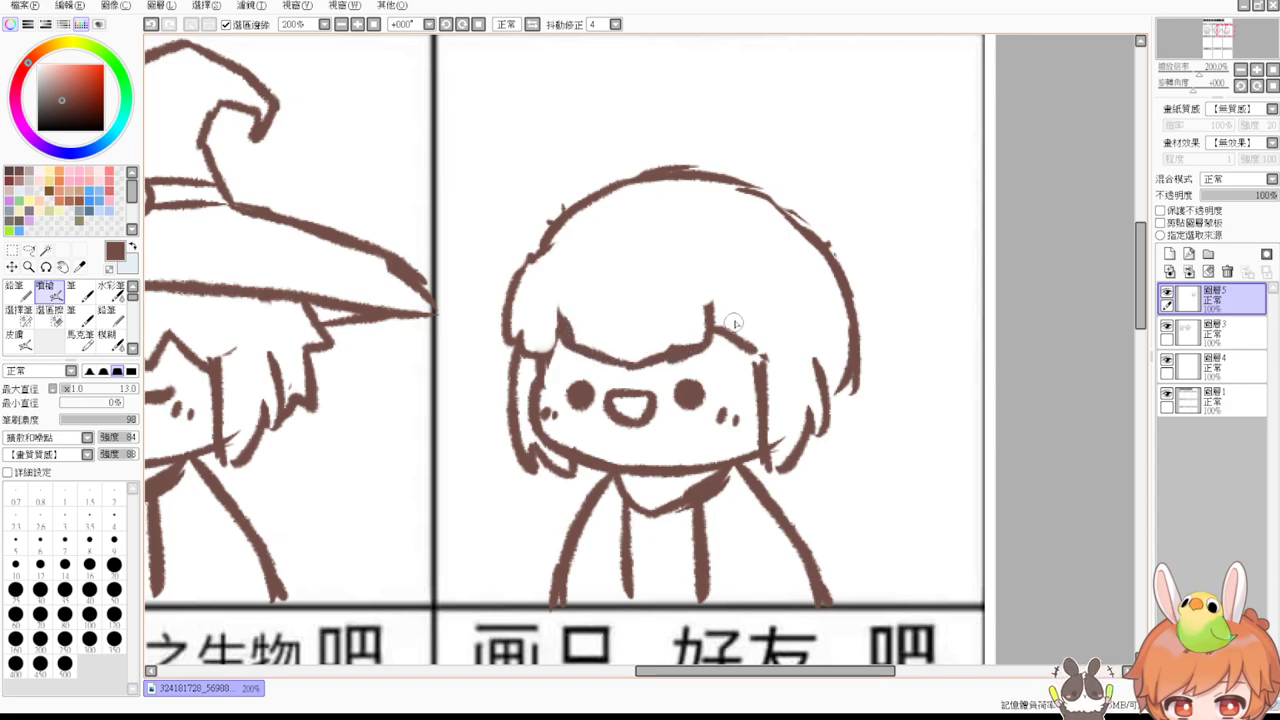
drag(603, 333, 783, 291)
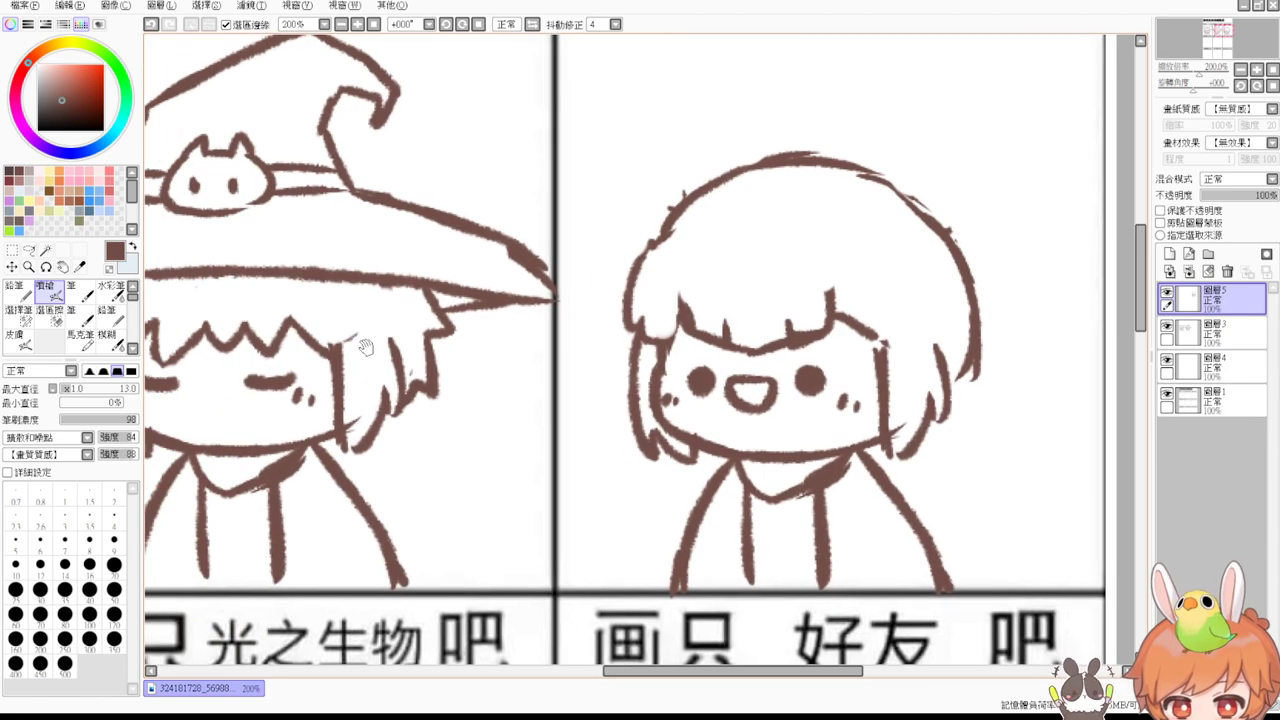
On 圖層3, erase the straight hair edge under the left side of the witch-hat brim and redraw it as a jagged tuft.
drag(365, 347, 505, 352)
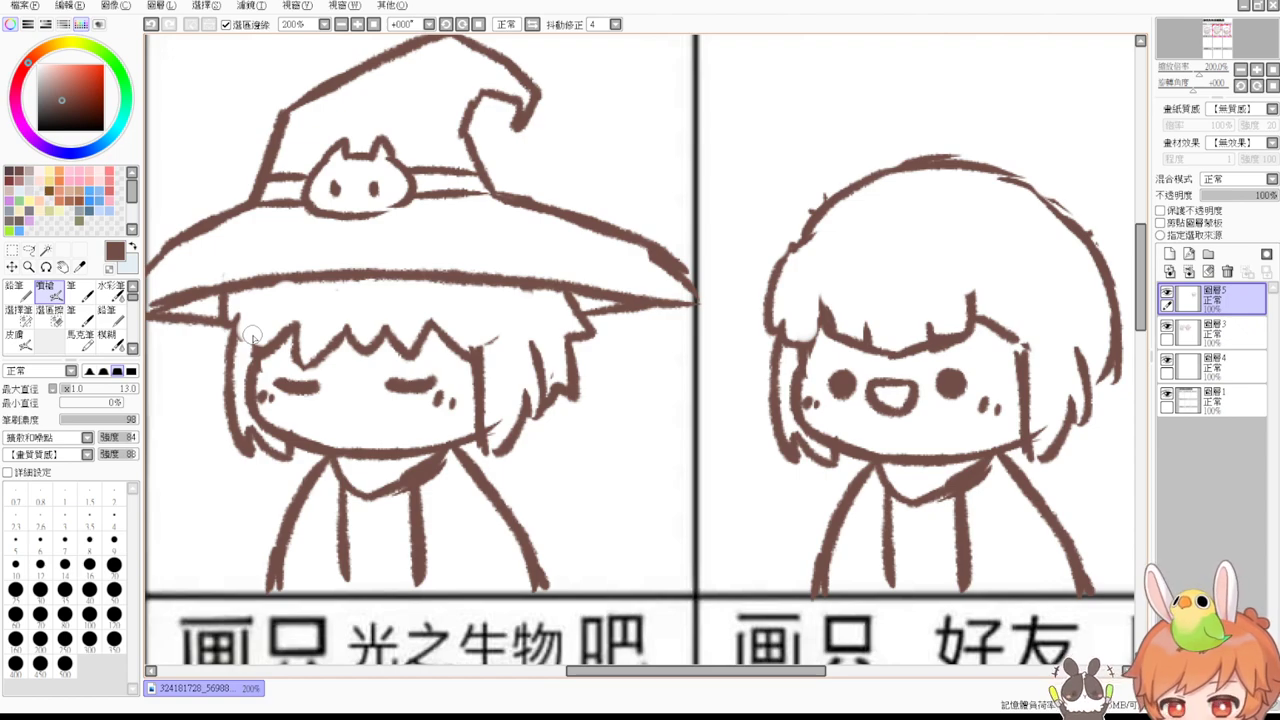
key(e)
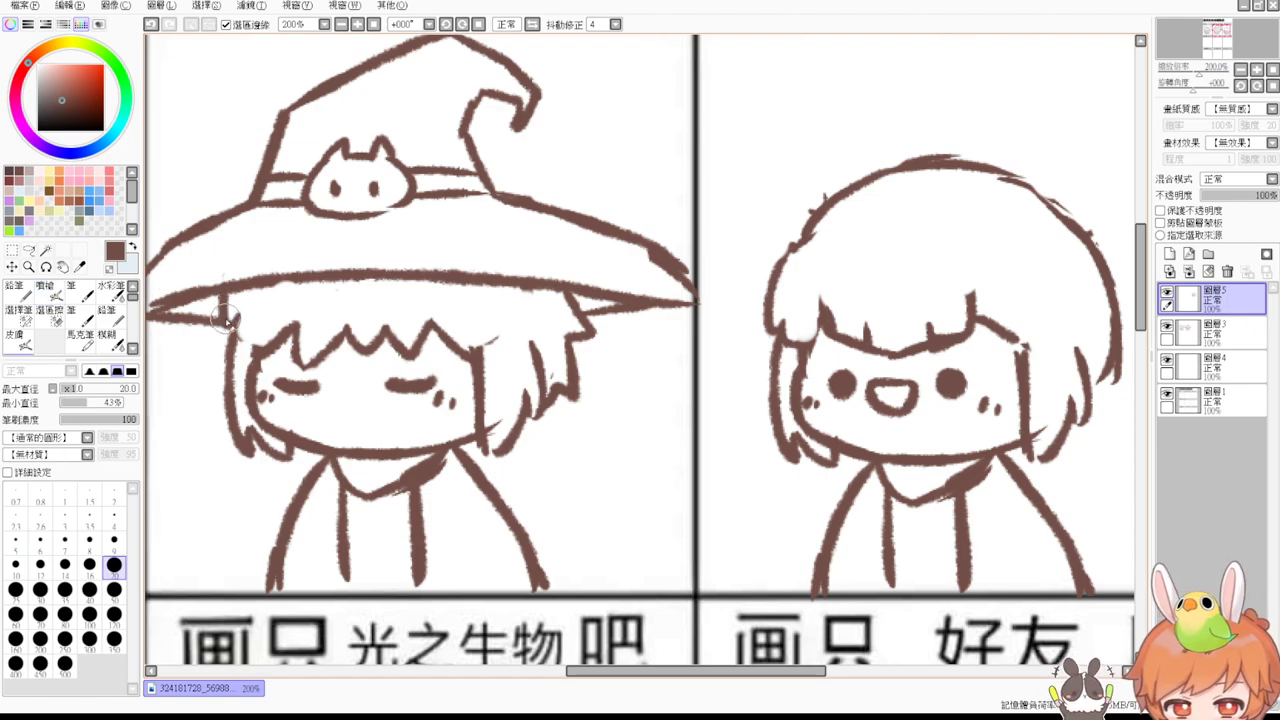
key(b)
click(1248, 333)
key(e)
mouse_move(233, 306)
mouse_down()
mouse_move(201, 343)
mouse_move(225, 342)
mouse_up()
key(b)
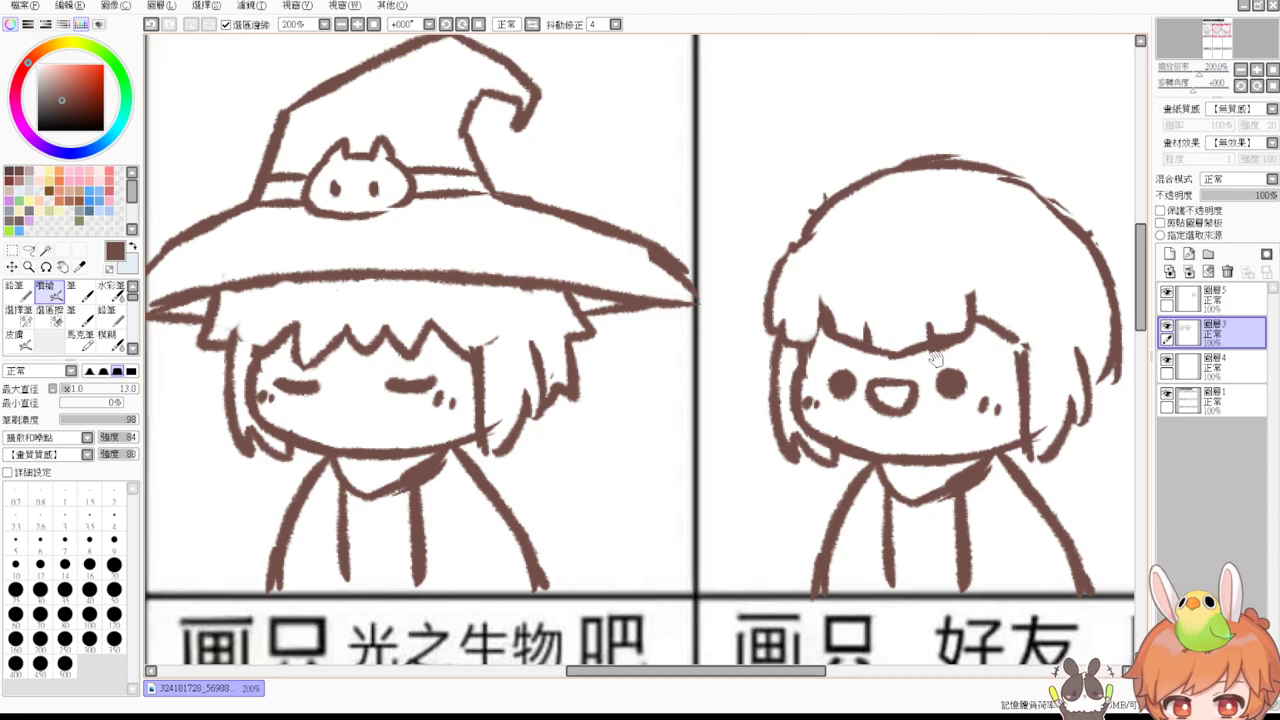
Try replacing the witch-hat character's closed eyes with half-lidded eyes with pupils.
mouse_move(935, 357)
mouse_down()
mouse_move(846, 379)
mouse_move(941, 370)
mouse_up()
key(e)
drag(294, 400, 452, 402)
key(v)
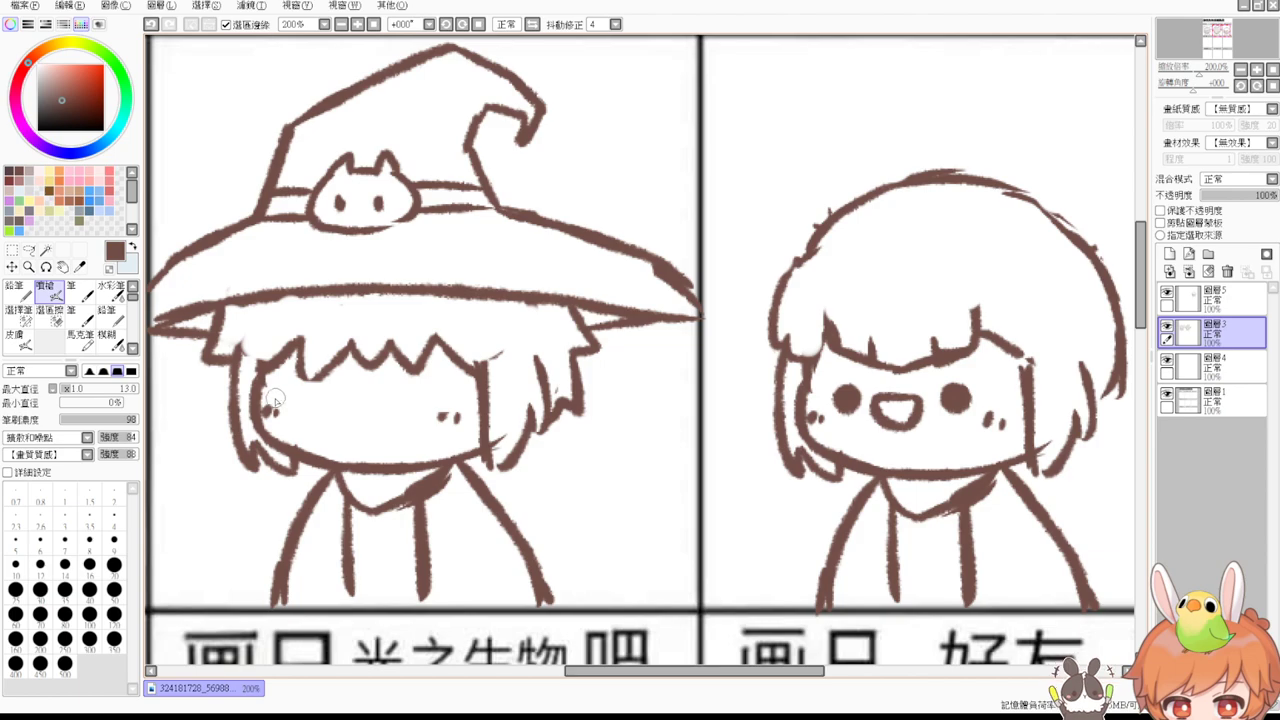
mouse_move(277, 398)
mouse_down()
mouse_move(319, 389)
mouse_move(302, 400)
mouse_up()
key(ctrl+z)
key(ctrl+z)
key(ctrl+z)
key(ctrl+z)
mouse_move(390, 388)
mouse_down()
mouse_move(435, 384)
mouse_move(412, 408)
mouse_up()
key(ctrl+z)
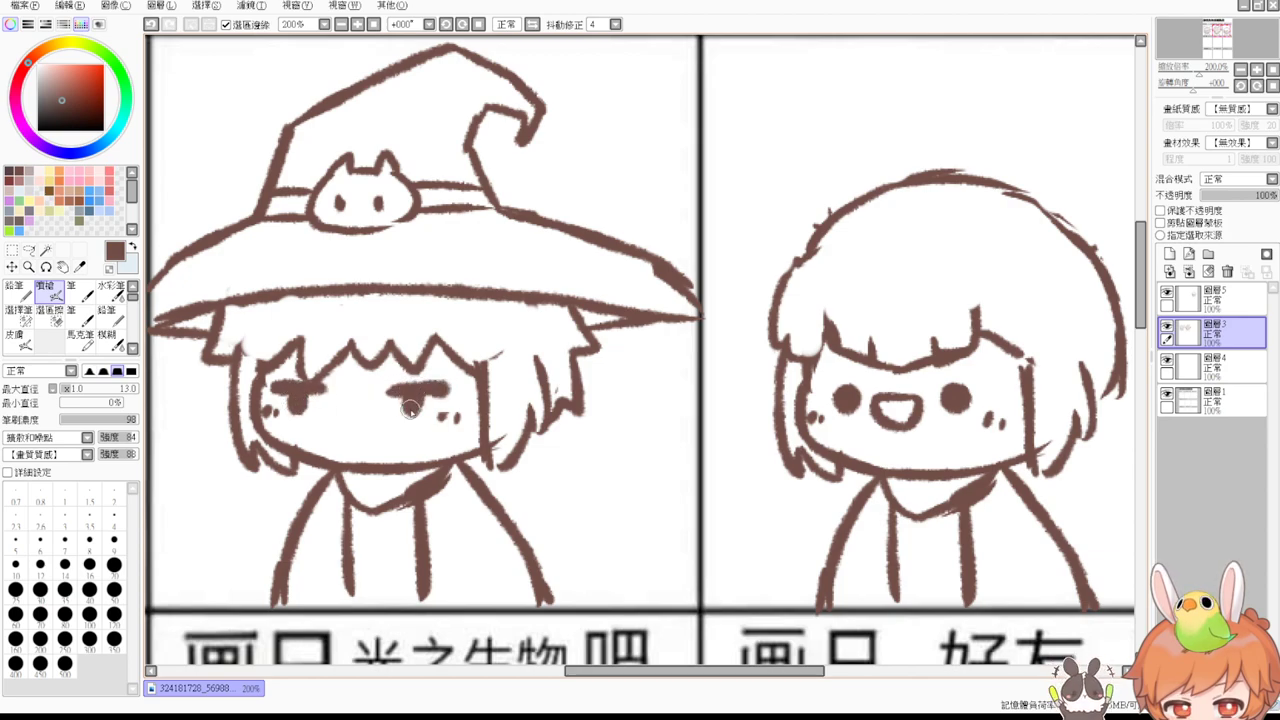
key(ctrl+z)
key(ctrl+z)
key(ctrl+z)
key(ctrl+z)
key(ctrl+z)
key(ctrl+z)
key(ctrl+z)
key(ctrl+z)
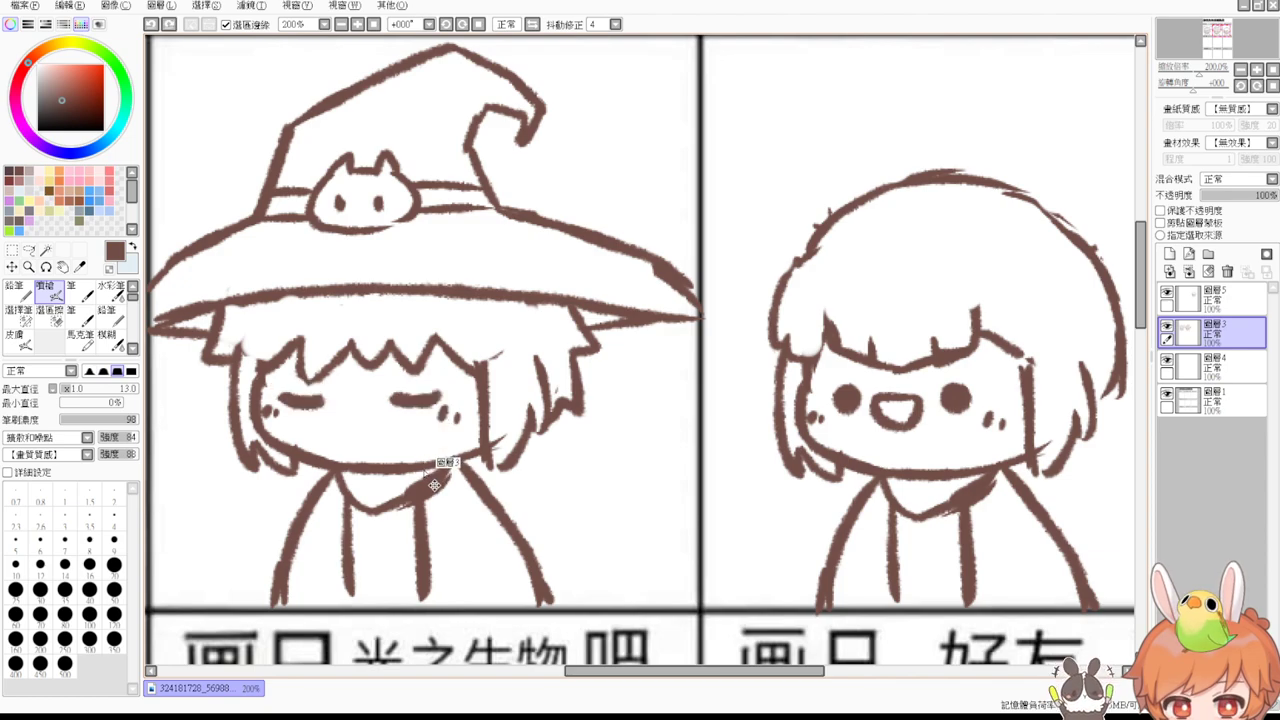
Erase the open mouth of the character on 圖層5 and draw a flat mouth with short end ticks.
mouse_move(1005, 387)
mouse_down()
mouse_move(806, 427)
mouse_move(852, 399)
mouse_up()
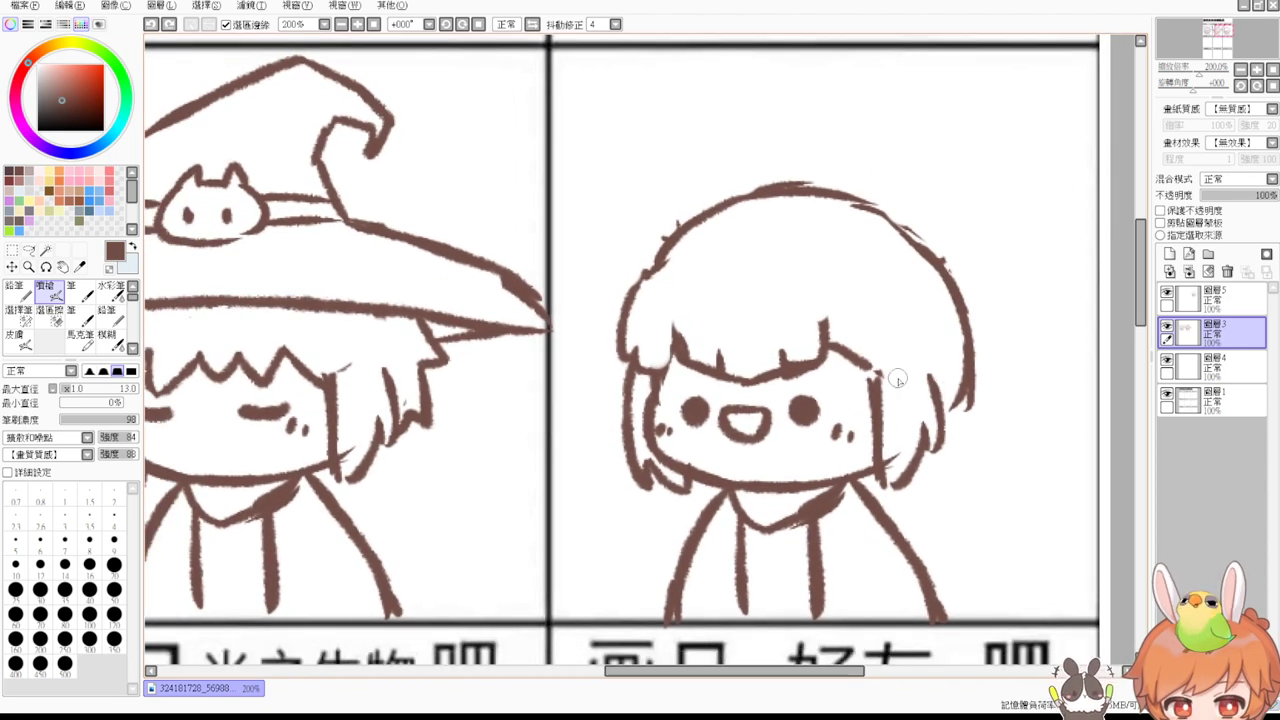
key(e)
mouse_move(728, 409)
mouse_down()
mouse_move(734, 437)
mouse_move(765, 416)
mouse_move(730, 424)
mouse_move(766, 404)
mouse_move(766, 425)
mouse_up()
key(b)
click(1220, 299)
key(e)
key(b)
Extend the back hair tip and draw two long, pointed, leaf-shaped ears on the character's head.
drag(963, 433, 872, 458)
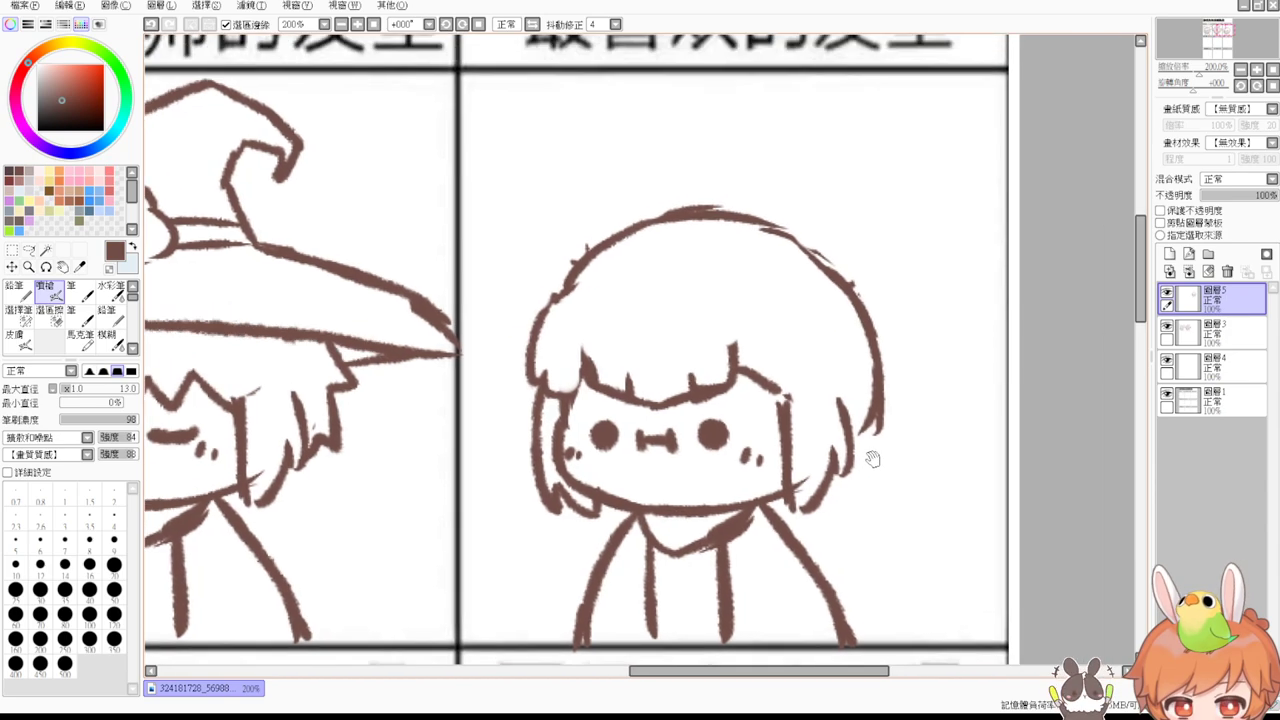
drag(878, 398, 858, 436)
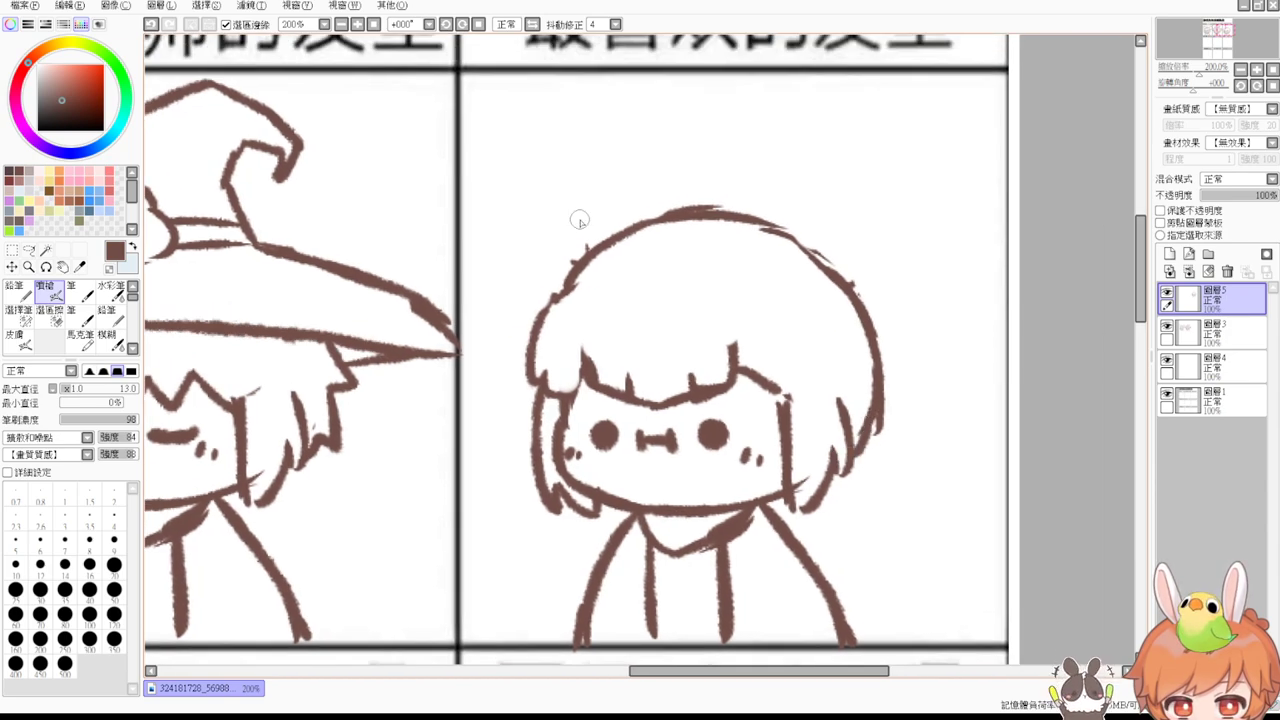
mouse_move(806, 284)
mouse_down()
mouse_move(924, 161)
mouse_move(911, 203)
mouse_move(815, 292)
mouse_up()
mouse_move(565, 288)
mouse_down()
mouse_move(549, 222)
mouse_move(581, 141)
mouse_move(596, 210)
mouse_move(585, 252)
mouse_up()
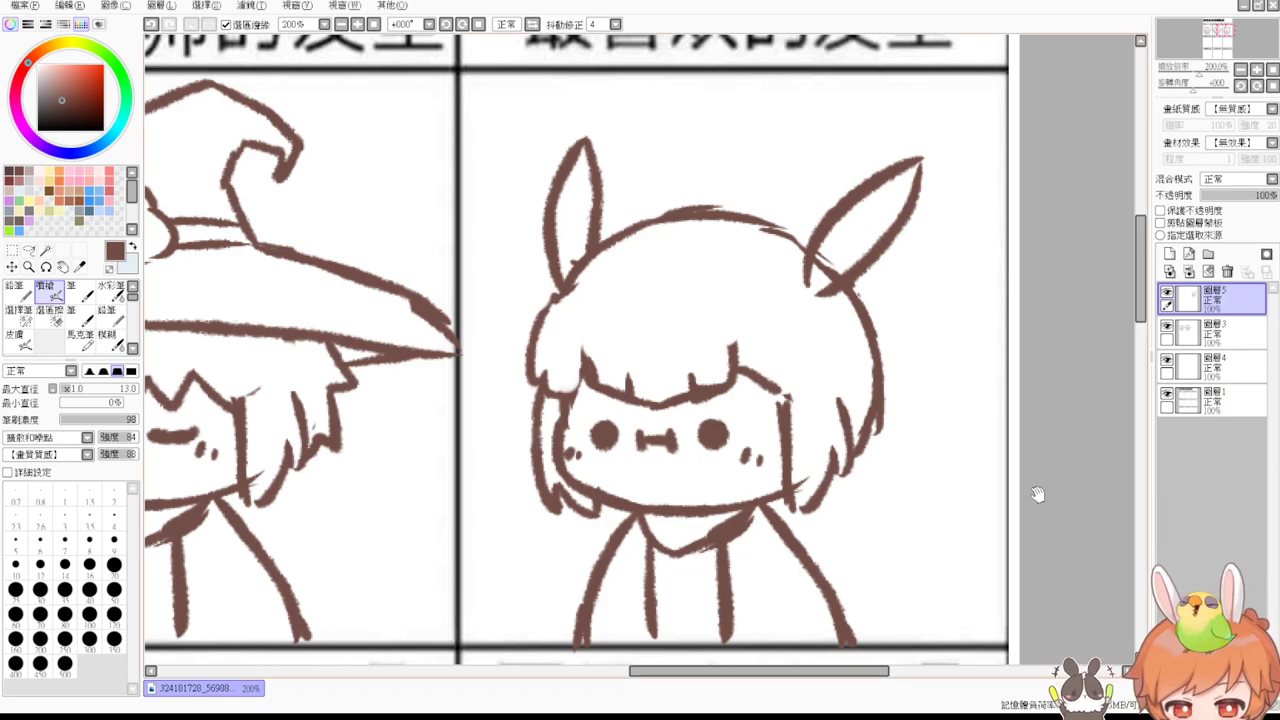
Try drawing a rounded hair tuft bulging out behind the lower back hair.
drag(869, 477, 856, 422)
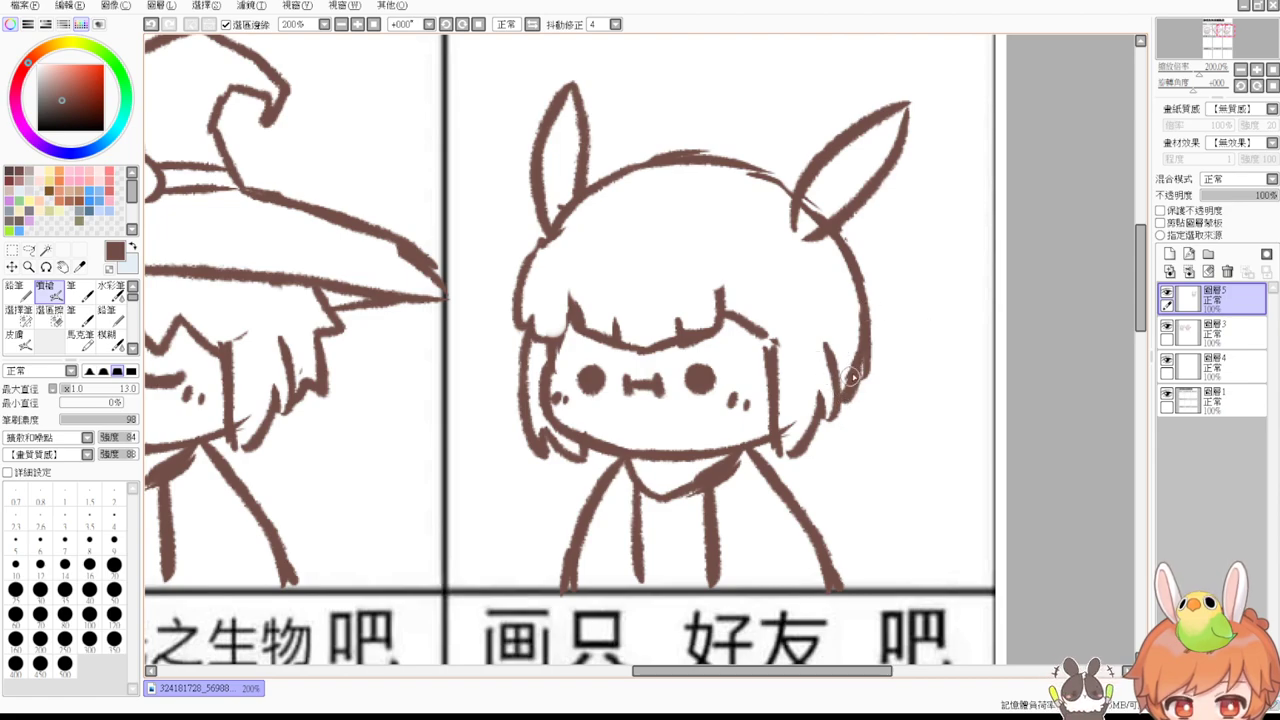
drag(862, 321, 915, 388)
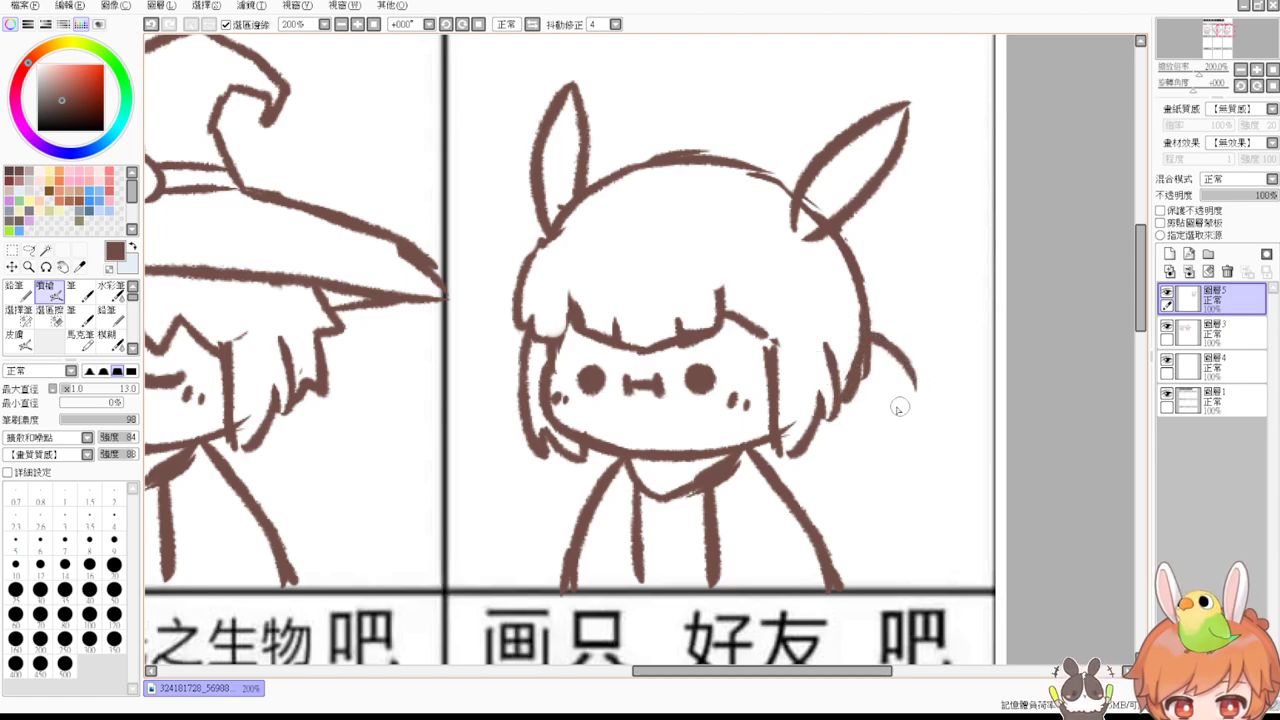
mouse_move(843, 408)
mouse_down()
mouse_move(858, 457)
mouse_move(893, 432)
mouse_up()
mouse_move(903, 368)
mouse_down()
mouse_move(914, 392)
mouse_move(900, 432)
mouse_move(869, 439)
mouse_up()
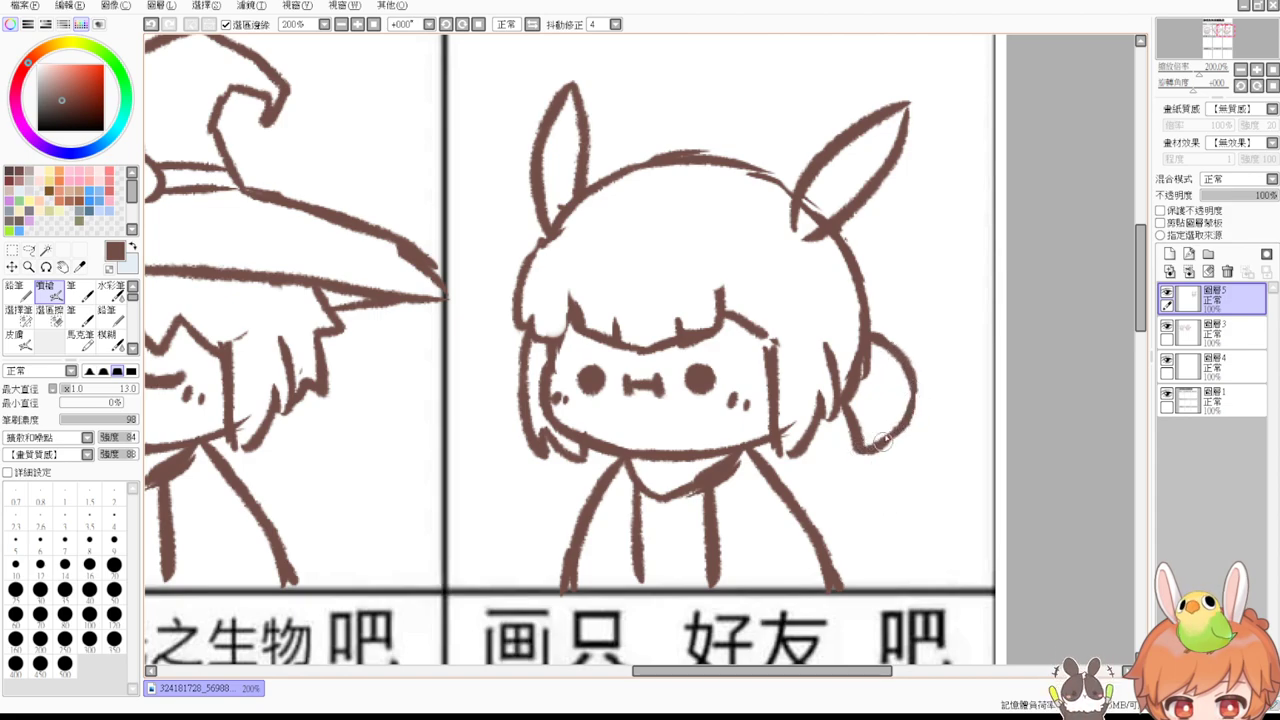
key(ctrl+z)
key(ctrl+z)
key(ctrl+z)
key(ctrl+z)
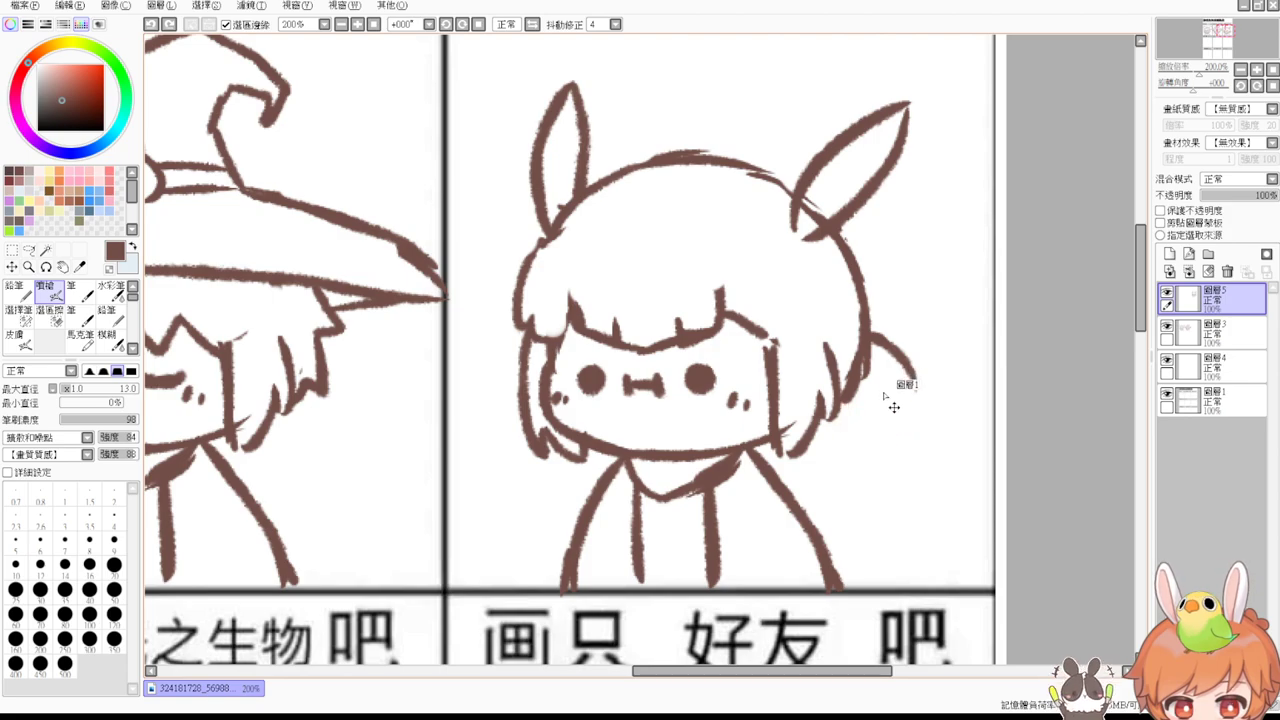
key(ctrl+z)
key(ctrl+z)
Lengthen the long-eared character's back hair tip and draw a curved outer ponytail line behind the lower back hair.
drag(819, 418, 833, 463)
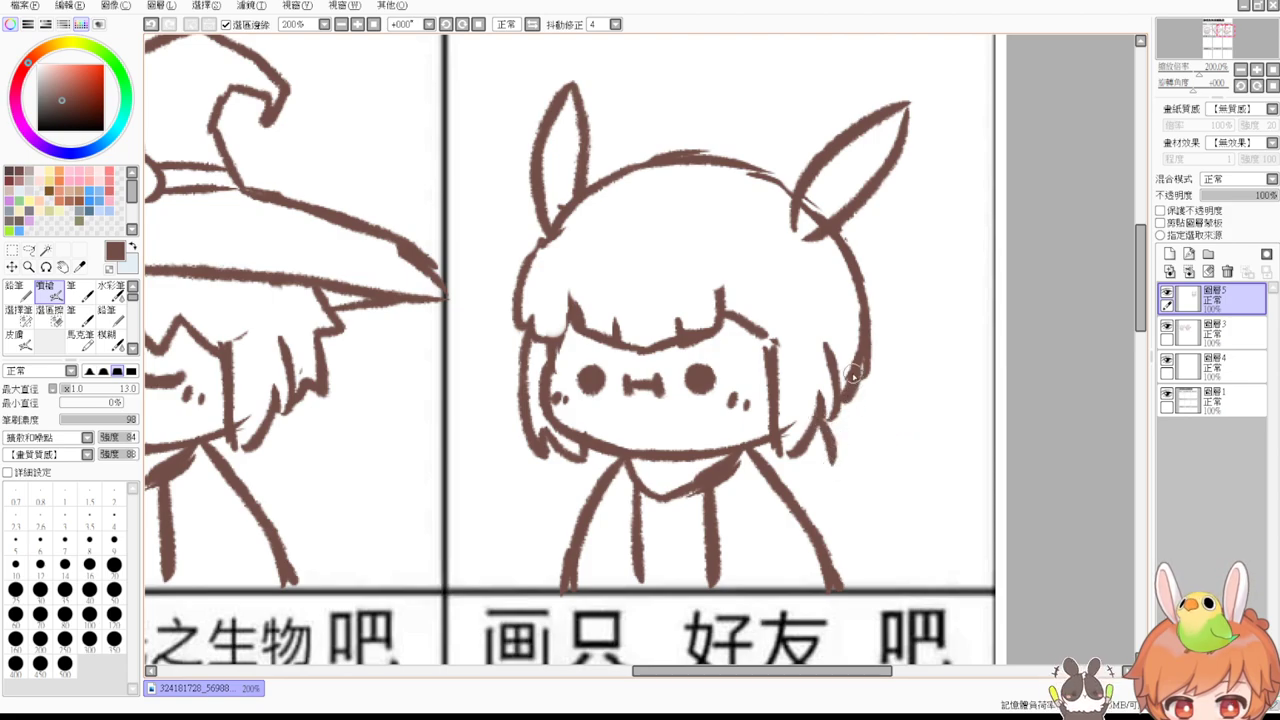
mouse_move(853, 372)
mouse_down()
mouse_move(896, 440)
mouse_move(836, 462)
mouse_move(841, 474)
mouse_up()
key(ctrl+z)
key(ctrl+y)
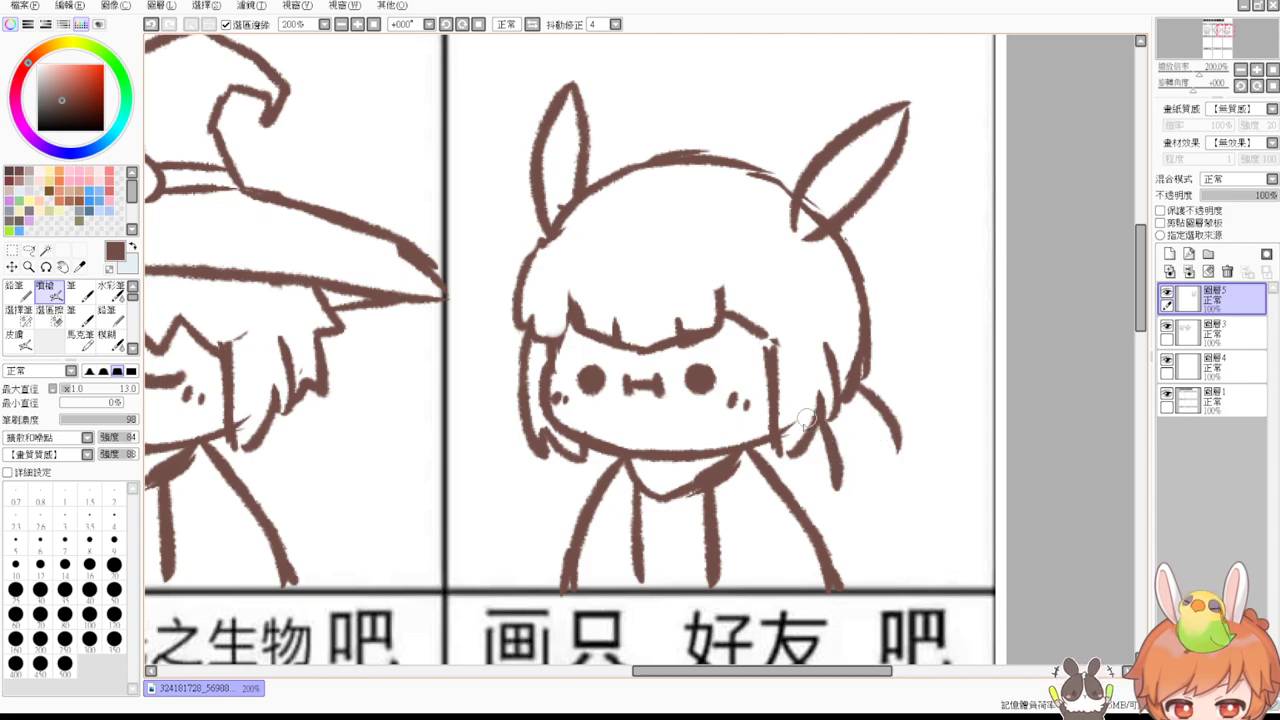
key(n)
key(v)
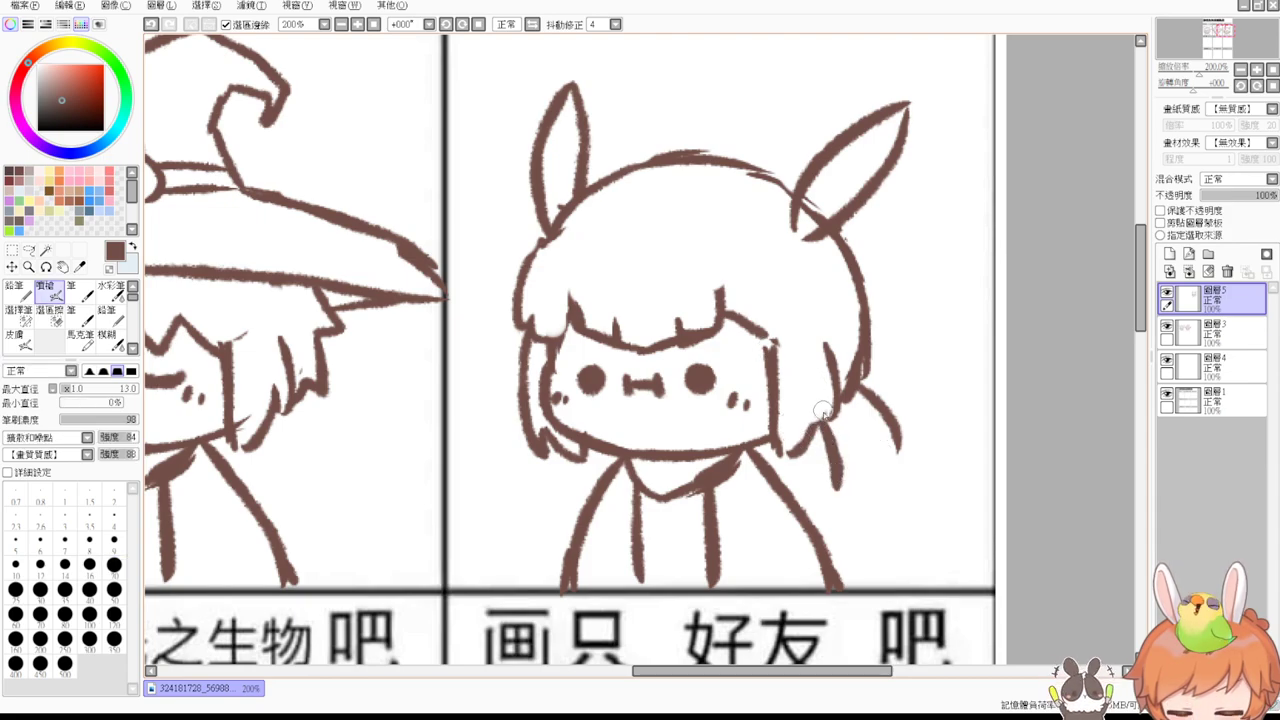
Erase the ragged tip of the long-eared character's rear side lock and redraw its edge curving down toward the chin.
key(e)
mouse_move(826, 411)
mouse_down()
mouse_move(790, 455)
mouse_move(807, 447)
mouse_up()
key(b)
key(ctrl+z)
mouse_move(824, 367)
mouse_down()
mouse_move(823, 427)
mouse_move(809, 437)
mouse_move(841, 401)
mouse_move(811, 443)
mouse_up()
key(ctrl+z)
key(ctrl+z)
Redraw both side locks with blunt, notched ends and erase the head line crossing the base of the rear ear.
key(e)
mouse_move(549, 441)
mouse_down()
mouse_move(541, 427)
mouse_move(551, 454)
mouse_up()
key(b)
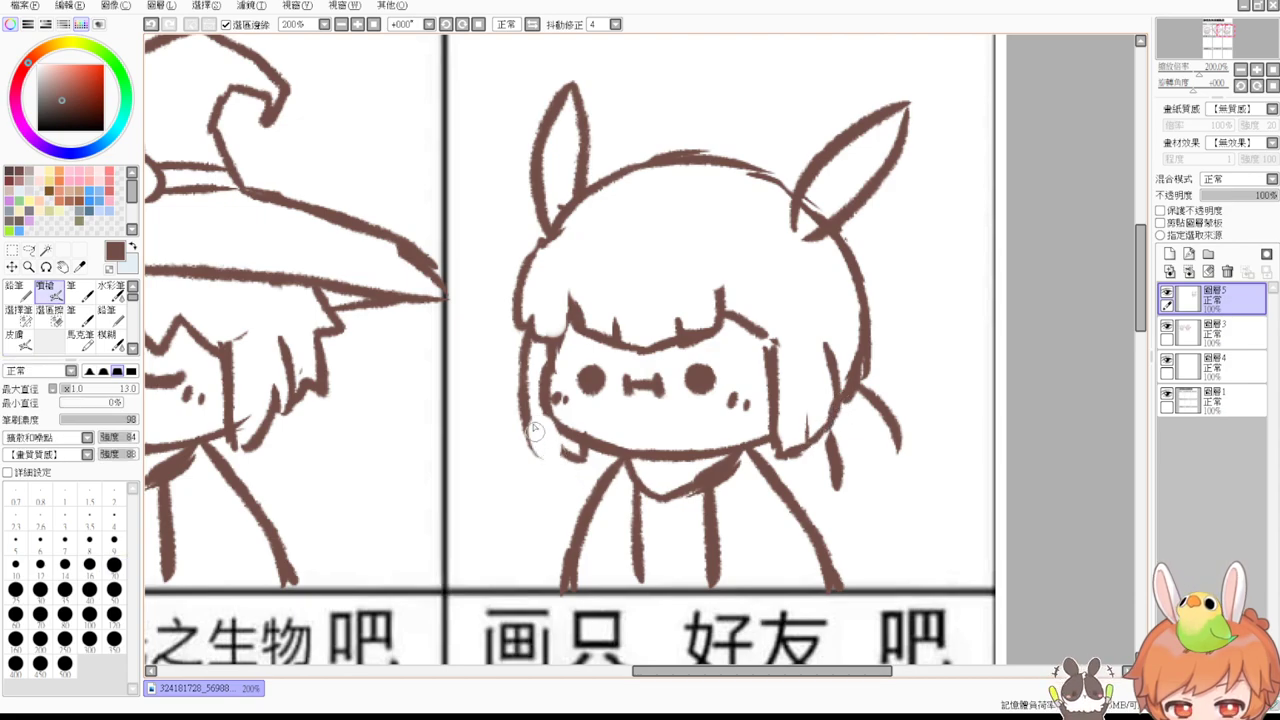
drag(521, 402, 538, 452)
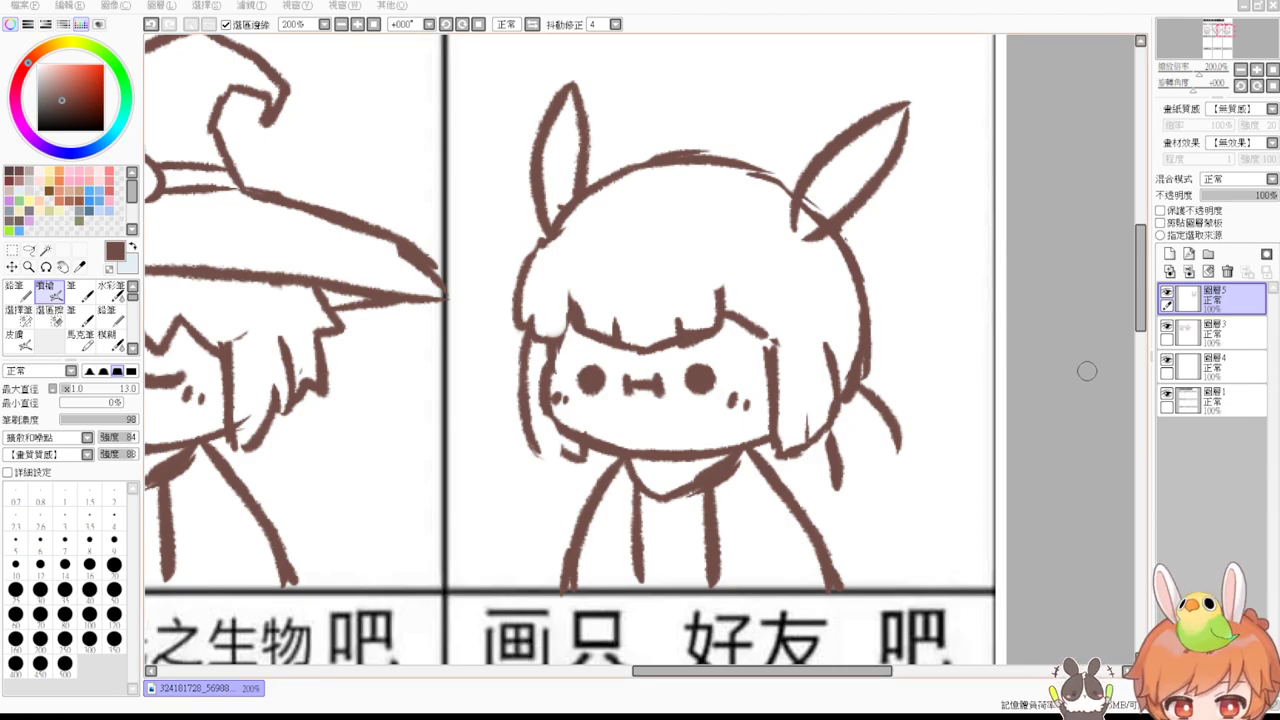
drag(820, 200, 812, 222)
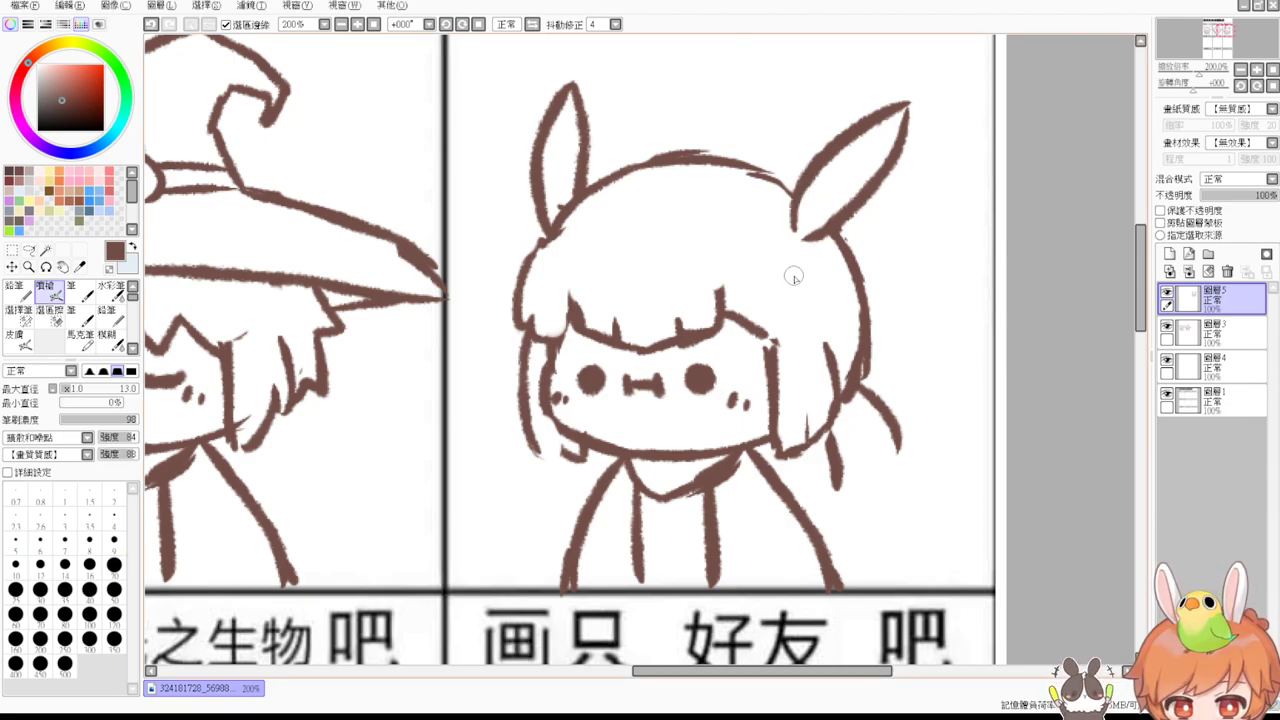
drag(527, 417, 552, 457)
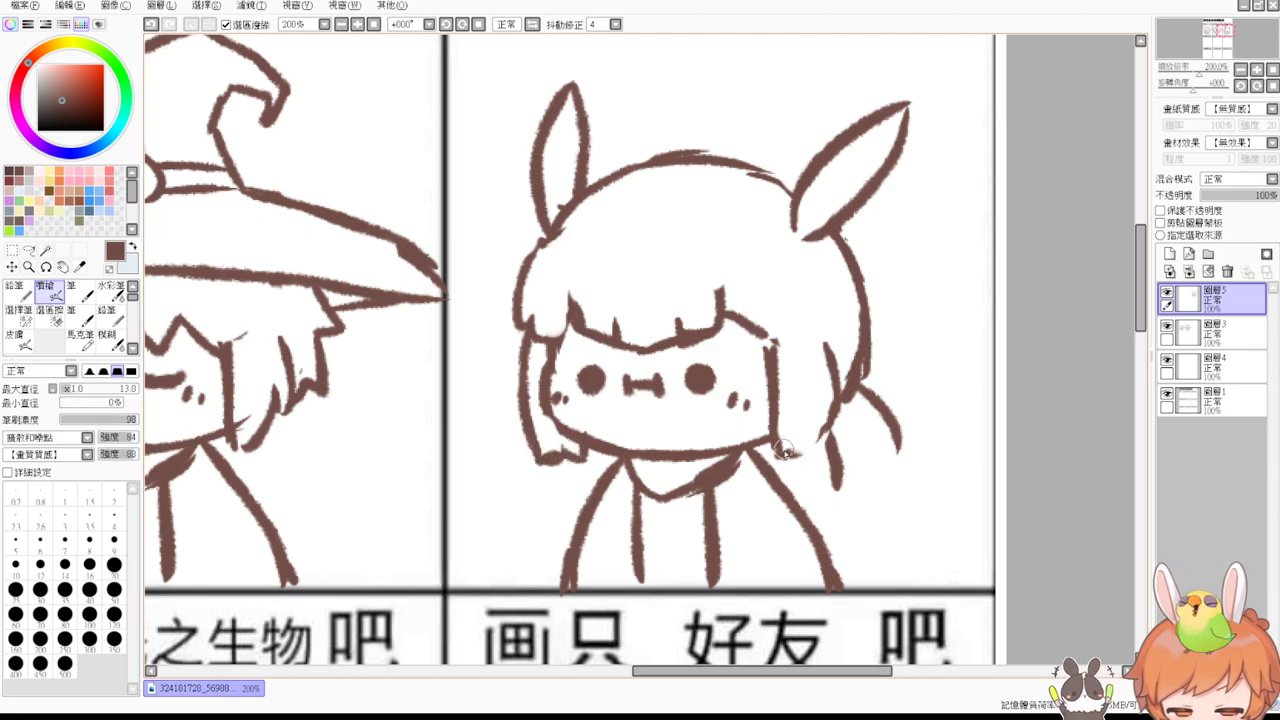
mouse_move(778, 452)
mouse_down()
mouse_move(806, 425)
mouse_move(810, 450)
mouse_up()
drag(833, 395, 823, 445)
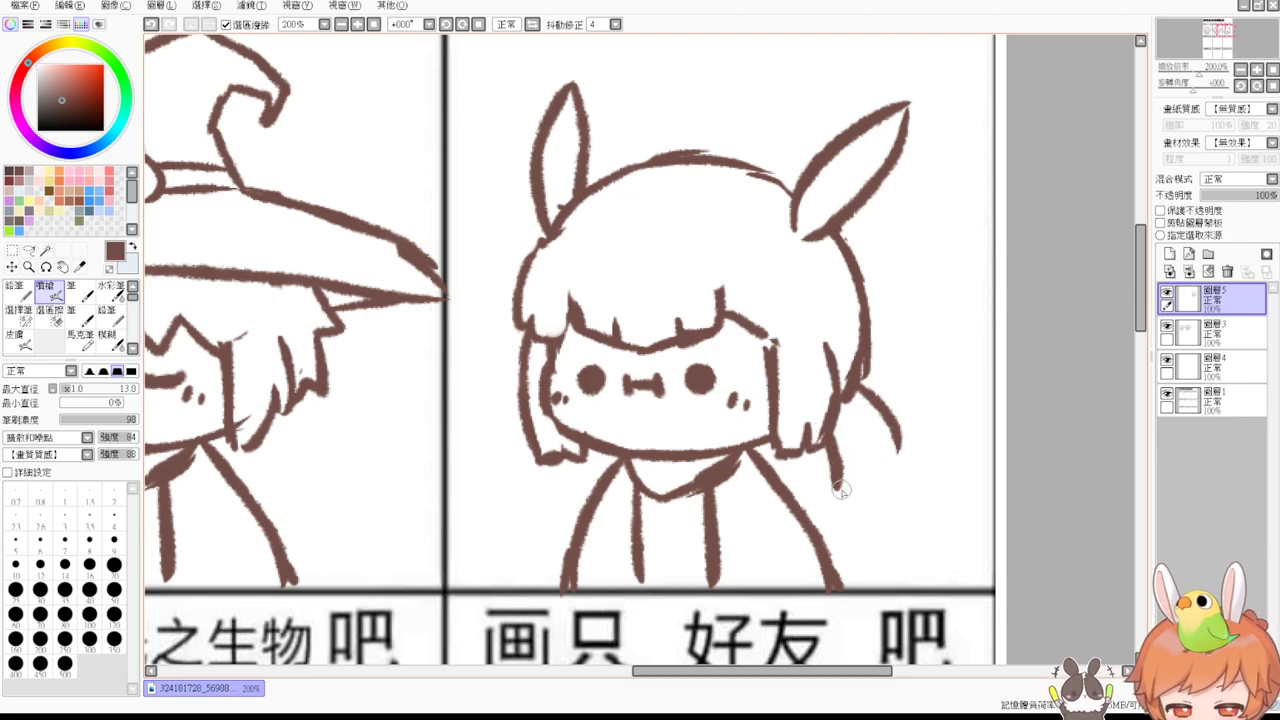
Close the low ponytail with a jagged end and redraw the fringe's upright strand as a short slanted one.
mouse_move(840, 490)
mouse_down()
mouse_move(880, 466)
mouse_move(900, 432)
mouse_move(896, 458)
mouse_up()
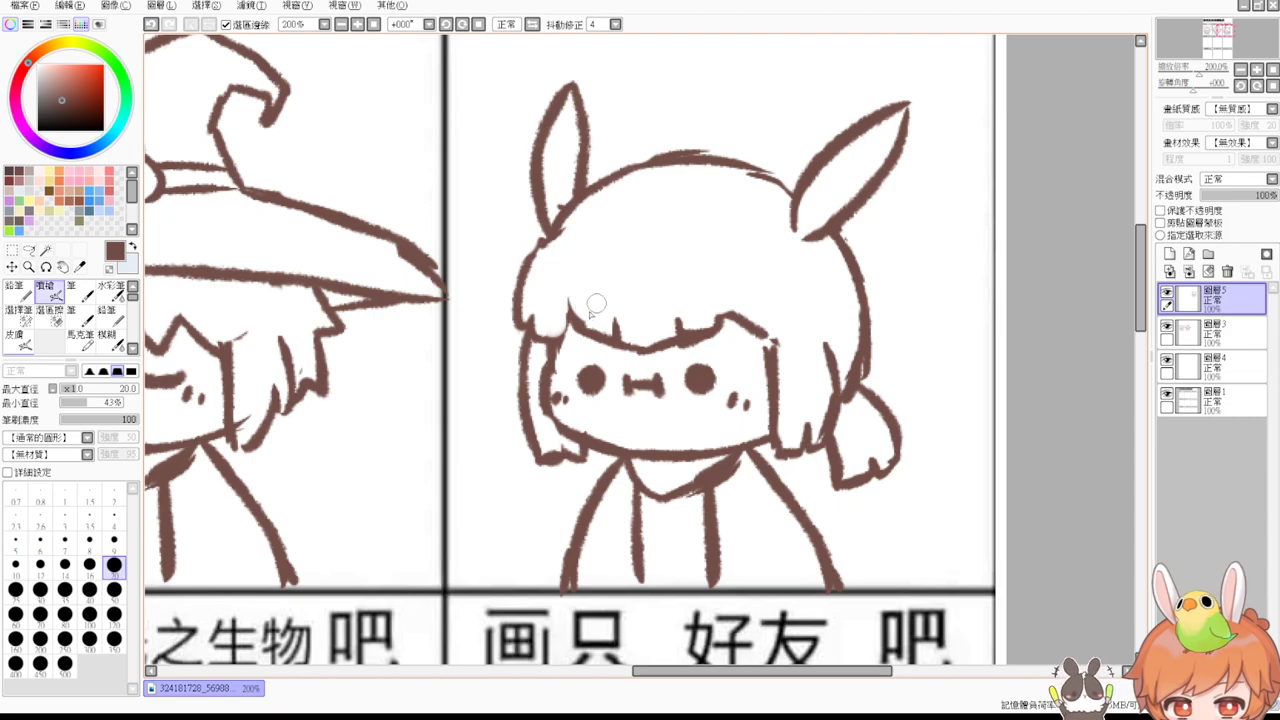
drag(734, 300, 720, 318)
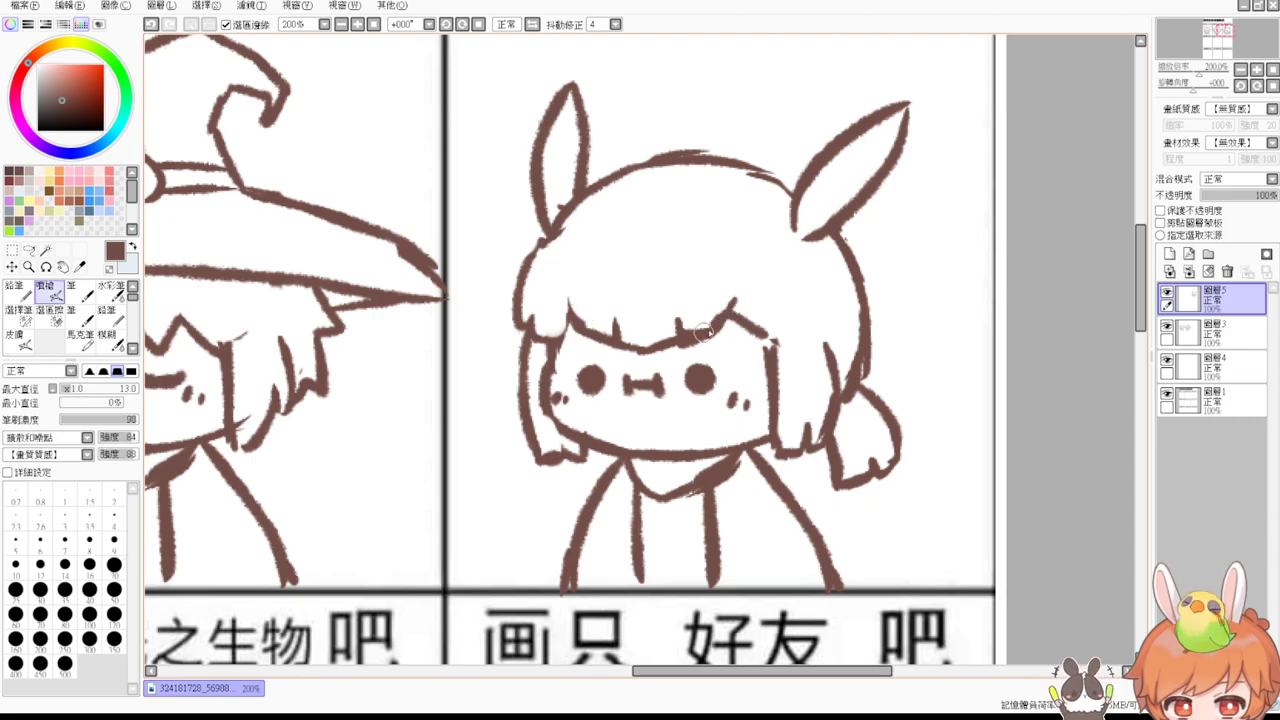
Try adding short slanted eyebrows above the long-eared character's eyes.
drag(582, 344, 606, 353)
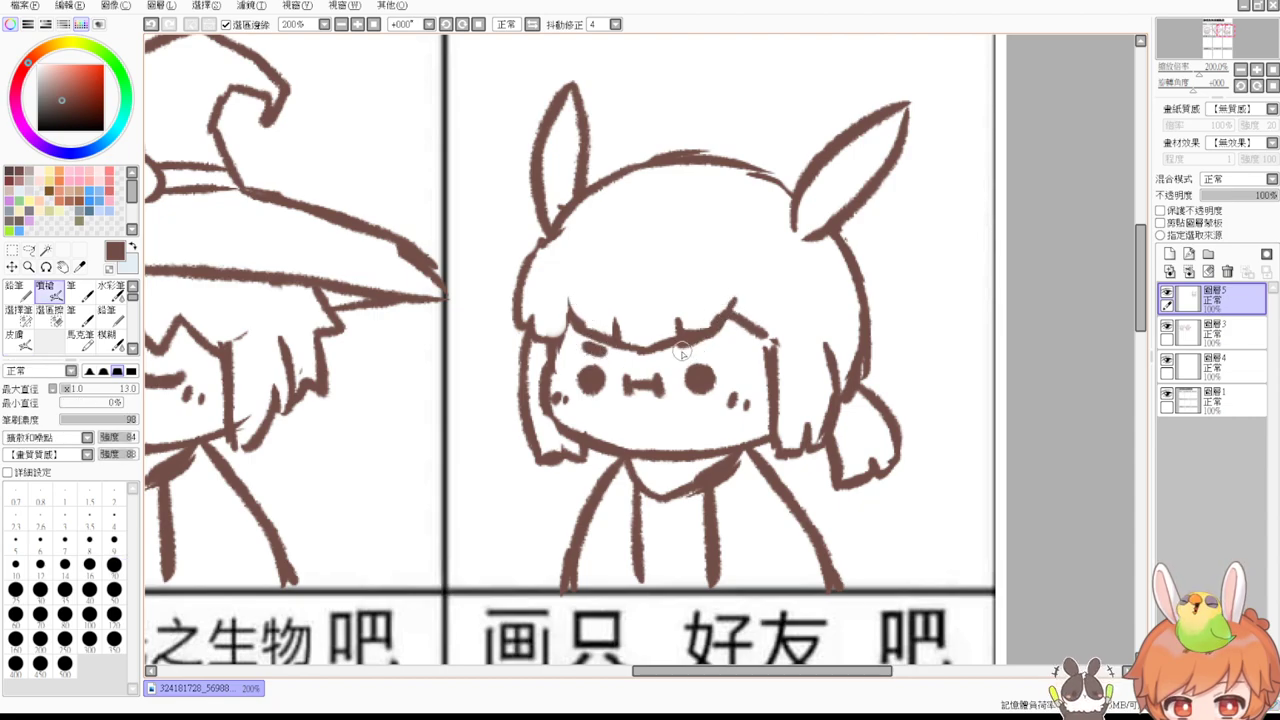
drag(684, 350, 710, 340)
key(ctrl+z)
key(ctrl+z)
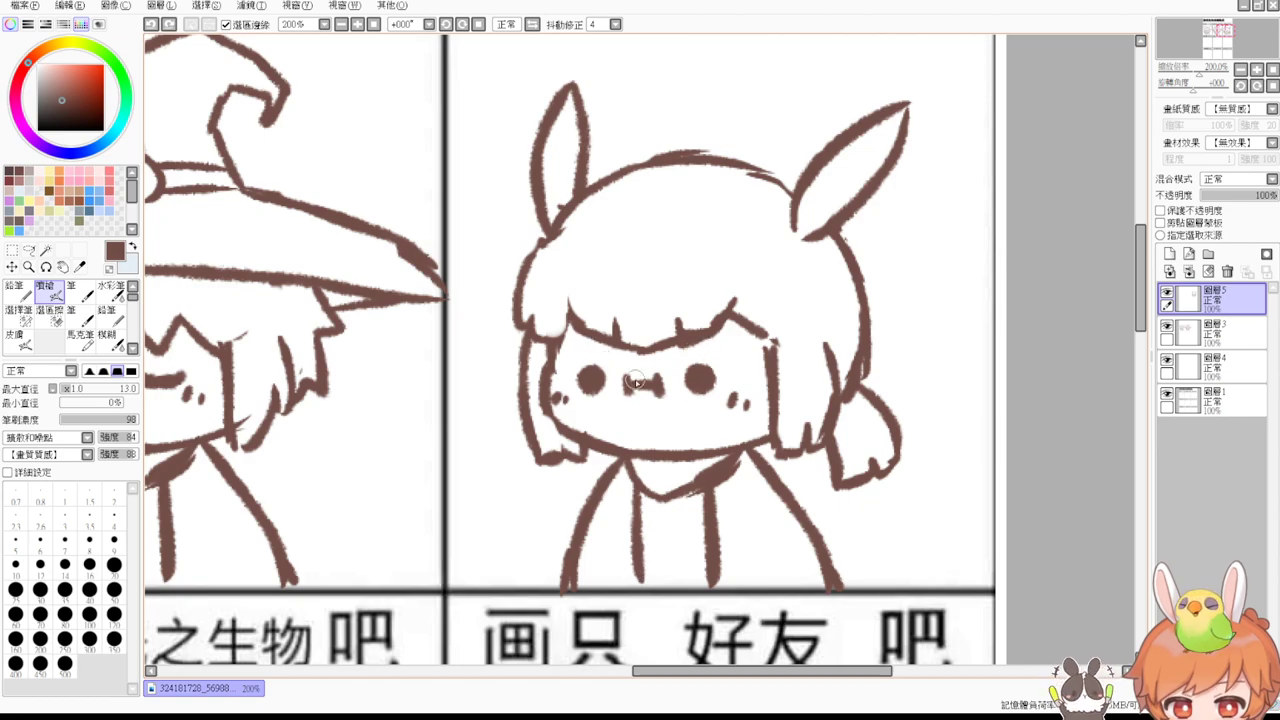
Merge 圖層5 down into 圖層3.
mouse_move(632, 210)
mouse_down()
mouse_move(757, 203)
mouse_move(748, 198)
mouse_move(829, 209)
mouse_move(797, 237)
mouse_up()
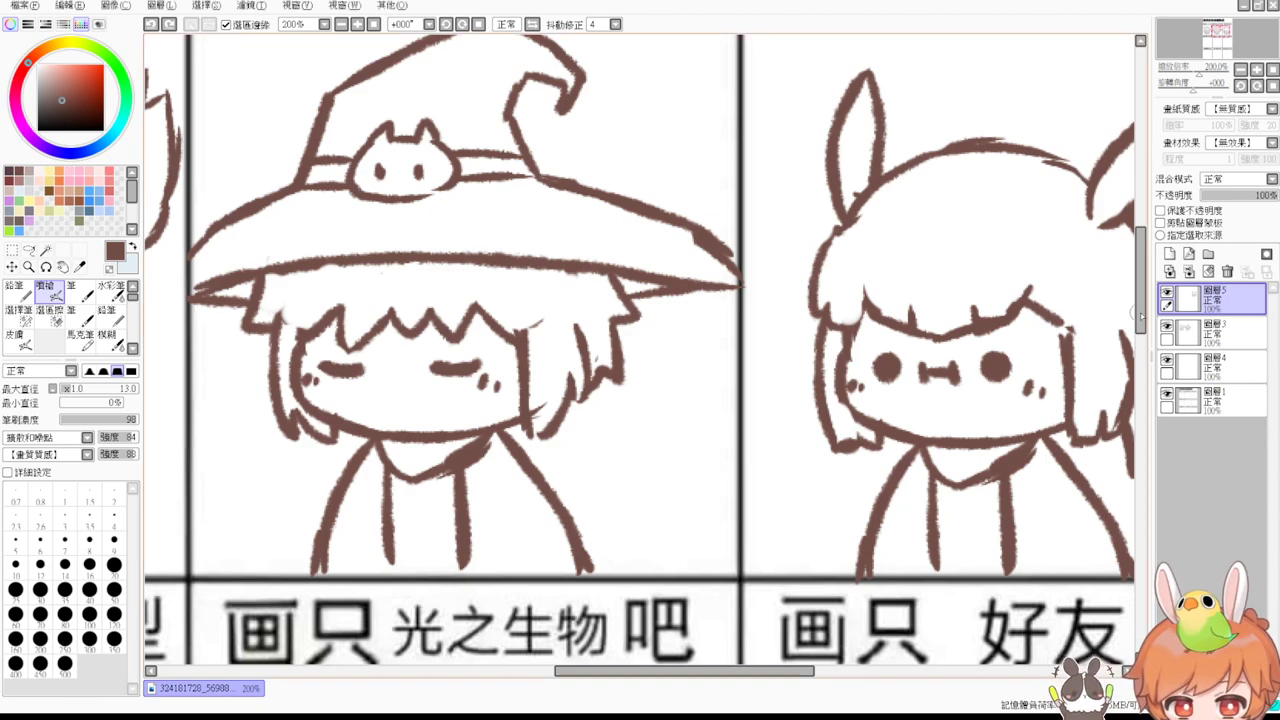
drag(1144, 316, 1145, 317)
key(e)
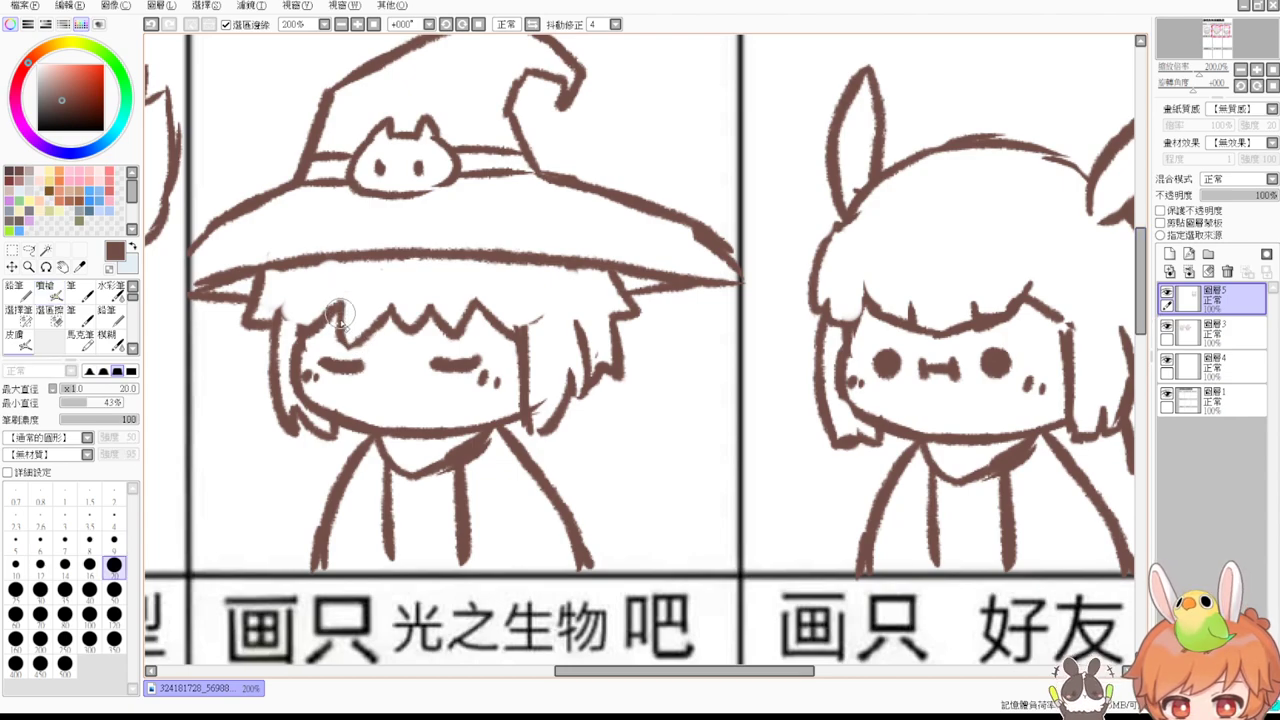
key(b)
click(1189, 271)
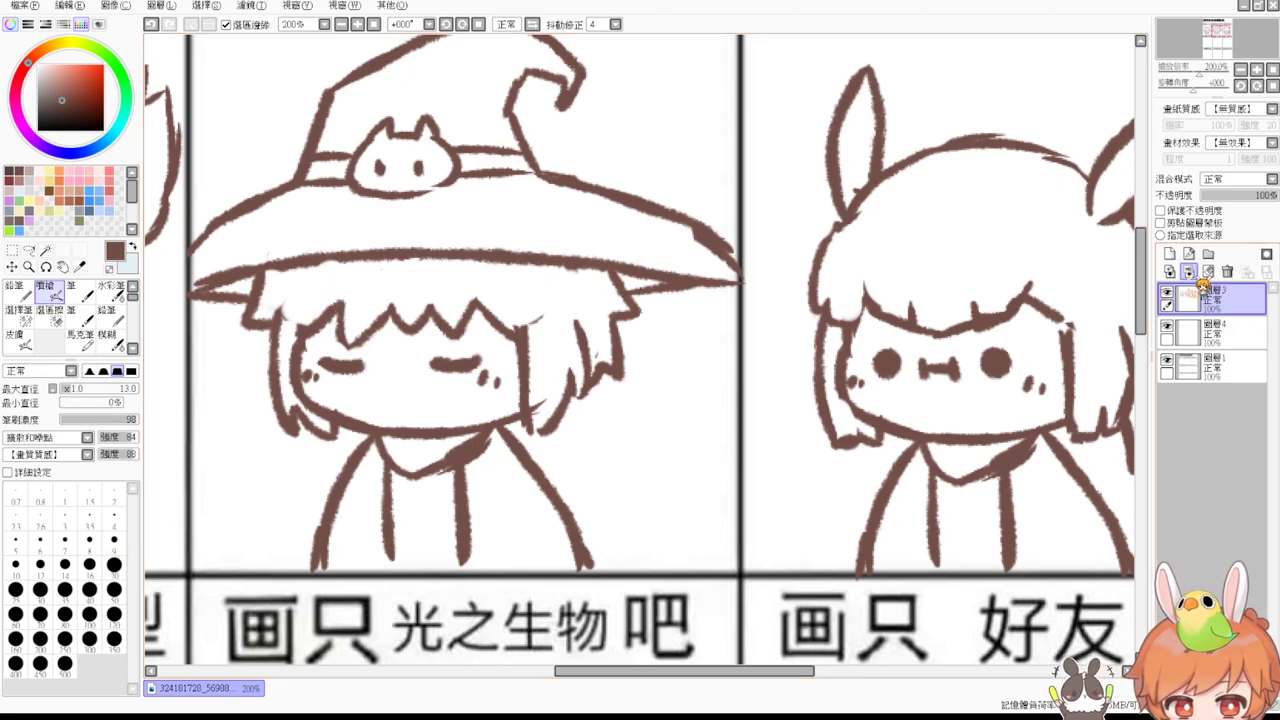
Erase the zigzag fringe and closed eyes of the witch-hat character on 圖層3.
key(n)
mouse_move(355, 312)
mouse_down()
mouse_move(378, 339)
mouse_move(397, 295)
mouse_move(458, 313)
mouse_move(442, 335)
mouse_move(453, 311)
mouse_move(367, 343)
mouse_move(372, 363)
mouse_move(333, 362)
mouse_up()
mouse_move(428, 351)
mouse_down()
mouse_move(467, 358)
mouse_move(431, 354)
mouse_up()
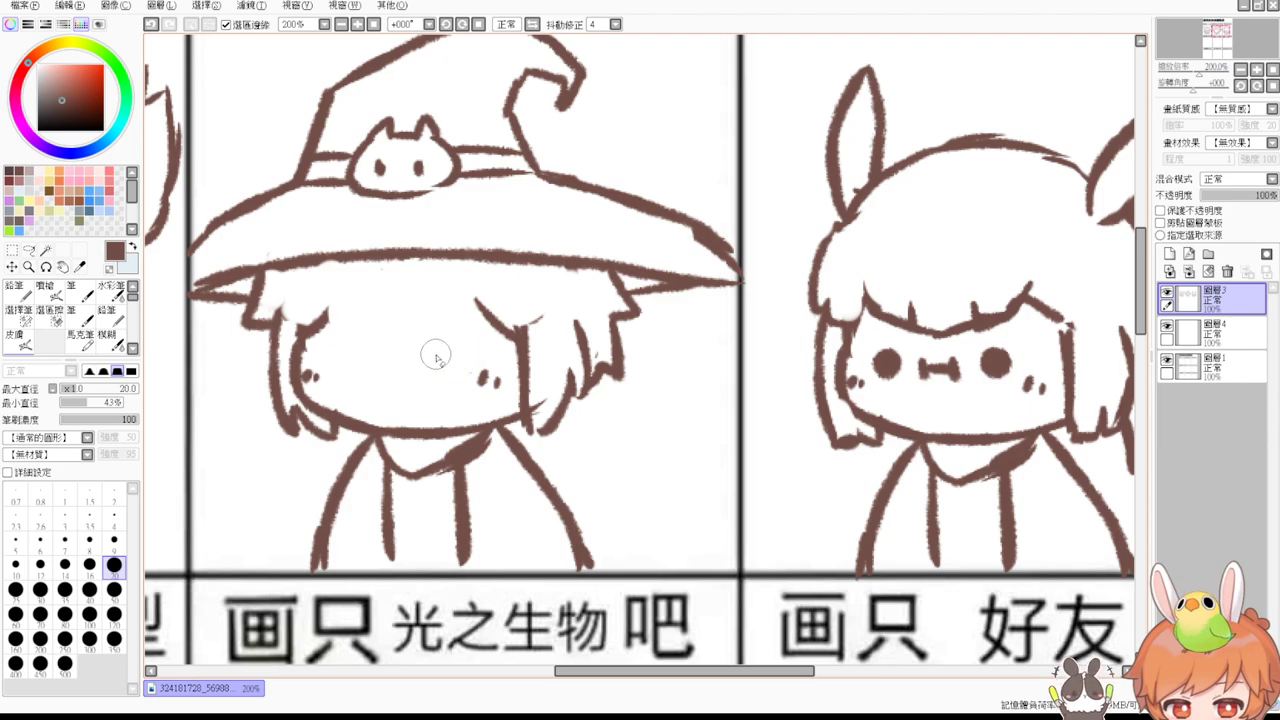
Redraw the witch-hat character's fringe with uneven pointed strands, the longest dipping over one eye.
key(v)
key(e)
mouse_move(320, 303)
mouse_down()
mouse_move(302, 352)
mouse_move(348, 322)
mouse_up()
key(b)
drag(362, 370, 378, 319)
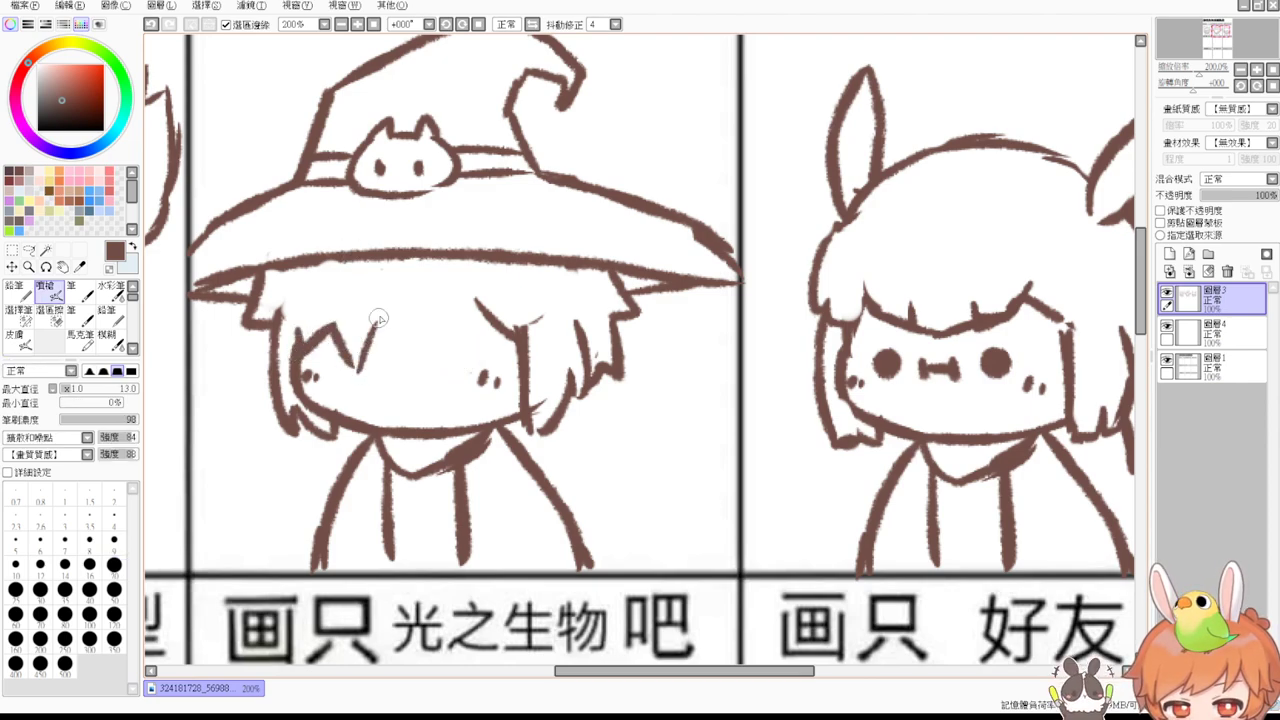
key(ctrl+z)
mouse_move(352, 362)
mouse_down()
mouse_move(384, 310)
mouse_move(407, 332)
mouse_move(412, 309)
mouse_move(480, 327)
mouse_up()
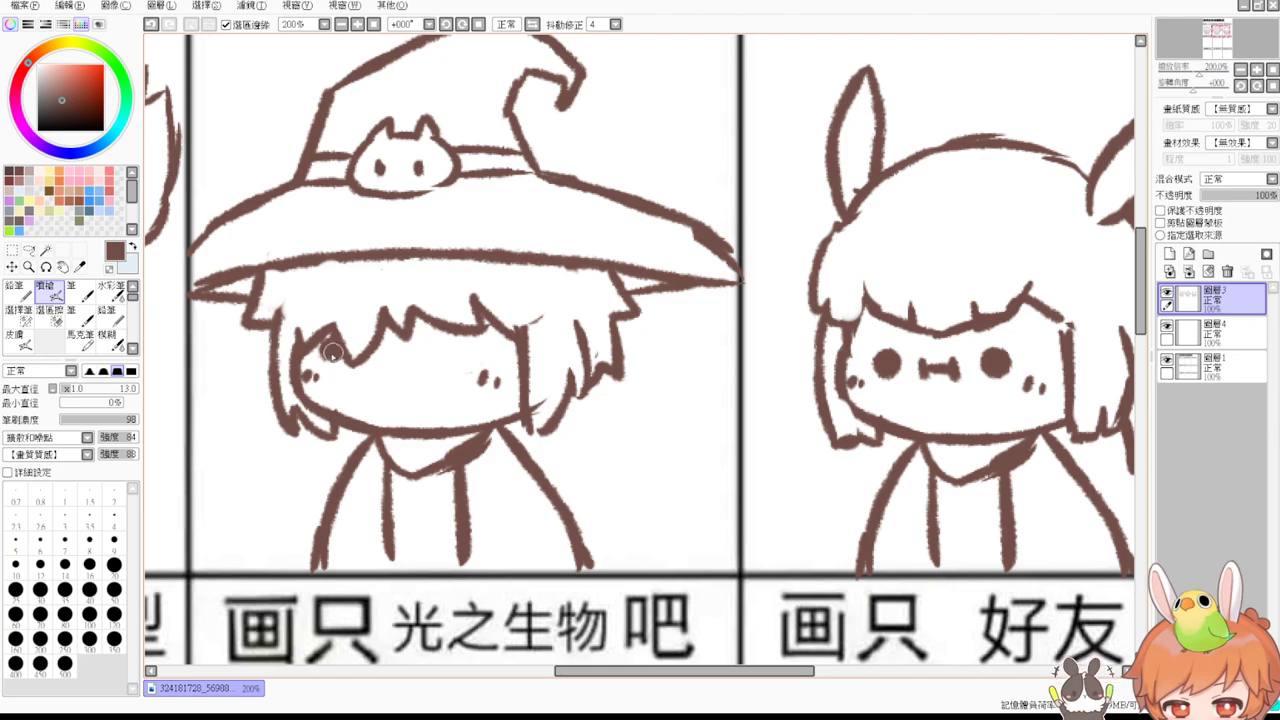
Draw two solid round eyes and a small triangular mouth on the witch-hat character.
drag(344, 367, 350, 355)
key(ctrl+z)
key(ctrl+z)
key(ctrl+z)
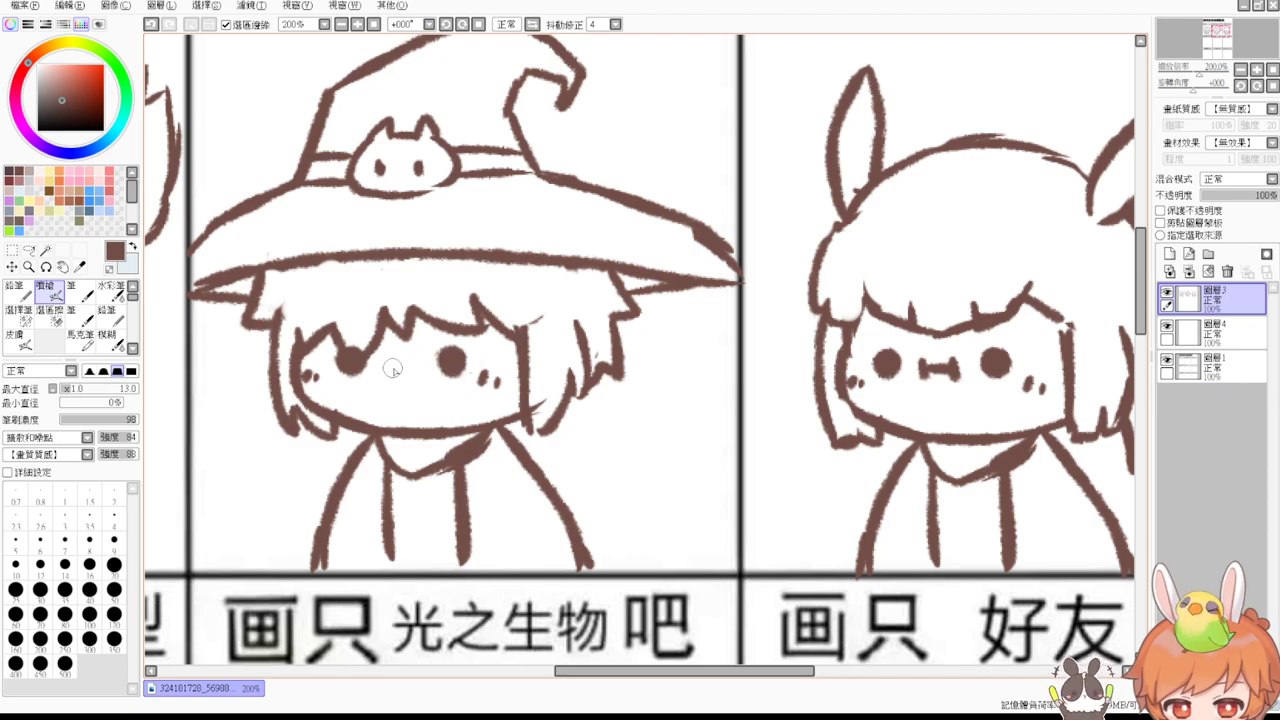
mouse_move(392, 370)
mouse_down()
mouse_move(385, 388)
mouse_move(394, 370)
mouse_move(460, 410)
mouse_up()
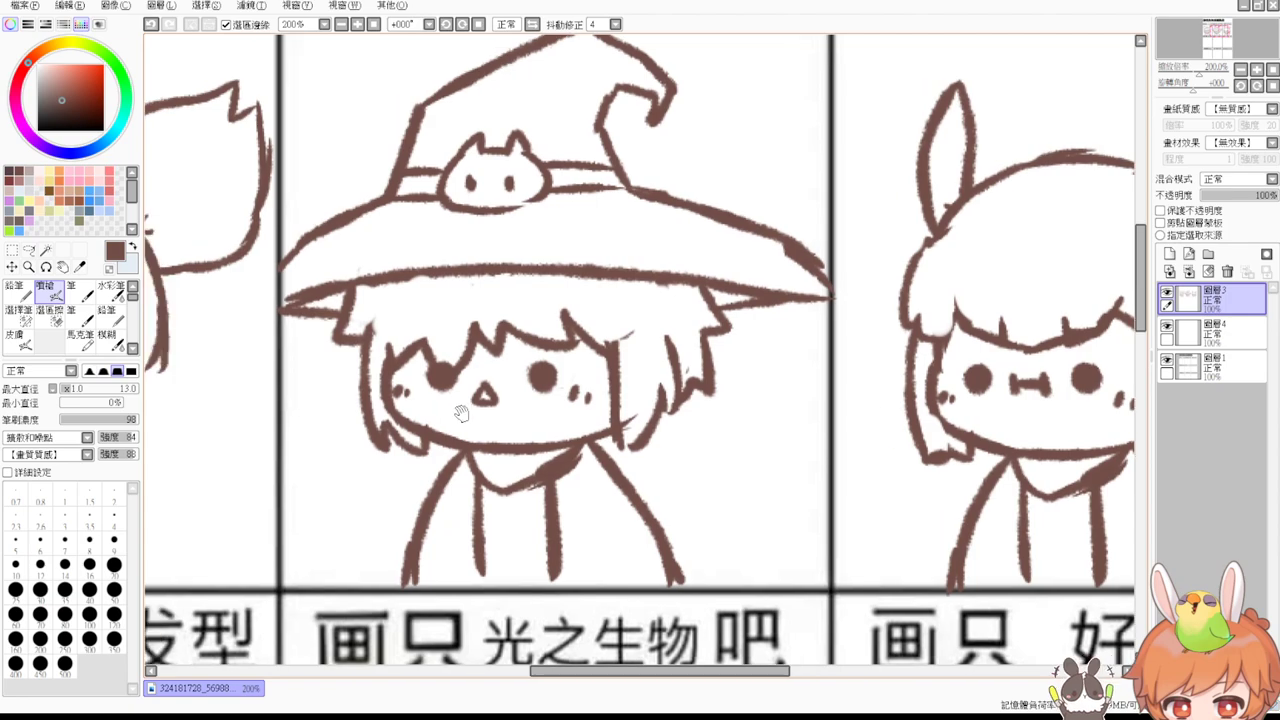
Draw a small cat-eared face ornament with two dot eyes on the long-eared character's hair above the fringe.
drag(993, 319, 807, 393)
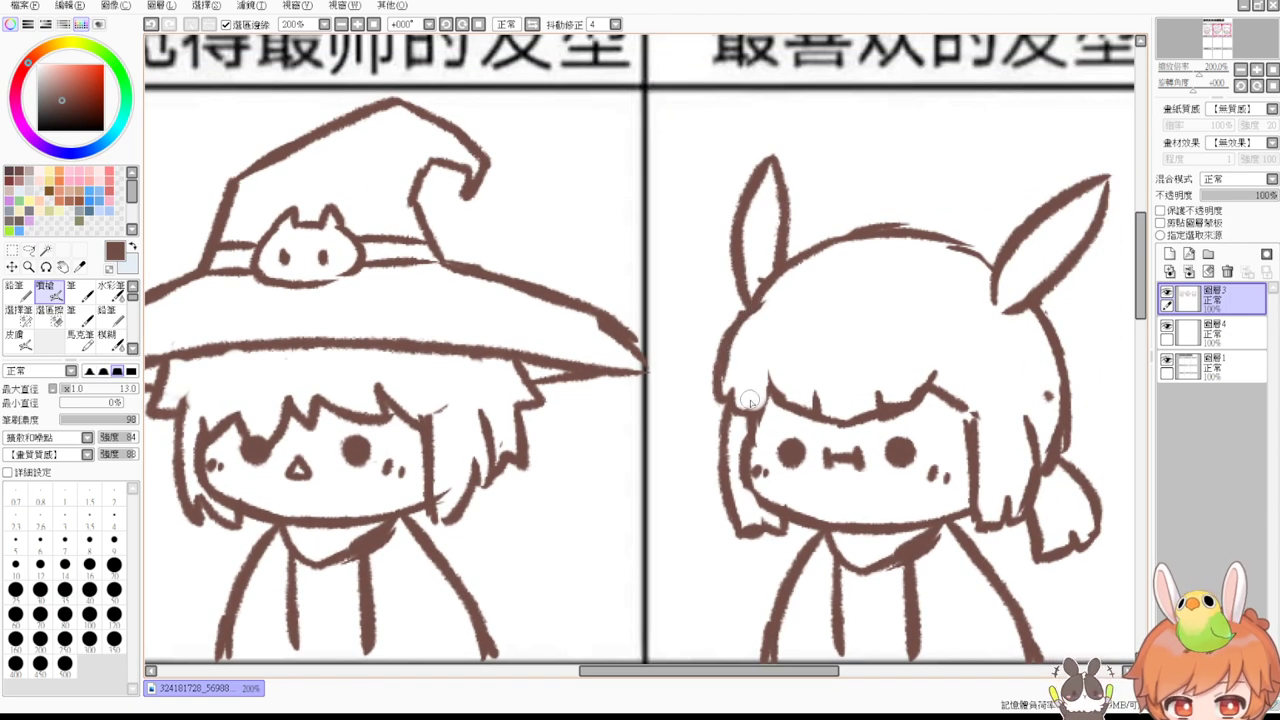
drag(830, 282, 826, 326)
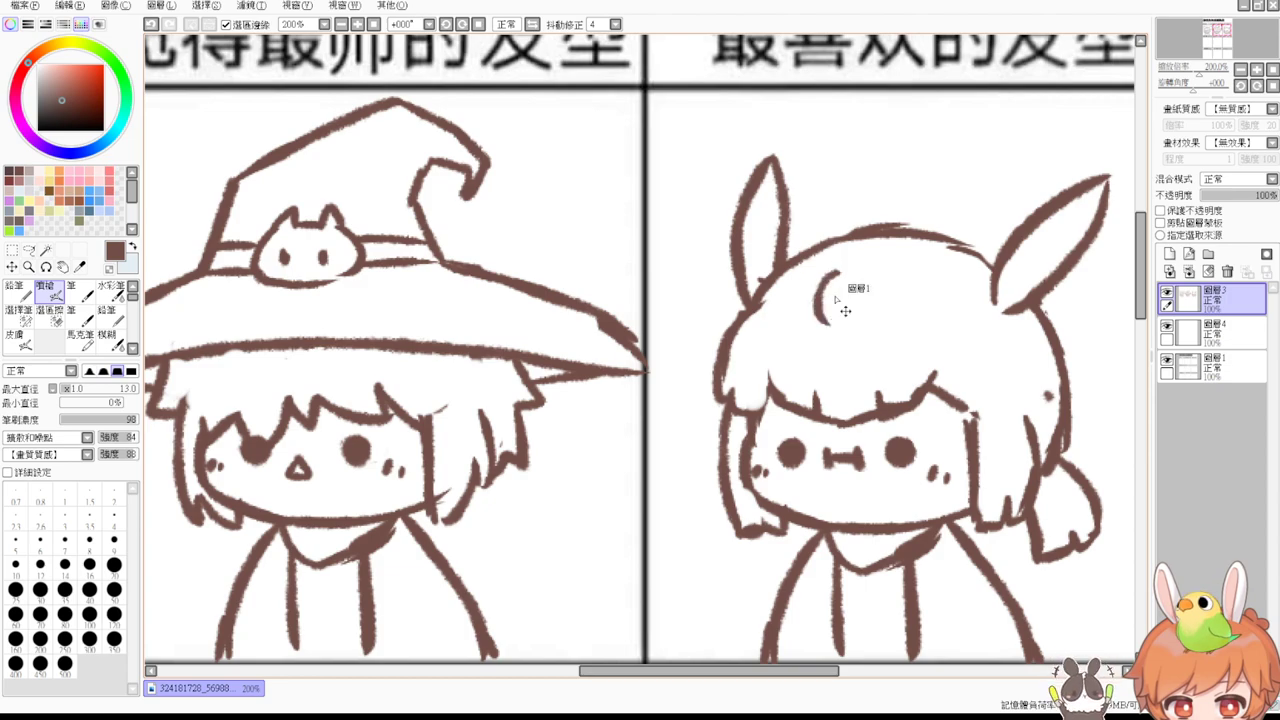
mouse_move(886, 286)
mouse_down()
mouse_move(853, 332)
mouse_move(828, 325)
mouse_move(853, 331)
mouse_move(874, 300)
mouse_move(823, 283)
mouse_move(845, 260)
mouse_move(846, 276)
mouse_move(869, 268)
mouse_move(883, 290)
mouse_move(836, 302)
mouse_move(871, 305)
mouse_up()
mouse_move(848, 398)
mouse_down()
mouse_move(846, 323)
mouse_move(878, 260)
mouse_up()
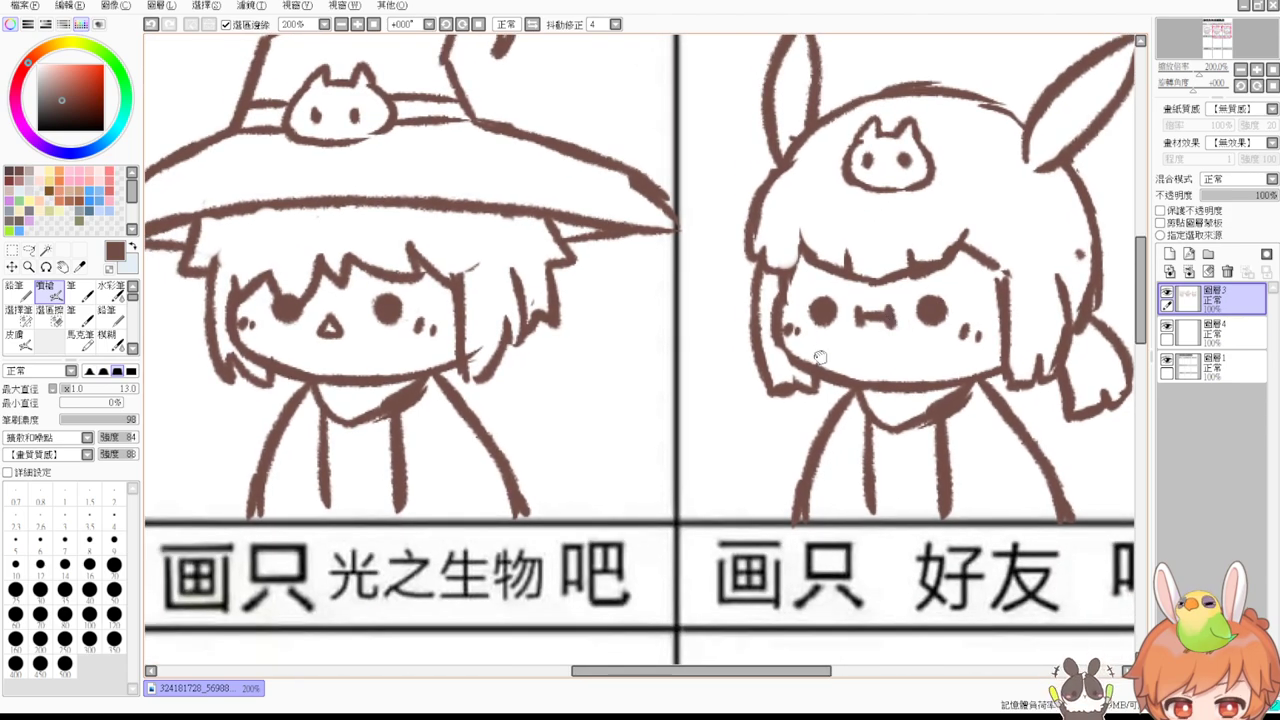
Copy the twin-tailed character onto a new layer and move the copy into the empty cell below 陪伴最久的发型.
mouse_move(762, 370)
mouse_down()
mouse_move(918, 321)
mouse_move(937, 300)
mouse_move(846, 337)
mouse_move(903, 257)
mouse_move(826, 282)
mouse_up()
scroll(865, 267, down, 5)
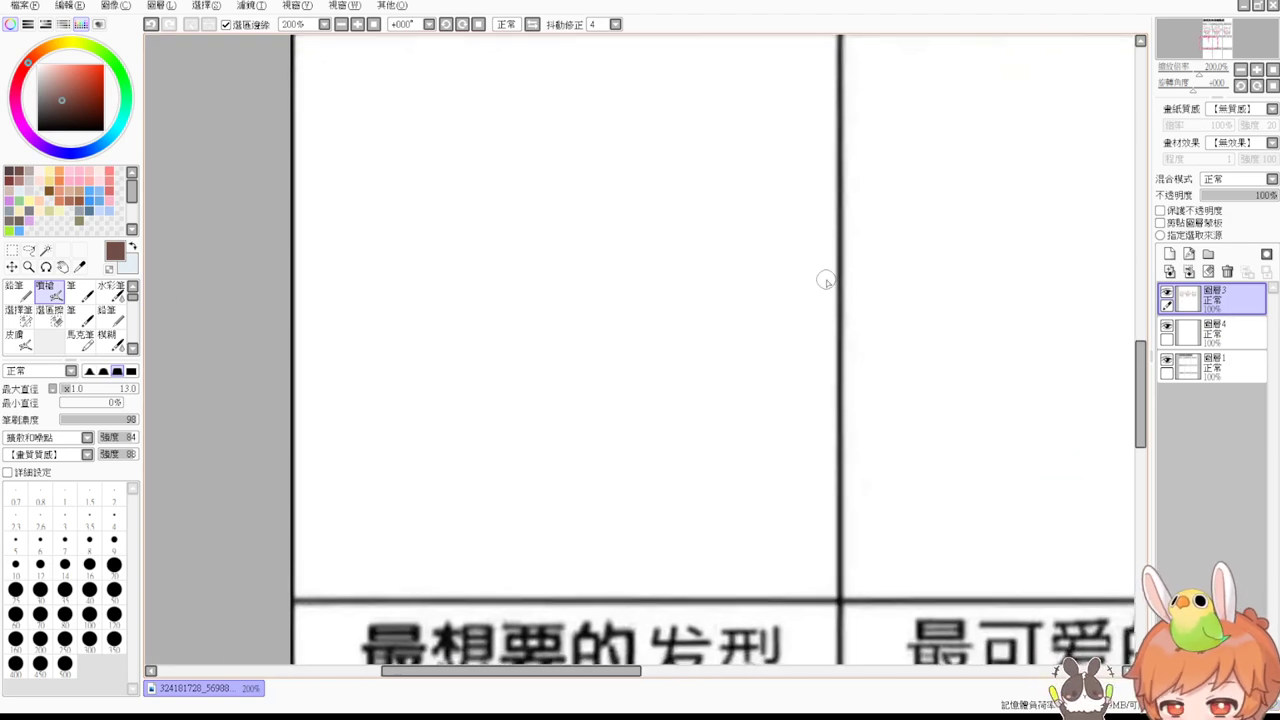
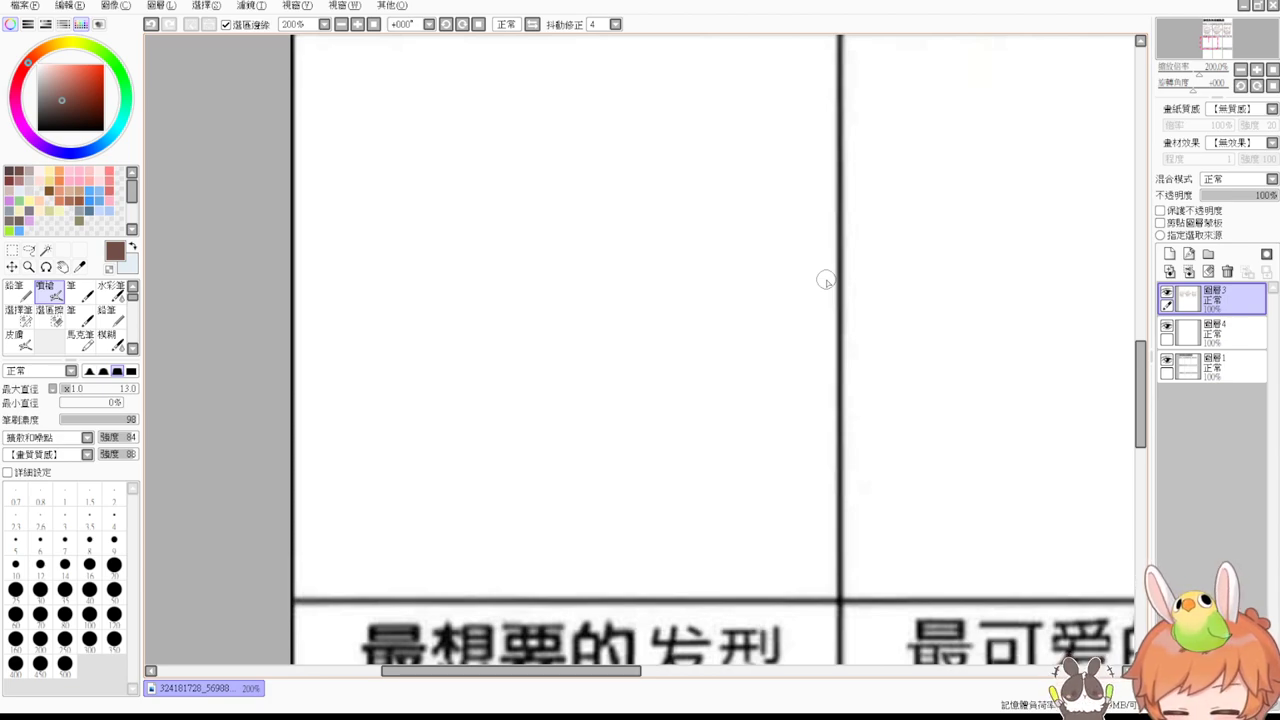
mouse_move(700, 317)
mouse_down()
mouse_move(711, 397)
mouse_move(729, 360)
mouse_move(713, 355)
mouse_up()
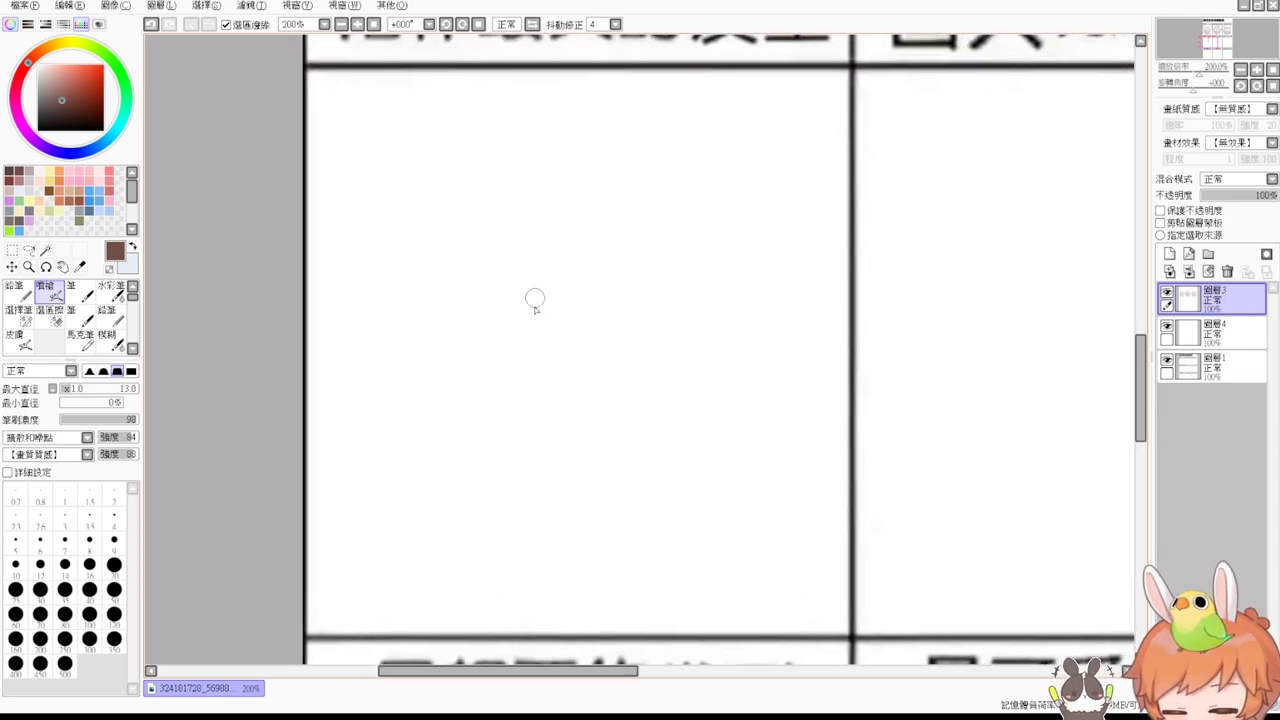
key(ctrl+shift+n)
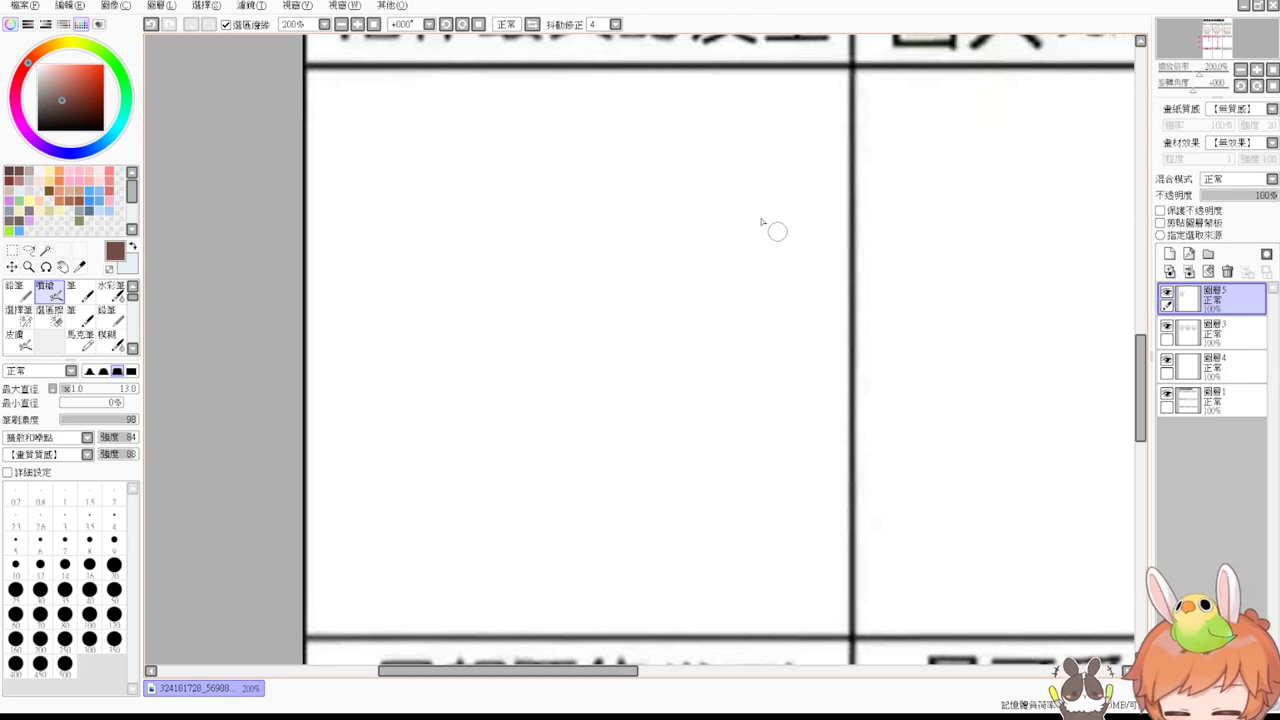
scroll(606, 149, down, 1)
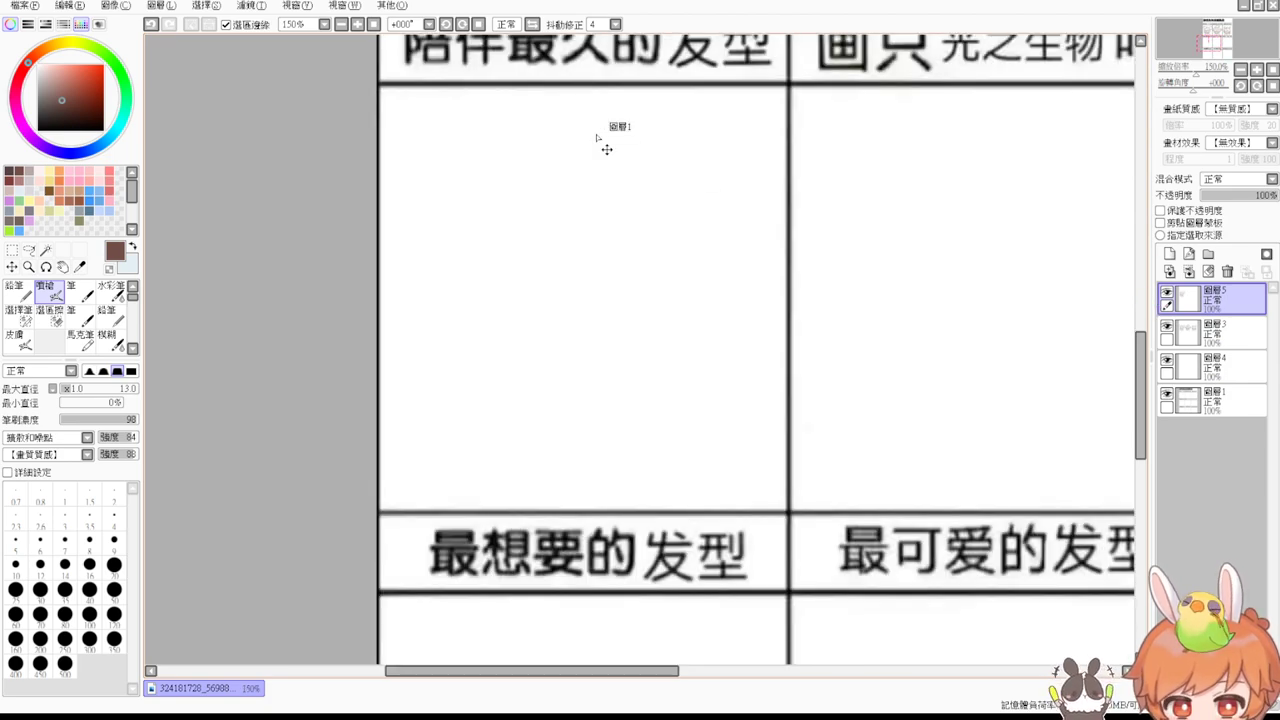
key(ctrl+t)
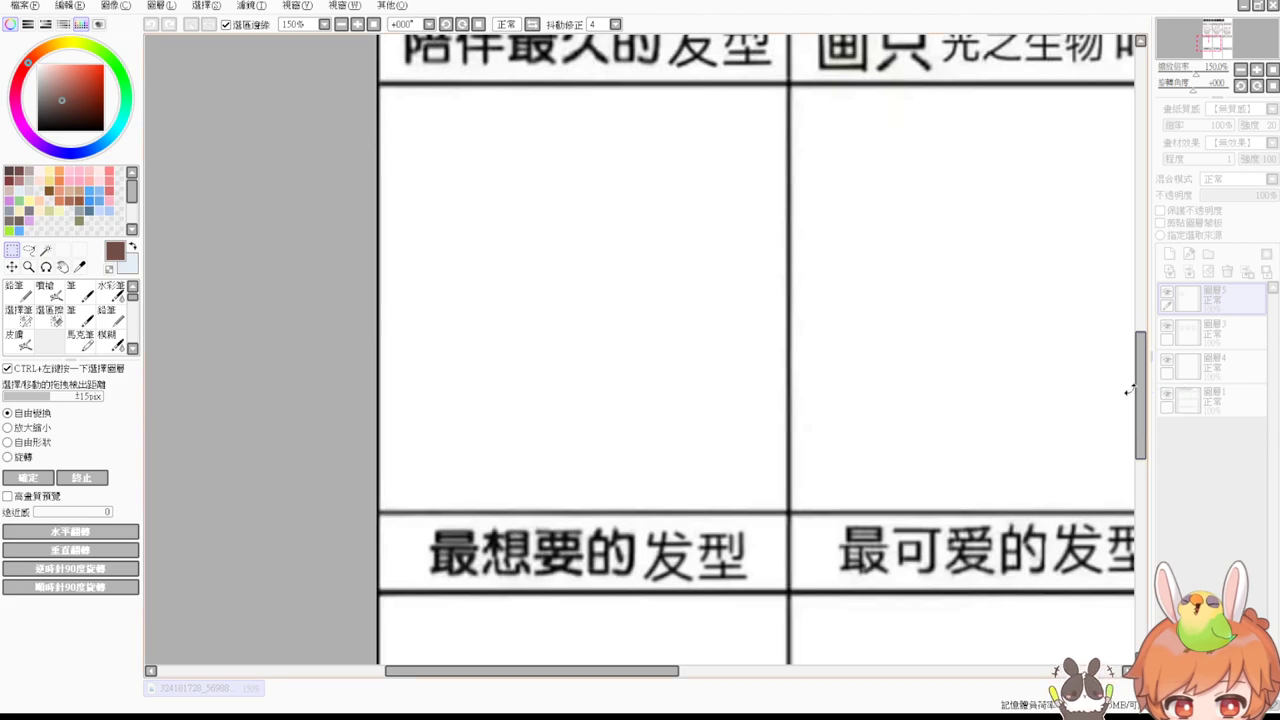
drag(1140, 392, 1140, 326)
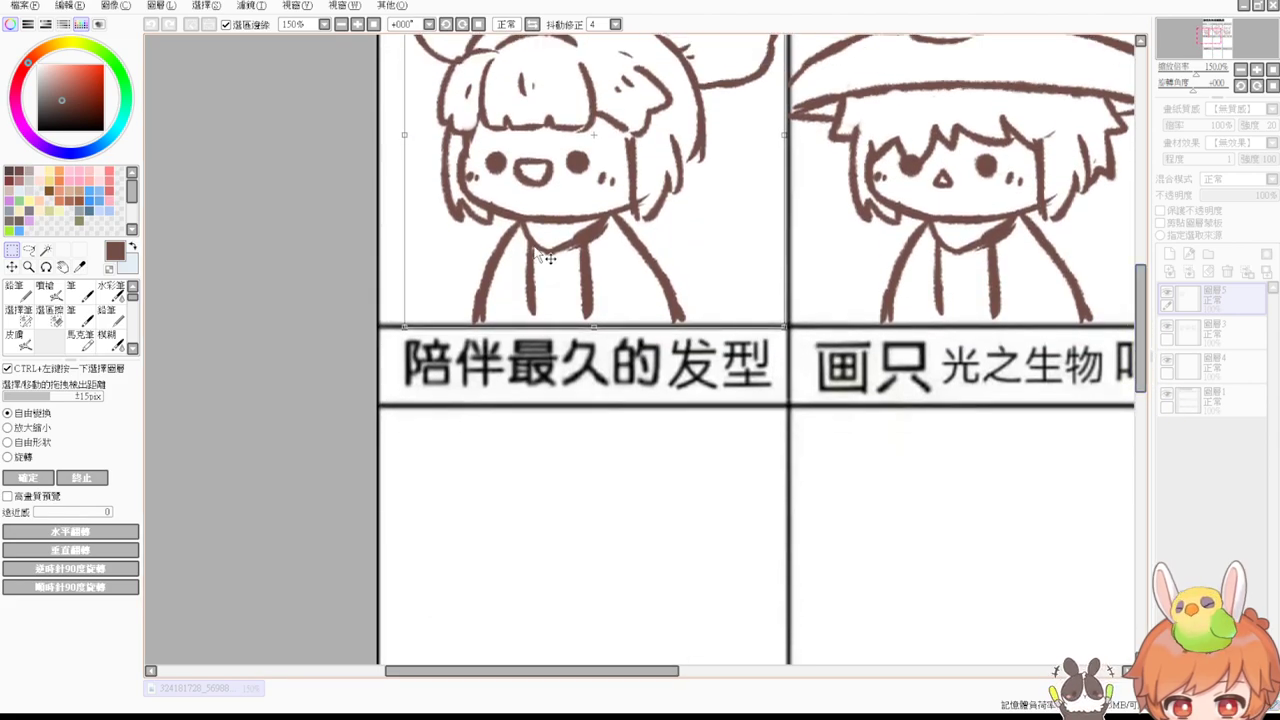
drag(549, 259, 547, 626)
drag(709, 537, 683, 337)
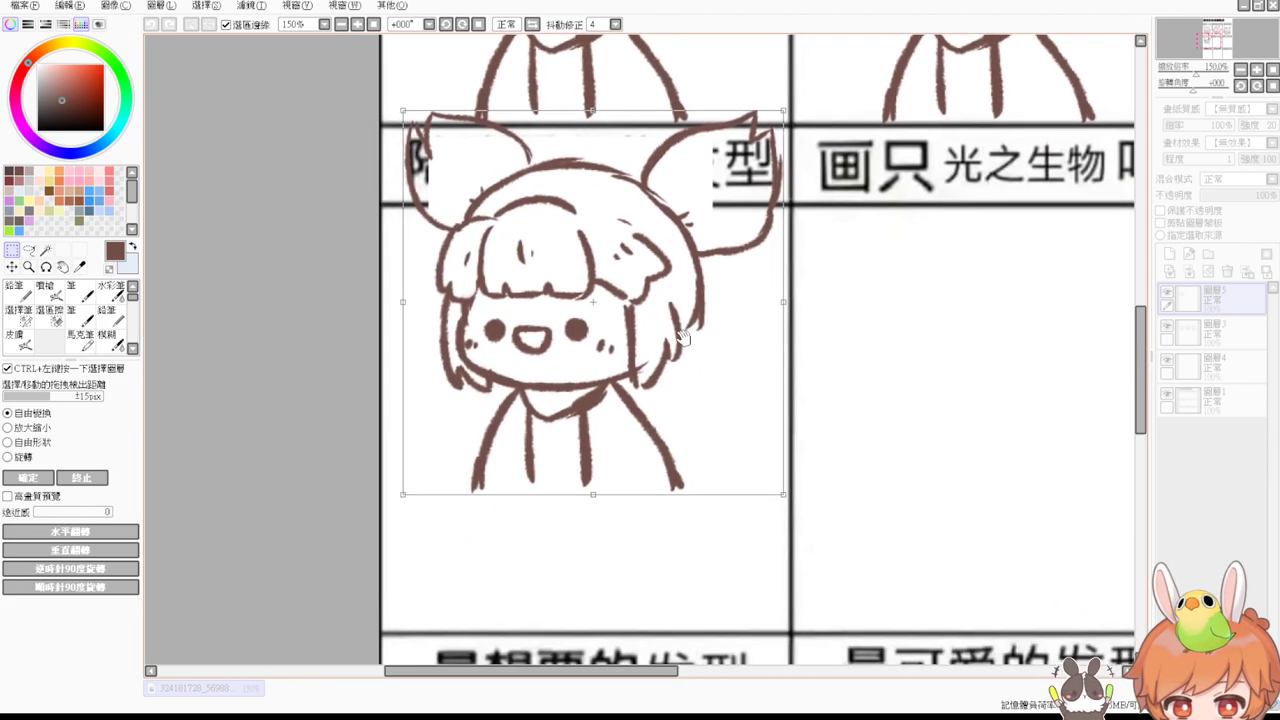
drag(598, 296, 580, 420)
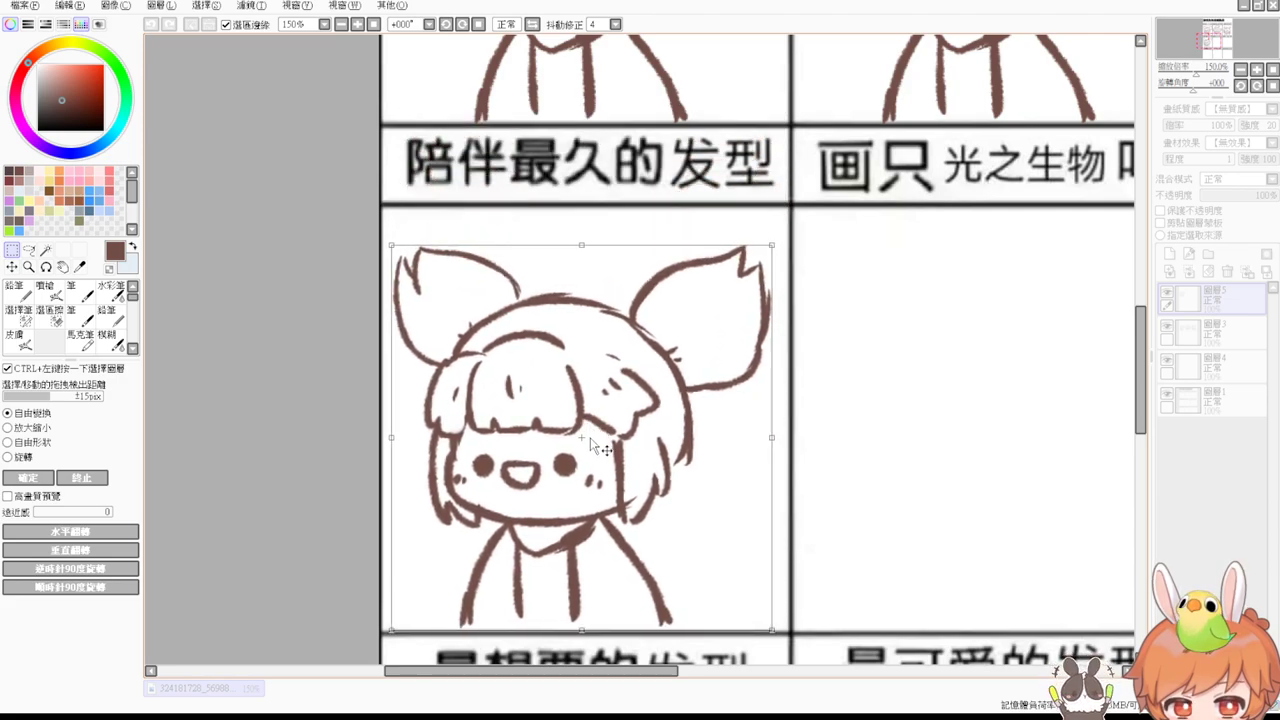
key(Return)
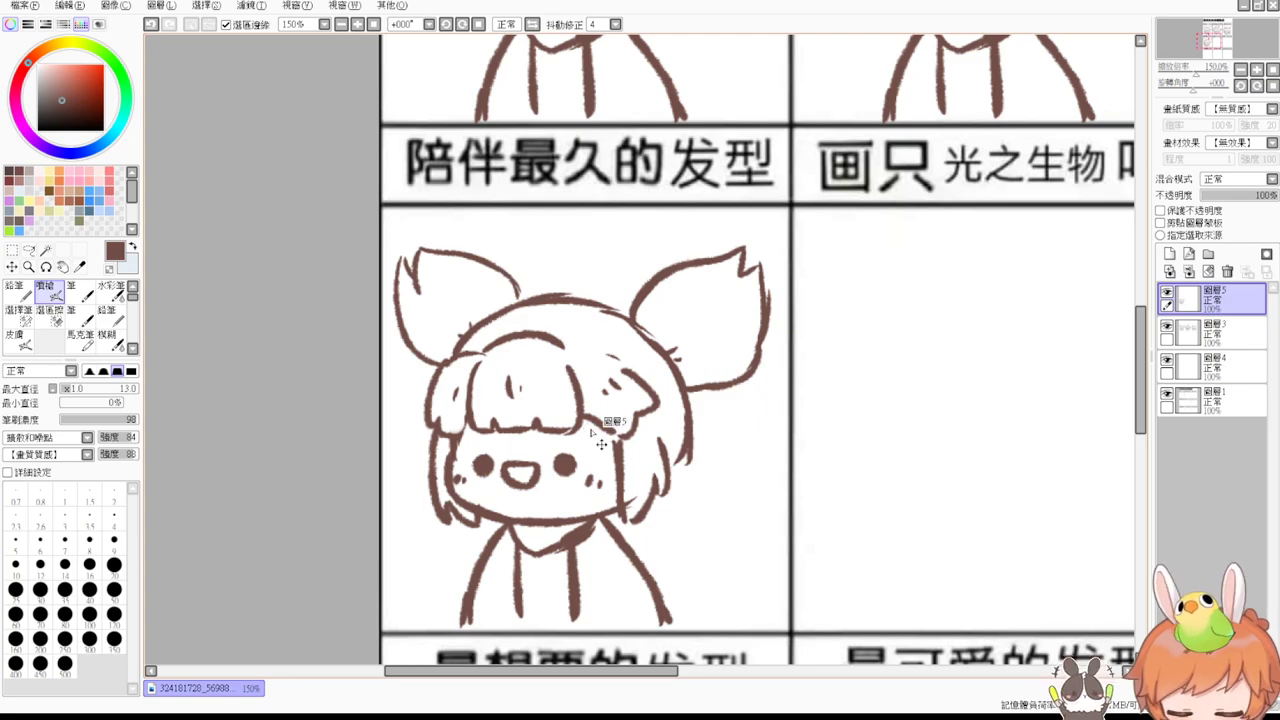
Erase both twin tails and the arched hair line above the fringe from the copied character on 圖層5.
scroll(601, 443, up, 1)
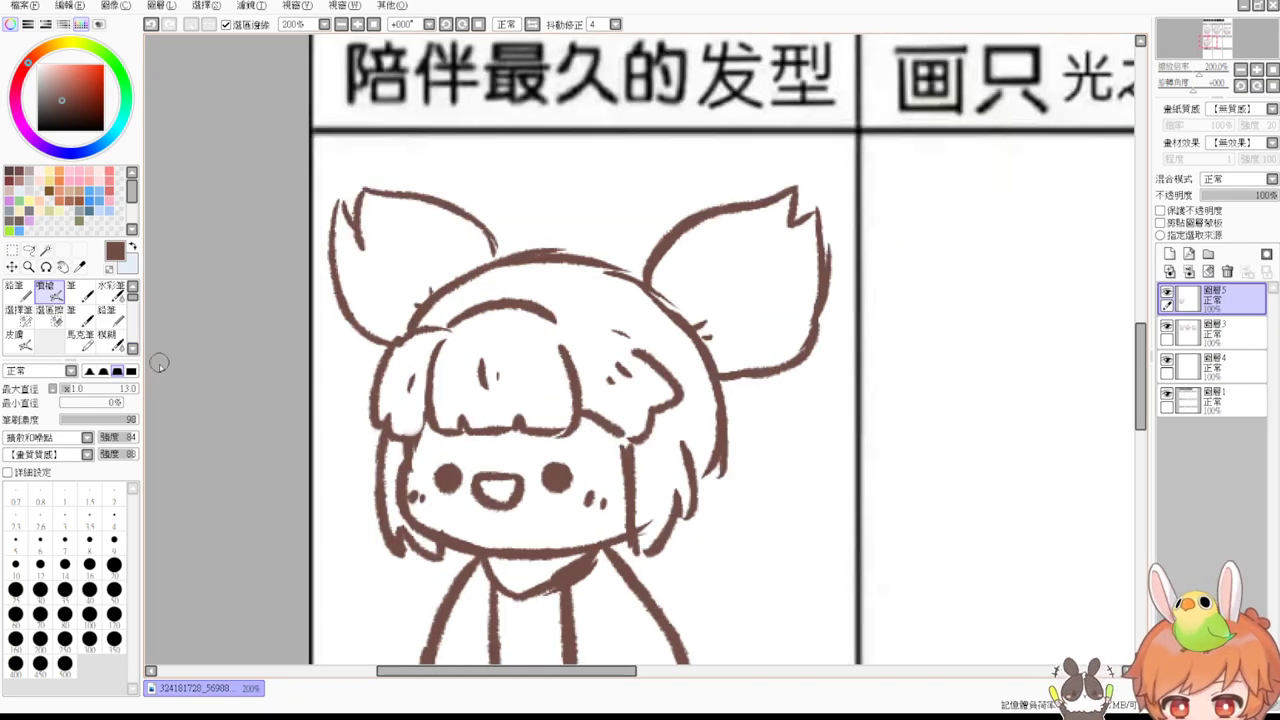
key(e)
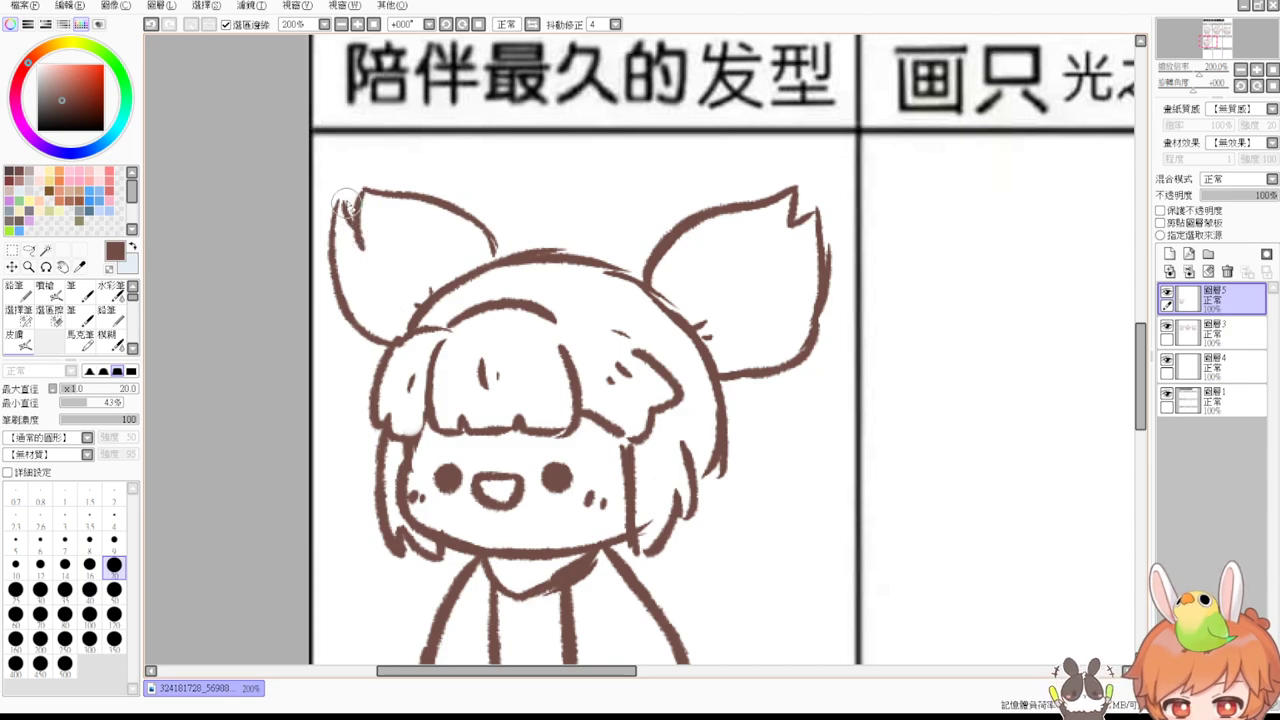
mouse_move(346, 194)
mouse_down()
mouse_move(334, 245)
mouse_move(346, 316)
mouse_move(390, 345)
mouse_up()
mouse_move(360, 250)
mouse_down()
mouse_move(363, 214)
mouse_move(437, 200)
mouse_move(477, 240)
mouse_up()
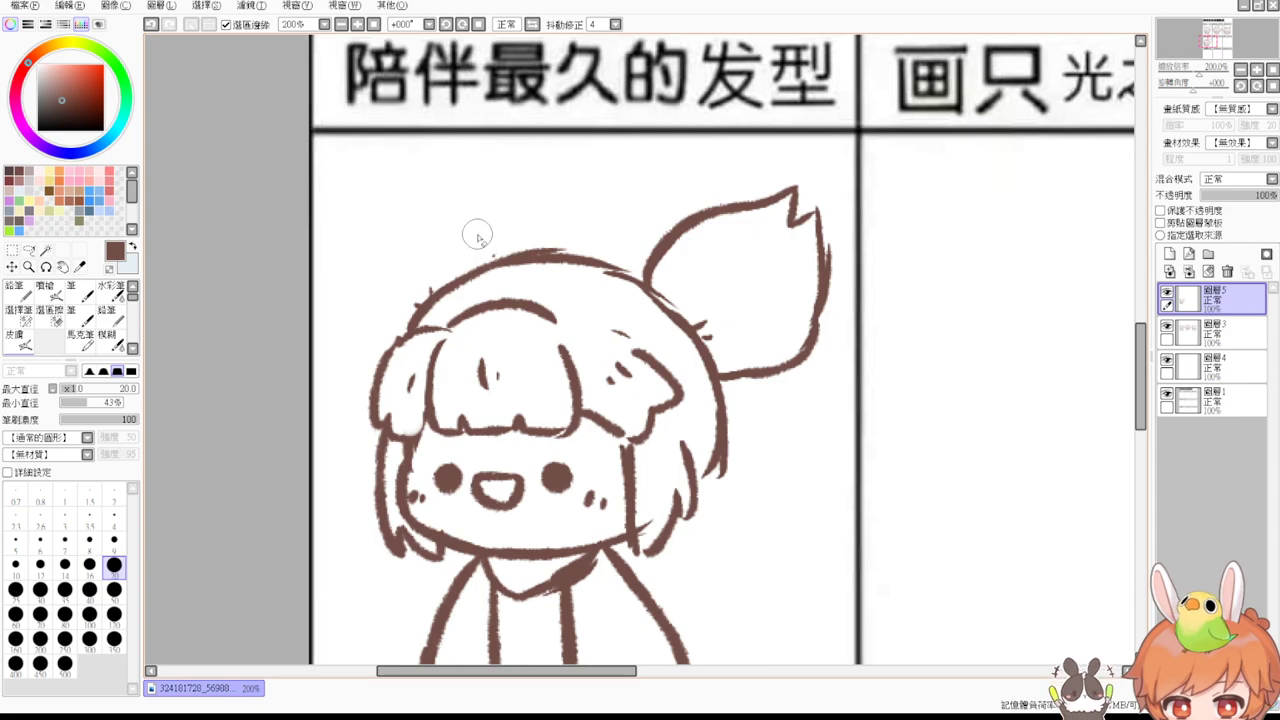
mouse_move(662, 252)
mouse_down()
mouse_move(723, 221)
mouse_move(795, 246)
mouse_move(813, 237)
mouse_move(824, 261)
mouse_move(805, 338)
mouse_move(773, 386)
mouse_move(735, 372)
mouse_up()
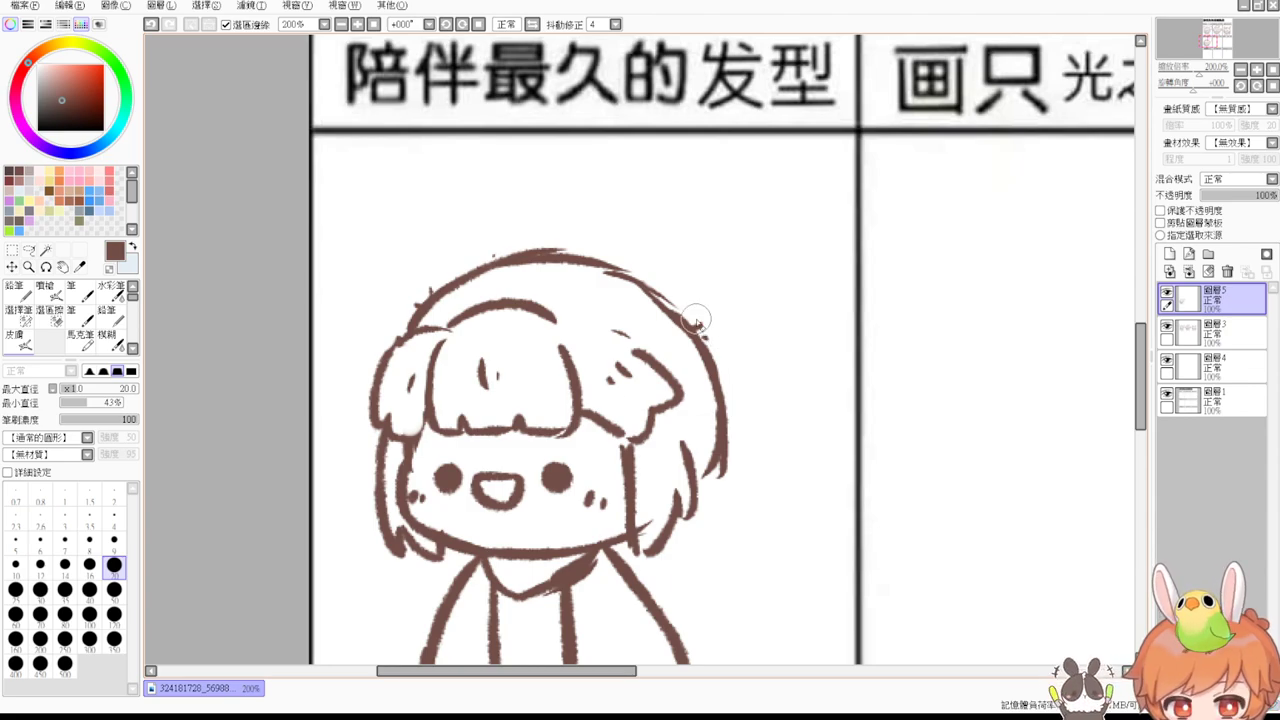
mouse_move(555, 318)
mouse_down()
mouse_move(474, 323)
mouse_move(431, 377)
mouse_move(431, 340)
mouse_up()
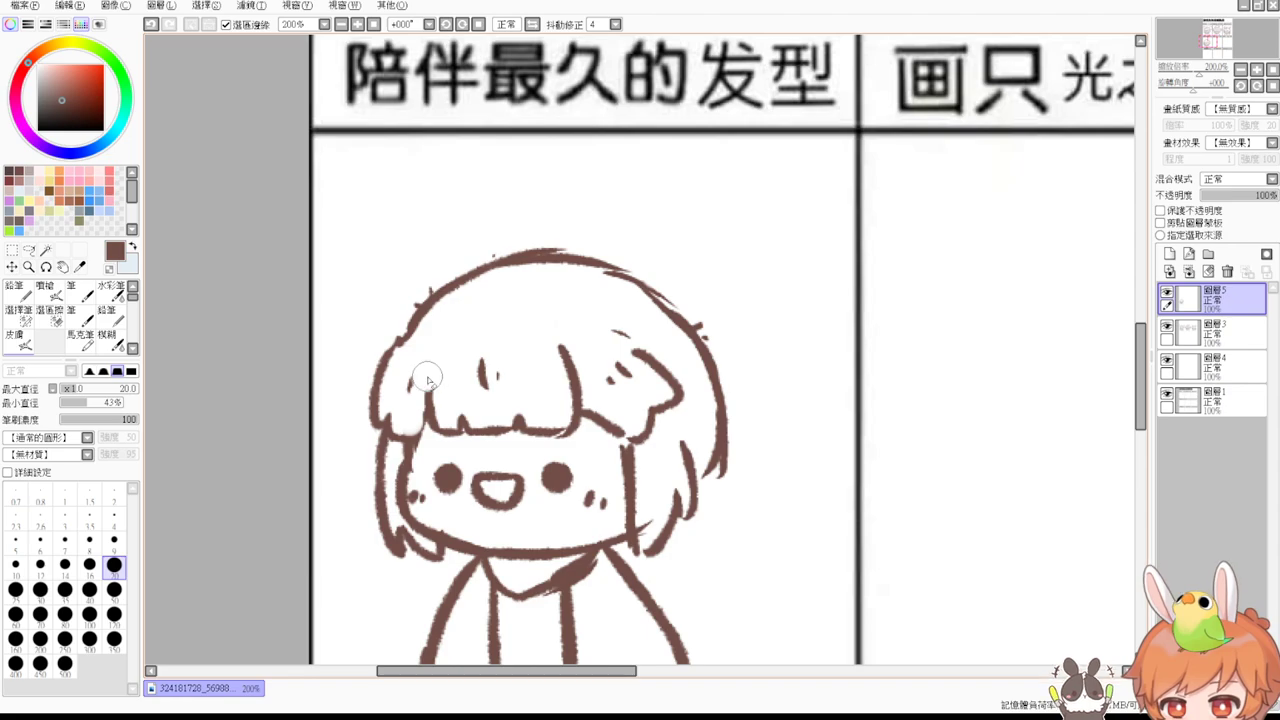
Erase the old straight fringe and draw a jagged, zigzag fringe across the forehead in the same brown line.
mouse_move(623, 349)
mouse_down()
mouse_move(657, 356)
mouse_move(666, 372)
mouse_move(638, 394)
mouse_move(648, 430)
mouse_move(676, 414)
mouse_move(673, 397)
mouse_move(616, 396)
mouse_move(561, 338)
mouse_move(579, 392)
mouse_move(569, 410)
mouse_move(619, 408)
mouse_move(591, 392)
mouse_move(451, 394)
mouse_move(434, 374)
mouse_move(450, 356)
mouse_move(490, 356)
mouse_move(487, 430)
mouse_move(576, 426)
mouse_move(554, 427)
mouse_move(516, 392)
mouse_move(419, 379)
mouse_move(408, 393)
mouse_move(456, 388)
mouse_move(476, 422)
mouse_move(459, 426)
mouse_move(552, 413)
mouse_up()
key(b)
key(ctrl+z)
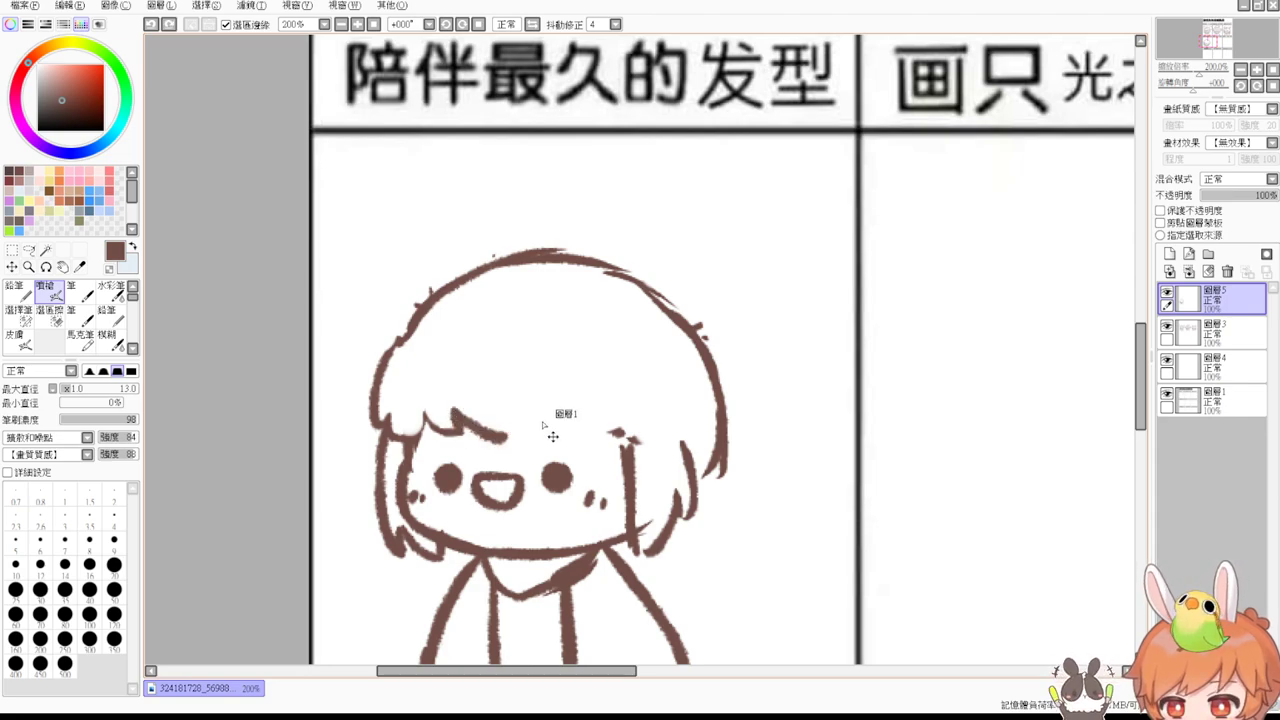
mouse_move(505, 431)
mouse_down()
mouse_move(514, 418)
mouse_move(522, 444)
mouse_move(566, 388)
mouse_up()
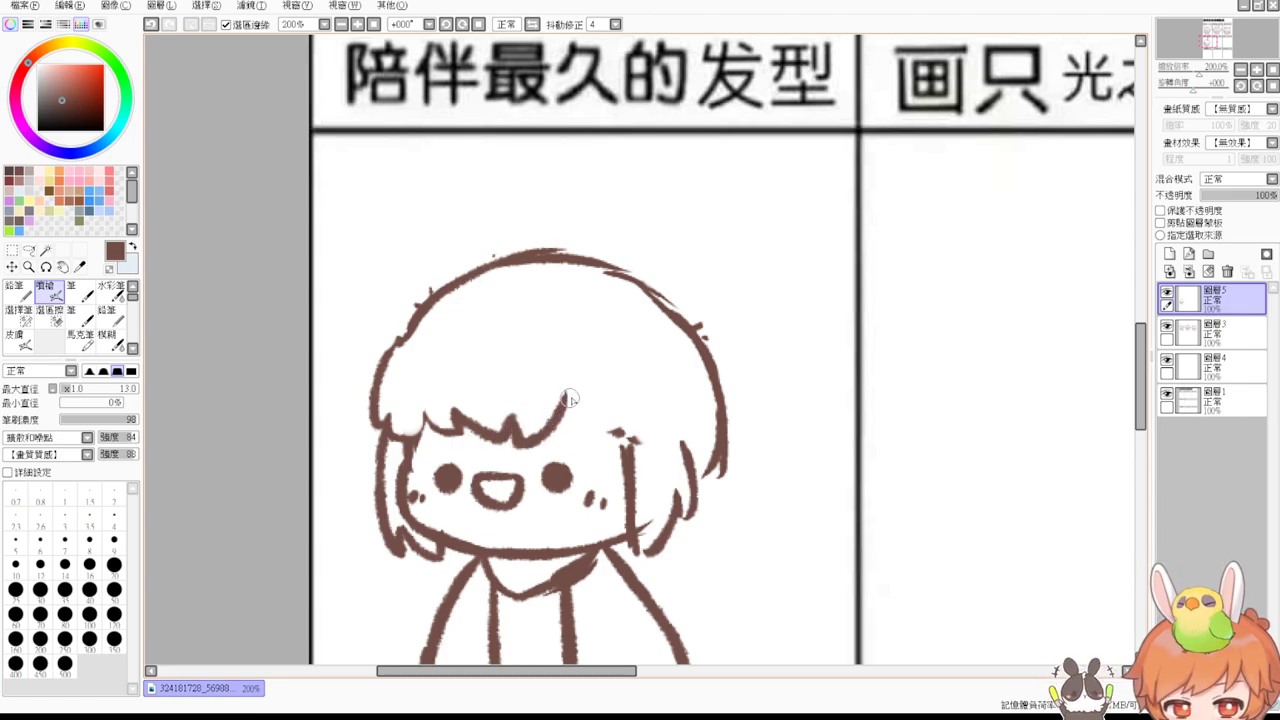
mouse_move(563, 398)
mouse_down()
mouse_move(575, 430)
mouse_move(600, 392)
mouse_move(640, 442)
mouse_up()
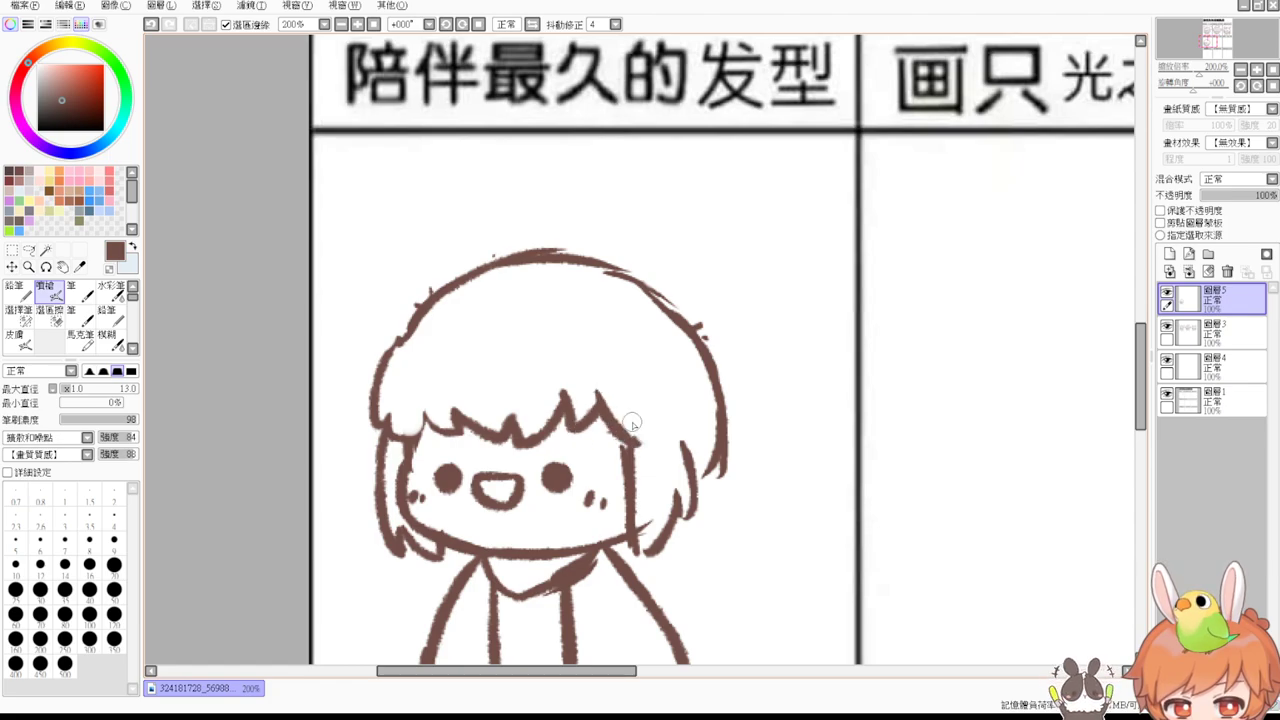
Draw a short curved strand line rising into the hair from each end of the jagged fringe.
drag(420, 370, 457, 431)
key(ctrl+z)
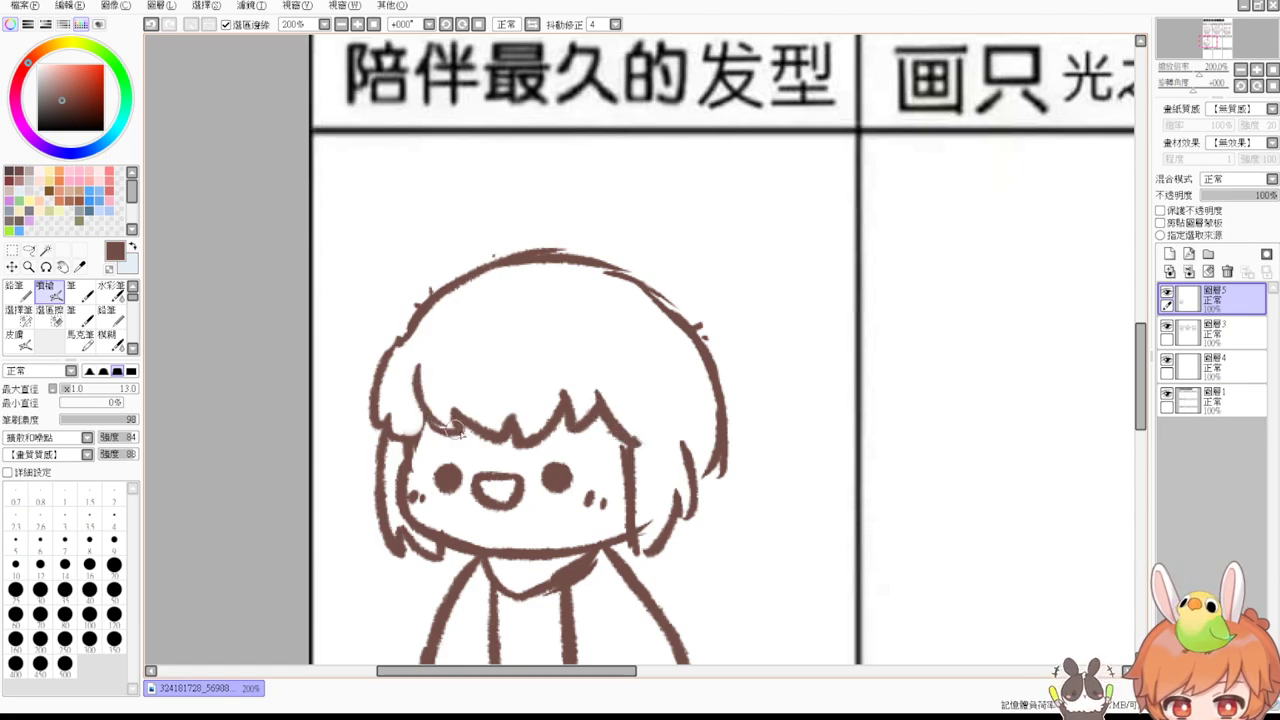
drag(597, 362, 583, 402)
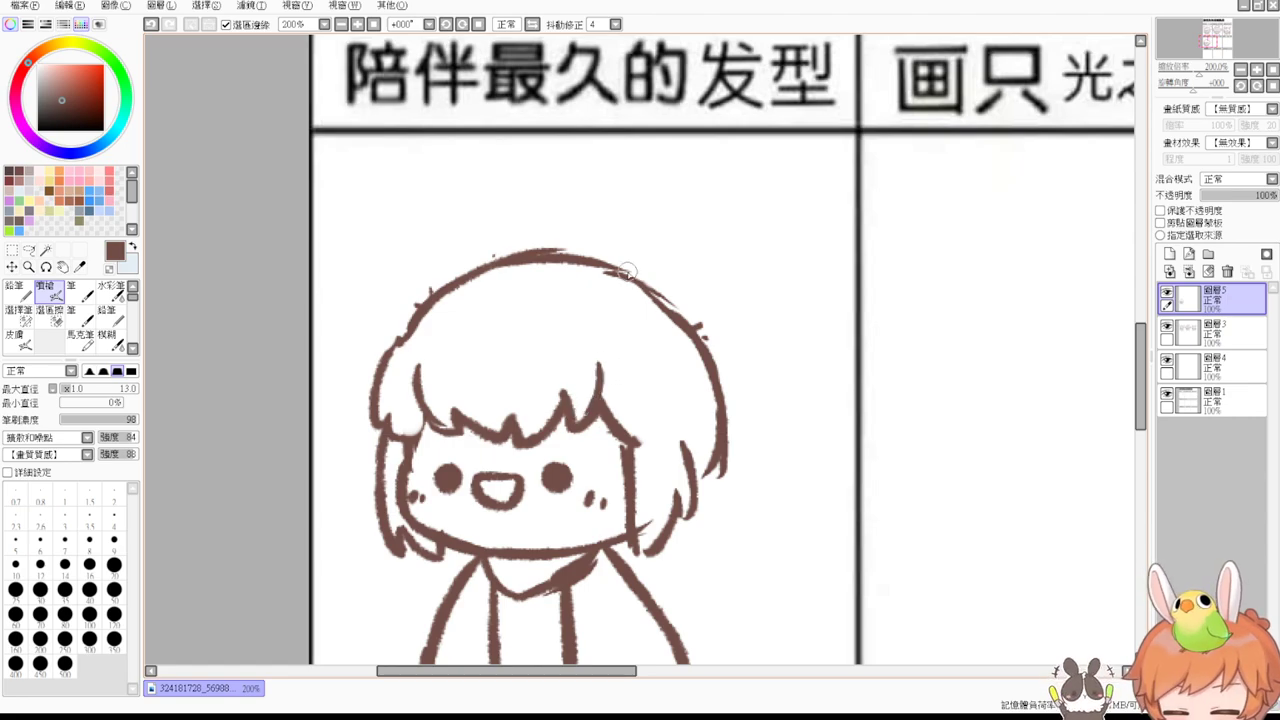
Redraw the hair locks on both sides of the face with fuller outer curves that turn inward at the tips.
drag(824, 500, 811, 457)
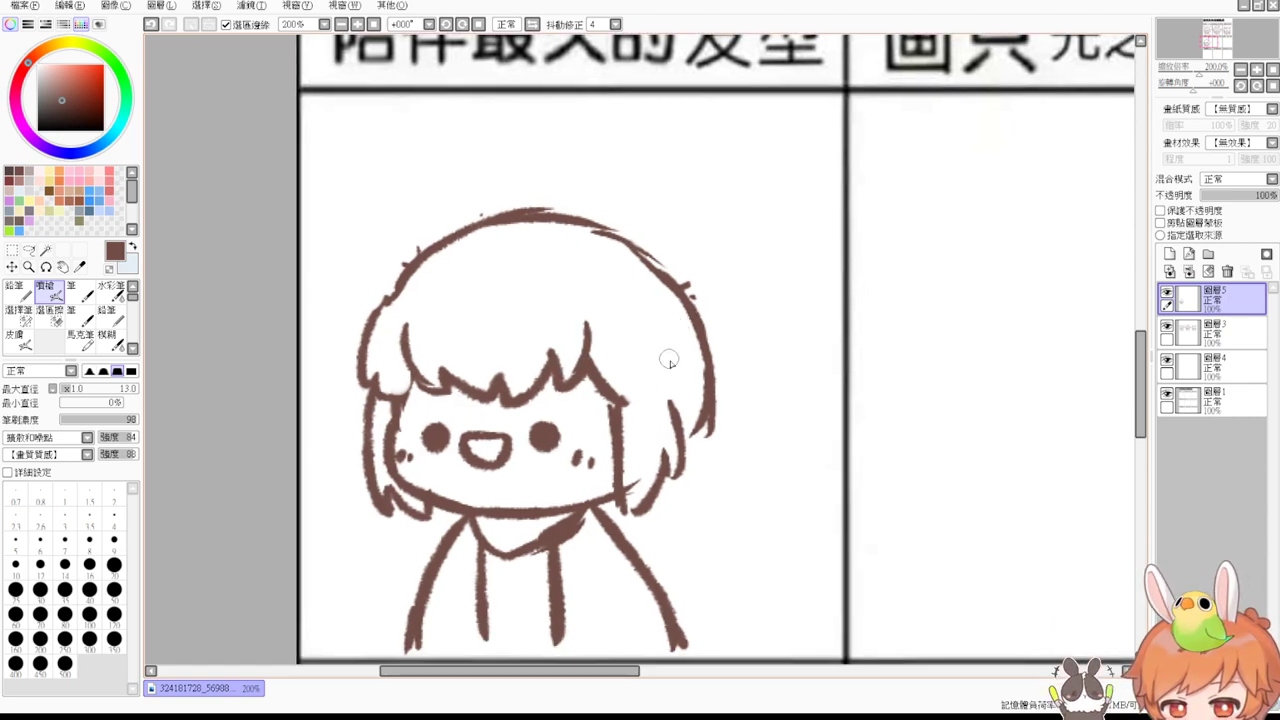
key(minus)
mouse_move(668, 402)
mouse_down()
mouse_move(681, 477)
mouse_move(685, 410)
mouse_move(684, 478)
mouse_move(650, 494)
mouse_up()
key(minus)
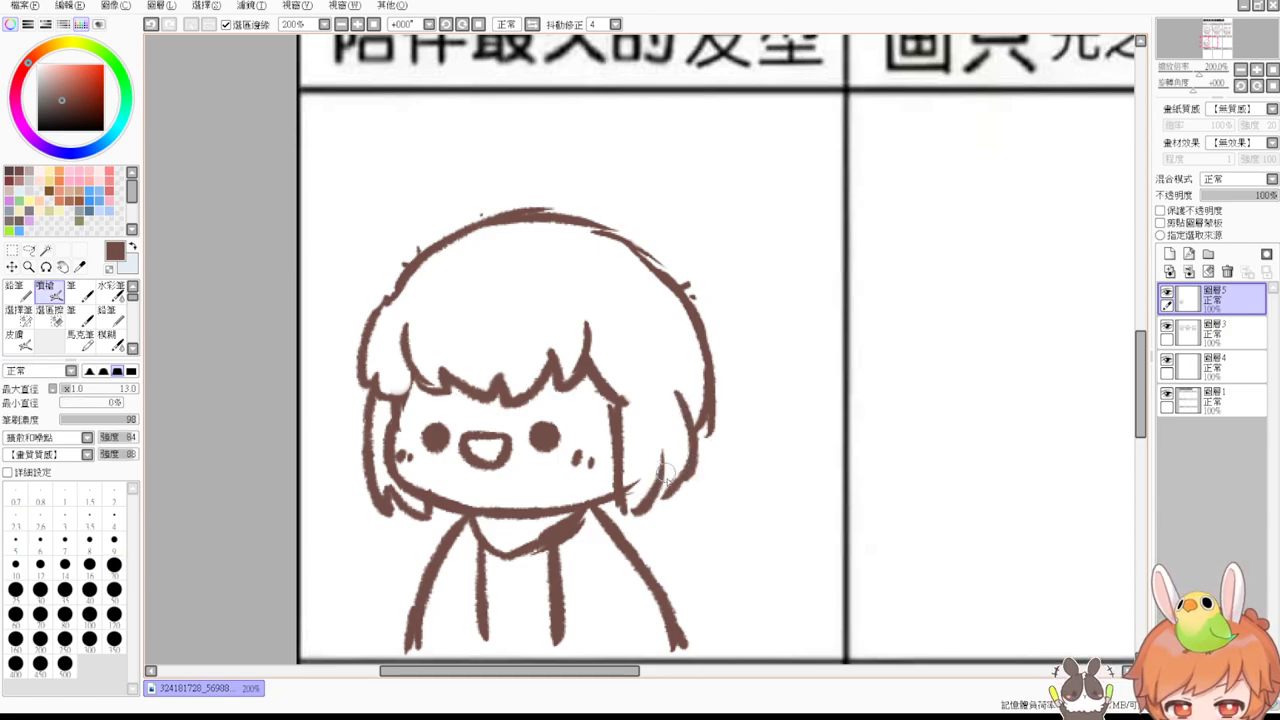
key(e)
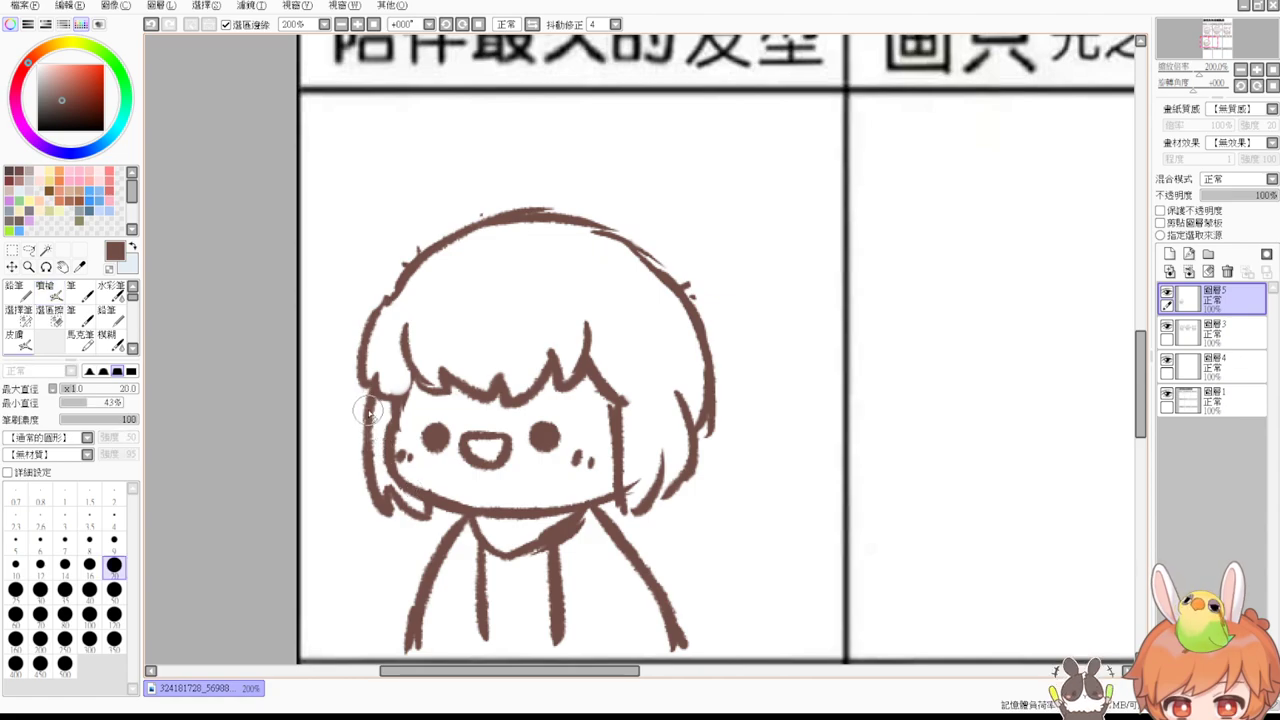
key(b)
mouse_move(366, 407)
mouse_down()
mouse_move(367, 487)
mouse_move(373, 391)
mouse_move(382, 508)
mouse_move(375, 471)
mouse_move(365, 481)
mouse_move(394, 486)
mouse_move(405, 515)
mouse_up()
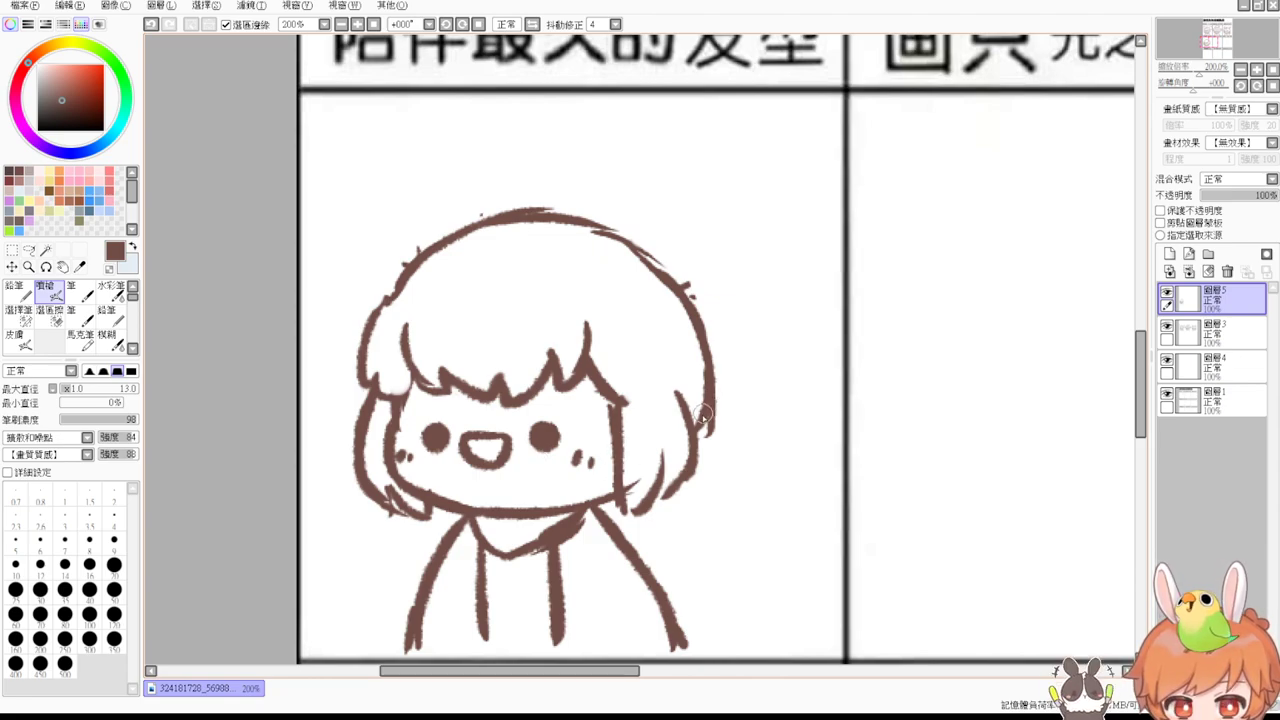
Draw the short upper curve of a low ponytail behind the hair lock on the head's right side.
key(ctrl+z)
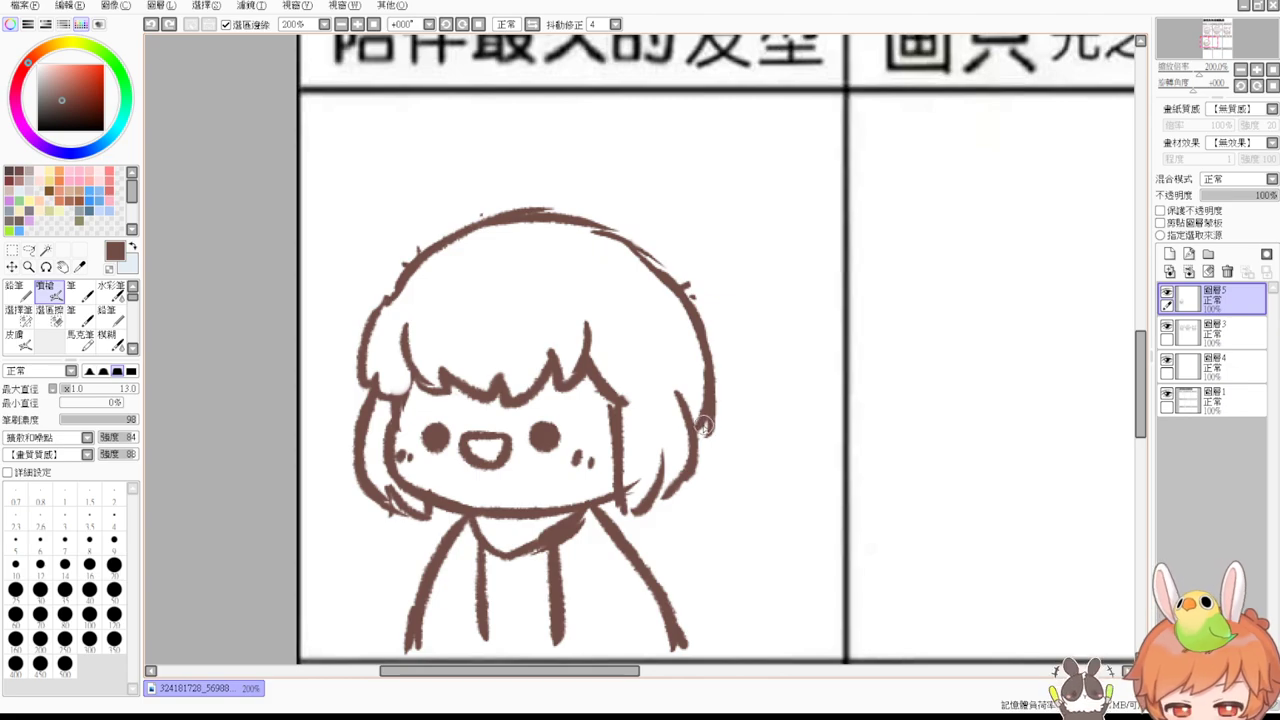
mouse_move(706, 424)
mouse_down()
mouse_move(742, 487)
mouse_move(712, 414)
mouse_move(750, 458)
mouse_up()
key(ctrl+z)
key(ctrl+z)
mouse_move(669, 492)
mouse_down()
mouse_move(698, 518)
mouse_move(767, 525)
mouse_up()
key(ctrl+z)
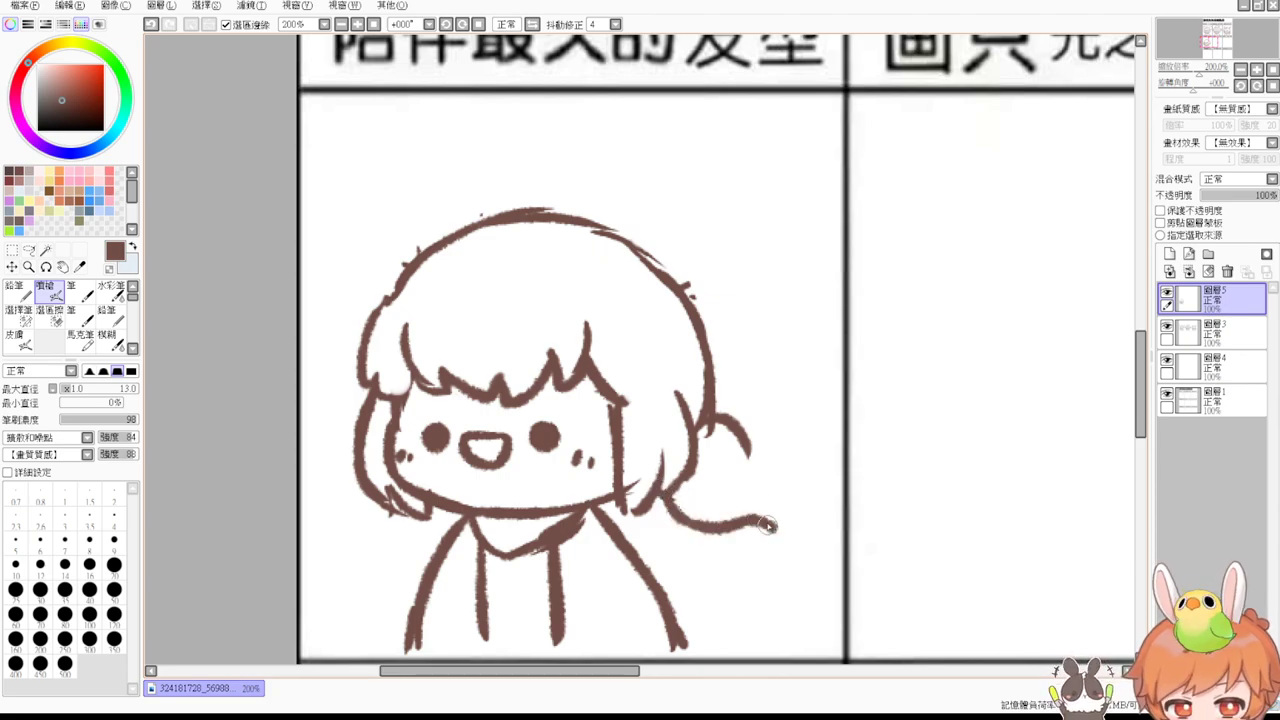
drag(732, 478, 775, 522)
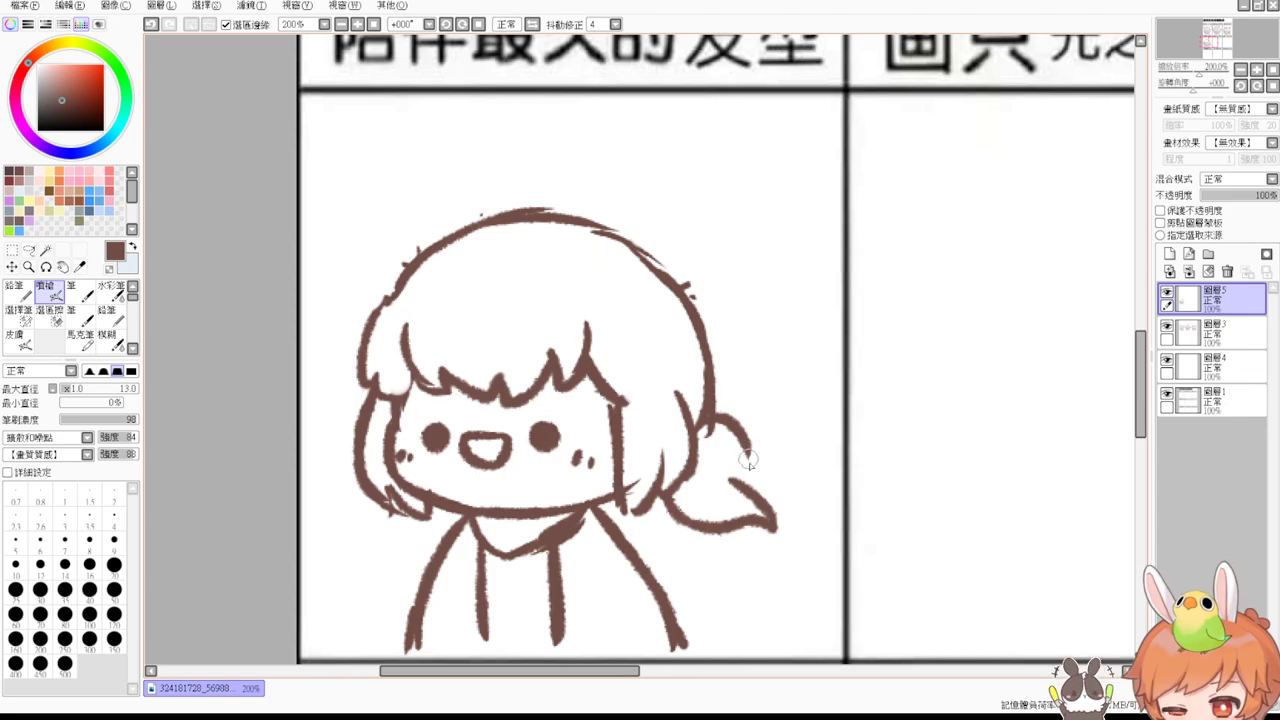
mouse_move(743, 445)
mouse_down()
mouse_move(770, 470)
mouse_move(736, 481)
mouse_up()
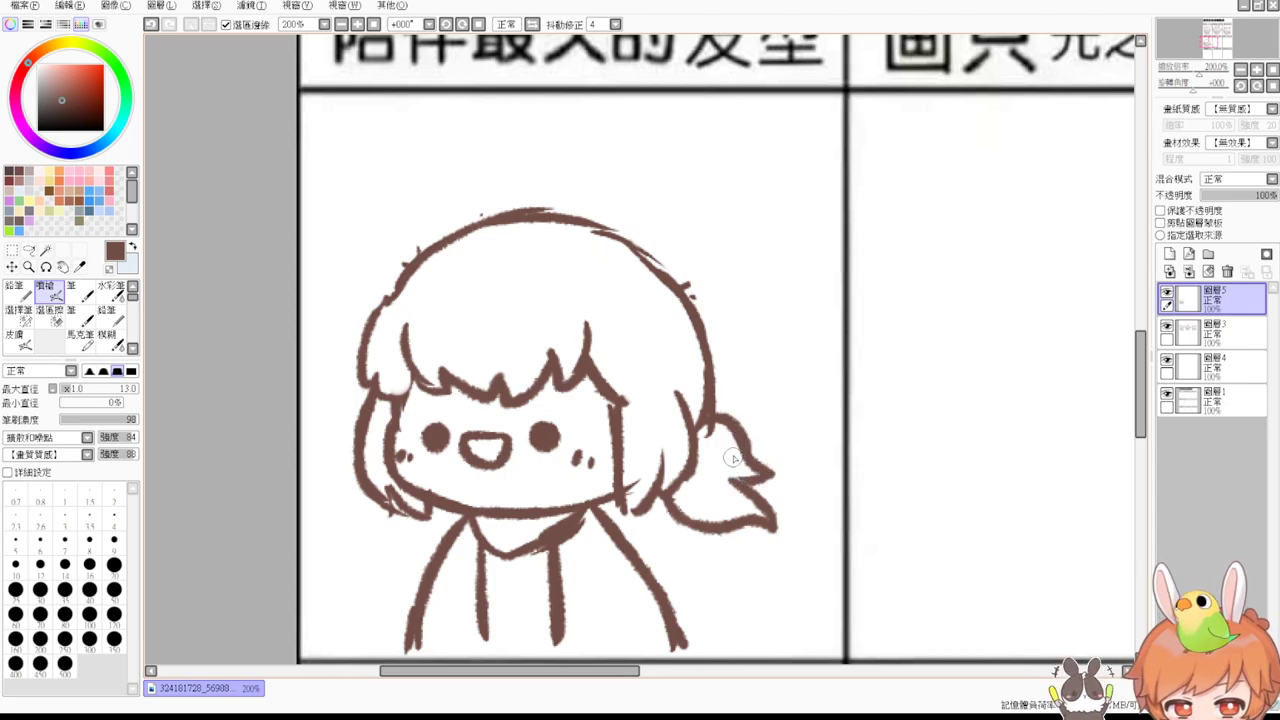
key(ctrl+z)
key(ctrl+z)
key(ctrl+z)
key(ctrl+z)
key(ctrl+z)
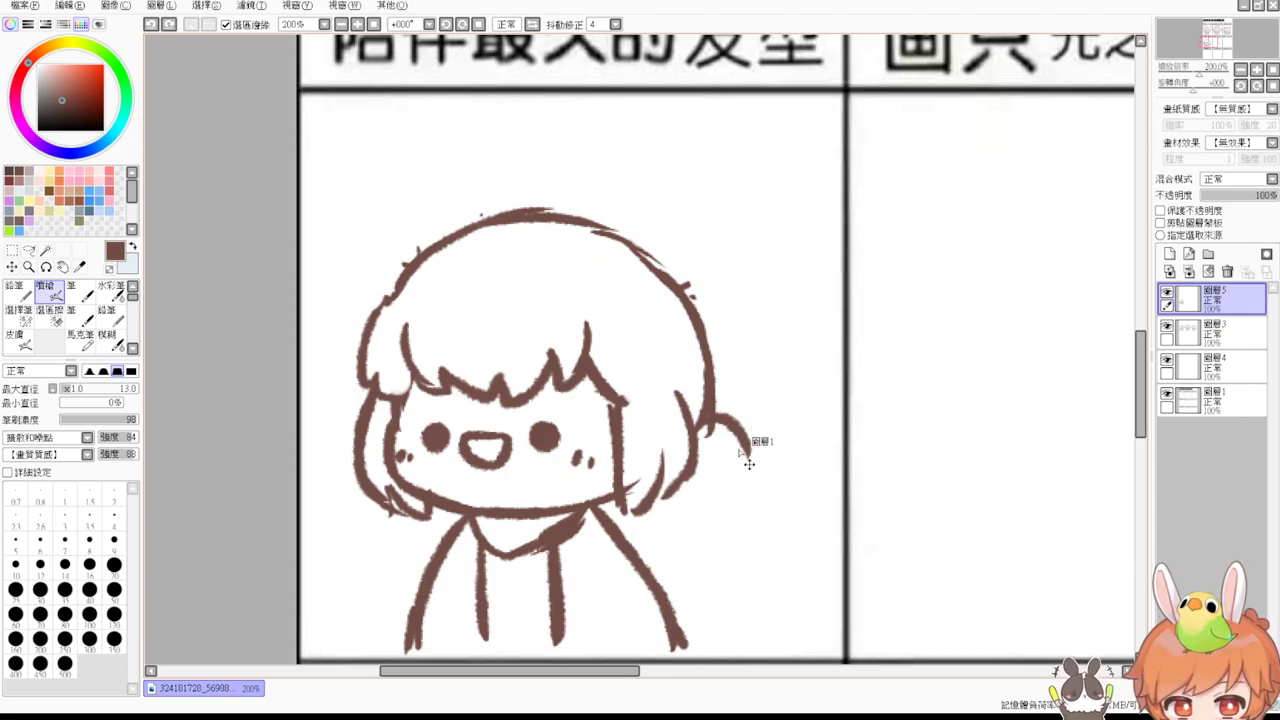
Complete the small low ponytail with a curved lower edge, a flicked side tuft and a pointed bottom tip.
drag(684, 484, 758, 516)
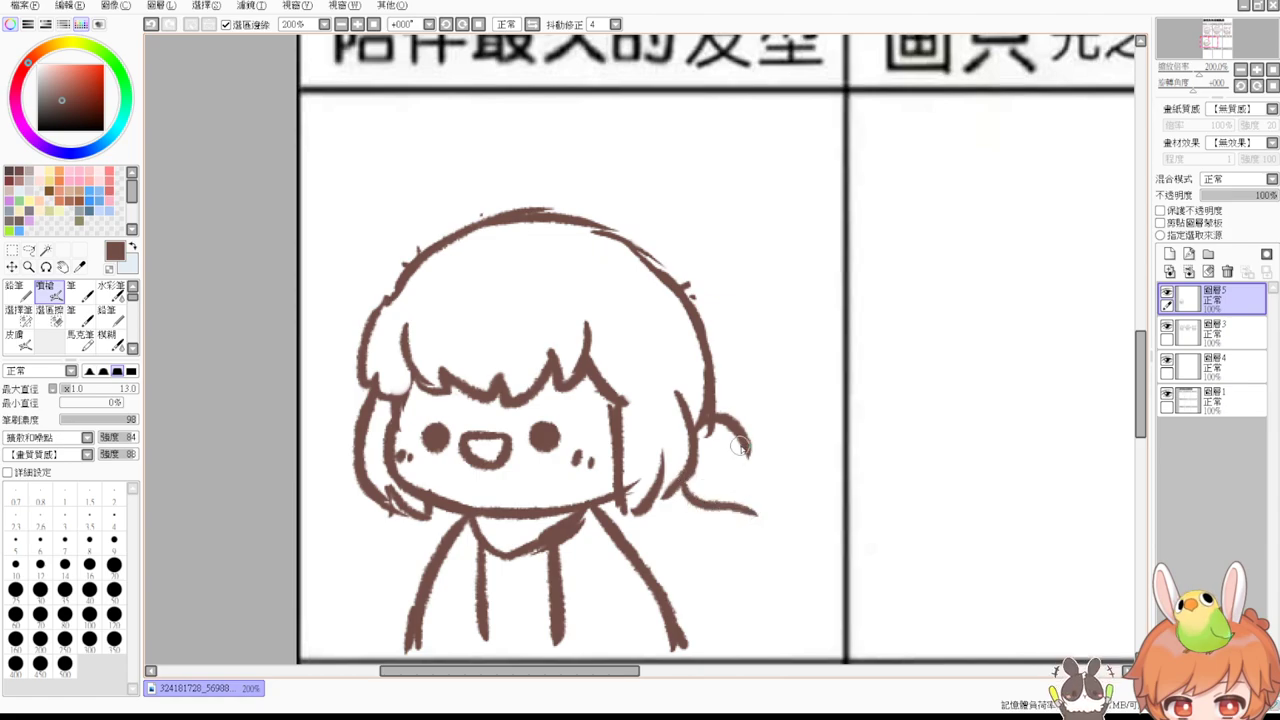
mouse_move(735, 432)
mouse_down()
mouse_move(777, 489)
mouse_move(759, 524)
mouse_up()
key(ctrl+z)
key(ctrl+z)
drag(749, 461, 765, 519)
key(ctrl+z)
key(ctrl+z)
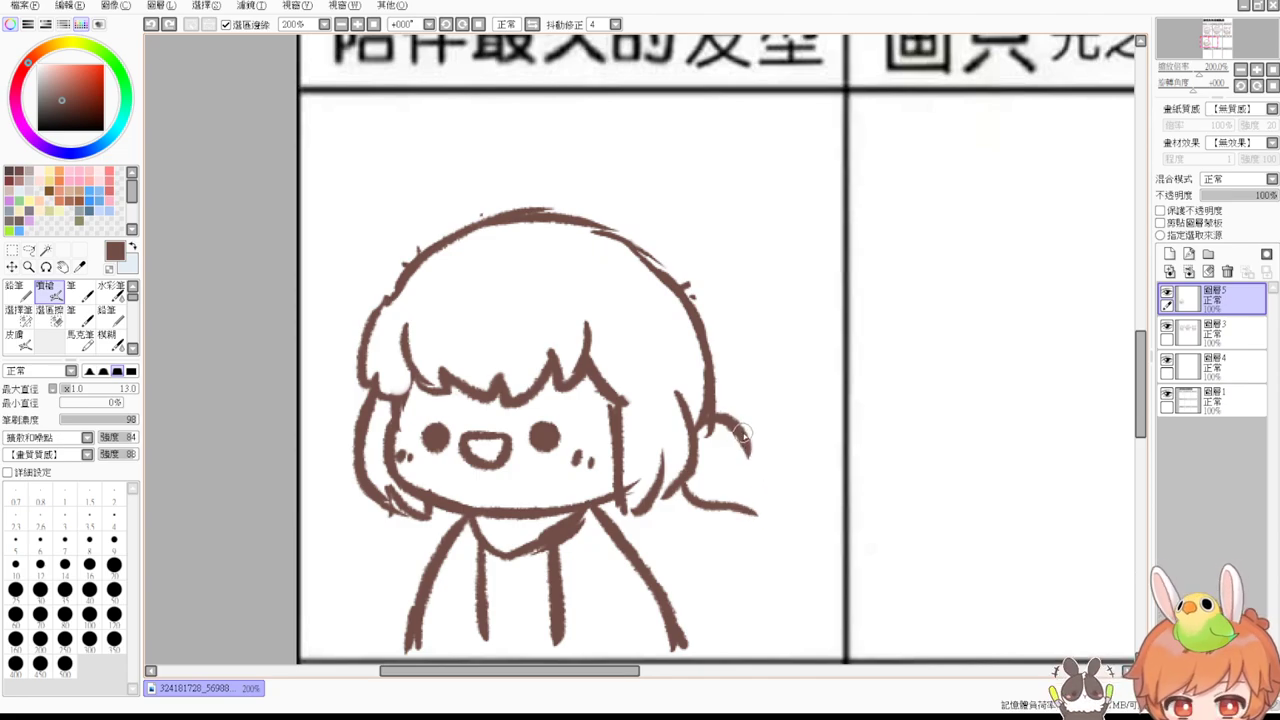
mouse_move(741, 432)
mouse_down()
mouse_move(773, 448)
mouse_move(744, 463)
mouse_move(760, 513)
mouse_up()
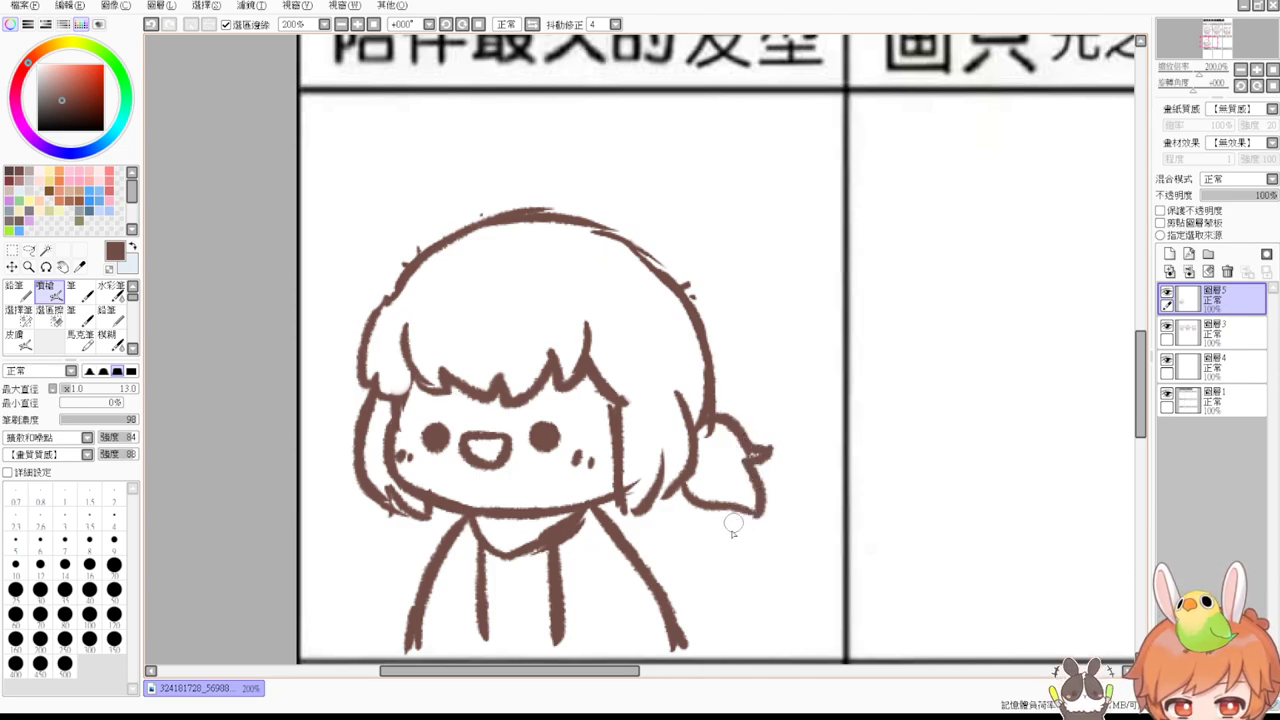
key(ctrl+z)
drag(746, 462, 758, 513)
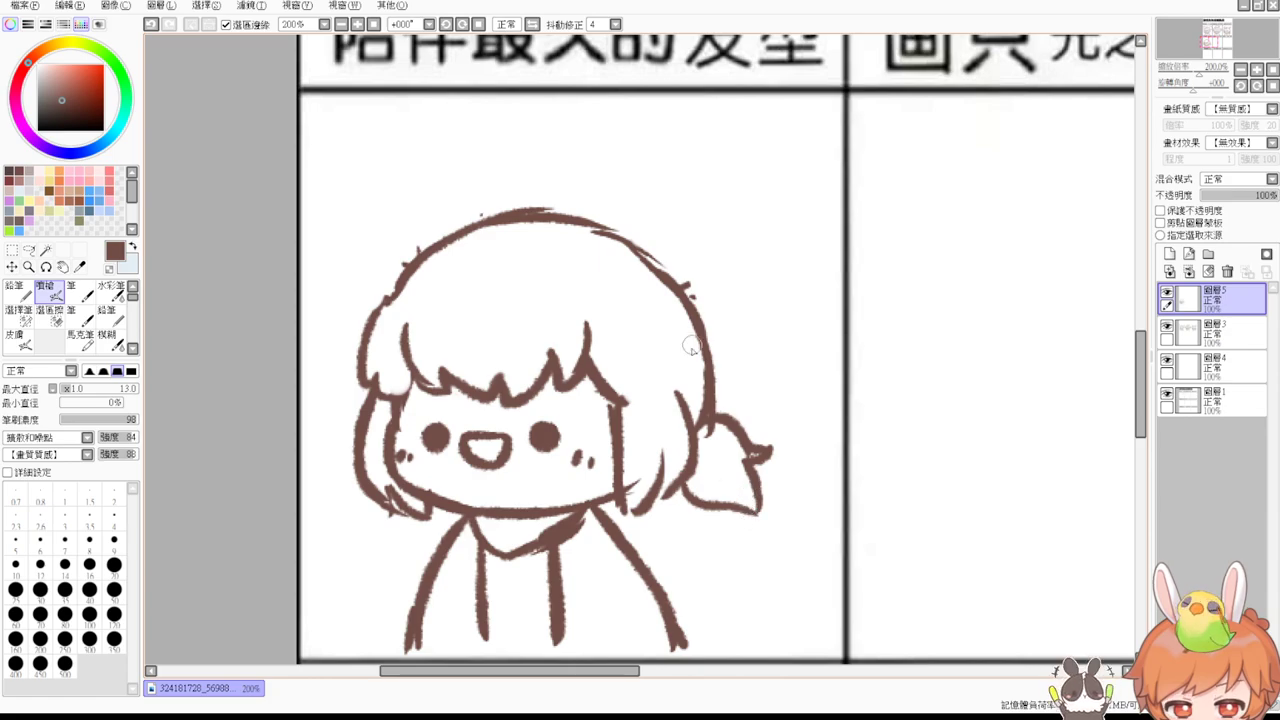
Draw two pointed, leaf-shaped animal ears on top of the head, one on each side.
drag(637, 309, 677, 380)
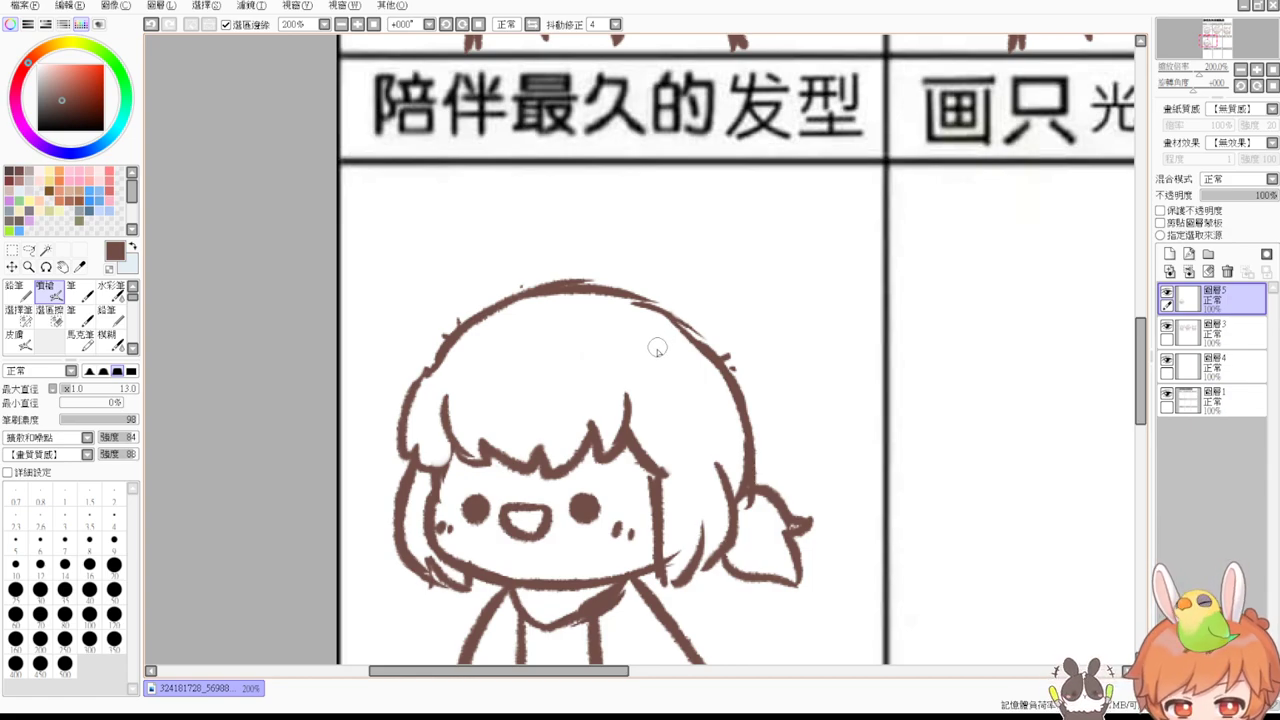
drag(657, 348, 703, 287)
key(ctrl+z)
mouse_move(655, 360)
mouse_down()
mouse_move(776, 240)
mouse_move(758, 305)
mouse_move(774, 278)
mouse_move(672, 357)
mouse_up()
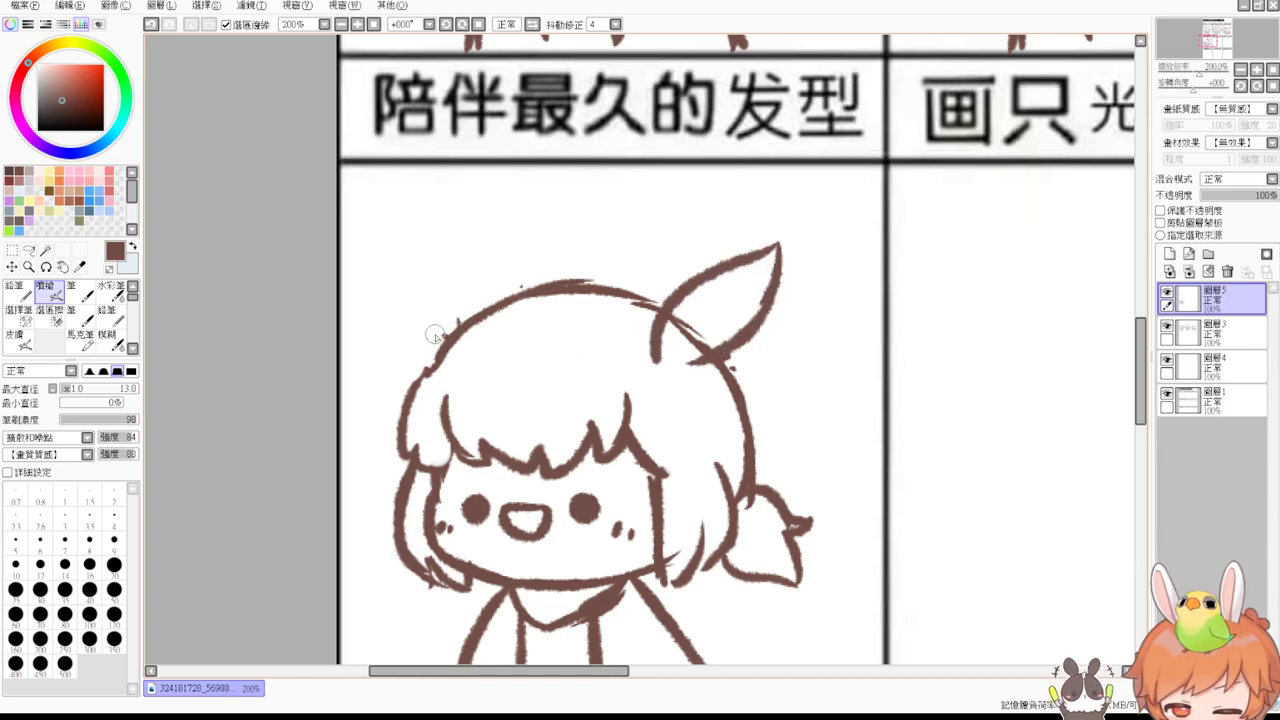
mouse_move(441, 347)
mouse_down()
mouse_move(440, 298)
mouse_move(518, 203)
mouse_move(519, 246)
mouse_move(490, 300)
mouse_up()
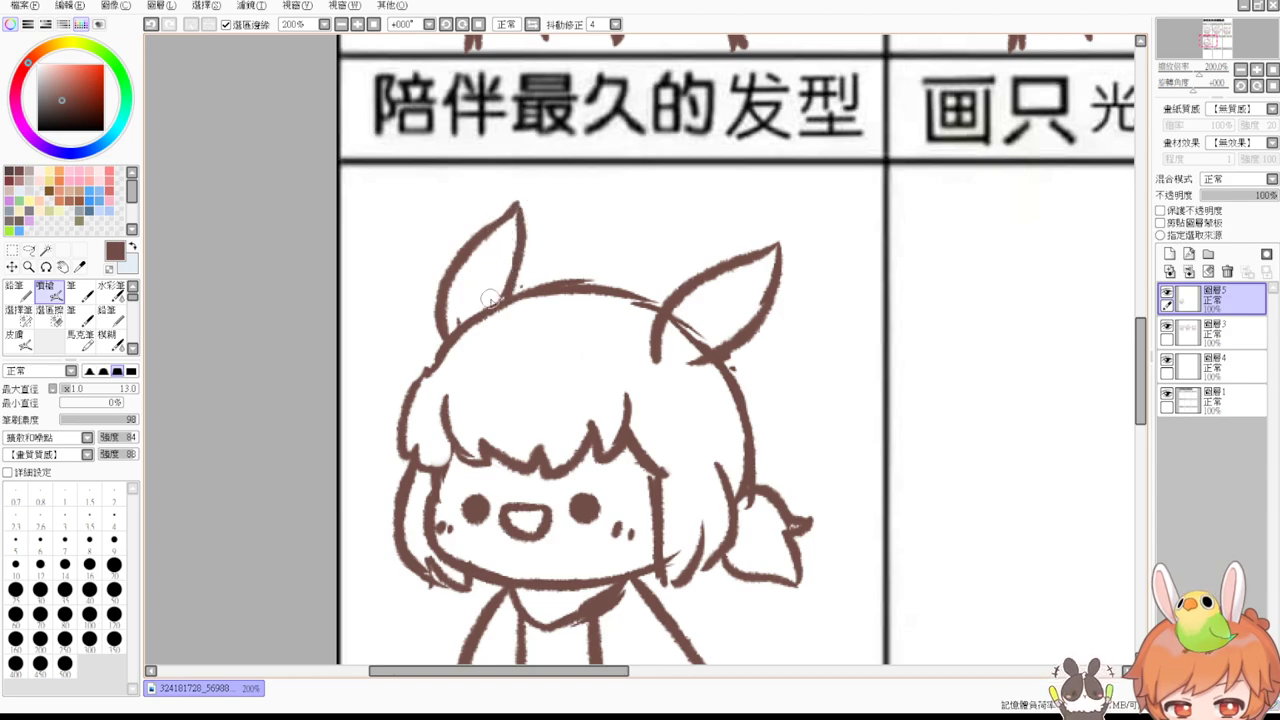
Erase the head outline crossing the base of the right ear and draw a small tuft beneath it.
key(e)
mouse_move(680, 312)
mouse_down()
mouse_move(685, 344)
mouse_move(735, 367)
mouse_move(721, 374)
mouse_move(716, 356)
mouse_move(754, 358)
mouse_move(703, 374)
mouse_move(752, 356)
mouse_up()
key(b)
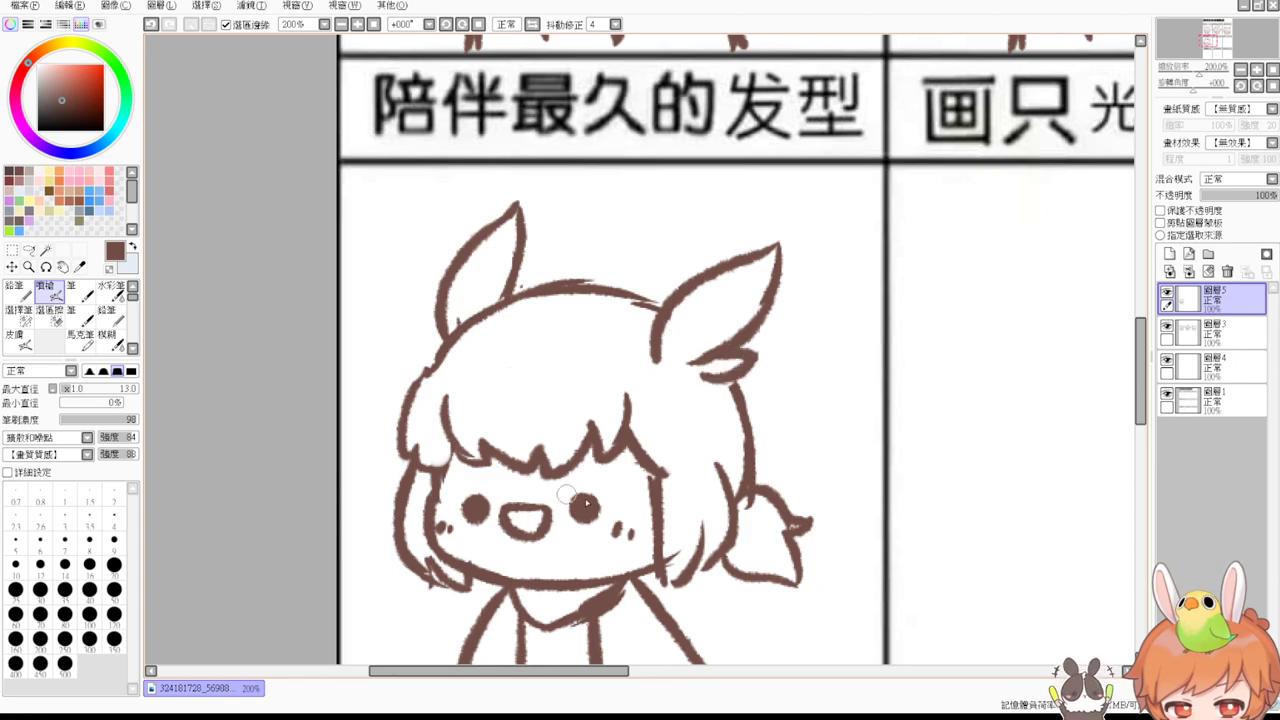
scroll(566, 494, down, 2)
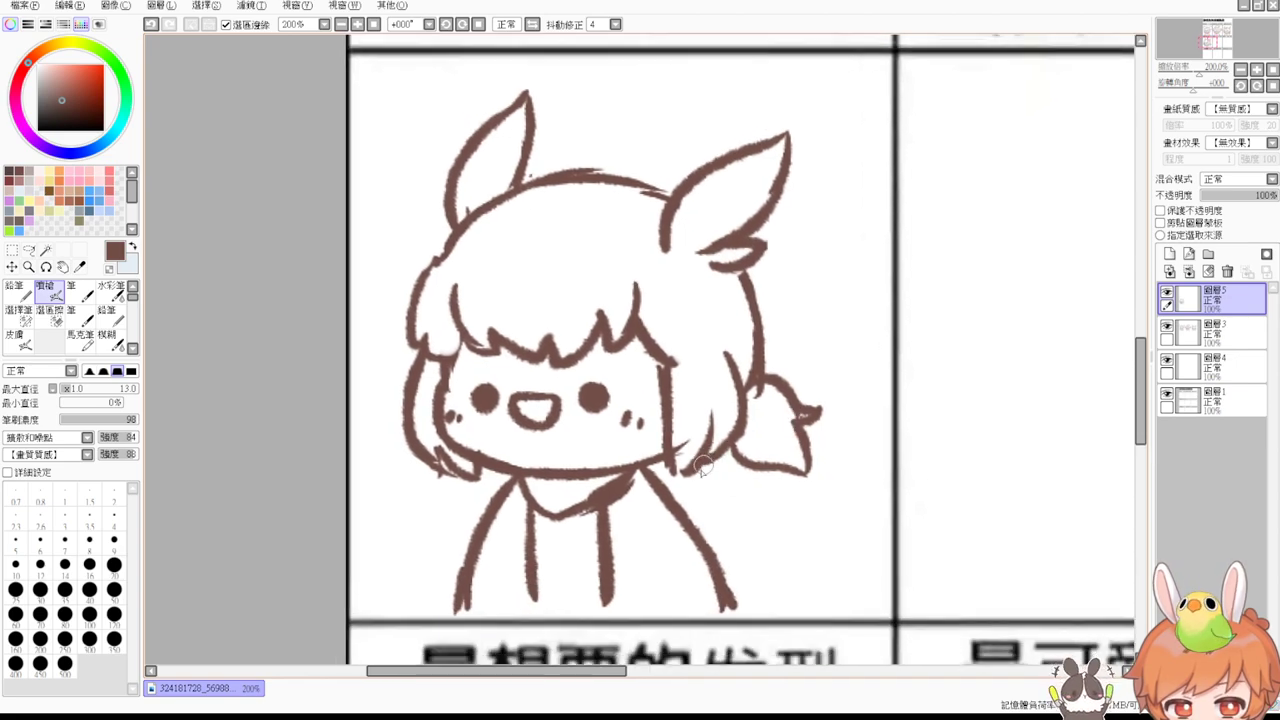
scroll(703, 470, down, 1)
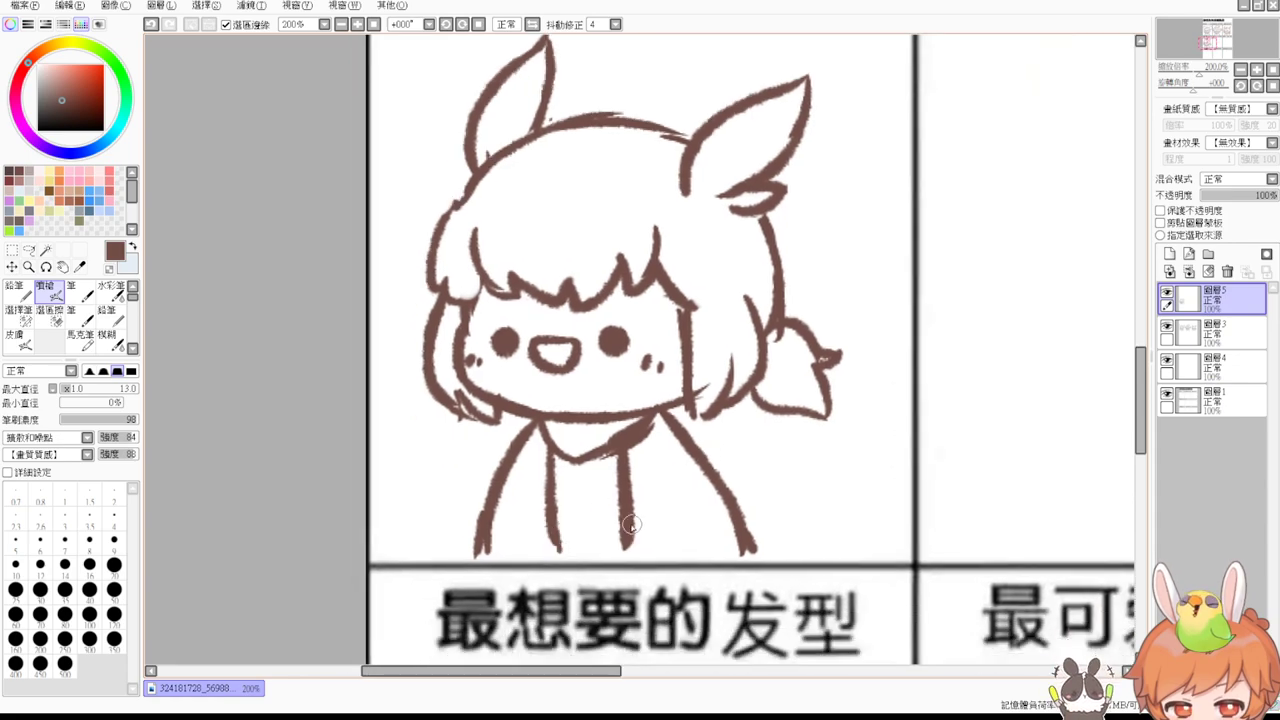
scroll(628, 530, up, 2)
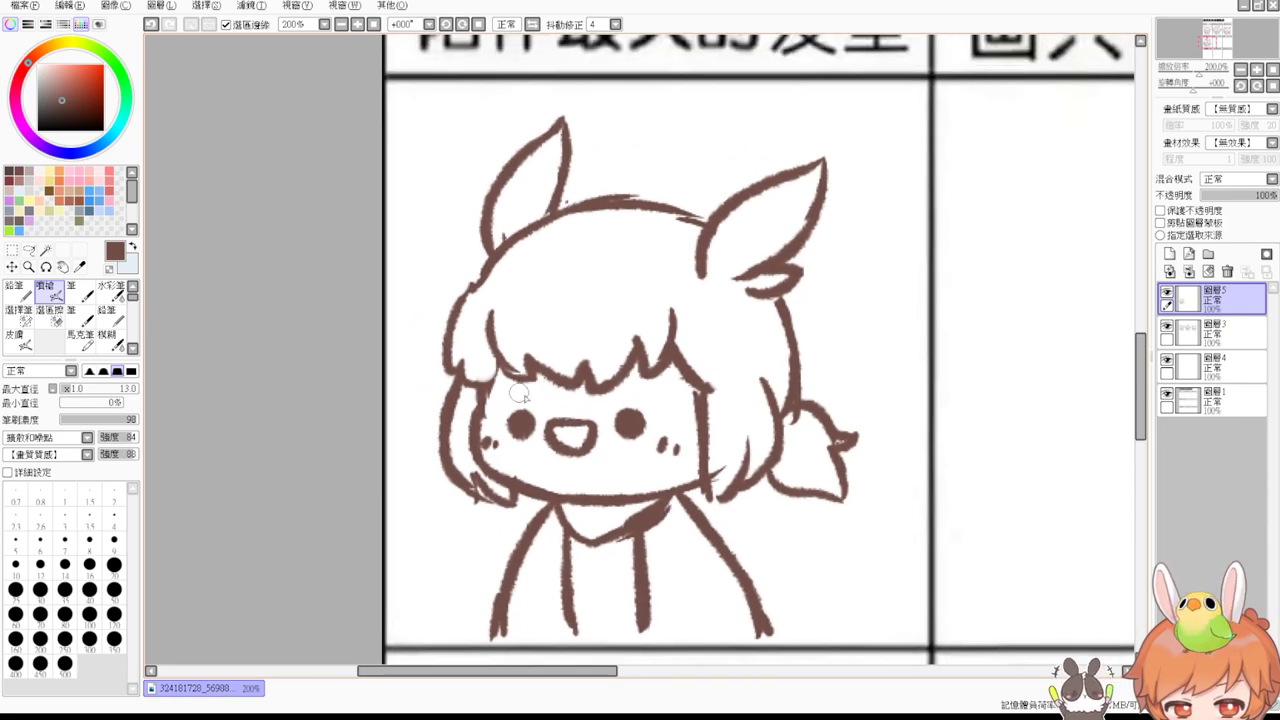
key(e)
mouse_move(558, 432)
mouse_down()
mouse_move(525, 437)
mouse_move(621, 435)
mouse_move(640, 413)
mouse_move(639, 428)
mouse_move(553, 436)
mouse_move(610, 438)
mouse_up()
key(b)
key(ctrl+z)
key(ctrl+z)
key(e)
key(v)
key(ctrl+z)
key(ctrl+z)
key(ctrl+z)
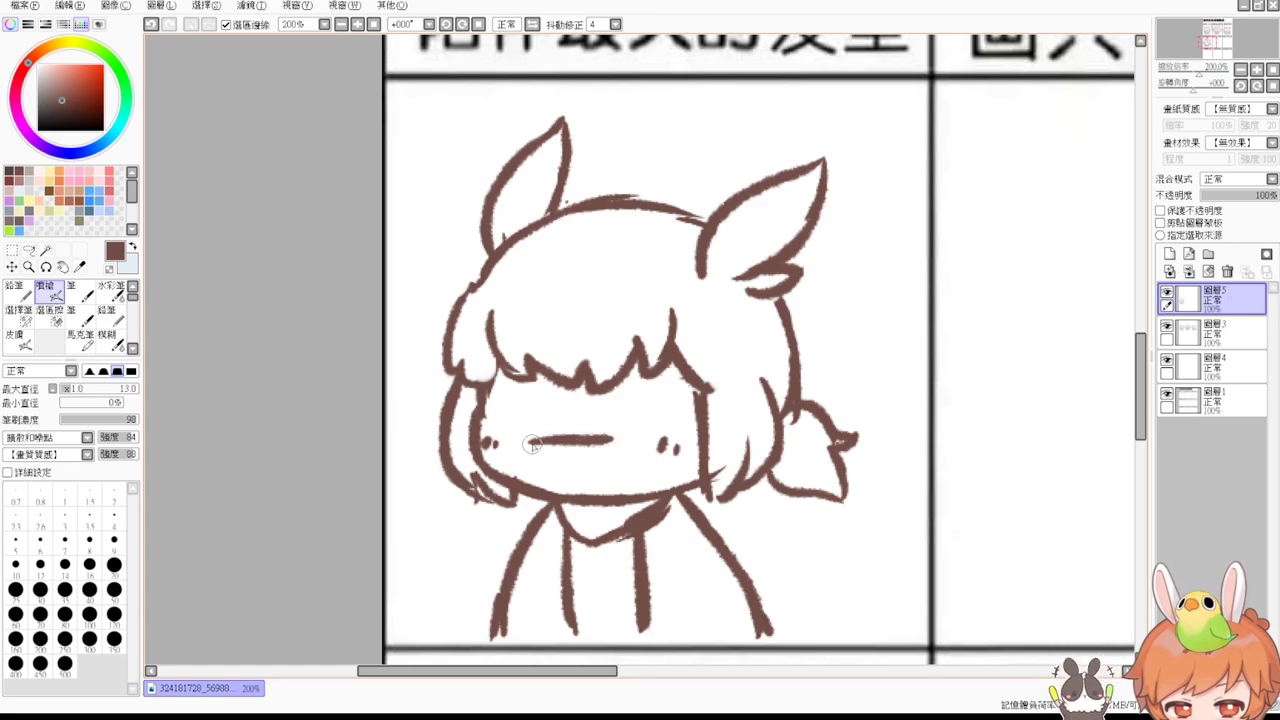
drag(530, 445, 614, 449)
key(ctrl+z)
drag(526, 448, 611, 444)
key(ctrl+z)
mouse_move(528, 448)
mouse_down()
mouse_move(614, 467)
mouse_move(612, 443)
mouse_move(550, 481)
mouse_move(622, 437)
mouse_up()
key(ctrl+z)
key(ctrl+z)
key(ctrl+z)
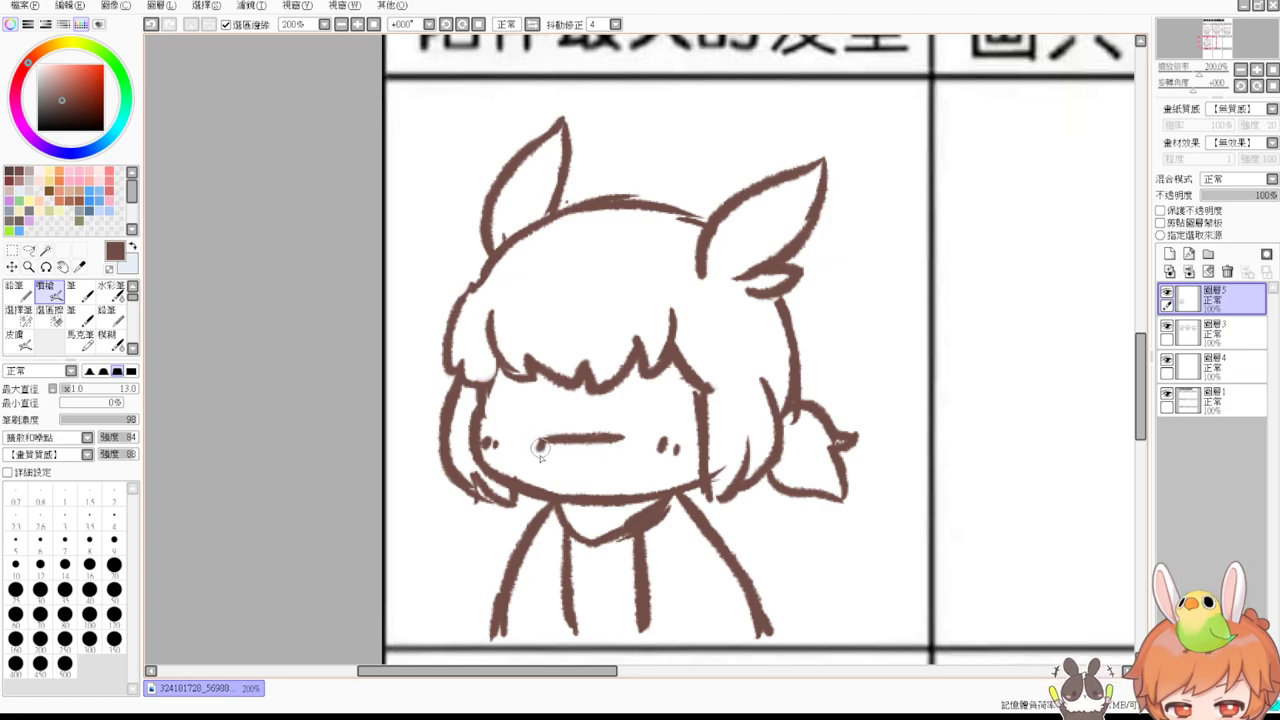
drag(540, 448, 592, 482)
drag(622, 438, 572, 478)
key(ctrl+z)
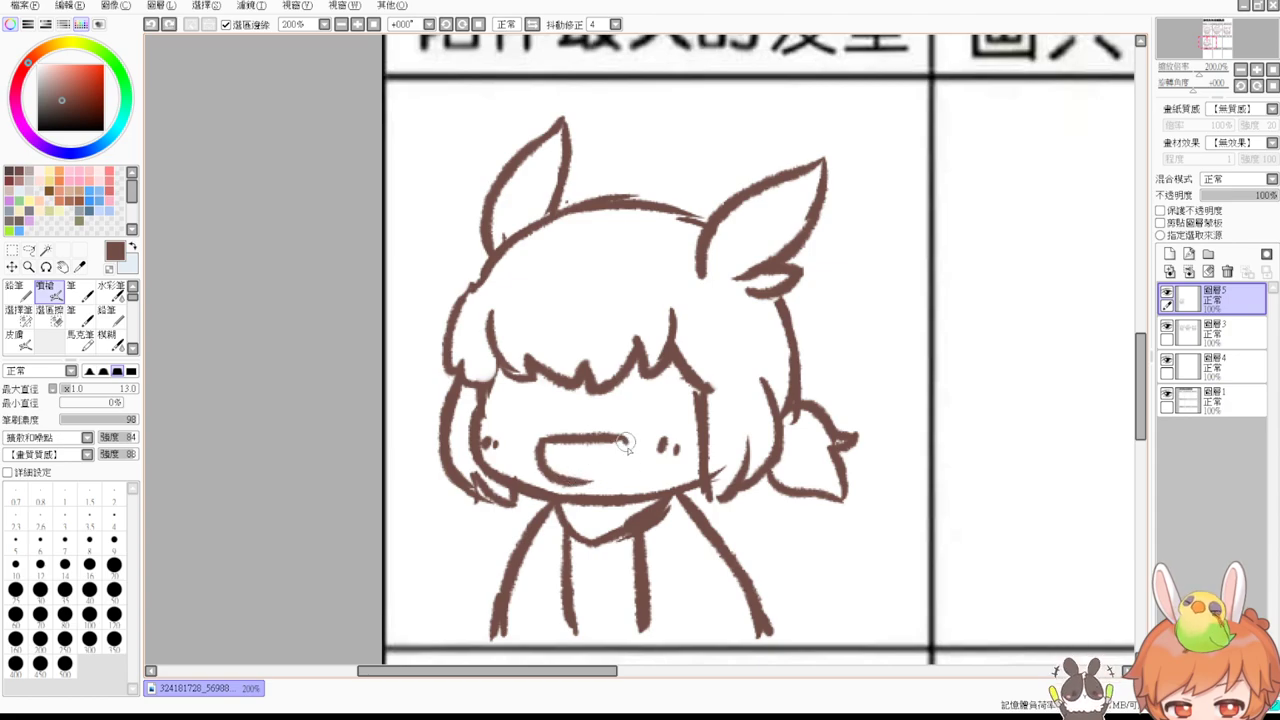
mouse_move(626, 447)
mouse_down()
mouse_move(558, 471)
mouse_move(594, 441)
mouse_up()
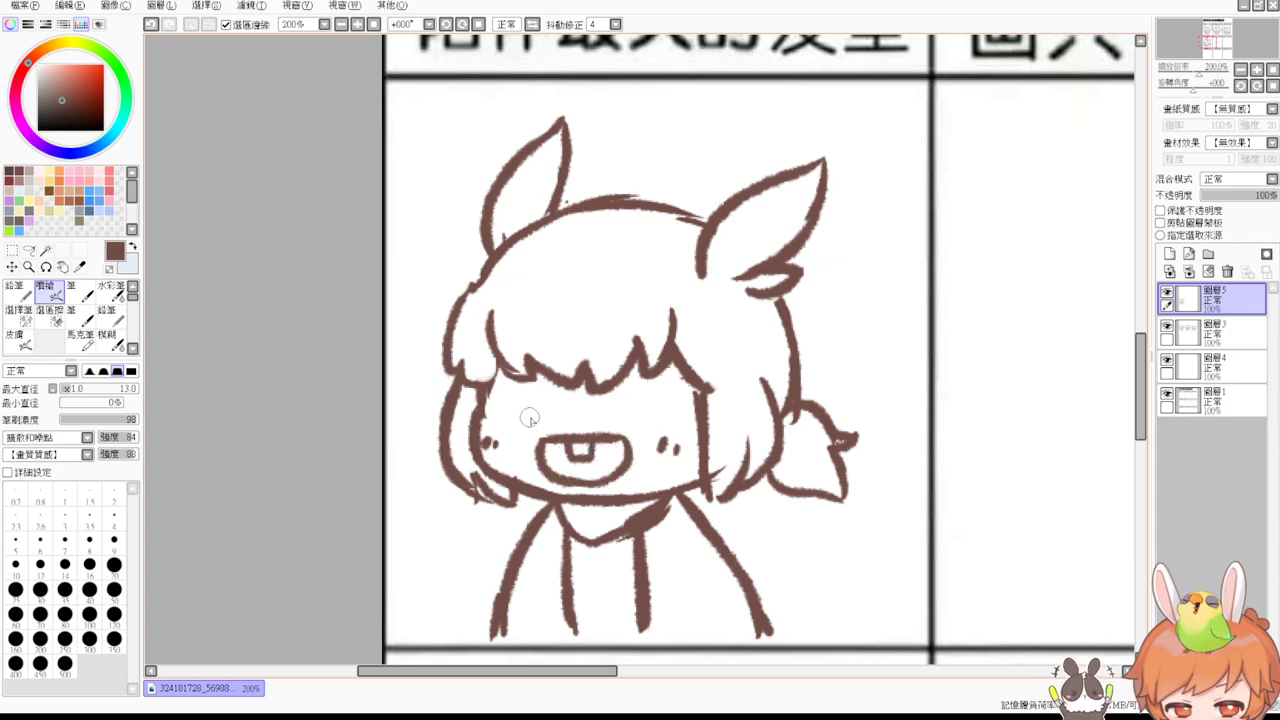
mouse_move(532, 414)
mouse_down()
mouse_move(604, 414)
mouse_move(581, 446)
mouse_move(574, 407)
mouse_move(545, 411)
mouse_move(624, 410)
mouse_up()
key(ctrl+z)
key(ctrl+z)
key(ctrl+z)
key(ctrl+z)
key(ctrl+z)
key(ctrl+z)
key(ctrl+z)
key(ctrl+z)
key(ctrl+z)
key(ctrl+z)
key(ctrl+z)
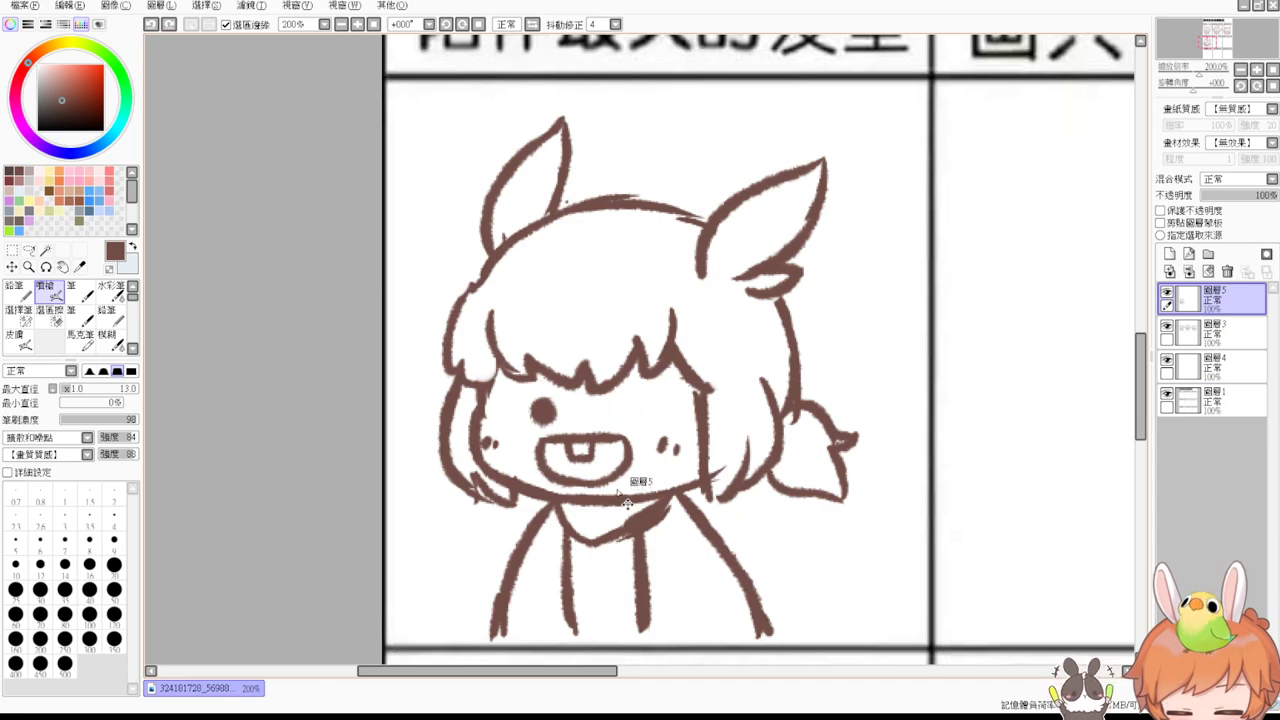
key(ctrl+y)
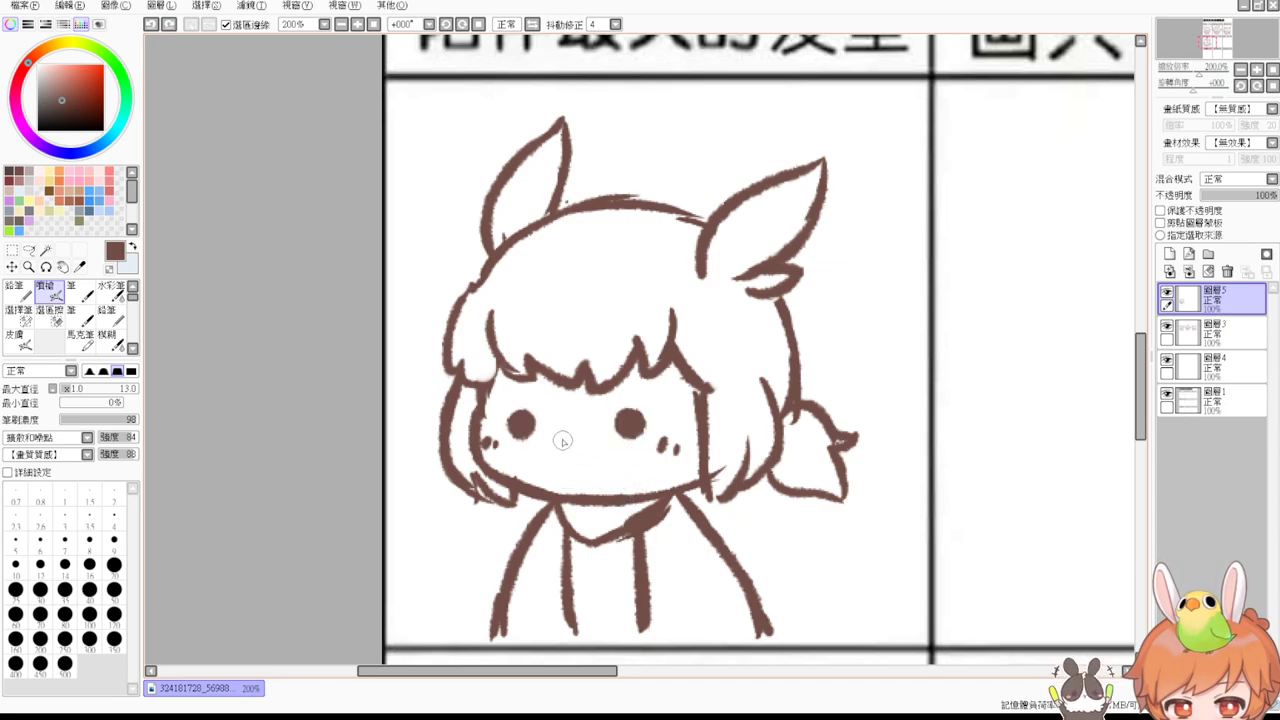
key(ctrl+y)
key(ctrl+z)
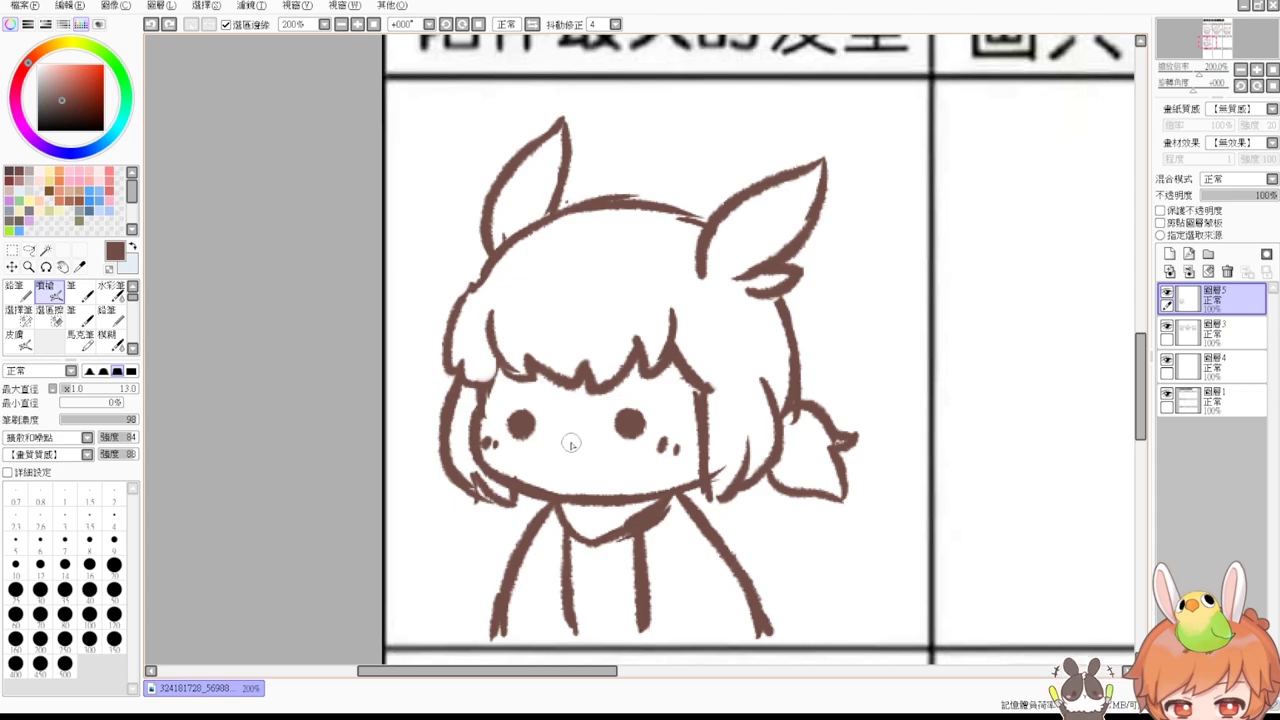
drag(567, 457, 572, 464)
key(ctrl+z)
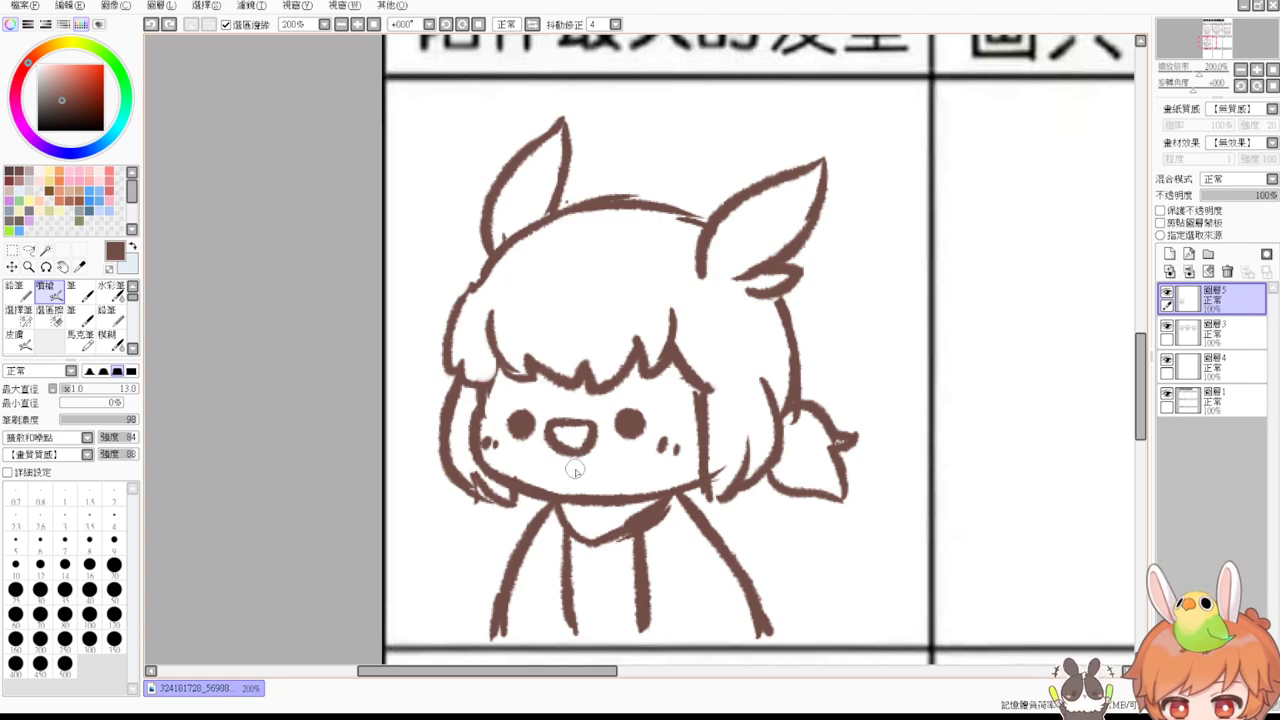
Erase the small open mouth between the two dot eyes.
key(e)
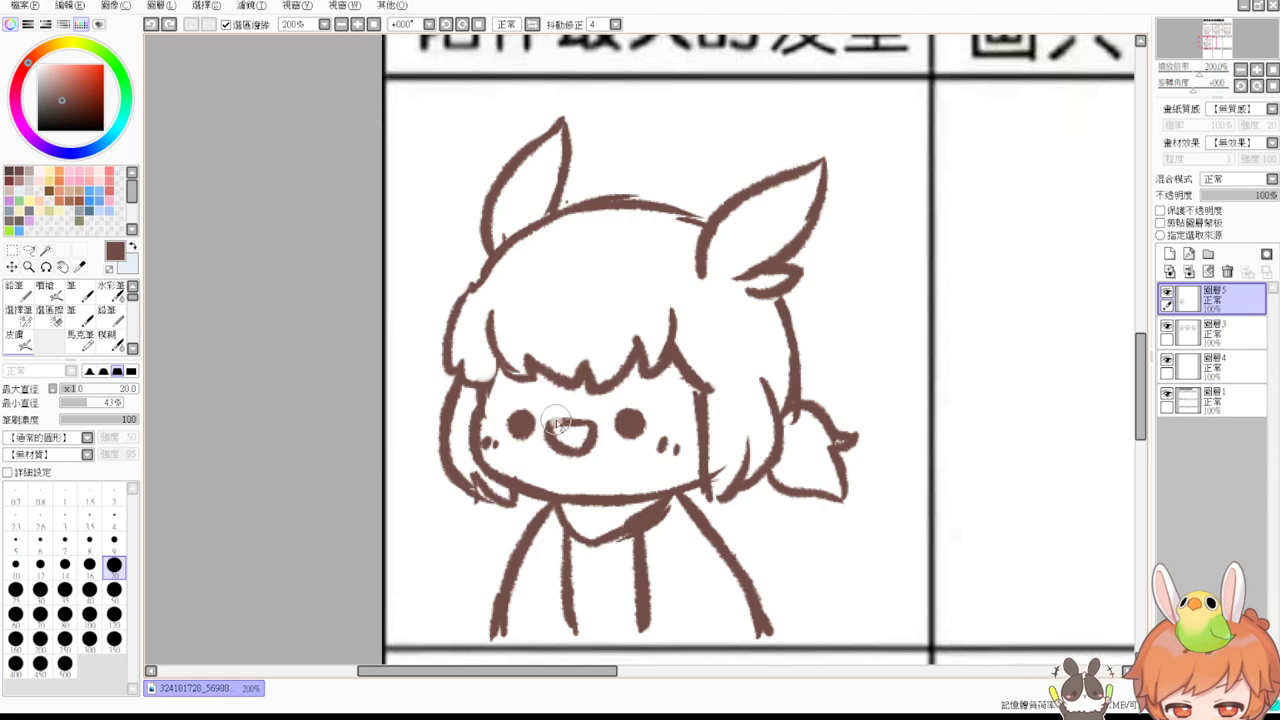
drag(567, 430, 580, 434)
key(e)
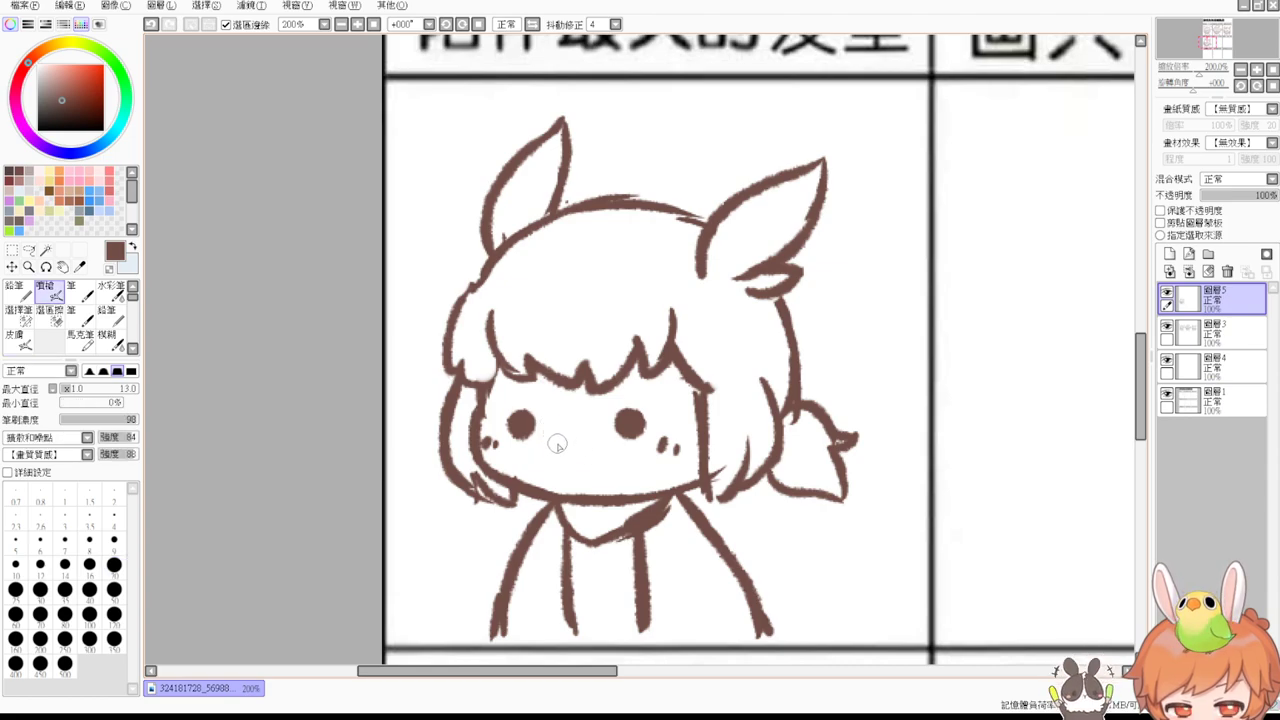
Draw a small curved smiling mouth between the chibi's two dot eyes.
key(ctrl+z)
mouse_move(560, 438)
mouse_down()
mouse_move(578, 445)
mouse_move(601, 433)
mouse_move(574, 442)
mouse_move(592, 427)
mouse_up()
key(ctrl+z)
key(ctrl+z)
key(ctrl+z)
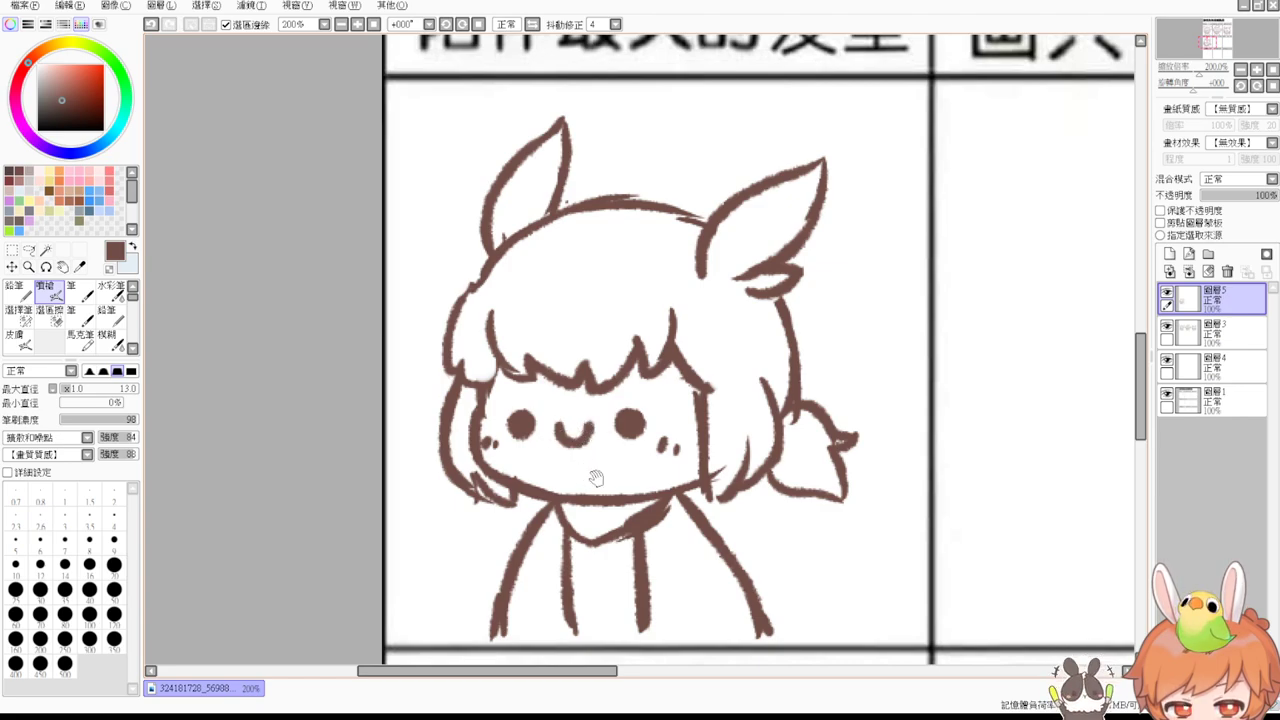
Review the finished cells across the whole template page and return to the "陪伴最久的发型" drawing.
drag(983, 430, 876, 424)
drag(977, 449, 889, 434)
drag(1033, 420, 894, 457)
click(358, 24)
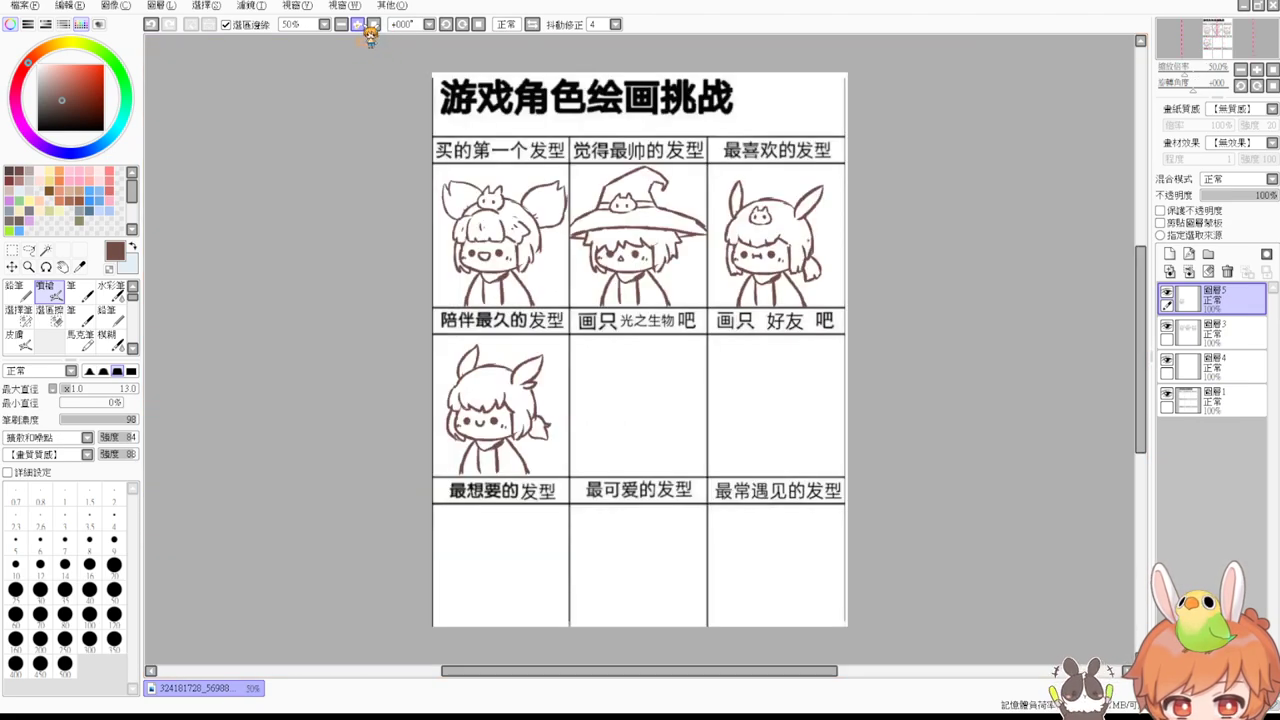
click(372, 24)
click(372, 24)
click(372, 24)
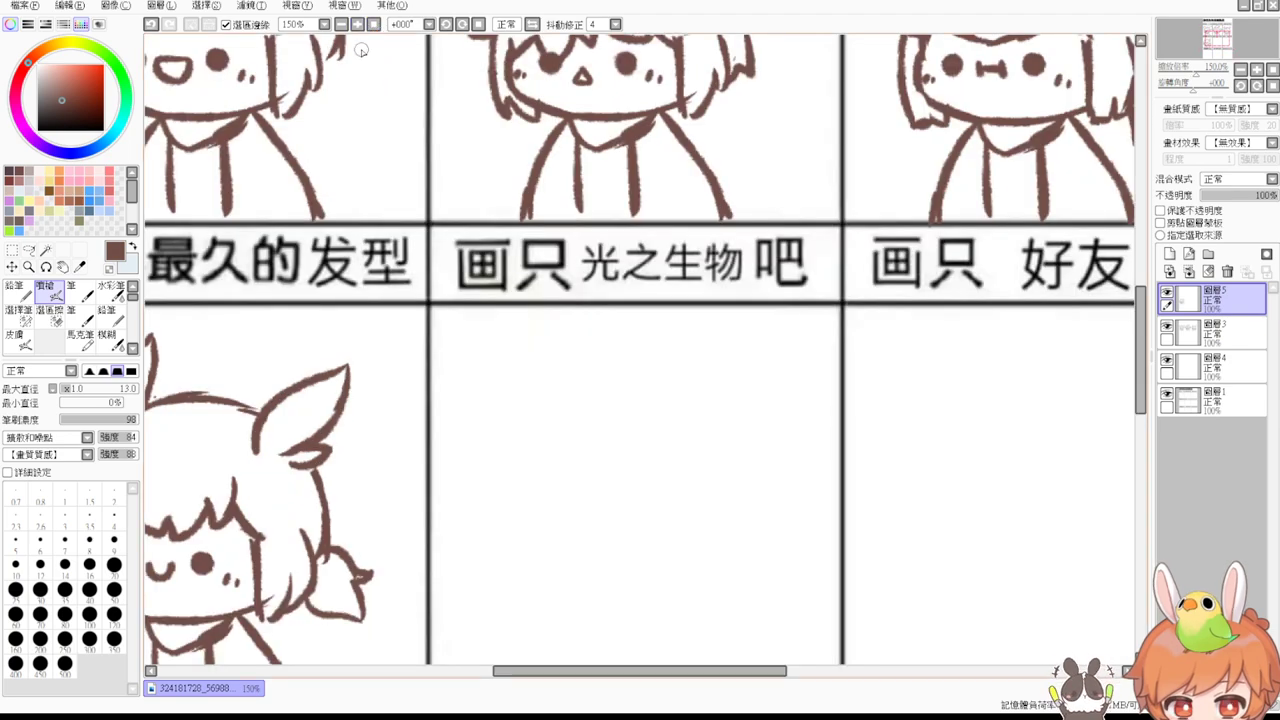
scroll(777, 466, down, 3)
scroll(750, 414, left, 6)
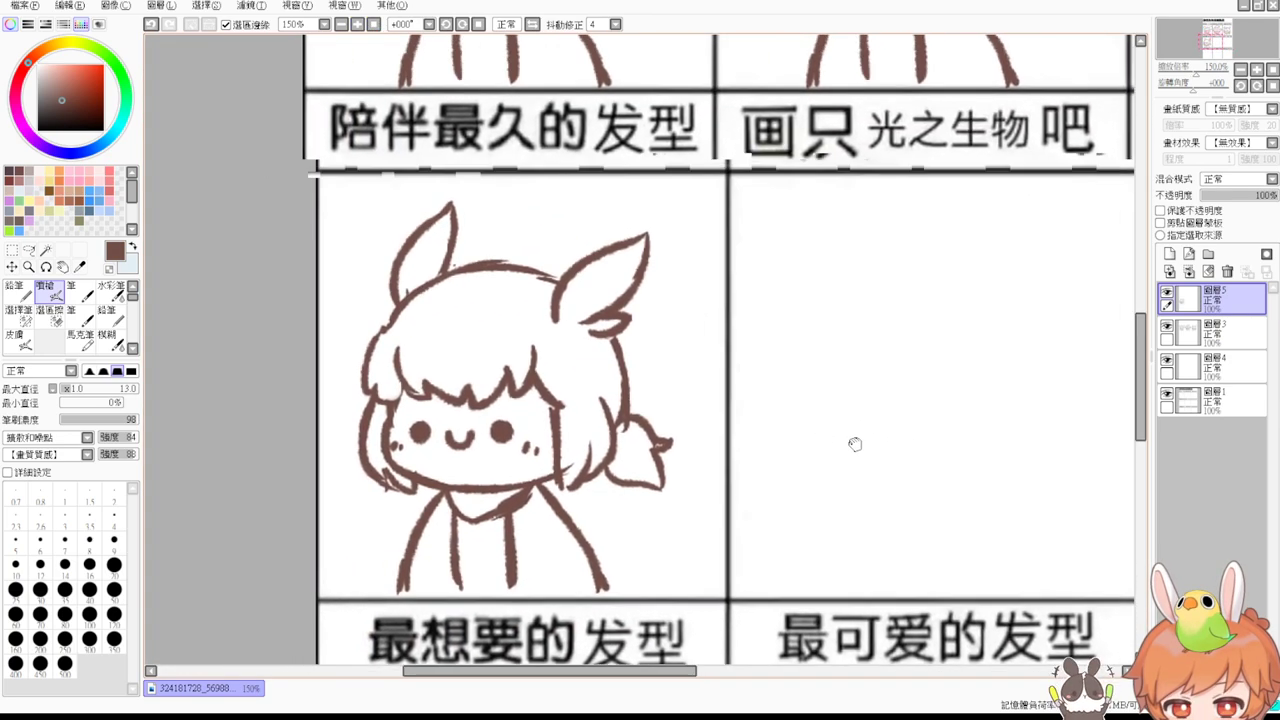
drag(855, 444, 869, 448)
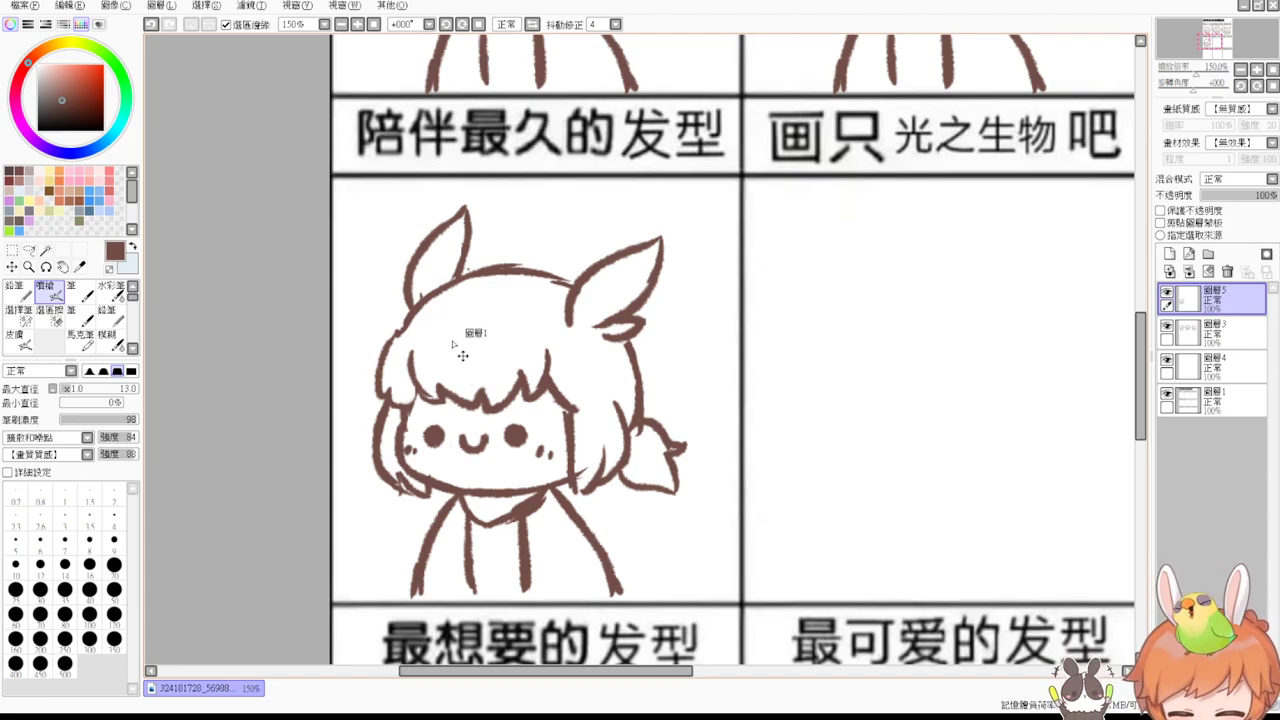
Draw the outline of a small round ornament with two little ears on the hair above the chibi's fringe.
scroll(452, 342, up, 1)
mouse_move(463, 297)
mouse_down()
mouse_move(451, 343)
mouse_move(485, 351)
mouse_up()
key(ctrl+z)
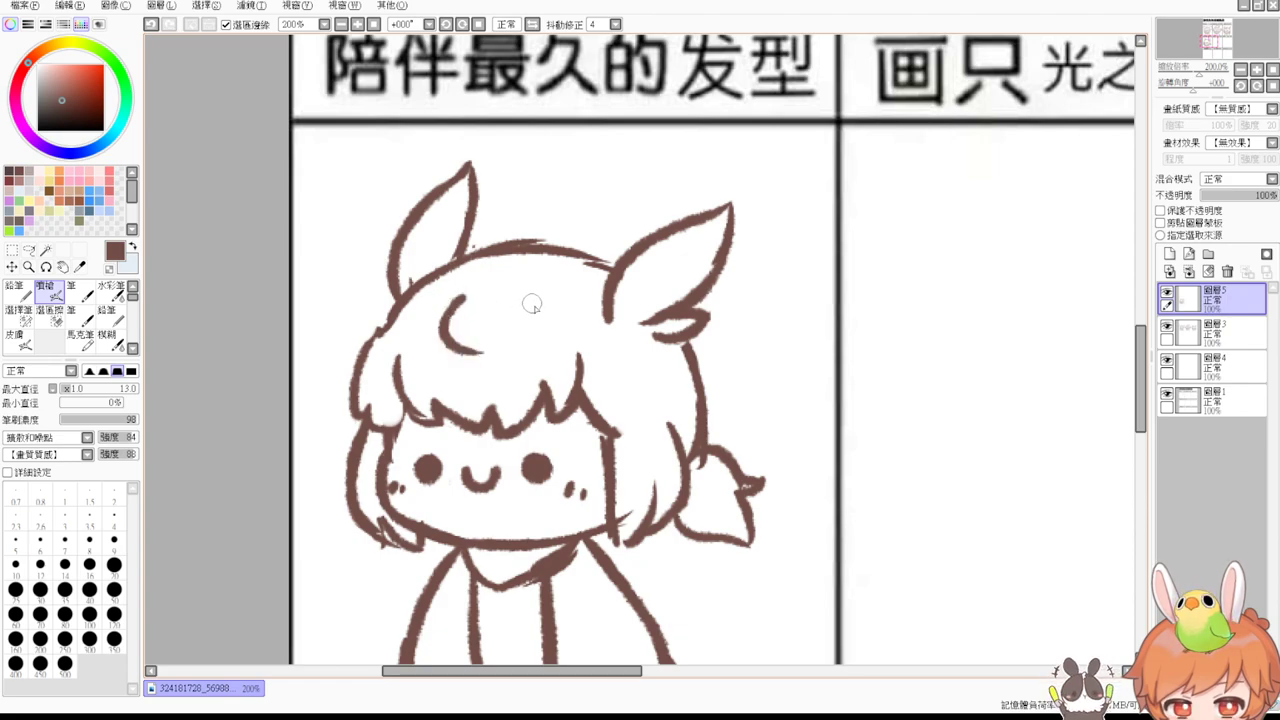
mouse_move(535, 306)
mouse_down()
mouse_move(478, 351)
mouse_move(510, 350)
mouse_up()
mouse_move(461, 297)
mouse_down()
mouse_move(537, 302)
mouse_move(530, 282)
mouse_move(534, 304)
mouse_up()
key(ctrl+z)
drag(491, 292, 527, 296)
key(ctrl+z)
key(ctrl+z)
key(ctrl+z)
key(ctrl+z)
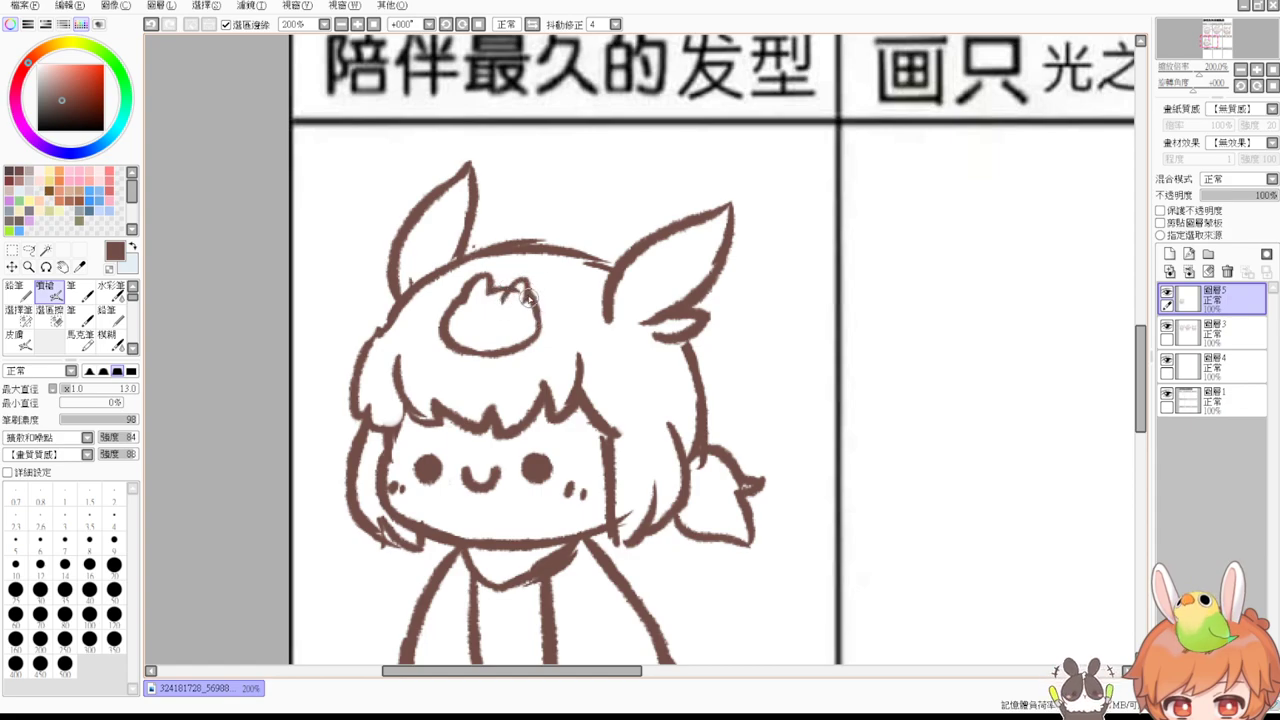
key(ctrl+z)
drag(538, 286, 546, 328)
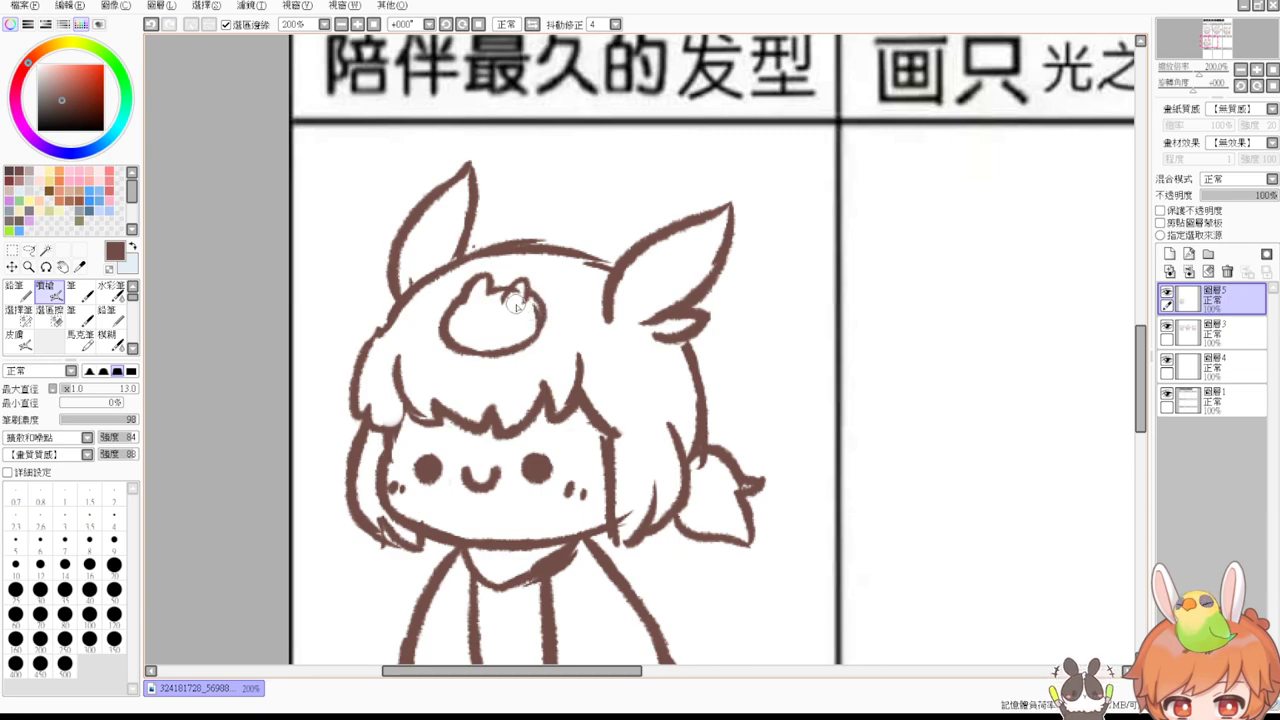
Add two tiny dot eyes to the eared hair ornament and short crease lines at the ponytail's base.
key(e)
click(116, 568)
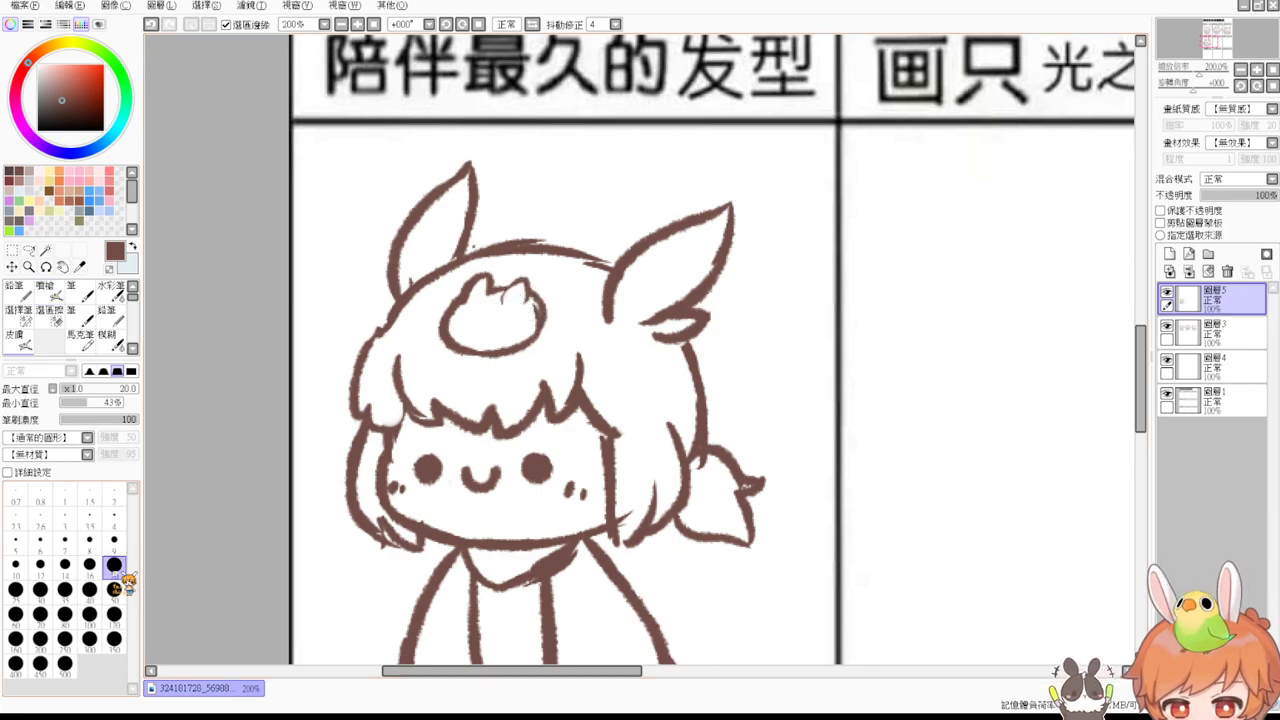
key(v)
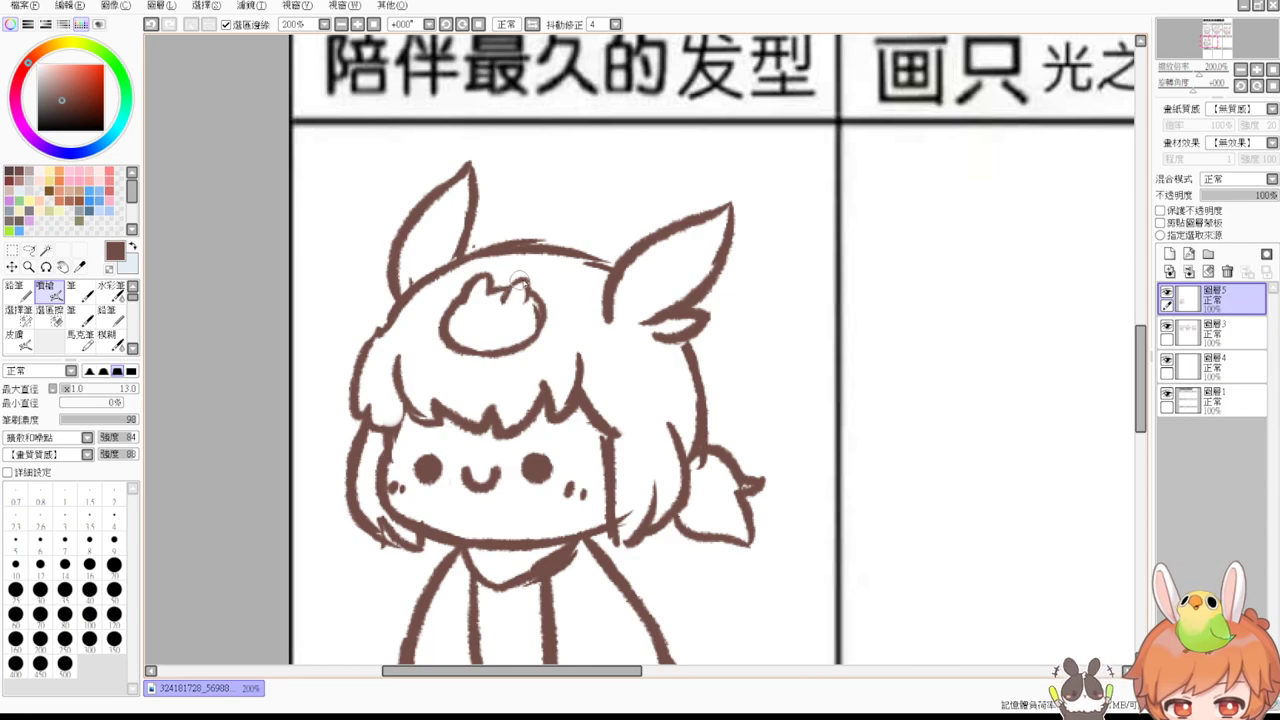
mouse_move(506, 297)
mouse_down()
mouse_move(532, 317)
mouse_move(463, 336)
mouse_up()
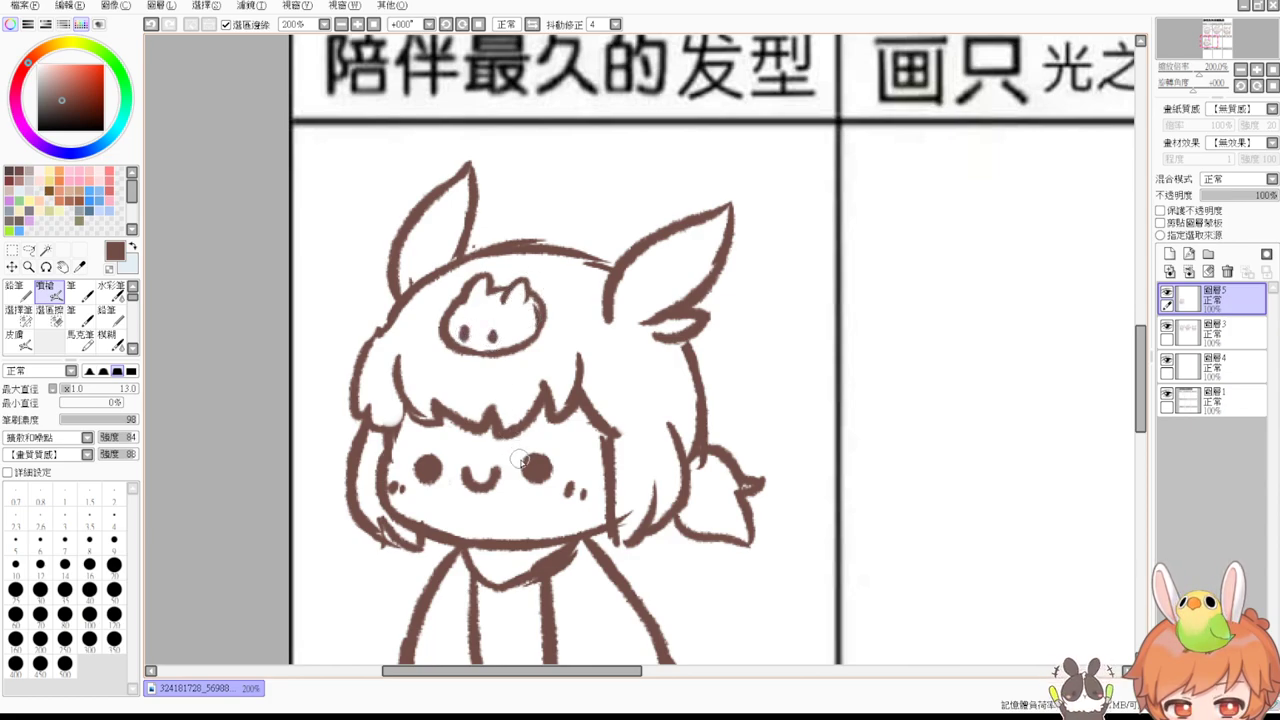
drag(554, 441, 445, 379)
mouse_move(600, 395)
mouse_down()
mouse_move(539, 358)
mouse_move(458, 358)
mouse_up()
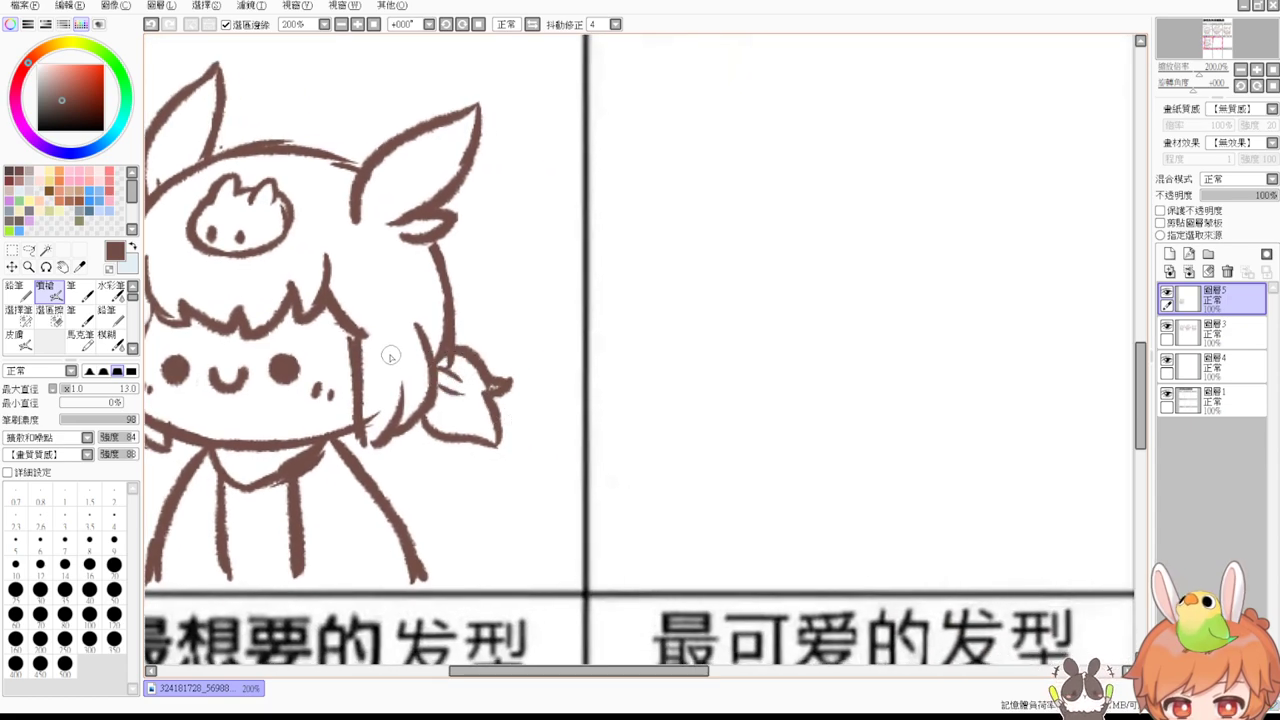
Draw the side and bottom curves of a rounded creature body in the "画只光之生物吧" cell.
drag(1006, 229, 934, 300)
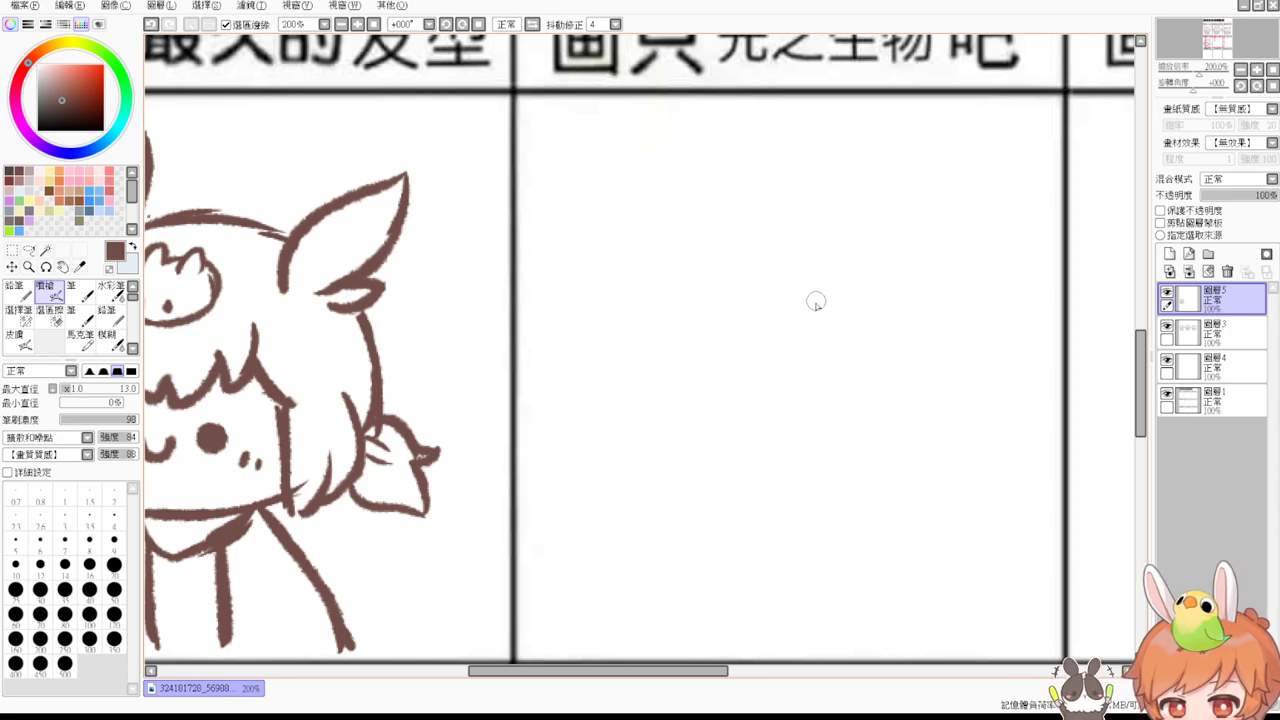
mouse_move(679, 302)
mouse_down()
mouse_move(669, 315)
mouse_move(702, 446)
mouse_move(669, 316)
mouse_move(746, 460)
mouse_up()
key(ctrl+z)
mouse_move(943, 345)
mouse_down()
mouse_move(707, 455)
mouse_move(800, 452)
mouse_move(910, 392)
mouse_up()
key(ctrl+z)
key(ctrl+z)
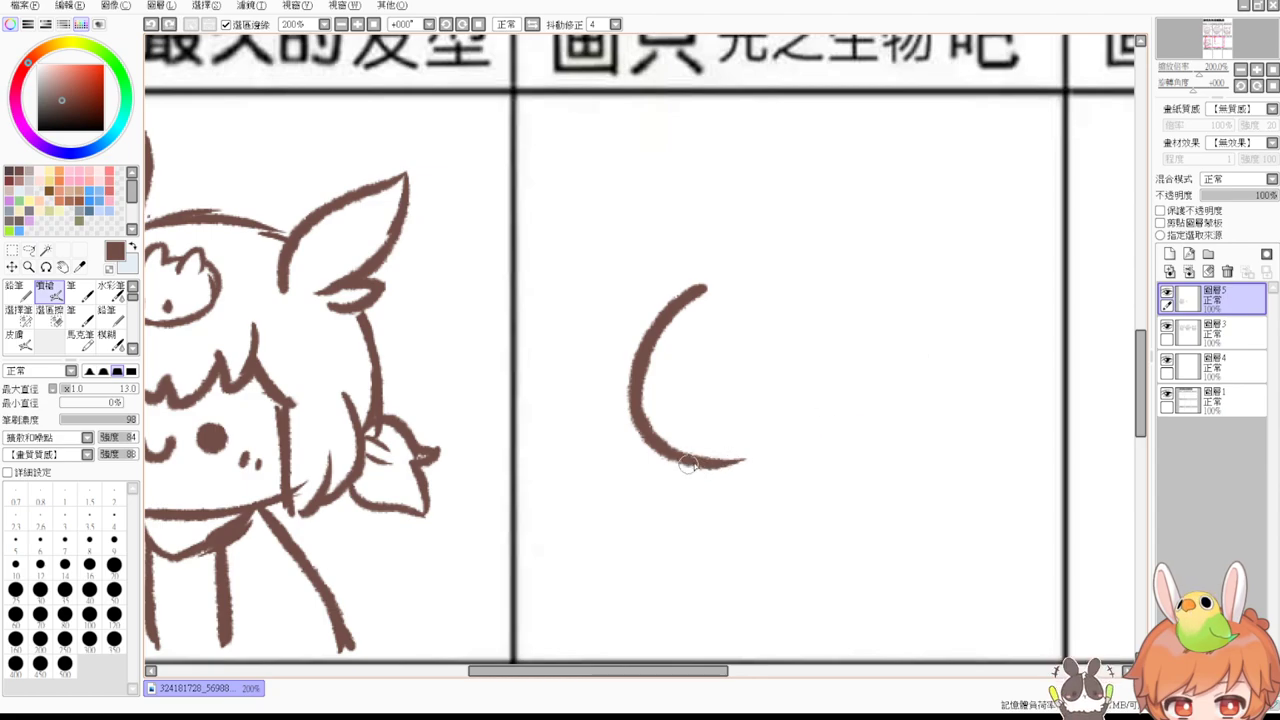
drag(712, 462, 902, 407)
drag(901, 287, 870, 425)
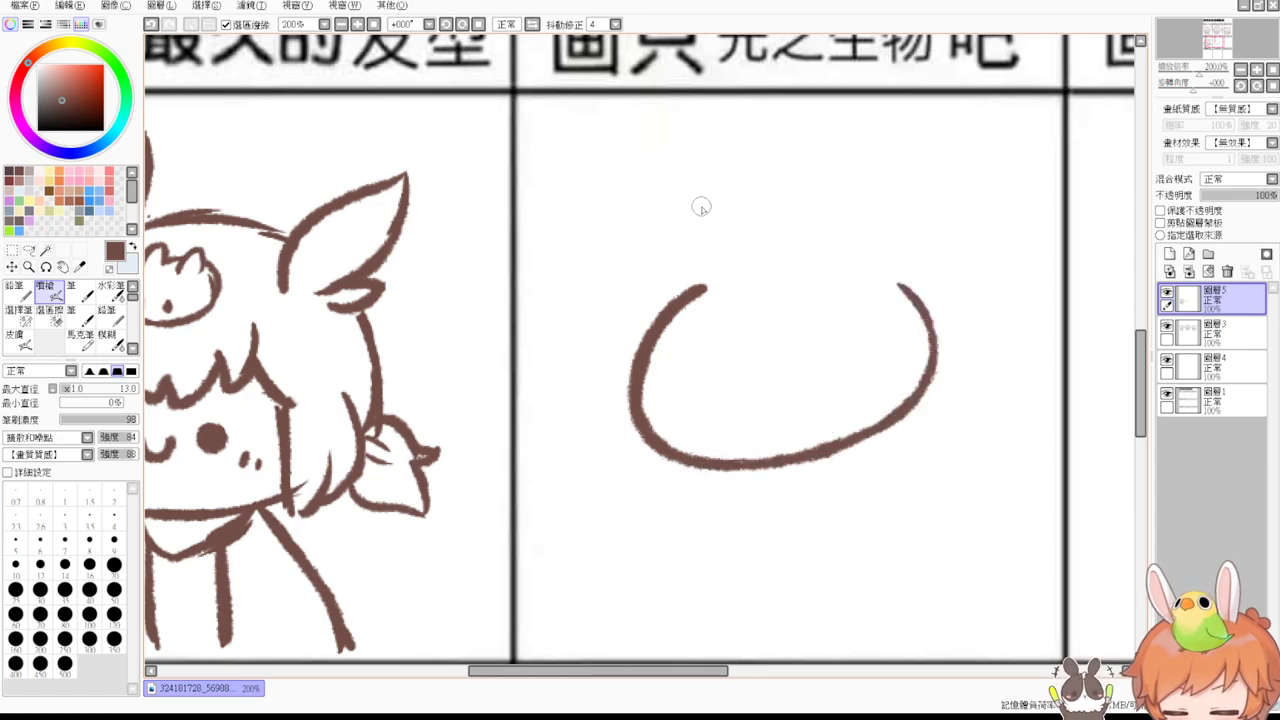
Draw two upright rounded ears on the creature and close its top outline around them.
drag(660, 330, 726, 280)
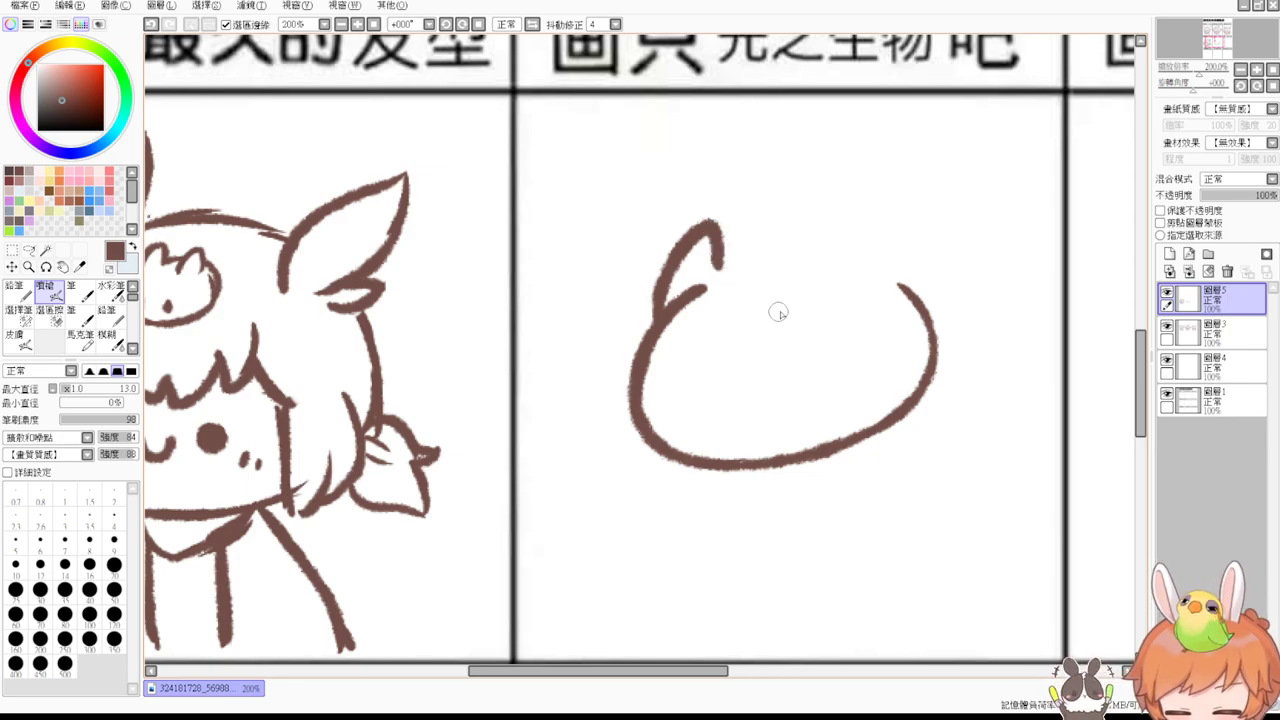
mouse_move(772, 330)
mouse_down()
mouse_move(828, 250)
mouse_move(822, 325)
mouse_up()
key(ctrl+z)
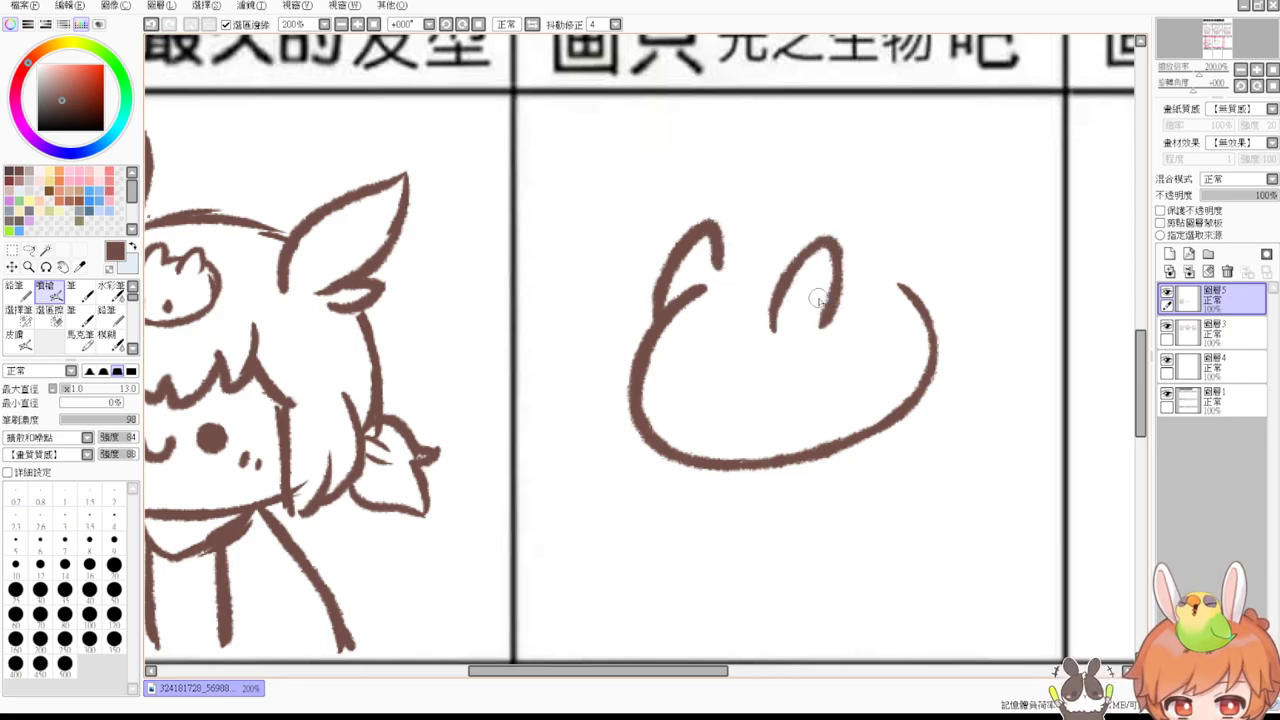
mouse_move(712, 270)
mouse_down()
mouse_move(830, 262)
mouse_move(925, 315)
mouse_up()
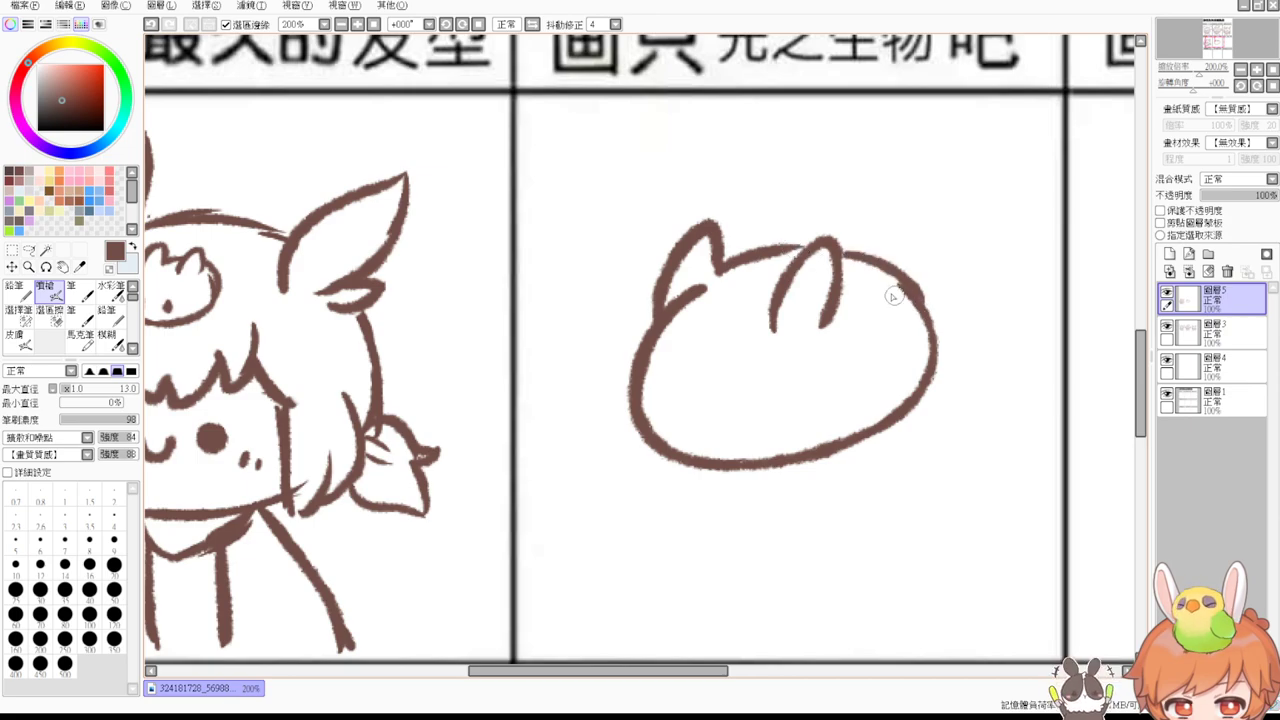
key(ctrl+z)
drag(842, 254, 925, 318)
key(ctrl+z)
drag(843, 257, 920, 316)
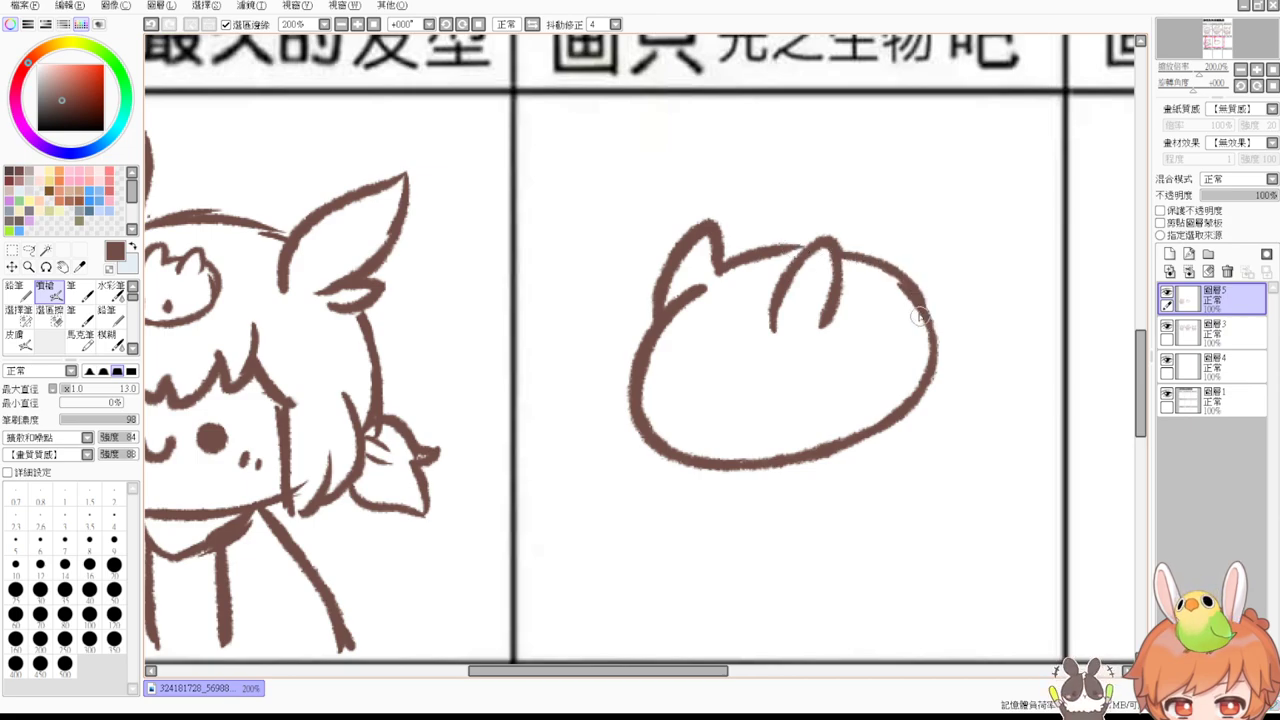
mouse_move(663, 400)
mouse_down()
mouse_move(661, 384)
mouse_move(730, 378)
mouse_move(732, 412)
mouse_move(718, 402)
mouse_move(719, 420)
mouse_move(655, 383)
mouse_move(655, 404)
mouse_move(731, 414)
mouse_up()
key(ctrl+z)
key(ctrl+z)
key(ctrl+z)
key(ctrl+z)
key(ctrl+z)
key(ctrl+z)
key(ctrl+z)
key(ctrl+z)
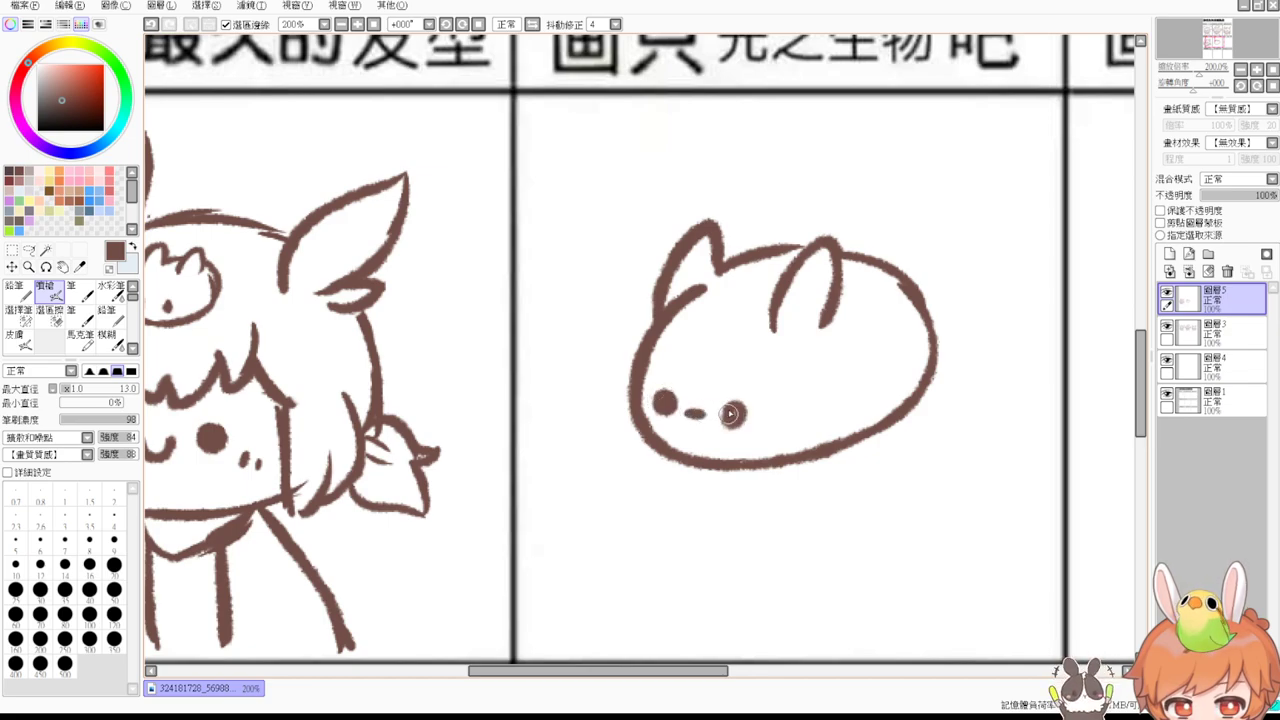
key(ctrl+z)
key(ctrl+z)
key(ctrl+z)
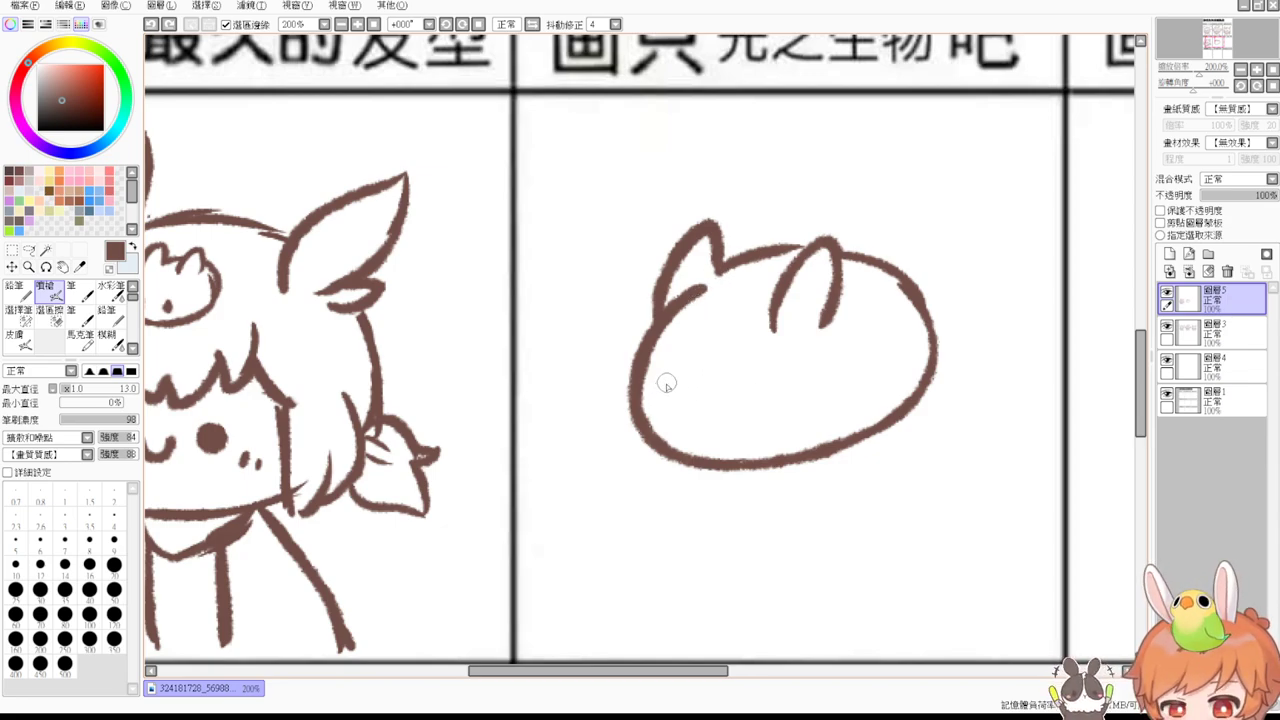
drag(657, 402, 657, 410)
mouse_move(657, 401)
mouse_down()
mouse_move(736, 405)
mouse_move(732, 385)
mouse_move(737, 399)
mouse_move(720, 389)
mouse_move(724, 414)
mouse_move(724, 382)
mouse_move(716, 401)
mouse_move(728, 405)
mouse_move(654, 412)
mouse_up()
key(ctrl+z)
key(ctrl+z)
key(ctrl+z)
key(ctrl+z)
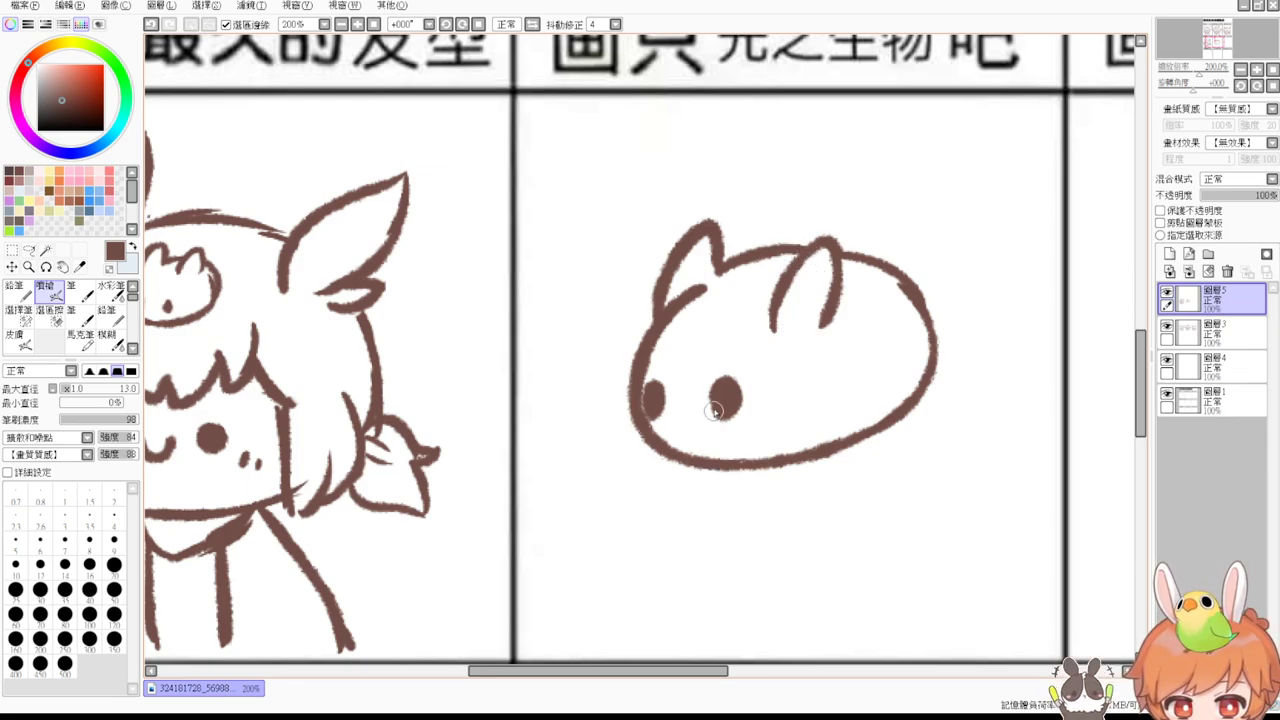
key(ctrl+z)
key(ctrl+z)
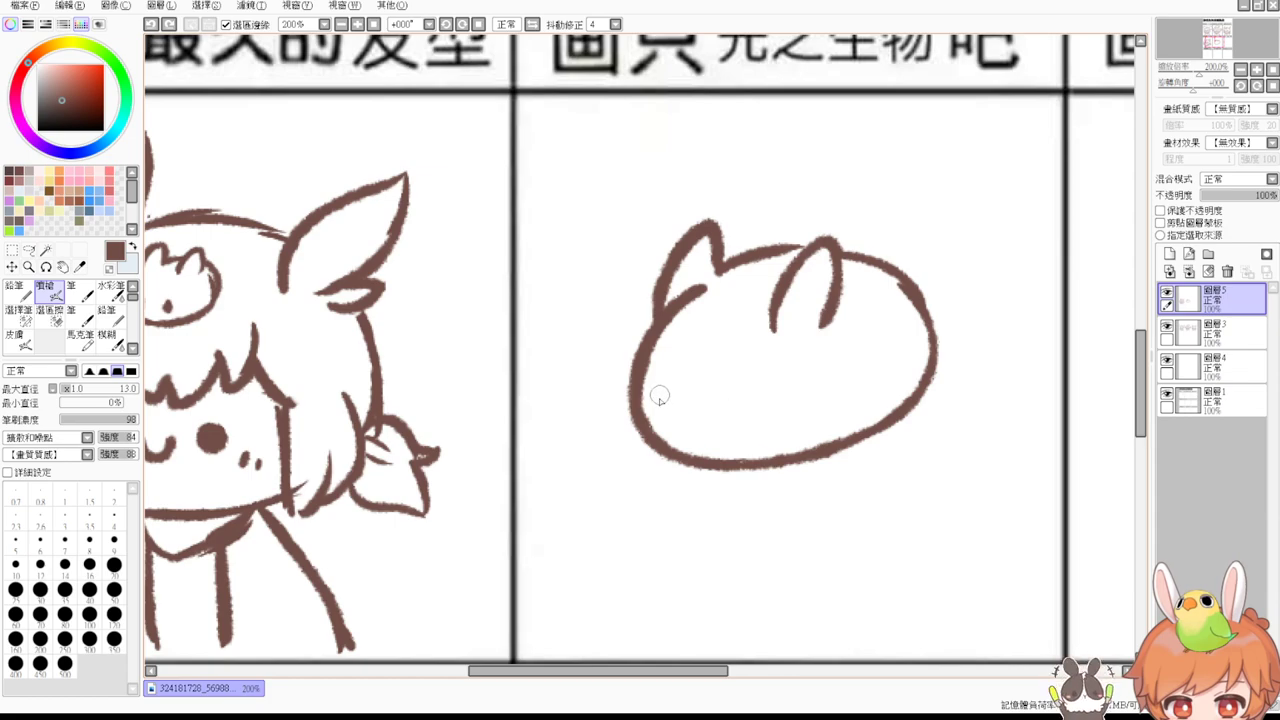
drag(657, 398, 662, 402)
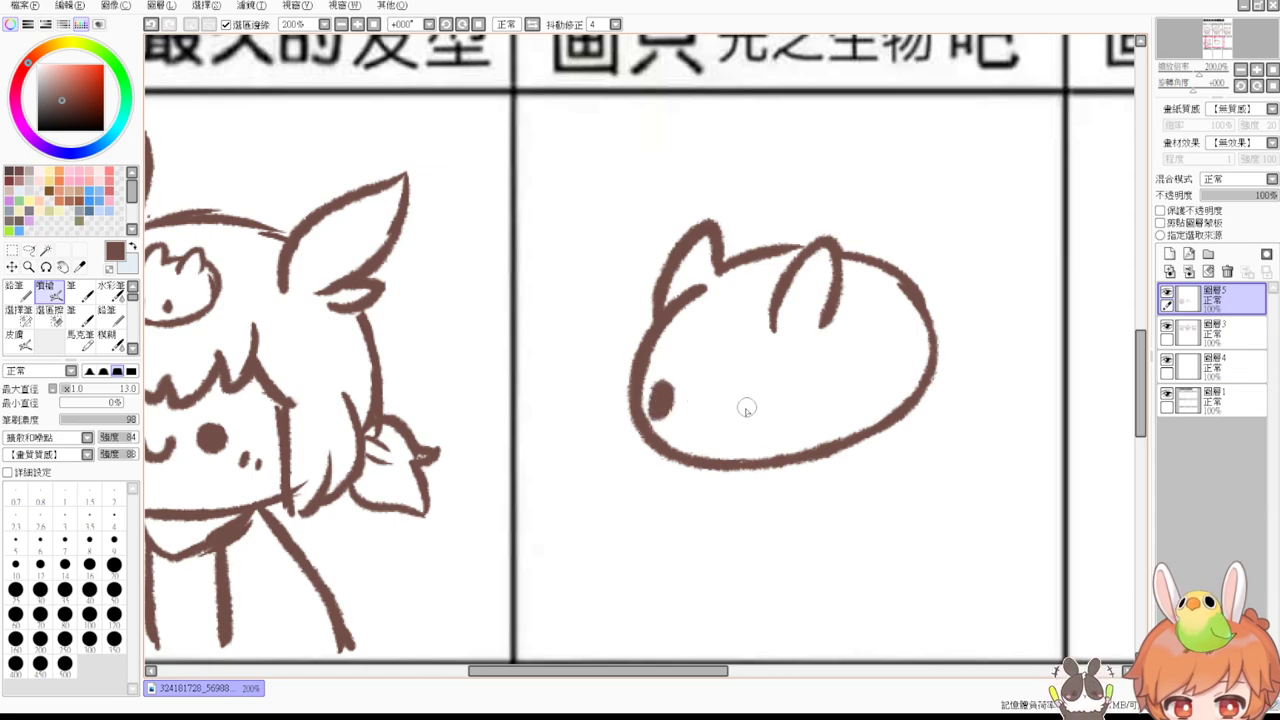
key(ctrl+z)
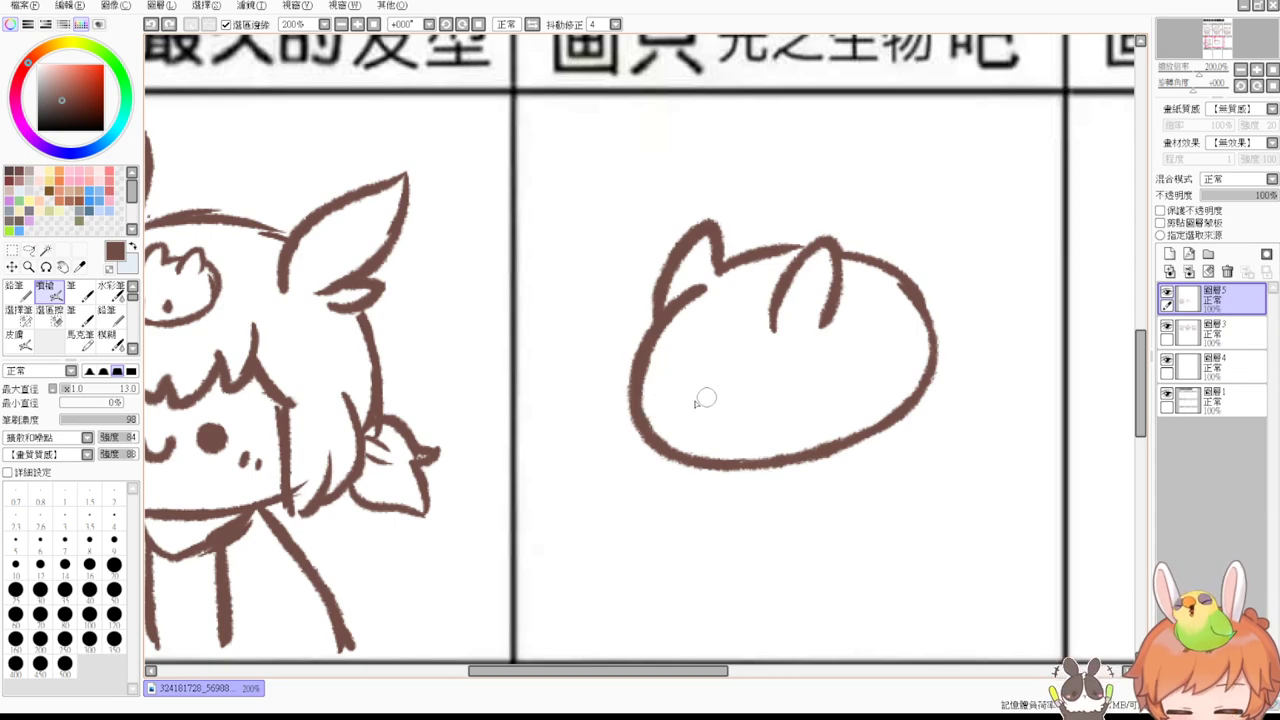
Erase the creature's lower front outline, redraw it with a protruding cheek, and add two oval eyes.
key(e)
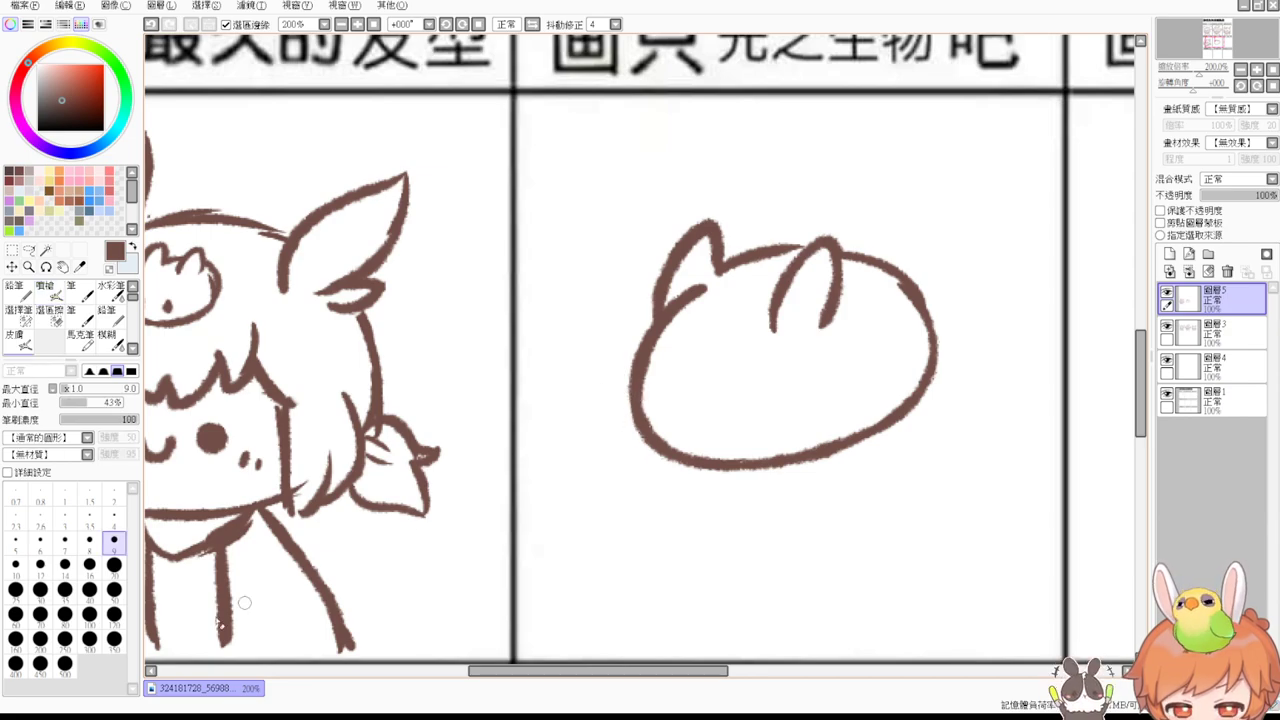
click(114, 565)
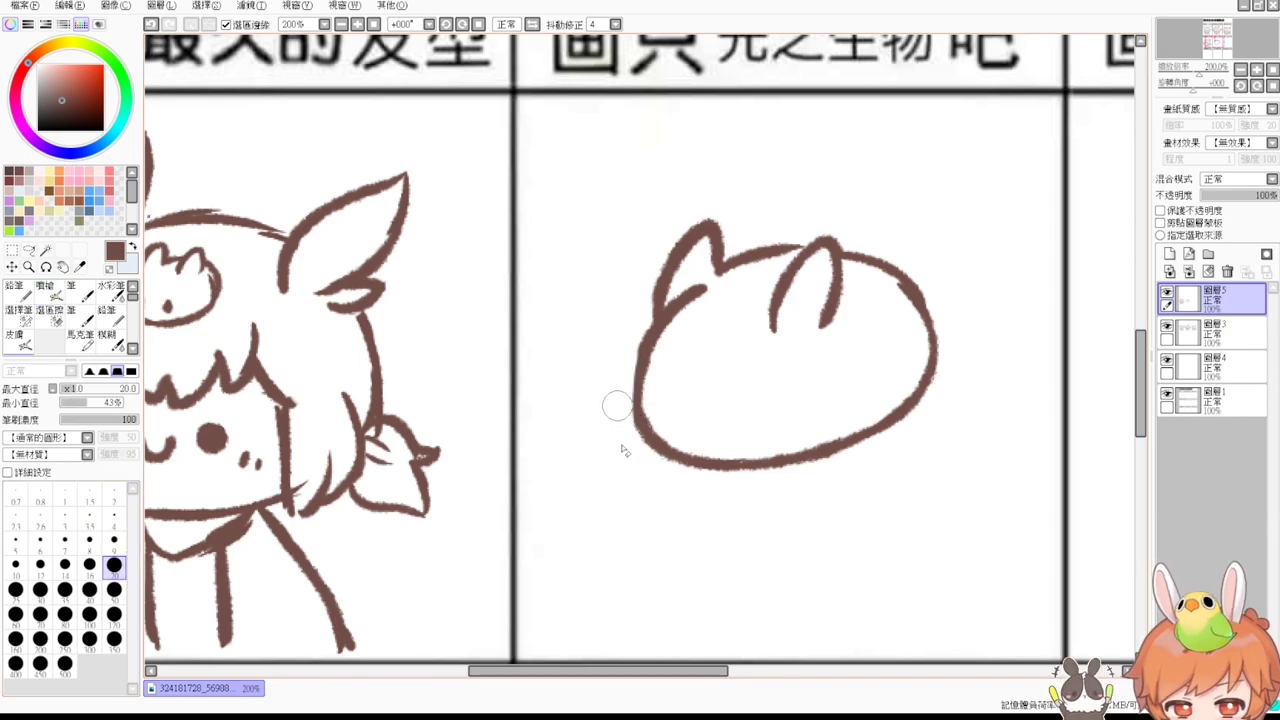
mouse_move(619, 361)
mouse_down()
mouse_move(654, 477)
mouse_move(662, 381)
mouse_move(654, 461)
mouse_move(677, 423)
mouse_up()
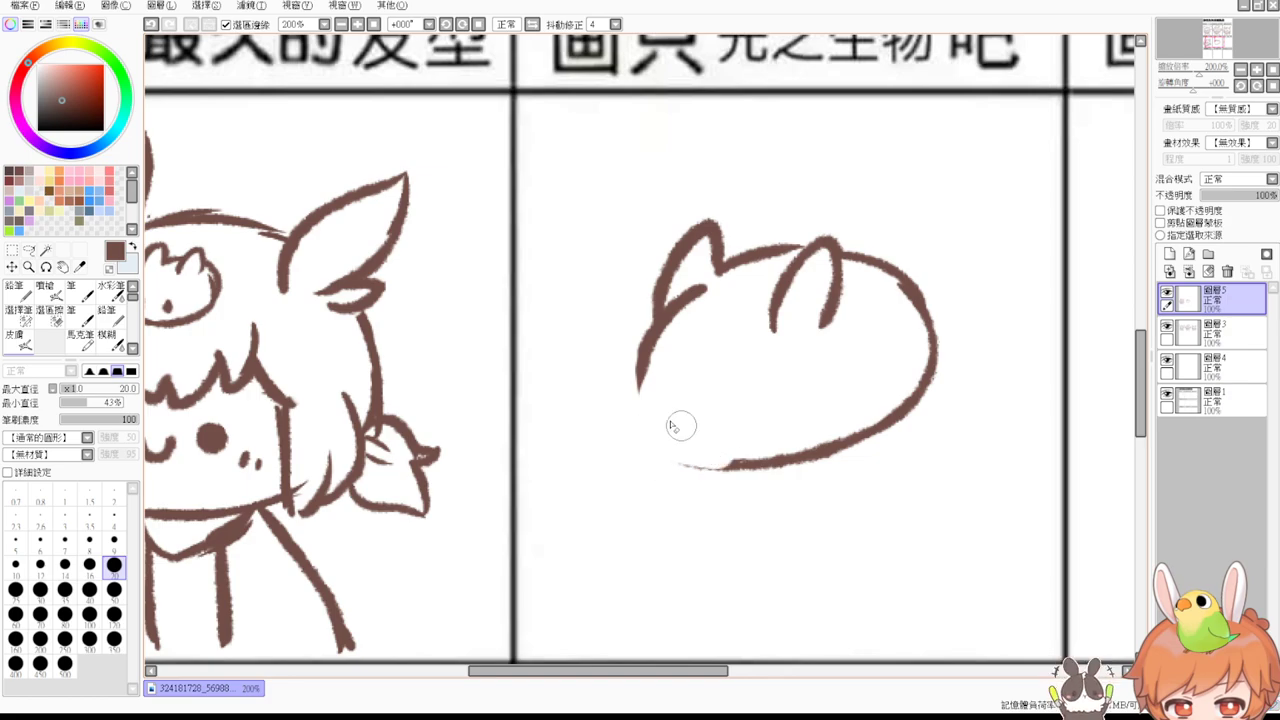
key(v)
mouse_move(648, 342)
mouse_down()
mouse_move(634, 440)
mouse_move(632, 405)
mouse_move(644, 427)
mouse_move(728, 464)
mouse_up()
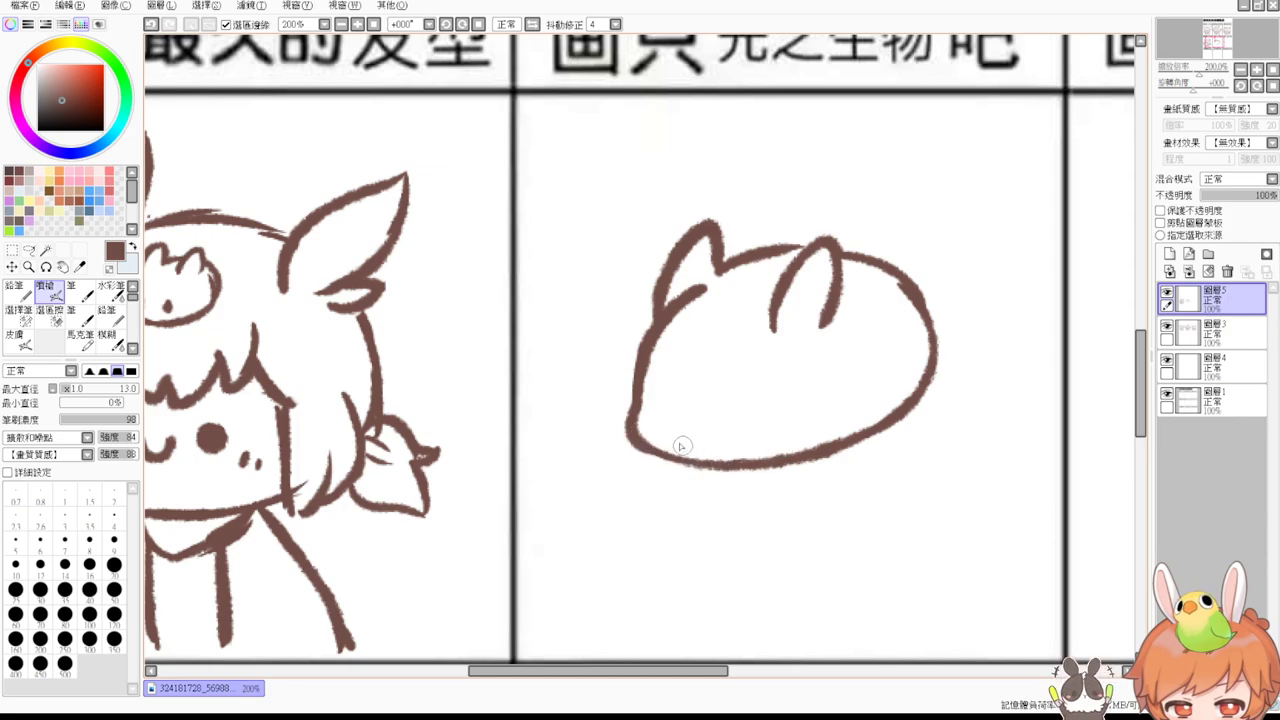
drag(647, 445, 748, 468)
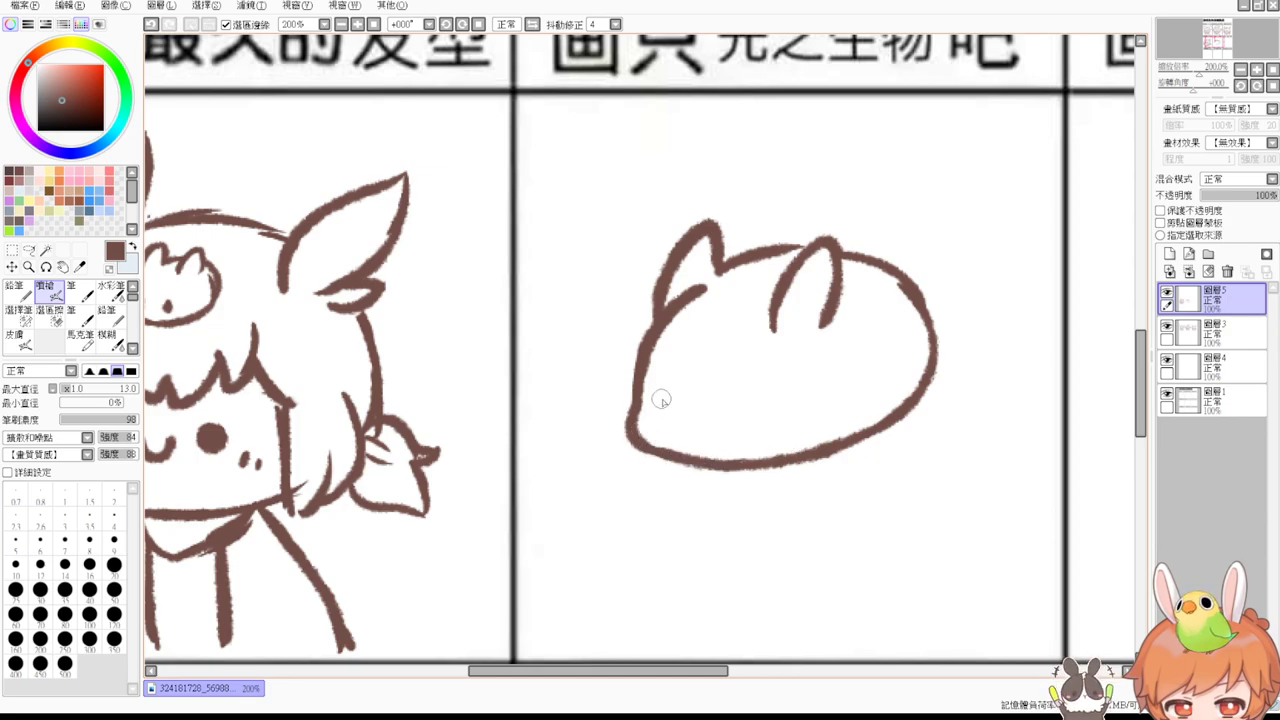
drag(659, 404, 732, 412)
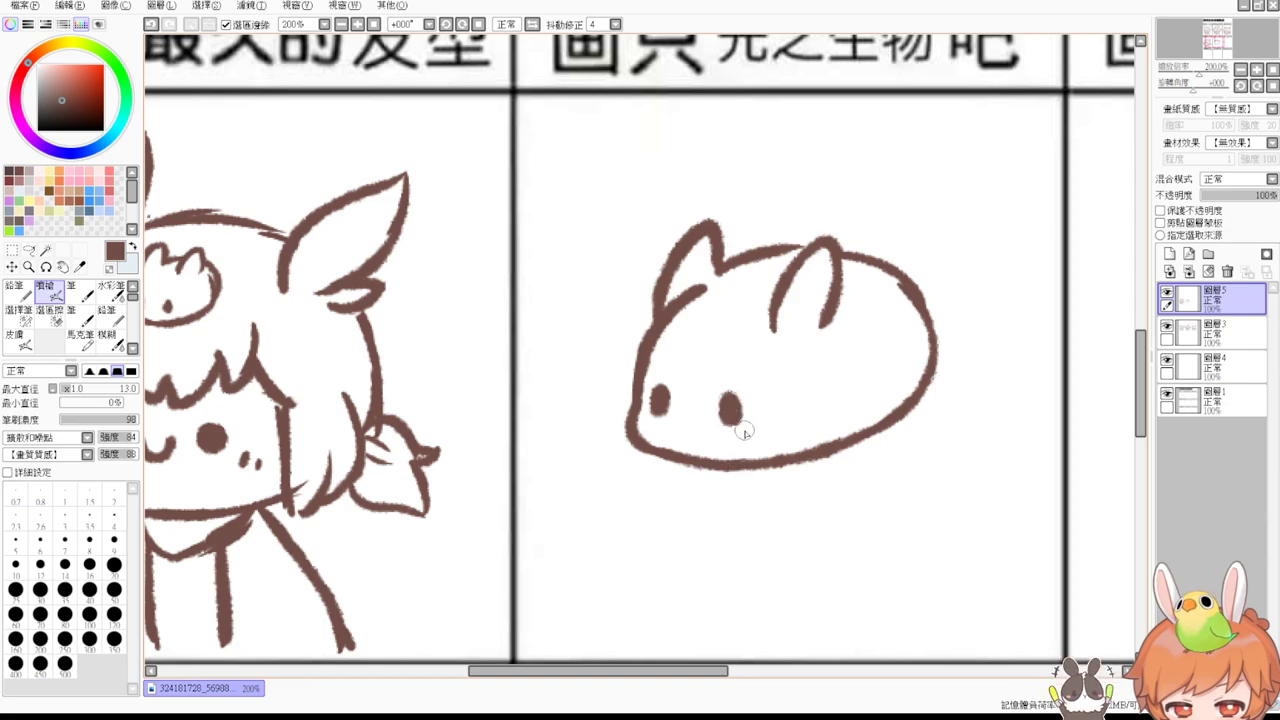
Redraw the creature's back as a slimmer, sloping curve and erase the old outline outside it.
mouse_move(732, 262)
mouse_down()
mouse_move(793, 256)
mouse_move(918, 352)
mouse_move(926, 396)
mouse_up()
key(e)
mouse_move(857, 249)
mouse_down()
mouse_move(929, 347)
mouse_move(918, 289)
mouse_move(918, 390)
mouse_move(939, 329)
mouse_move(912, 422)
mouse_up()
key(v)
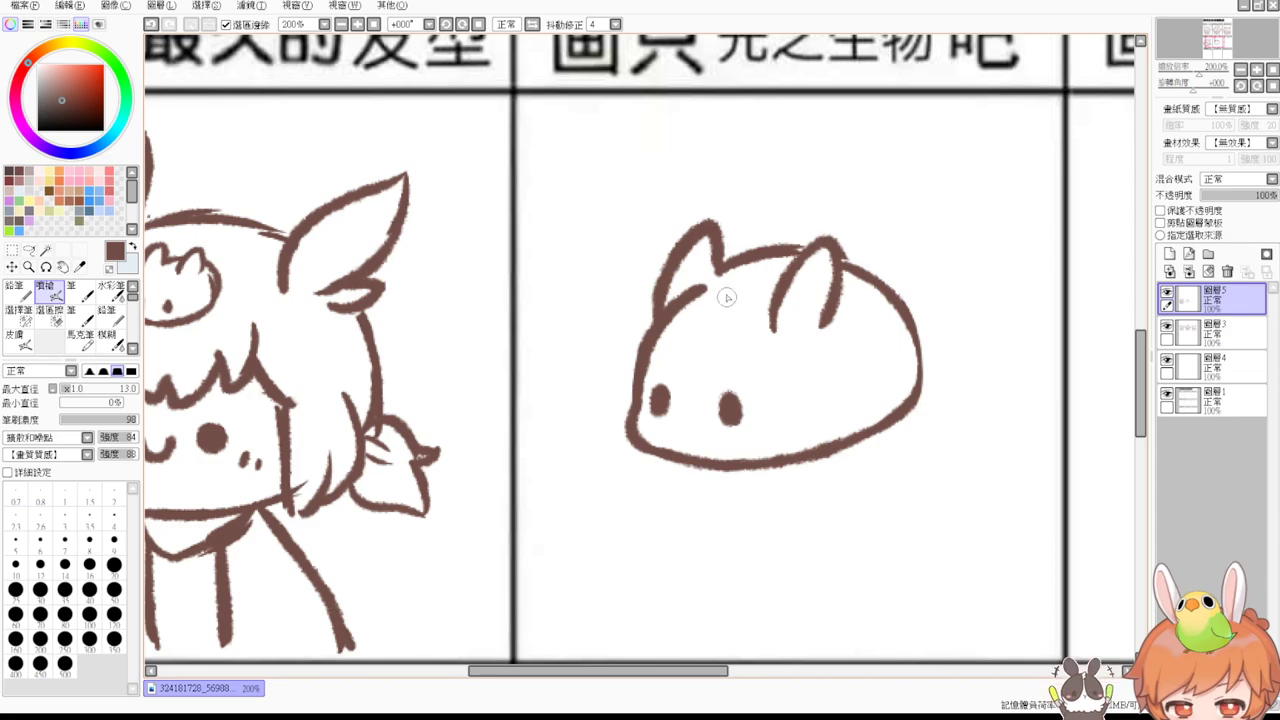
Add two short blush marks beside the creature's eye and a small Y-shaped nose and mouth between the eyes.
drag(759, 432, 756, 439)
drag(773, 430, 770, 437)
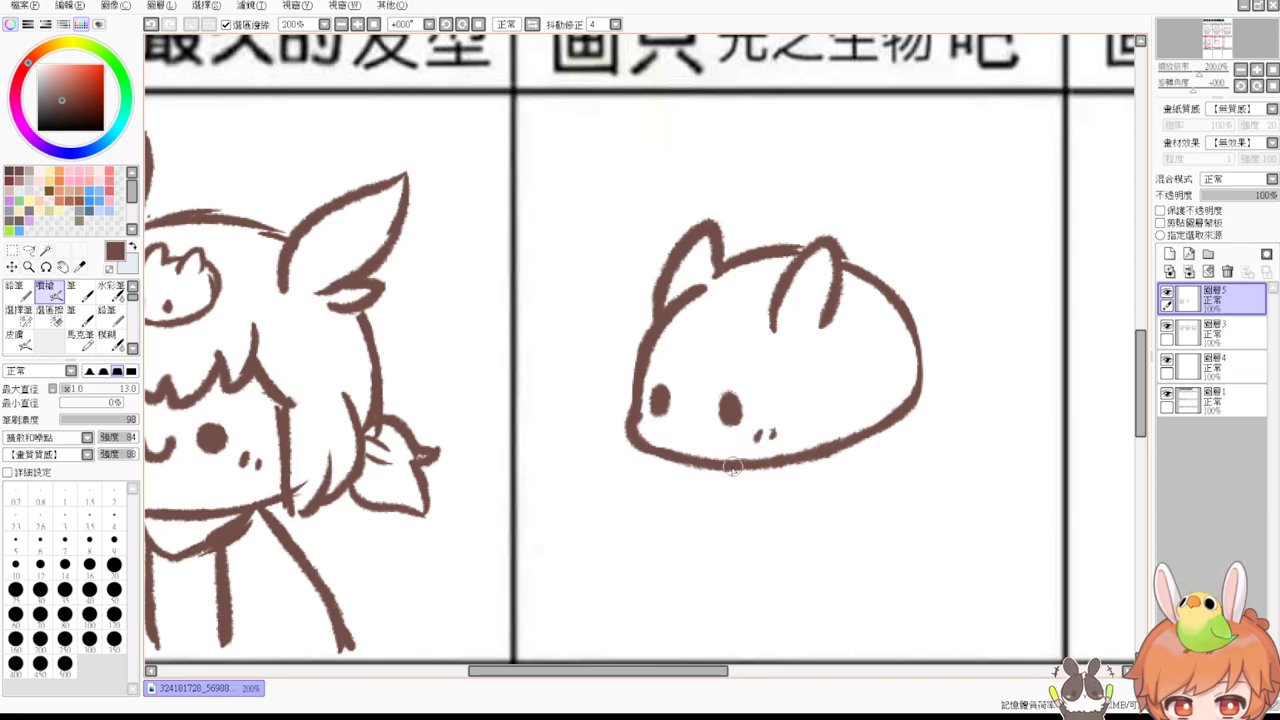
drag(680, 415, 686, 432)
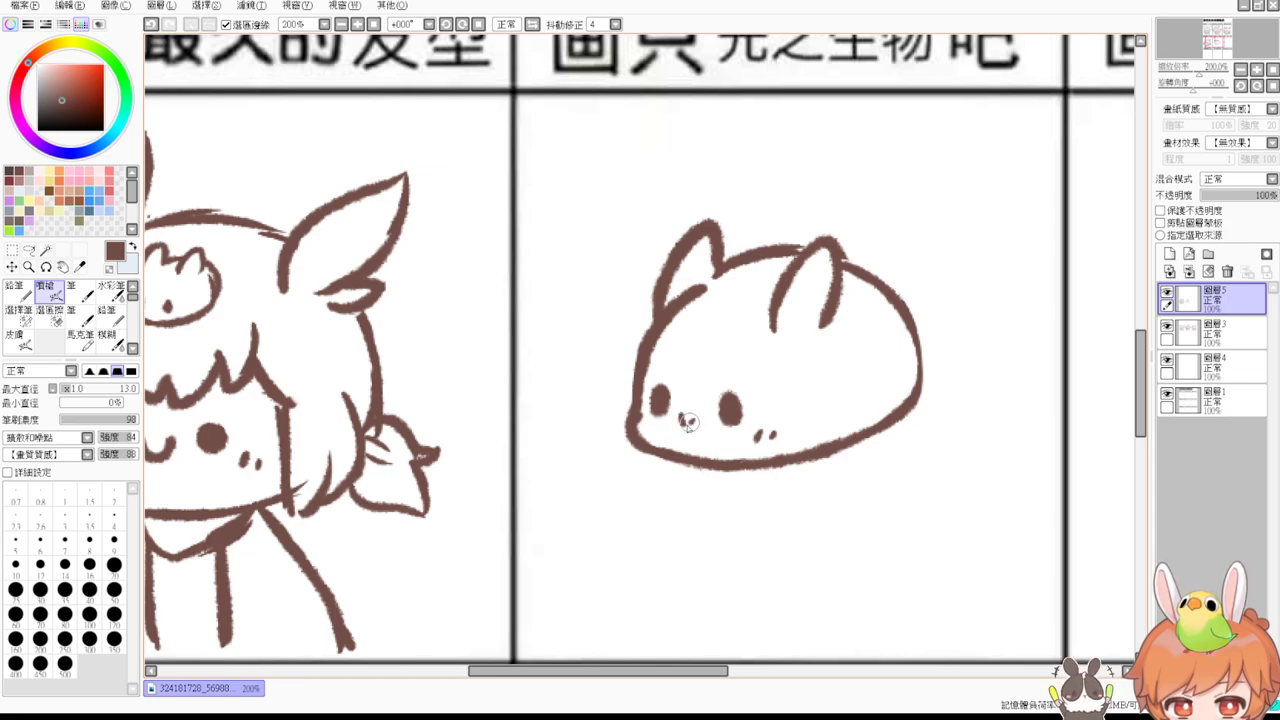
drag(945, 450, 786, 460)
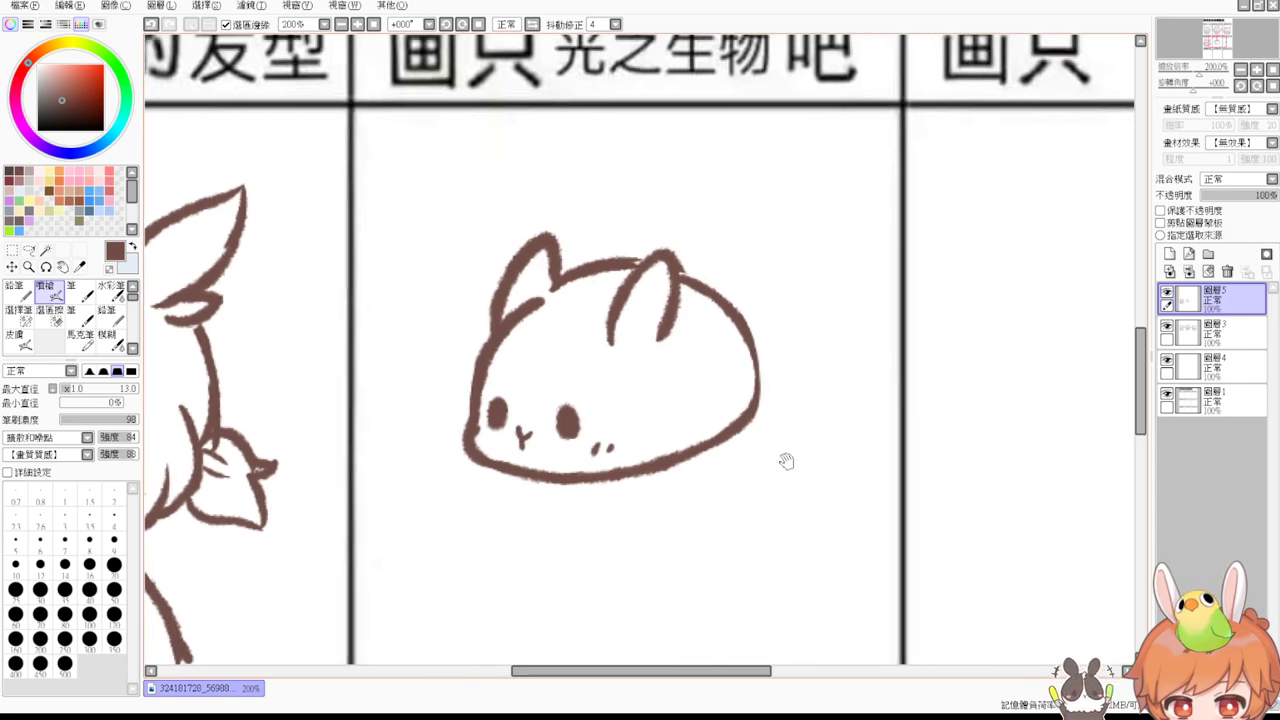
drag(961, 420, 729, 434)
drag(897, 437, 669, 457)
drag(773, 471, 727, 404)
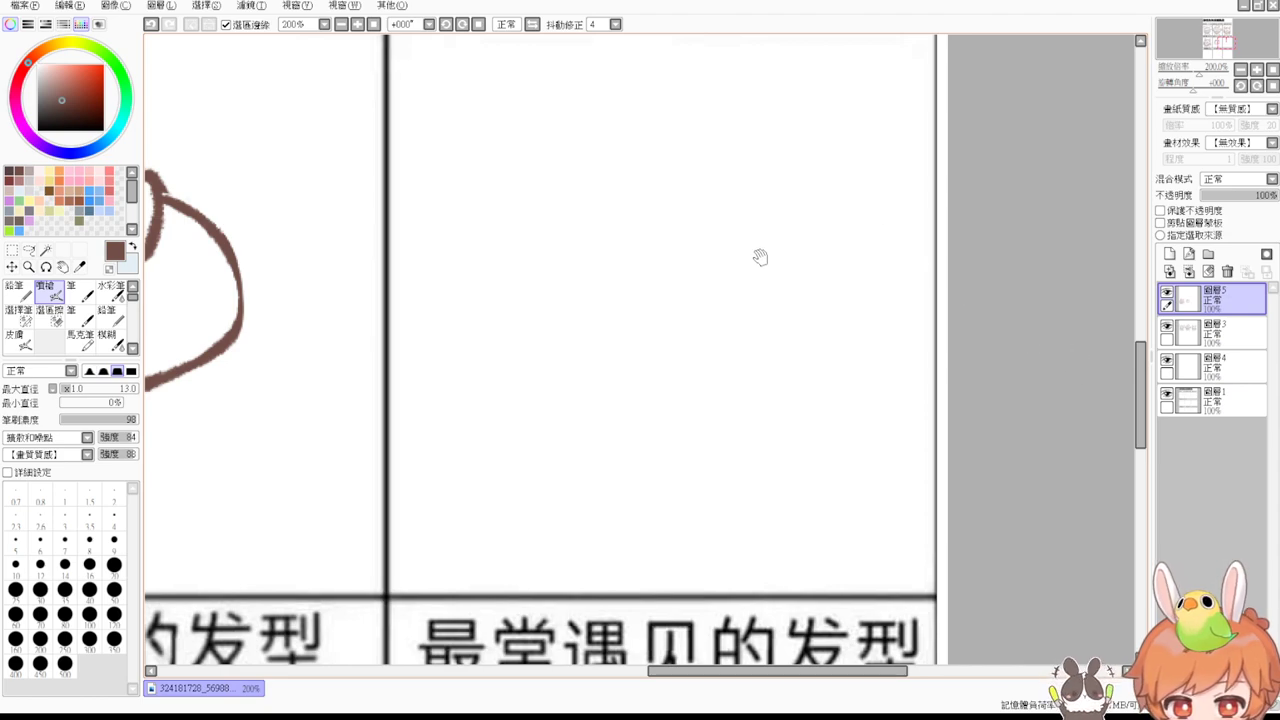
mouse_move(760, 257)
mouse_down()
mouse_move(786, 314)
mouse_move(783, 280)
mouse_up()
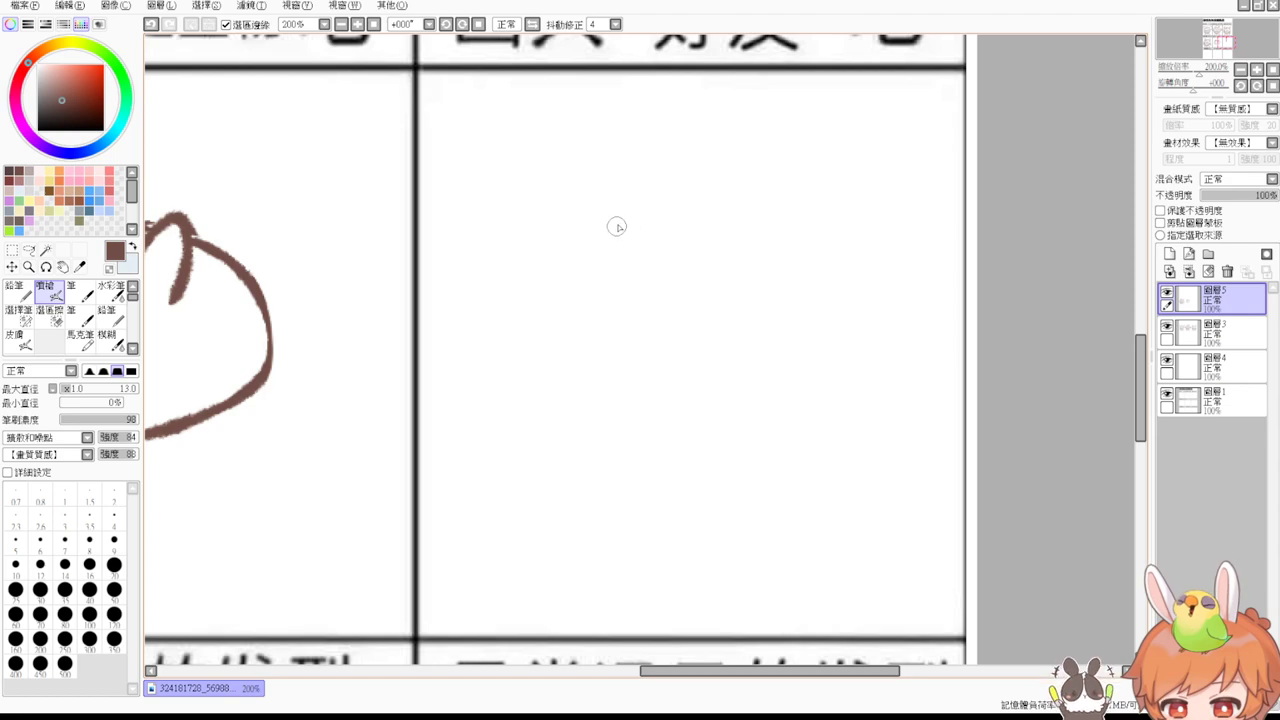
drag(612, 211, 521, 398)
key(ctrl+z)
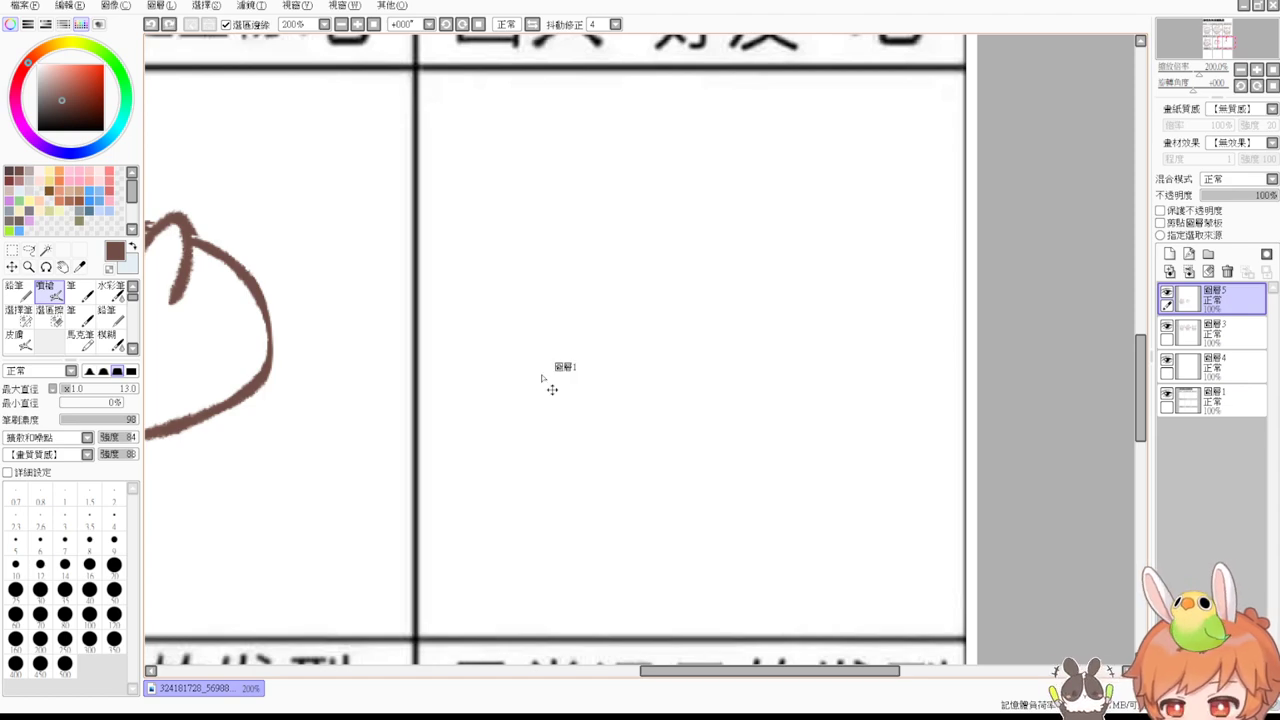
mouse_move(577, 213)
mouse_down()
mouse_move(506, 383)
mouse_move(544, 462)
mouse_move(578, 472)
mouse_up()
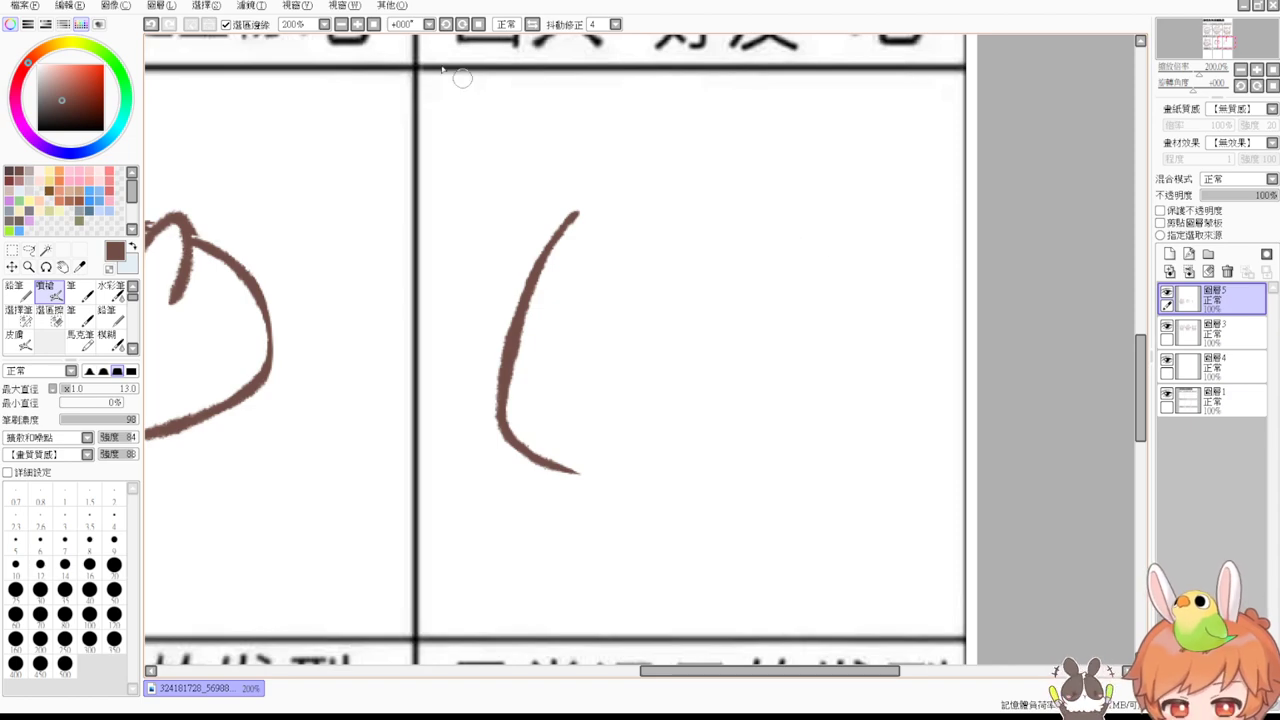
click(341, 24)
key(ctrl+z)
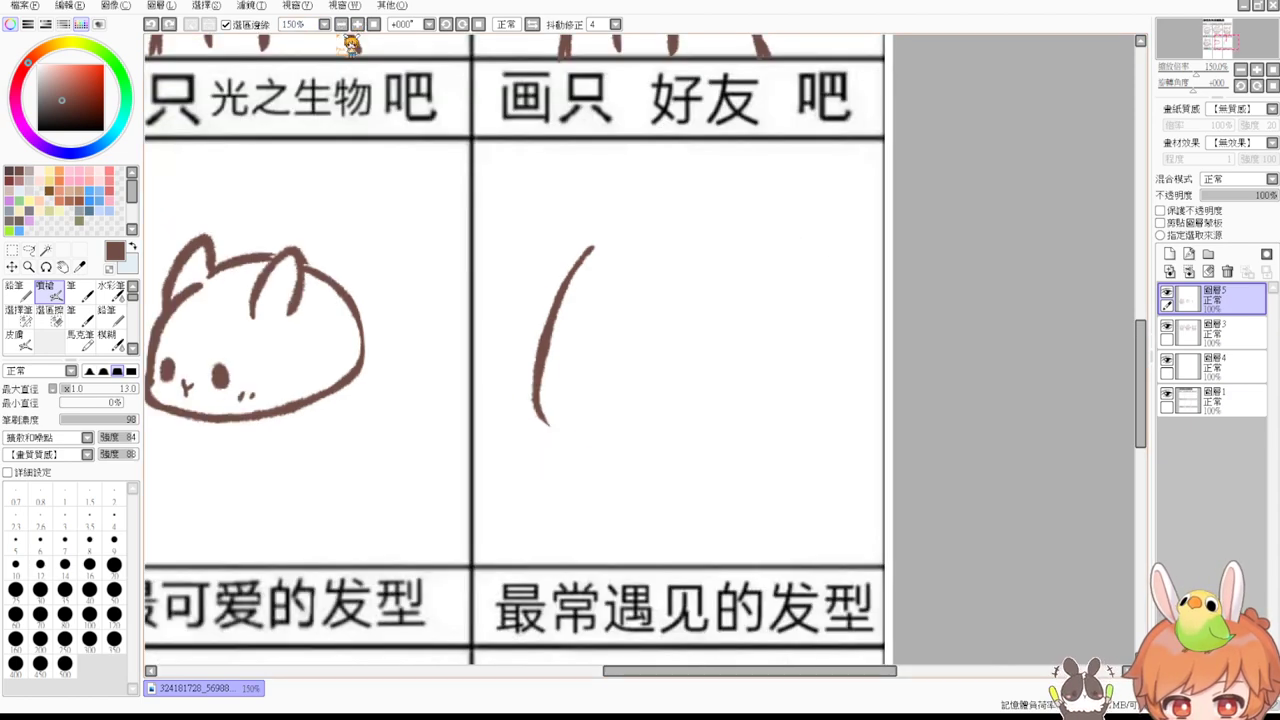
key(ctrl+z)
key(ctrl+z)
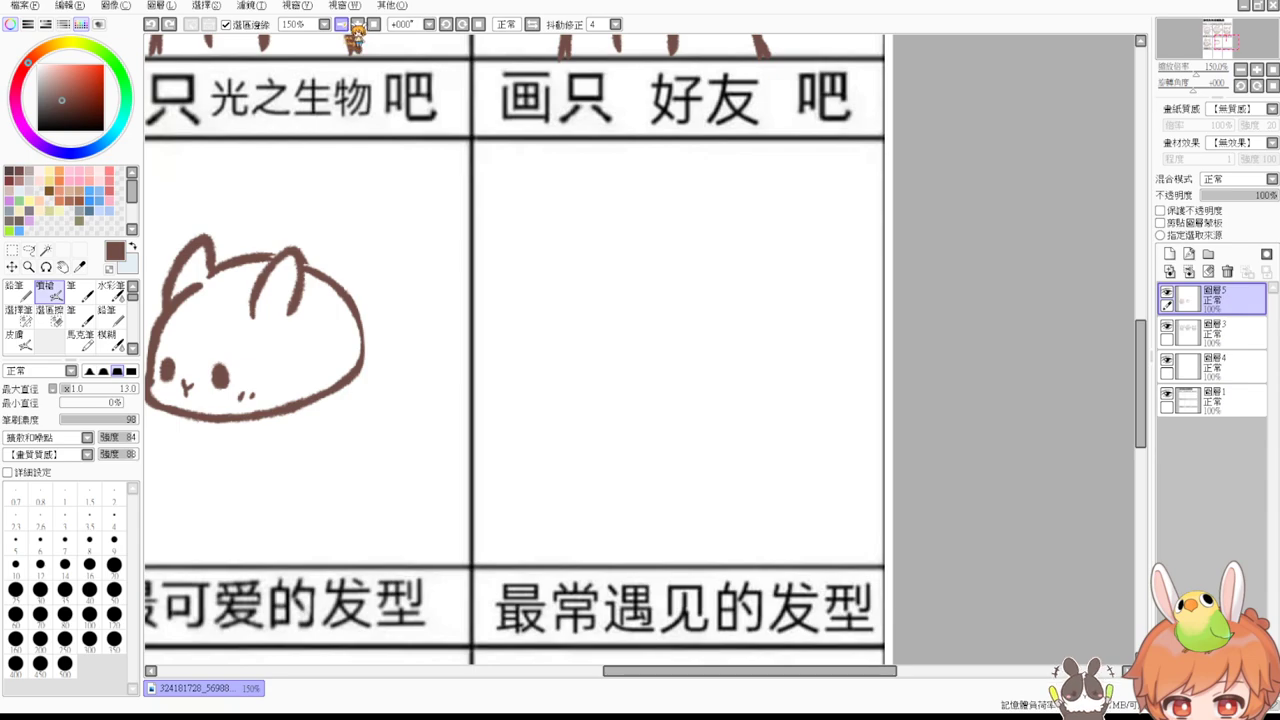
Copy the furry-eared, open-mouthed chibi onto a new layer and place it in the empty "画只好友吧" cell.
click(341, 24)
drag(356, 44, 551, 198)
key(ctrl+shift+n)
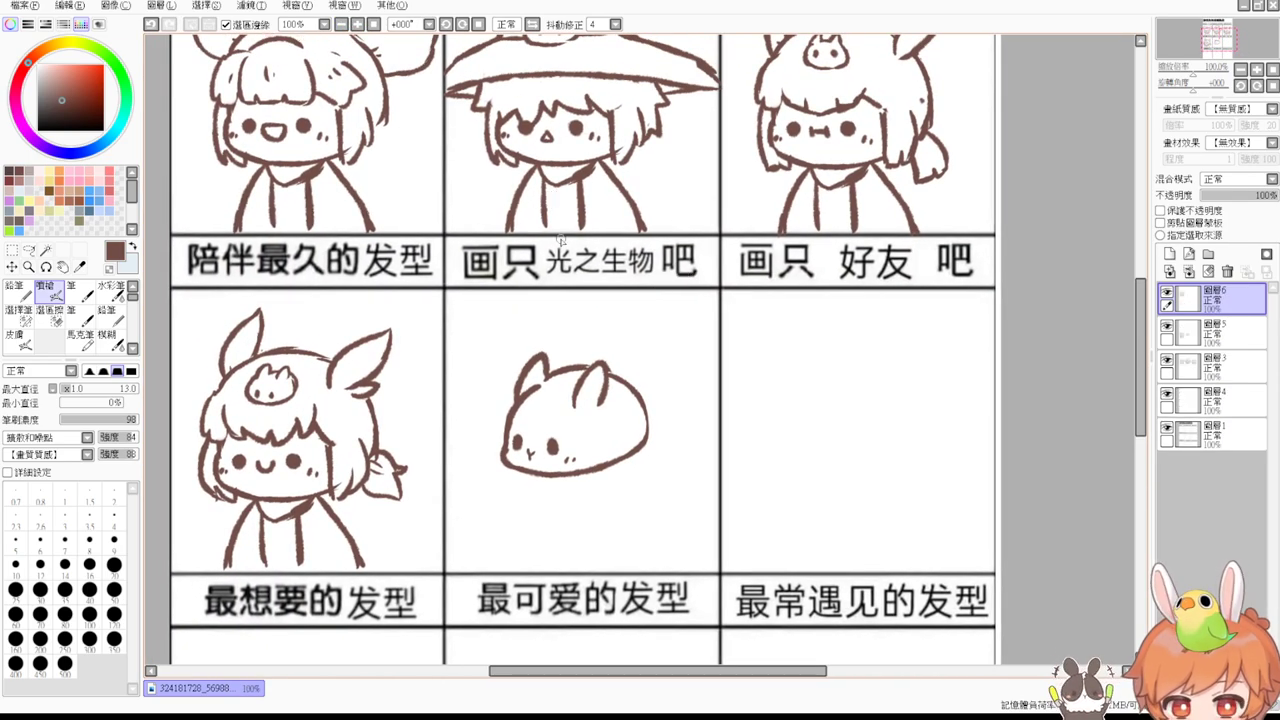
mouse_move(325, 104)
mouse_down()
mouse_move(574, 245)
mouse_move(876, 447)
mouse_up()
scroll(862, 440, up, 2)
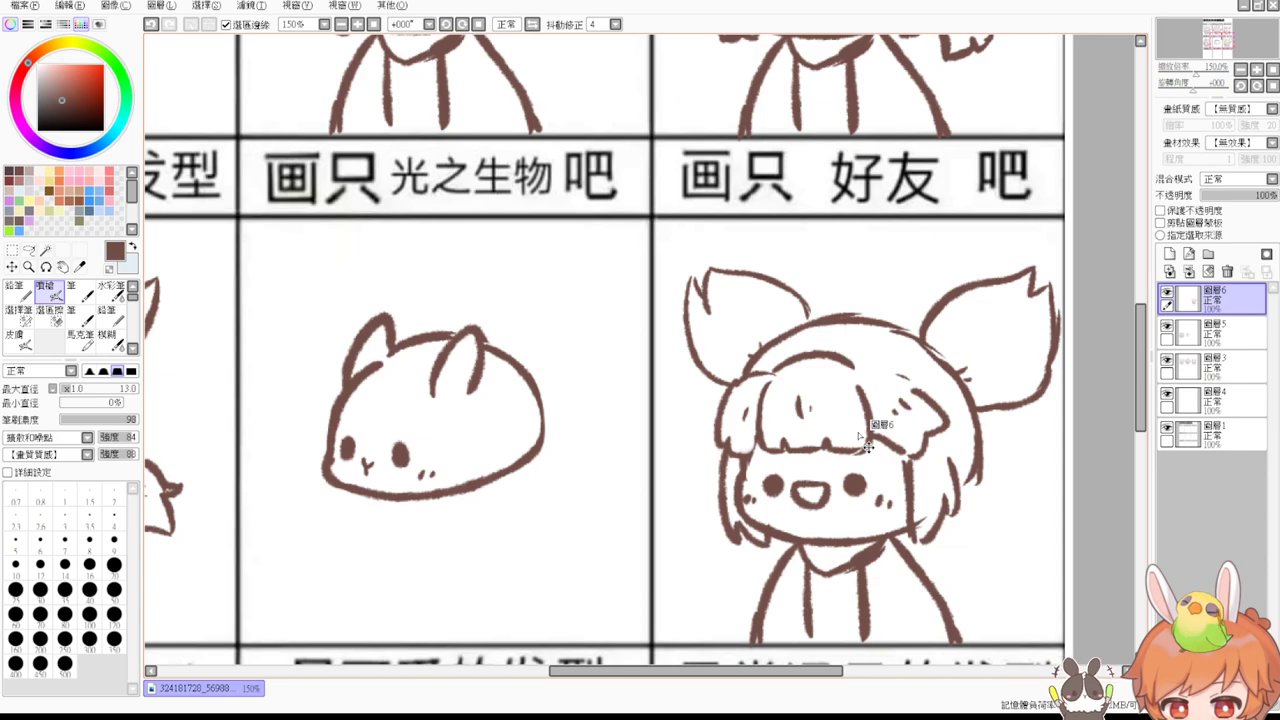
Erase the hair arc above the bangs and both large furry ears from the copied chibi.
scroll(866, 444, up, 1)
drag(1052, 482, 891, 408)
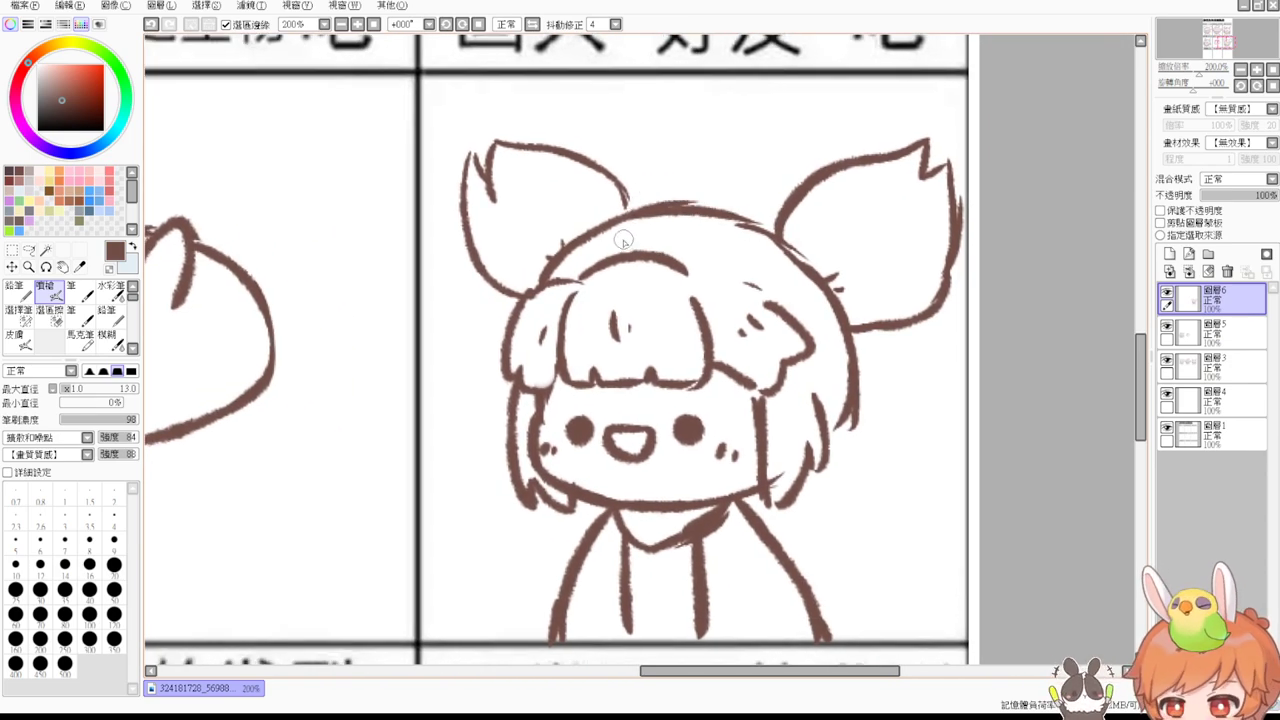
key(e)
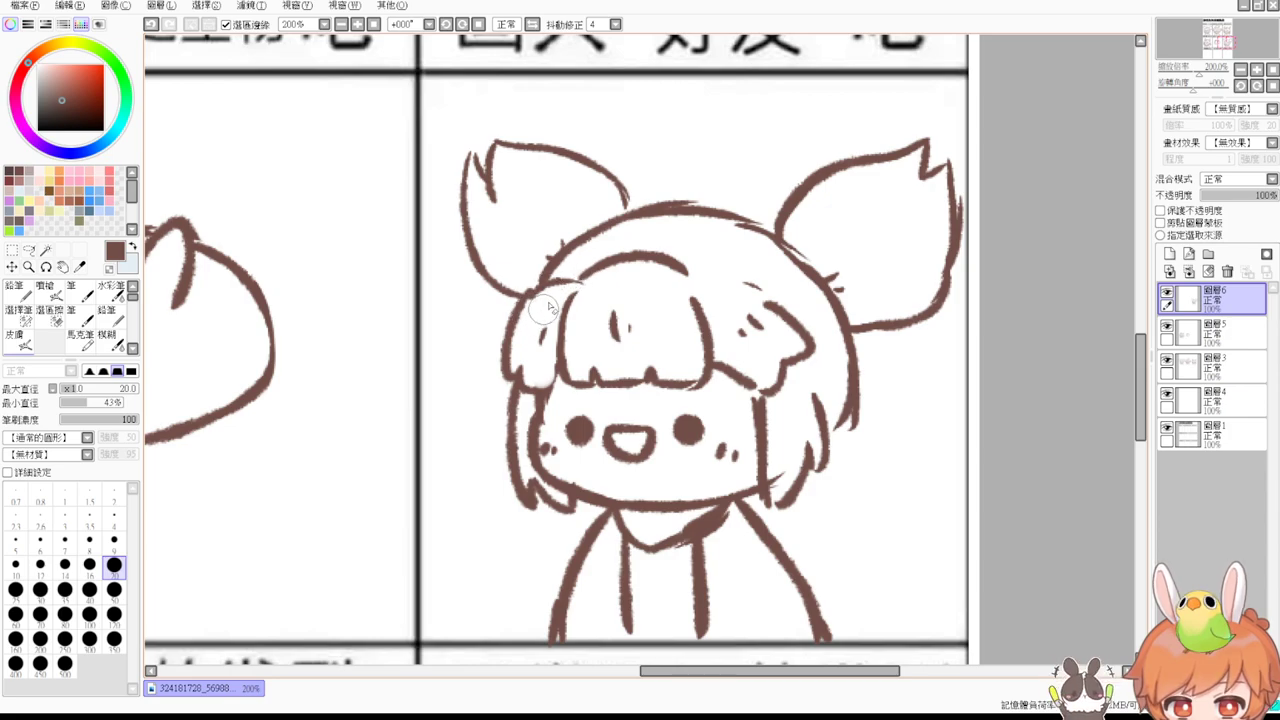
drag(684, 268, 646, 281)
drag(760, 289, 744, 284)
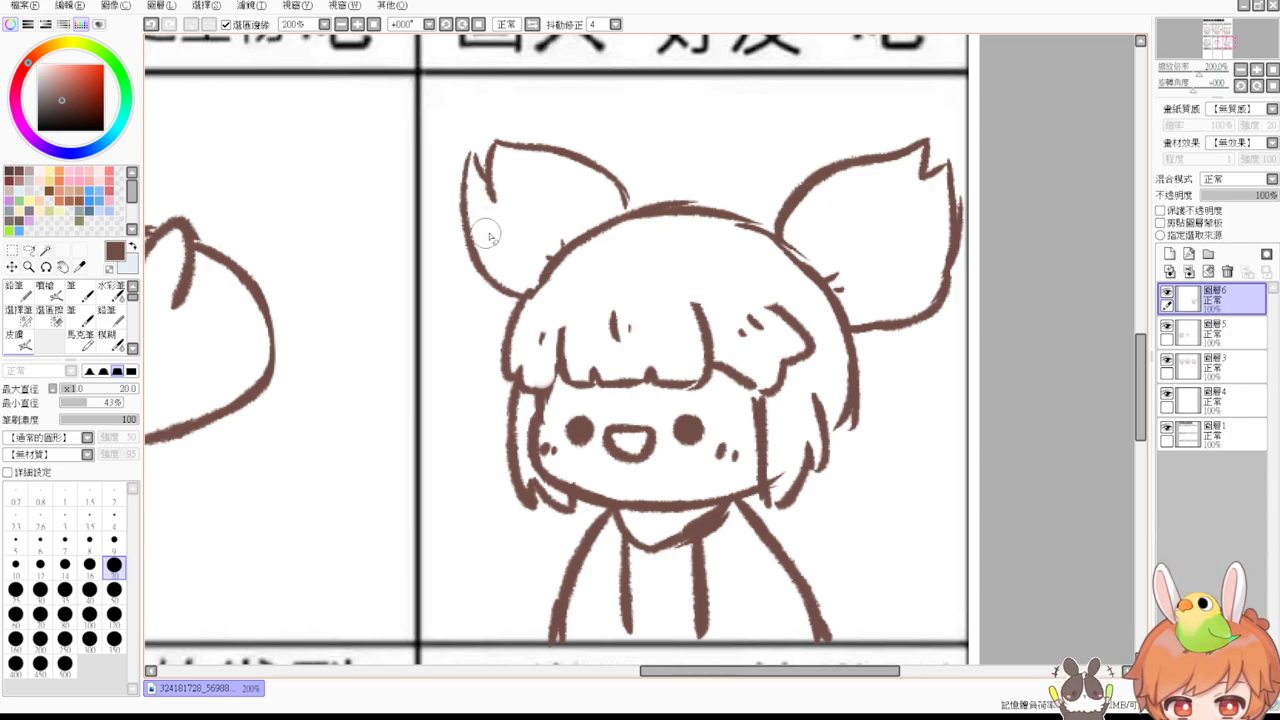
mouse_move(500, 286)
mouse_down()
mouse_move(477, 141)
mouse_move(475, 152)
mouse_move(580, 139)
mouse_move(574, 158)
mouse_move(613, 195)
mouse_up()
mouse_move(846, 178)
mouse_down()
mouse_move(817, 207)
mouse_move(778, 217)
mouse_move(802, 190)
mouse_move(876, 185)
mouse_move(914, 157)
mouse_move(954, 160)
mouse_move(951, 231)
mouse_move(912, 331)
mouse_move(889, 307)
mouse_move(875, 344)
mouse_move(845, 266)
mouse_up()
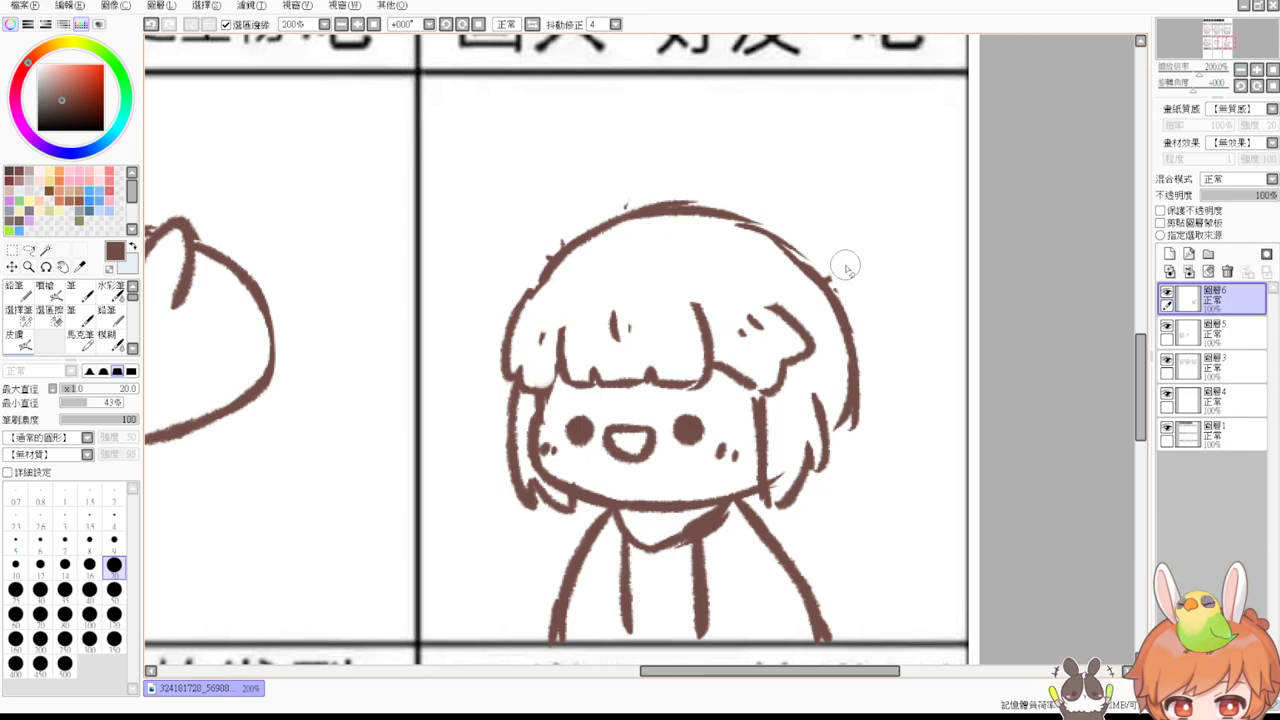
Draw a hood outline arching over the bangs, running down both sides of the face and curving in to the collar.
key(v)
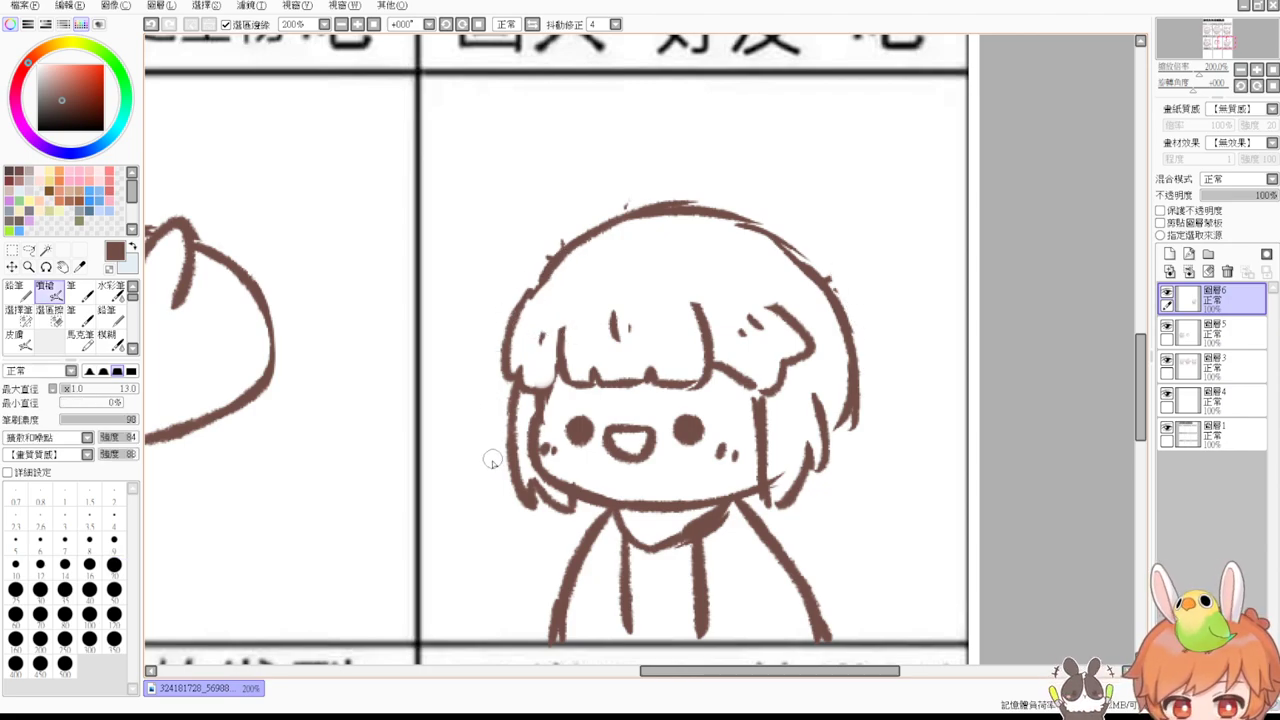
mouse_move(491, 458)
mouse_down()
mouse_move(522, 331)
mouse_move(571, 305)
mouse_move(561, 289)
mouse_move(658, 241)
mouse_up()
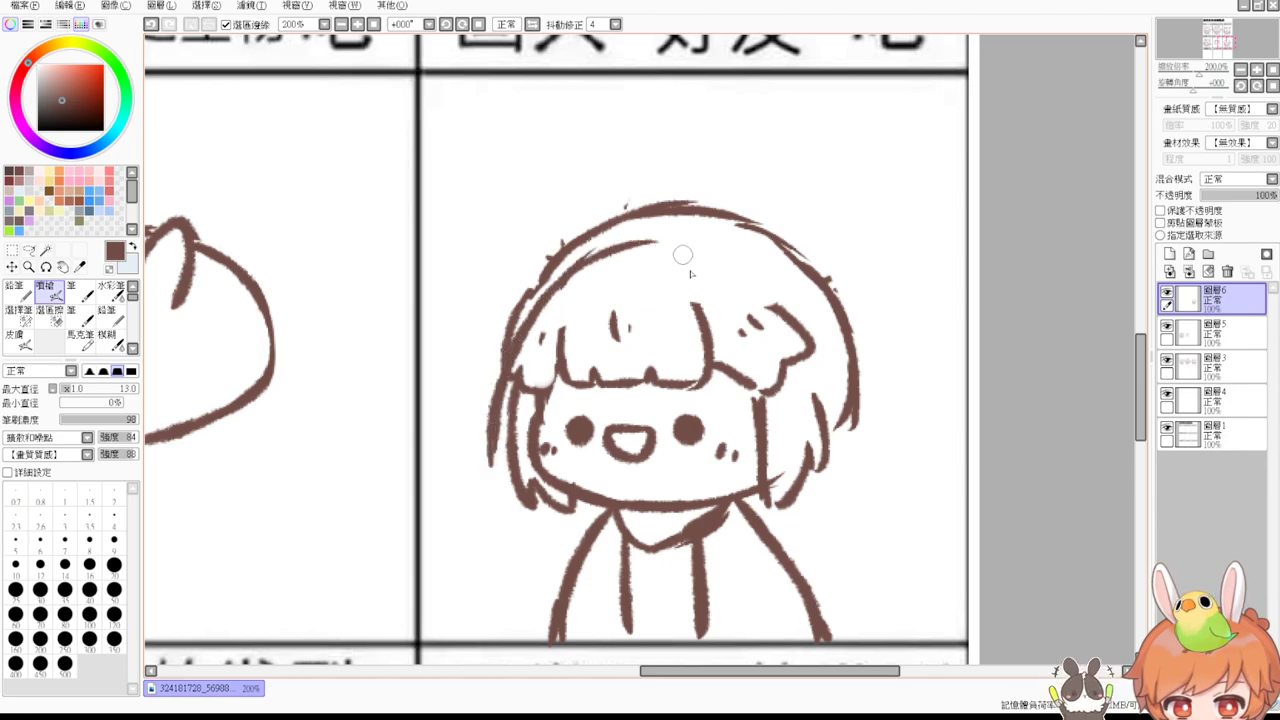
mouse_move(587, 264)
mouse_down()
mouse_move(737, 282)
mouse_move(679, 238)
mouse_move(768, 298)
mouse_up()
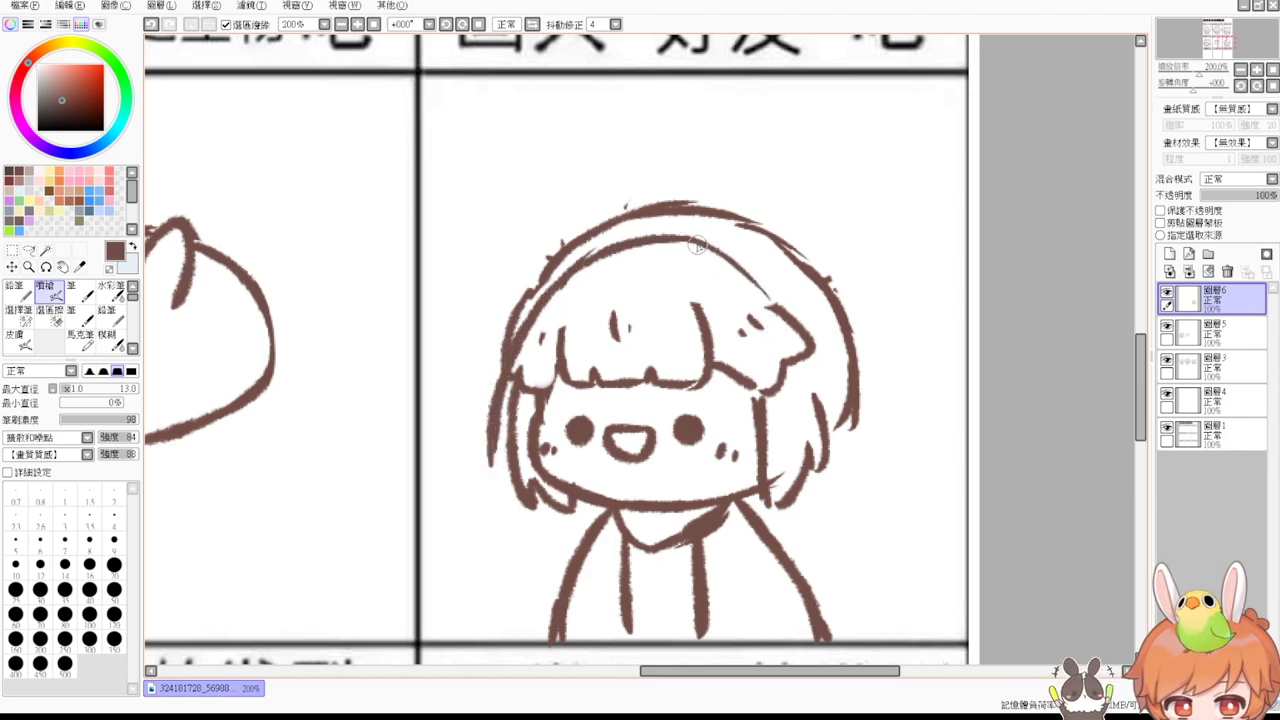
mouse_move(697, 245)
mouse_down()
mouse_move(789, 323)
mouse_move(759, 333)
mouse_move(791, 325)
mouse_move(807, 363)
mouse_move(795, 411)
mouse_move(812, 482)
mouse_up()
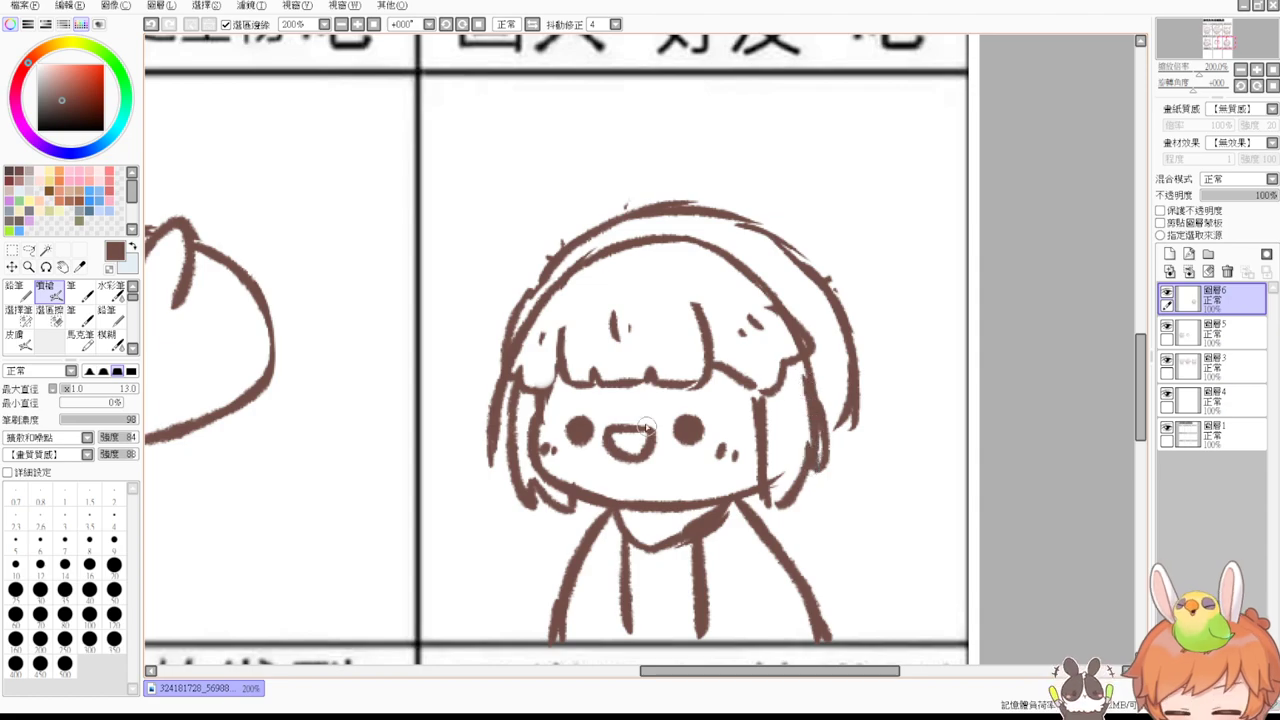
mouse_move(490, 440)
mouse_down()
mouse_move(504, 501)
mouse_move(635, 543)
mouse_up()
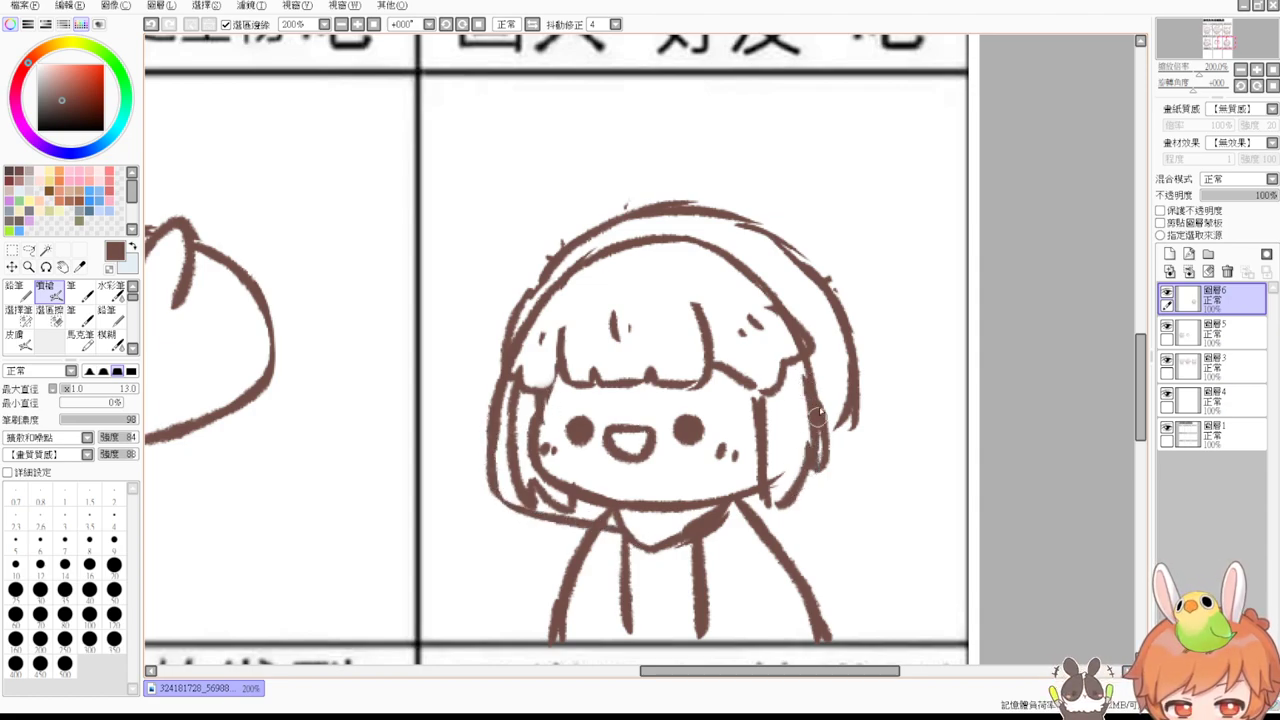
mouse_move(808, 377)
mouse_down()
mouse_move(825, 497)
mouse_move(827, 467)
mouse_move(826, 490)
mouse_move(764, 521)
mouse_move(676, 537)
mouse_up()
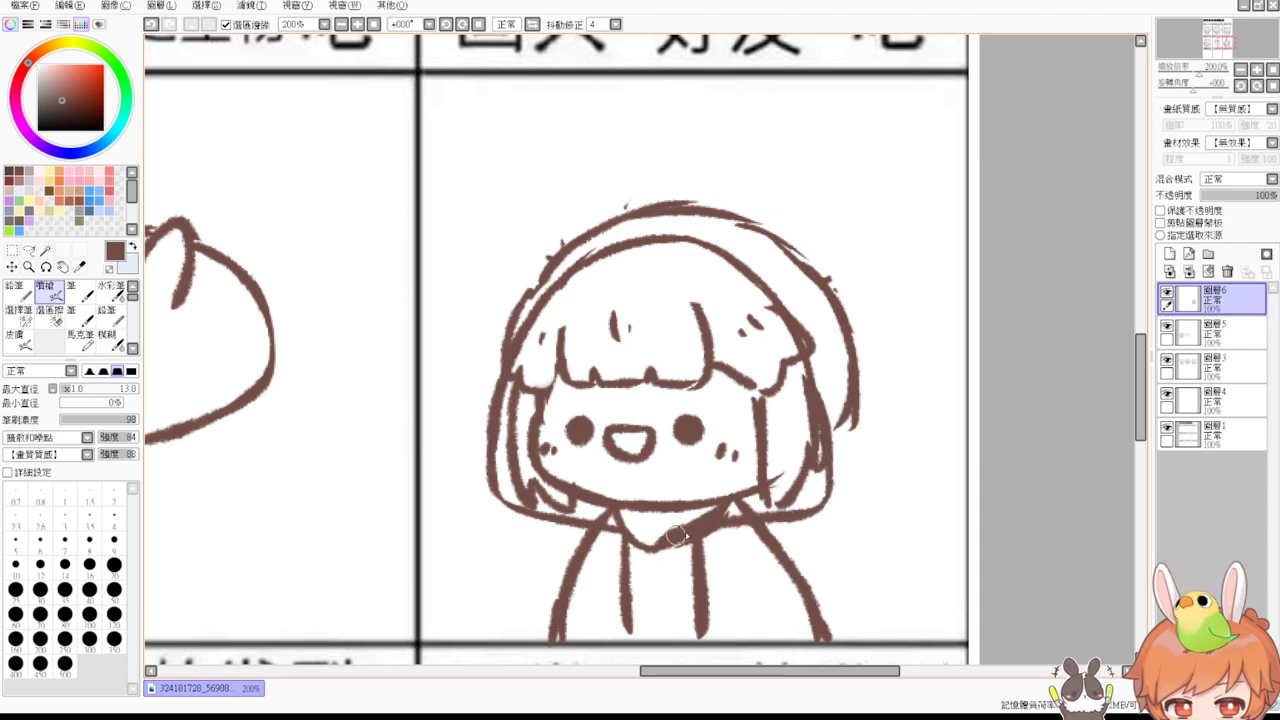
Erase the bangs, side hair and old outer head outline, leaving the hood outline around the face.
key(e)
mouse_move(547, 492)
mouse_down()
mouse_move(515, 480)
mouse_move(520, 490)
mouse_move(518, 415)
mouse_move(511, 435)
mouse_move(590, 265)
mouse_move(614, 325)
mouse_move(601, 365)
mouse_move(580, 373)
mouse_move(651, 382)
mouse_move(685, 325)
mouse_move(699, 362)
mouse_move(617, 320)
mouse_up()
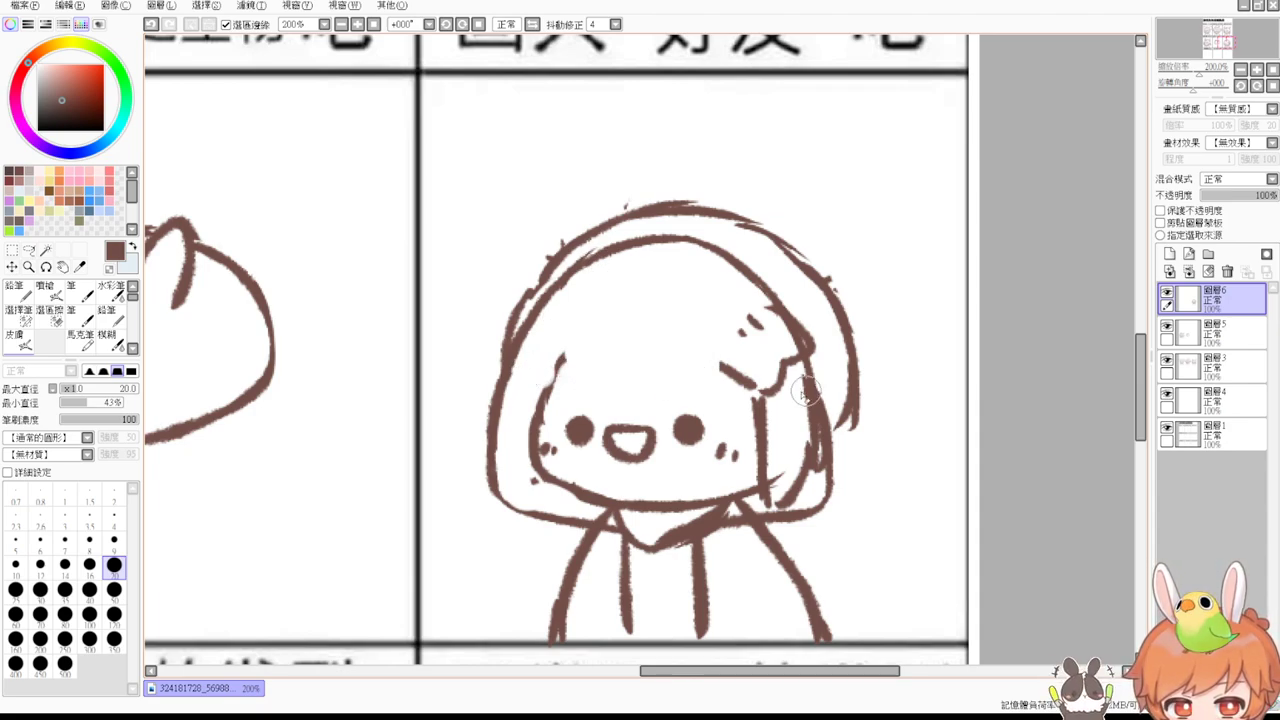
mouse_move(748, 322)
mouse_down()
mouse_move(775, 390)
mouse_move(778, 360)
mouse_move(757, 323)
mouse_up()
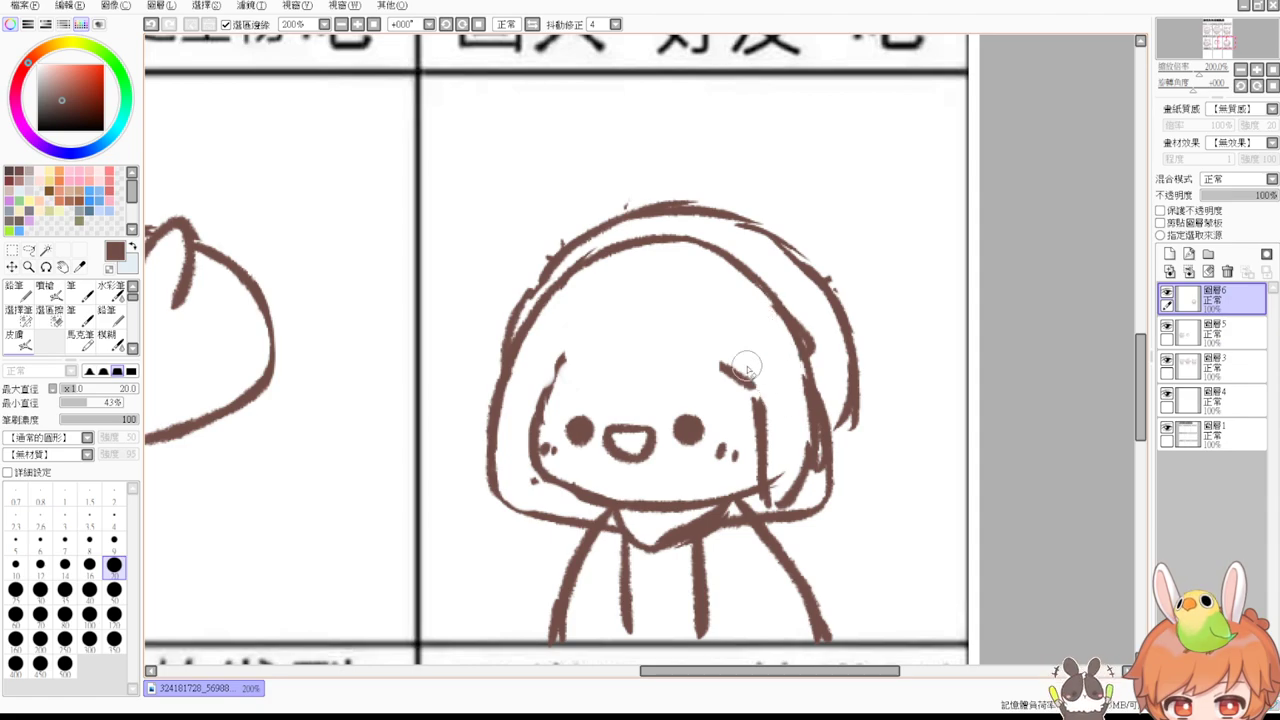
key(b)
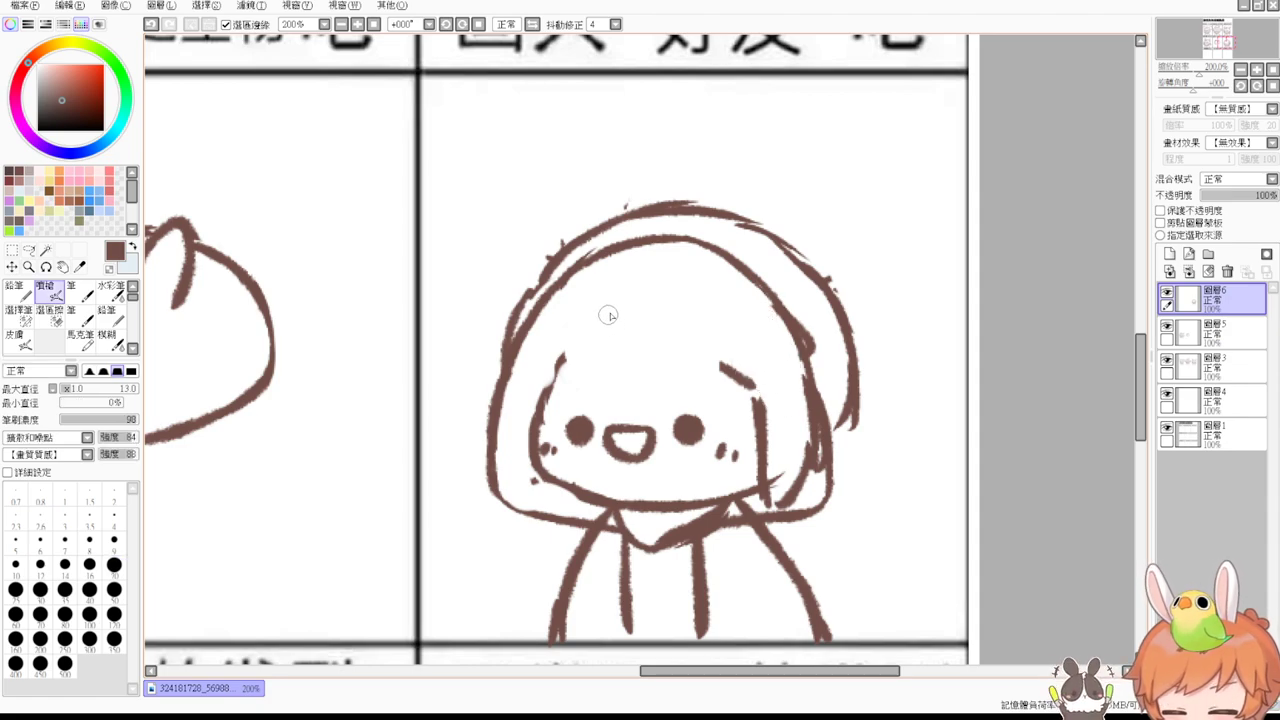
key(e)
mouse_move(491, 358)
mouse_down()
mouse_move(516, 291)
mouse_move(496, 336)
mouse_move(572, 237)
mouse_move(564, 244)
mouse_move(689, 206)
mouse_move(636, 218)
mouse_move(743, 226)
mouse_move(810, 279)
mouse_move(765, 209)
mouse_move(880, 390)
mouse_move(863, 437)
mouse_up()
key(e)
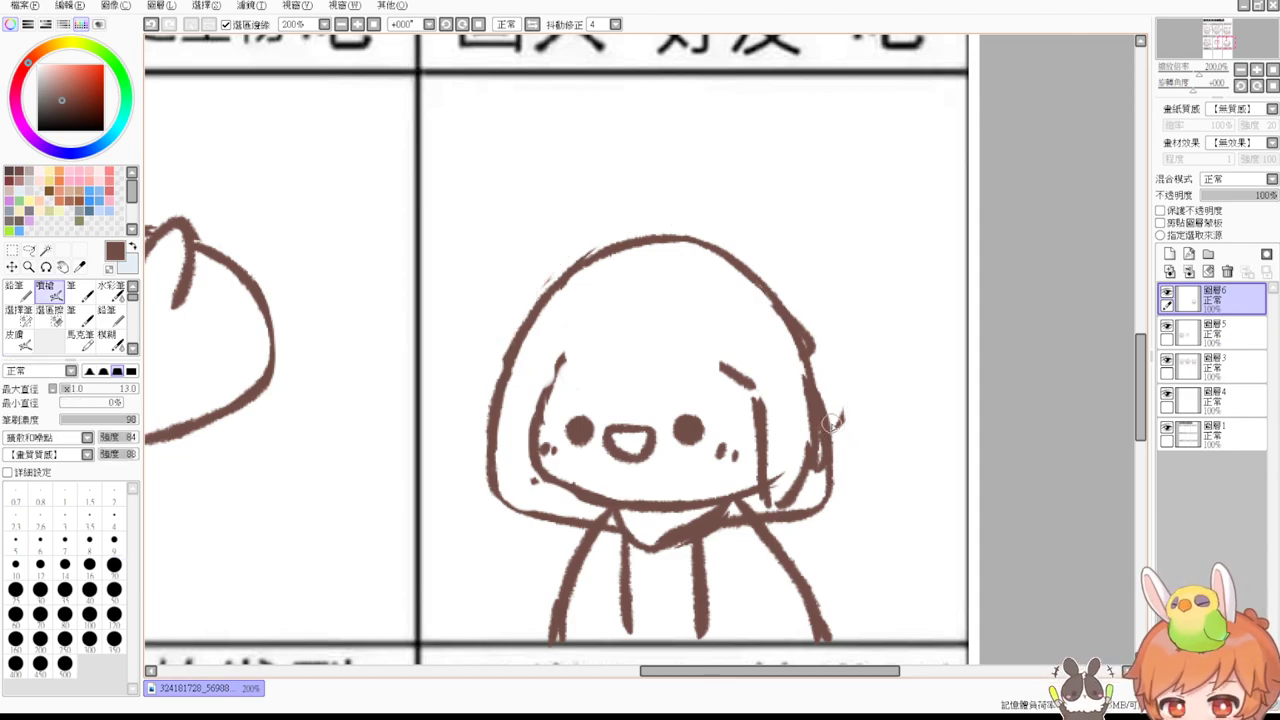
Draw a long drooping curve outside each side of the hood, bending inward at collar height.
drag(527, 262, 474, 388)
drag(512, 282, 472, 478)
mouse_move(468, 395)
mouse_down()
mouse_move(491, 522)
mouse_move(475, 479)
mouse_move(544, 528)
mouse_up()
mouse_move(492, 490)
mouse_down()
mouse_move(529, 519)
mouse_move(606, 510)
mouse_up()
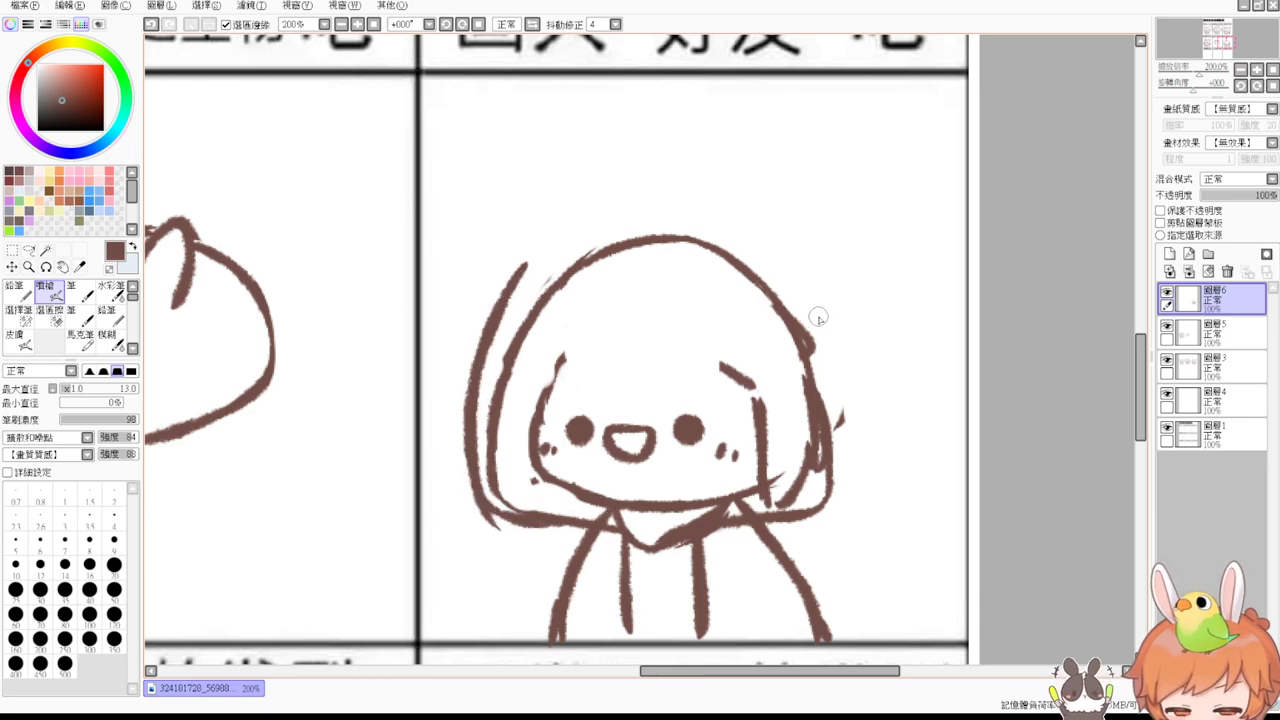
mouse_move(845, 280)
mouse_down()
mouse_move(878, 392)
mouse_move(889, 370)
mouse_move(865, 494)
mouse_move(822, 508)
mouse_move(827, 523)
mouse_move(785, 530)
mouse_up()
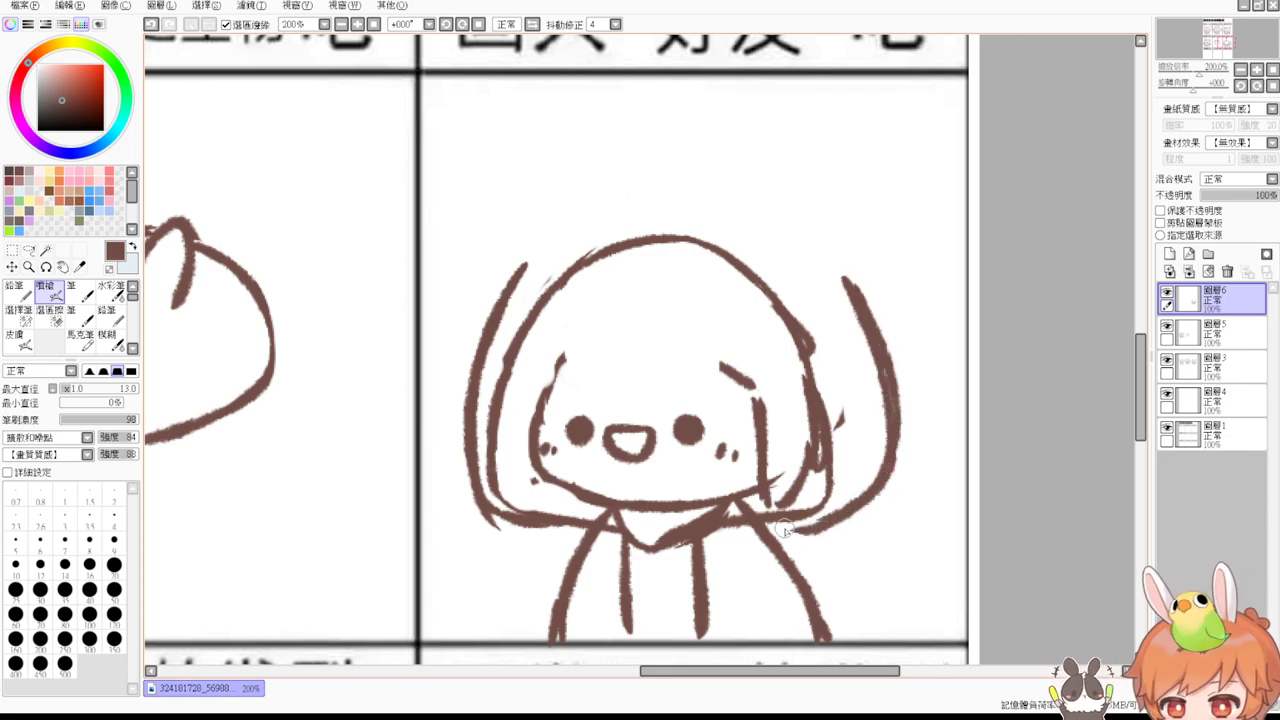
Erase the round eyes, mouth and blush marks, and draw a small diamond on the forehead.
key(e)
mouse_move(568, 362)
mouse_down()
mouse_move(549, 416)
mouse_move(631, 435)
mouse_move(666, 459)
mouse_move(712, 444)
mouse_move(724, 454)
mouse_move(692, 441)
mouse_up()
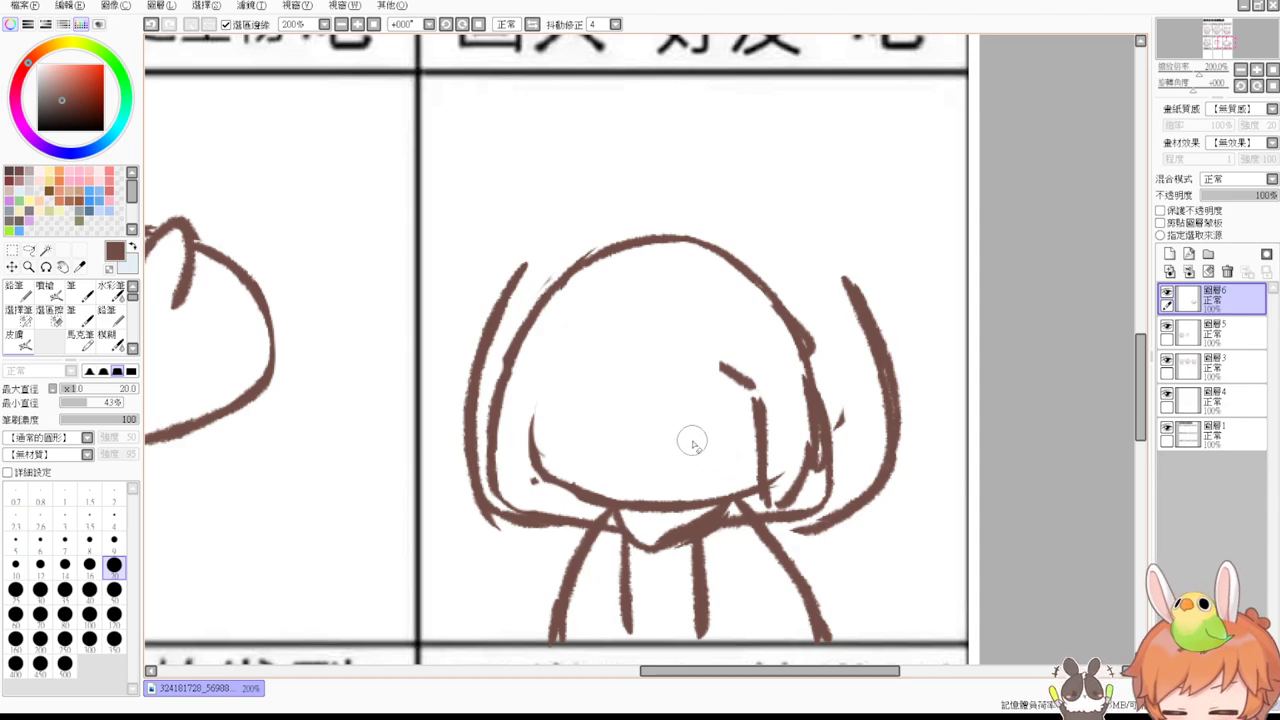
key(b)
drag(634, 301, 645, 337)
key(ctrl+z)
key(ctrl+z)
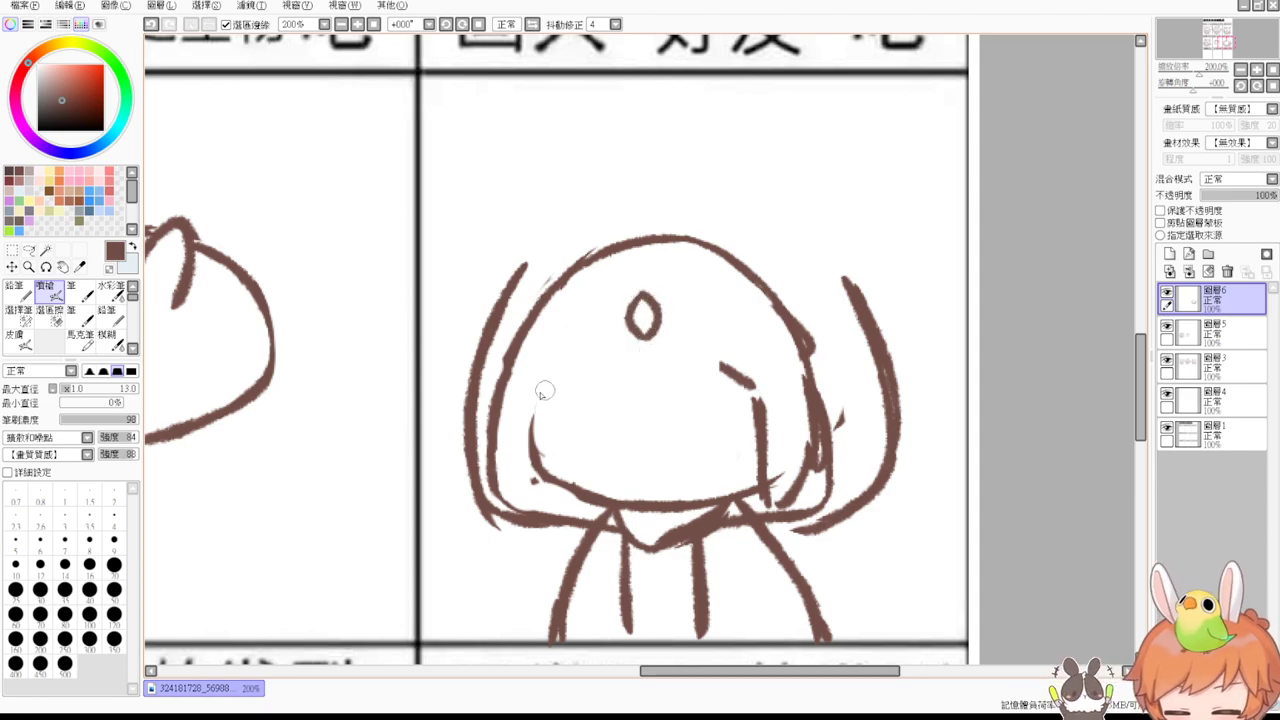
Draw two slanted, angry half-round eyes and a Y-shaped nose and mouth, erasing the leftover side hair lines.
drag(558, 371, 593, 389)
key(ctrl+z)
mouse_move(545, 370)
mouse_down()
mouse_move(588, 428)
mouse_move(610, 402)
mouse_up()
key(e)
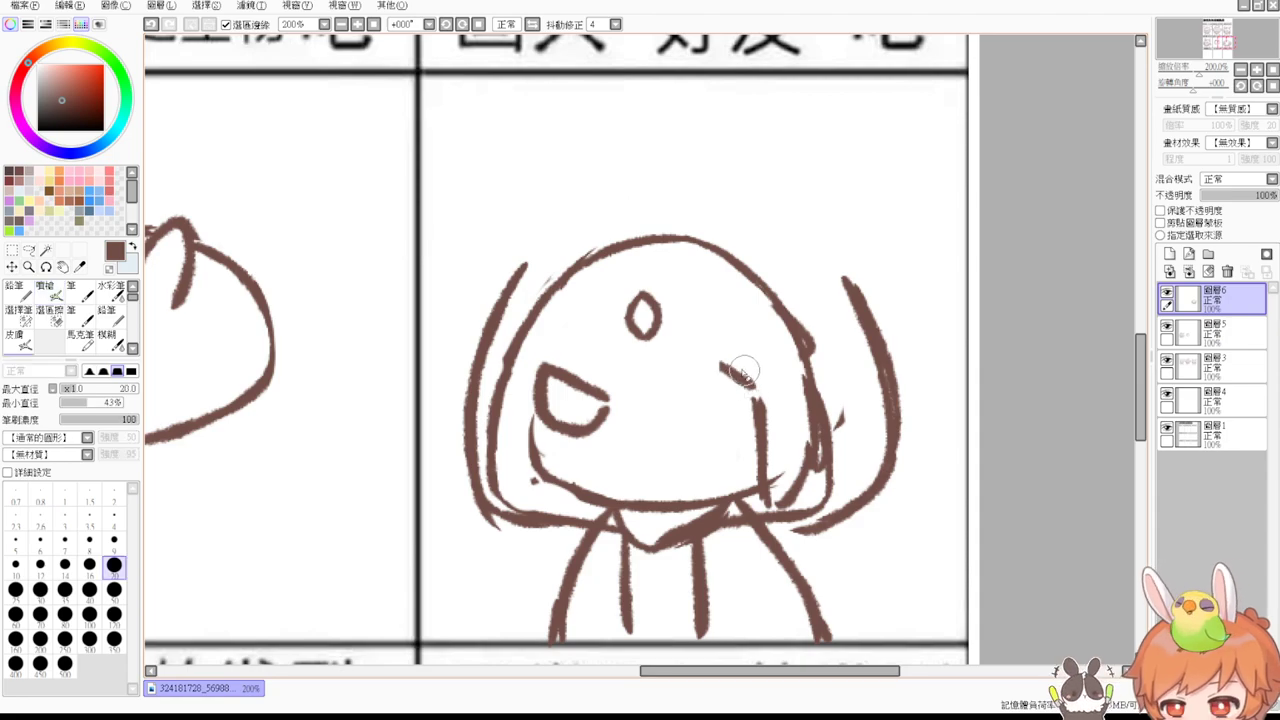
mouse_move(737, 360)
mouse_down()
mouse_move(777, 477)
mouse_move(800, 457)
mouse_up()
key(b)
drag(688, 396, 750, 363)
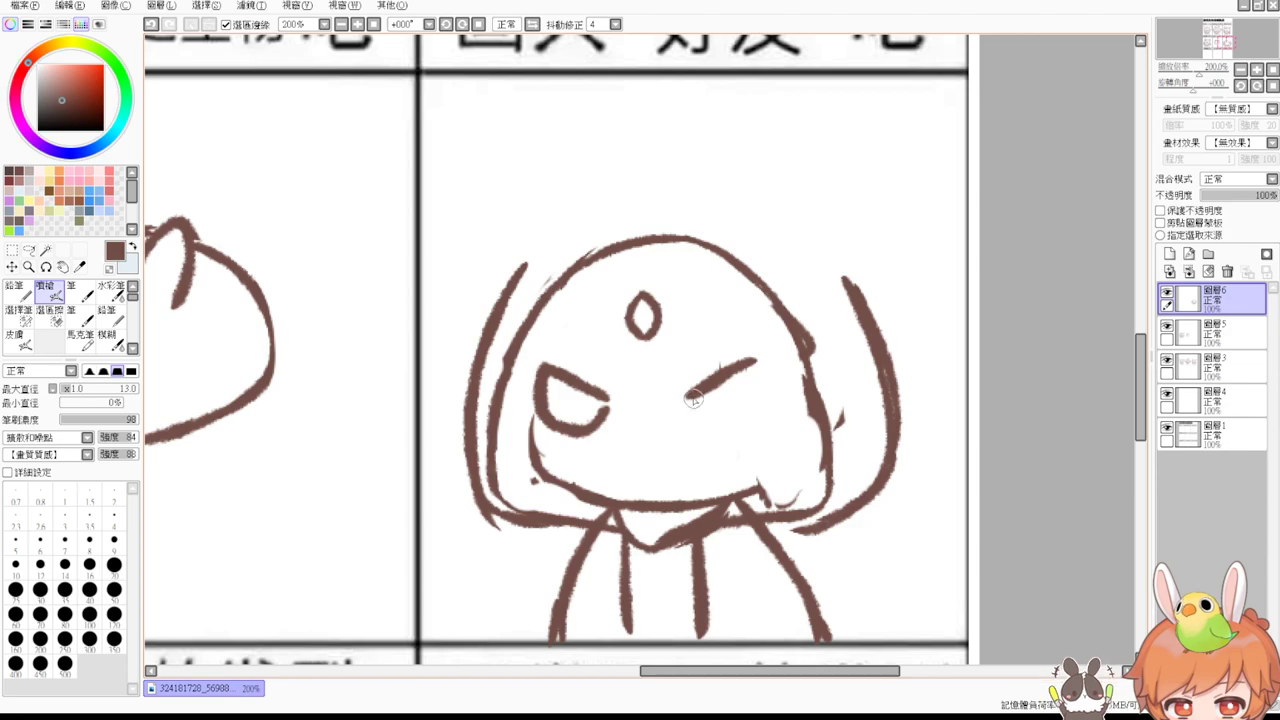
mouse_move(690, 402)
mouse_down()
mouse_move(768, 389)
mouse_move(750, 359)
mouse_move(757, 404)
mouse_move(730, 428)
mouse_up()
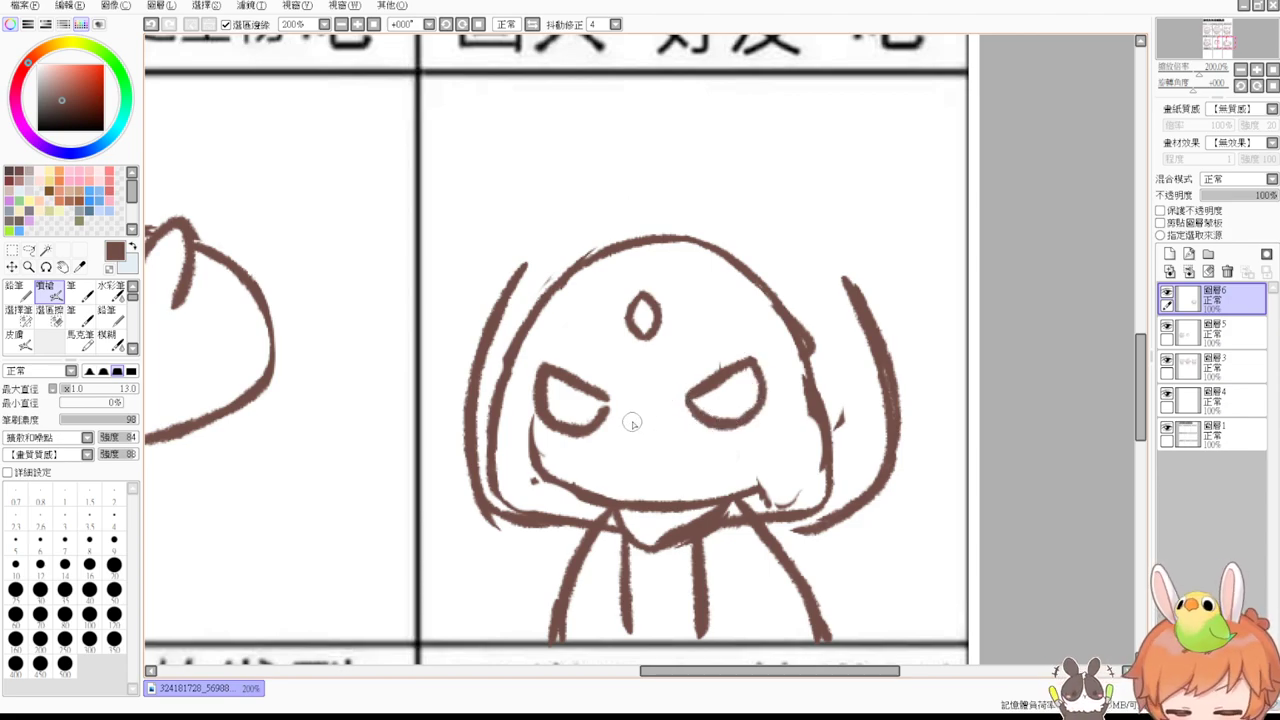
mouse_move(629, 420)
mouse_down()
mouse_move(648, 432)
mouse_move(652, 470)
mouse_up()
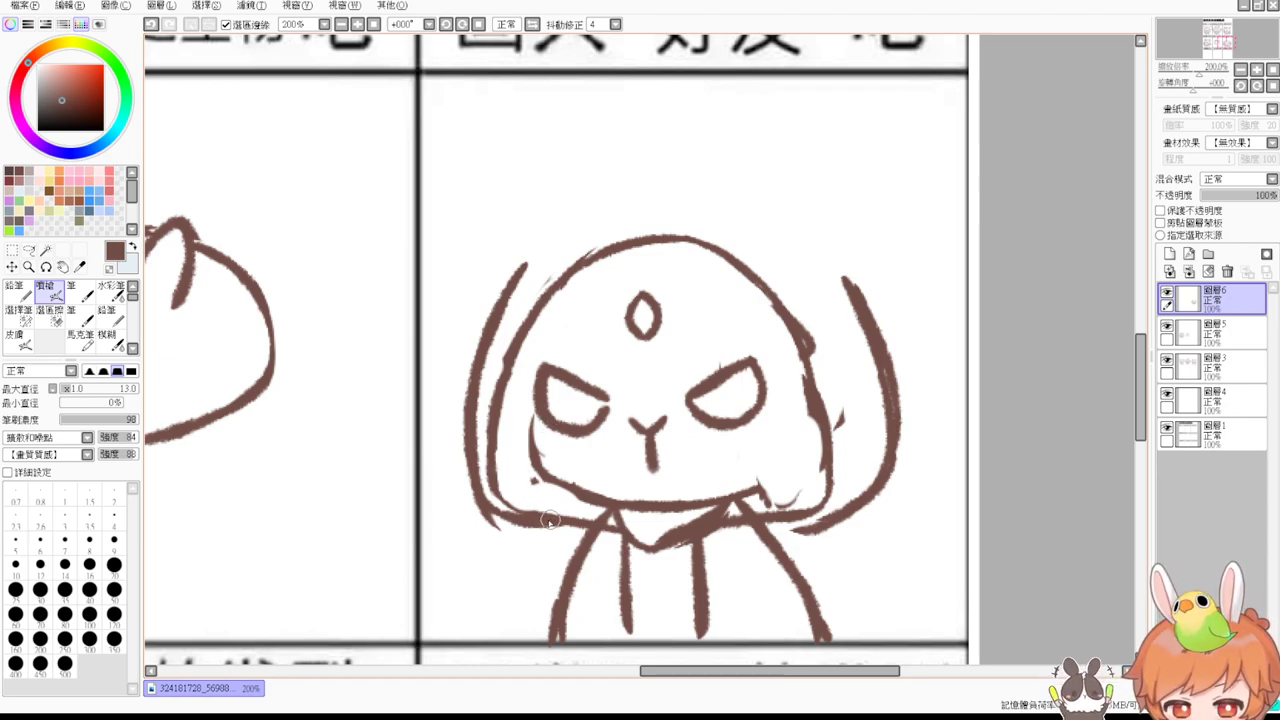
Draw an inner face outline arching over the forehead diamond down to the chin, and erase stray marks outside the hood.
mouse_move(532, 513)
mouse_down()
mouse_move(516, 440)
mouse_move(529, 398)
mouse_move(611, 293)
mouse_up()
mouse_move(540, 374)
mouse_down()
mouse_move(645, 295)
mouse_move(639, 285)
mouse_move(666, 285)
mouse_move(750, 344)
mouse_move(783, 407)
mouse_up()
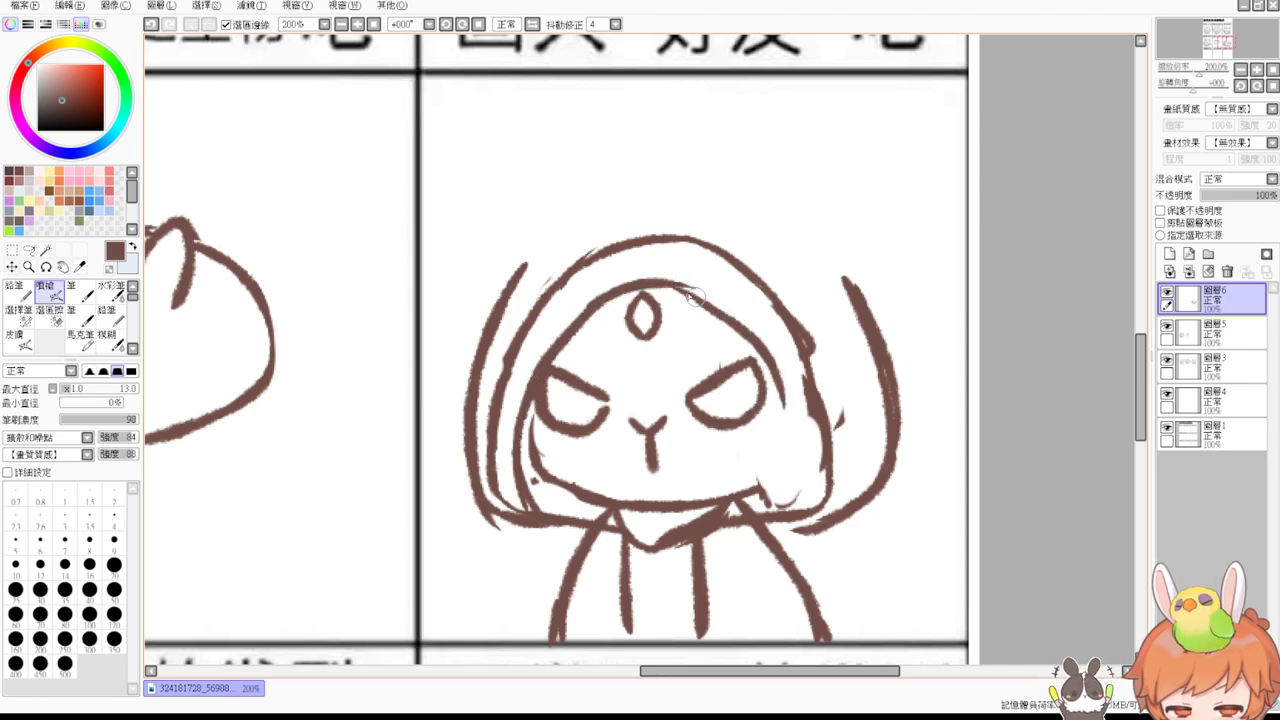
mouse_move(665, 280)
mouse_down()
mouse_move(762, 386)
mouse_move(739, 332)
mouse_move(773, 448)
mouse_up()
mouse_move(768, 386)
mouse_down()
mouse_move(792, 490)
mouse_move(747, 509)
mouse_move(731, 492)
mouse_up()
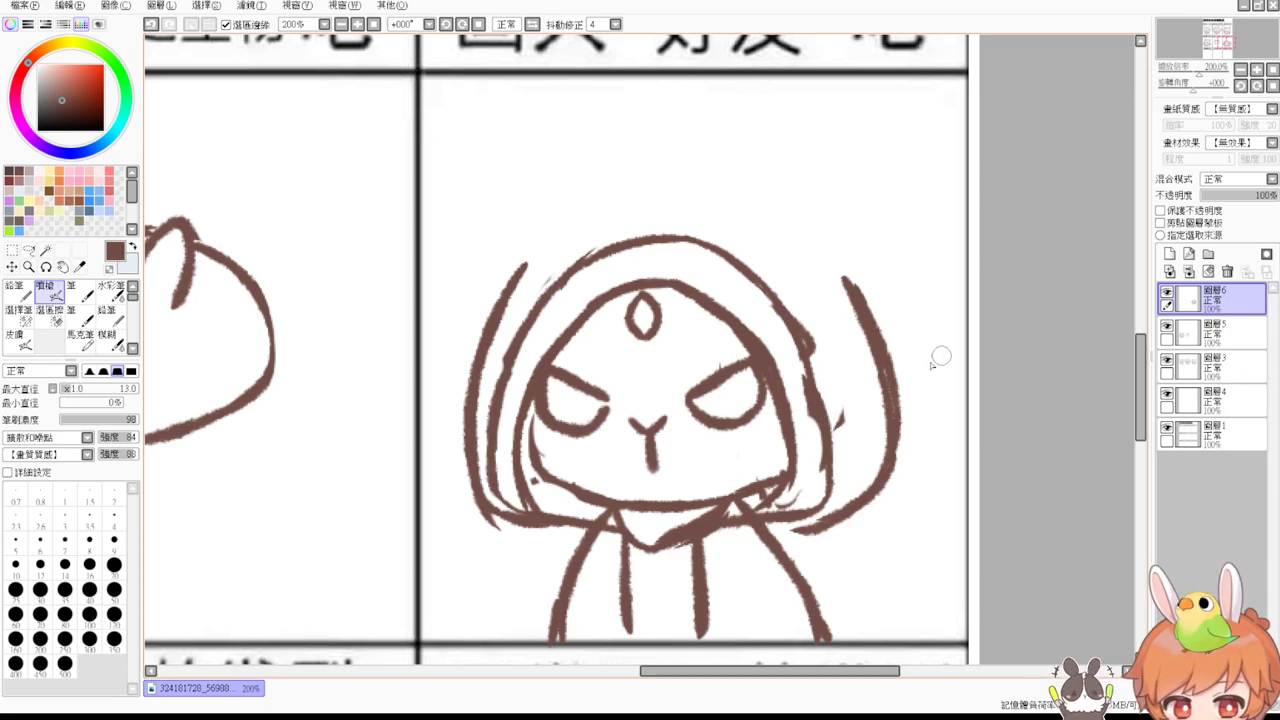
key(e)
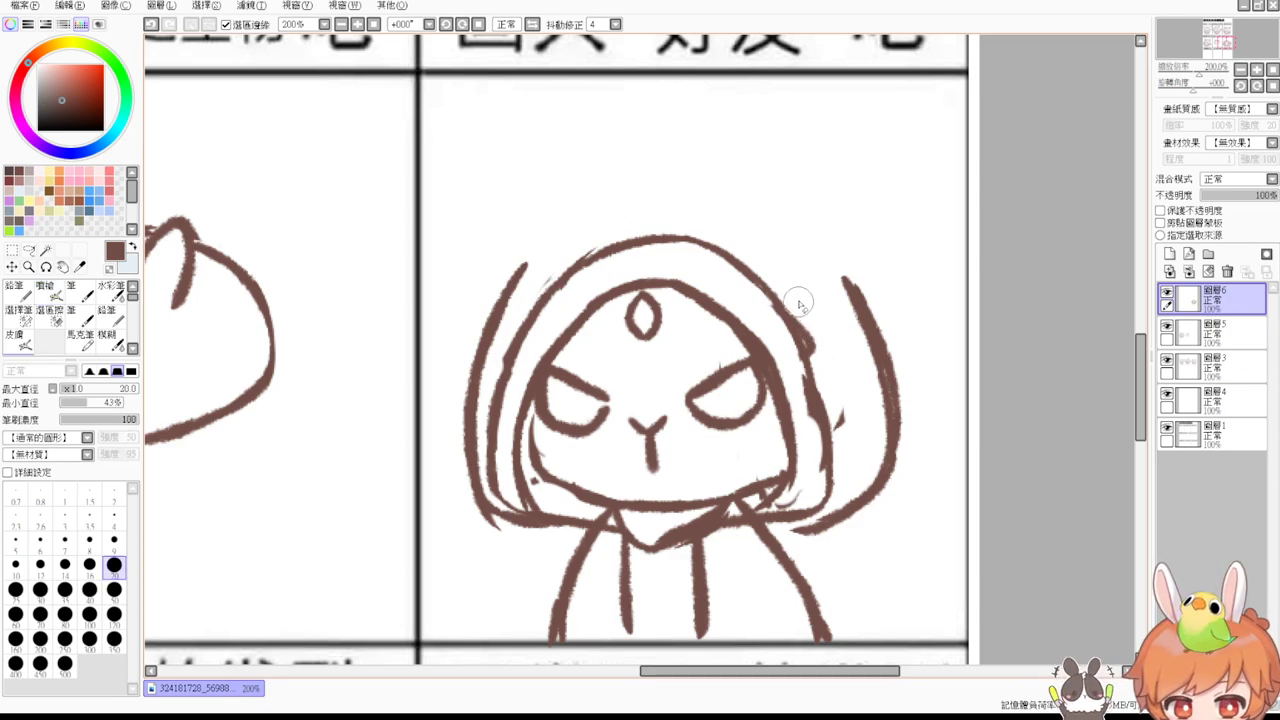
drag(801, 302, 834, 348)
drag(857, 402, 848, 403)
Draw a wide arch above the hood with a large pointed cat ear on each side, joining the outer side curves.
key(e)
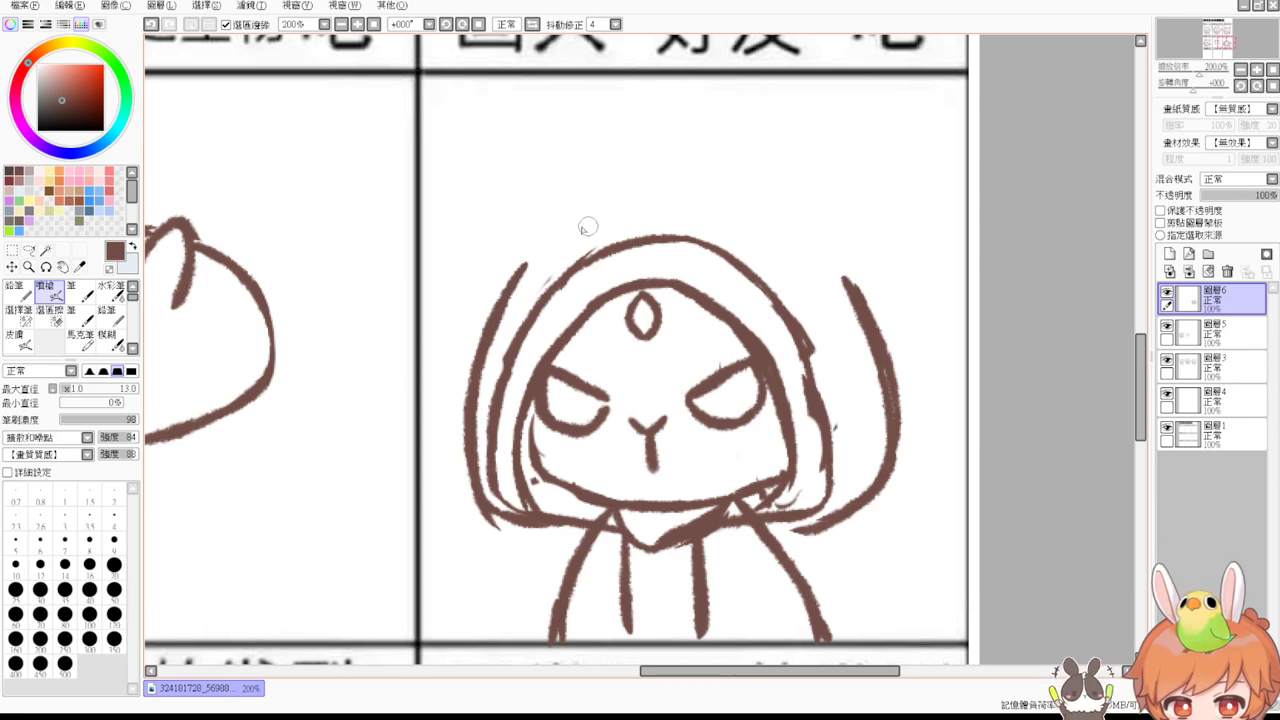
drag(552, 219, 591, 194)
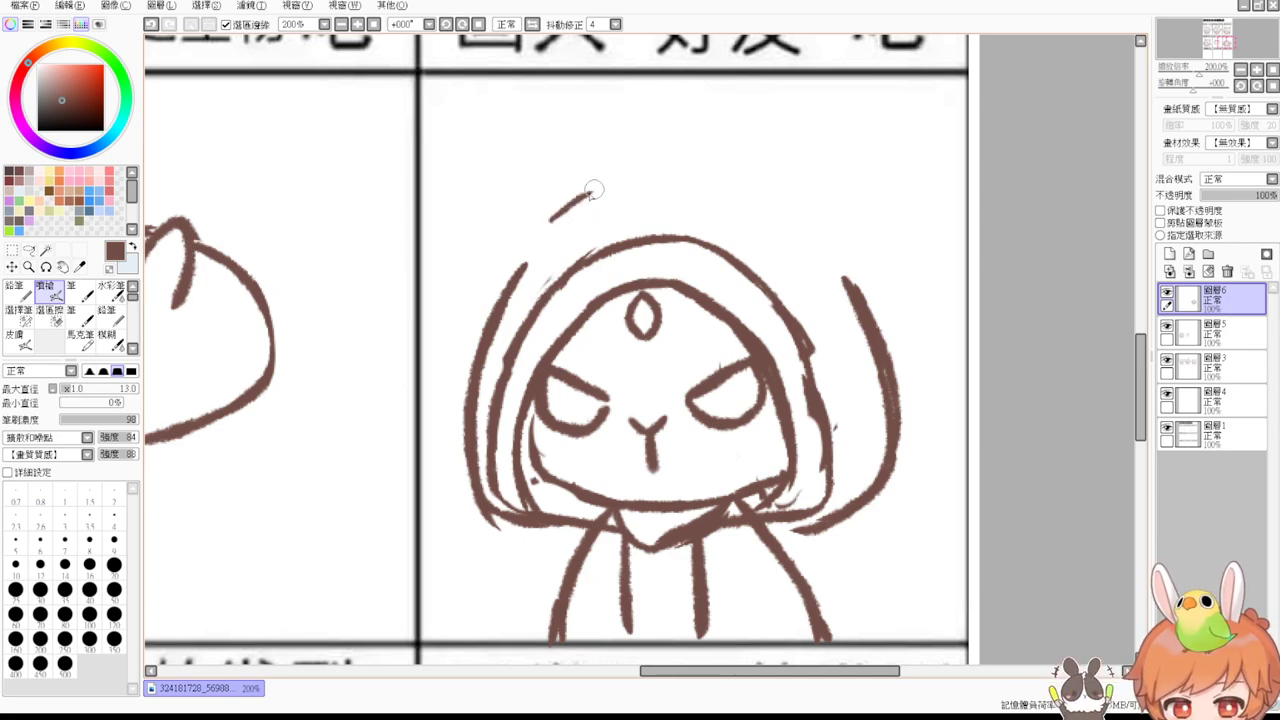
drag(566, 212, 669, 163)
mouse_move(592, 196)
mouse_down()
mouse_move(733, 172)
mouse_move(778, 196)
mouse_up()
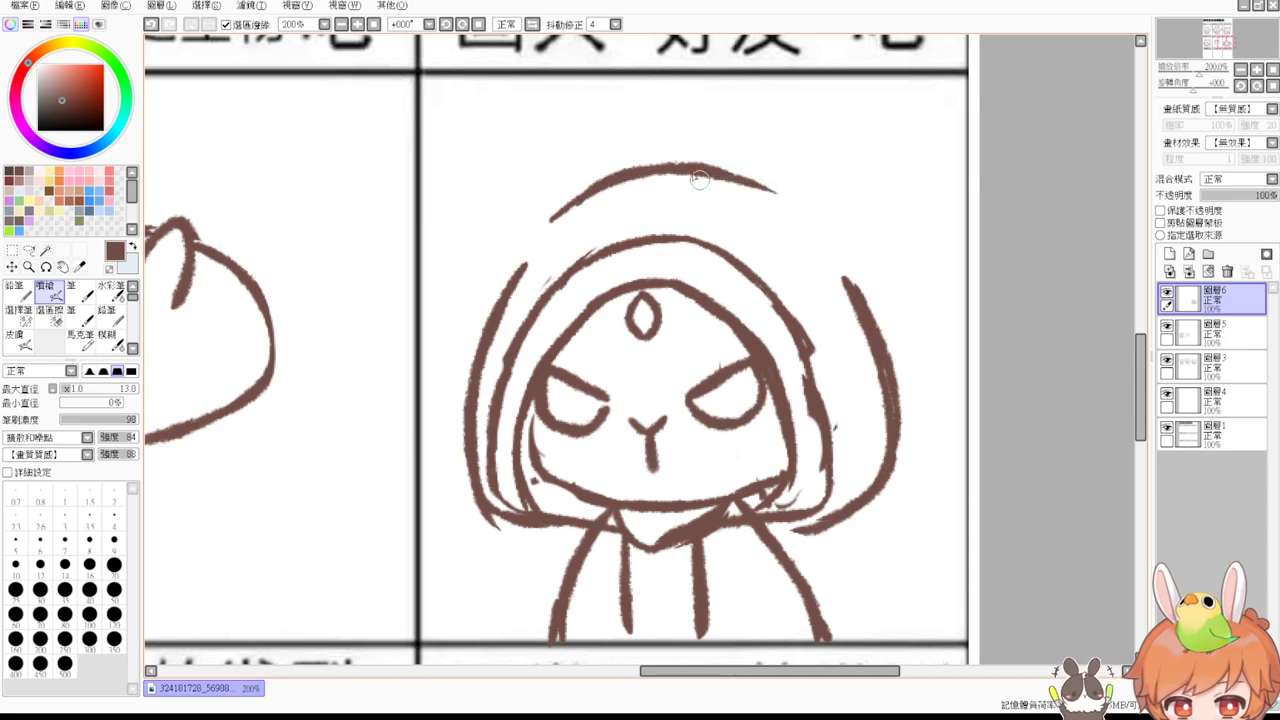
drag(700, 181, 773, 204)
mouse_move(492, 312)
mouse_down()
mouse_move(485, 248)
mouse_move(513, 167)
mouse_move(624, 169)
mouse_up()
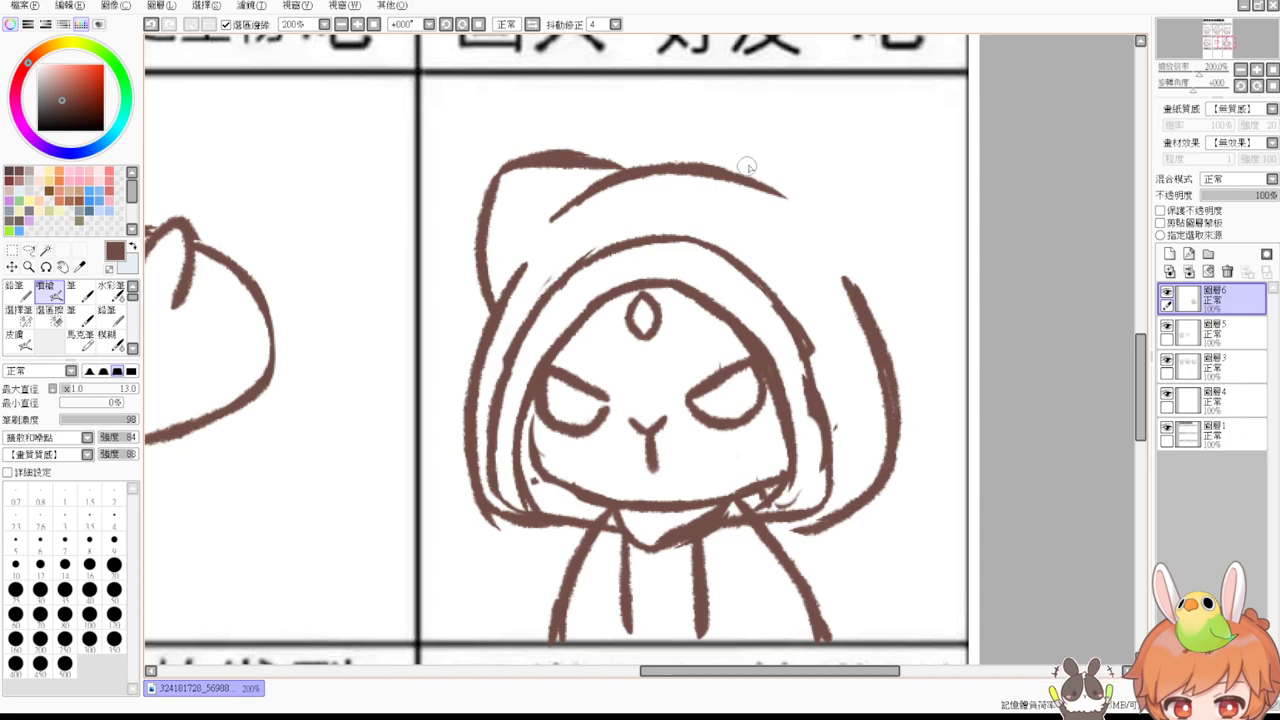
mouse_move(744, 178)
mouse_down()
mouse_move(812, 150)
mouse_move(885, 148)
mouse_move(899, 226)
mouse_up()
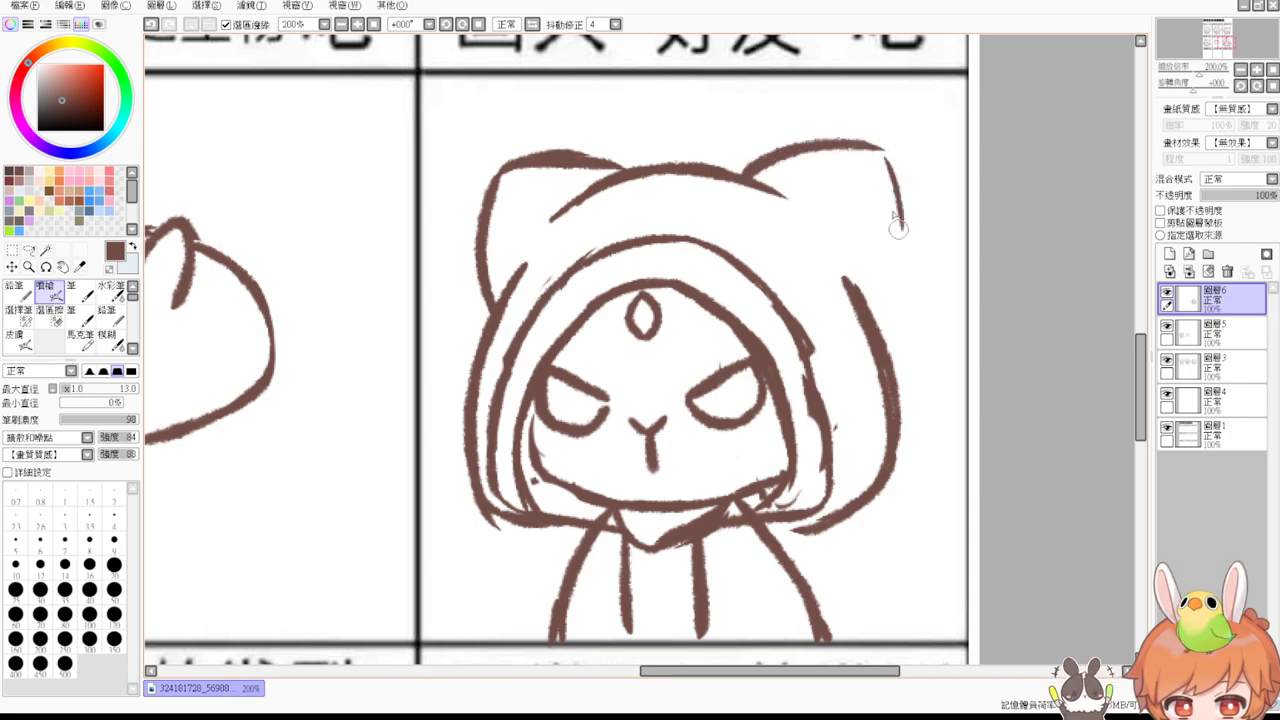
mouse_move(886, 152)
mouse_down()
mouse_move(905, 278)
mouse_move(878, 330)
mouse_up()
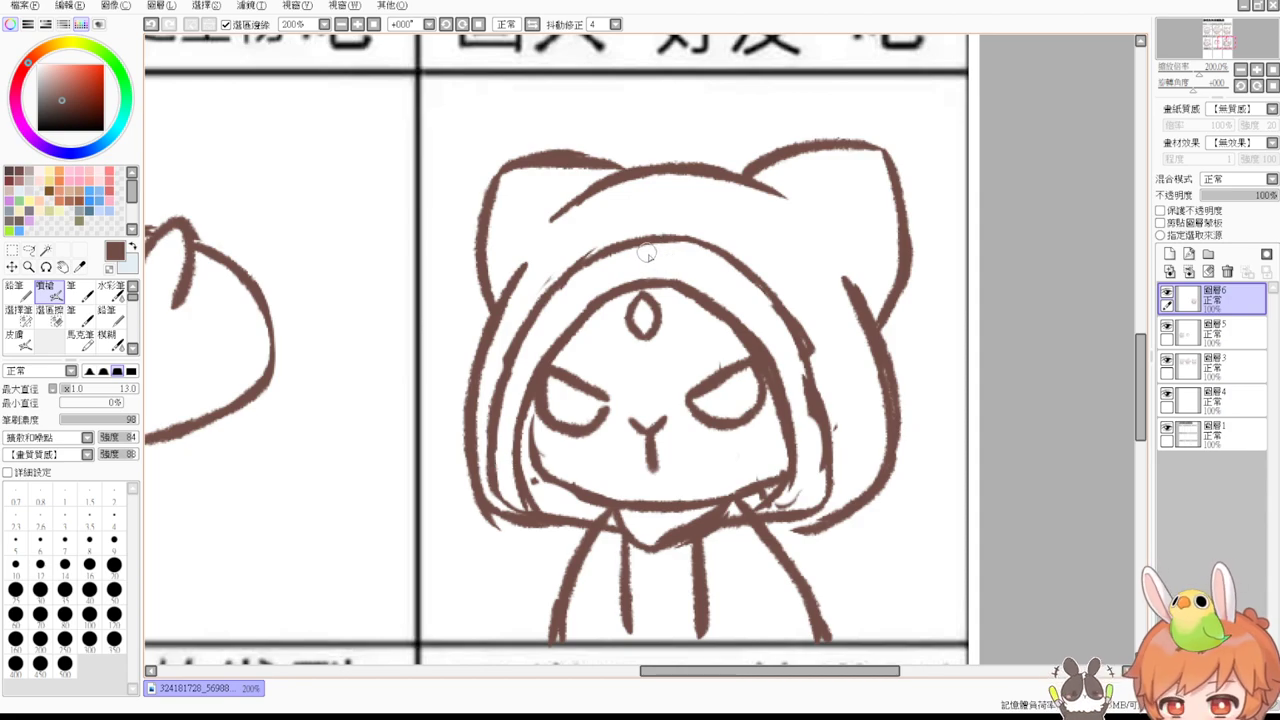
Draw a rounded ring around the forehead diamond, and erase the left ear's tip and the middle of the arch above the hood.
mouse_move(612, 292)
mouse_down()
mouse_move(616, 338)
mouse_move(638, 352)
mouse_up()
drag(684, 292, 636, 356)
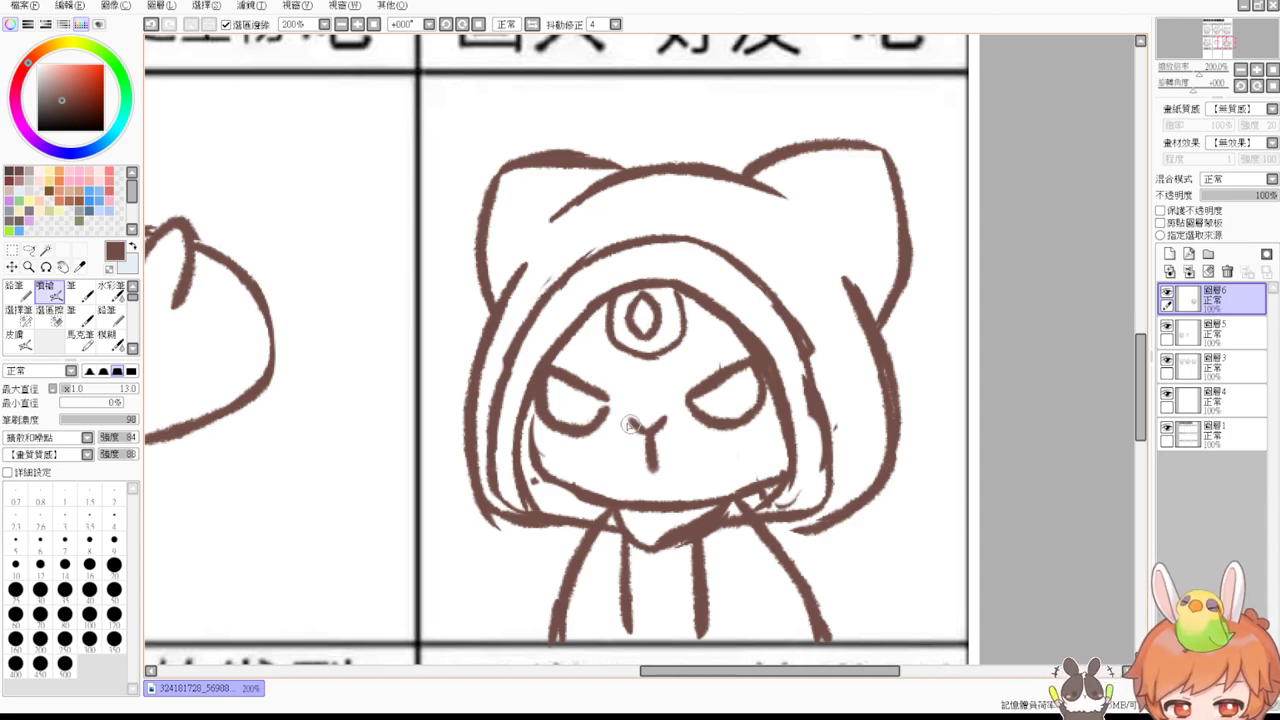
key(e)
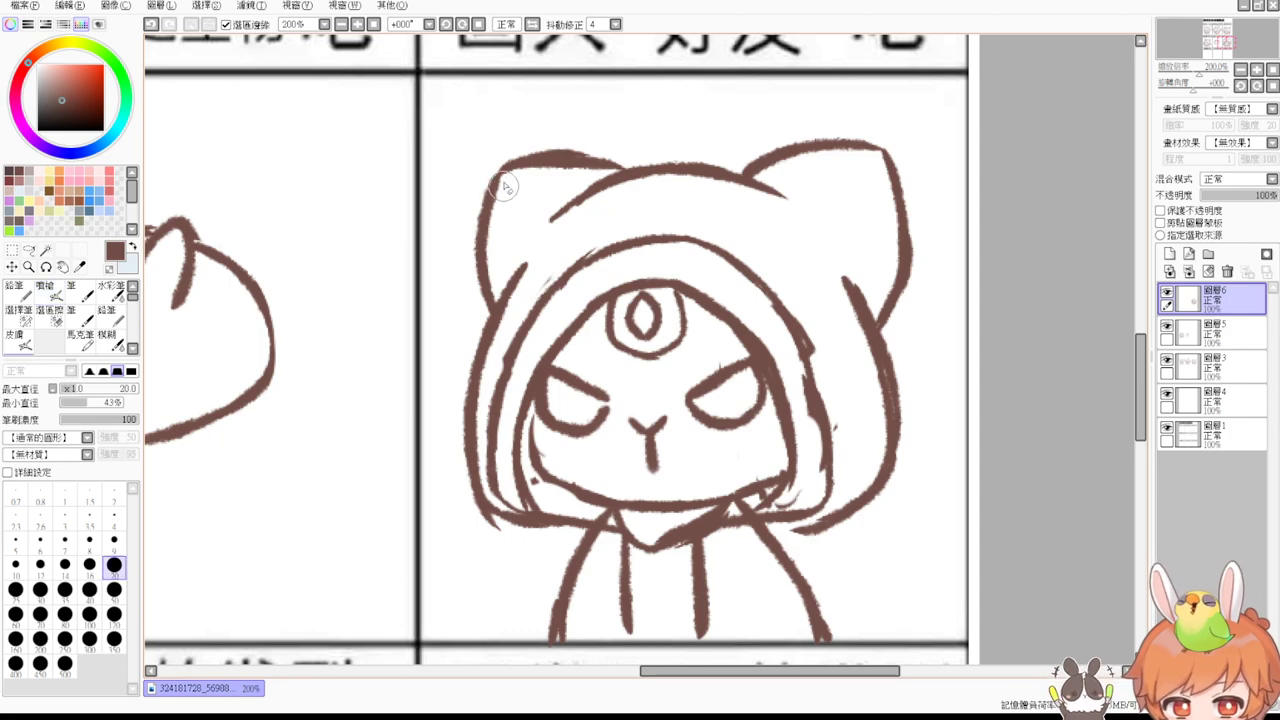
mouse_move(503, 172)
mouse_down()
mouse_move(534, 151)
mouse_move(600, 160)
mouse_up()
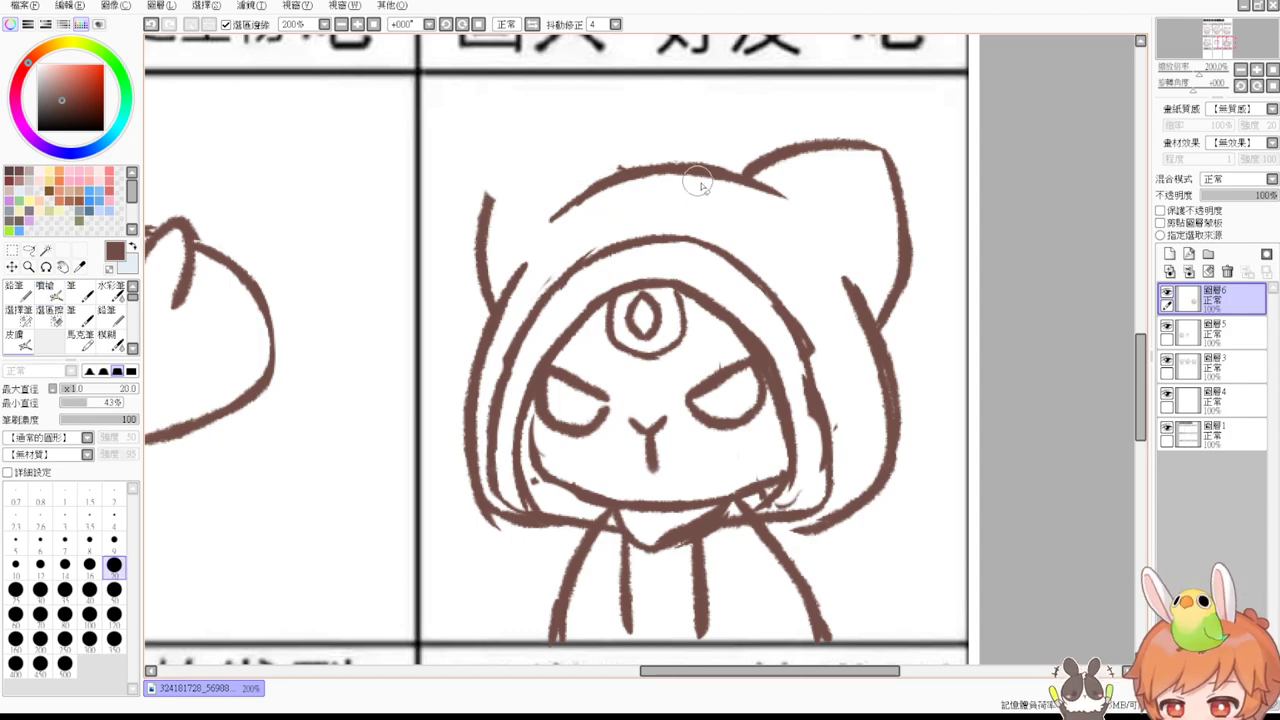
mouse_move(633, 178)
mouse_down()
mouse_move(674, 171)
mouse_move(651, 191)
mouse_move(694, 171)
mouse_up()
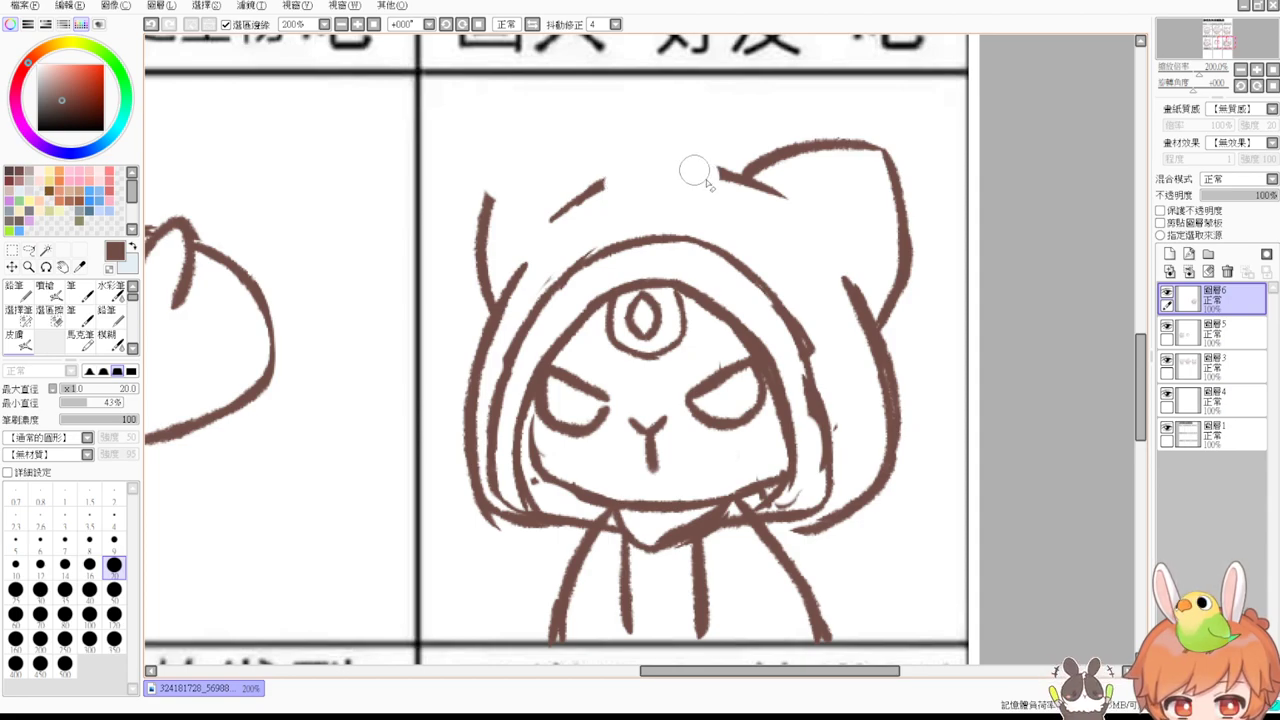
Draw the rounded sides and base of a small animal sitting on the hood's top edge, redoing its right side.
key(b)
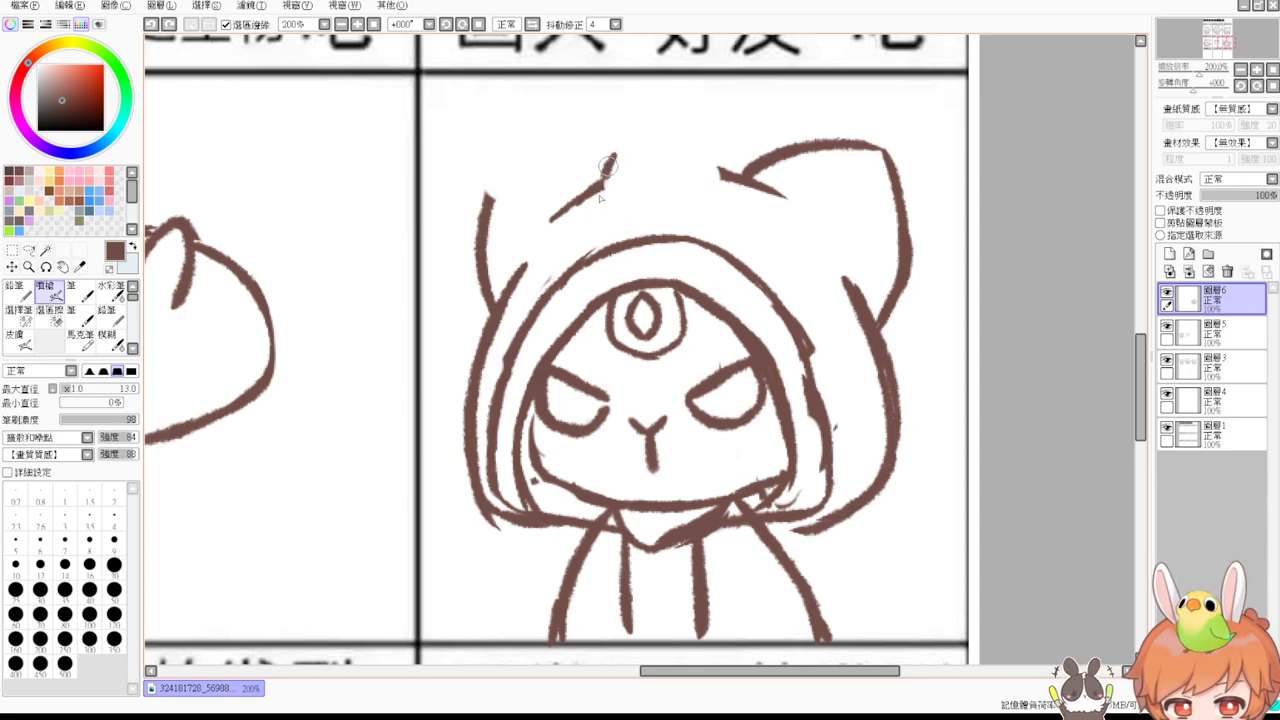
mouse_move(618, 158)
mouse_down()
mouse_move(596, 206)
mouse_move(630, 241)
mouse_up()
drag(708, 160, 643, 246)
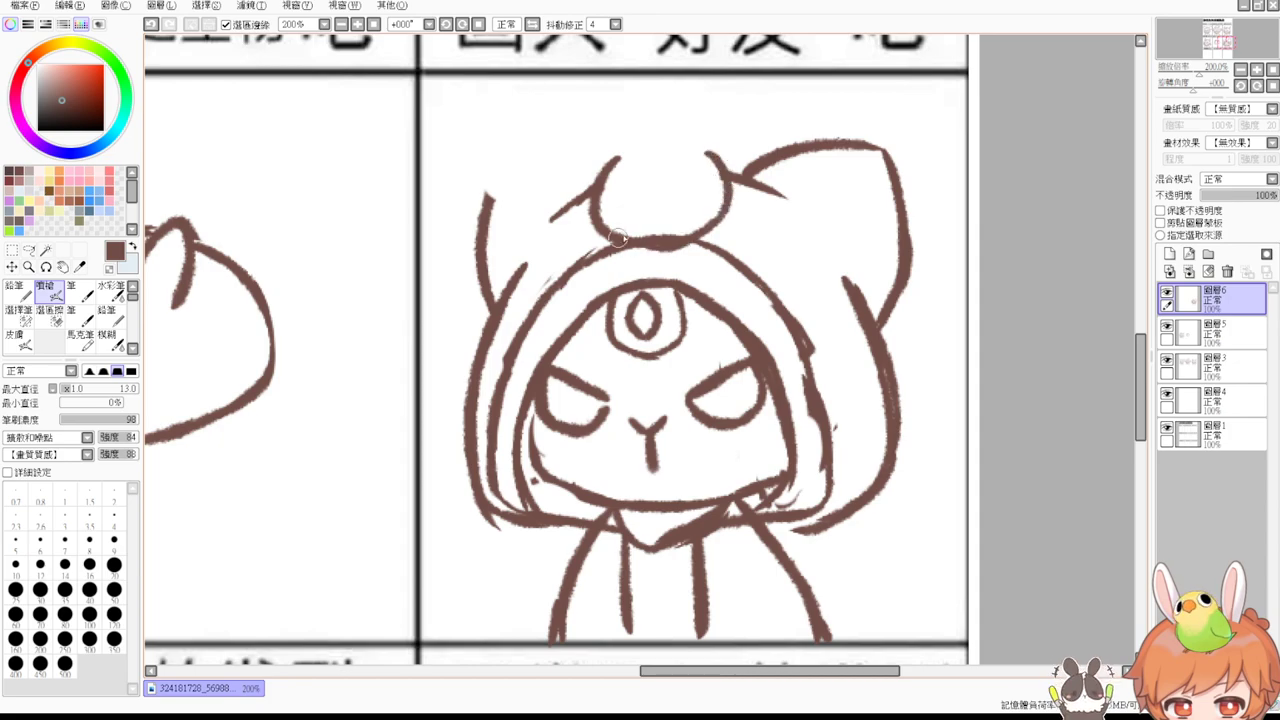
key(ctrl+z)
mouse_move(718, 162)
mouse_down()
mouse_move(722, 205)
mouse_move(645, 245)
mouse_up()
key(ctrl+z)
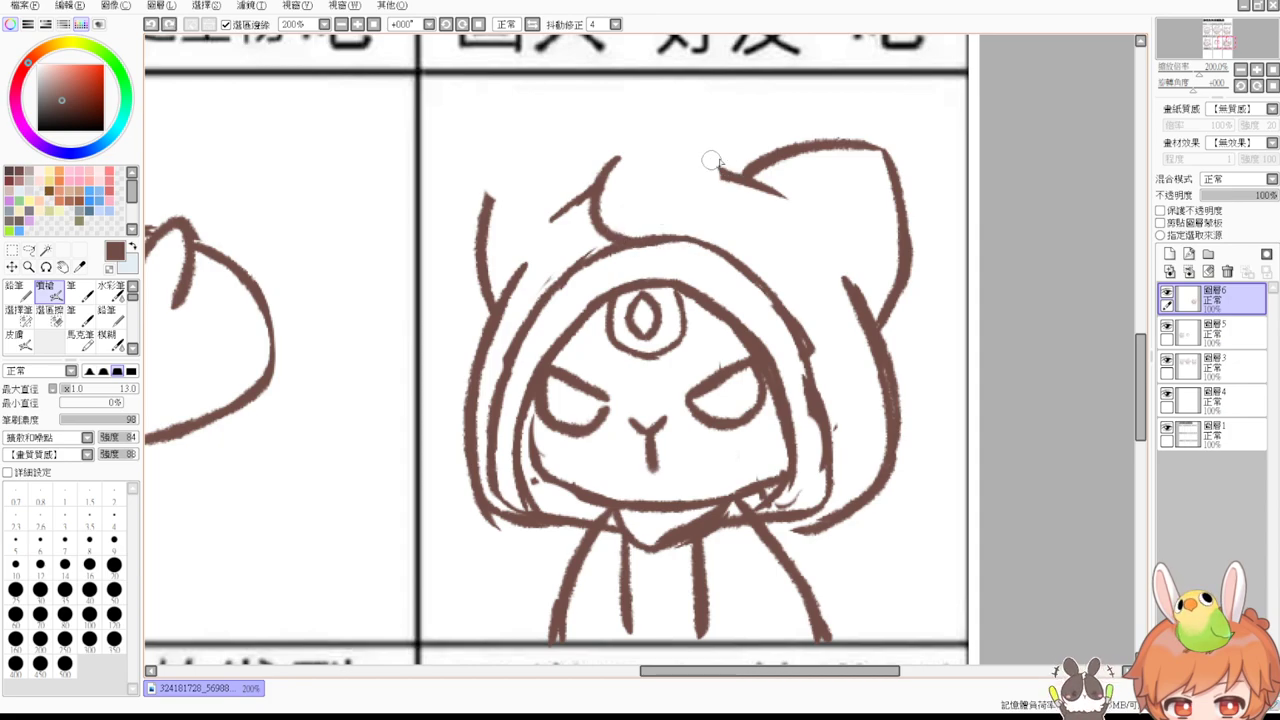
drag(716, 162, 645, 242)
key(ctrl+z)
drag(709, 157, 645, 242)
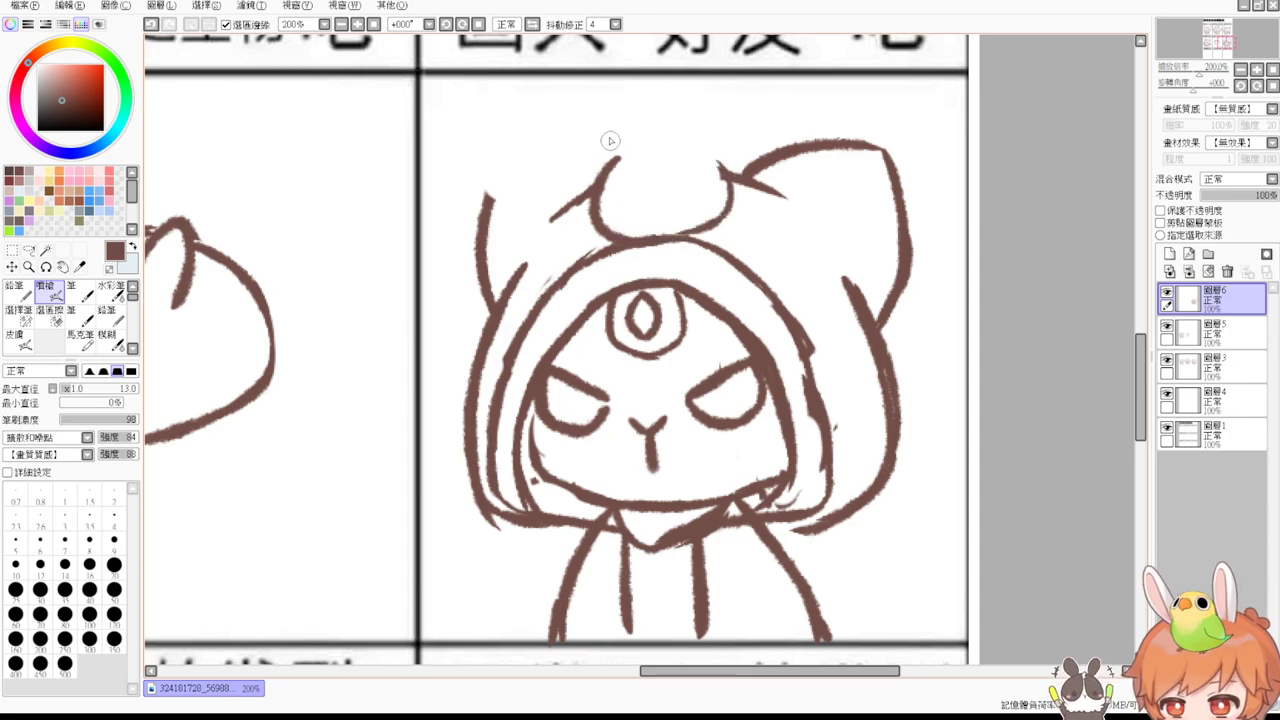
Draw the small animal's head line with two pointed ears, undoing the first tries and redrawing it to close the outline.
drag(614, 161, 632, 127)
mouse_move(645, 156)
mouse_down()
mouse_move(698, 156)
mouse_move(715, 118)
mouse_move(724, 172)
mouse_up()
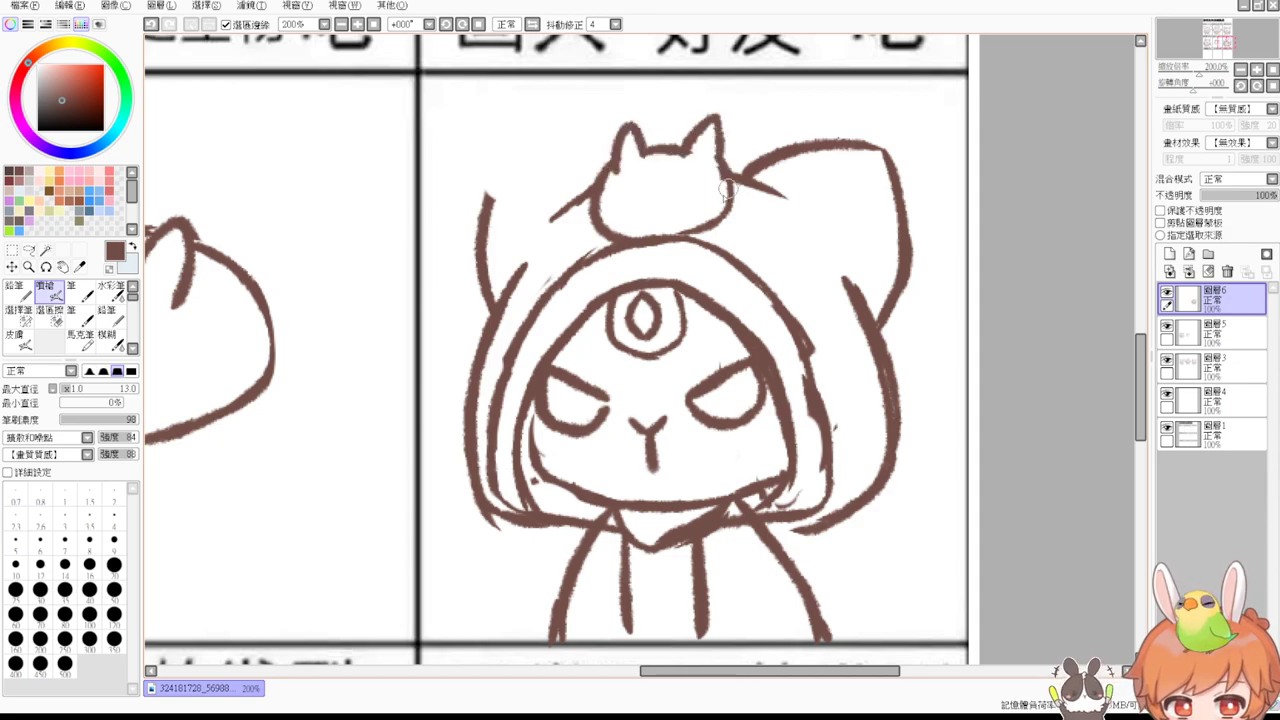
key(ctrl+z)
key(ctrl+z)
key(ctrl+z)
key(ctrl+z)
drag(600, 182, 629, 122)
key(ctrl+z)
key(ctrl+z)
mouse_move(600, 184)
mouse_down()
mouse_move(612, 132)
mouse_move(640, 152)
mouse_move(688, 152)
mouse_move(705, 112)
mouse_move(720, 195)
mouse_up()
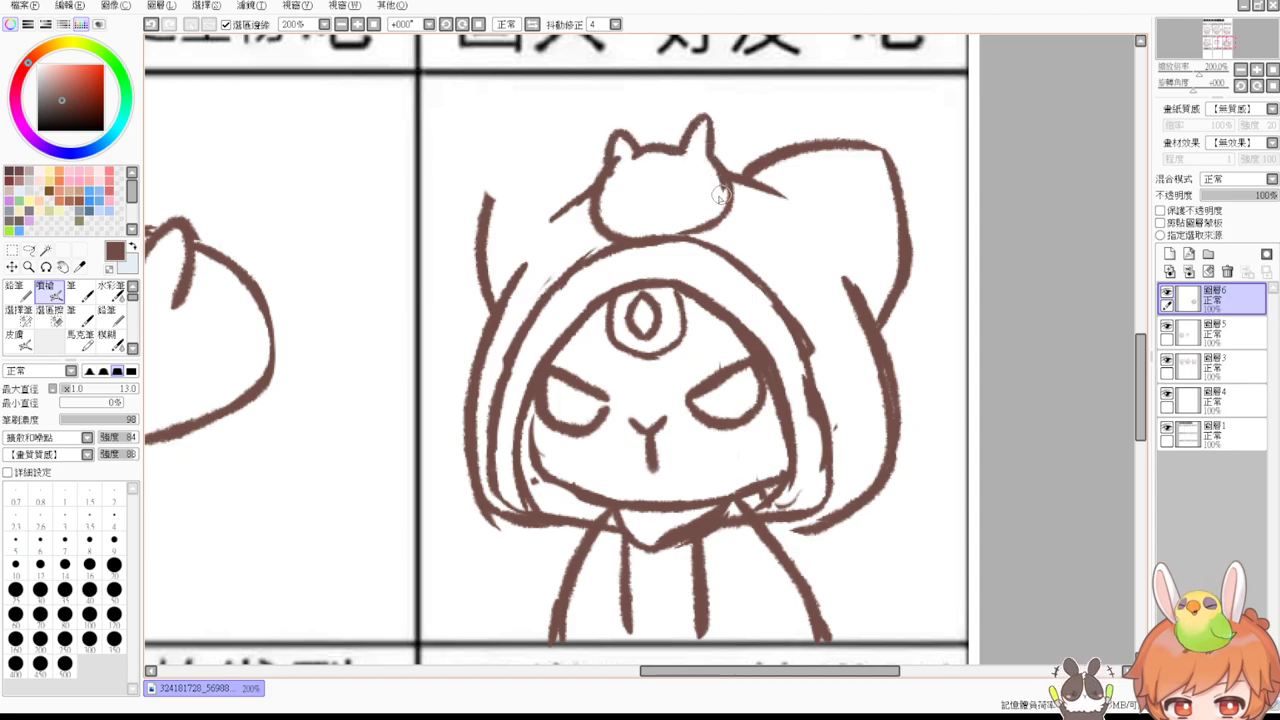
Redraw the hood's left cat ear with a pointed tip, then erase and redraw the right ear slightly lower.
mouse_move(485, 222)
mouse_down()
mouse_move(499, 170)
mouse_move(566, 206)
mouse_up()
key(ctrl+z)
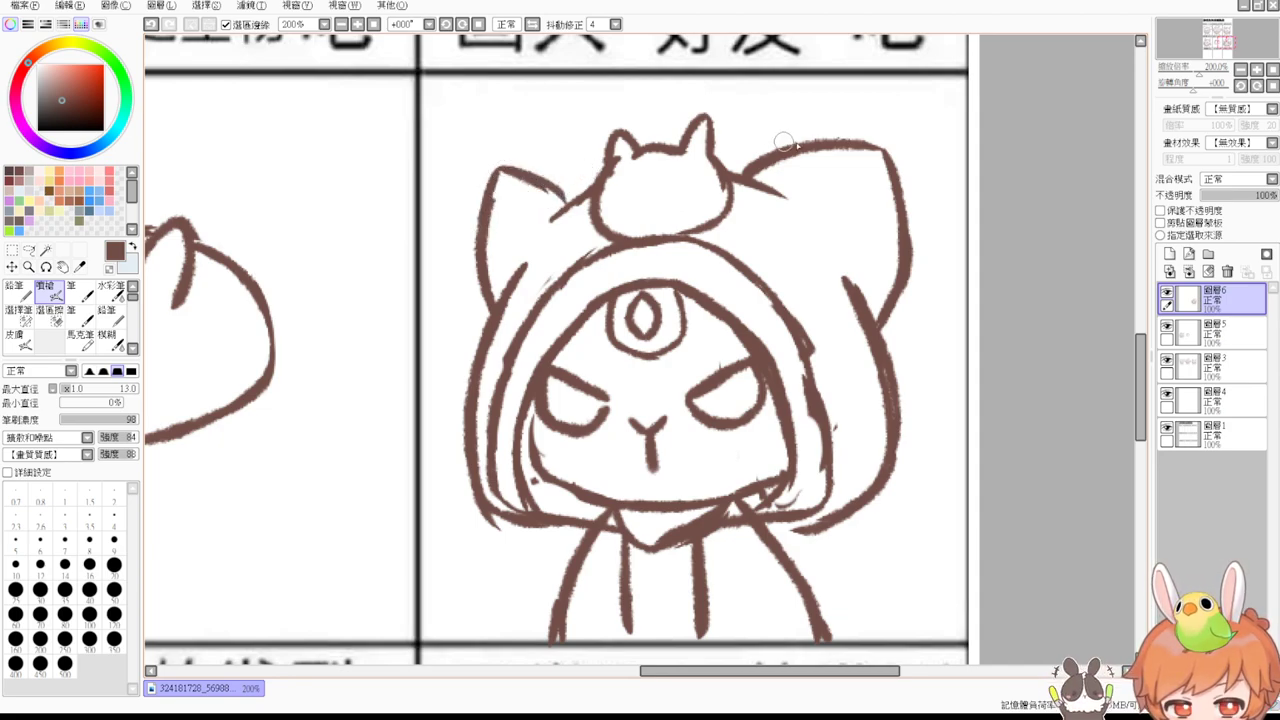
key(e)
mouse_move(760, 165)
mouse_down()
mouse_move(826, 143)
mouse_move(793, 157)
mouse_move(873, 157)
mouse_move(897, 285)
mouse_up()
key(v)
mouse_move(775, 192)
mouse_down()
mouse_move(907, 166)
mouse_move(907, 251)
mouse_move(872, 314)
mouse_up()
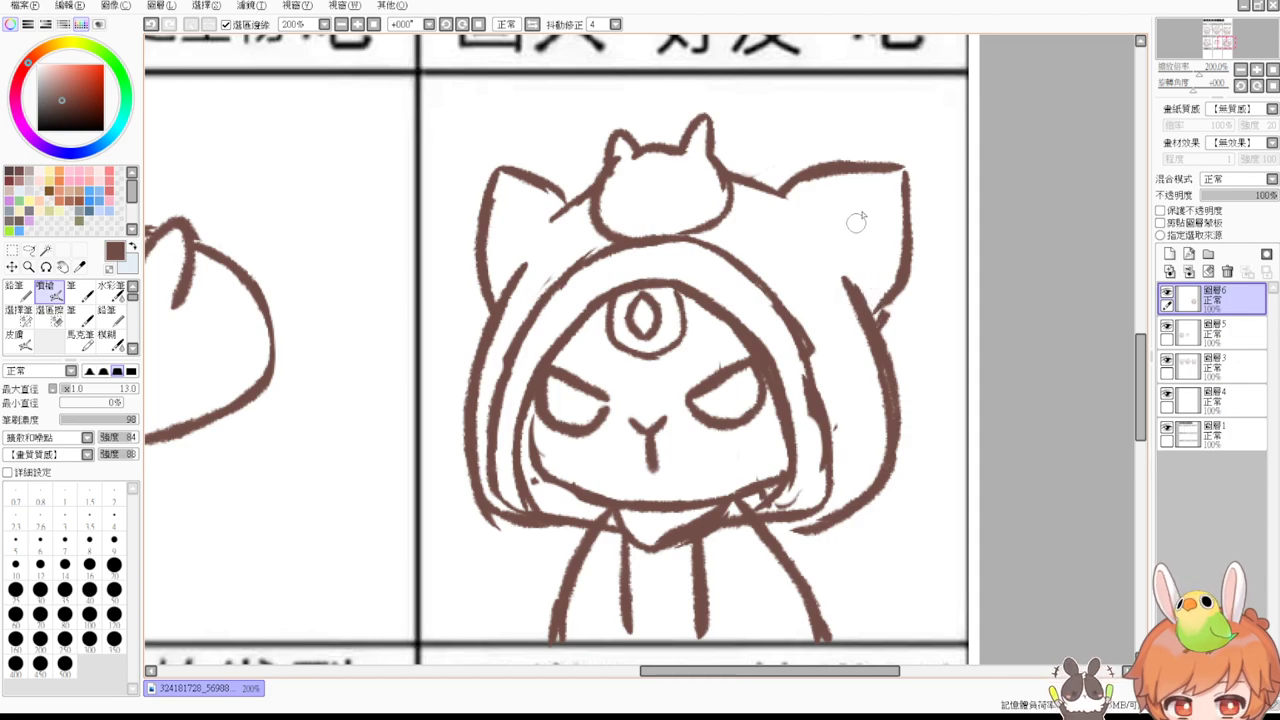
Add dashed stitch marks inside both cat ears and all along the hood's rim around the face.
drag(884, 218, 858, 263)
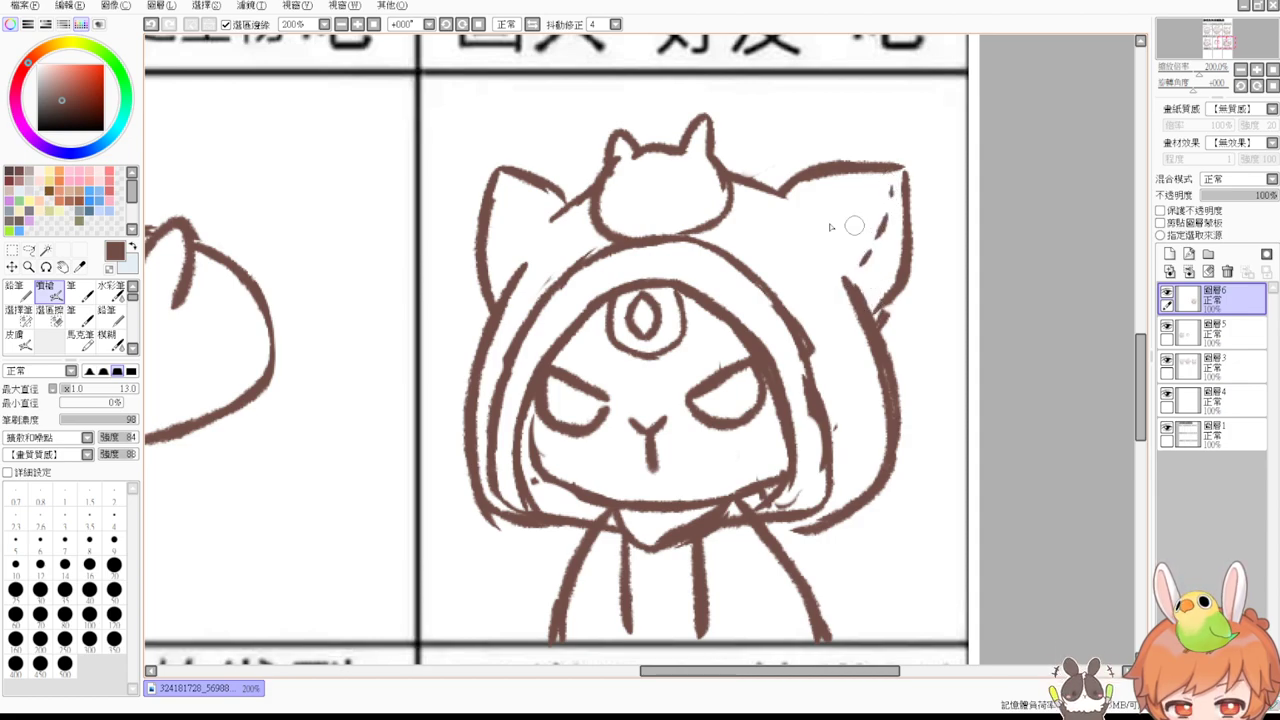
drag(498, 196, 510, 264)
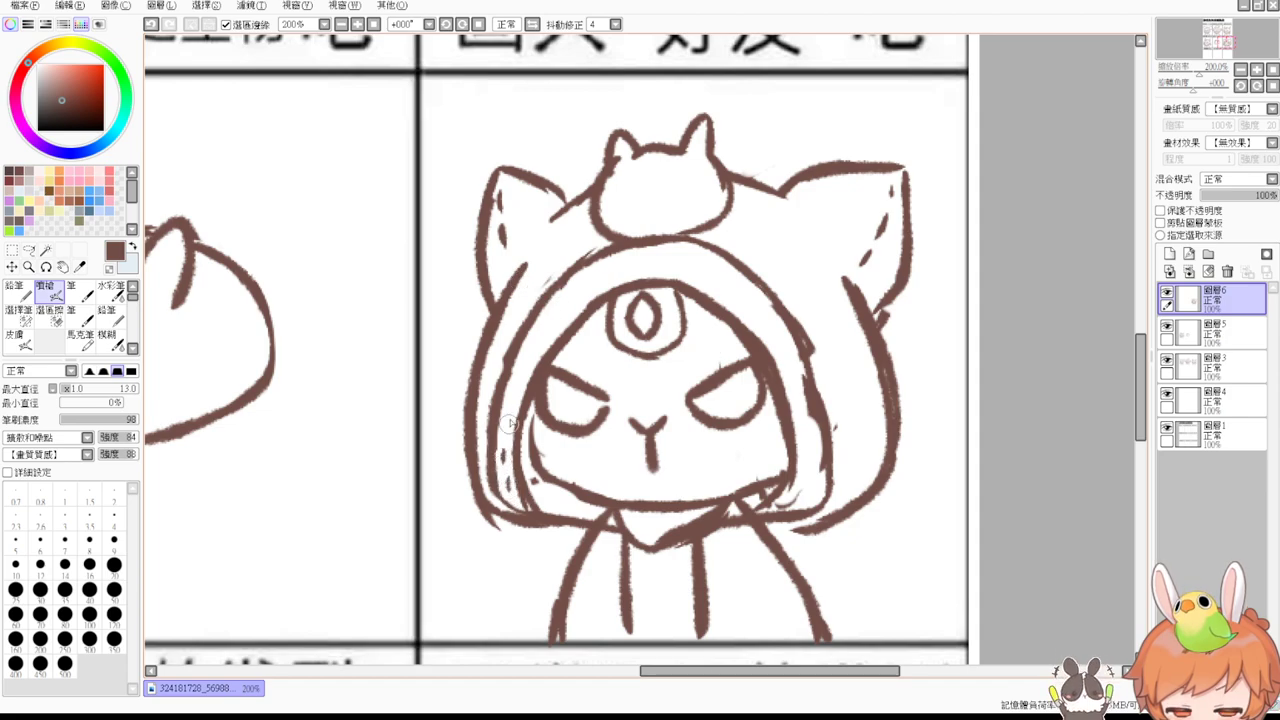
mouse_move(522, 370)
mouse_down()
mouse_move(582, 293)
mouse_move(646, 280)
mouse_move(622, 272)
mouse_move(631, 264)
mouse_move(714, 282)
mouse_move(699, 268)
mouse_move(719, 272)
mouse_move(744, 310)
mouse_move(798, 344)
mouse_move(767, 333)
mouse_move(808, 446)
mouse_move(809, 477)
mouse_move(783, 513)
mouse_up()
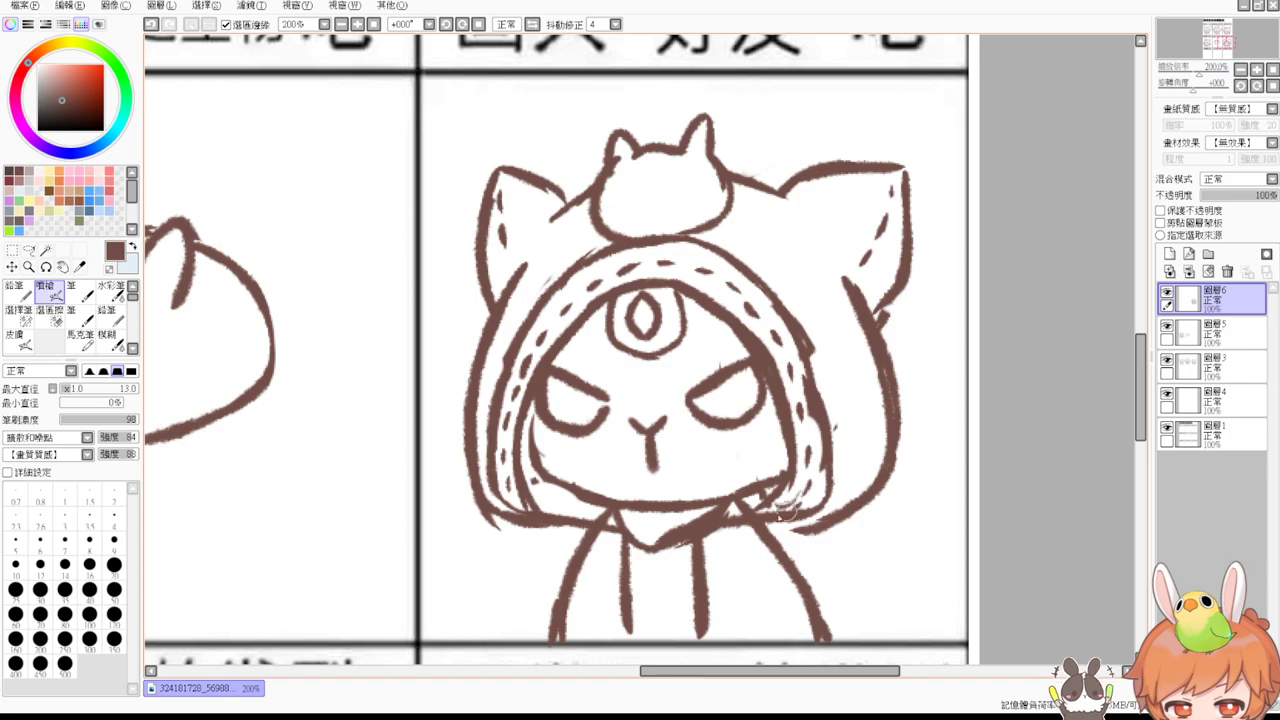
Hatch the shadow between the lower left cheek and the hood, and draw two oval eyes on the small animal.
mouse_move(520, 448)
mouse_down()
mouse_move(512, 462)
mouse_move(585, 512)
mouse_up()
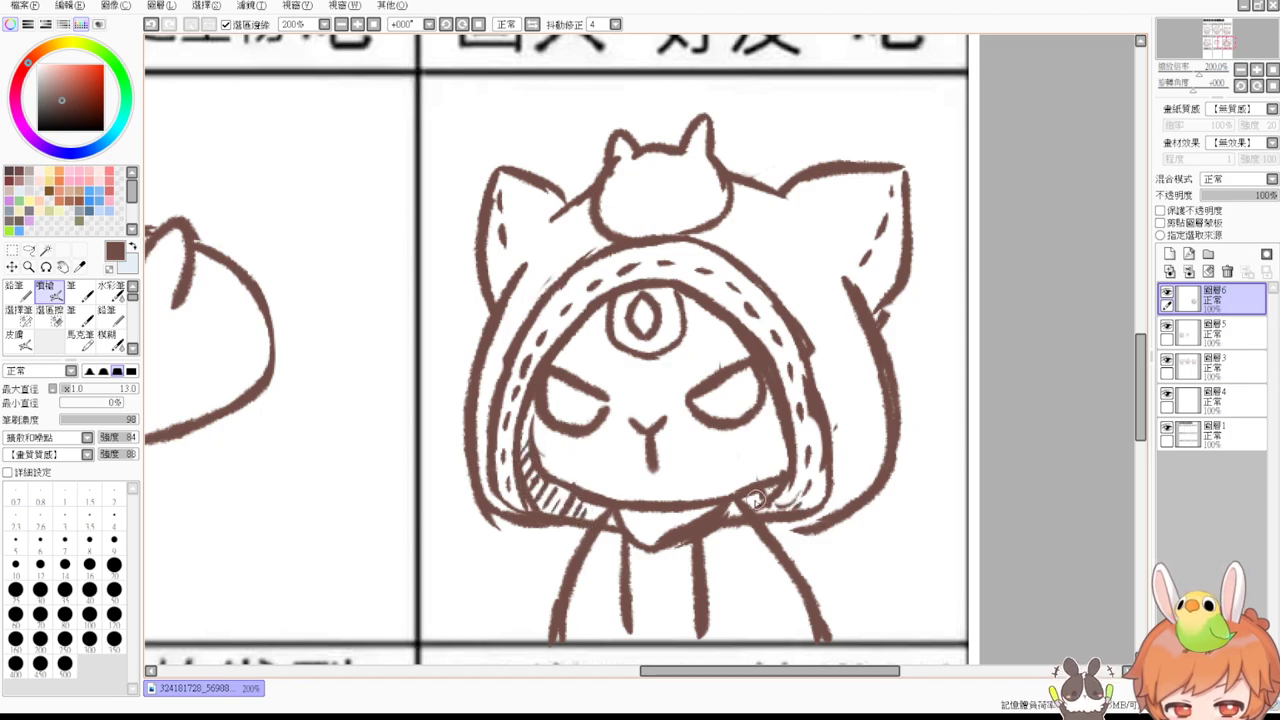
drag(721, 596, 767, 523)
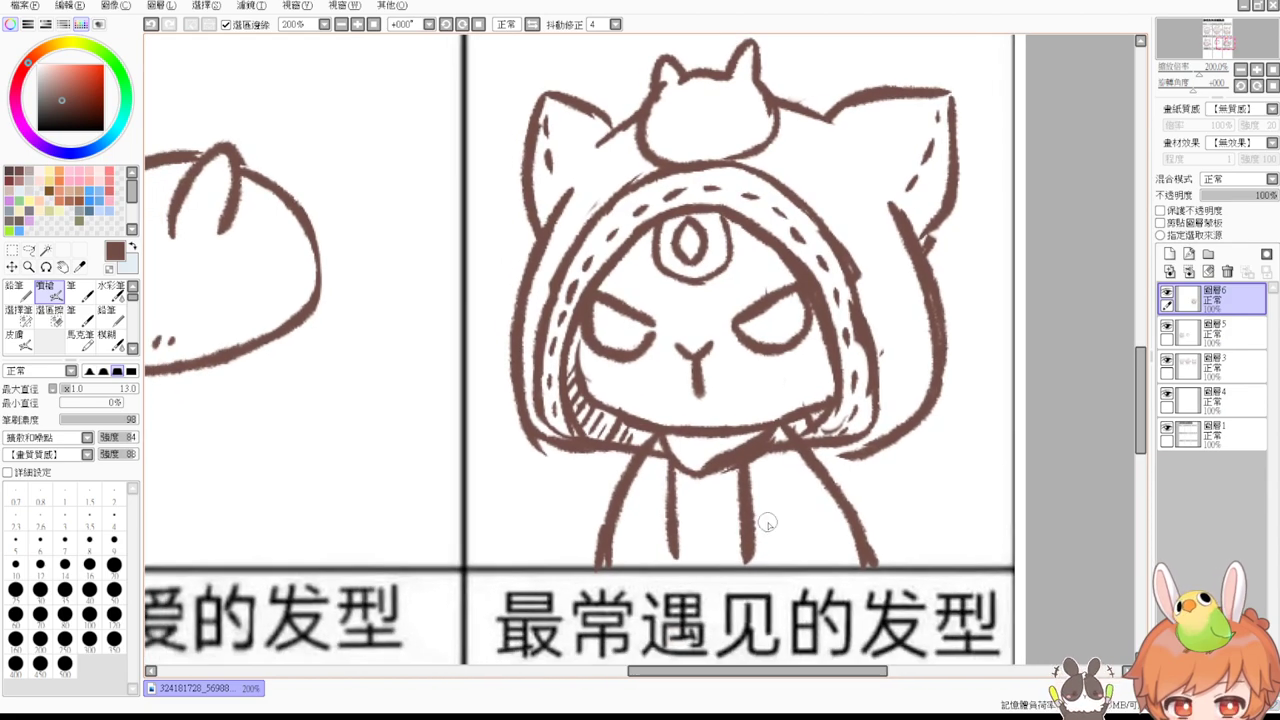
drag(672, 131, 725, 132)
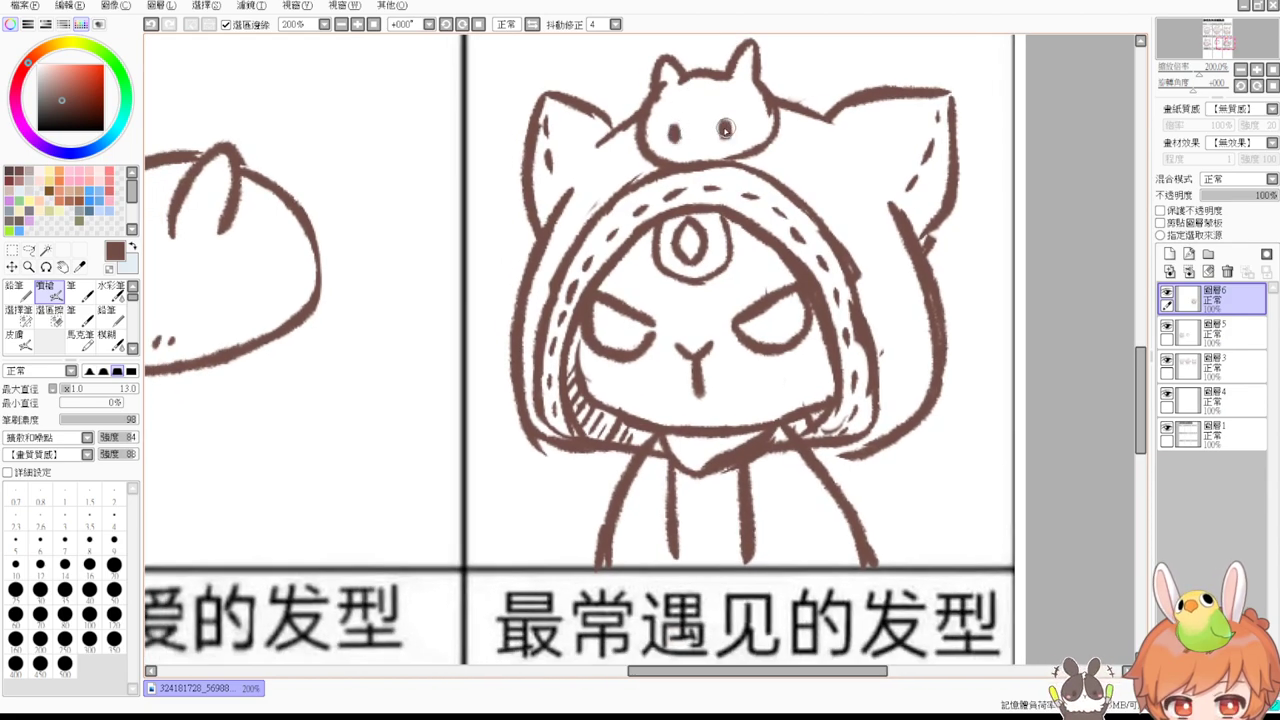
Review the whole template, checking the drawings made so far and the empty cells of the bottom row.
click(374, 24)
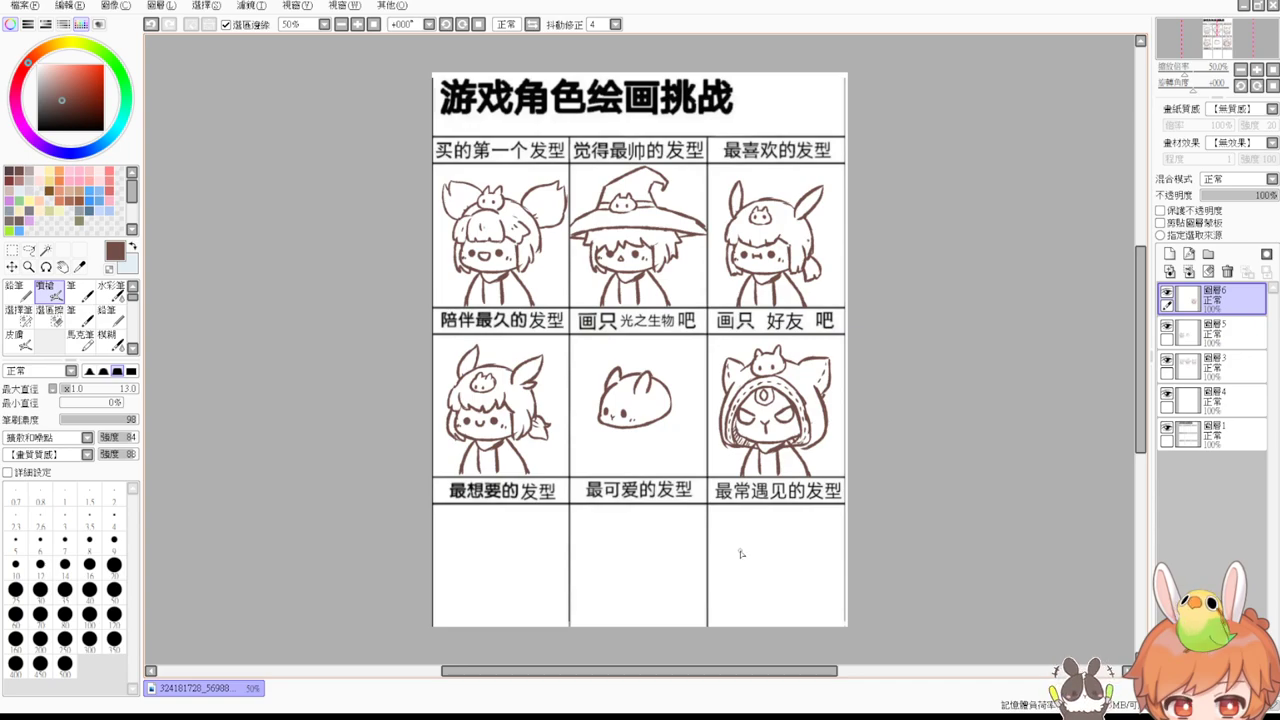
scroll(741, 553, up, 1)
scroll(741, 553, up, 1)
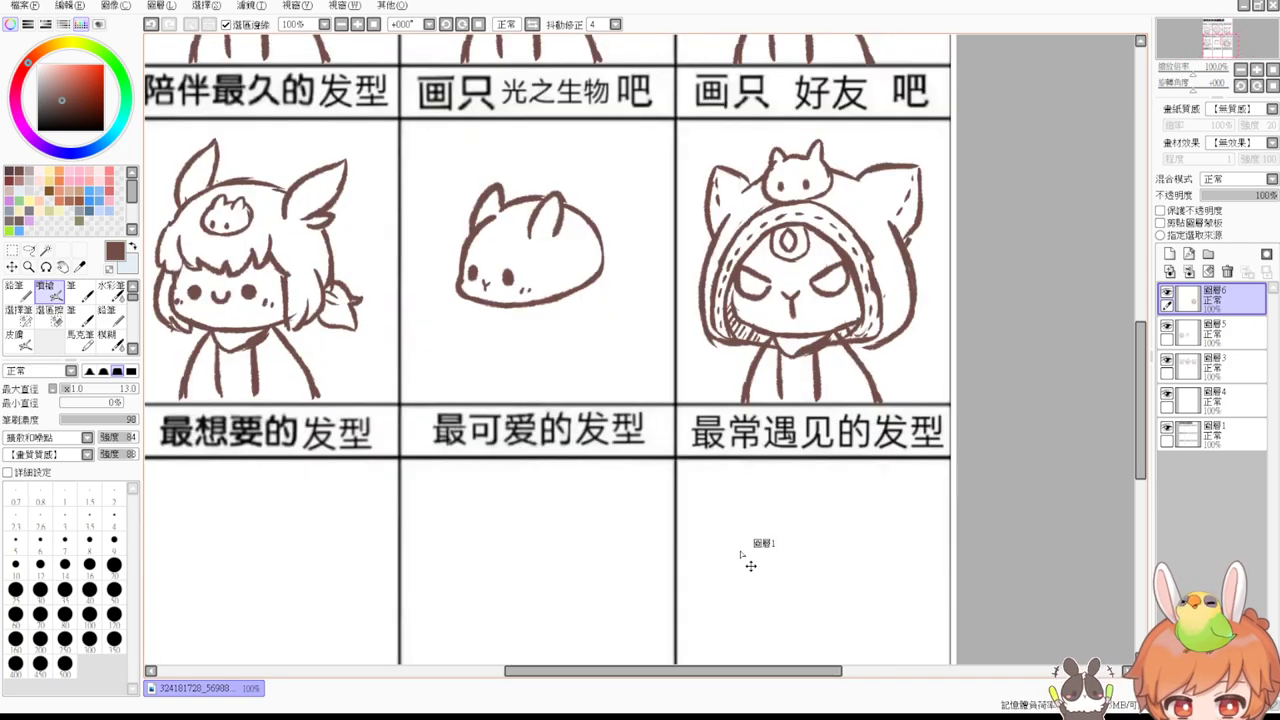
scroll(741, 553, up, 1)
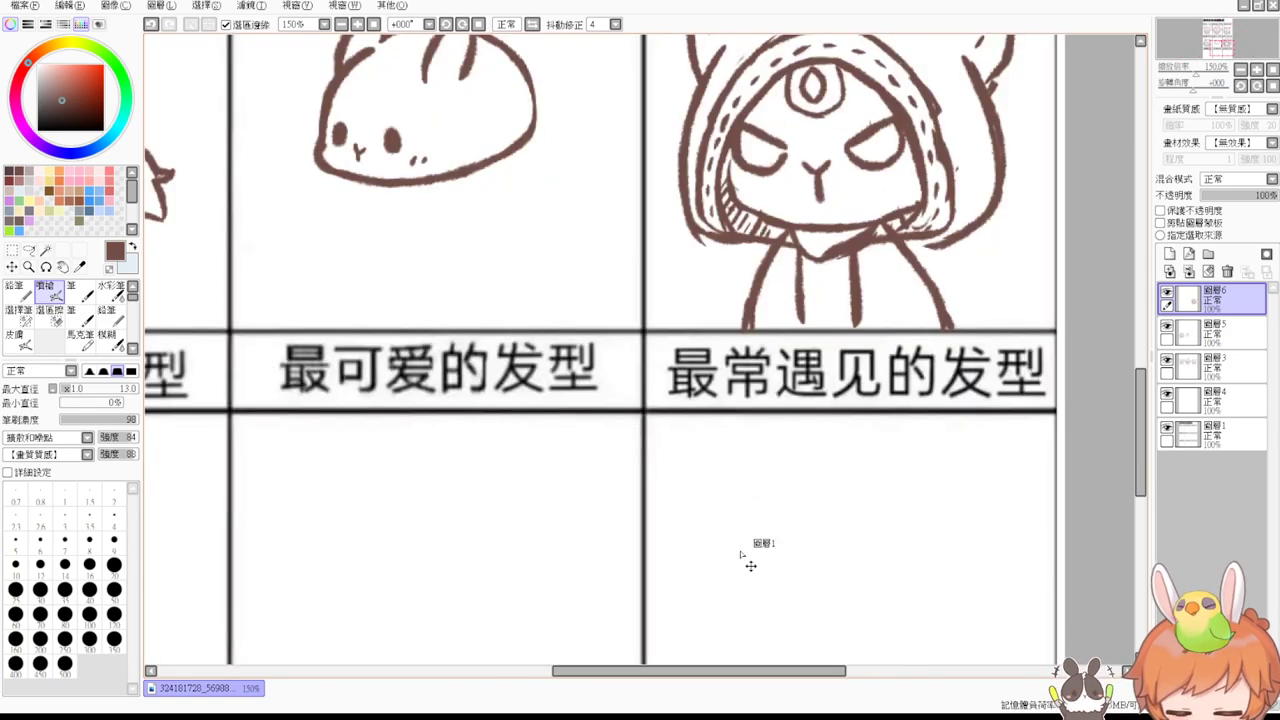
drag(594, 542, 837, 578)
drag(614, 432, 872, 631)
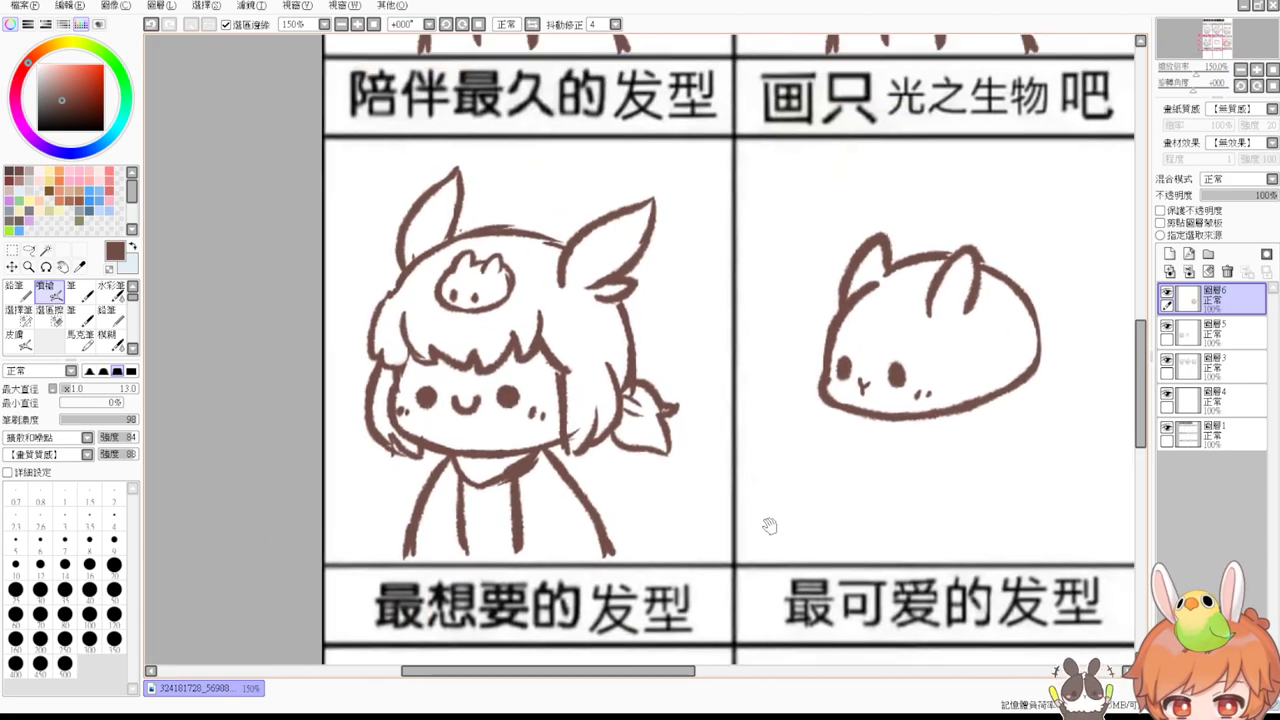
drag(796, 524, 744, 468)
drag(746, 597, 772, 442)
drag(754, 500, 707, 501)
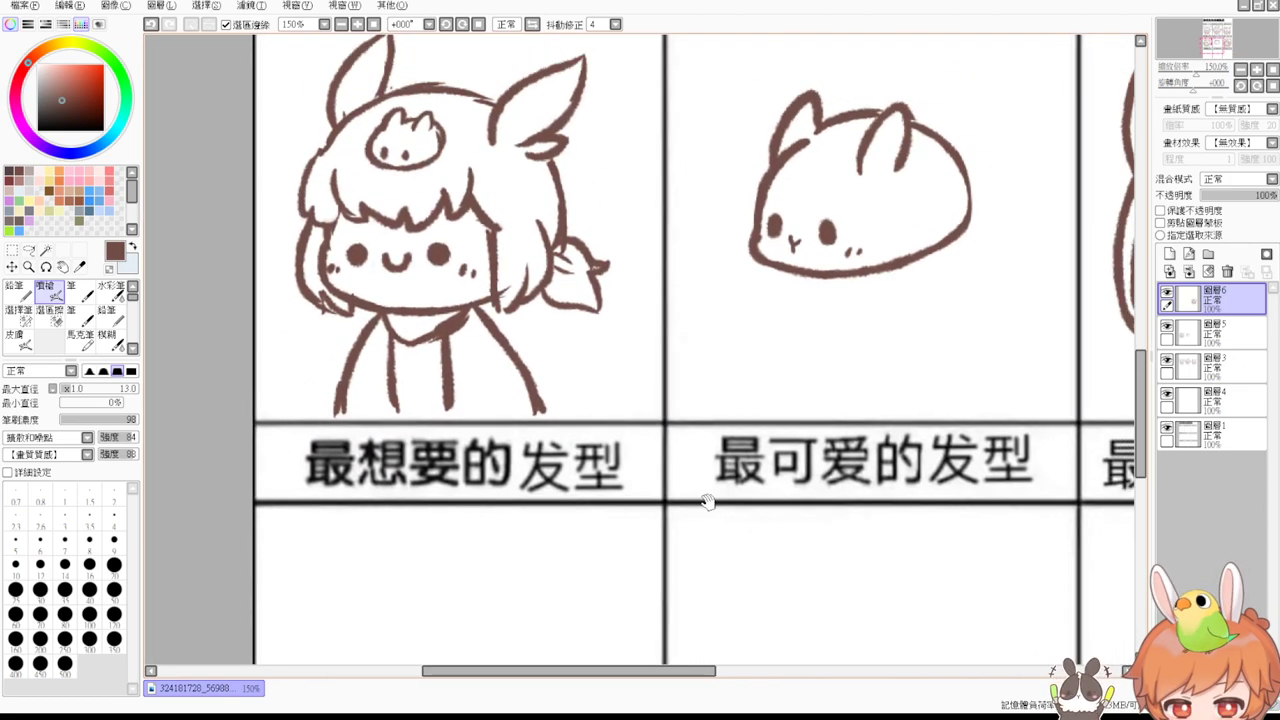
click(341, 24)
click(342, 25)
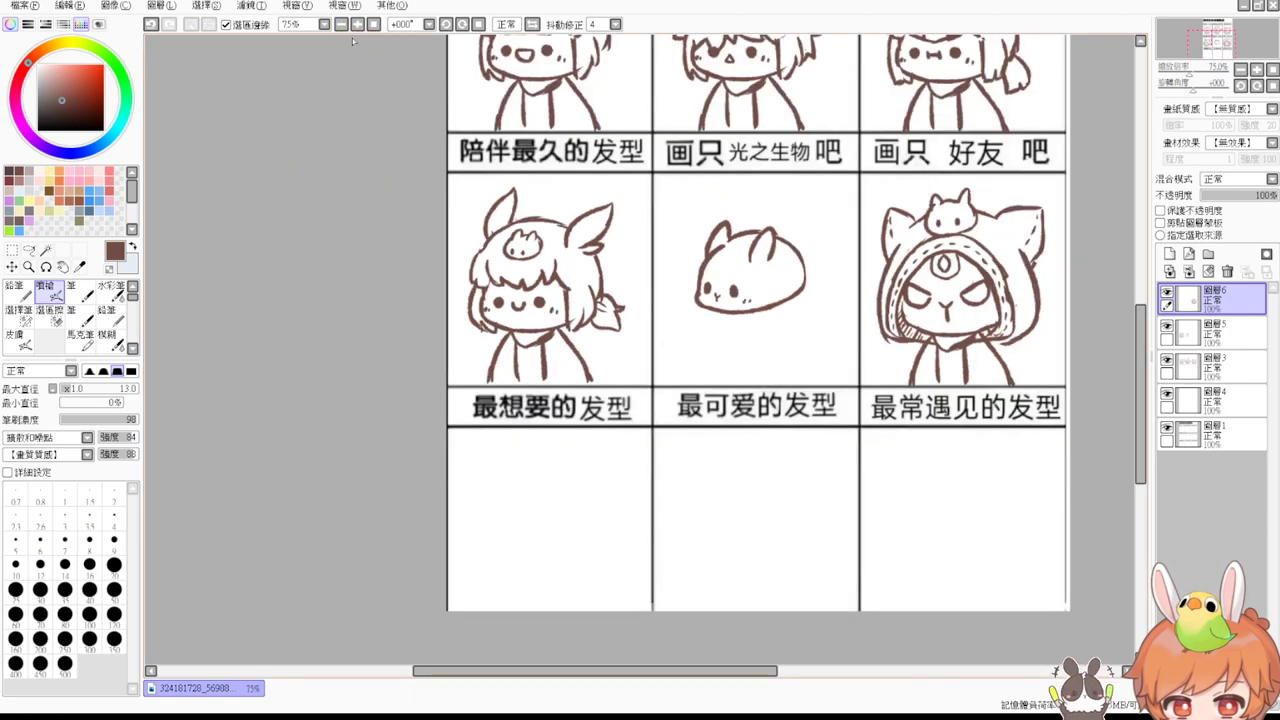
drag(831, 322, 715, 506)
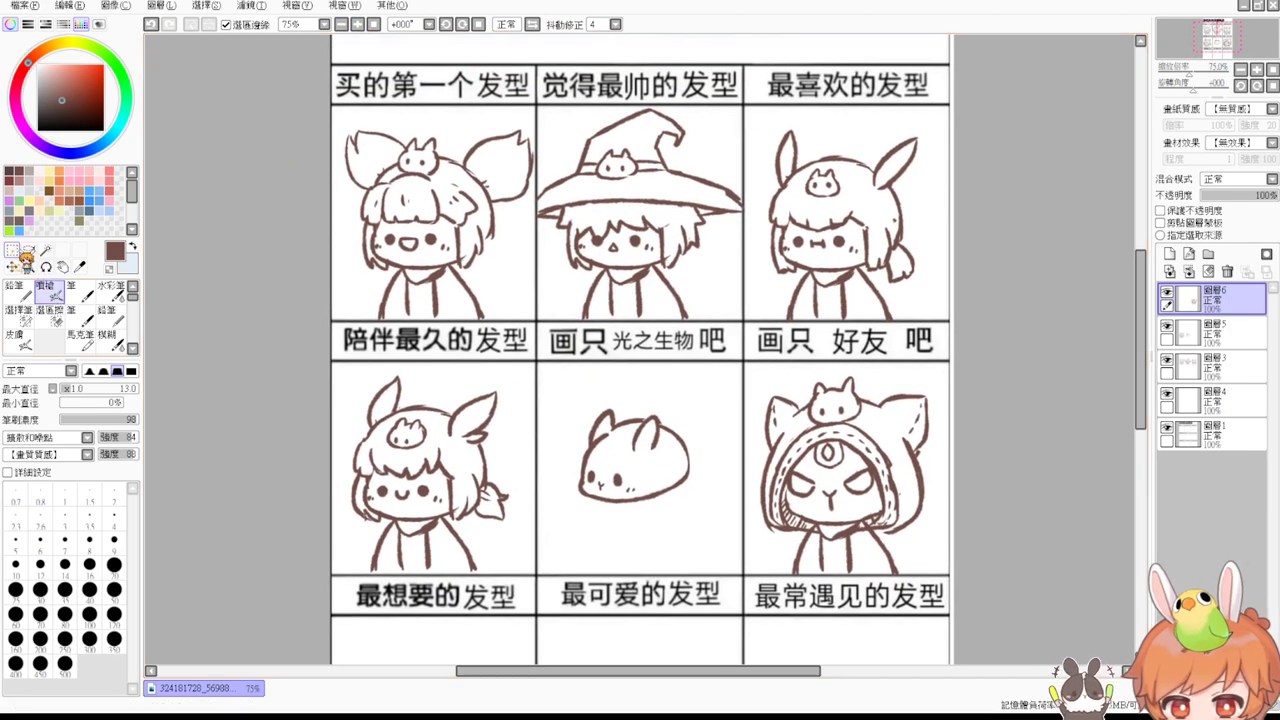
Select the rectangular area around the chibi in the "最喜欢的发型" cell, copy it and paste it as a new layer.
click(12, 249)
drag(766, 124, 929, 322)
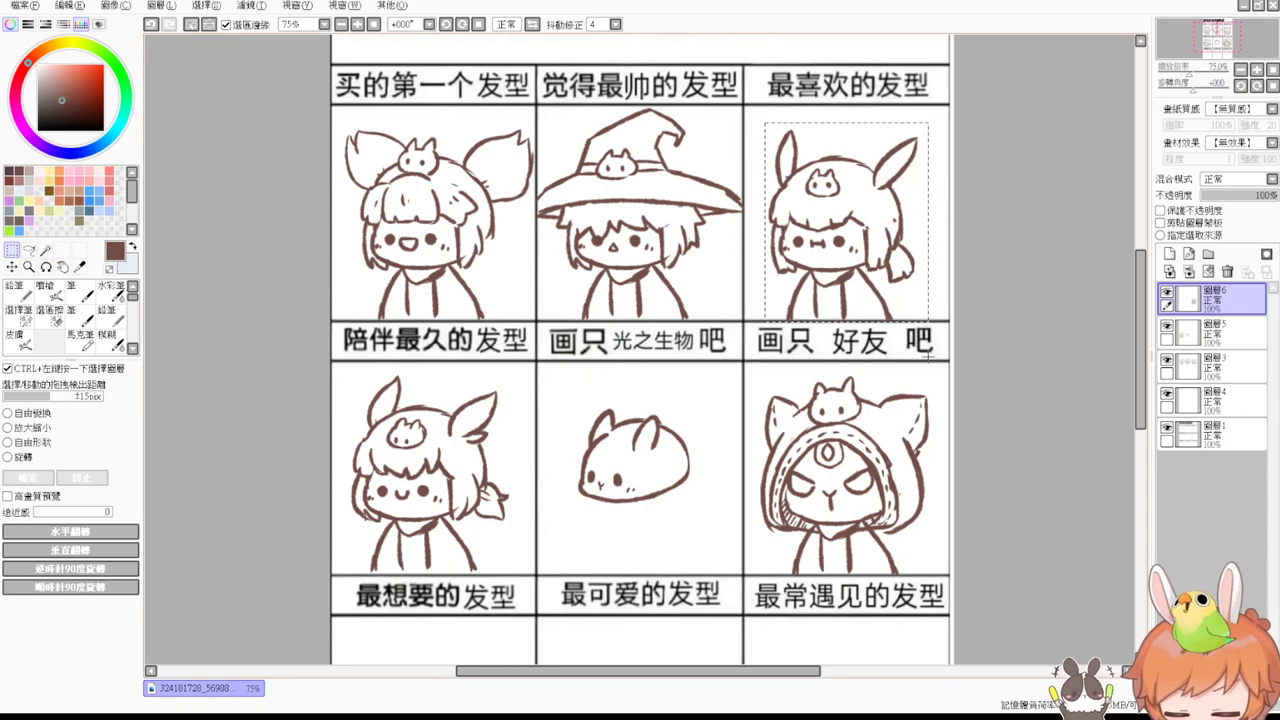
key(ctrl+c)
drag(782, 503, 915, 310)
key(ctrl+v)
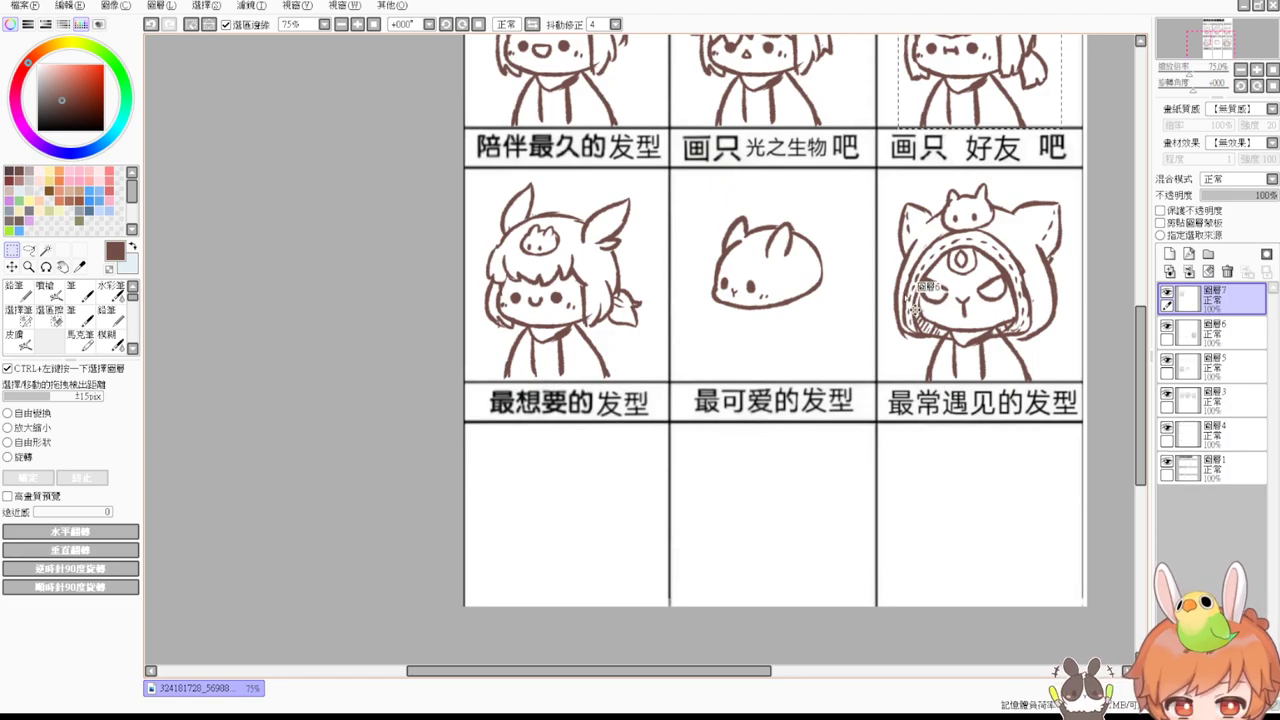
Clear the selection, make 圖層3 with the top-row chibis the active layer, and undo the last change.
key(ctrl+d)
ctrl+click(941, 86)
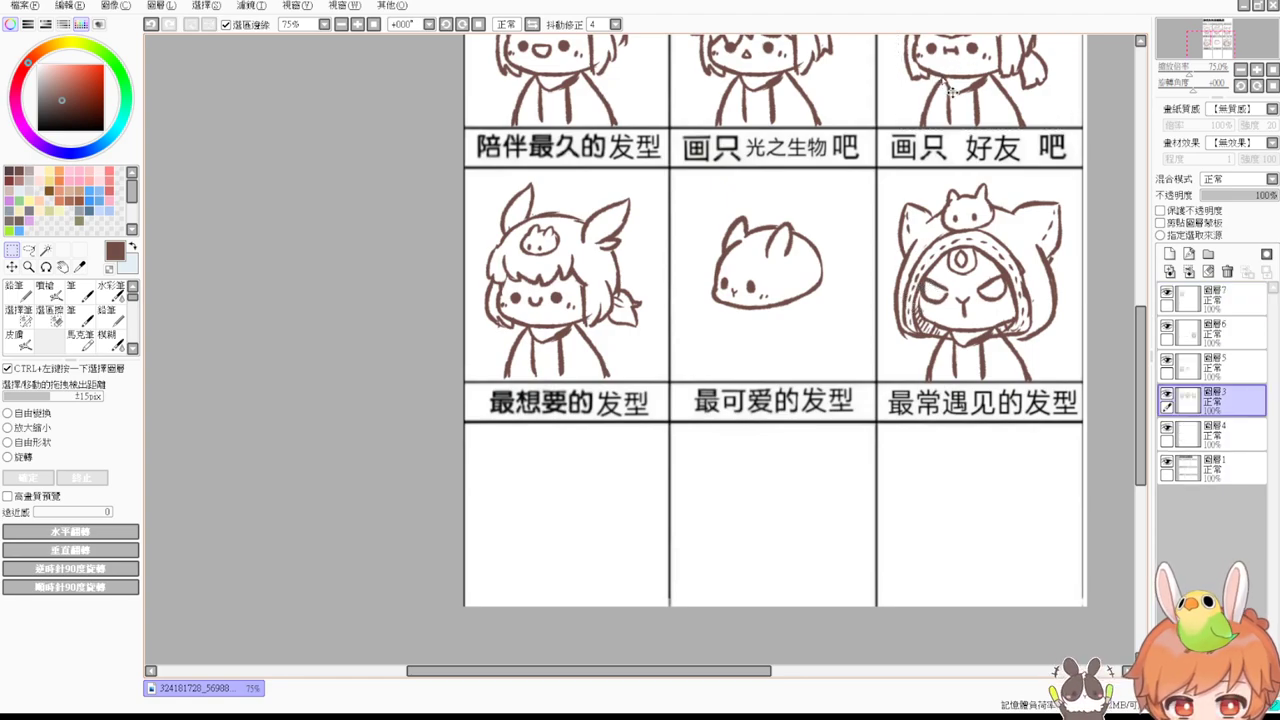
drag(941, 86, 922, 205)
key(ctrl+z)
drag(922, 283, 843, 551)
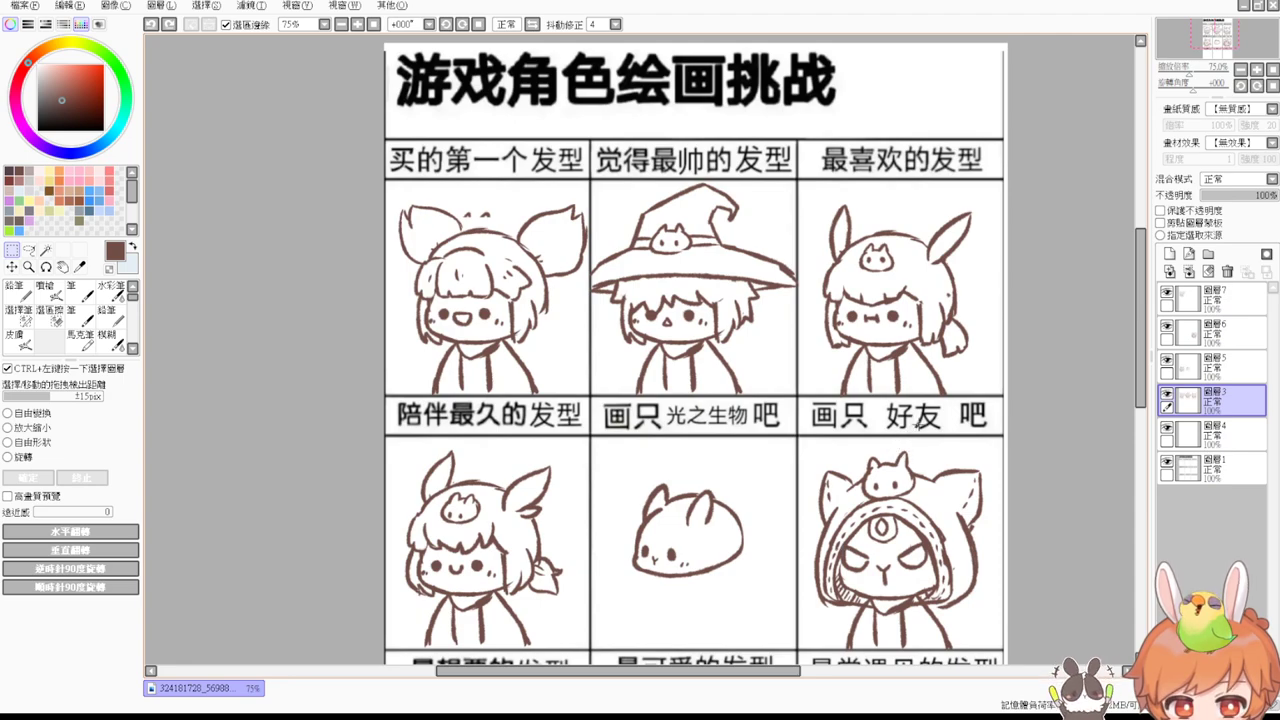
ctrl+click(932, 430)
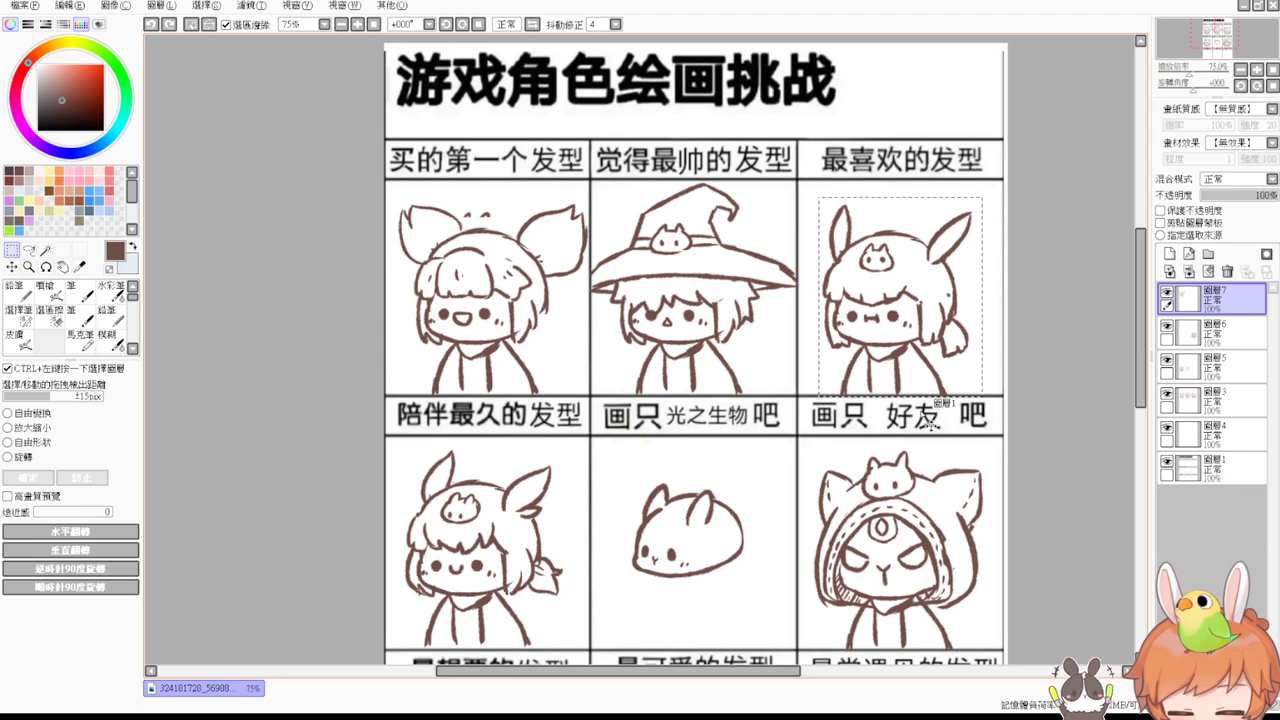
key(ctrl+v)
key(ctrl+d)
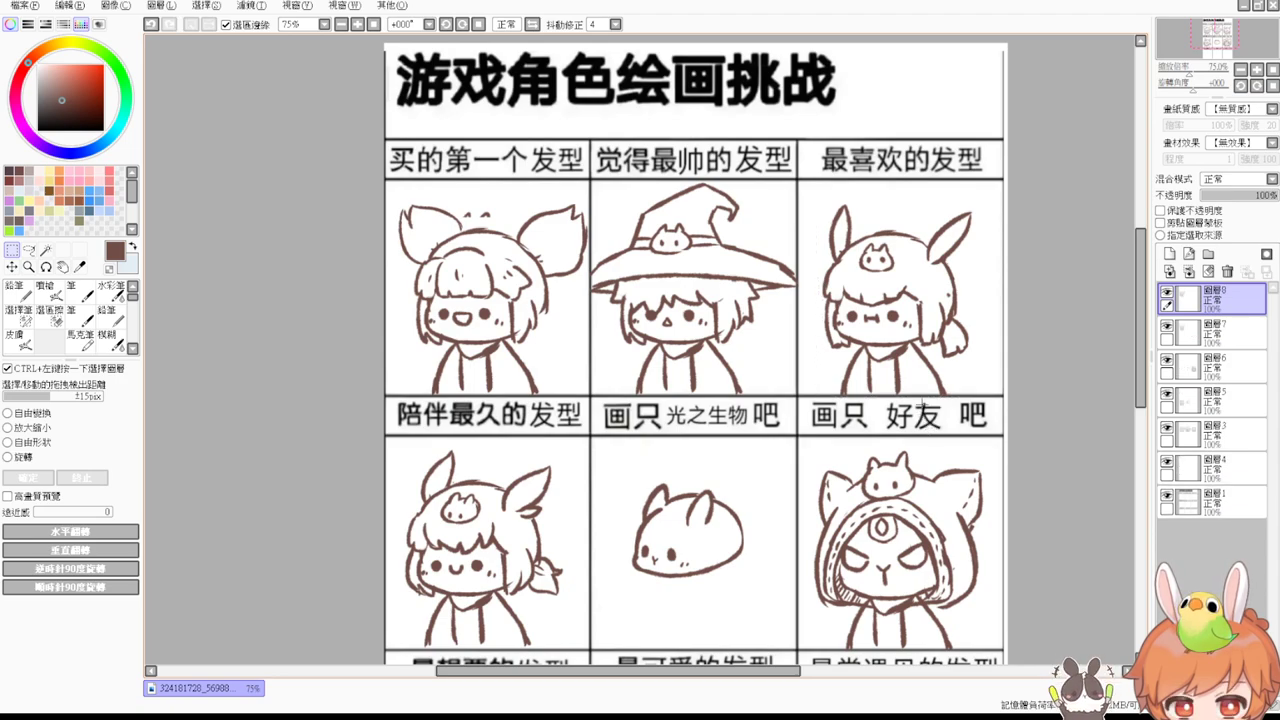
ctrl+click(944, 253)
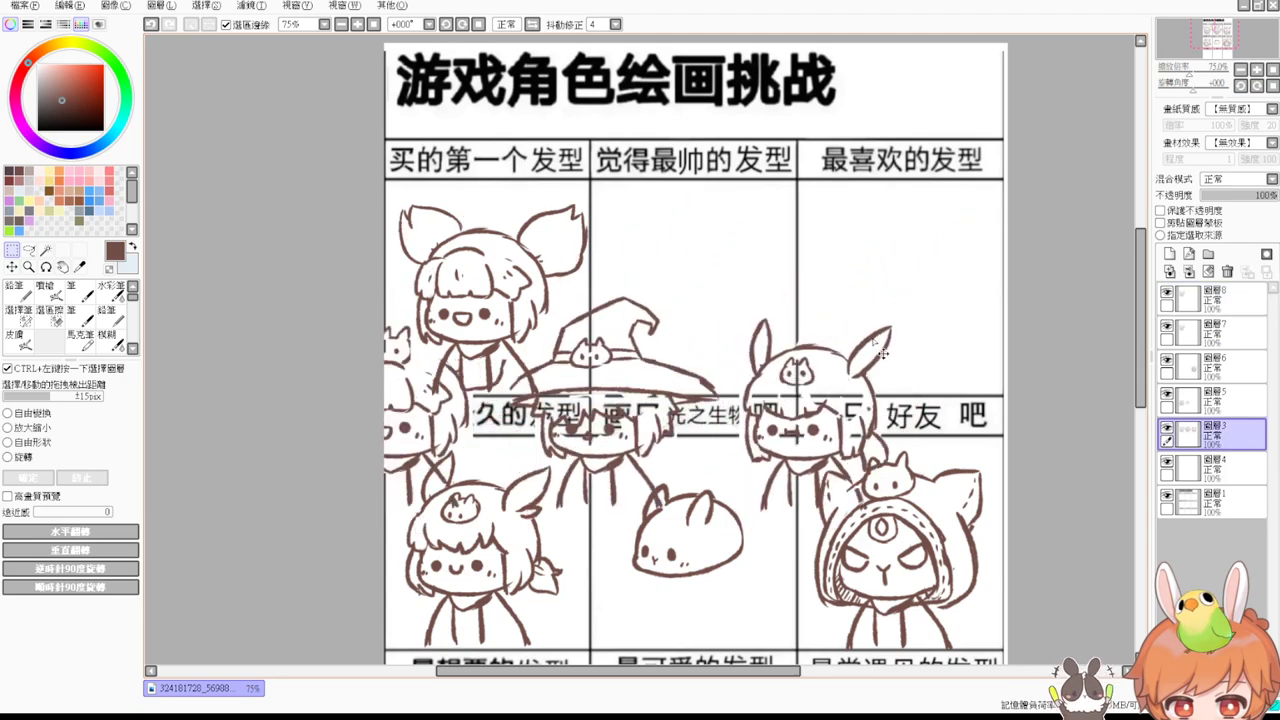
click(1215, 298)
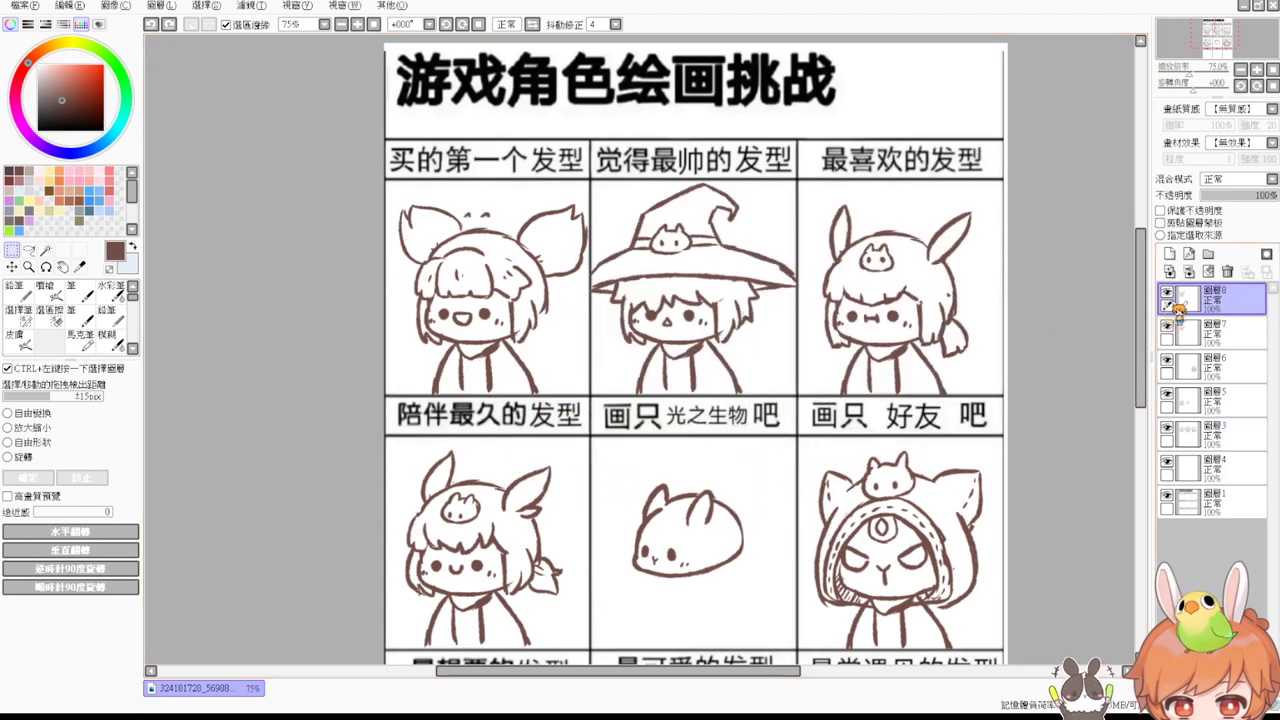
ctrl+click(889, 249)
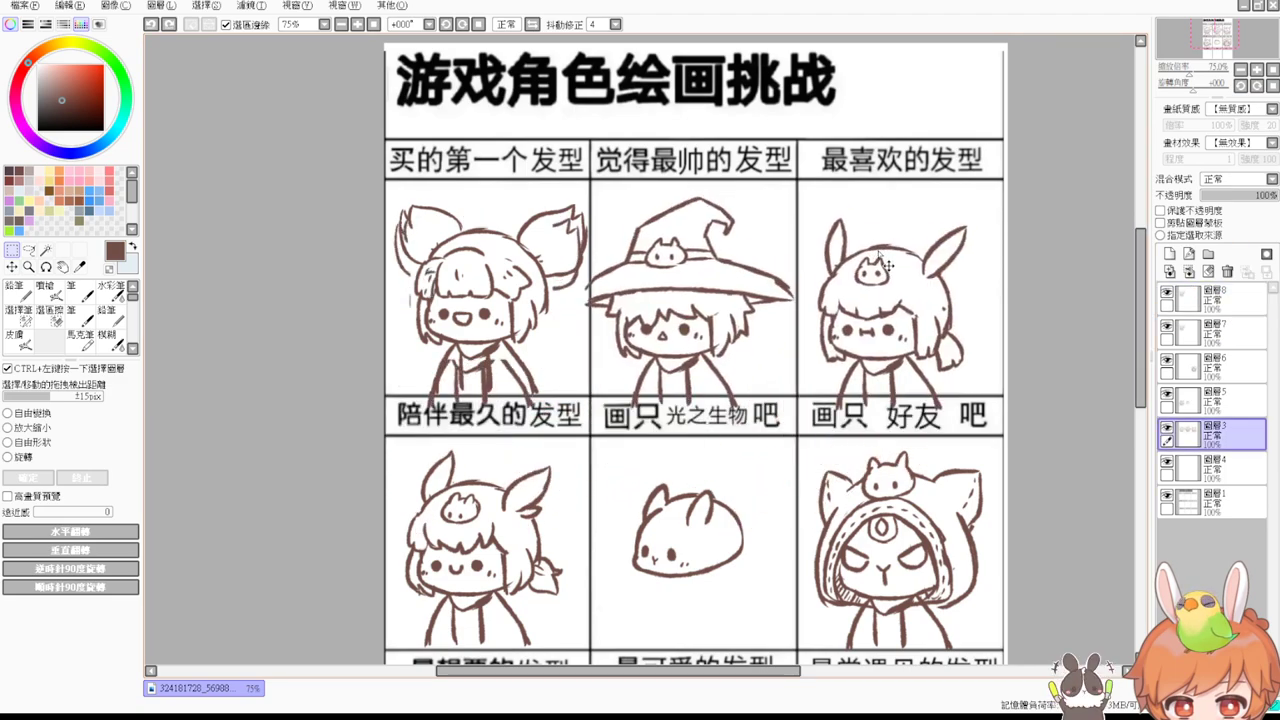
ctrl+click(929, 285)
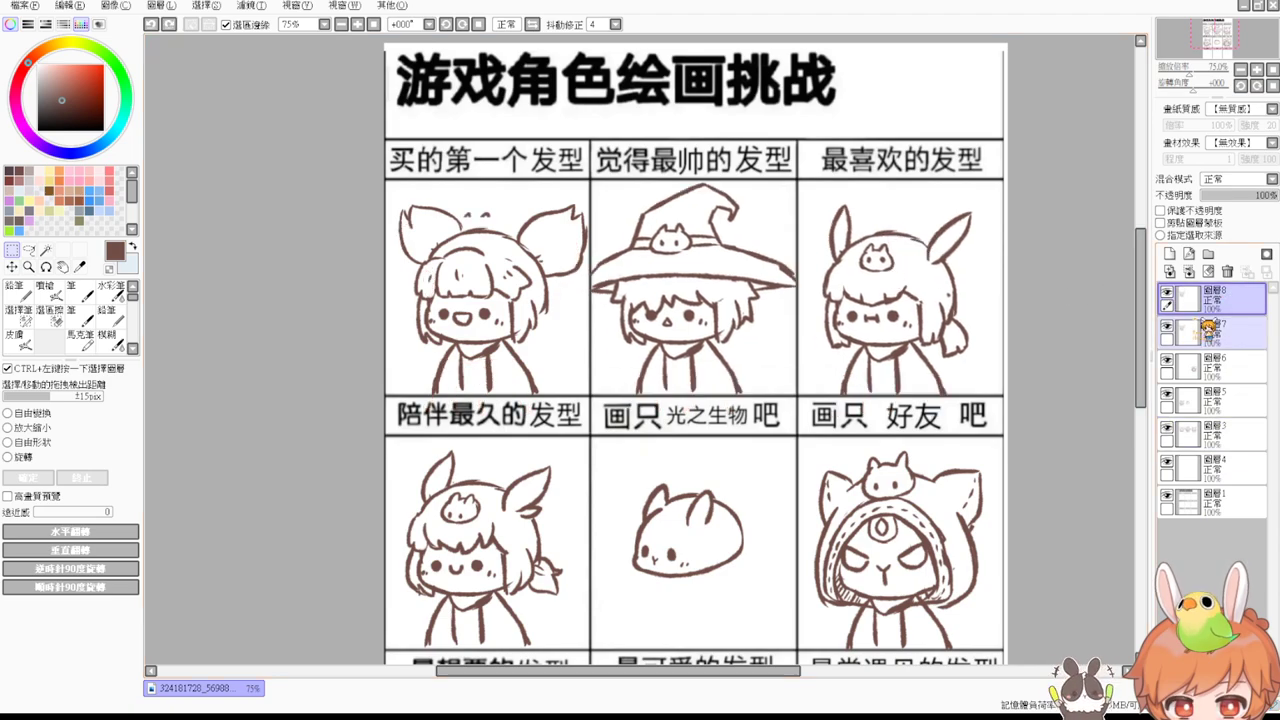
key(ctrl+t)
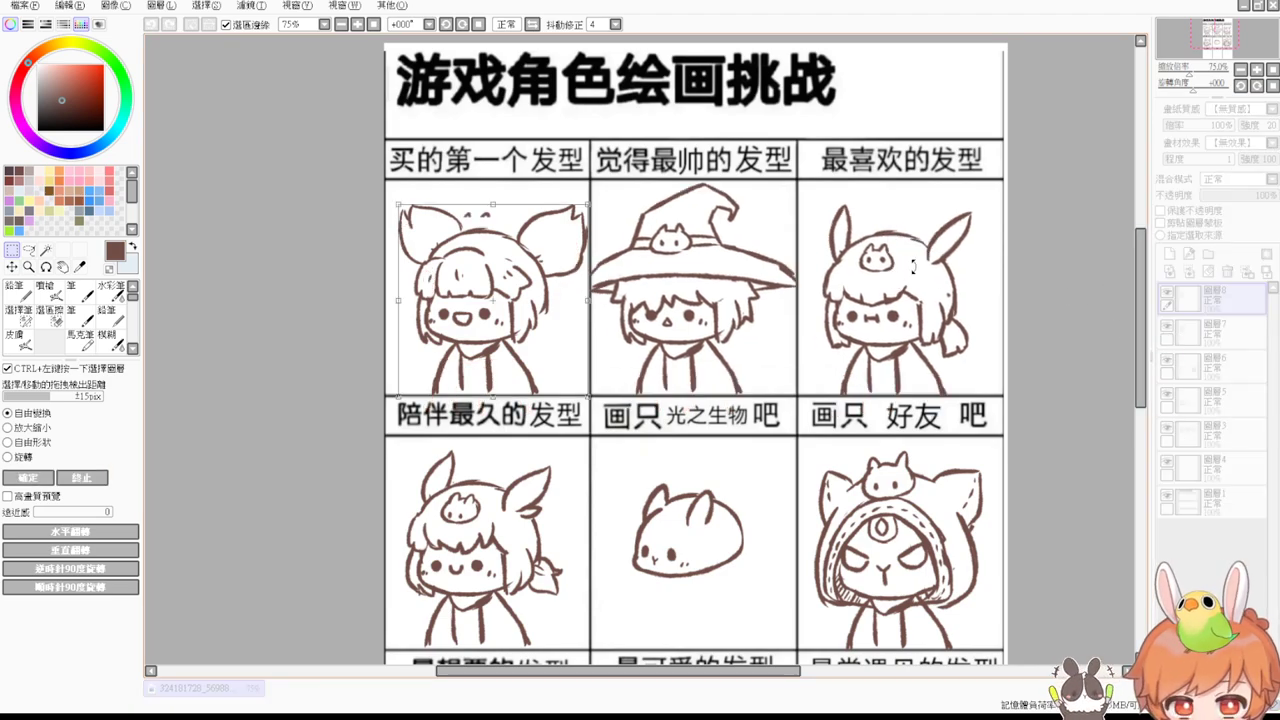
key(Return)
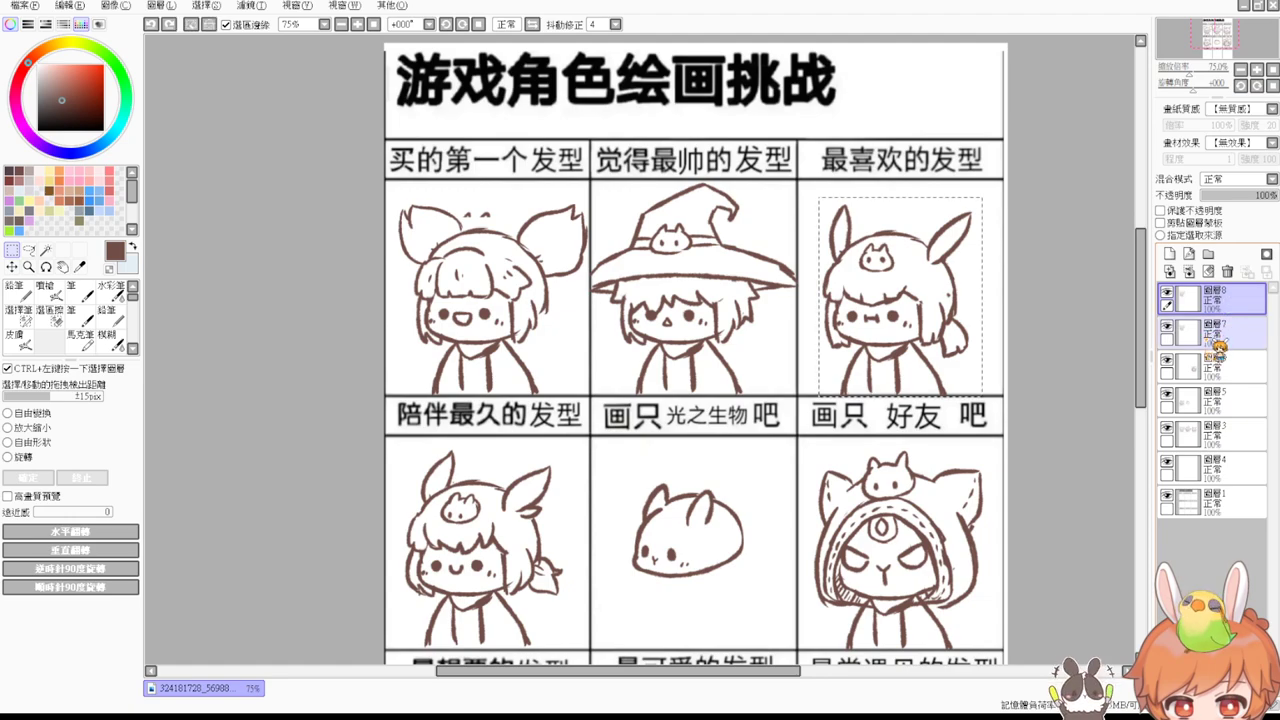
ctrl+click(1236, 400)
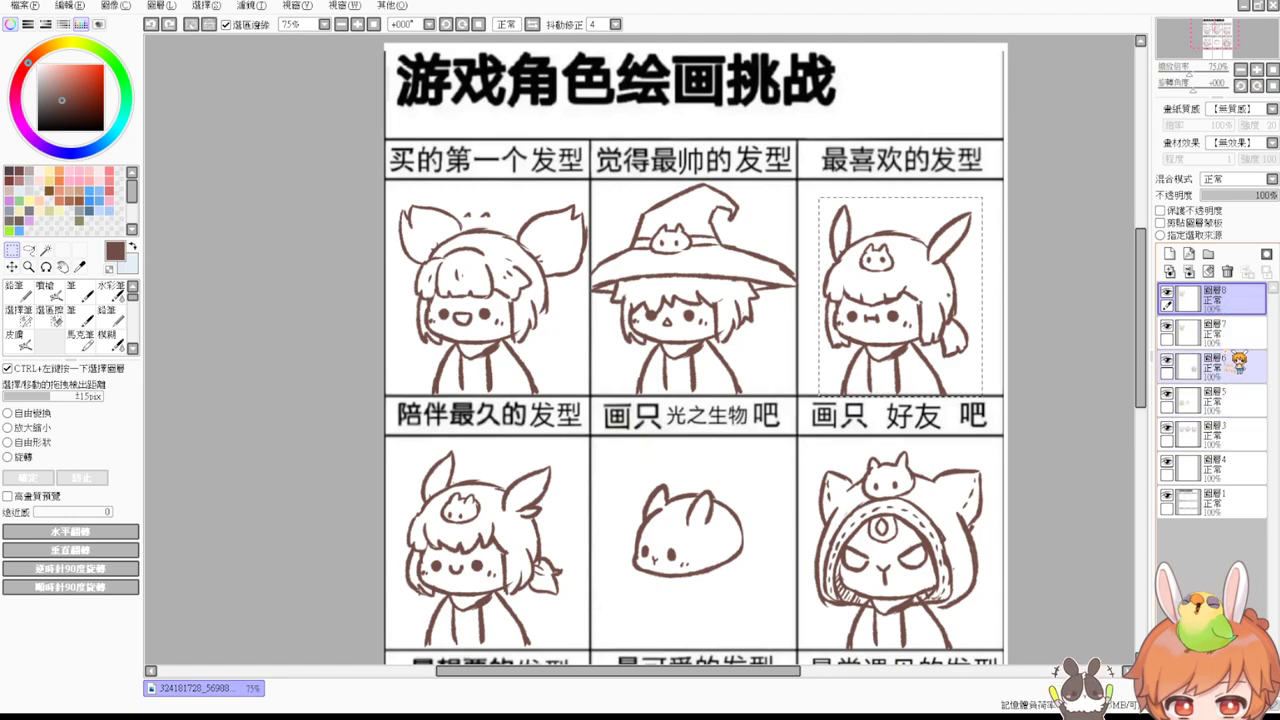
click(1236, 436)
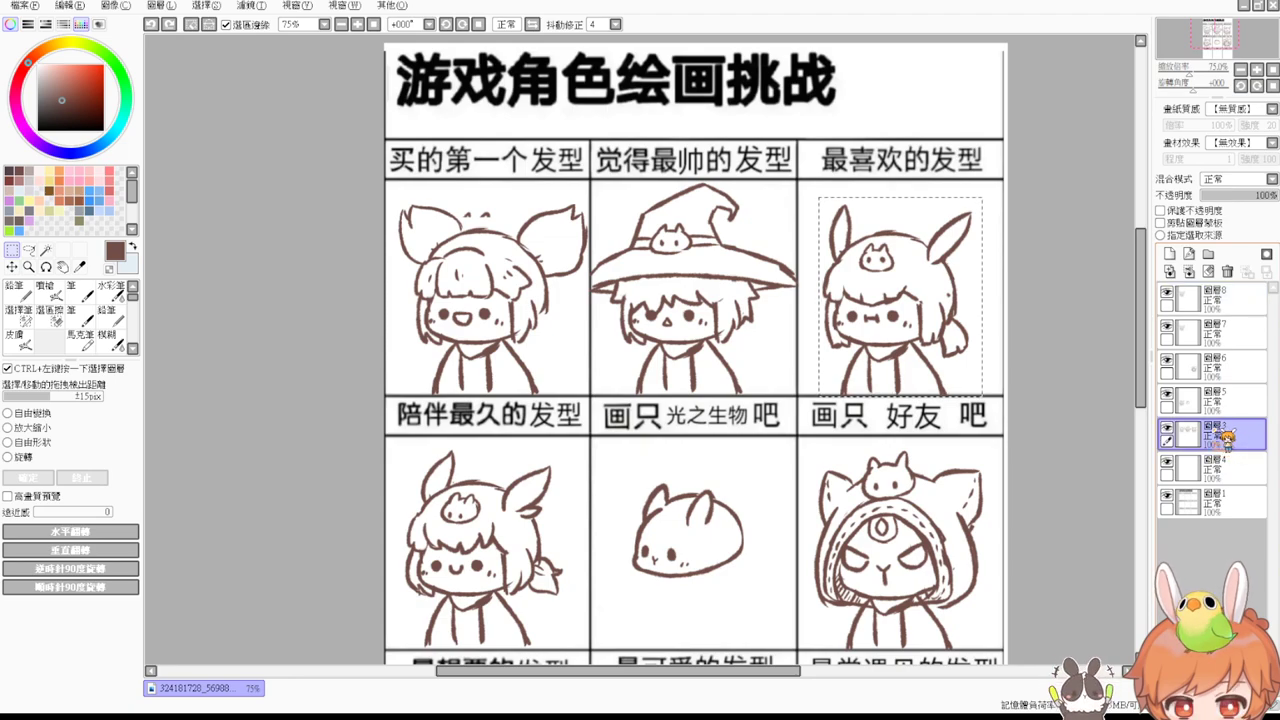
key(ctrl+z)
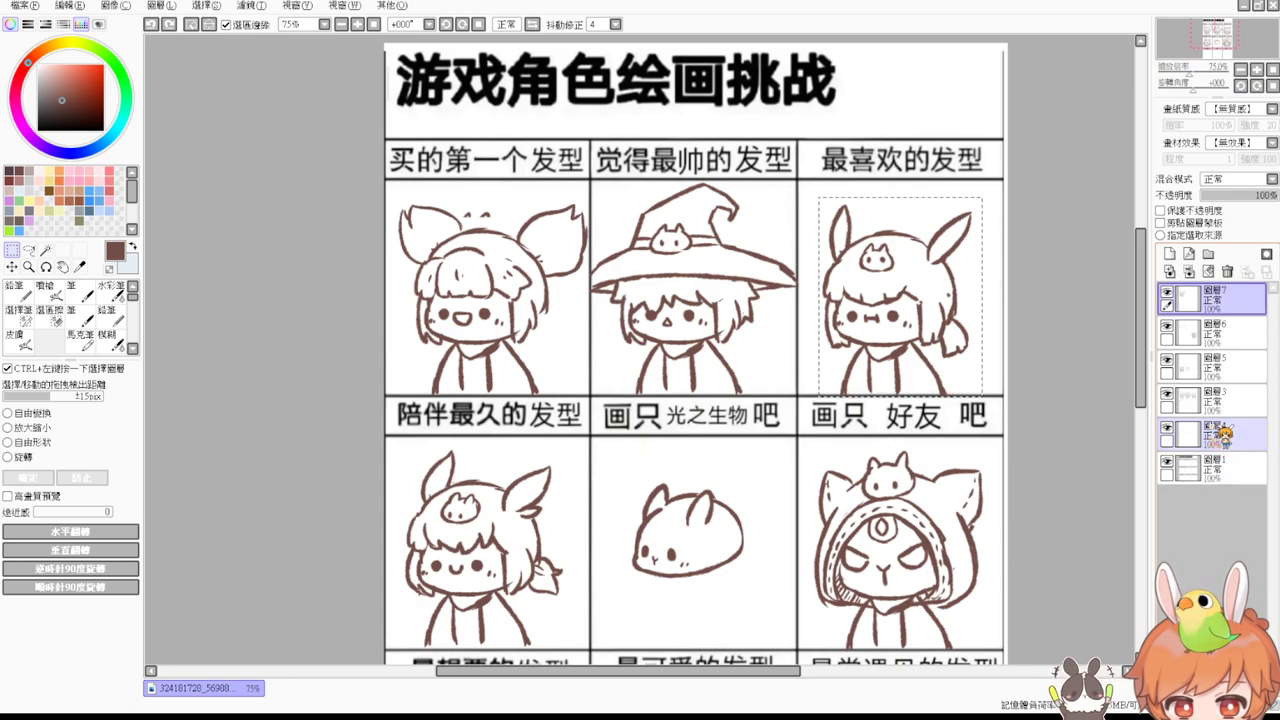
key(ctrl+z)
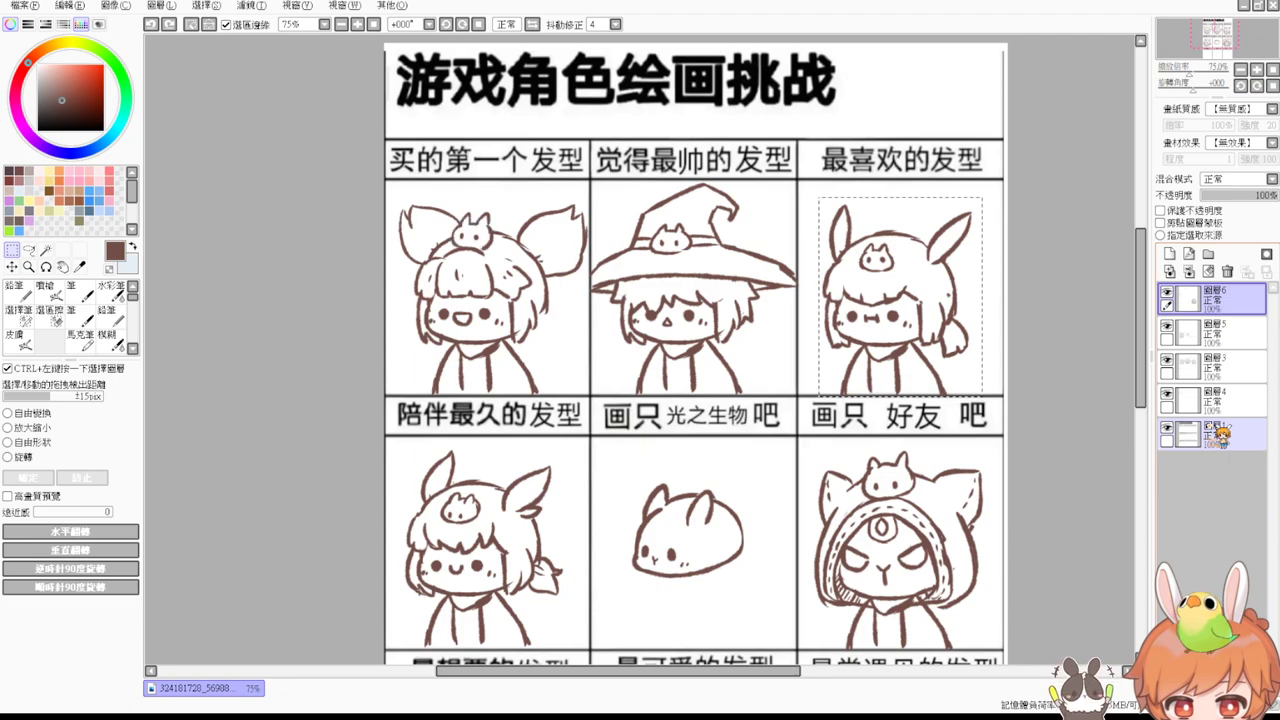
Copy the selected chibi from 圖層3 onto a new layer and place it in the "最想要的发型" cell of the bottom row.
click(1222, 370)
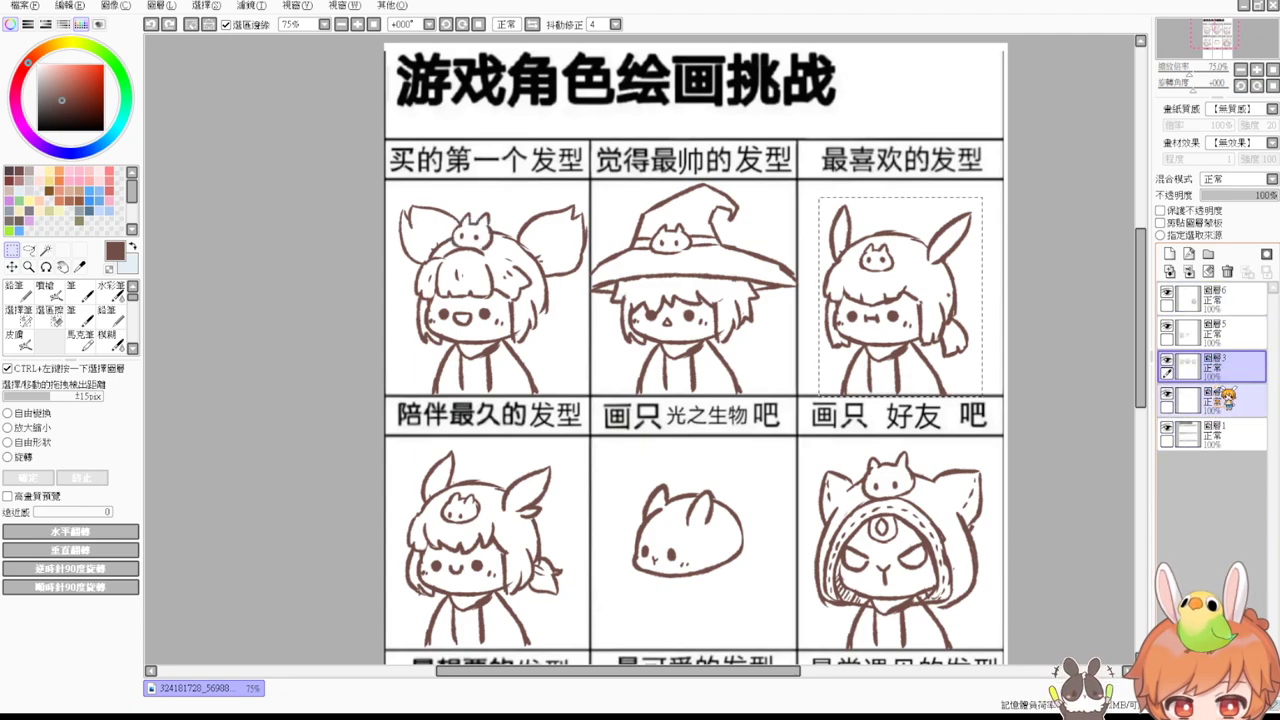
key(ctrl+v)
key(ctrl+d)
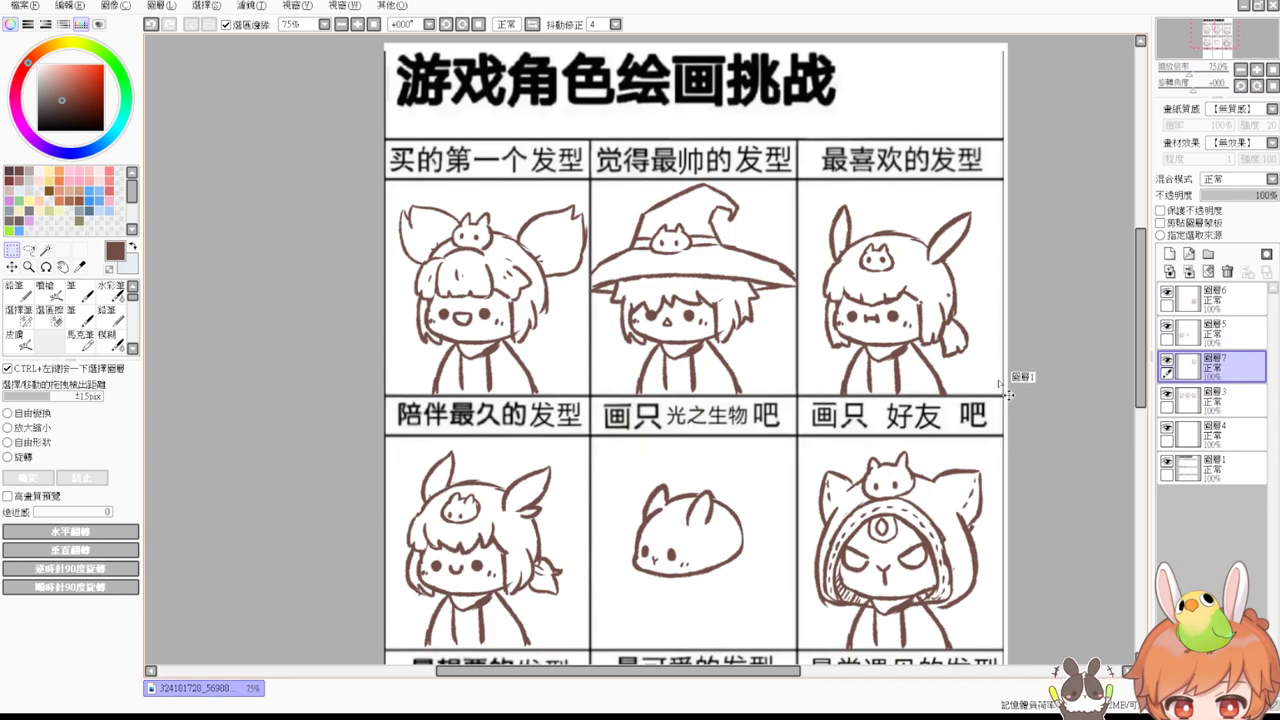
drag(955, 240, 673, 457)
drag(724, 508, 735, 402)
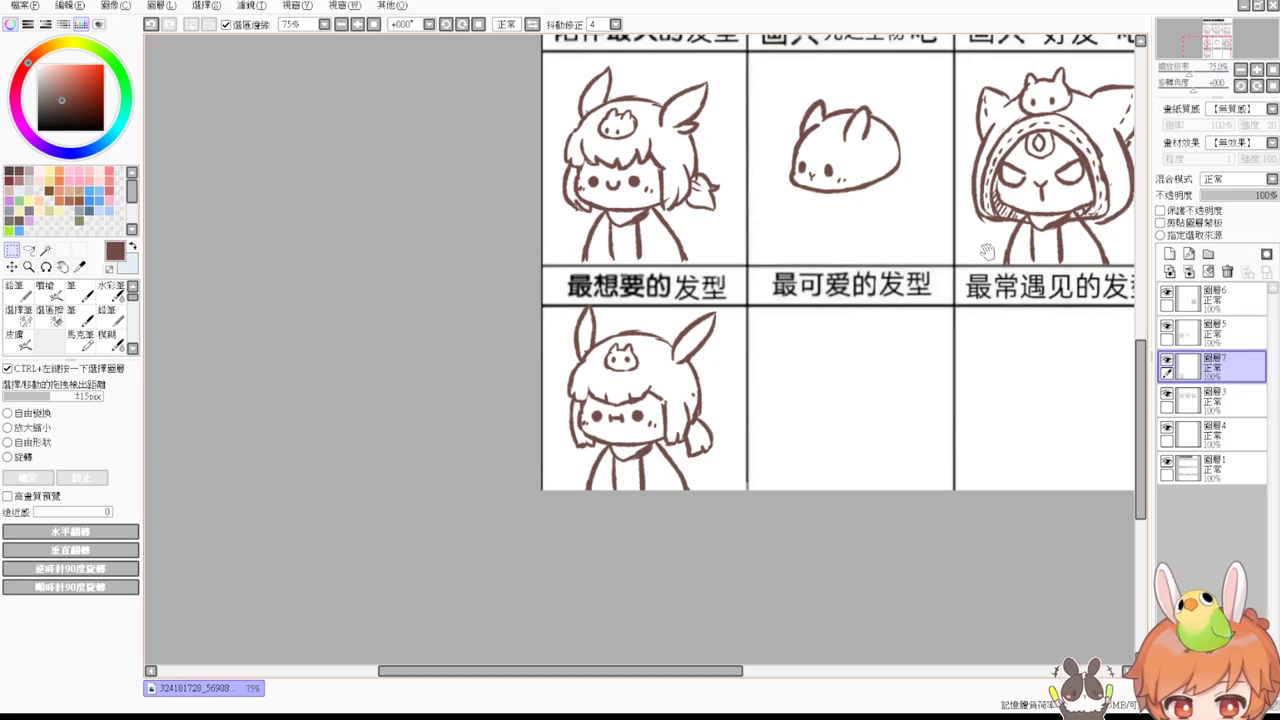
drag(986, 250, 784, 248)
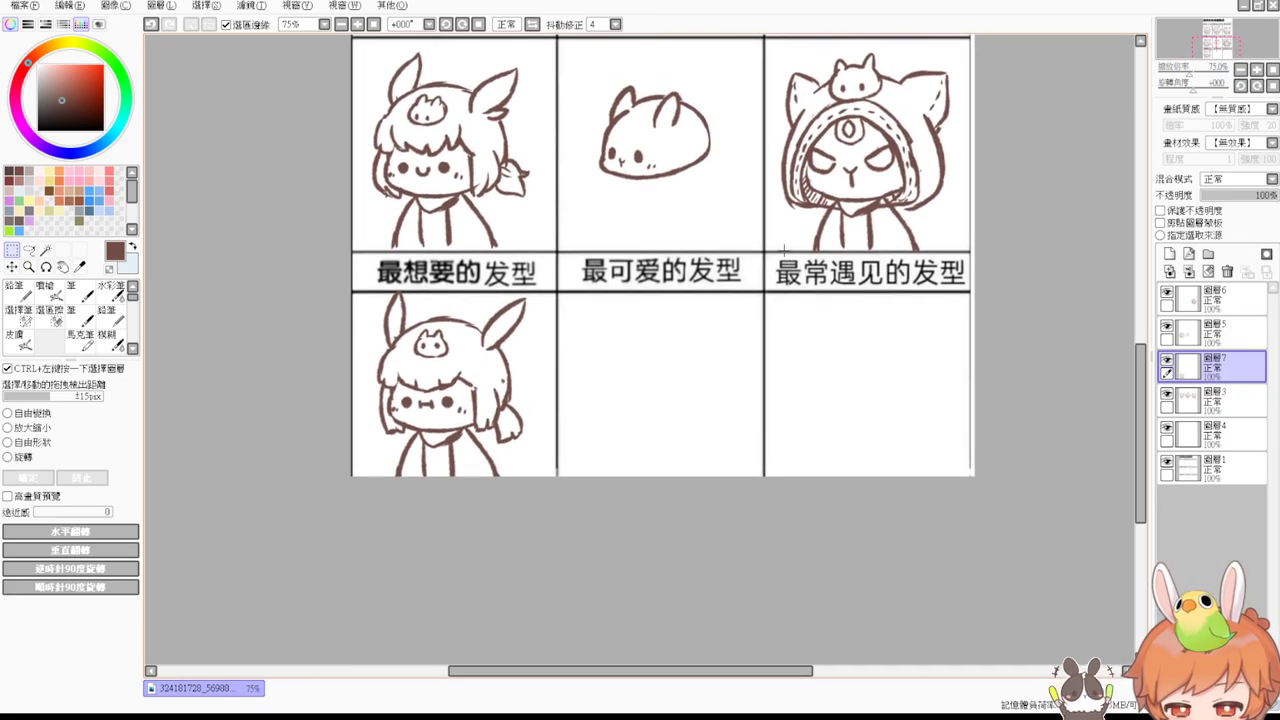
Select the area around the chibi in the "买的第一个发型" cell, copy it from 圖層3 and paste it as a new layer.
drag(631, 63, 750, 404)
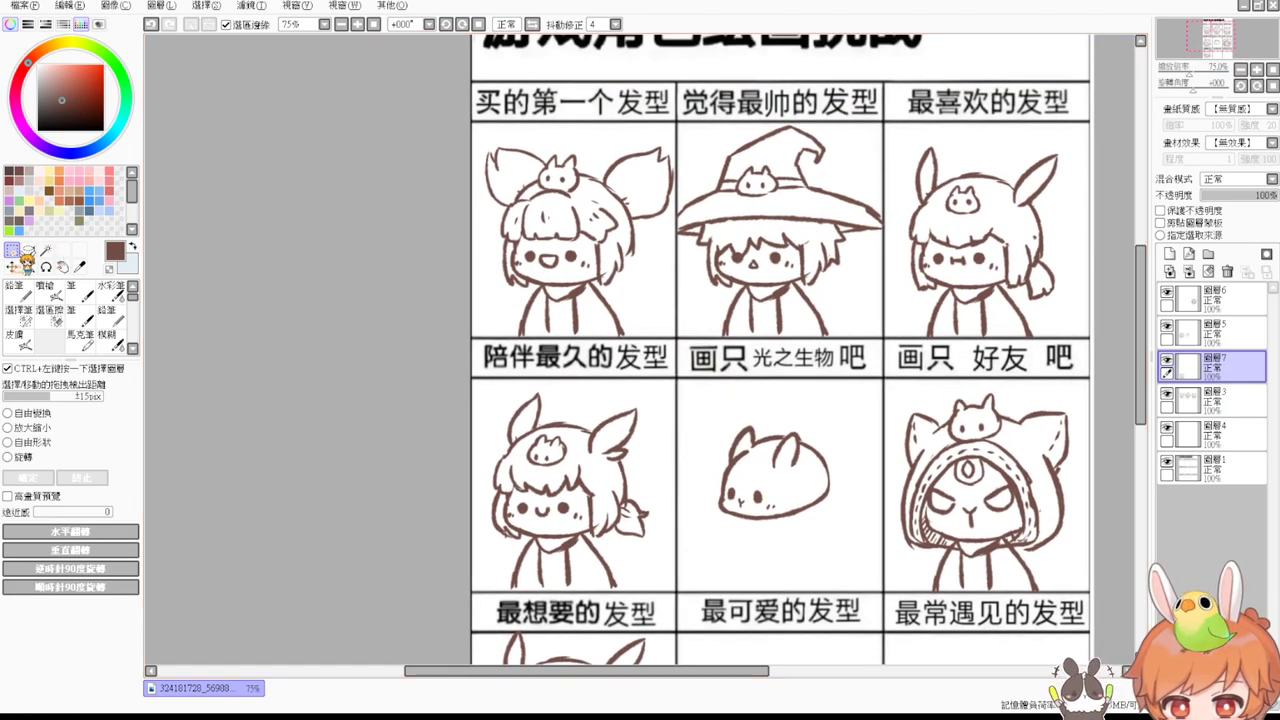
drag(481, 140, 672, 336)
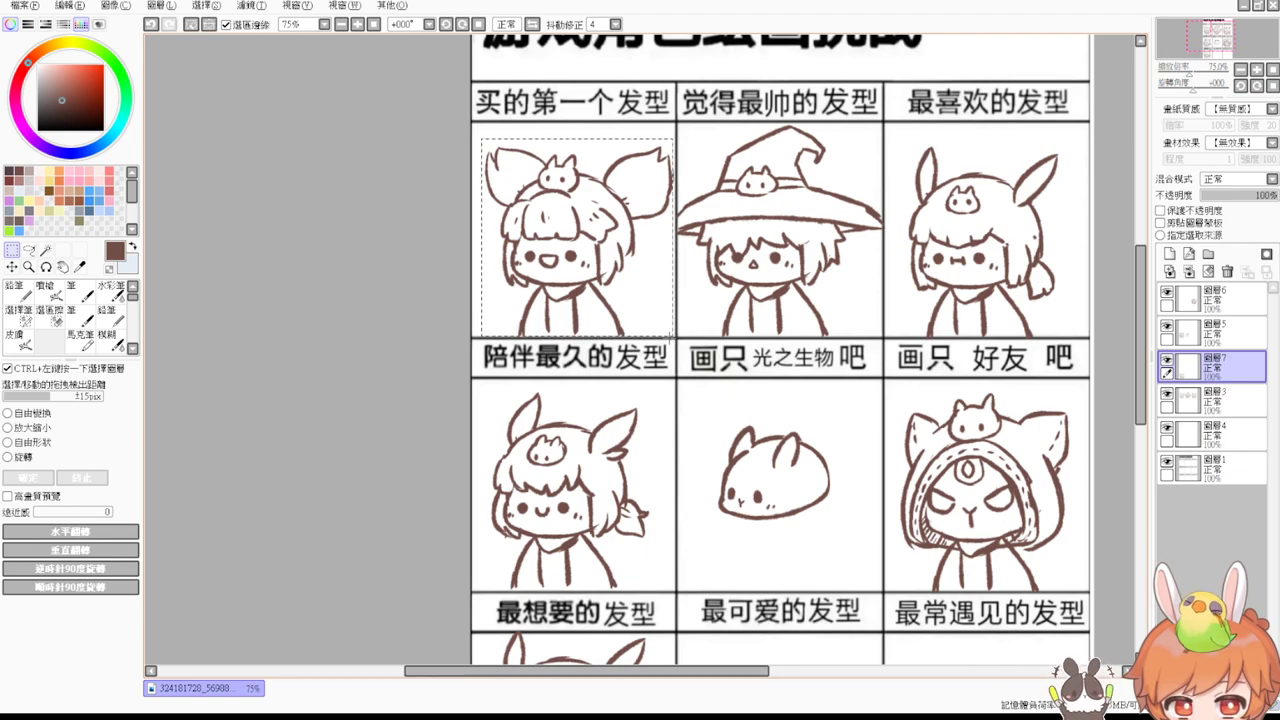
click(1240, 408)
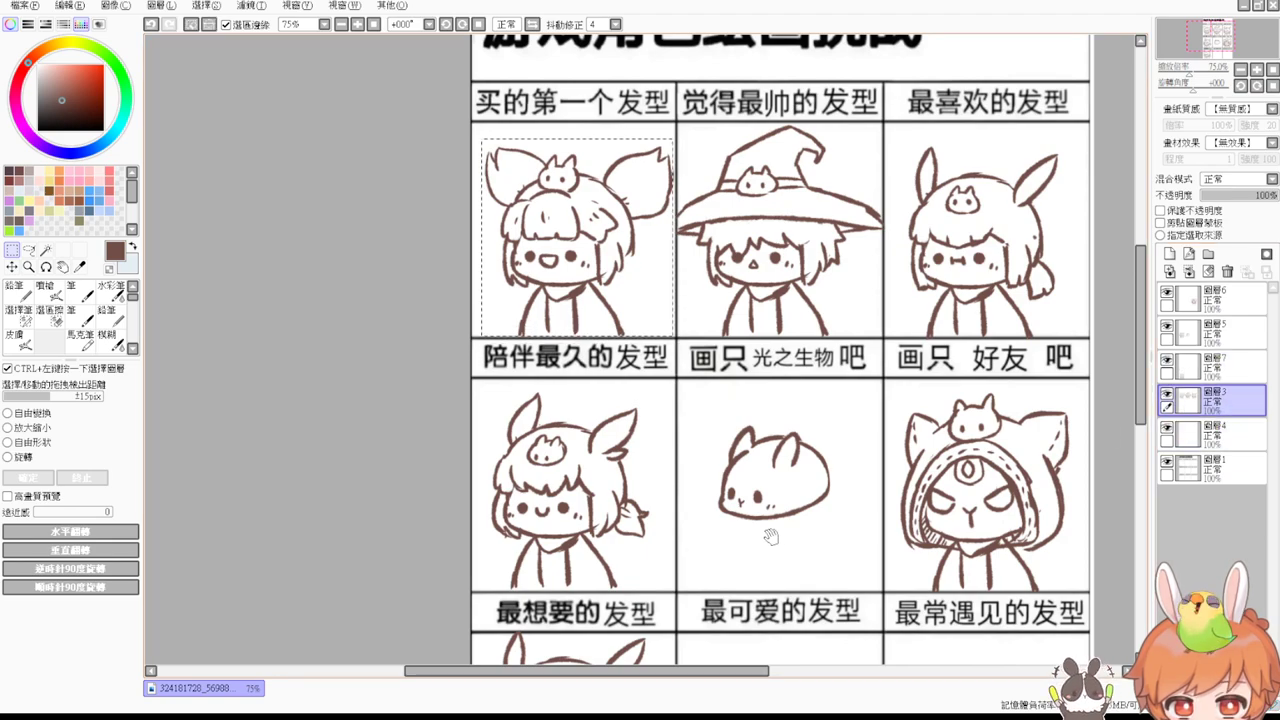
drag(772, 554, 783, 425)
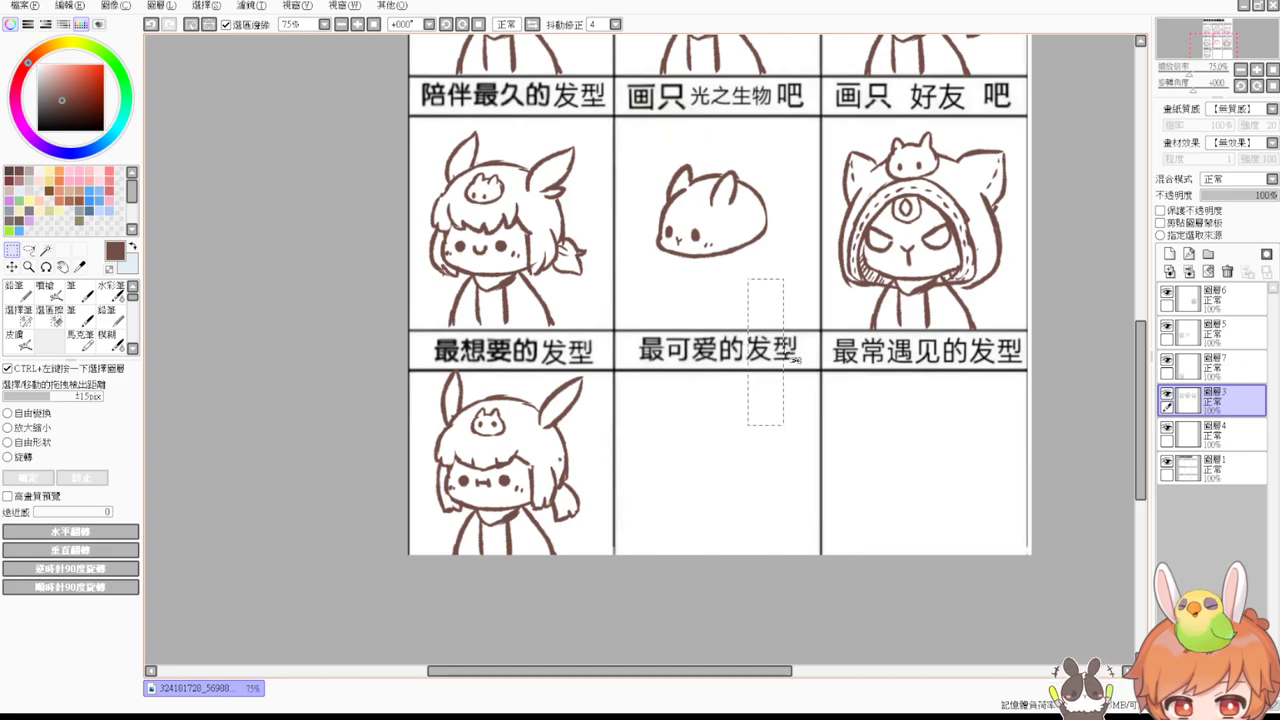
key(ctrl+c)
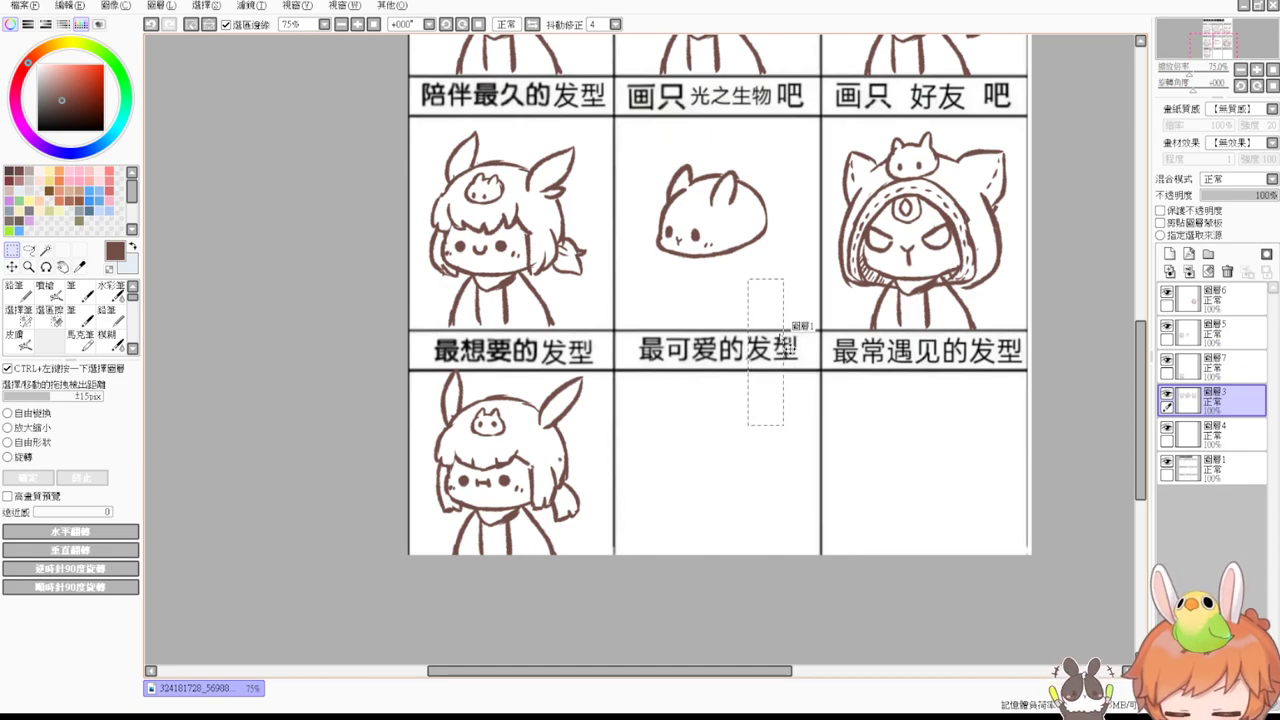
key(ctrl+v)
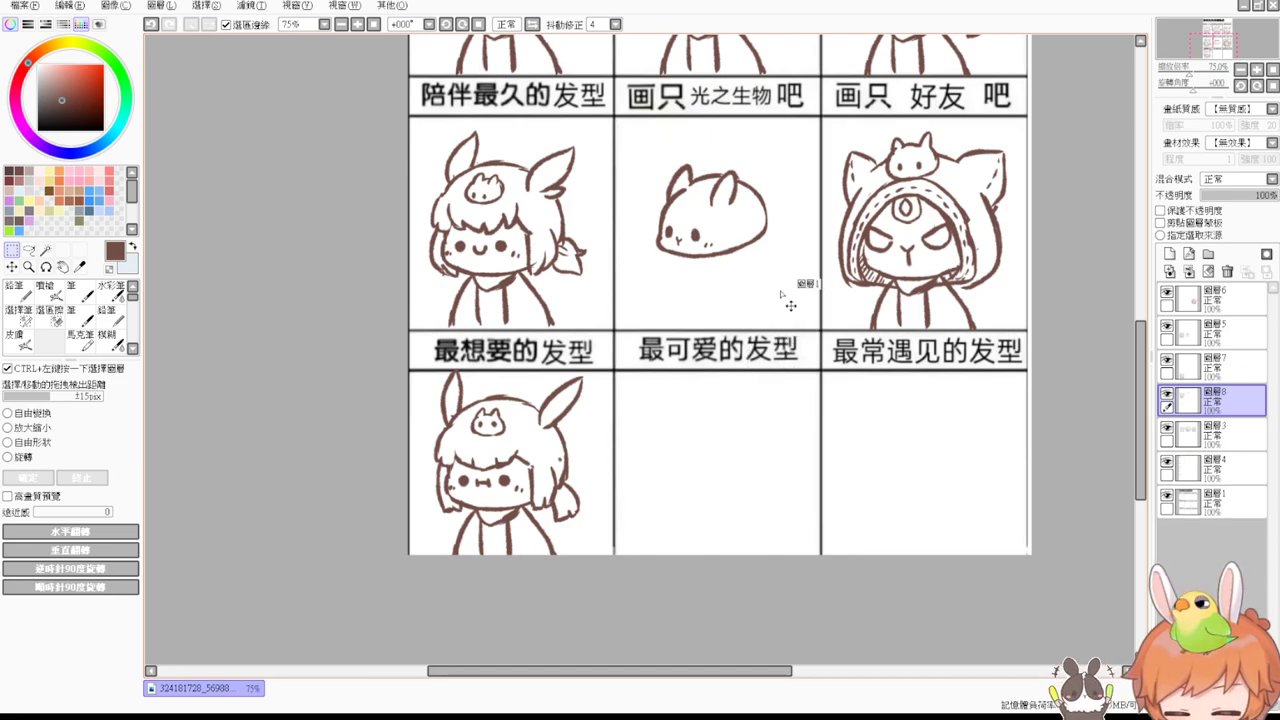
Move the pasted chibi into the "最可爱的发型" cell of the bottom row.
key(ctrl+t)
drag(519, 70, 734, 542)
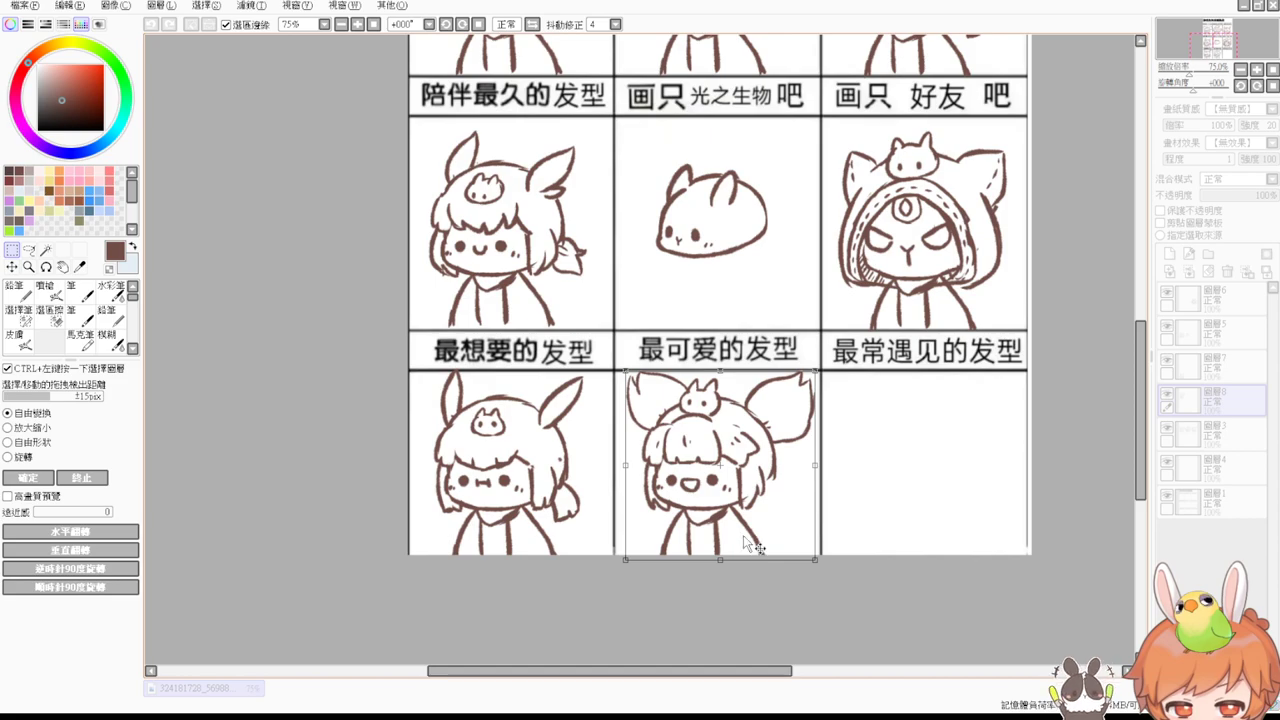
key(Return)
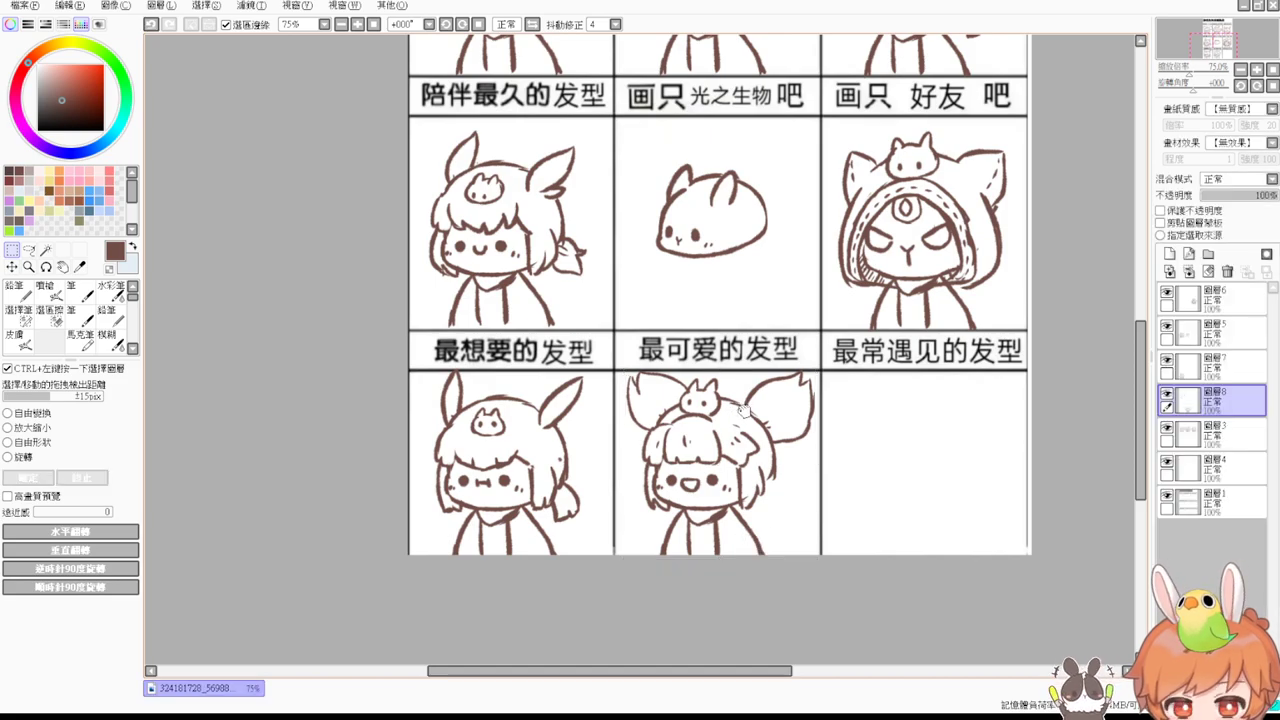
Erase the two fluffy pigtails on both sides of the head of the chibi in the "最可爱的发型" cell.
drag(743, 411, 752, 491)
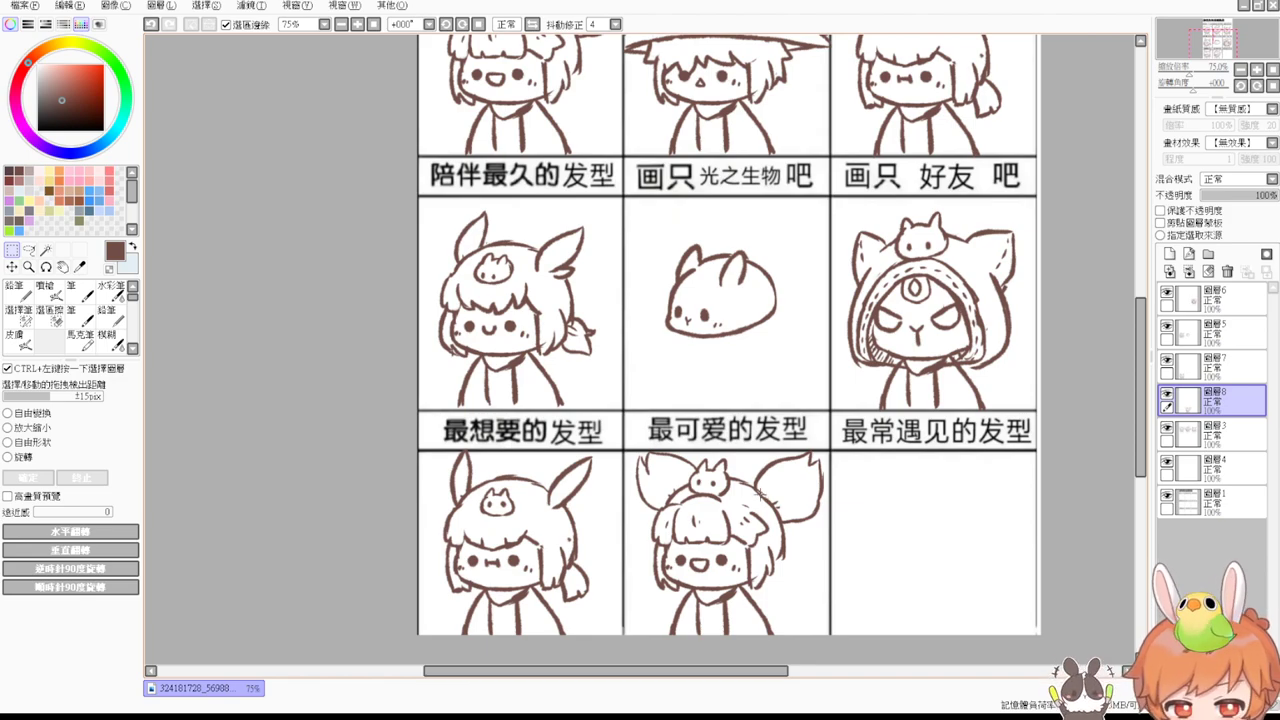
scroll(766, 508, up, 2)
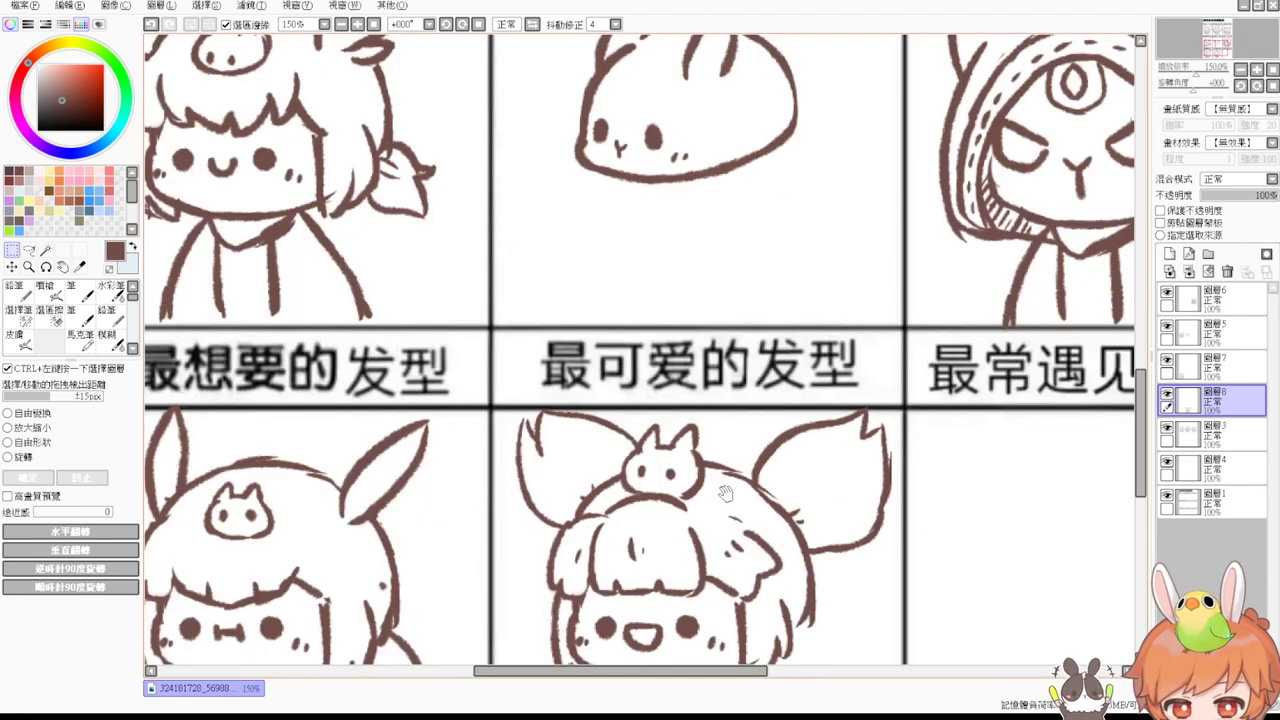
drag(726, 493, 765, 411)
click(51, 299)
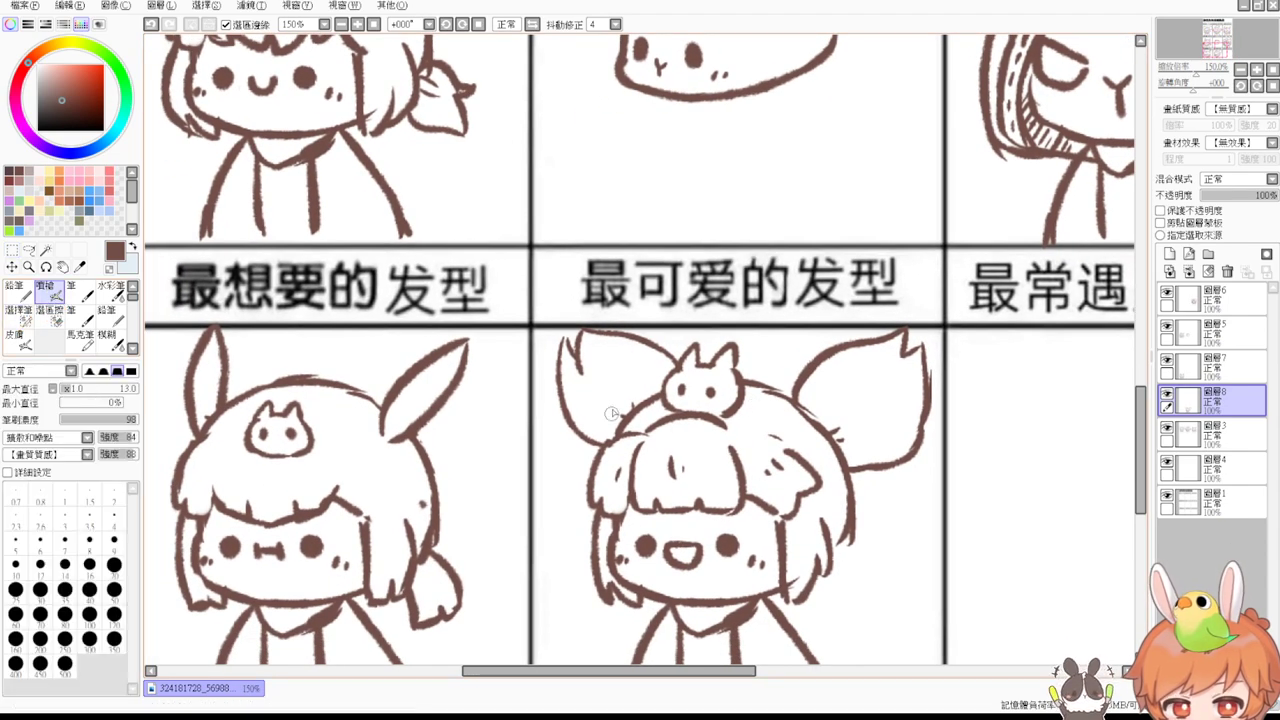
key(e)
mouse_move(612, 412)
mouse_down()
mouse_move(569, 342)
mouse_move(592, 327)
mouse_move(650, 335)
mouse_up()
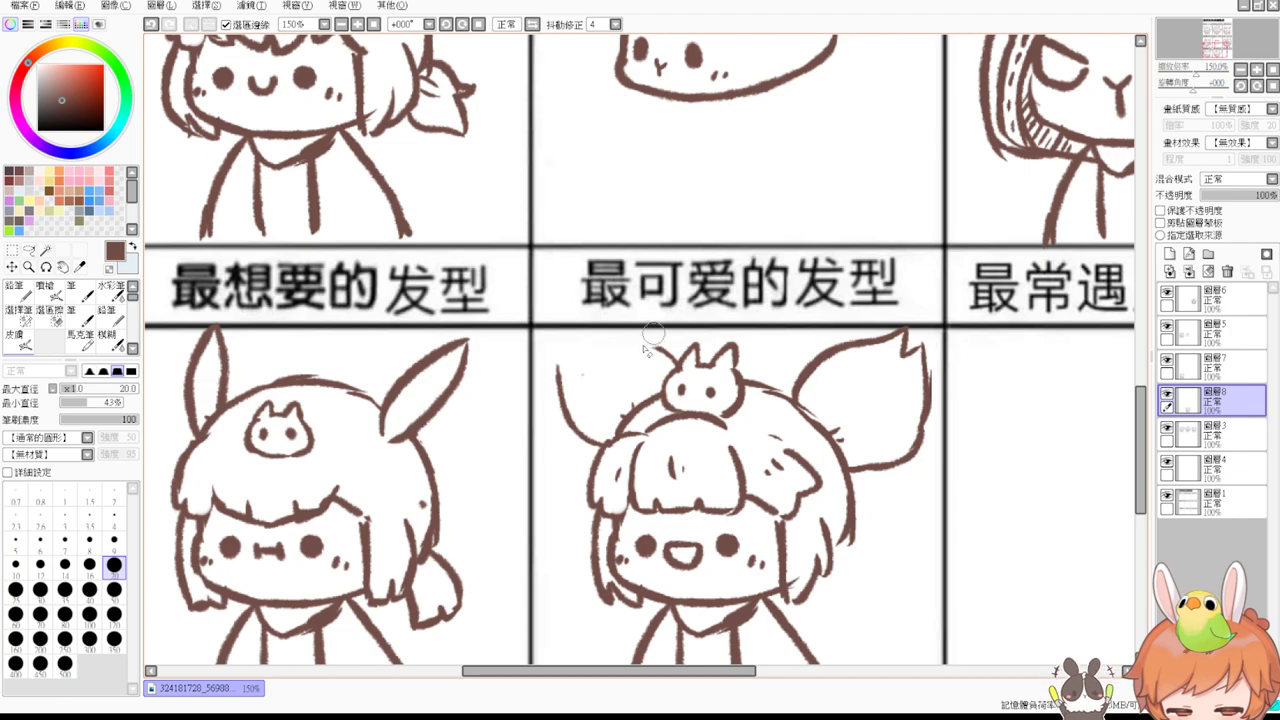
mouse_move(566, 368)
mouse_down()
mouse_move(551, 390)
mouse_move(577, 443)
mouse_move(586, 437)
mouse_up()
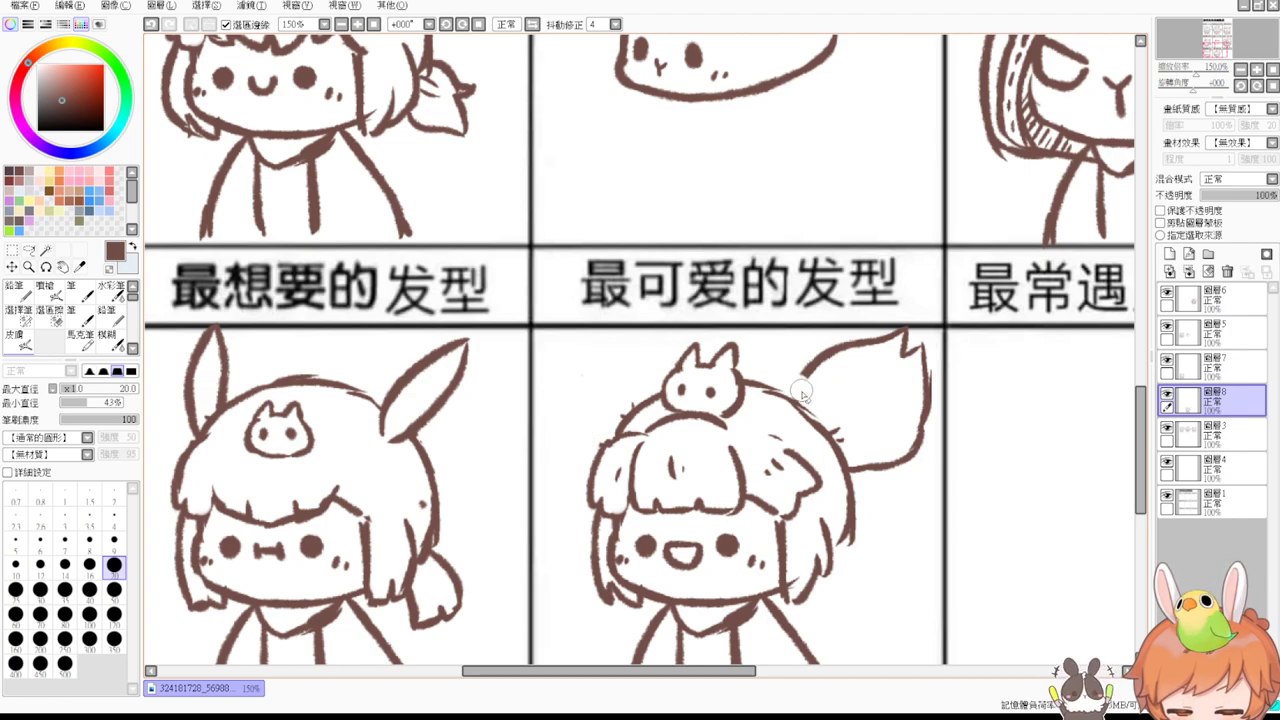
mouse_move(802, 394)
mouse_down()
mouse_move(815, 361)
mouse_move(849, 344)
mouse_move(909, 329)
mouse_move(921, 344)
mouse_move(909, 461)
mouse_move(891, 444)
mouse_move(865, 475)
mouse_move(872, 383)
mouse_up()
key(b)
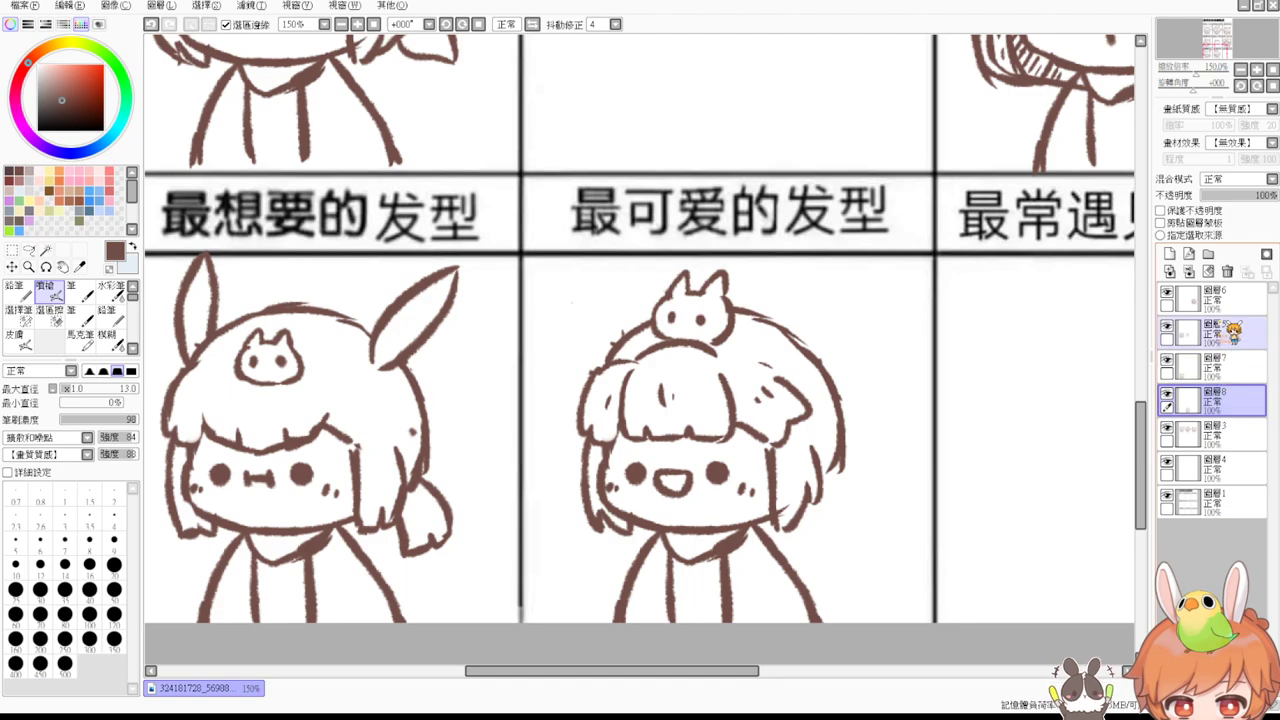
Merge 圖層6, 圖層5, 圖層7 and 圖層8 down into 圖層3.
click(1212, 294)
click(1192, 273)
click(1192, 273)
click(1192, 273)
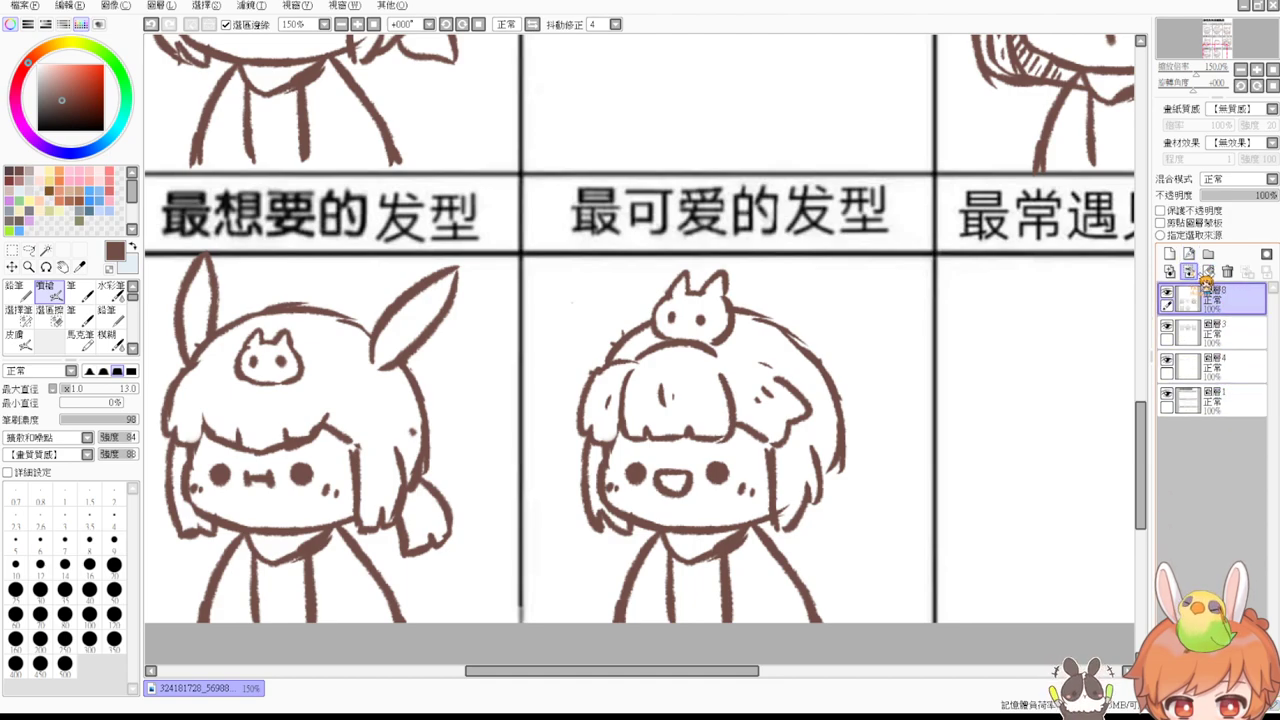
click(1189, 271)
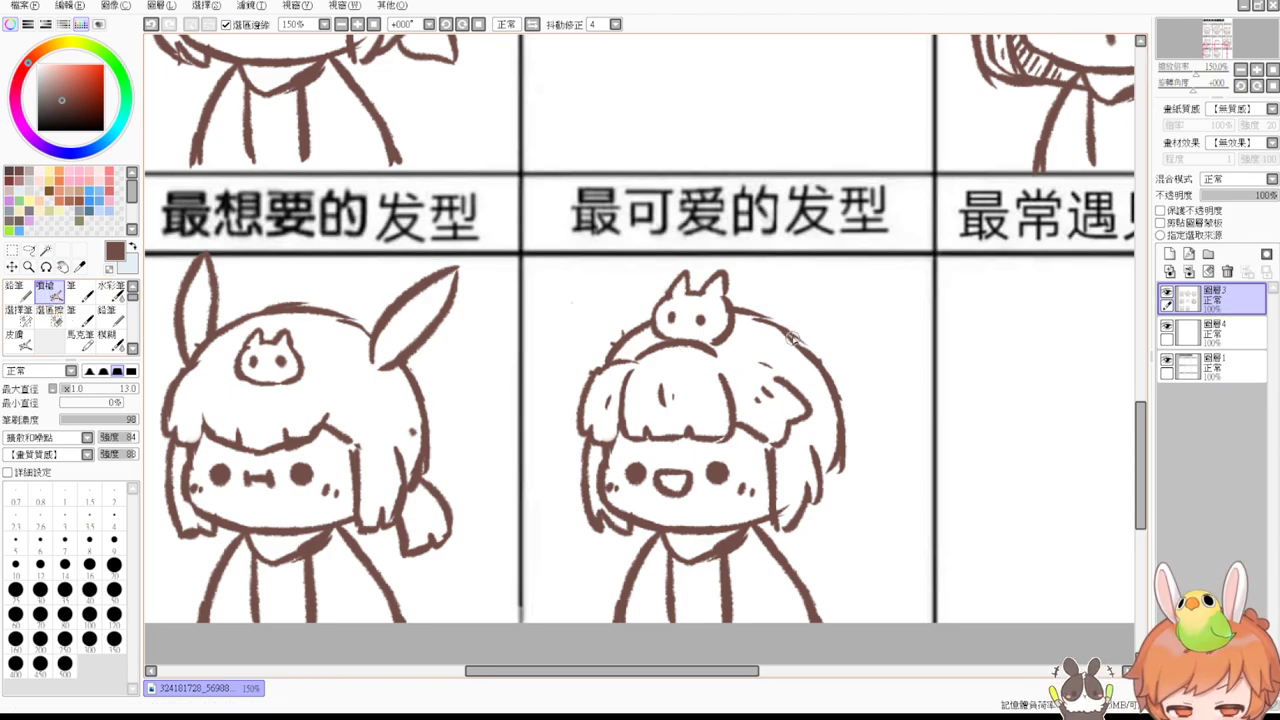
mouse_move(796, 341)
mouse_down()
mouse_move(847, 311)
mouse_move(827, 306)
mouse_move(860, 319)
mouse_move(810, 356)
mouse_up()
key(ctrl+z)
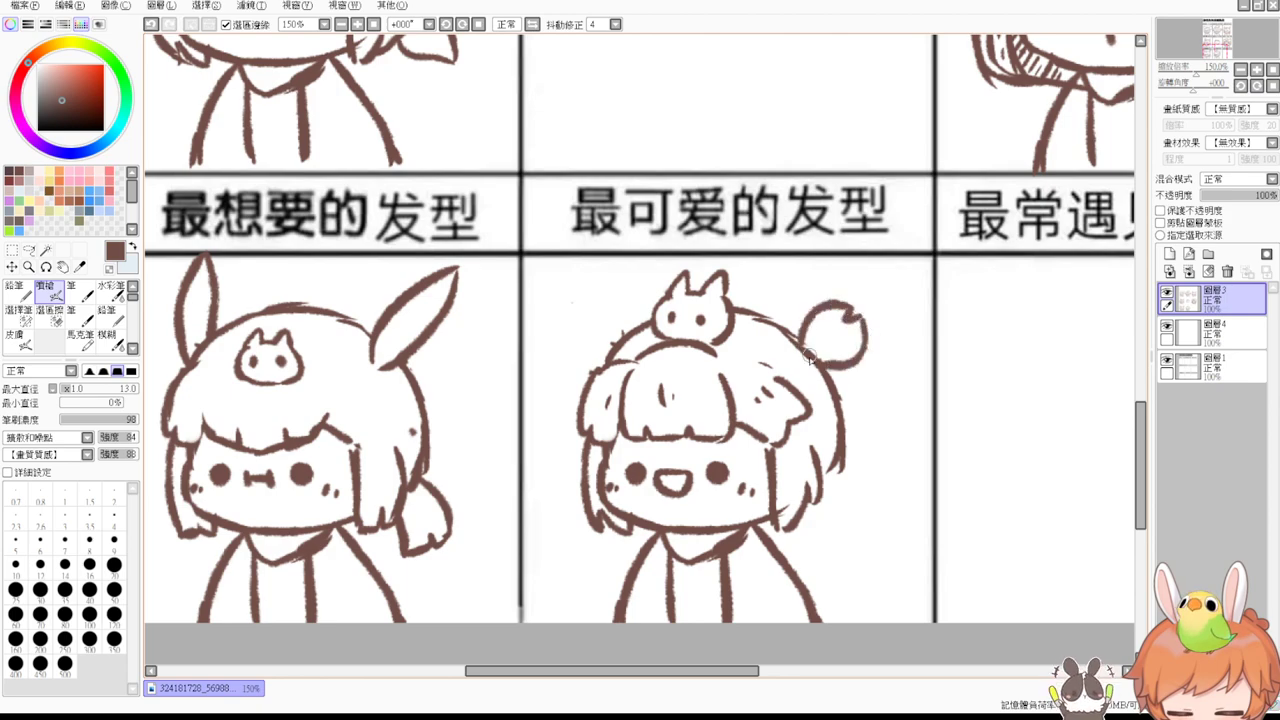
key(ctrl+z)
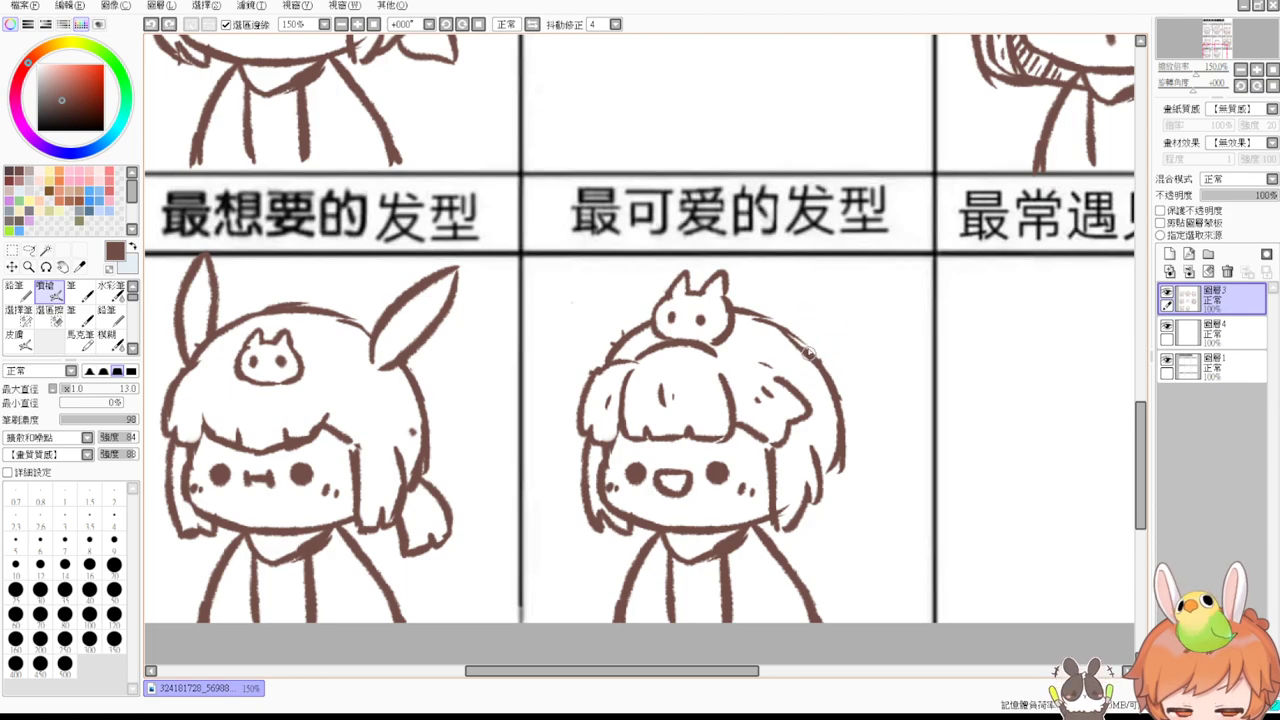
Draw a small rounded ear on each side of the head of the chibi in the "最可爱的发型" cell.
mouse_move(808, 350)
mouse_down()
mouse_move(859, 309)
mouse_move(818, 368)
mouse_up()
drag(598, 303, 611, 350)
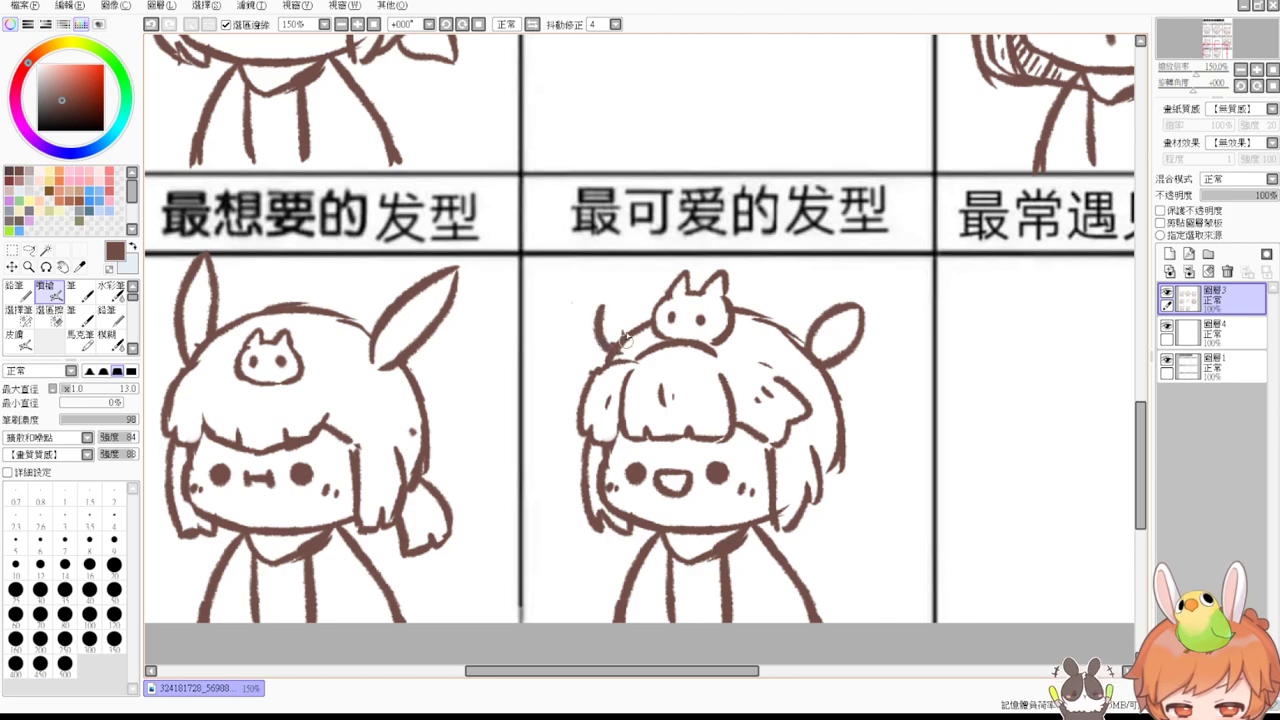
key(ctrl+z)
mouse_move(594, 292)
mouse_down()
mouse_move(613, 344)
mouse_move(626, 337)
mouse_move(598, 292)
mouse_move(628, 338)
mouse_up()
key(ctrl+z)
Erase the open smile of the chibi in the "最可爱的发型" cell and draw a short flat line as its mouth.
key(e)
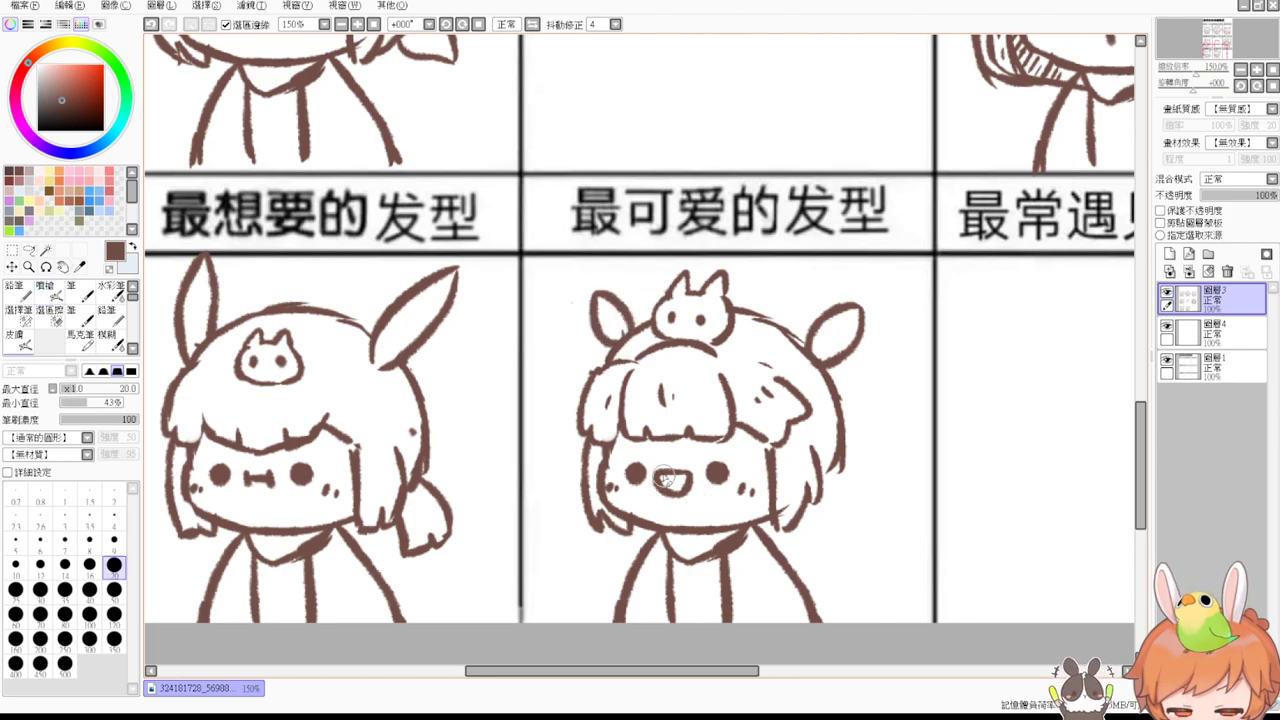
mouse_move(660, 474)
mouse_down()
mouse_move(666, 500)
mouse_move(688, 475)
mouse_up()
key(b)
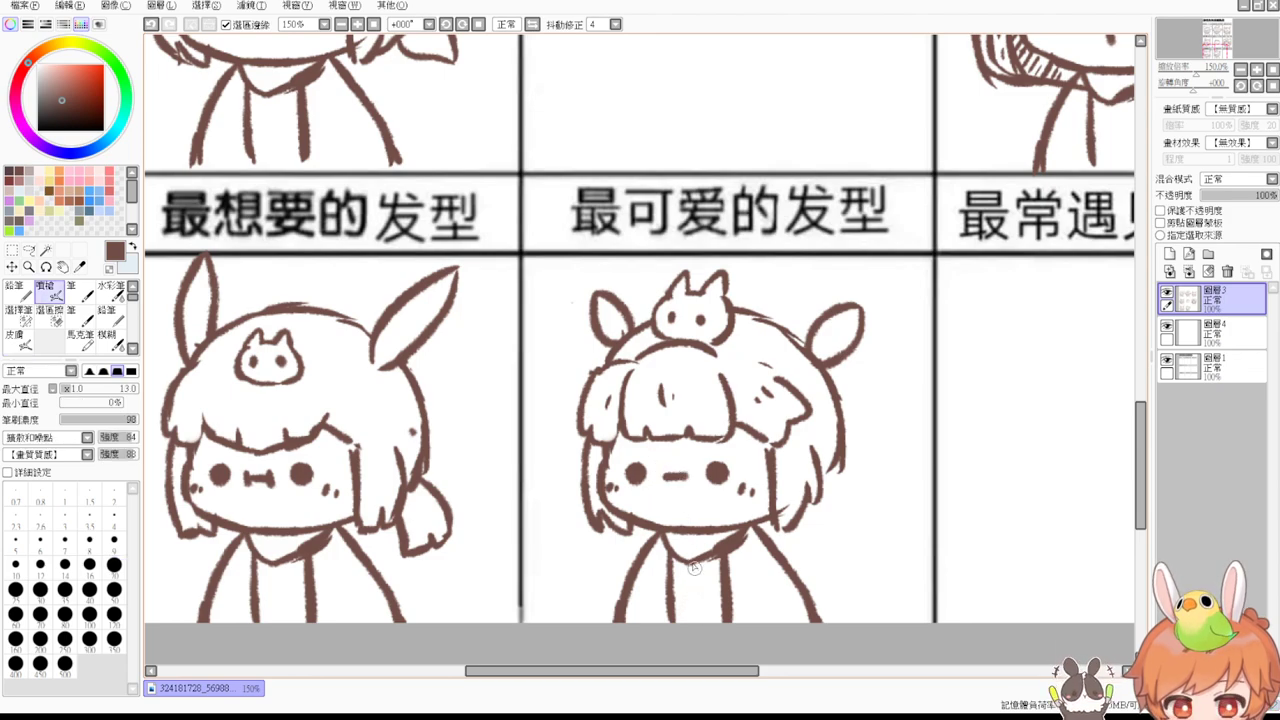
Try reworking the flat mouth of the chibi in the "最可爱的发型" cell, and undo the attempts.
key(e)
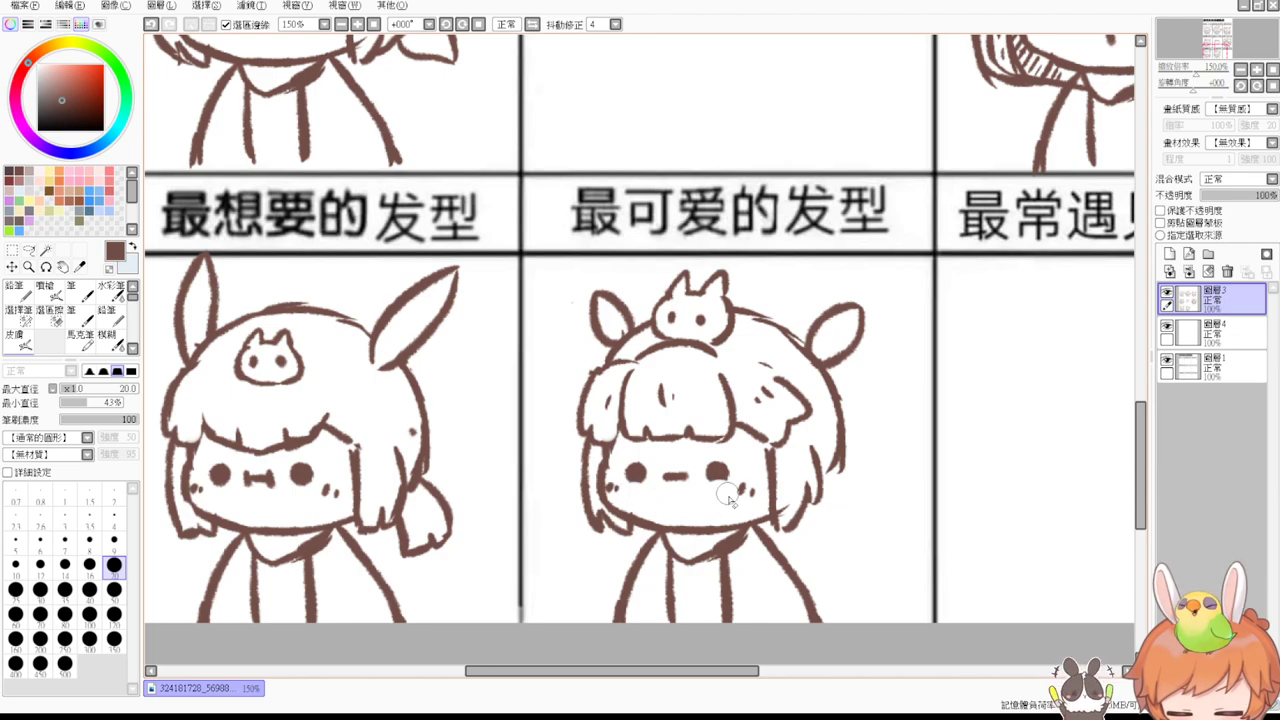
key(v)
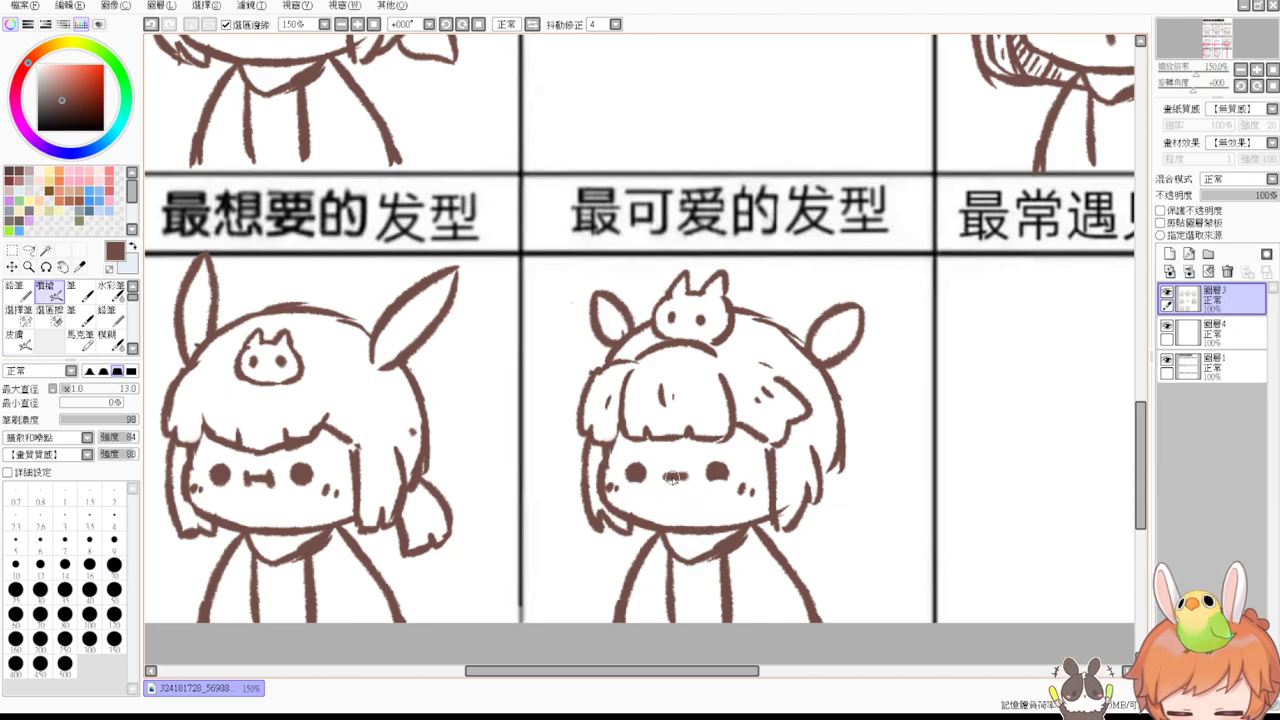
key(e)
mouse_move(664, 476)
mouse_down()
mouse_move(690, 474)
mouse_move(655, 482)
mouse_move(695, 478)
mouse_move(667, 501)
mouse_move(687, 476)
mouse_up()
key(v)
key(ctrl+z)
key(ctrl+z)
key(ctrl+z)
key(ctrl+z)
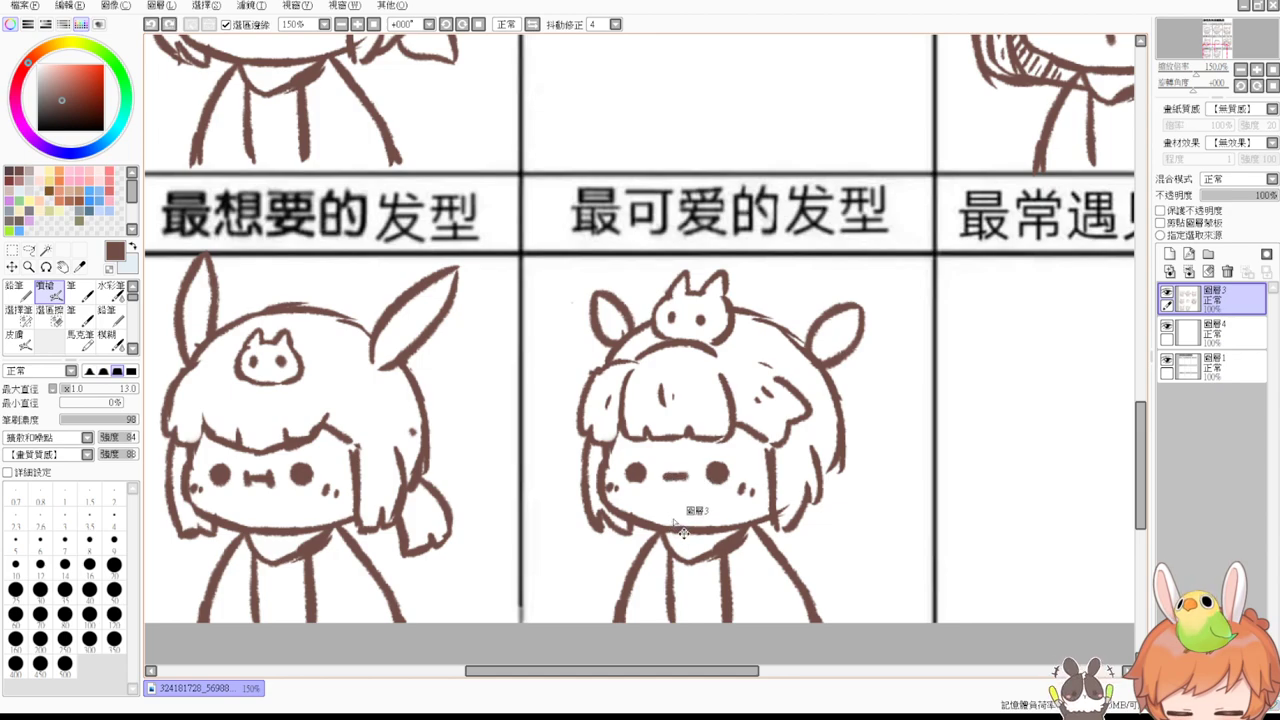
Erase the tips of both small ears on the chibi in the "最可爱的发型" cell and redraw them with a small notch.
drag(874, 357, 882, 419)
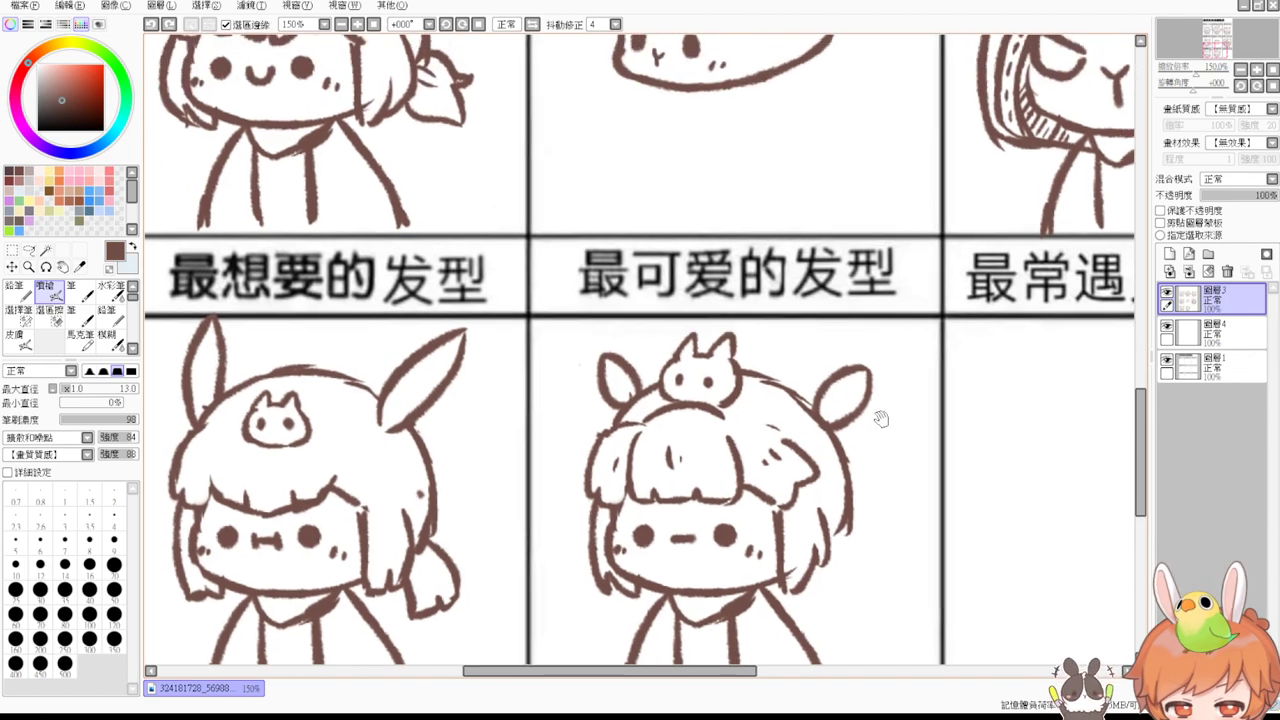
key(e)
drag(862, 362, 871, 379)
key(b)
key(e)
drag(607, 353, 602, 350)
key(v)
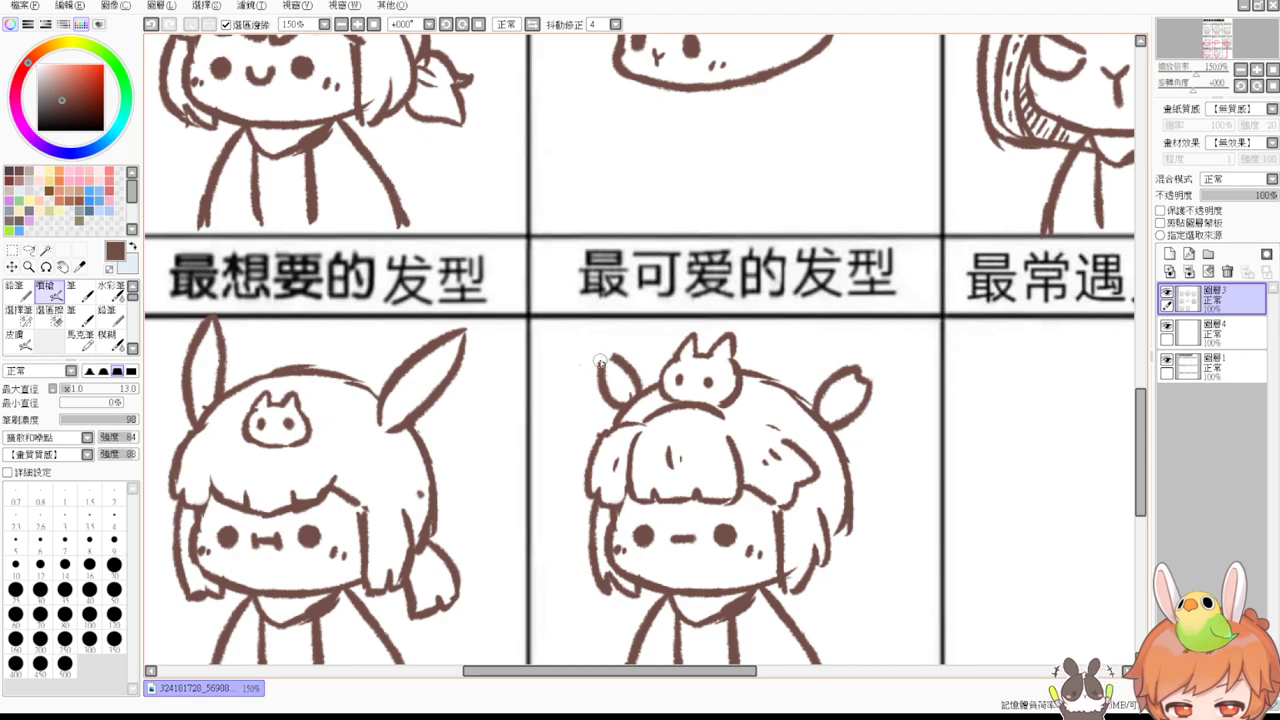
drag(609, 449, 606, 456)
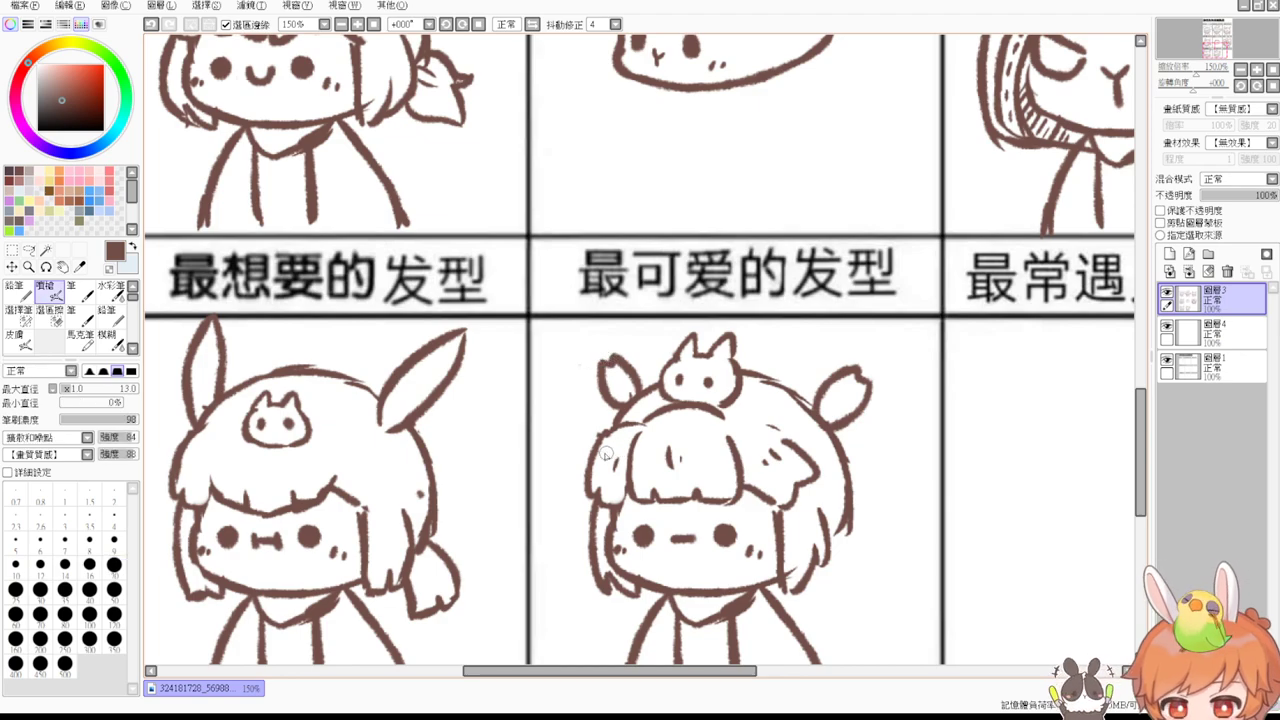
Paste the copied pigtailed chibi as a new layer and move it into the empty "最常遇见的发型" cell.
mouse_move(922, 516)
mouse_down()
mouse_move(837, 509)
mouse_move(831, 458)
mouse_move(801, 433)
mouse_up()
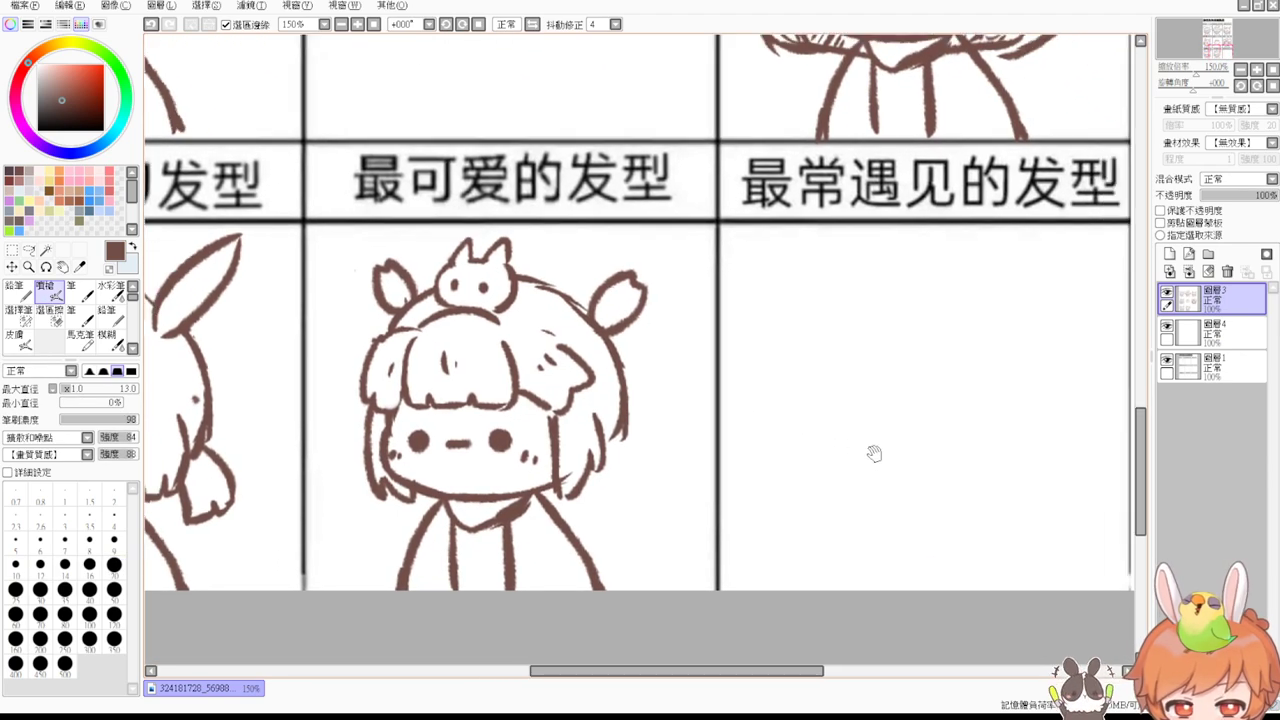
drag(968, 452, 876, 480)
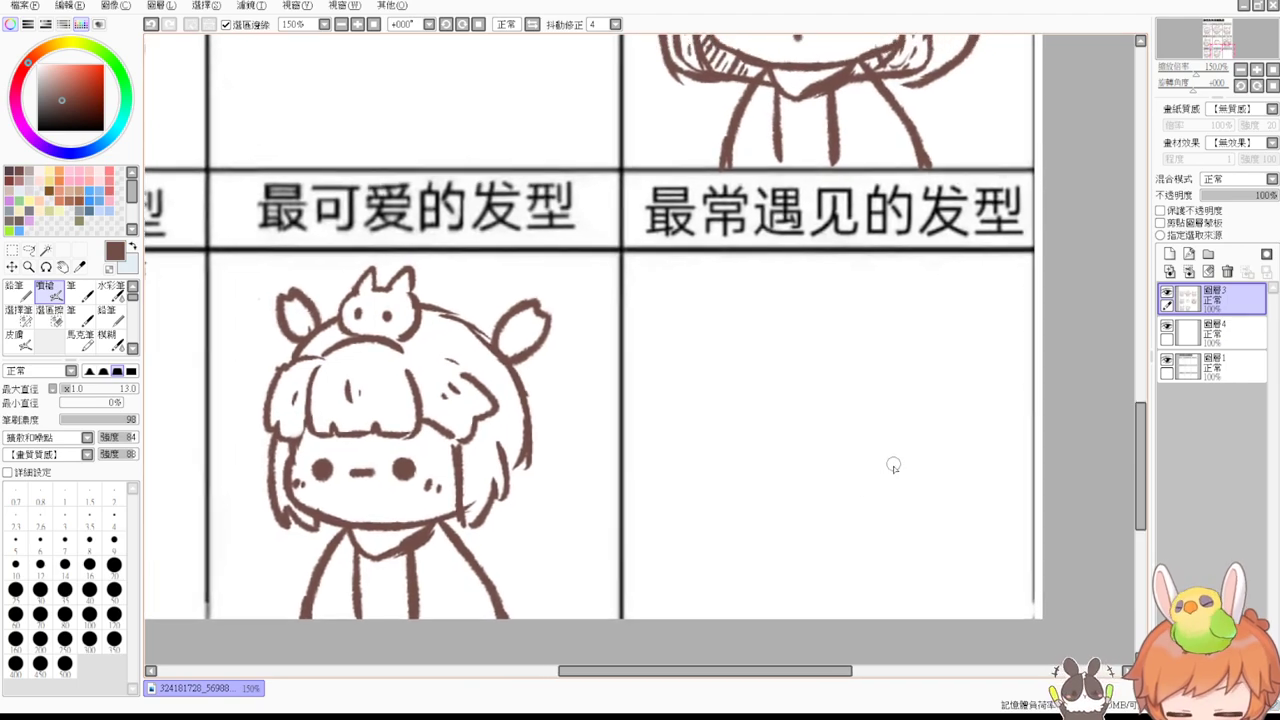
click(343, 25)
click(343, 26)
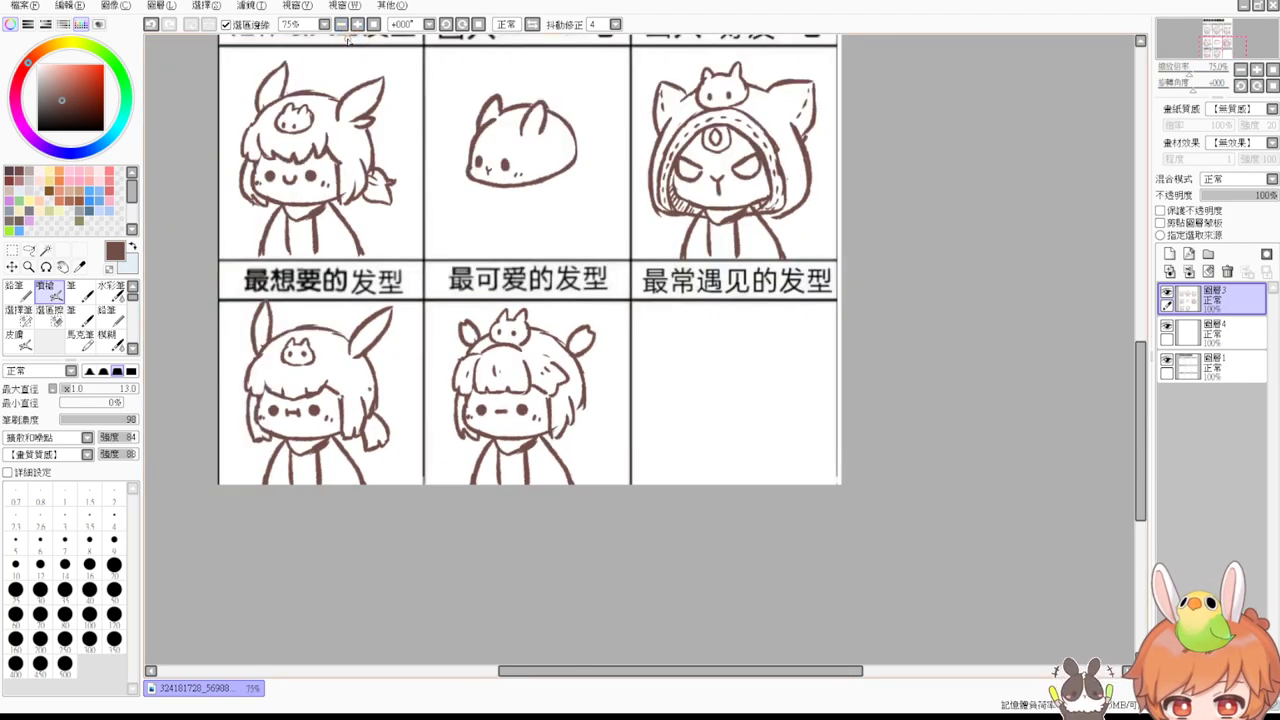
key(ctrl+v)
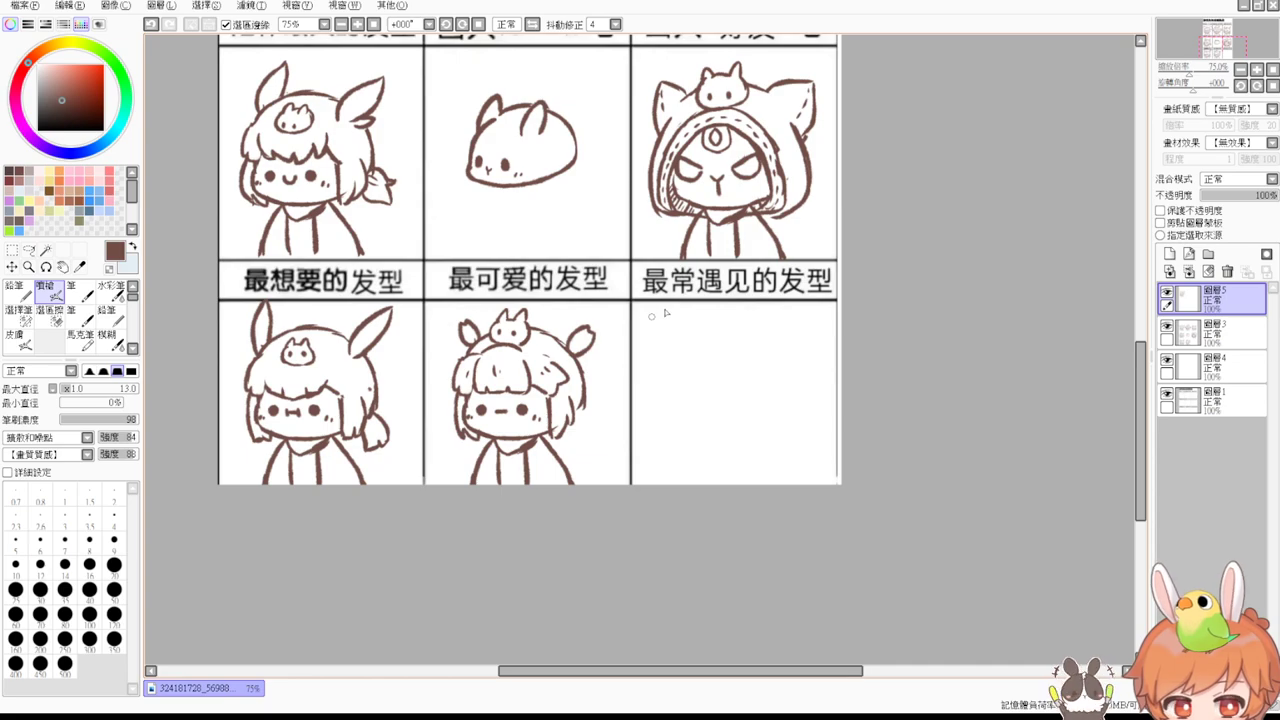
drag(660, 307, 720, 465)
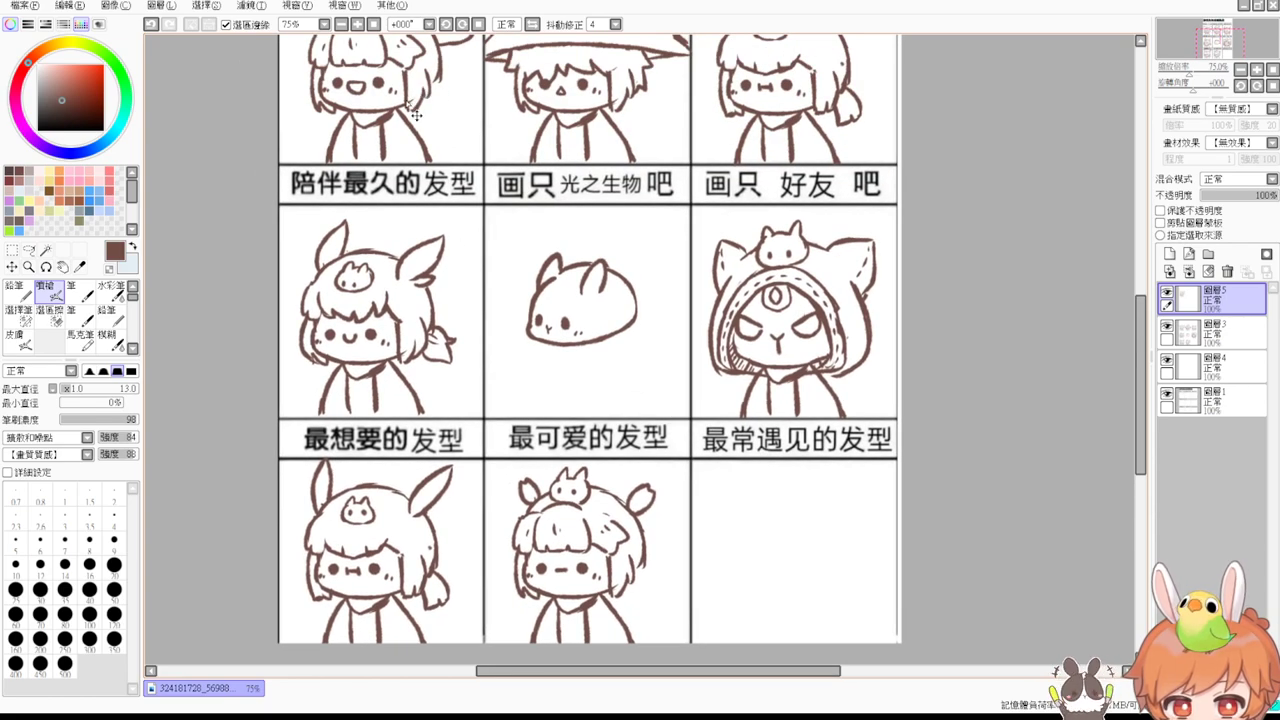
mouse_move(421, 118)
mouse_down()
mouse_move(836, 616)
mouse_move(825, 603)
mouse_move(847, 503)
mouse_move(830, 455)
mouse_up()
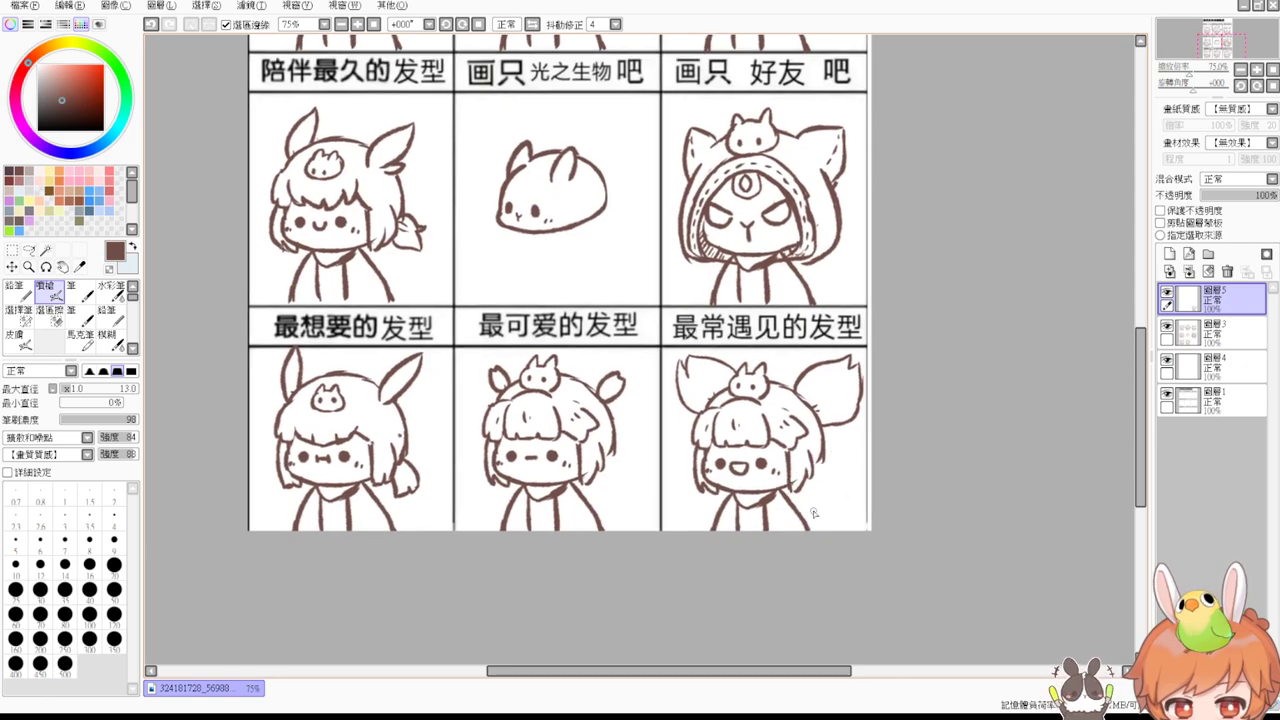
Erase the two fluffy pigtails on both sides of the head of the chibi in the "最常遇见的发型" cell.
scroll(823, 525, up, 2)
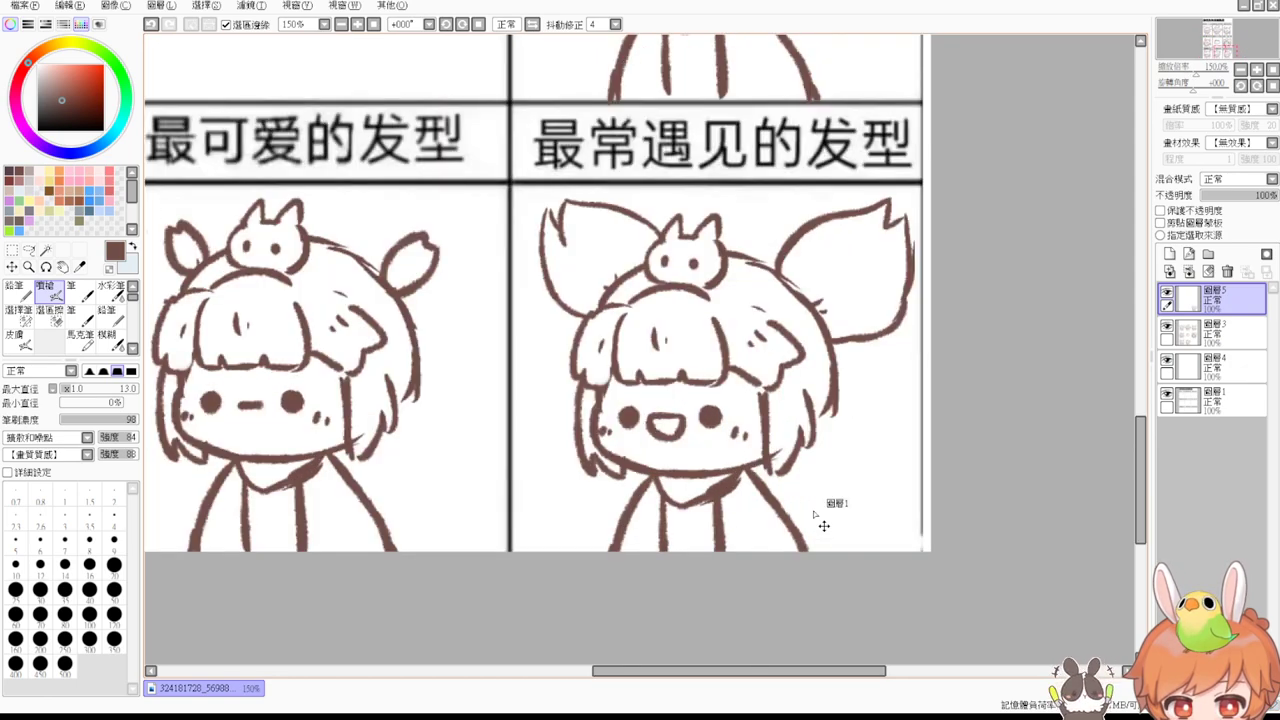
scroll(823, 525, up, 1)
mouse_move(777, 327)
mouse_down()
mouse_move(788, 415)
mouse_move(832, 500)
mouse_move(816, 490)
mouse_up()
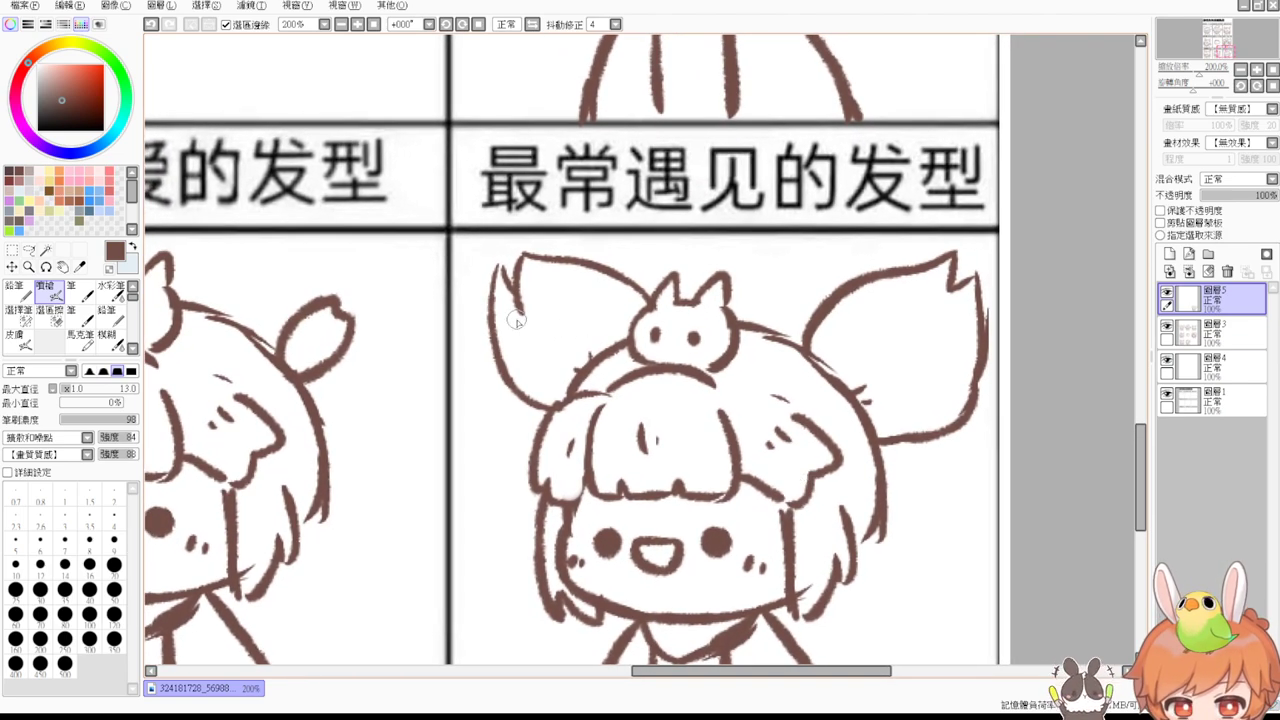
key(e)
mouse_move(517, 320)
mouse_down()
mouse_move(492, 295)
mouse_move(497, 305)
mouse_move(532, 271)
mouse_move(583, 258)
mouse_move(626, 285)
mouse_up()
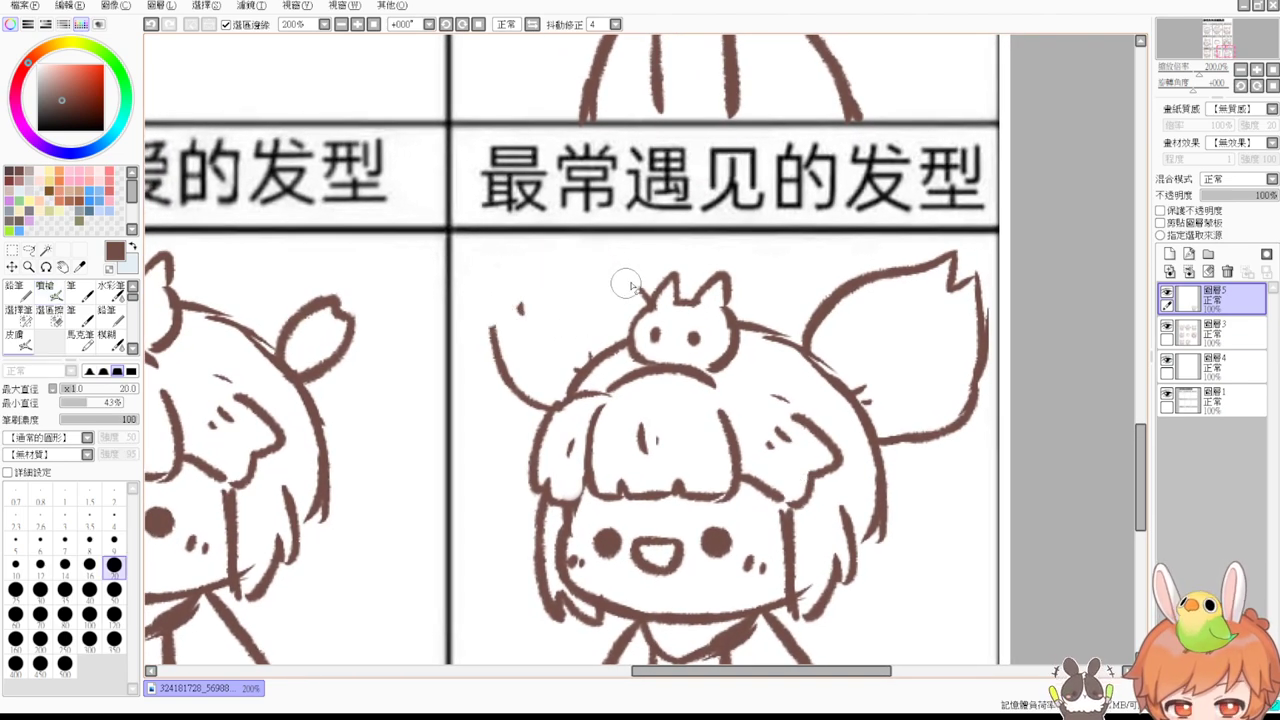
mouse_move(514, 294)
mouse_down()
mouse_move(520, 371)
mouse_move(540, 403)
mouse_up()
mouse_move(815, 305)
mouse_down()
mouse_move(823, 334)
mouse_move(836, 292)
mouse_move(940, 265)
mouse_move(961, 301)
mouse_move(970, 279)
mouse_move(968, 400)
mouse_move(943, 443)
mouse_move(895, 442)
mouse_up()
drag(878, 388, 862, 362)
key(b)
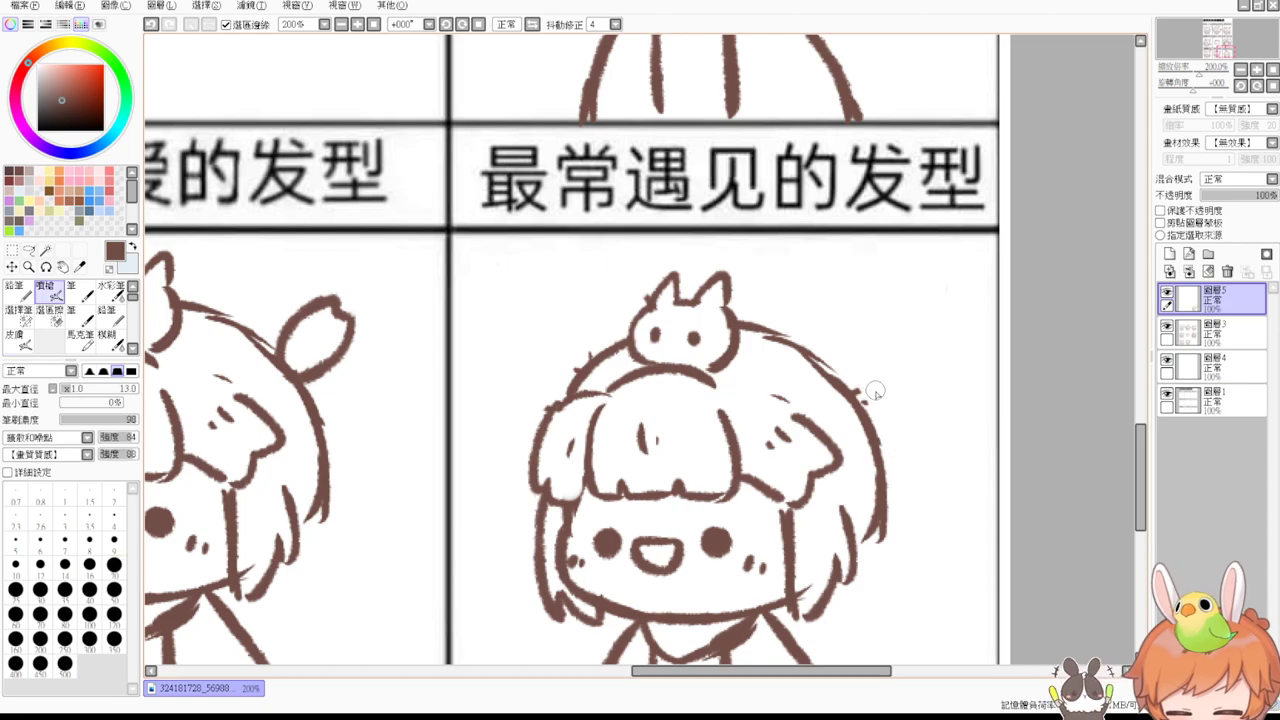
Make 圖層3 the active layer and erase the flat mouth of the chibi in the "最可爱的发型" cell.
drag(871, 407, 862, 353)
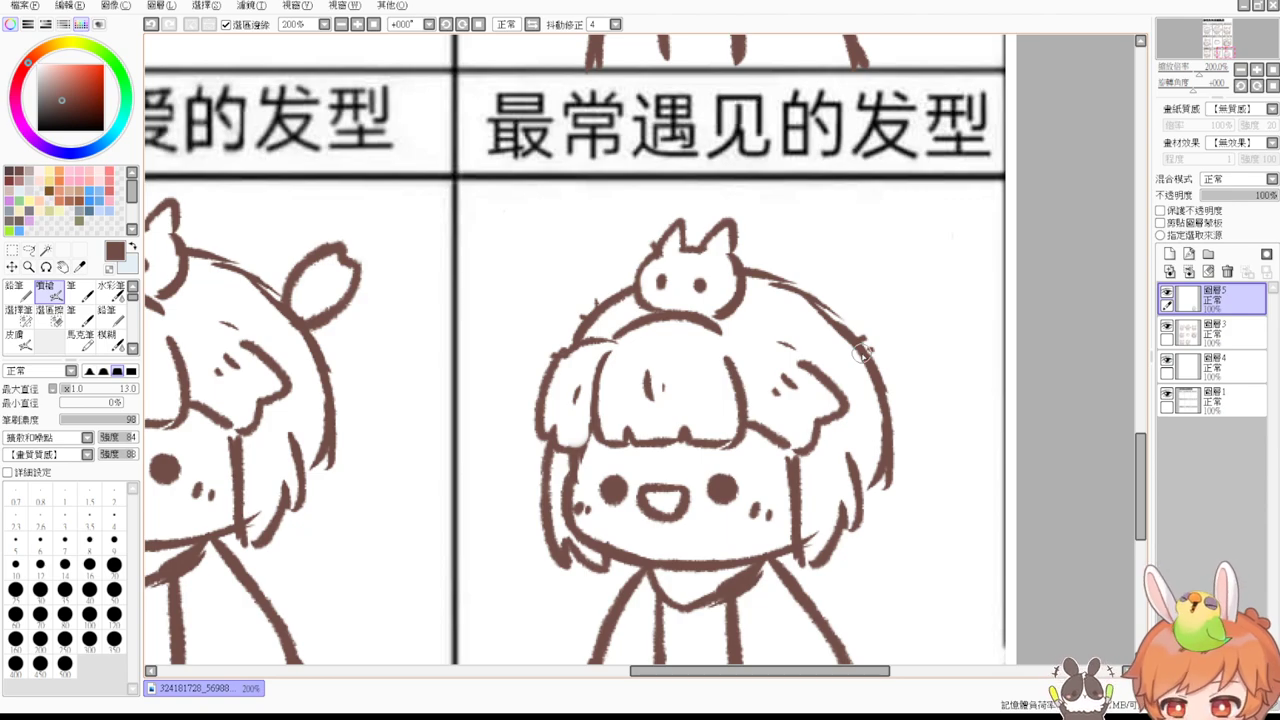
mouse_move(830, 379)
mouse_down()
mouse_move(872, 345)
mouse_move(835, 340)
mouse_up()
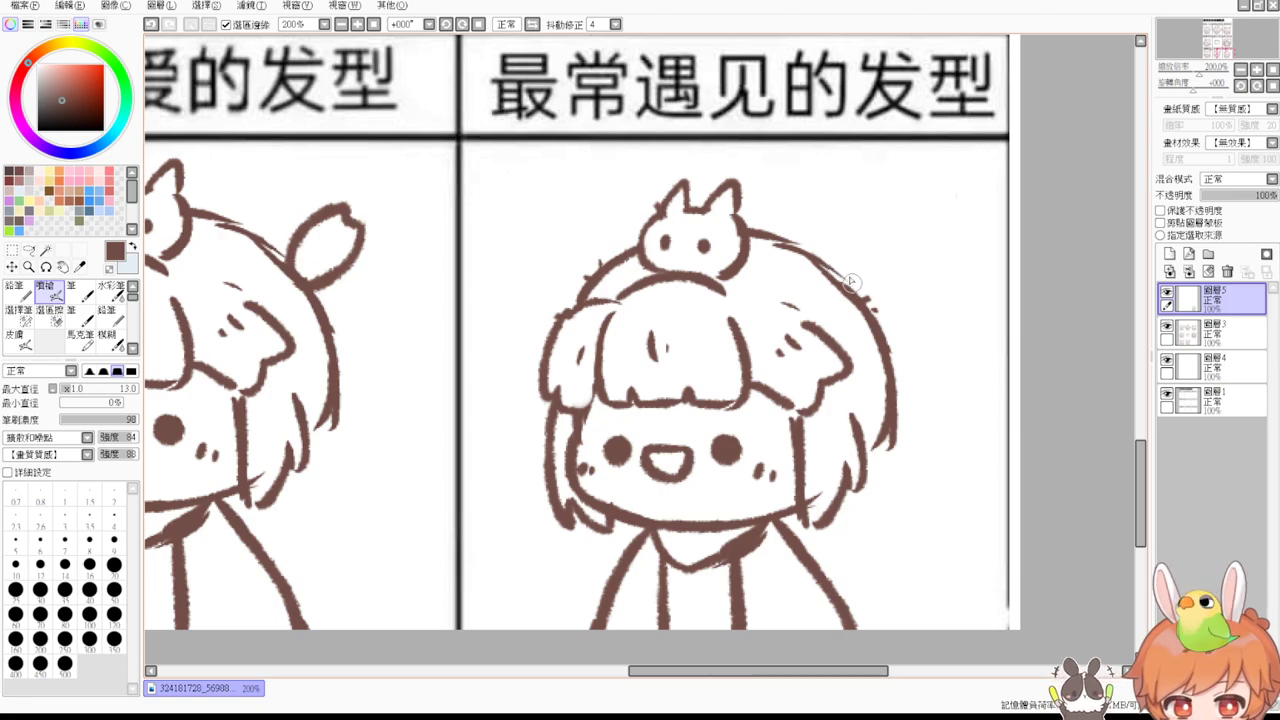
drag(790, 282, 1014, 388)
drag(786, 348, 926, 317)
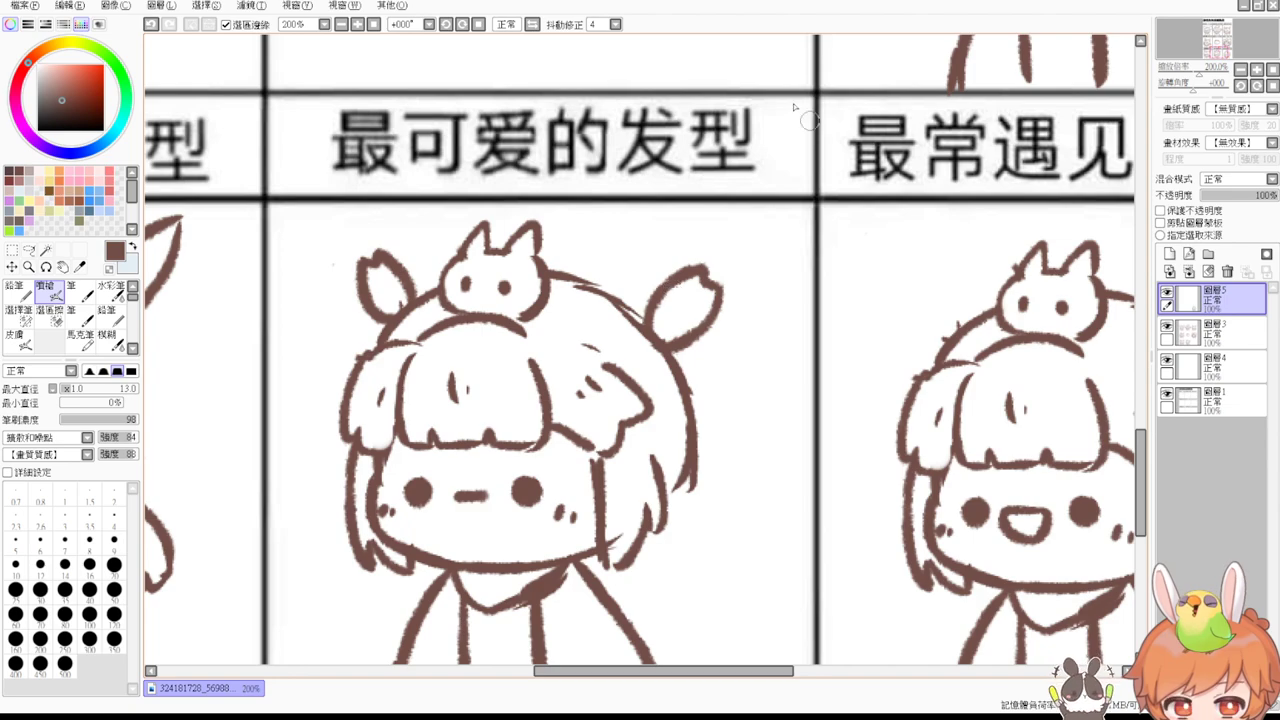
drag(580, 388, 651, 312)
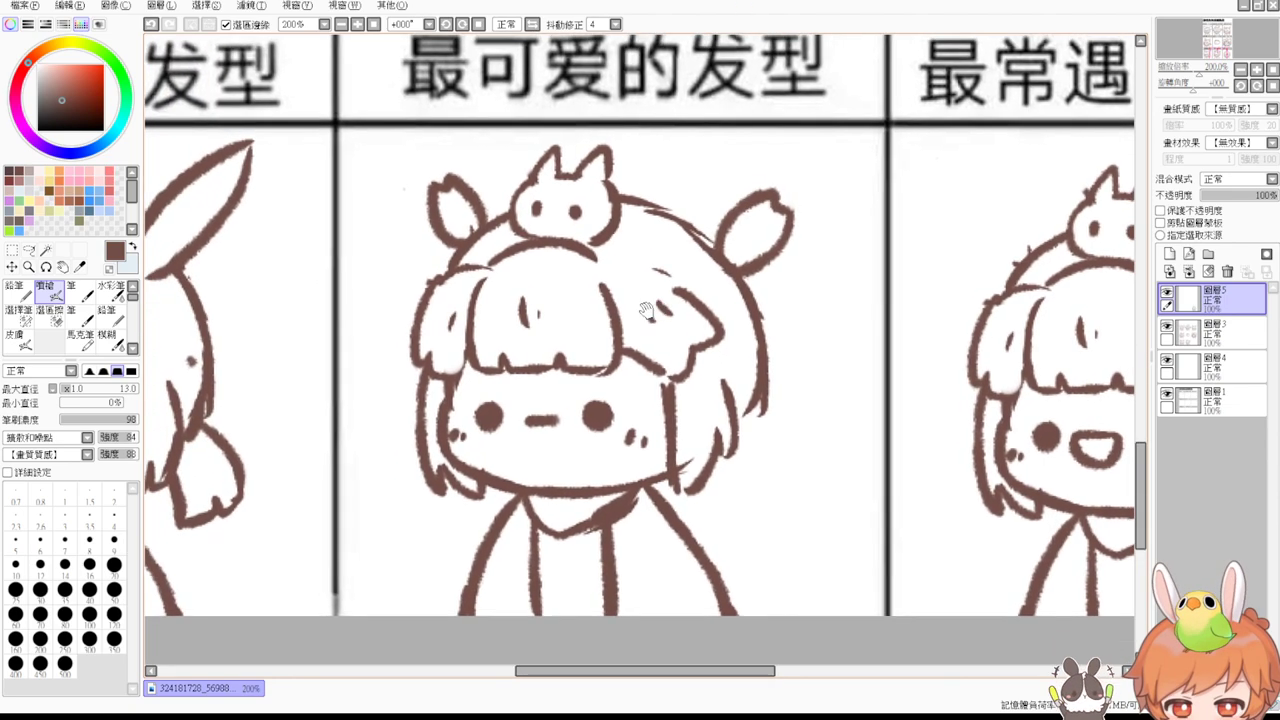
key(e)
key(b)
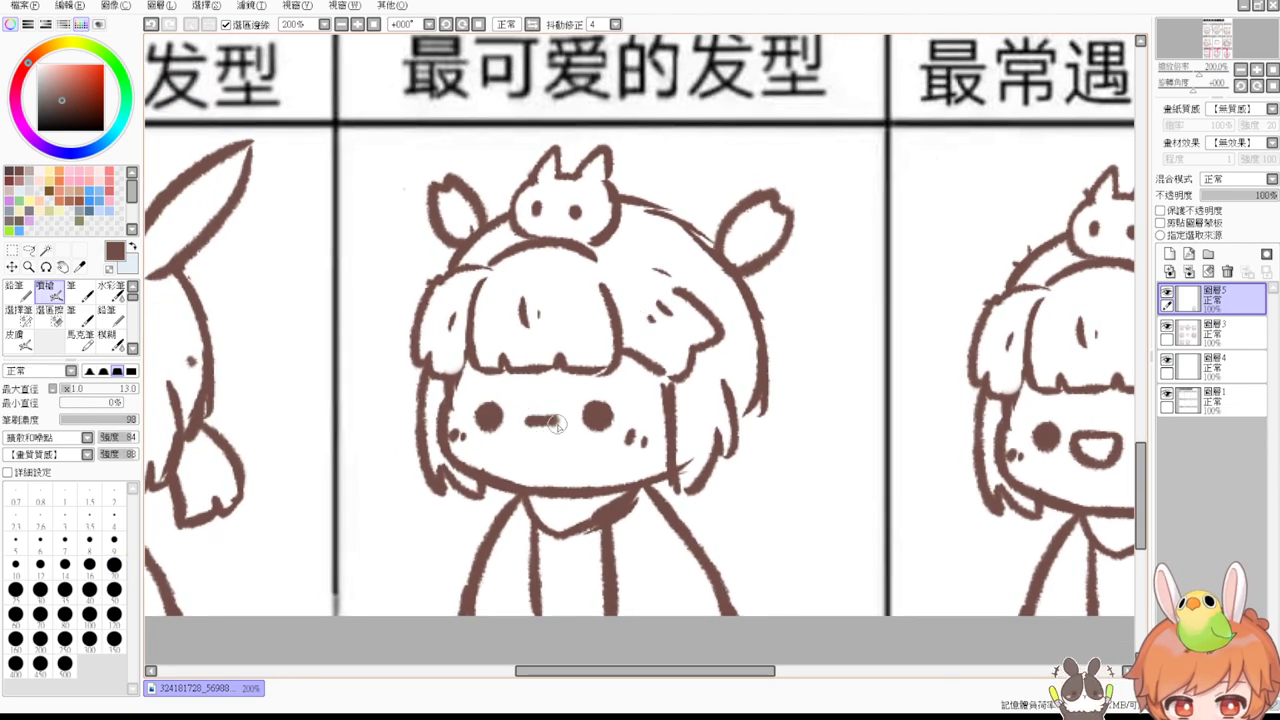
click(1188, 332)
key(e)
mouse_move(545, 434)
mouse_down()
mouse_move(544, 414)
mouse_move(524, 420)
mouse_move(549, 420)
mouse_up()
key(b)
Try out new mouth strokes on the chibi in the "最可爱的发型" cell, comparing them by undoing and redoing.
key(ctrl+z)
key(ctrl+z)
key(ctrl+y)
key(ctrl+z)
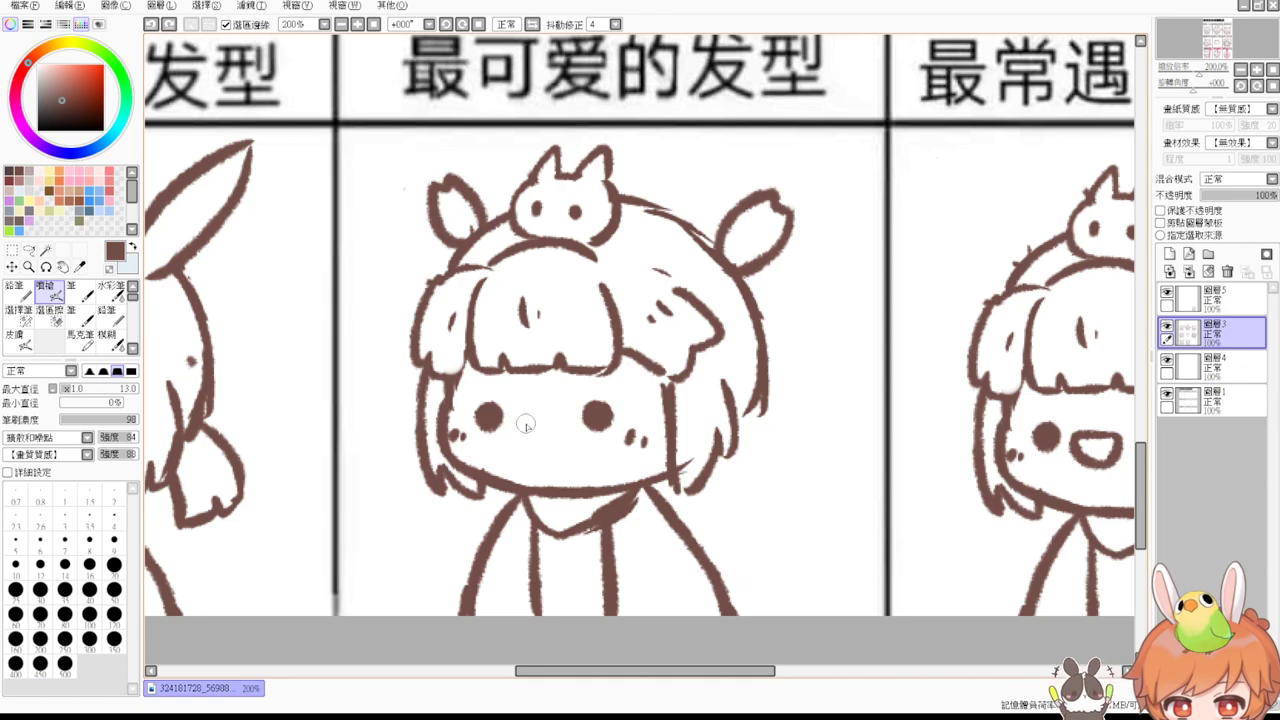
key(ctrl+y)
key(ctrl+z)
key(ctrl+y)
key(ctrl+z)
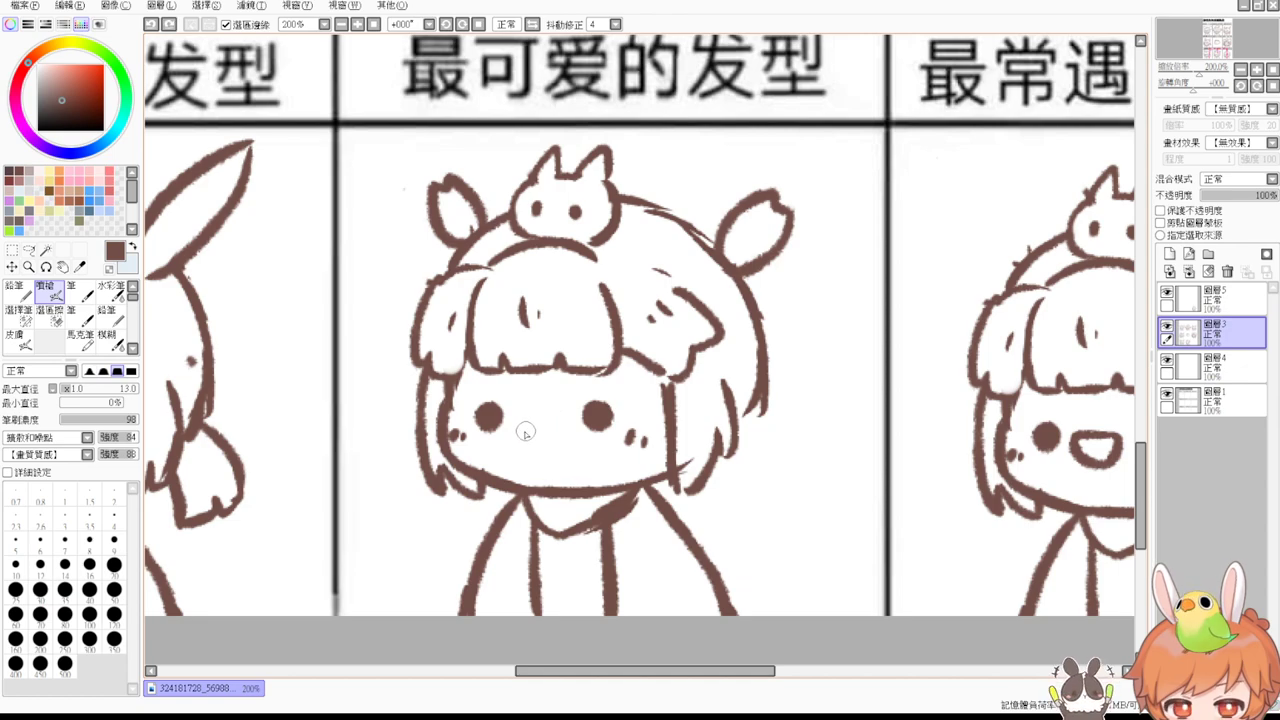
key(ctrl+y)
key(ctrl+z)
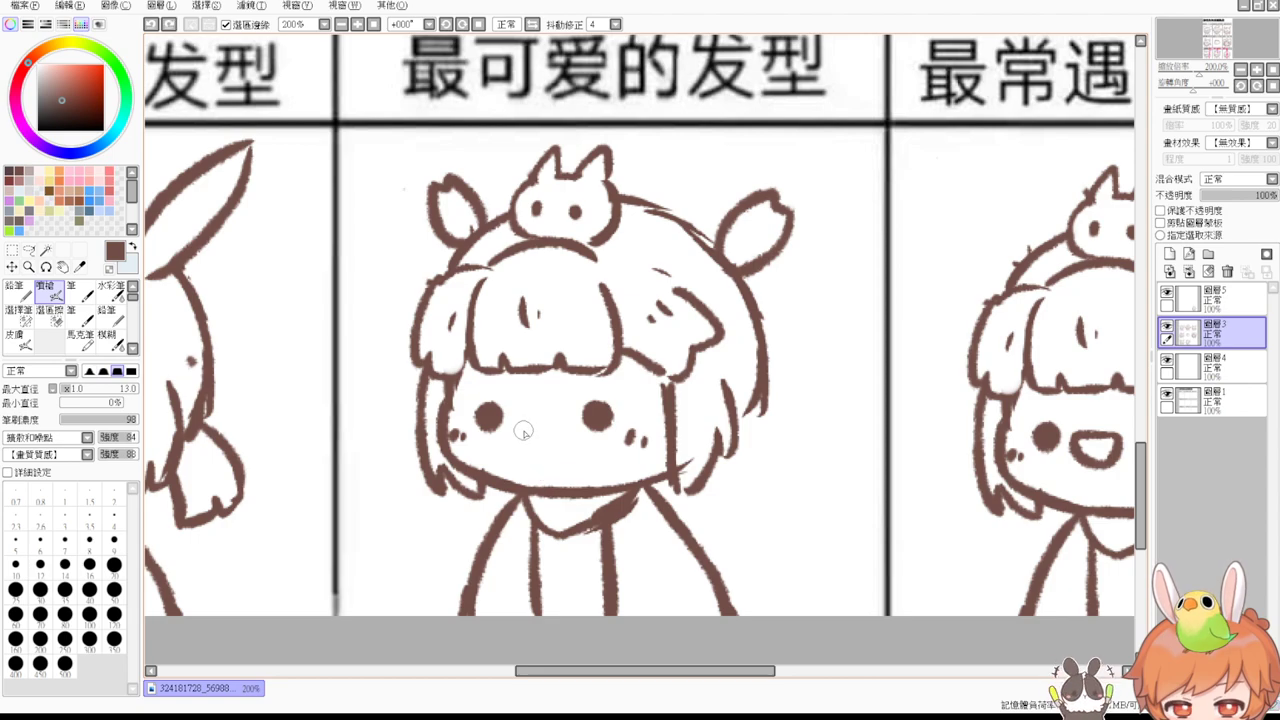
Try a curved mouth with a small tongue on the chibi in the "最可爱的发型" cell, and undo it.
key(ctrl+y)
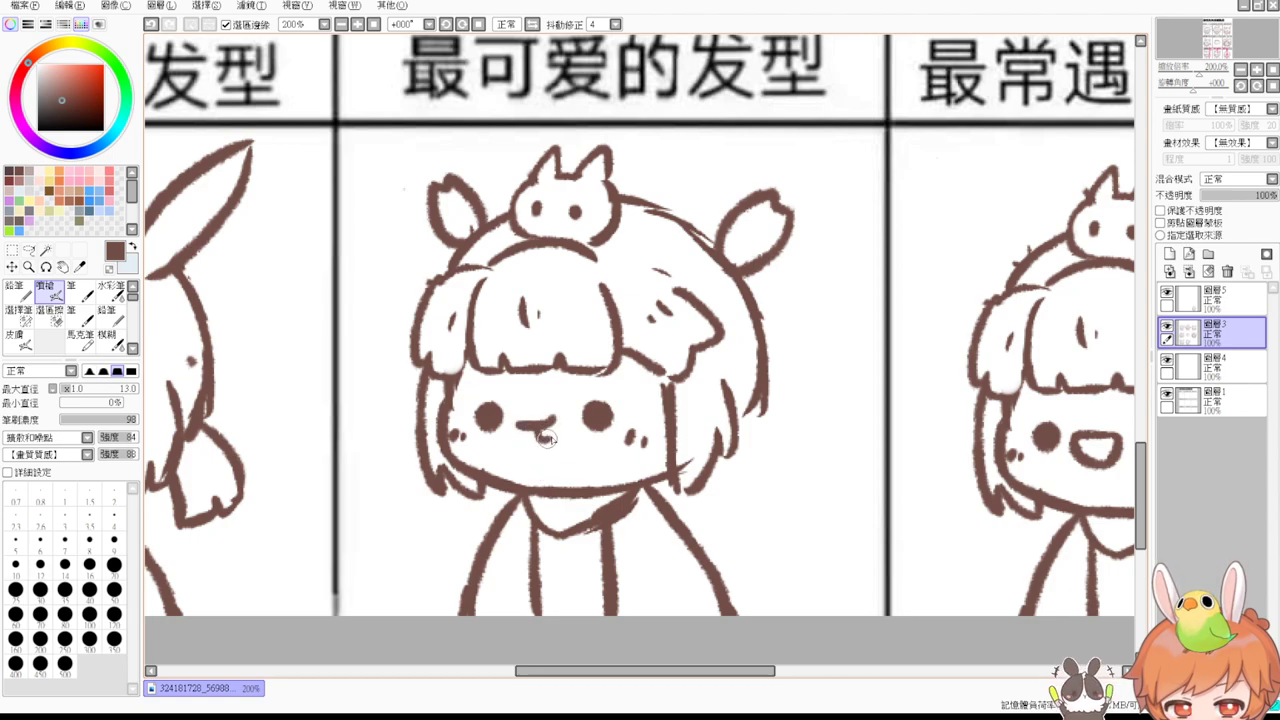
mouse_move(547, 439)
mouse_down()
mouse_move(556, 427)
mouse_move(534, 447)
mouse_move(548, 436)
mouse_up()
key(ctrl+z)
key(ctrl+z)
key(ctrl+z)
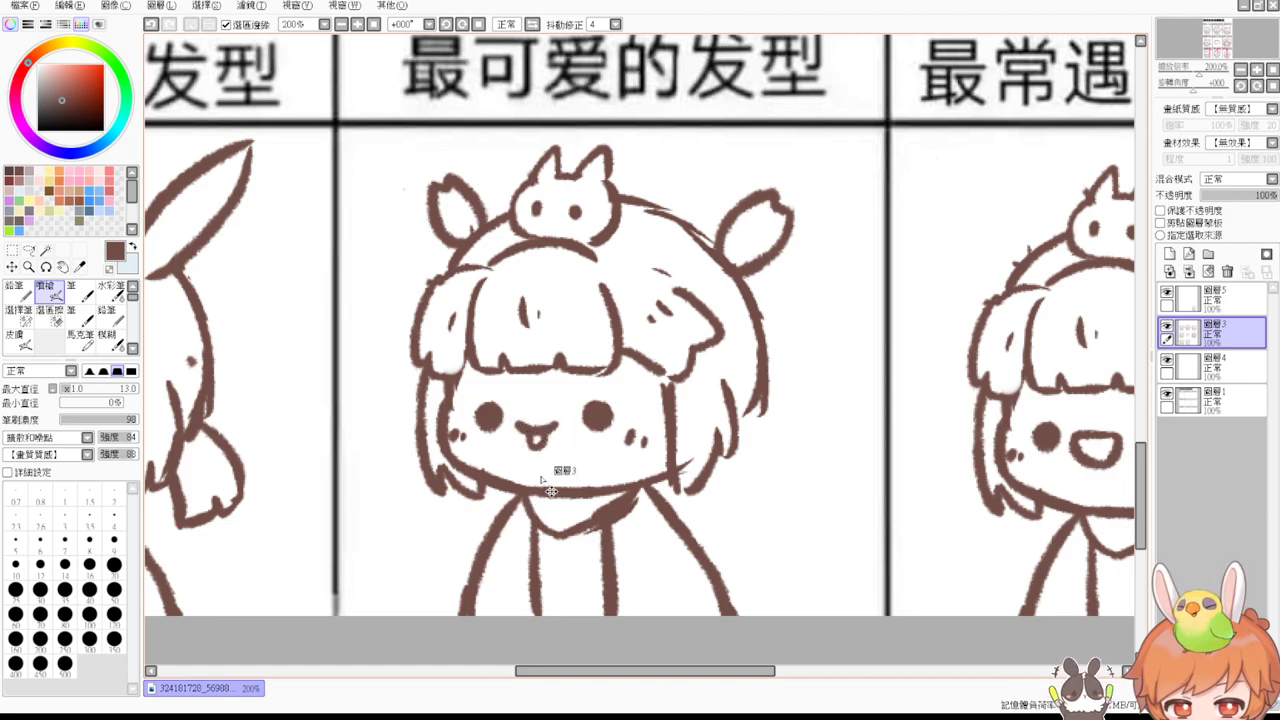
key(ctrl+z)
key(ctrl+z)
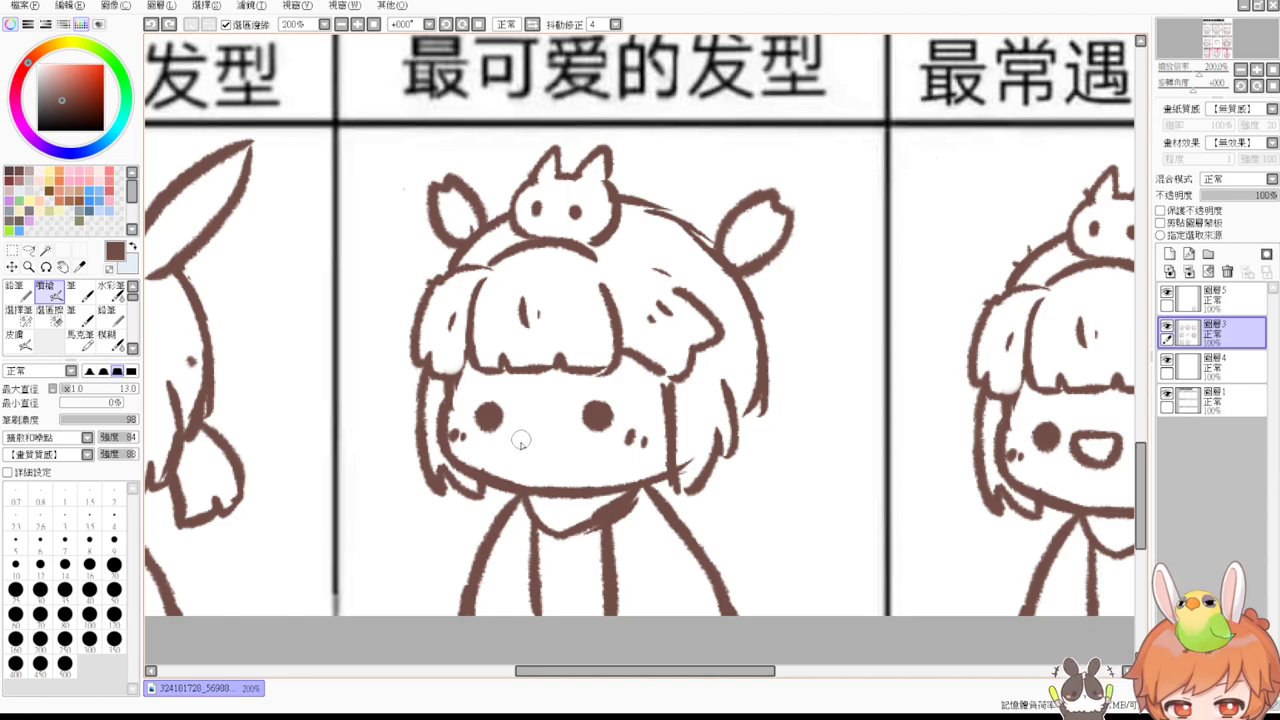
Try a round pig snout with different inner shapes on the chibi in the "最可爱的发型" cell, and undo it.
mouse_move(518, 446)
mouse_down()
mouse_move(569, 453)
mouse_move(533, 447)
mouse_move(546, 441)
mouse_up()
key(ctrl+z)
key(ctrl+z)
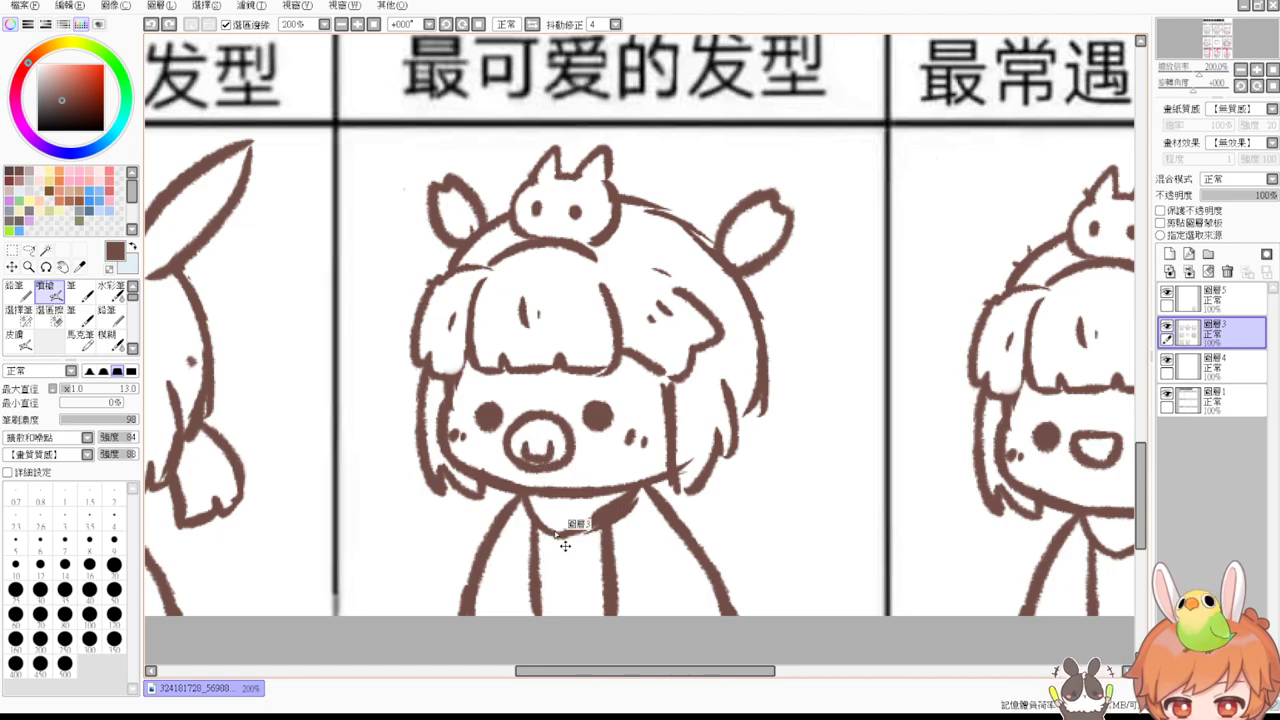
key(ctrl+z)
drag(530, 437, 526, 438)
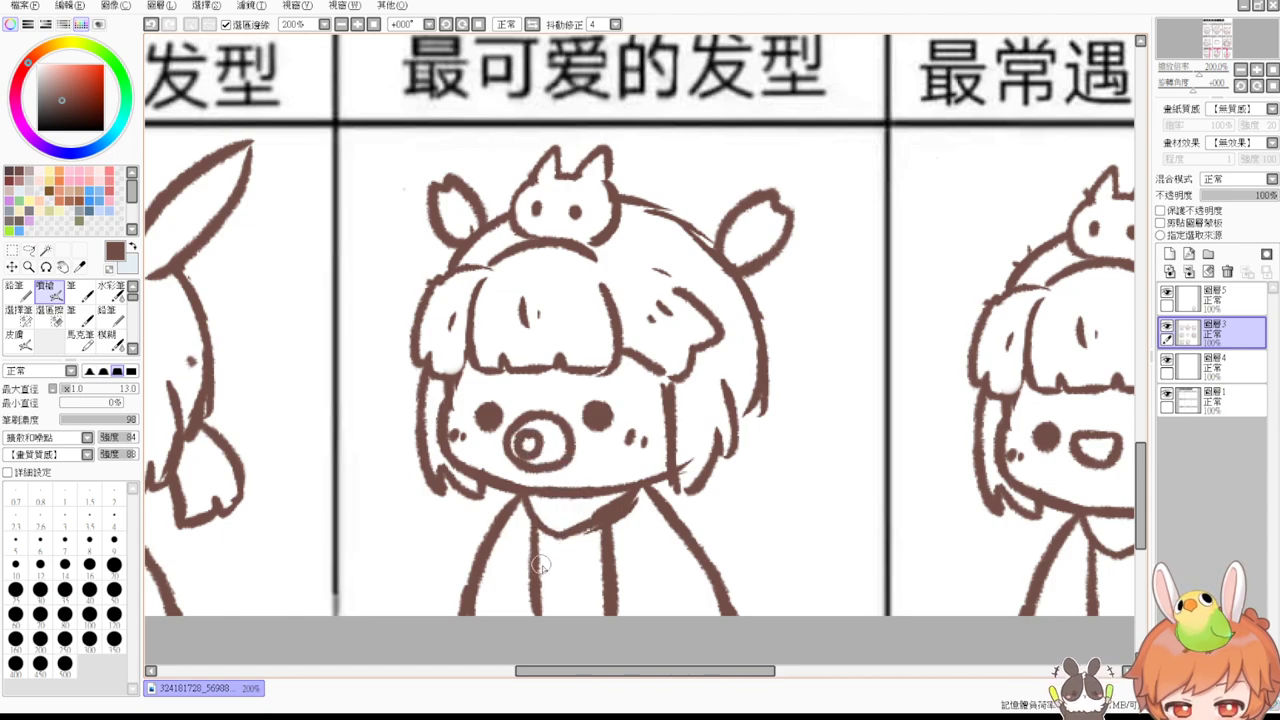
key(ctrl+z)
key(ctrl+z)
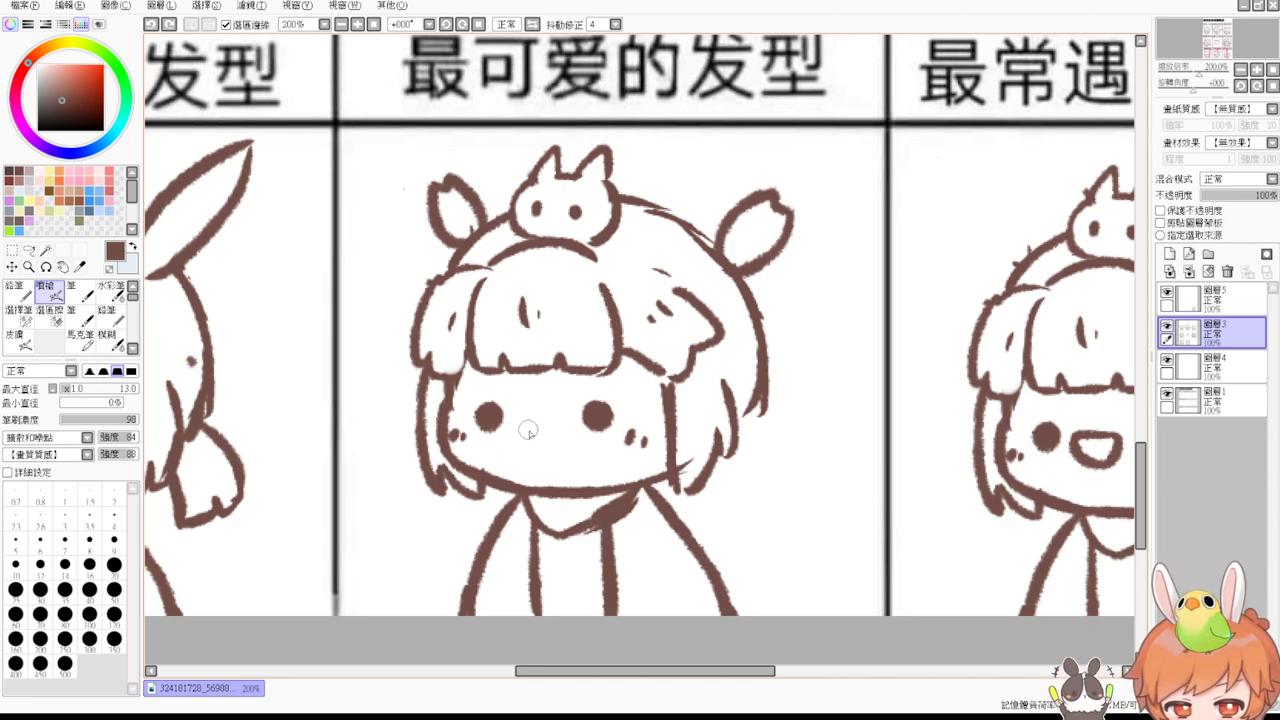
Redraw a short flat line as the mouth of the chibi in the "最可爱的发型" cell.
mouse_move(528, 430)
mouse_down()
mouse_move(538, 423)
mouse_move(529, 451)
mouse_move(555, 418)
mouse_up()
key(ctrl+z)
key(ctrl+z)
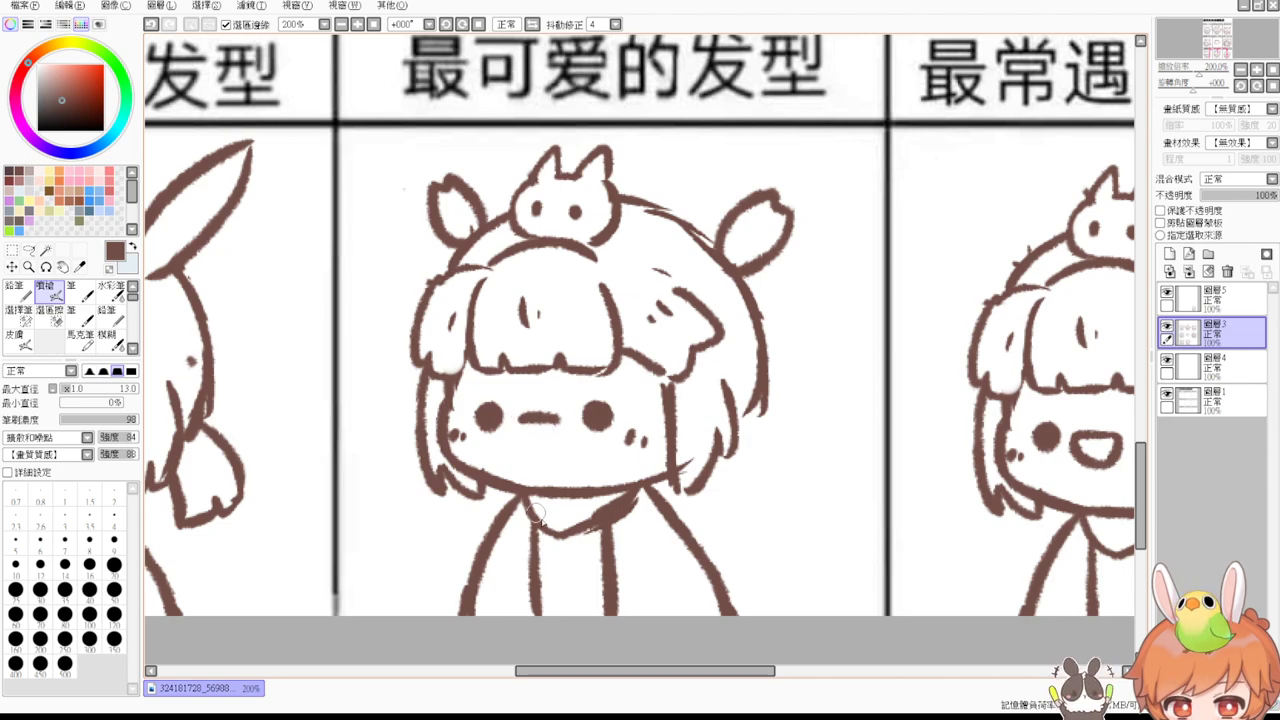
drag(608, 498, 533, 490)
mouse_move(643, 475)
mouse_down()
mouse_move(537, 467)
mouse_move(554, 457)
mouse_up()
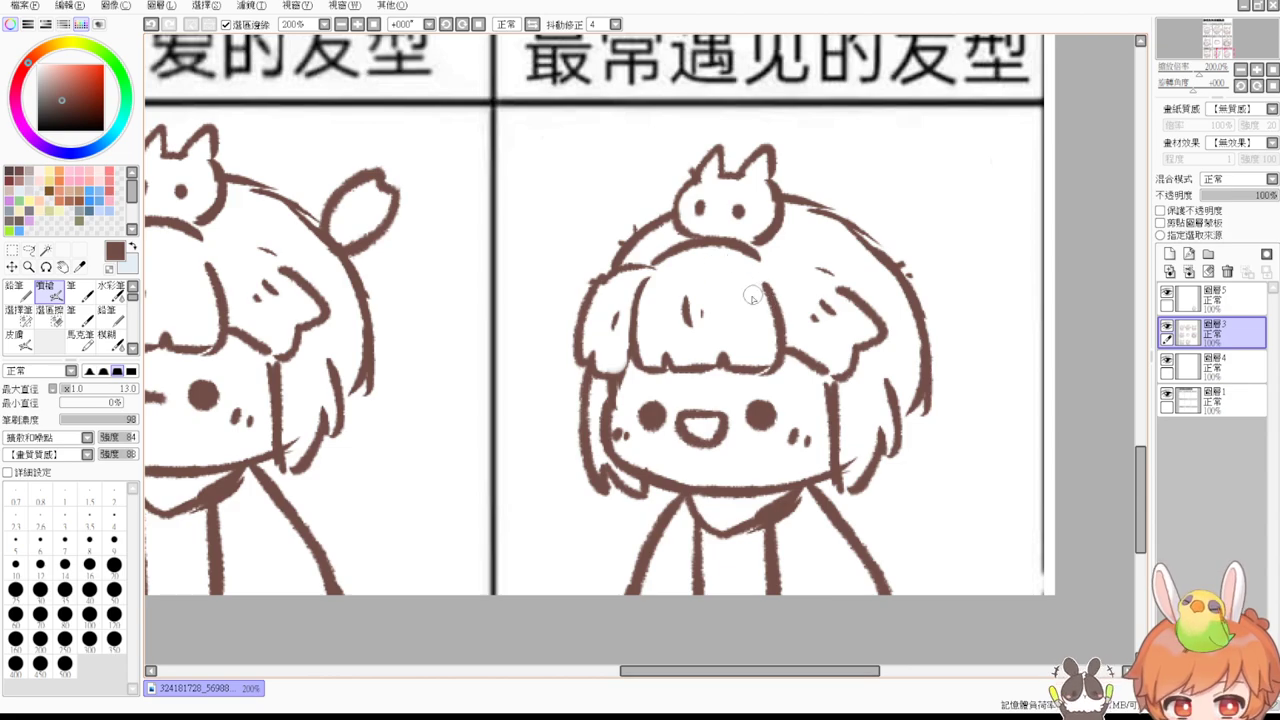
On layer 圖層5, replace the bangs of the chibi in the "最常遇见的发型" cell with a hairline rising to a central peak.
key(e)
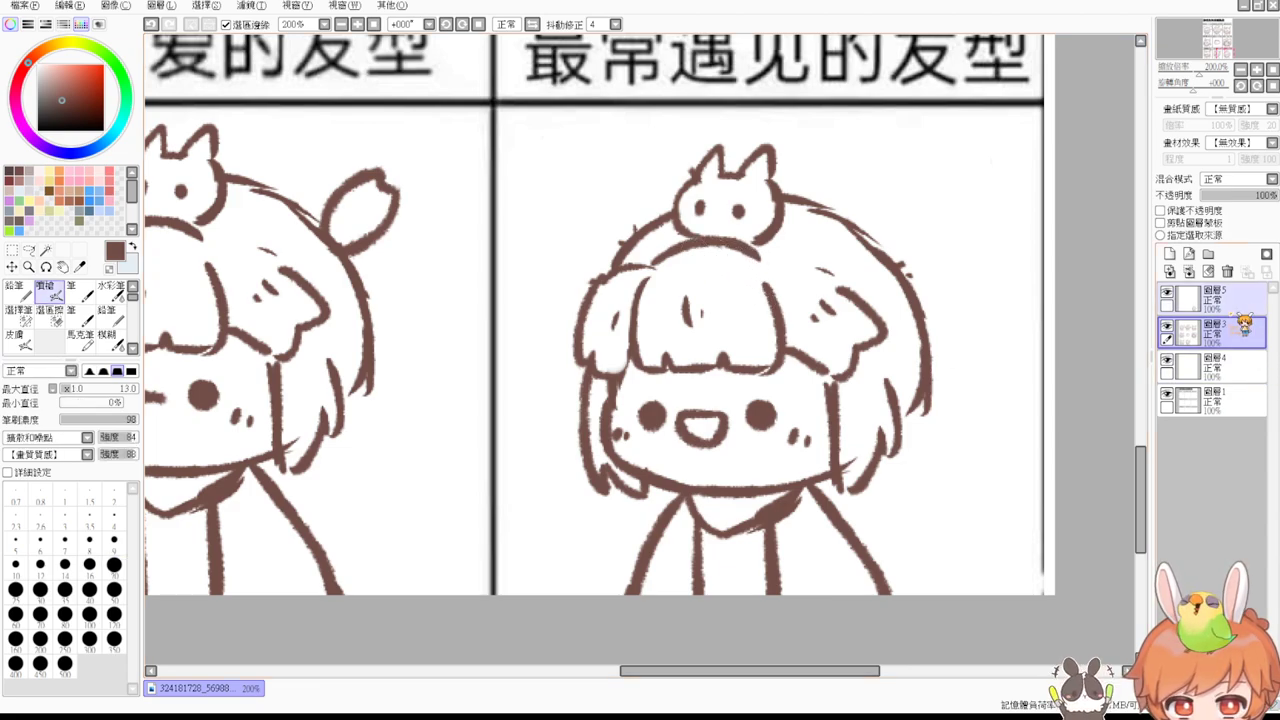
click(1236, 302)
mouse_move(757, 270)
mouse_down()
mouse_move(661, 268)
mouse_move(683, 258)
mouse_move(698, 318)
mouse_move(691, 346)
mouse_move(653, 368)
mouse_move(744, 354)
mouse_move(736, 365)
mouse_move(755, 372)
mouse_move(758, 310)
mouse_move(770, 352)
mouse_move(771, 337)
mouse_move(668, 295)
mouse_move(639, 324)
mouse_move(621, 293)
mouse_move(607, 320)
mouse_move(616, 333)
mouse_move(570, 318)
mouse_up()
key(v)
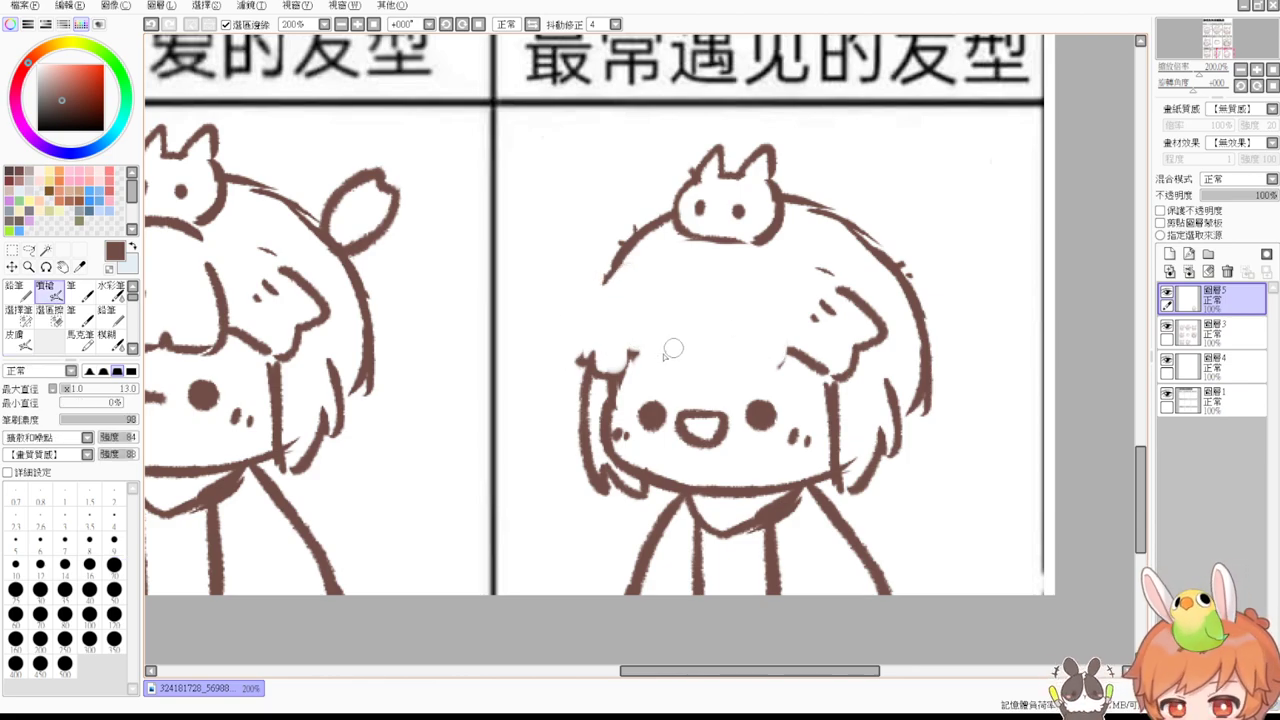
mouse_move(606, 394)
mouse_down()
mouse_move(715, 323)
mouse_move(821, 368)
mouse_move(743, 338)
mouse_move(813, 374)
mouse_move(846, 408)
mouse_up()
key(ctrl+z)
mouse_move(714, 326)
mouse_down()
mouse_move(800, 371)
mouse_move(837, 445)
mouse_up()
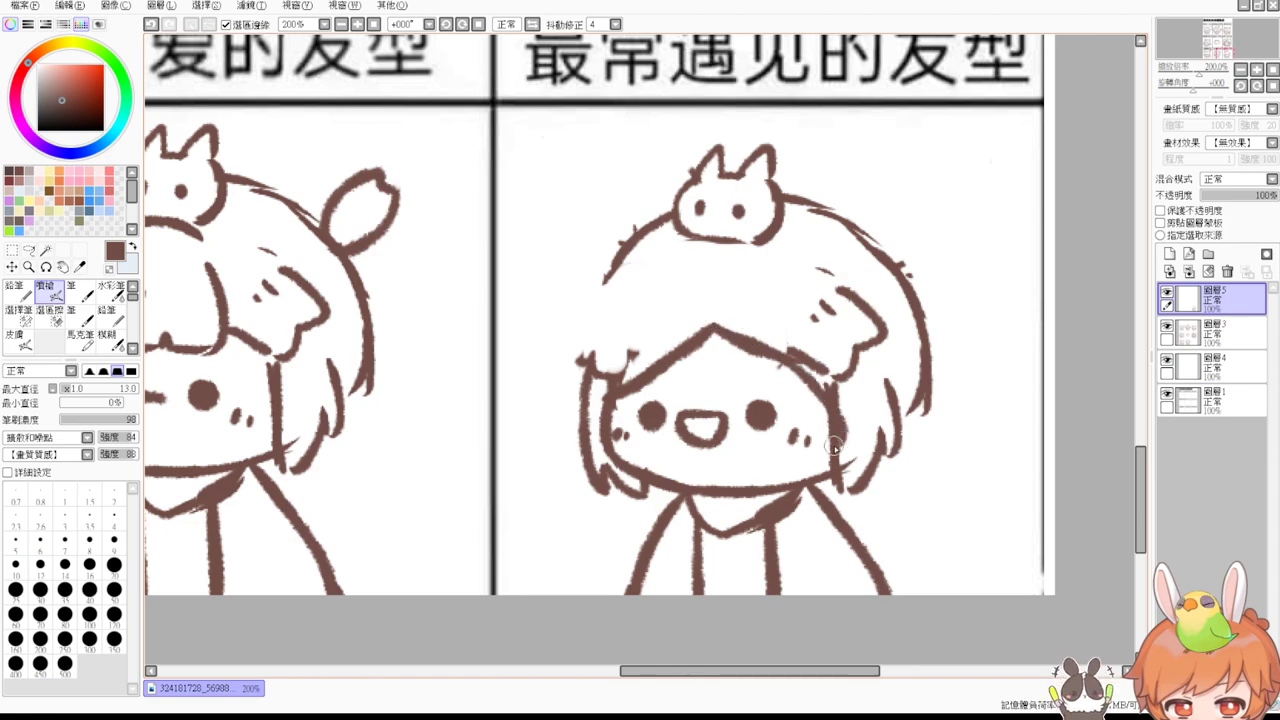
Erase the leftover side tufts around the "最常遇见的发型" chibi's face and draw a small rounded lock beside its left cheek.
key(e)
mouse_move(777, 320)
mouse_down()
mouse_move(835, 366)
mouse_move(876, 336)
mouse_move(823, 263)
mouse_move(849, 366)
mouse_up()
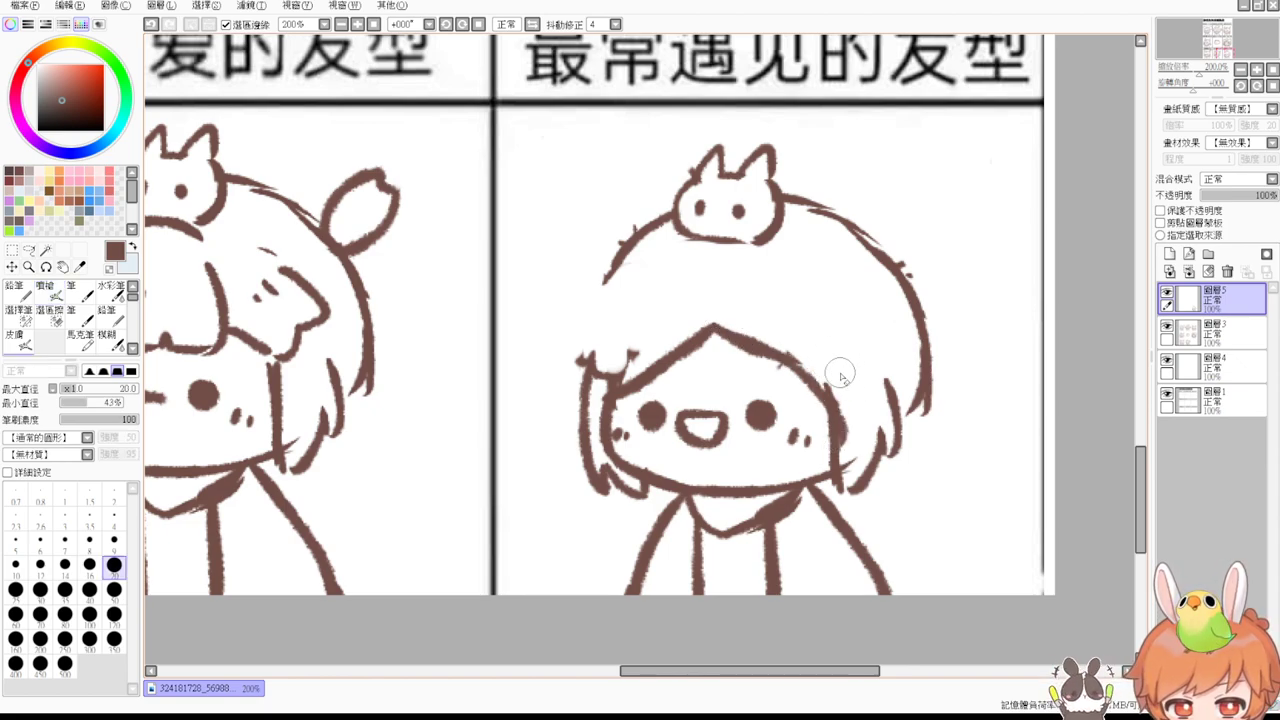
mouse_move(646, 337)
mouse_down()
mouse_move(624, 367)
mouse_move(556, 354)
mouse_move(580, 382)
mouse_move(588, 350)
mouse_move(606, 352)
mouse_move(594, 379)
mouse_move(576, 381)
mouse_move(585, 427)
mouse_move(606, 404)
mouse_up()
key(v)
mouse_move(586, 458)
mouse_down()
mouse_move(611, 456)
mouse_move(614, 493)
mouse_up()
key(e)
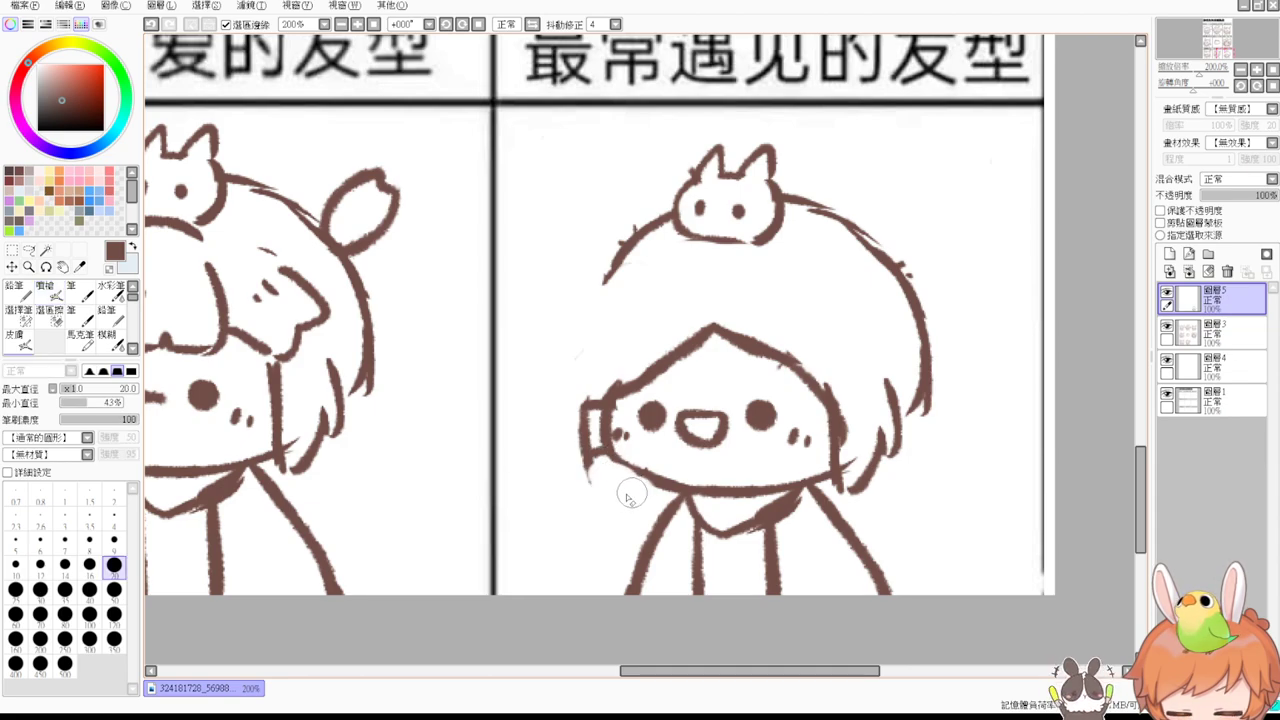
key(v)
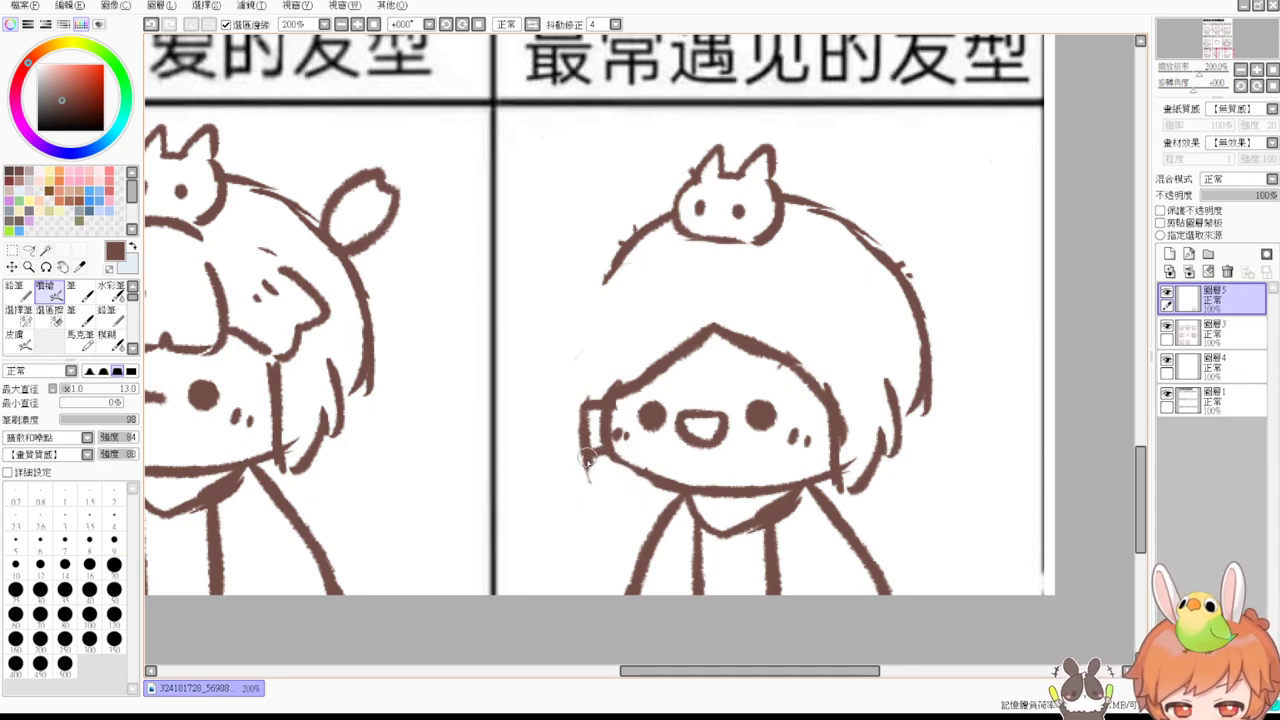
mouse_move(588, 460)
mouse_down()
mouse_move(617, 505)
mouse_move(617, 461)
mouse_move(612, 503)
mouse_up()
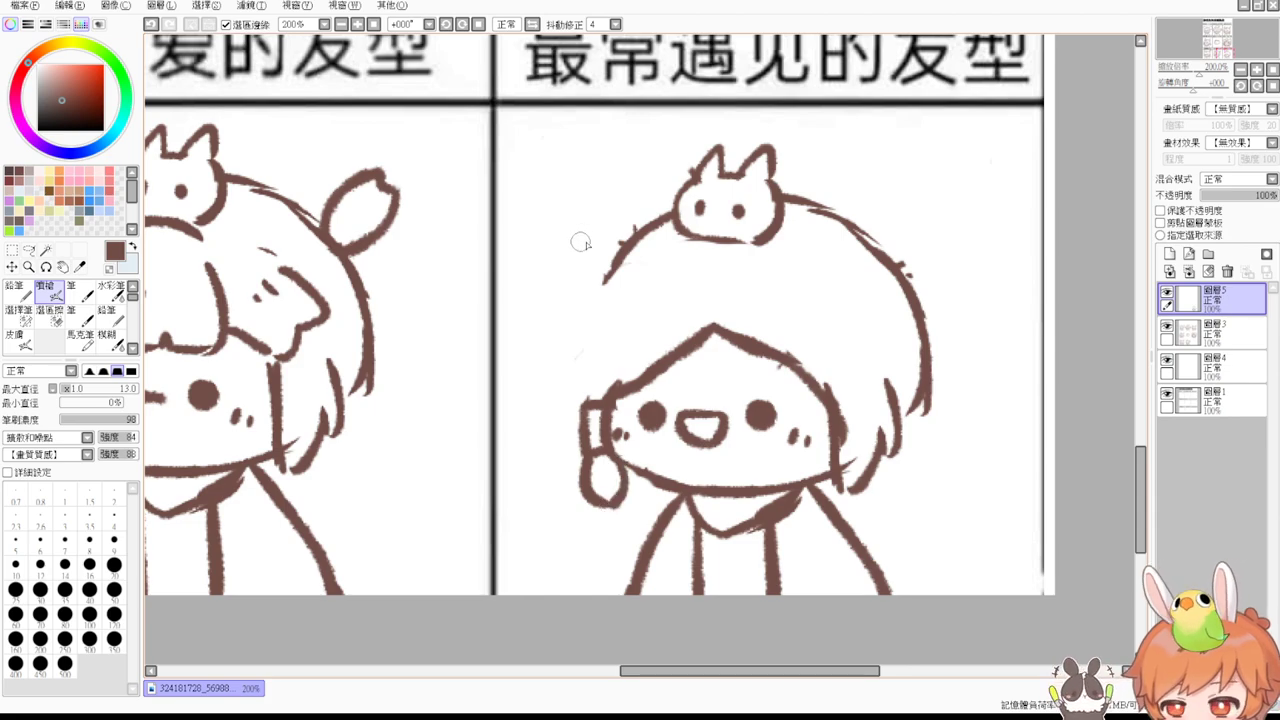
Redraw the outer hair outline of the "最常遇见的发型" chibi so both sides flare out to a corner.
mouse_move(630, 238)
mouse_down()
mouse_move(544, 369)
mouse_move(588, 404)
mouse_up()
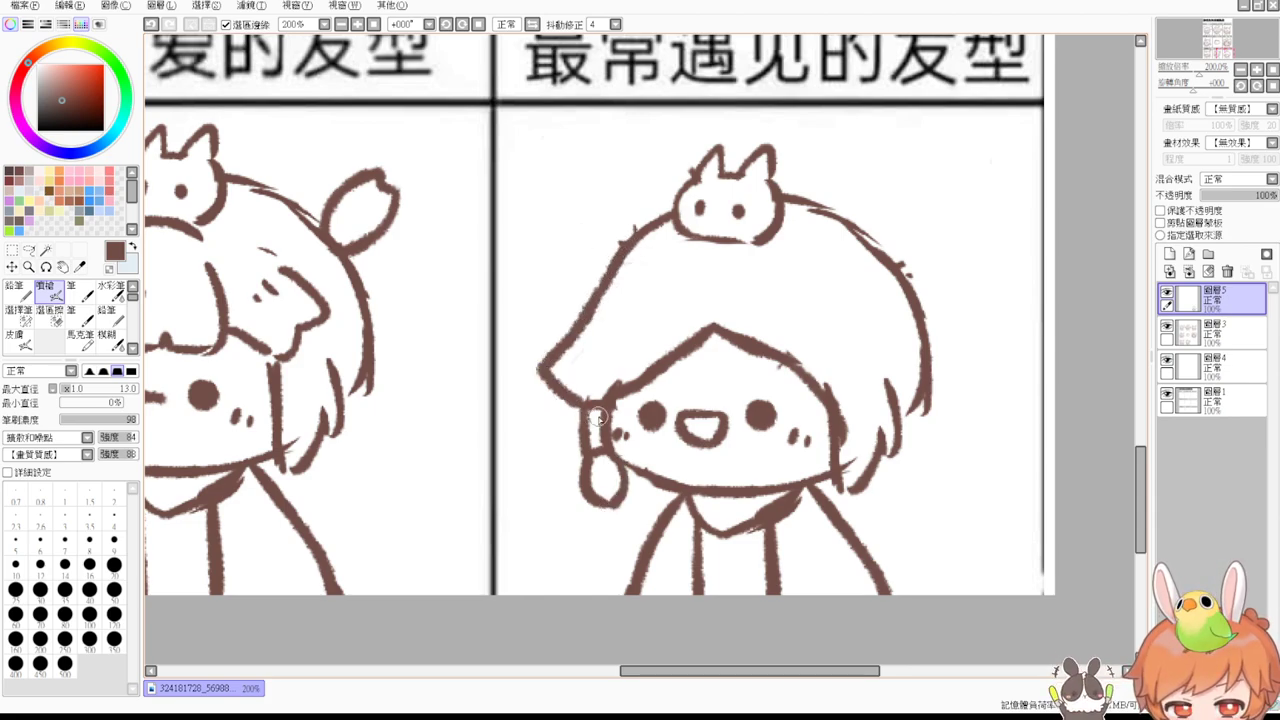
key(e)
mouse_move(866, 263)
mouse_down()
mouse_move(924, 356)
mouse_move(926, 397)
mouse_move(896, 361)
mouse_move(862, 473)
mouse_up()
drag(917, 383, 919, 416)
key(b)
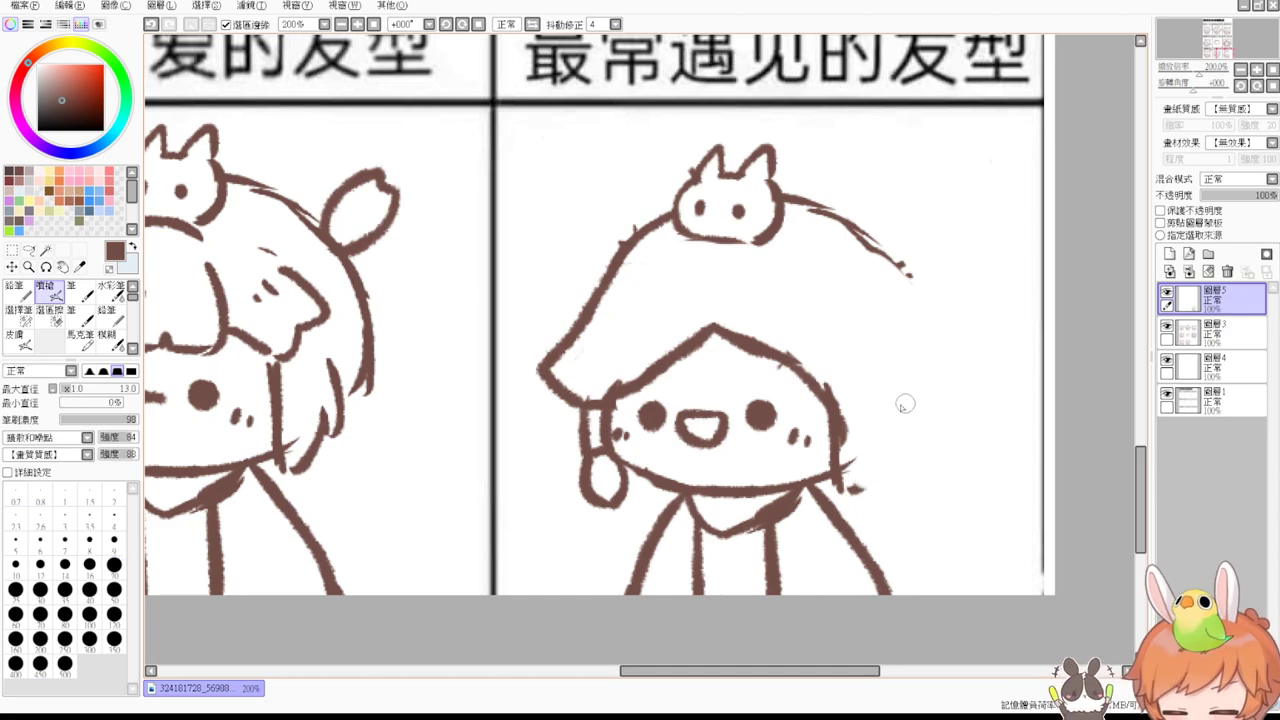
drag(849, 489, 916, 432)
mouse_move(846, 228)
mouse_down()
mouse_move(887, 271)
mouse_move(875, 239)
mouse_move(962, 356)
mouse_move(923, 402)
mouse_move(924, 427)
mouse_move(893, 447)
mouse_up()
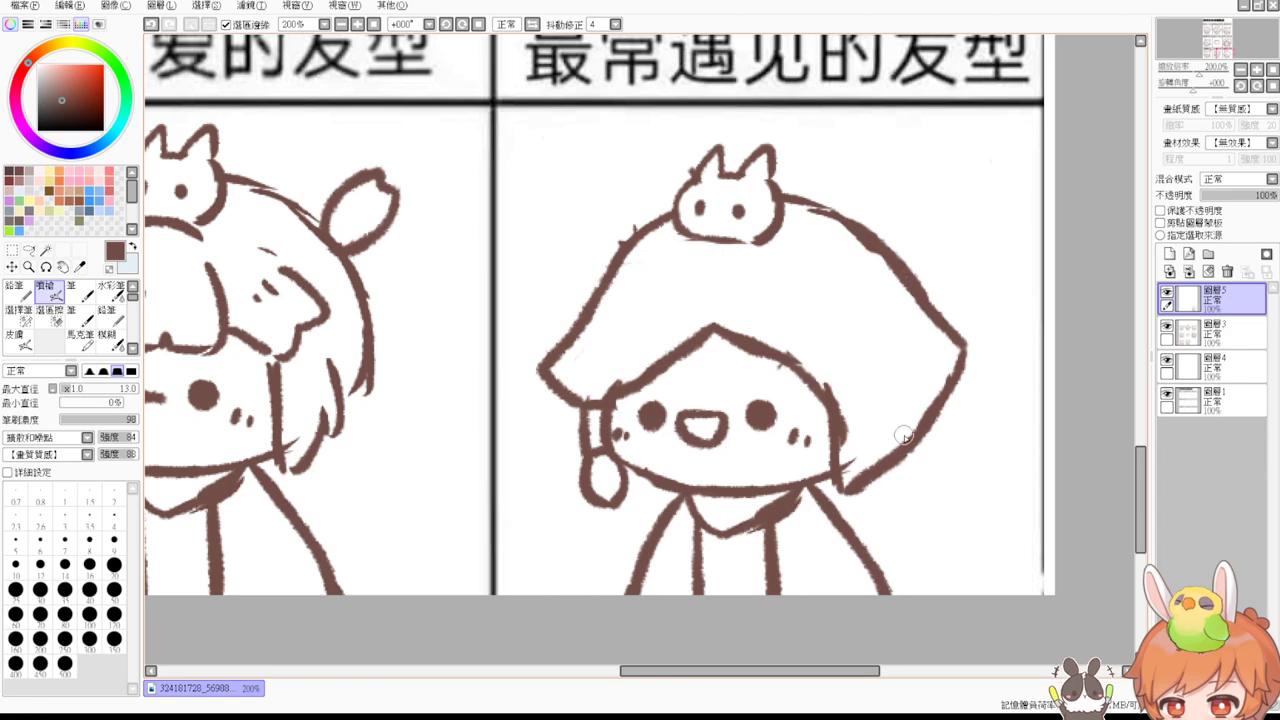
Touch up the hair's left lower corner and redraw its lower right edge with a split lock on the "最常遇见的发型" chibi.
key(e)
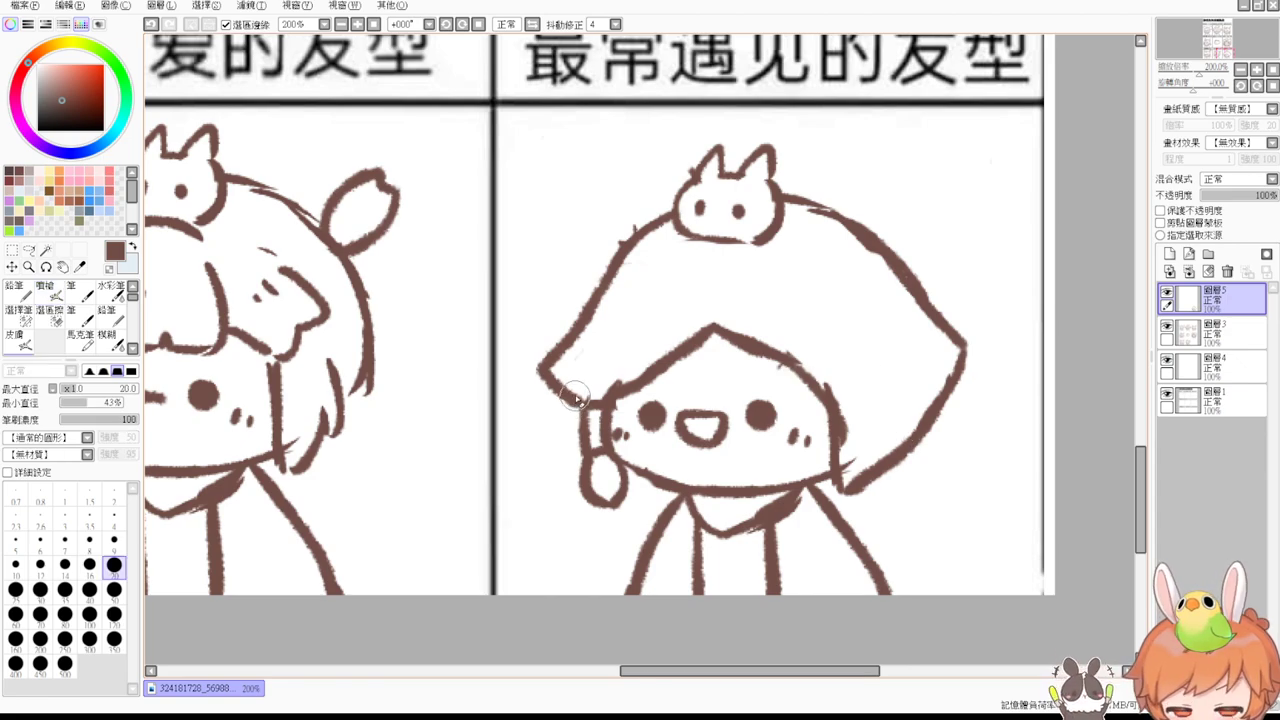
mouse_move(575, 390)
mouse_down()
mouse_move(557, 400)
mouse_move(560, 389)
mouse_move(577, 423)
mouse_up()
key(b)
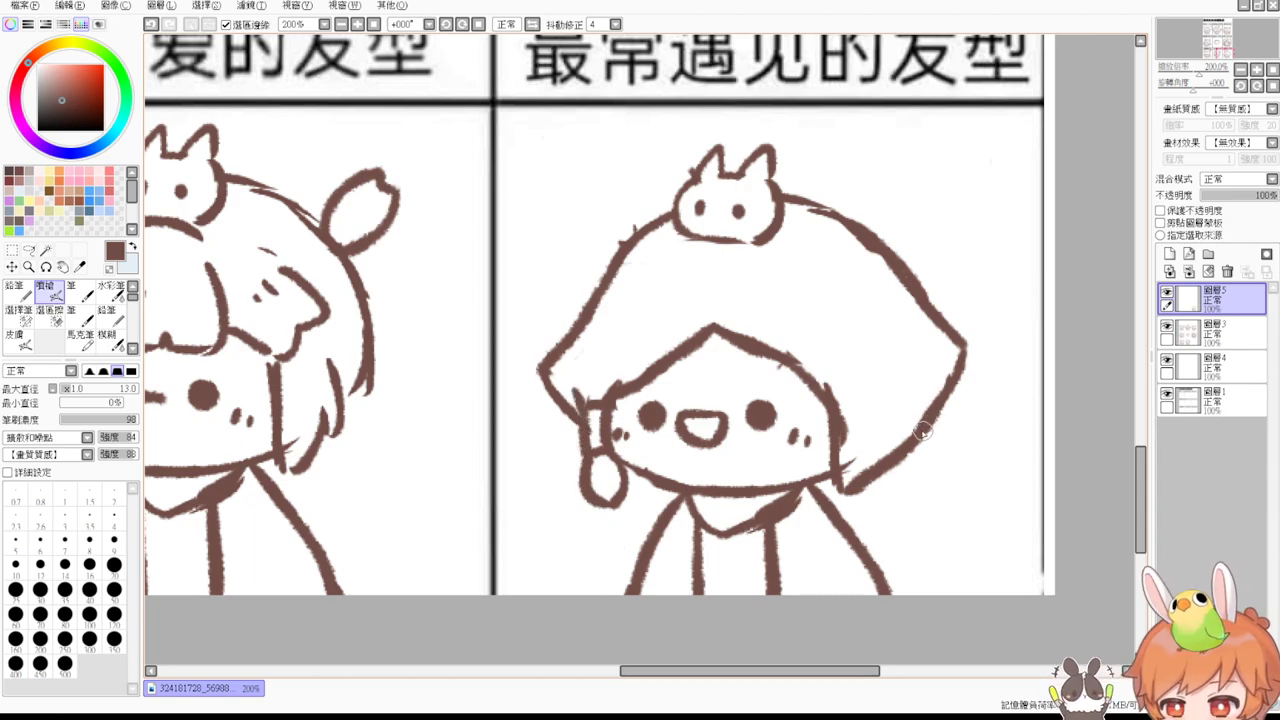
key(e)
drag(871, 486, 957, 366)
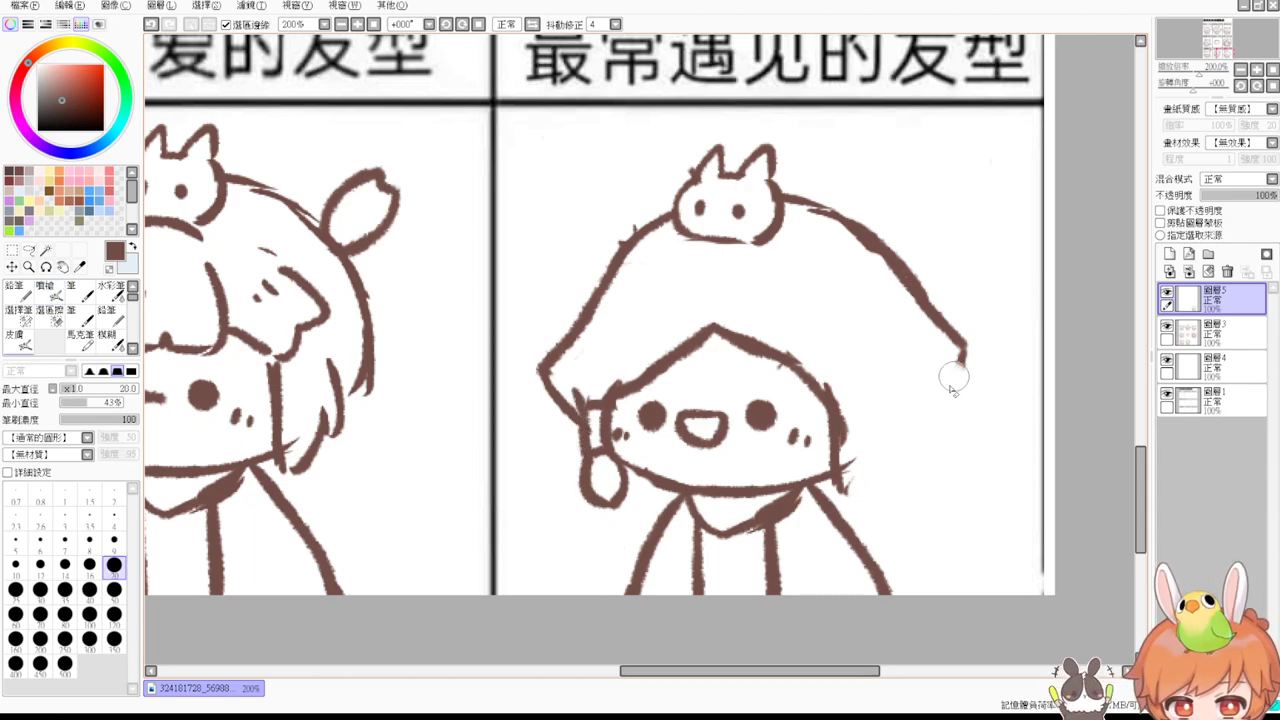
key(n)
drag(849, 488, 889, 436)
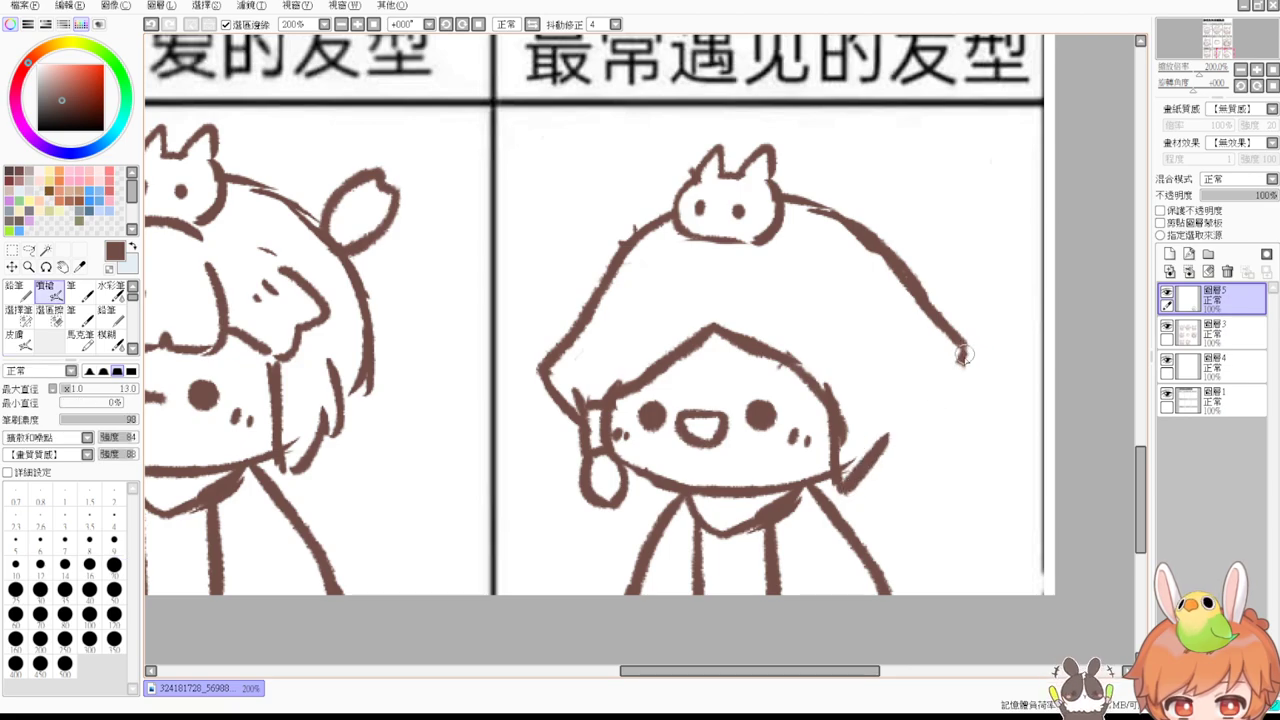
drag(966, 350, 926, 428)
drag(868, 476, 906, 449)
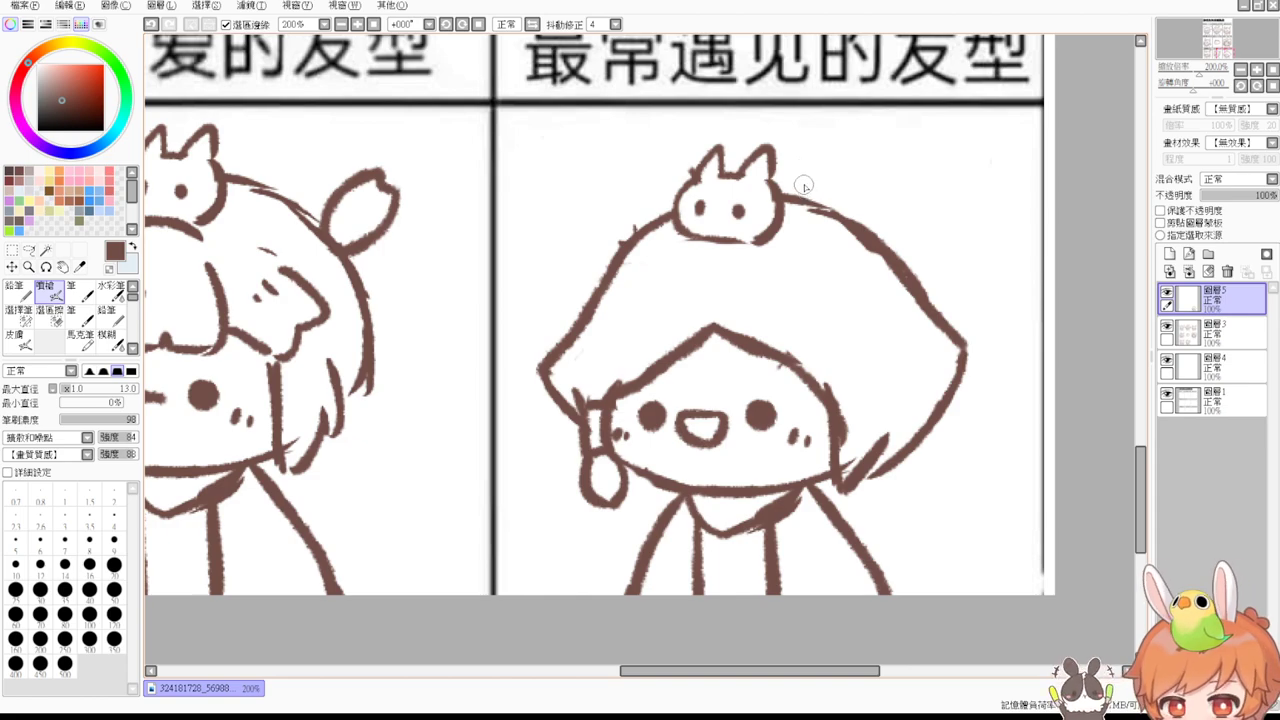
Erase the straight left hair outline of the "最常遇见的发型" chibi and redraw it as a rounder curve.
key(e)
drag(630, 261, 574, 340)
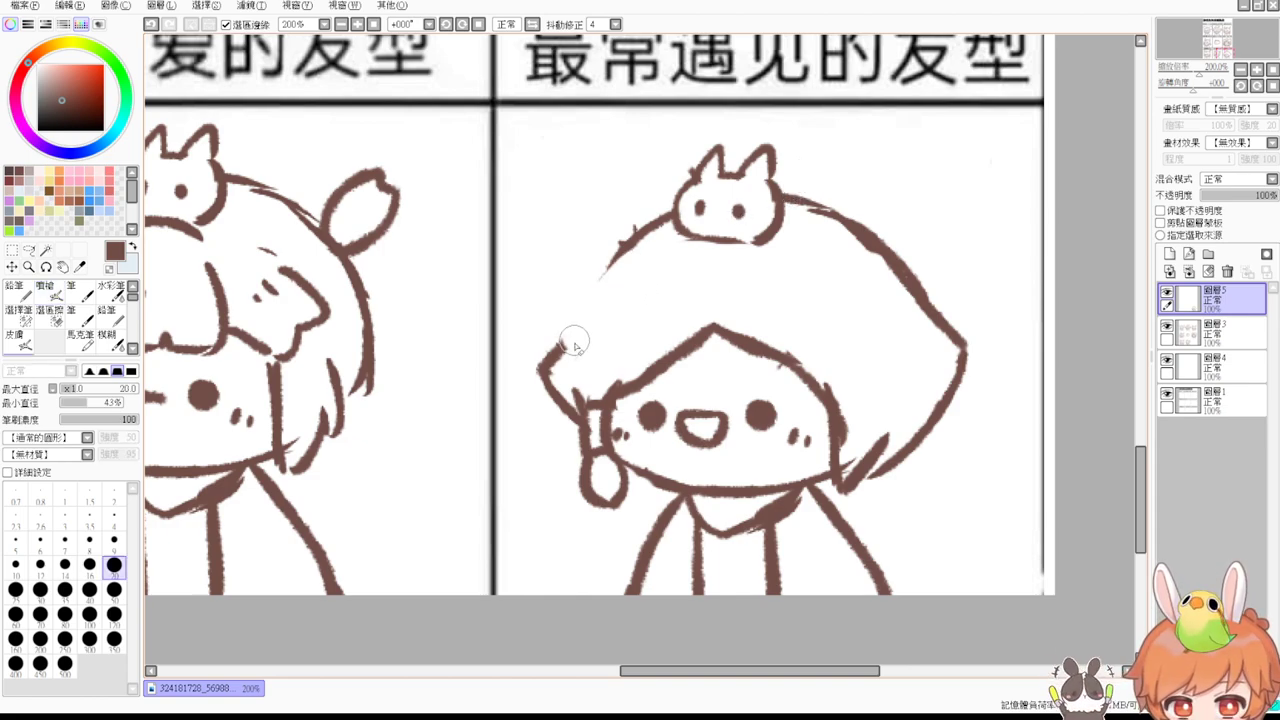
key(b)
drag(630, 246, 560, 345)
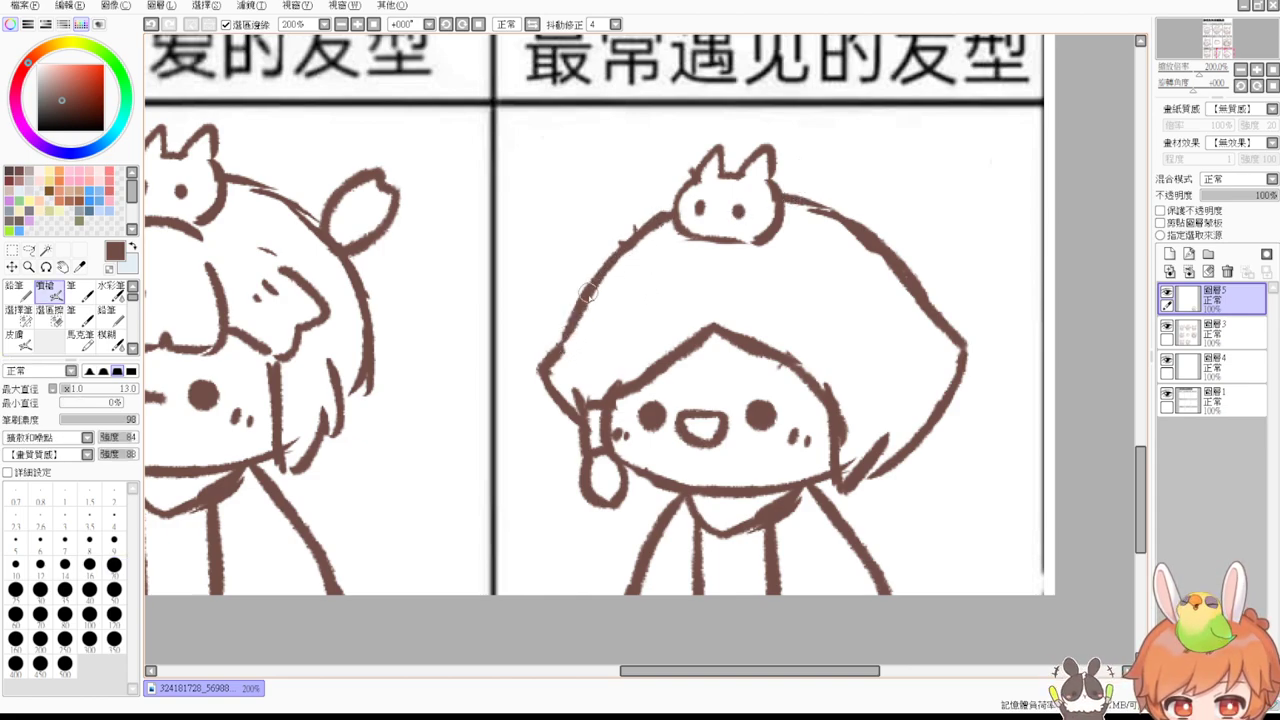
drag(589, 293, 550, 358)
Replace the open mouth of the "最常遇见的发型" chibi with a small puckered mouth shaped like a 3.
key(space)
drag(808, 428, 798, 384)
key(e)
mouse_move(705, 372)
mouse_down()
mouse_move(683, 366)
mouse_move(710, 374)
mouse_up()
key(v)
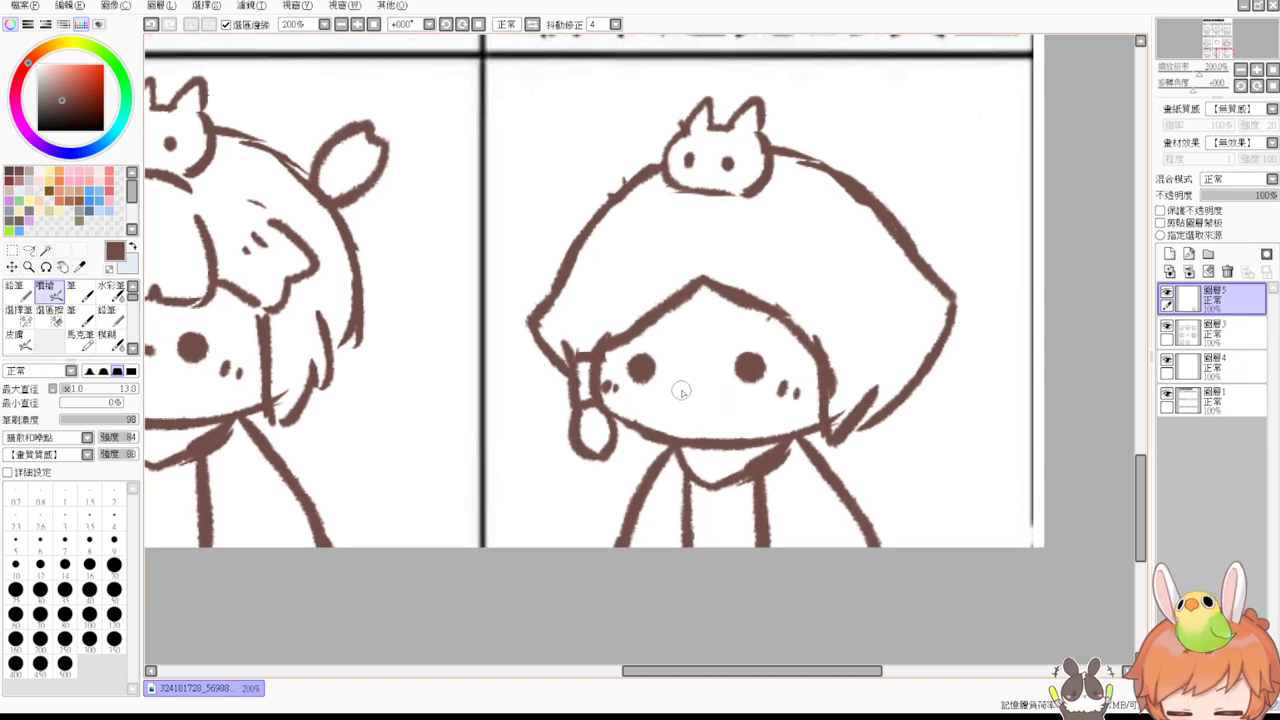
drag(687, 385, 689, 411)
key(ctrl+z)
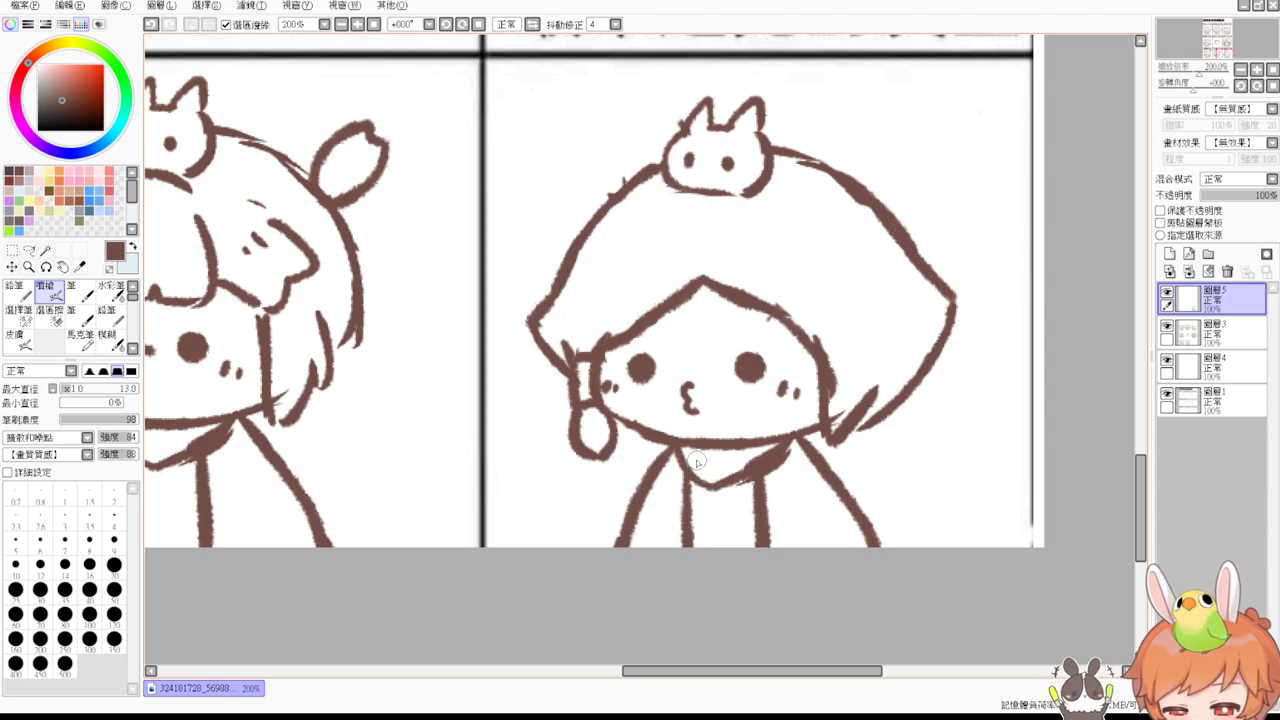
Draw a small oval button on the coats of the three bottom-row chibis, with diagonal collar lines on the two outer ones.
drag(686, 442, 702, 421)
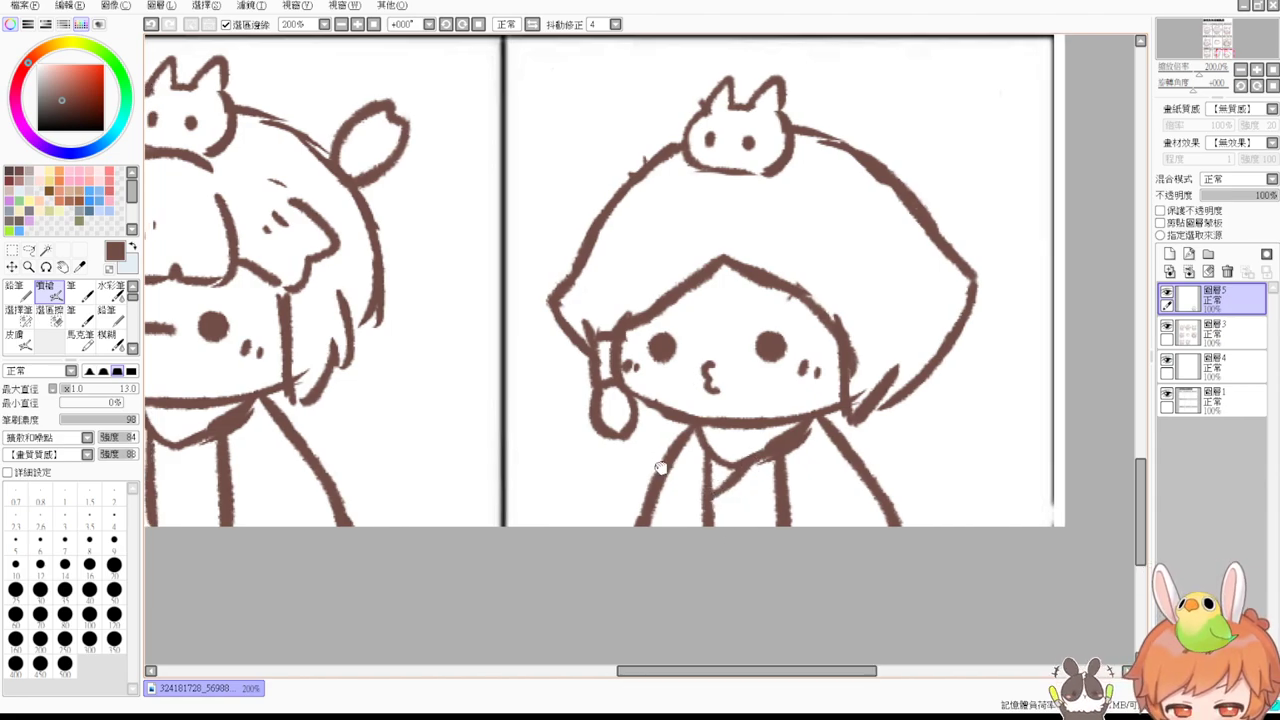
drag(563, 478, 848, 418)
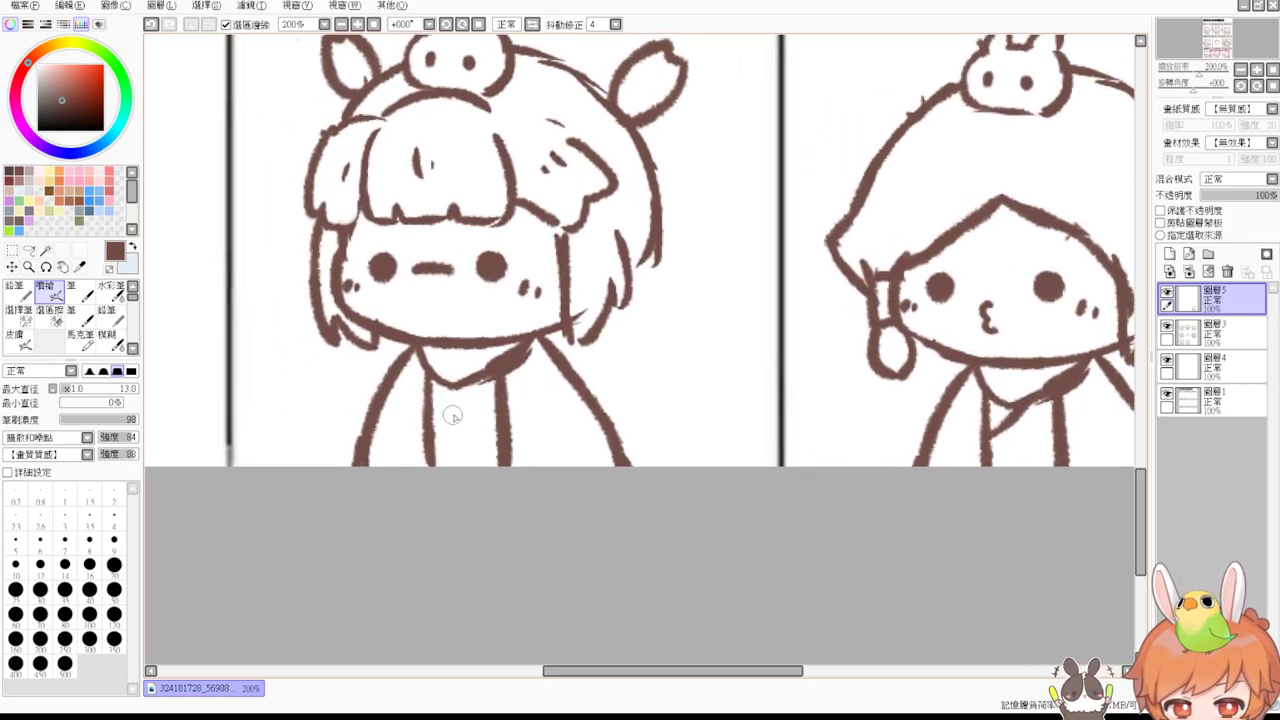
drag(448, 414, 457, 431)
drag(847, 435, 680, 423)
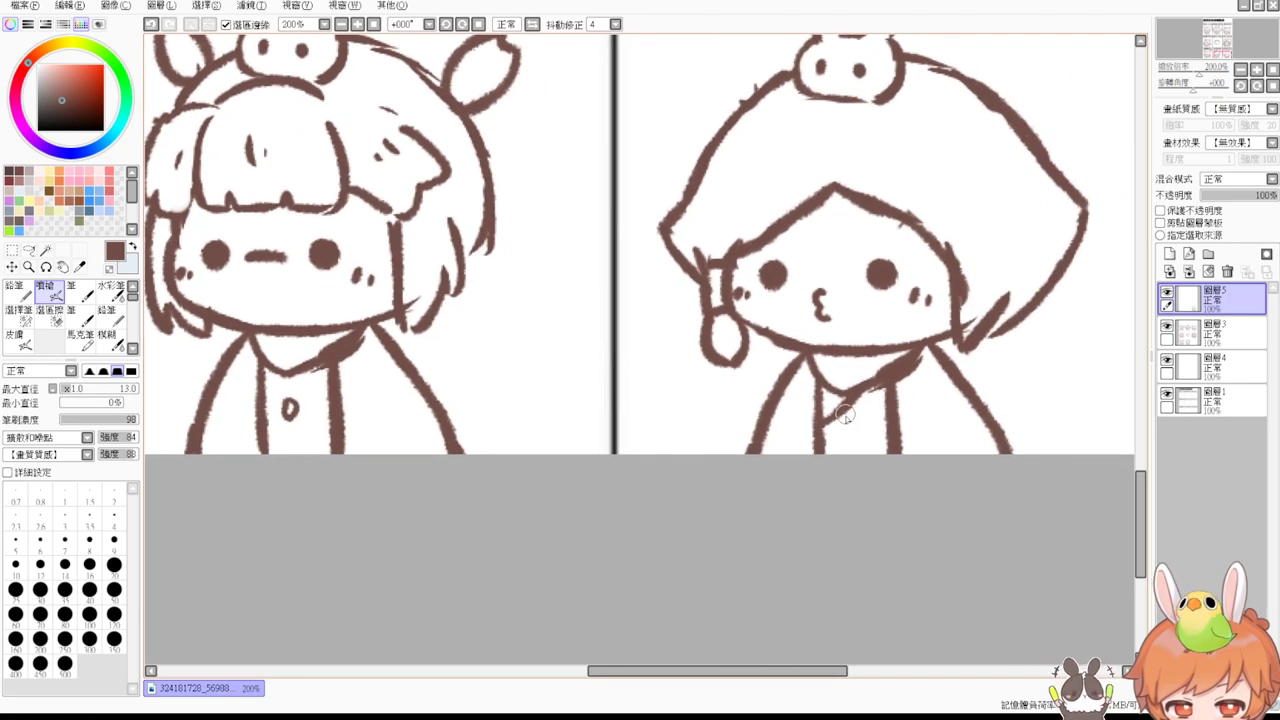
drag(845, 419, 845, 435)
drag(764, 428, 918, 463)
drag(593, 467, 905, 455)
drag(750, 457, 944, 440)
mouse_move(408, 380)
mouse_down()
mouse_move(361, 428)
mouse_move(391, 417)
mouse_move(398, 432)
mouse_up()
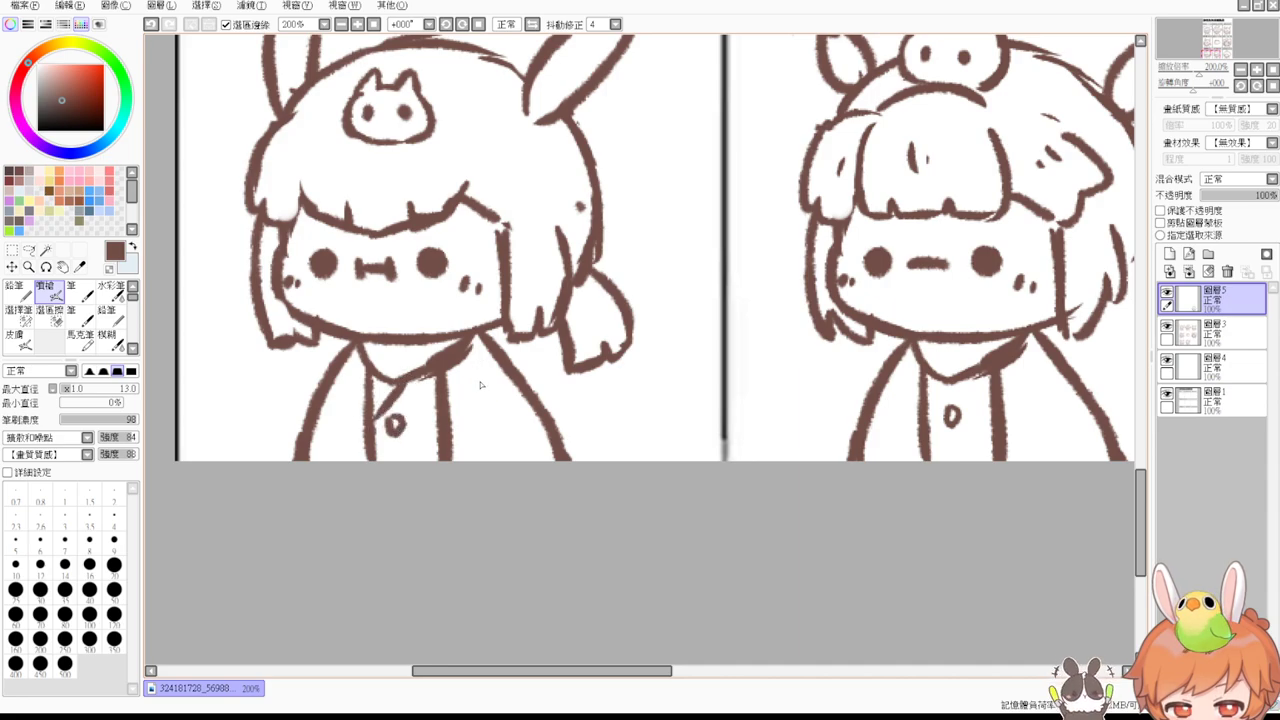
Draw a diagonal collar line and a small oval button on the coat of the "陪伴最久的发型" chibi.
scroll(480, 383, up, 10)
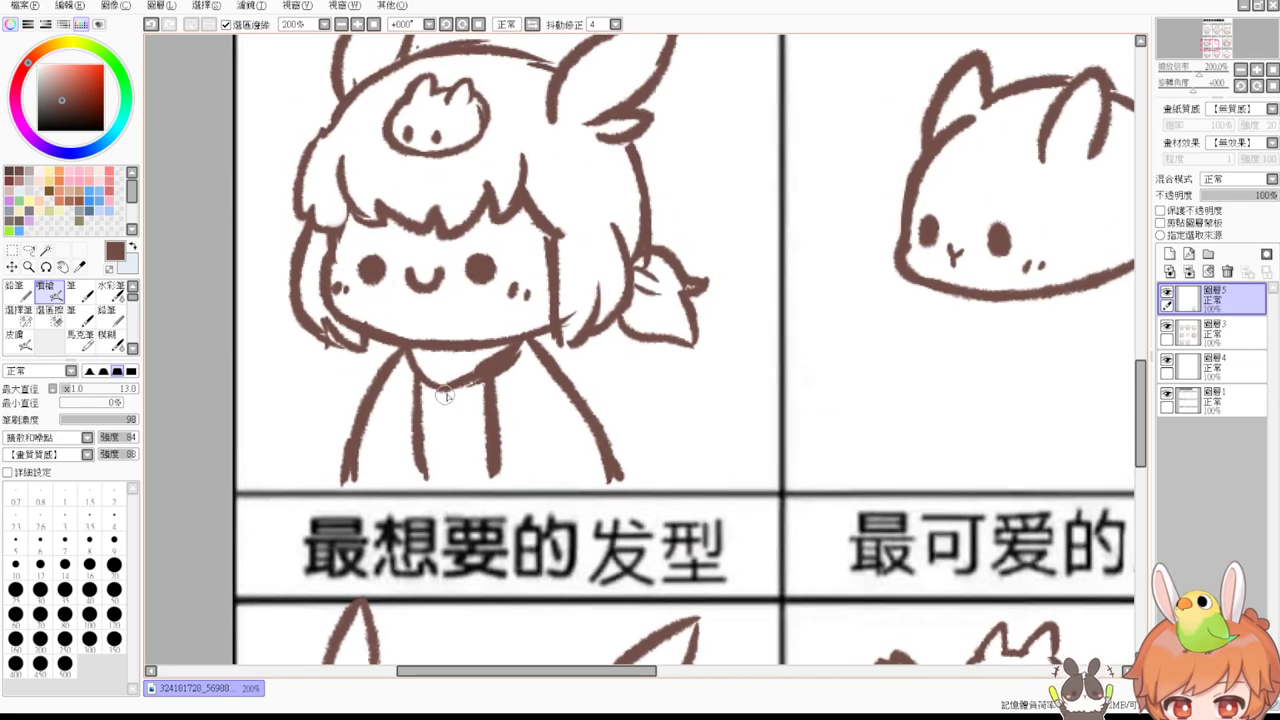
mouse_move(447, 391)
mouse_down()
mouse_move(421, 426)
mouse_move(450, 431)
mouse_up()
drag(594, 283, 589, 435)
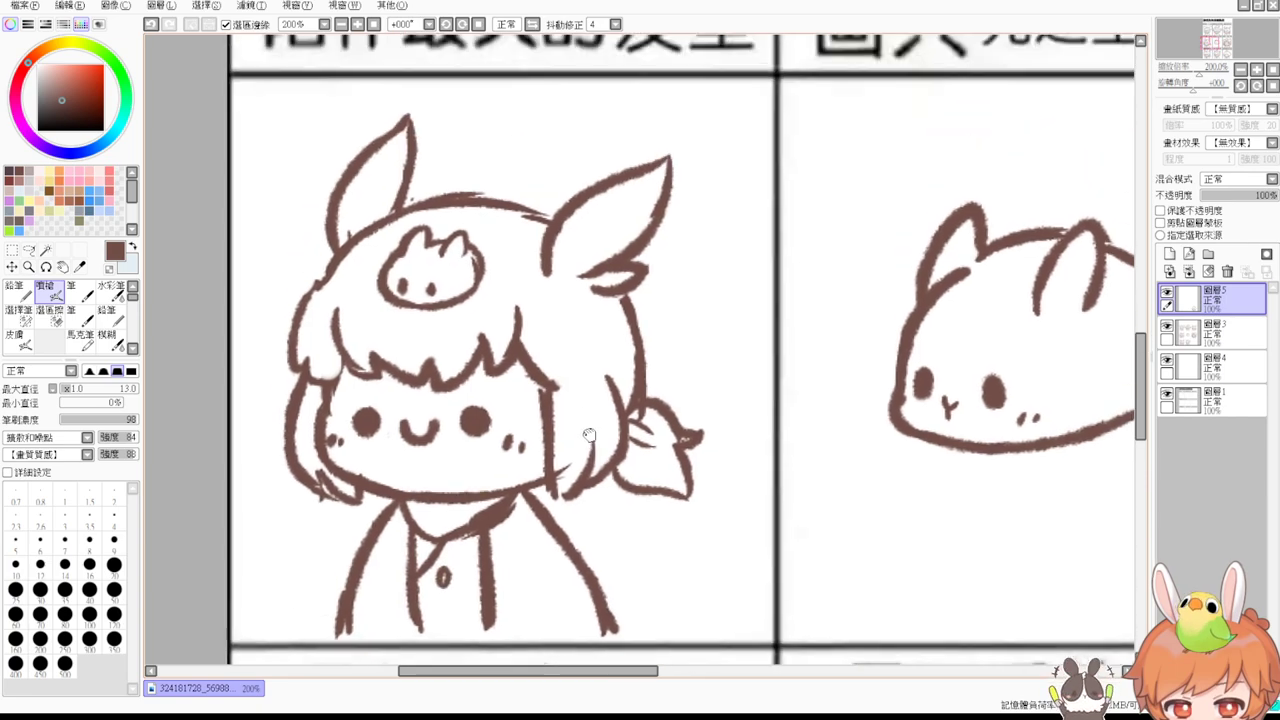
Draw small buttons on the coats of the three top-row chibis, with diagonal collar lines on the "觉得最帅的发型" and "最喜欢的发型" ones.
scroll(589, 436, up, 9)
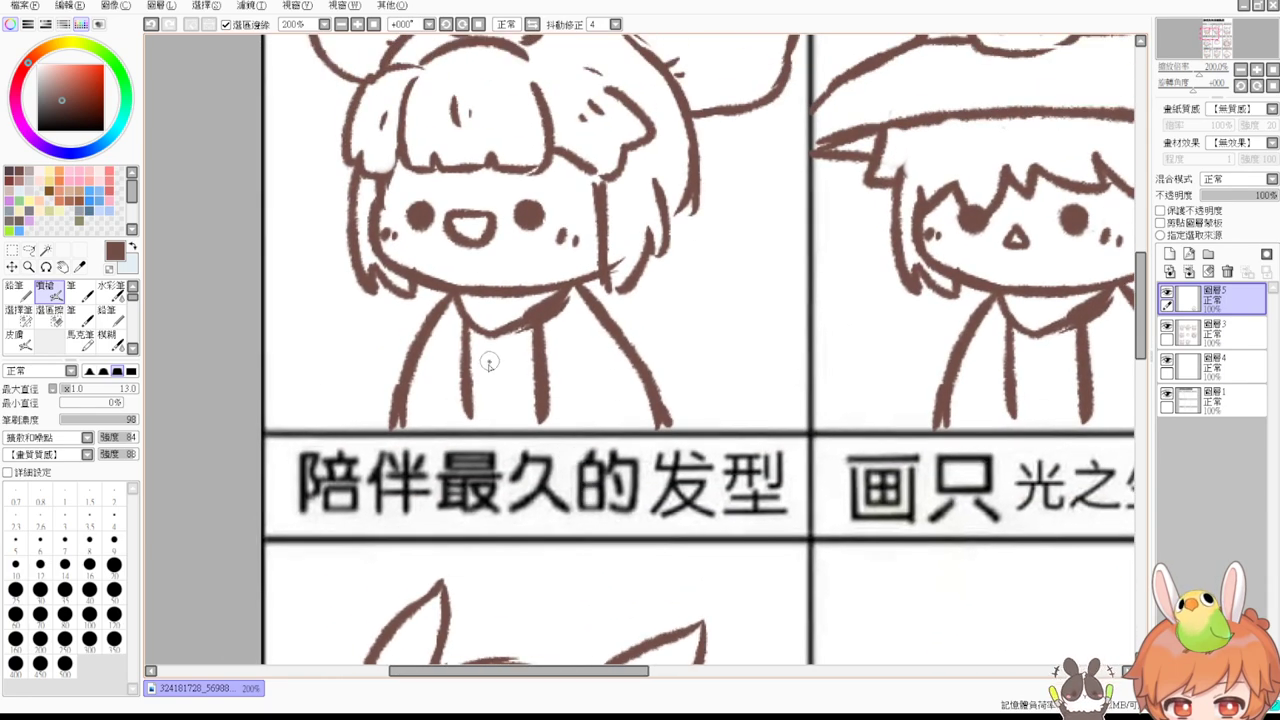
drag(860, 322, 598, 426)
mouse_move(812, 414)
mouse_down()
mouse_move(780, 454)
mouse_move(802, 467)
mouse_up()
drag(804, 448, 801, 468)
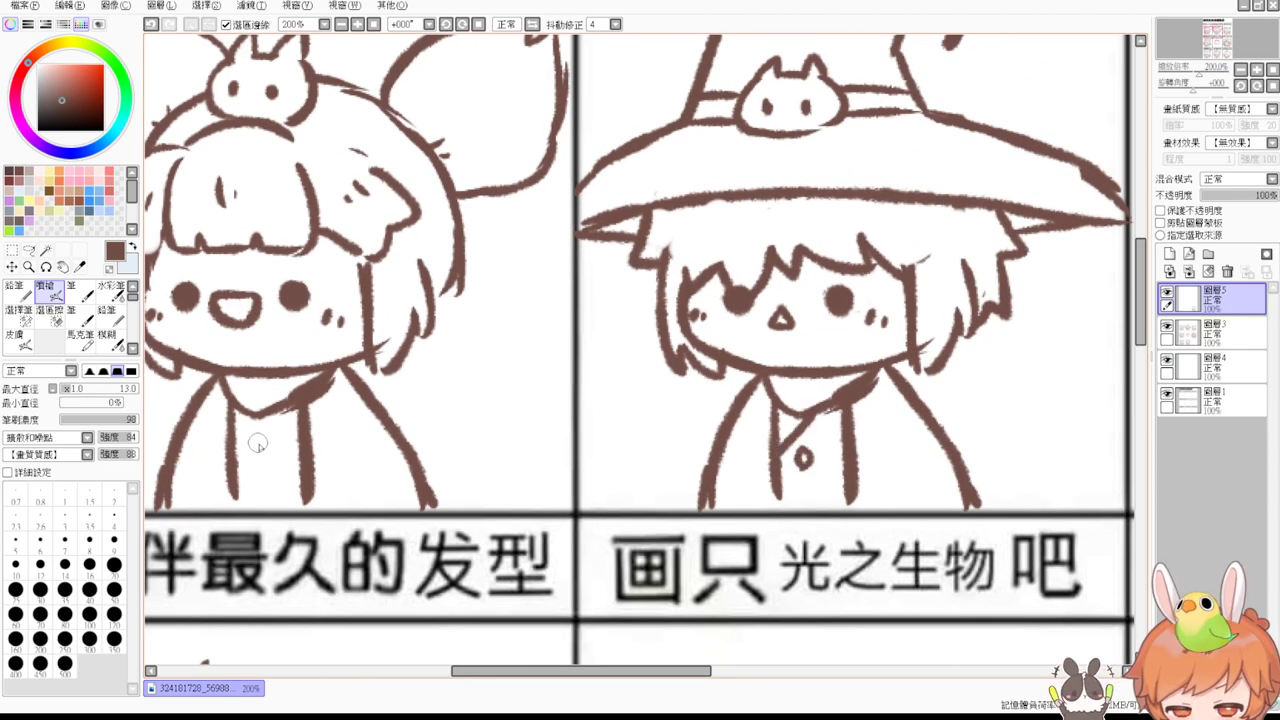
drag(261, 446, 264, 468)
drag(900, 337, 602, 442)
mouse_move(937, 427)
mouse_down()
mouse_move(749, 424)
mouse_move(684, 477)
mouse_up()
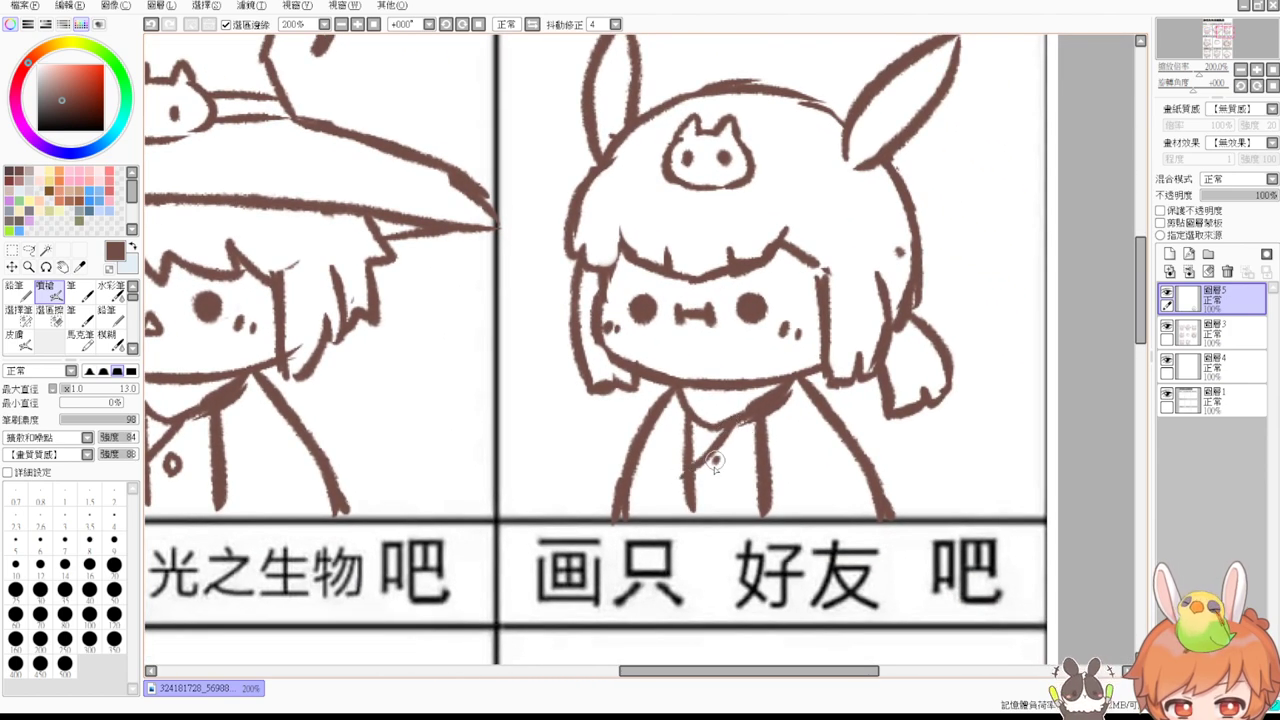
click(373, 24)
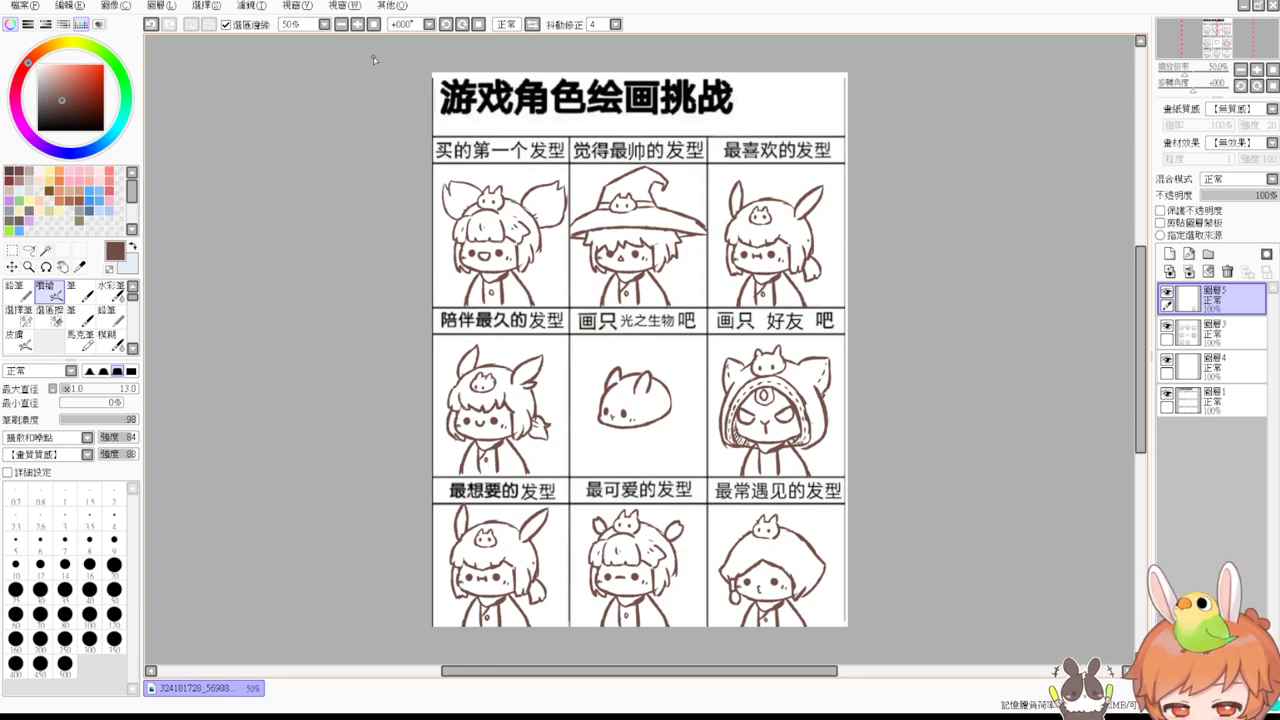
mouse_move(846, 183)
mouse_down()
mouse_move(688, 290)
mouse_move(614, 73)
mouse_move(738, 262)
mouse_up()
key(ctrl+z)
key(ctrl+z)
key(ctrl+z)
key(ctrl+z)
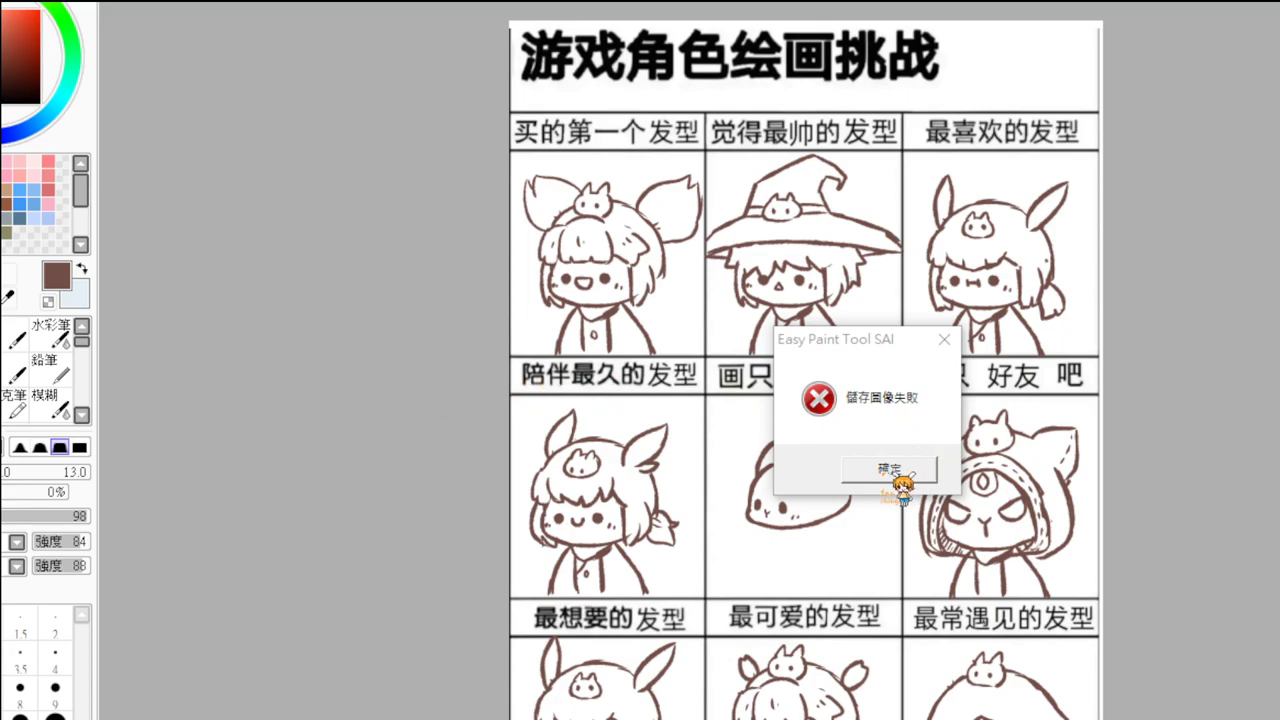
drag(897, 347, 588, 320)
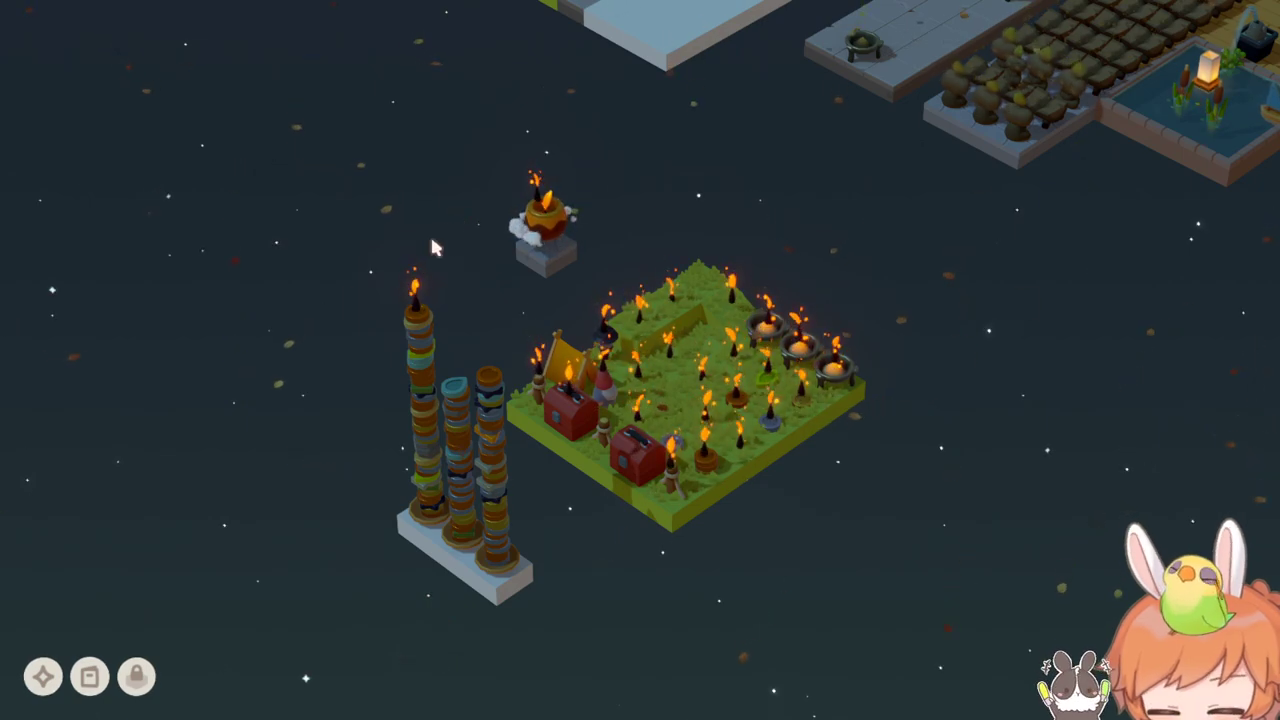
click(418, 308)
click(550, 205)
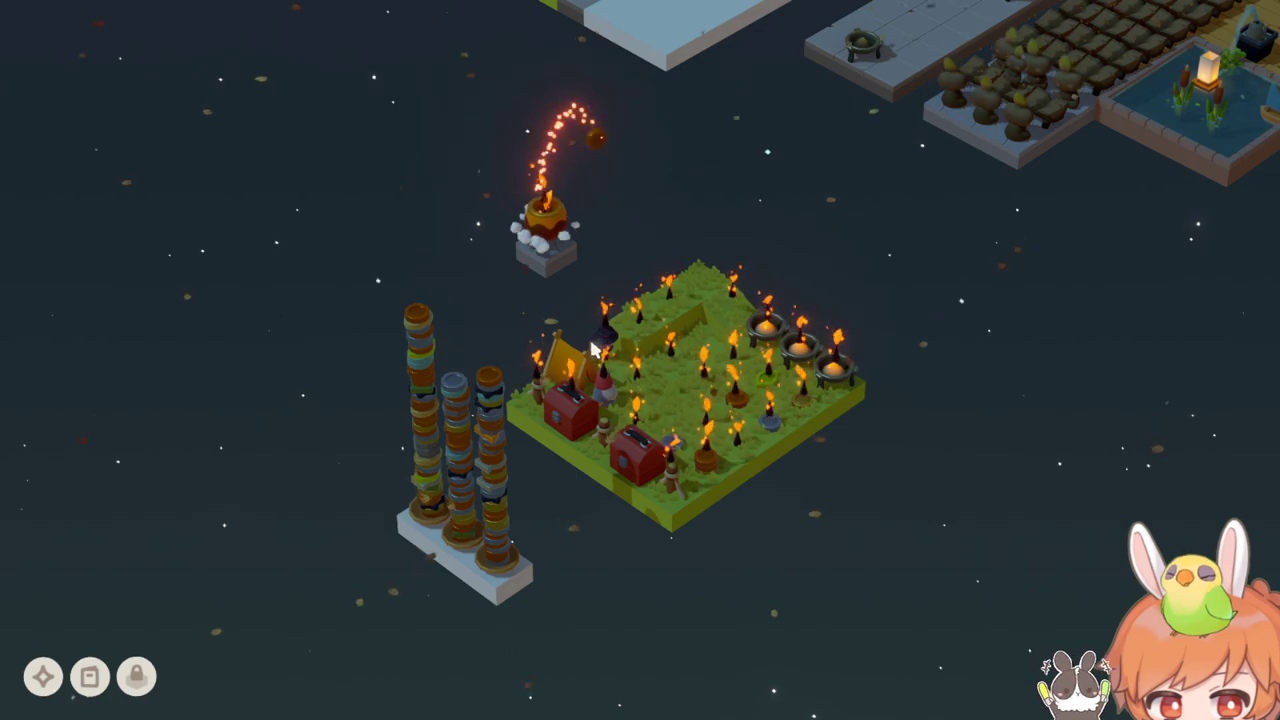